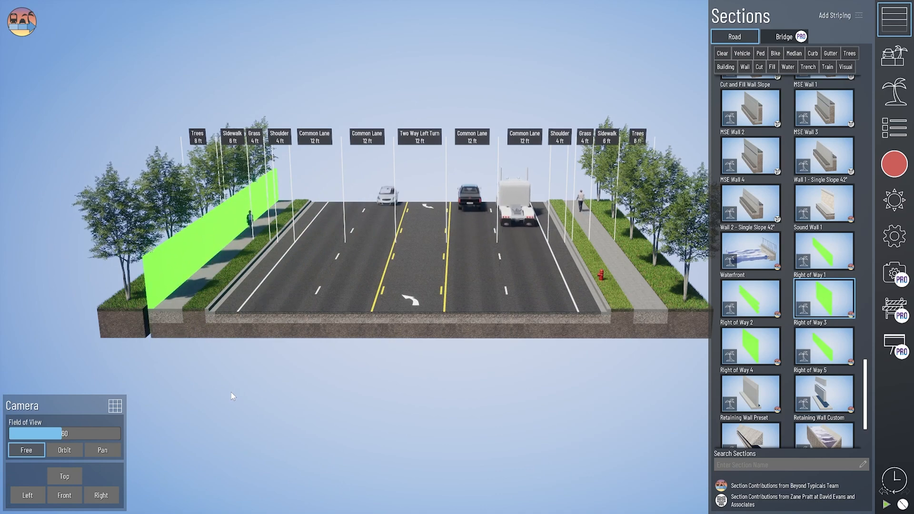
# Step: Insert a Right of Way 3 section between the right-hand sidewalk and the trees
pyautogui.moveTo(715, 329); pyautogui.dragTo(666, 332)
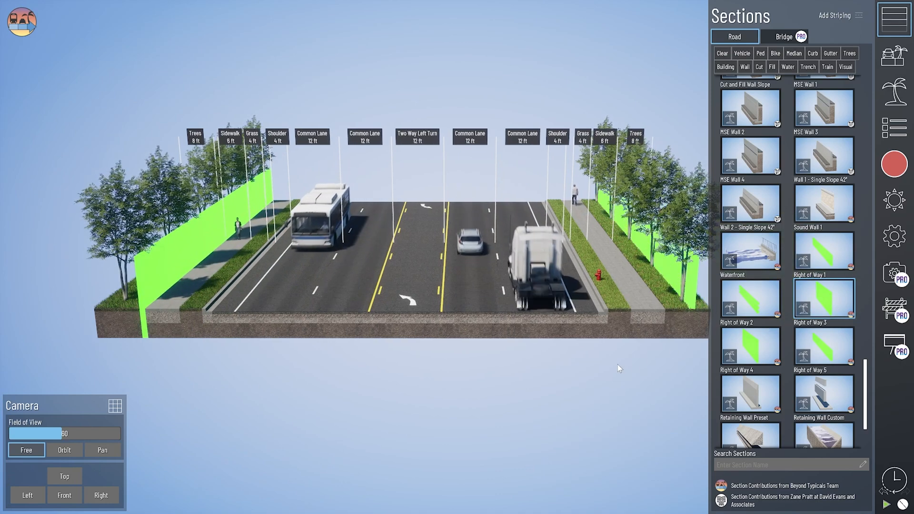
pyautogui.moveTo(488, 374); pyautogui.dragTo(505, 372, button='right')
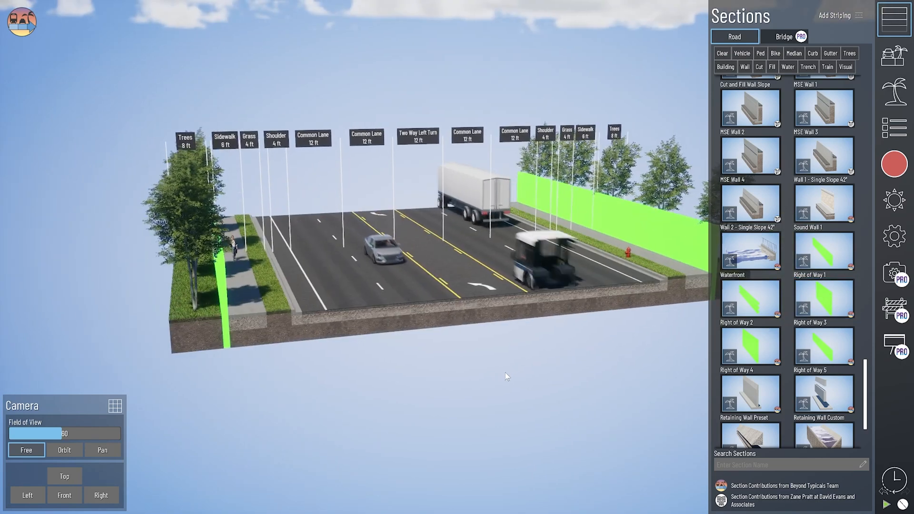
pyautogui.scroll(3, 201, 331)
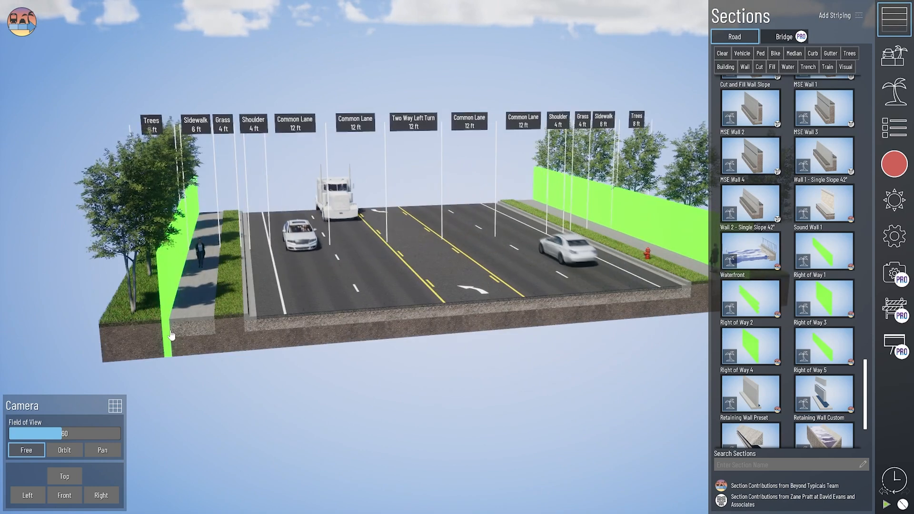
# Step: Delete the Right of Way sections on both sides of the road and undo the deletions
pyautogui.click(173, 286)
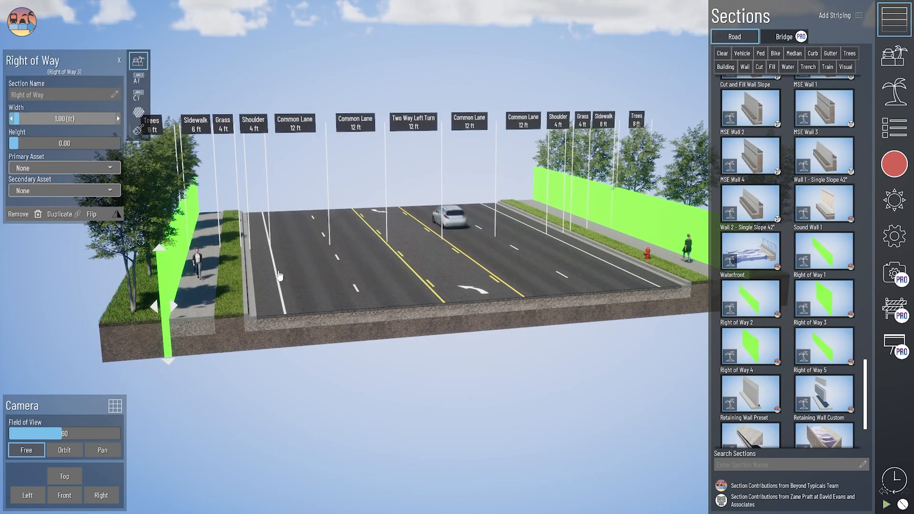
pyautogui.moveTo(469, 373); pyautogui.dragTo(468, 365, button='right')
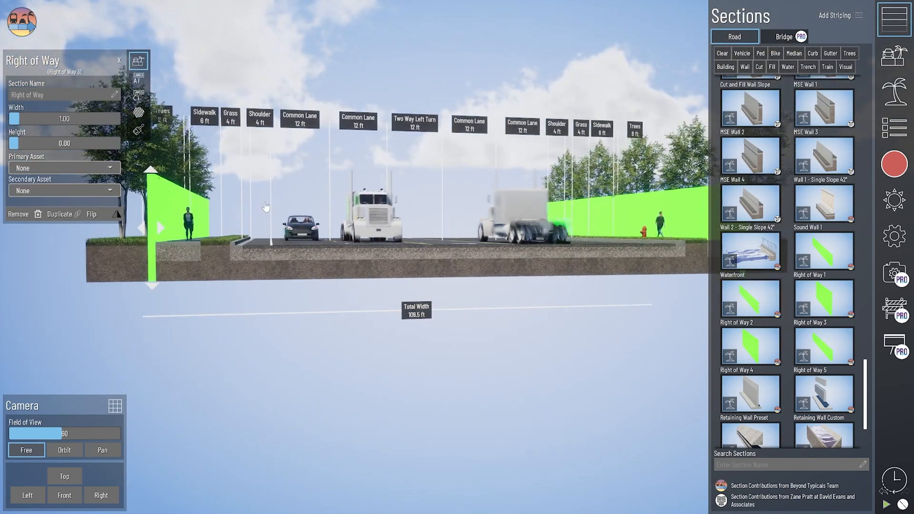
pyautogui.press('Delete')
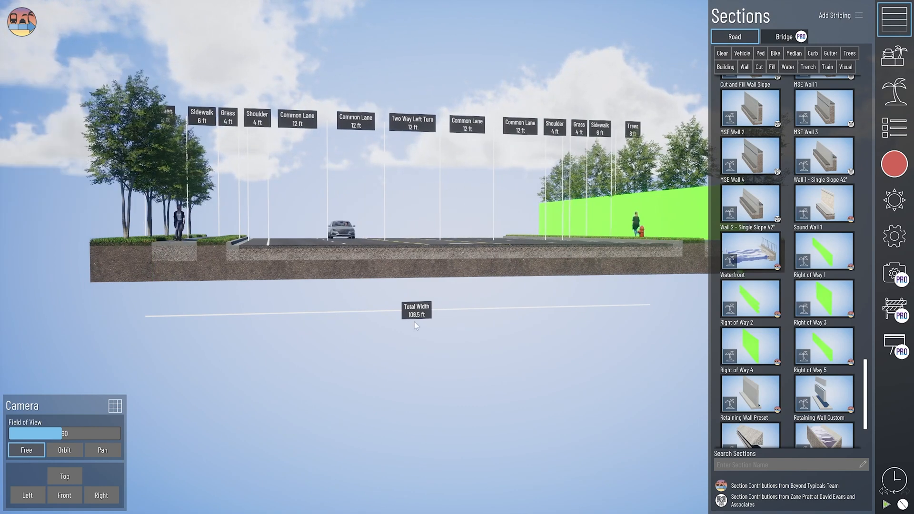
pyautogui.scroll(3, 450, 318)
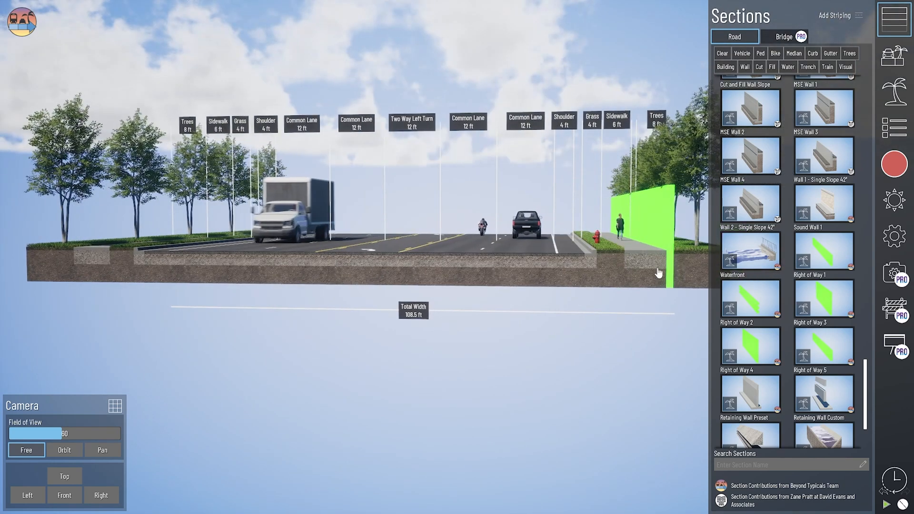
pyautogui.click(672, 267)
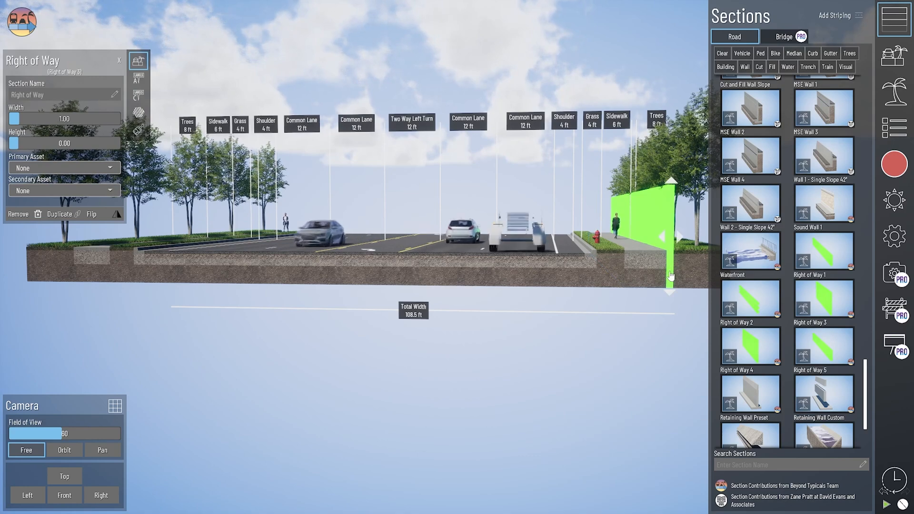
pyautogui.press('Delete')
pyautogui.hotkey('ctrl', 'z')
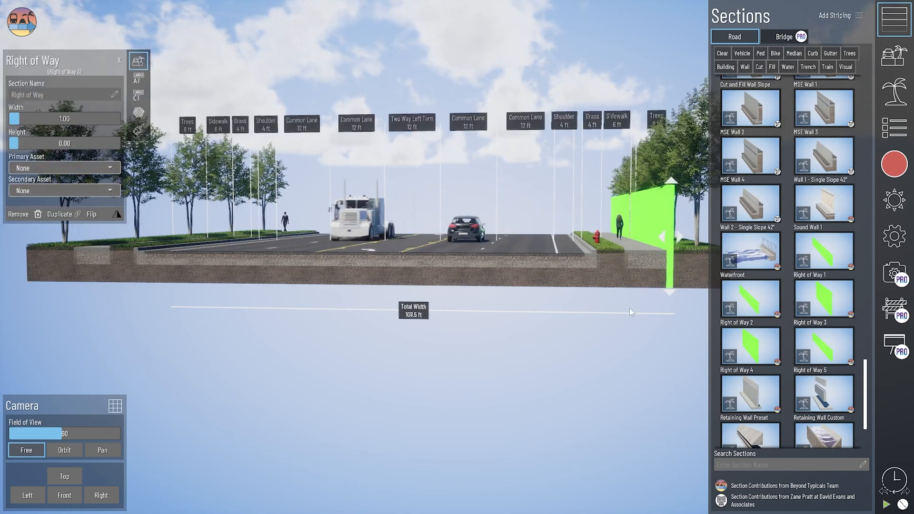
# Step: Set the width of the Right of Way sections on both sides of the road to 0 ft
pyautogui.moveTo(504, 313); pyautogui.dragTo(514, 321, button='right')
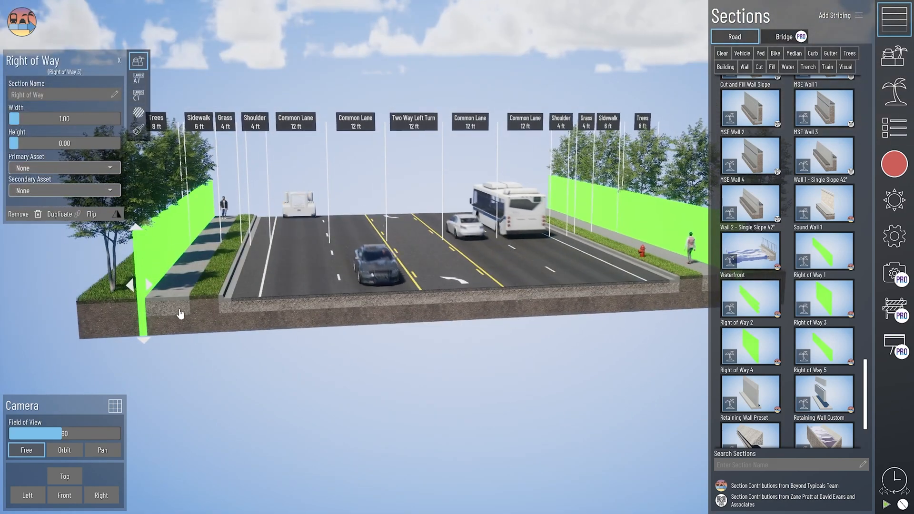
pyautogui.moveTo(42, 119); pyautogui.dragTo(33, 119)
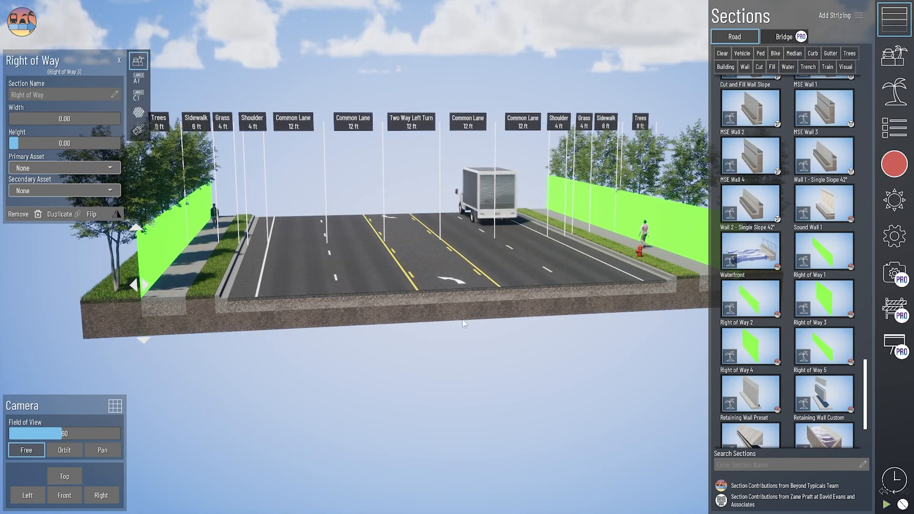
pyautogui.moveTo(464, 324); pyautogui.dragTo(580, 245, button='right')
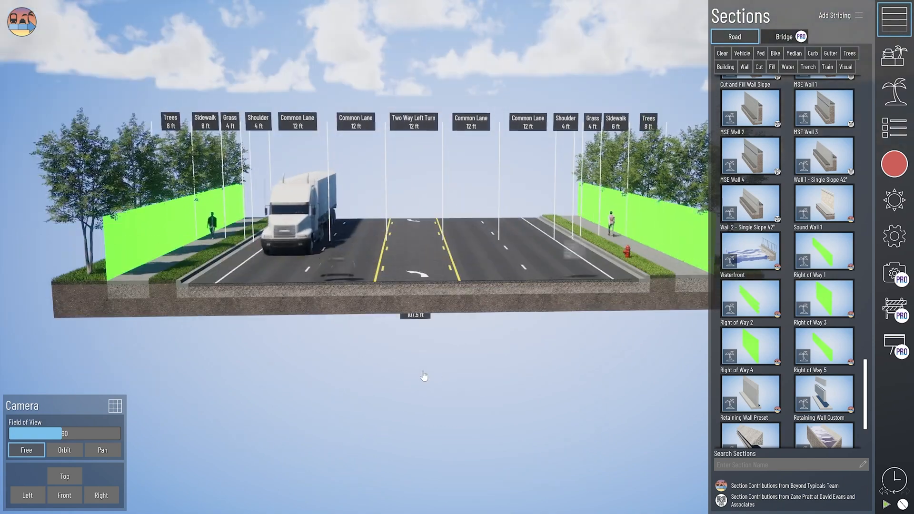
pyautogui.moveTo(424, 378); pyautogui.dragTo(326, 350, button='right')
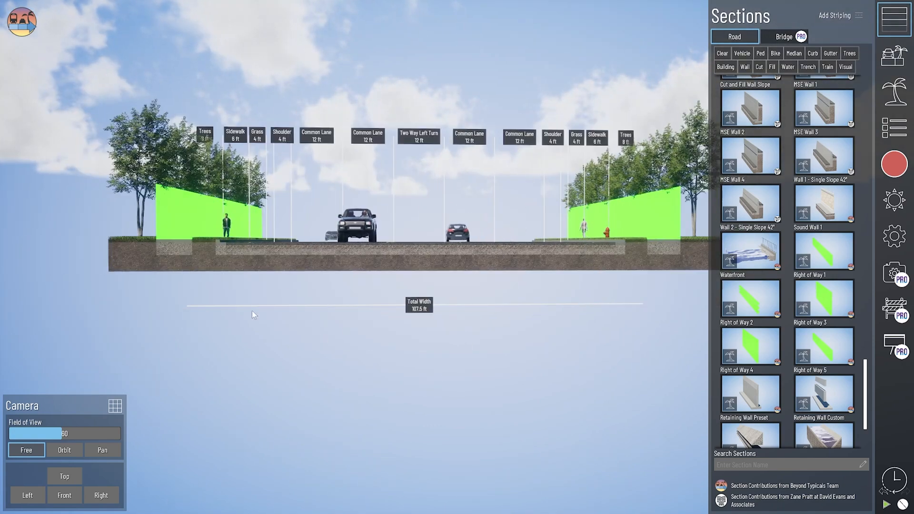
pyautogui.moveTo(253, 314); pyautogui.dragTo(231, 344, button='right')
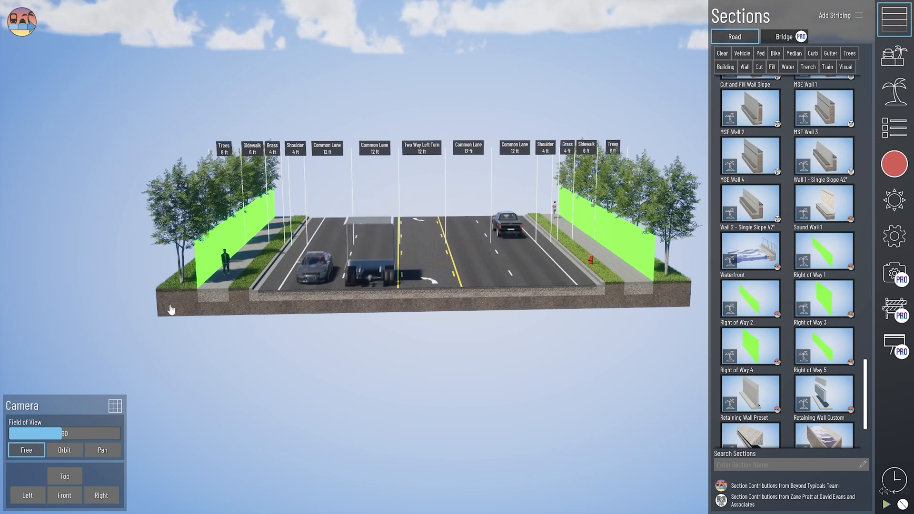
# Step: Delete the Trees sections at both outer edges of the road
pyautogui.click(201, 307)
pyautogui.press('Delete')
pyautogui.click(608, 284)
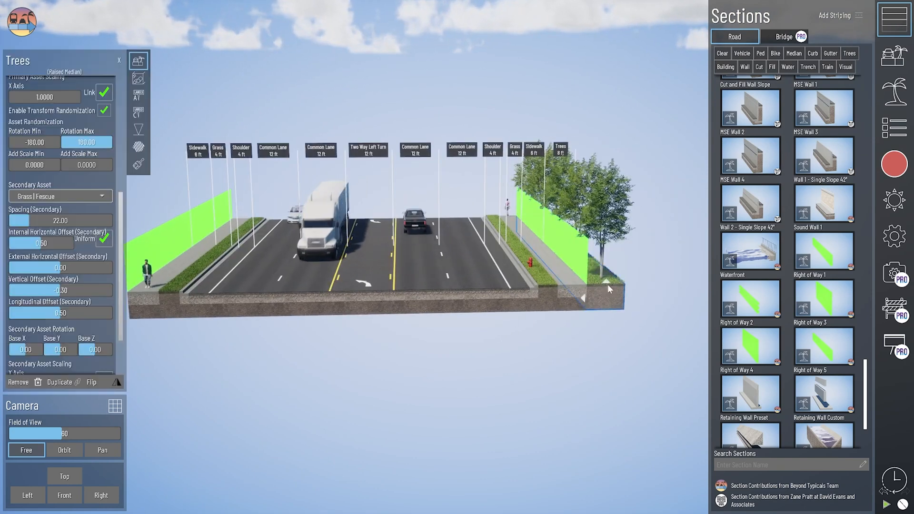
pyautogui.press('Delete')
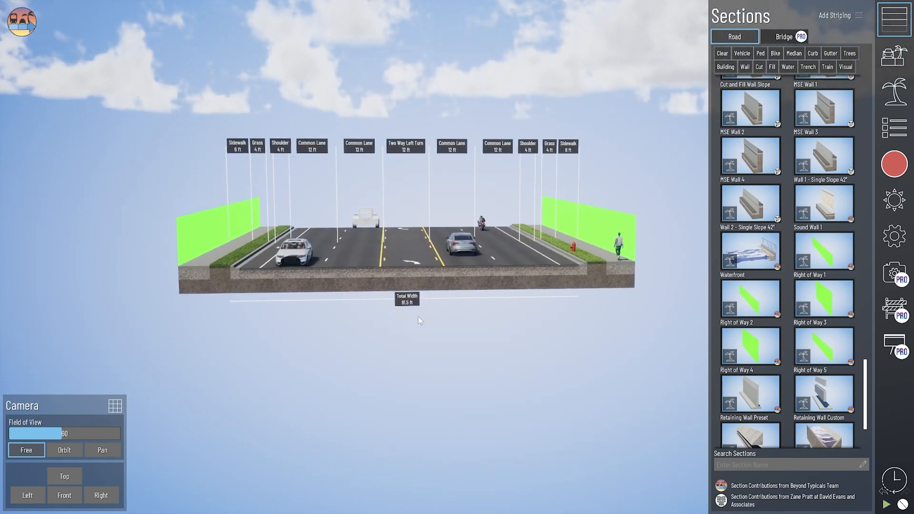
# Step: Lock the outer sections in the section alignment settings, with the left position at -50 ft and the right position at 50 ft
pyautogui.click(898, 240)
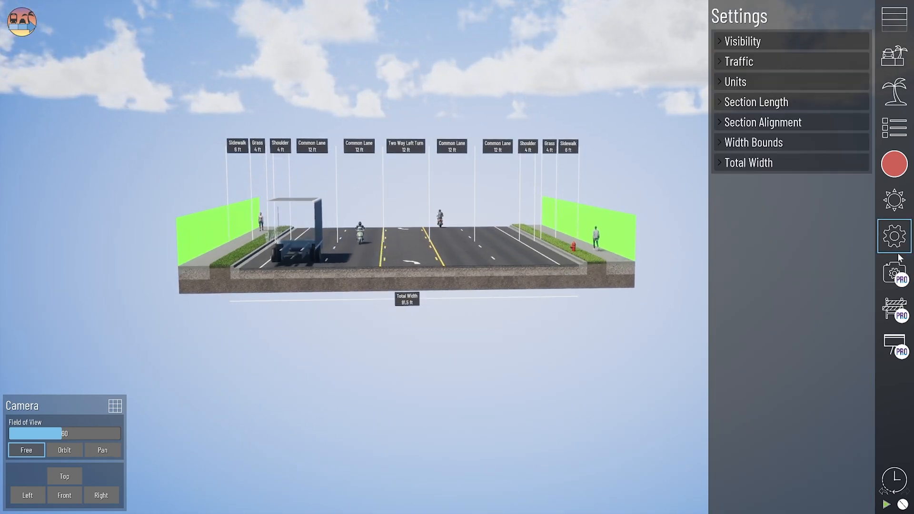
pyautogui.click(747, 124)
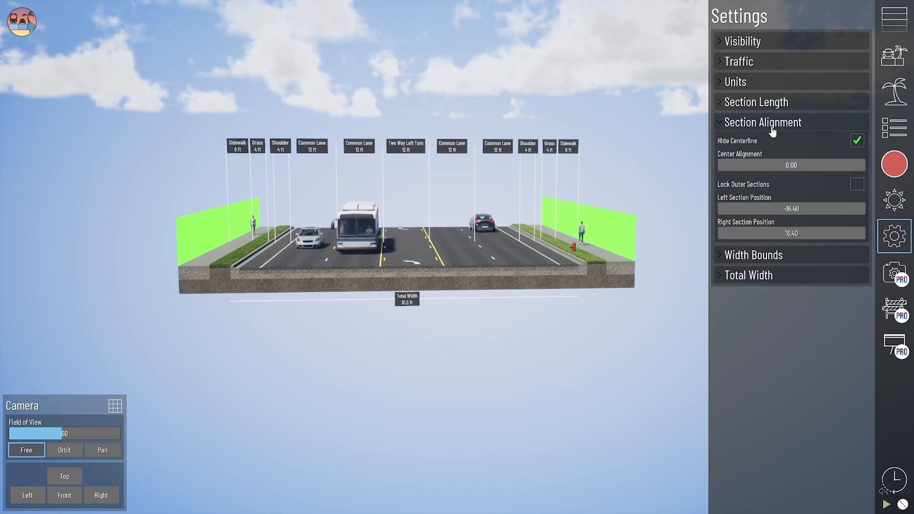
pyautogui.click(859, 187)
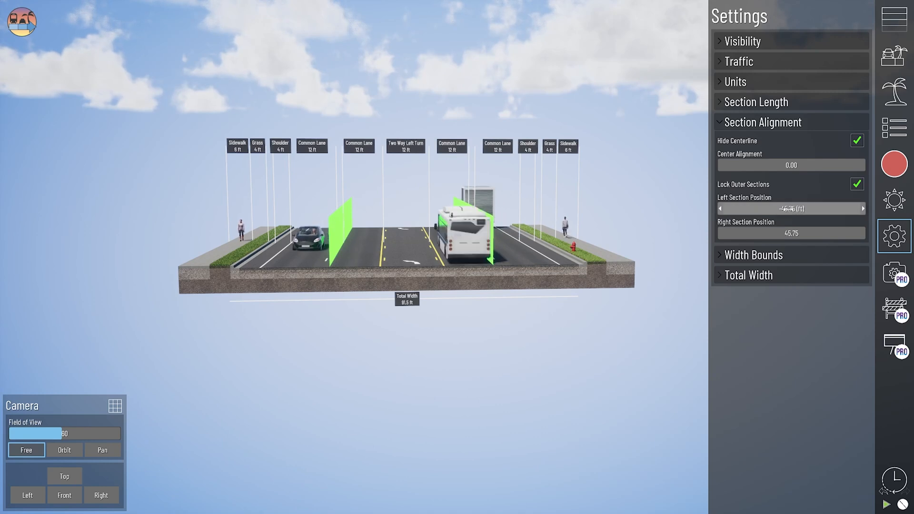
pyautogui.click(788, 208)
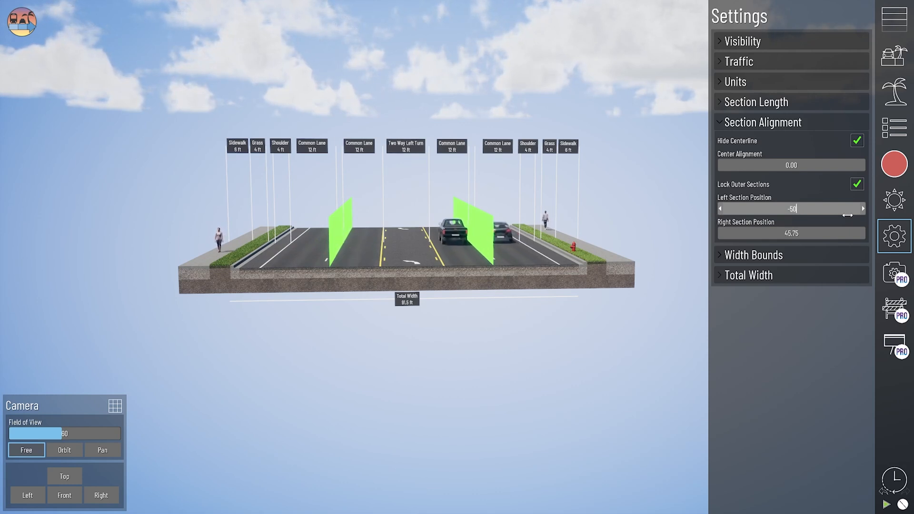
pyautogui.press('Return')
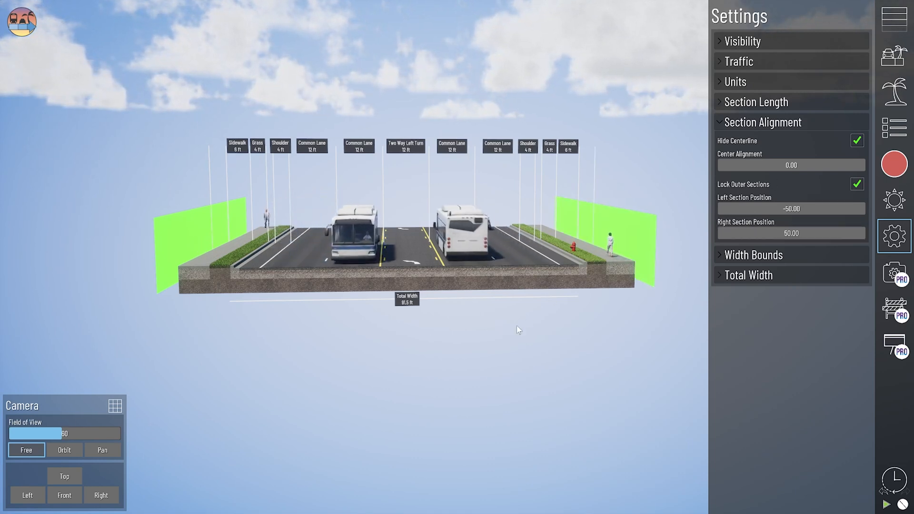
# Step: Widen the sidewalks on both sides of the road to about 10 ft, out towards the locked Right of Way walls
pyautogui.moveTo(517, 326); pyautogui.dragTo(646, 296)
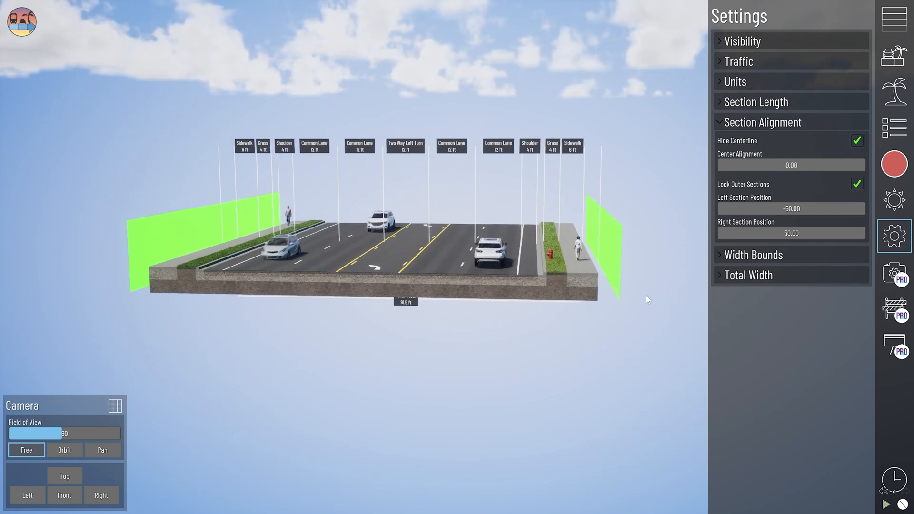
pyautogui.moveTo(590, 306); pyautogui.dragTo(225, 317)
pyautogui.scroll(3, 585, 311)
pyautogui.scroll(4, 586, 310)
pyautogui.click(590, 311)
pyautogui.moveTo(535, 309); pyautogui.dragTo(119, 301)
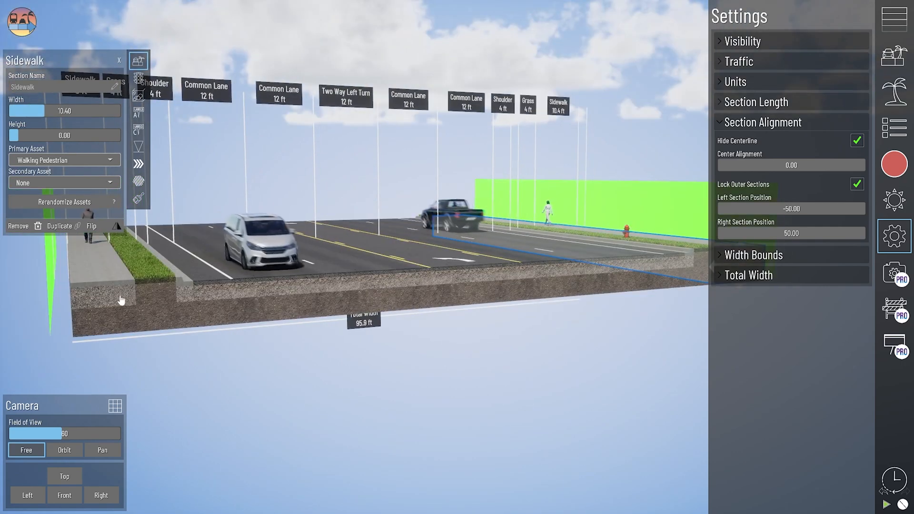
pyautogui.click(110, 304)
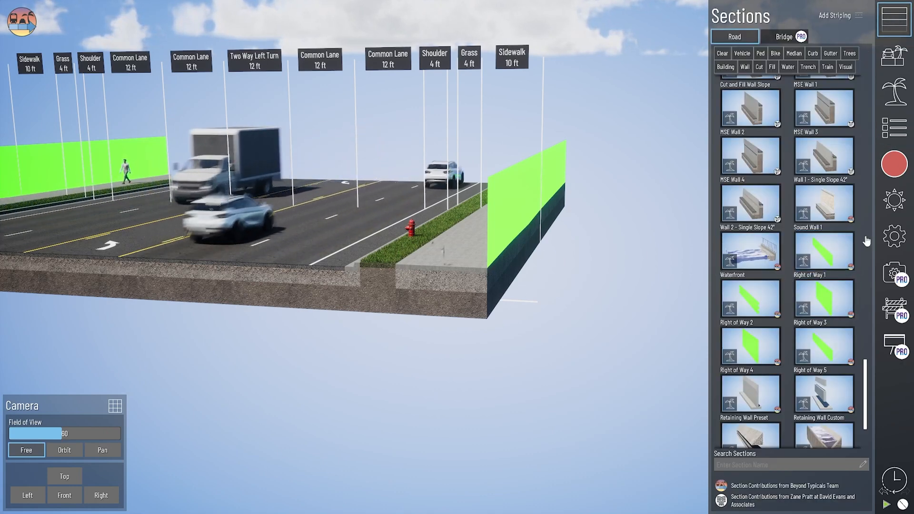
# Step: Replace the Right of Way 4 section at the outer edge of the right-hand sidewalk with a Right of Way 1 section
pyautogui.click(895, 127)
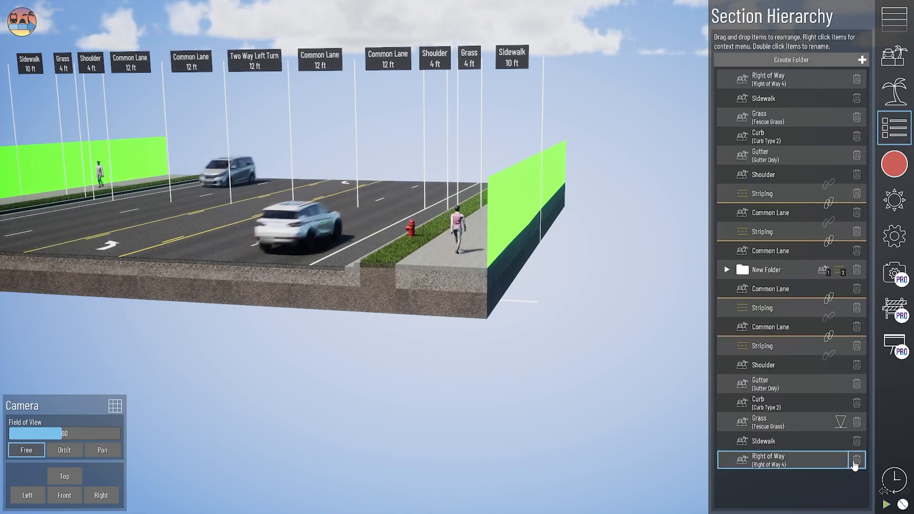
pyautogui.click(855, 460)
pyautogui.click(894, 19)
pyautogui.moveTo(824, 251); pyautogui.dragTo(537, 336)
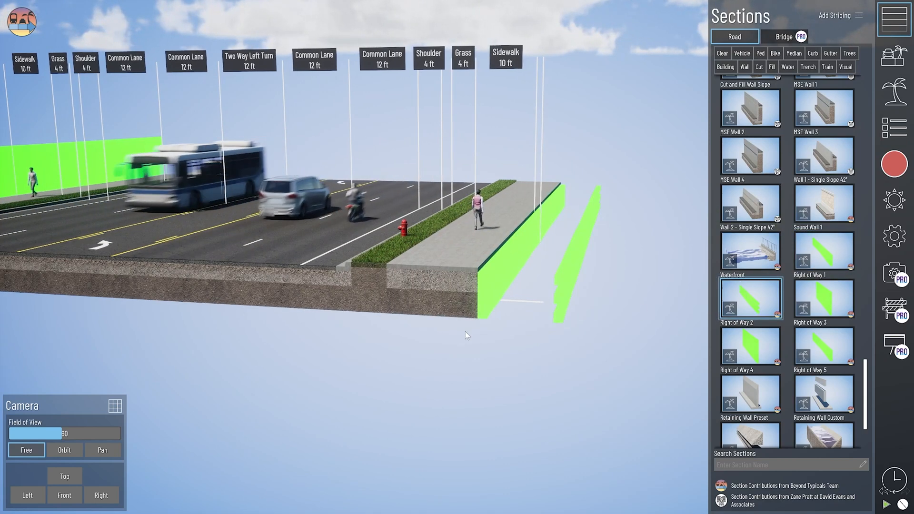
# Step: Change the basic texturing colour of the Right of Way section beside the right-hand sidewalk
pyautogui.click(482, 276)
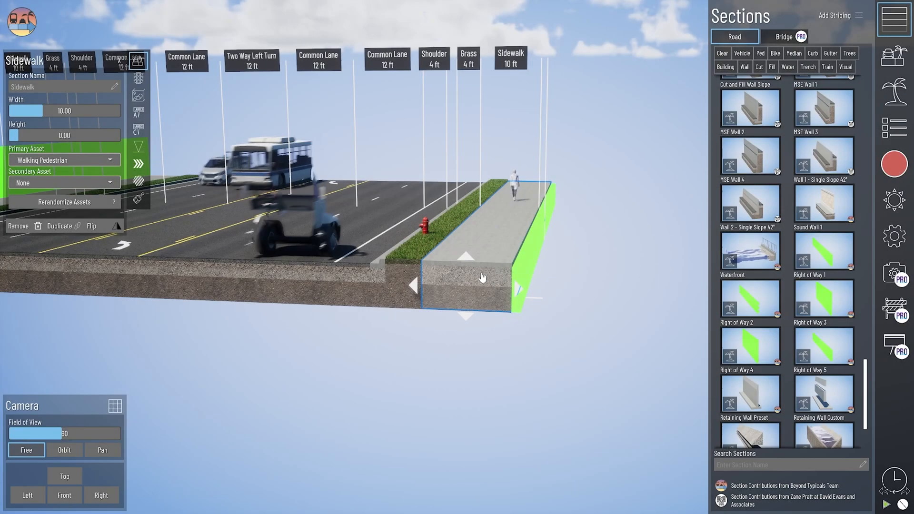
pyautogui.click(522, 286)
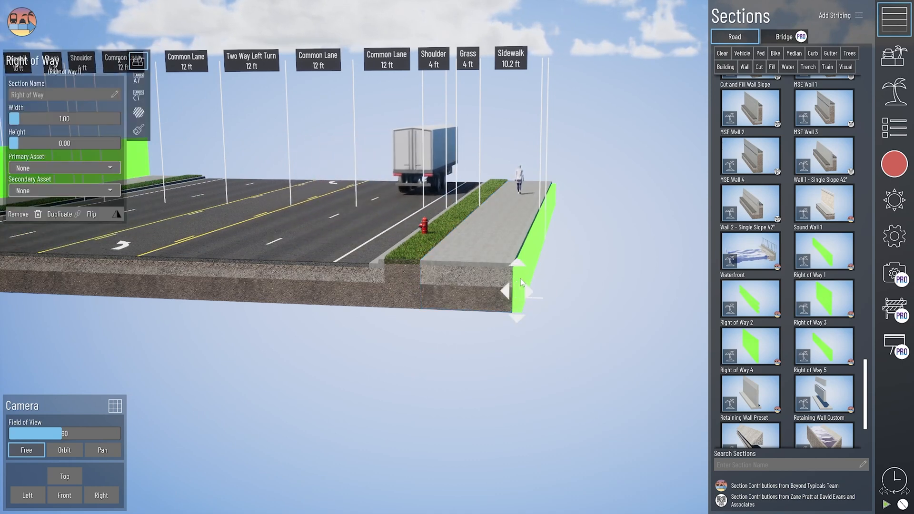
pyautogui.click(139, 129)
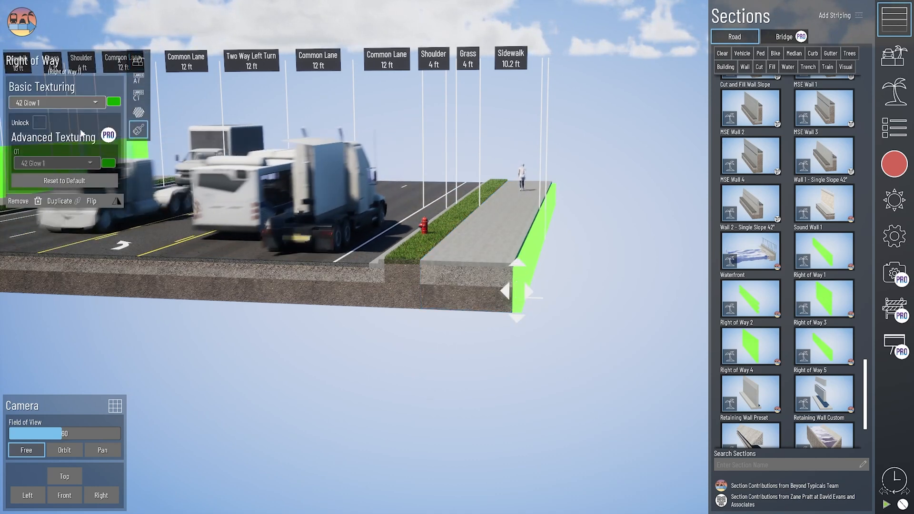
pyautogui.click(114, 102)
pyautogui.click(156, 102)
pyautogui.click(165, 132)
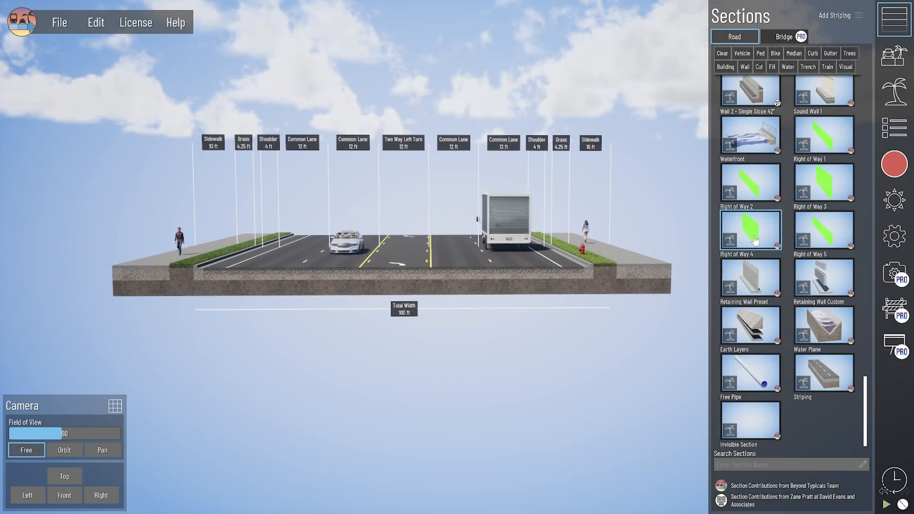
# Step: Add a Right of Way 4 section at the outer edge of the sidewalk on each side of the road
pyautogui.moveTo(750, 230); pyautogui.dragTo(651, 272)
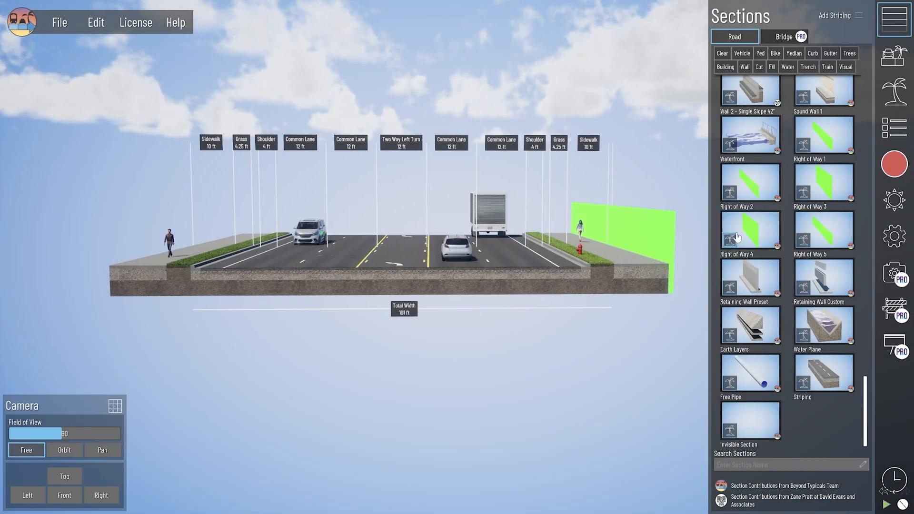
pyautogui.moveTo(736, 237); pyautogui.dragTo(111, 282)
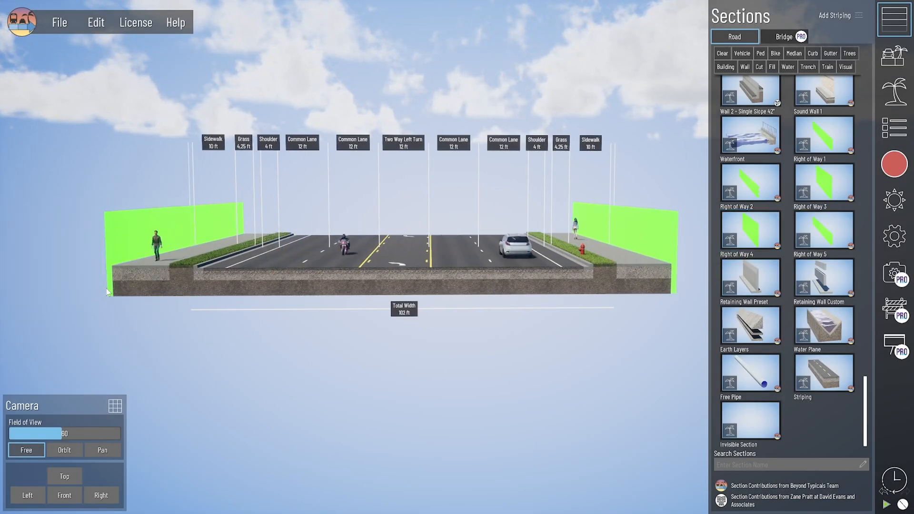
# Step: Set the width of the Right of Way section at the left end of the road to 0 ft
pyautogui.moveTo(109, 292); pyautogui.dragTo(121, 292, button='middle')
pyautogui.click(147, 292)
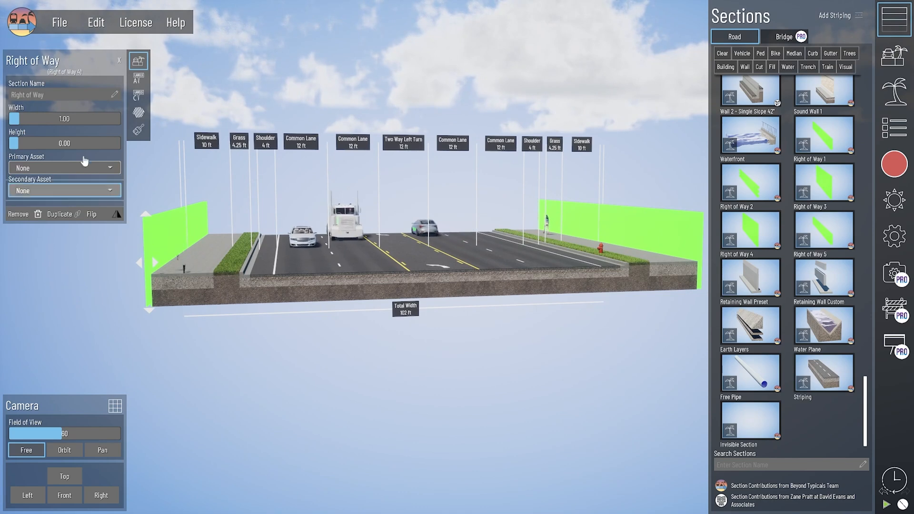
pyautogui.write('0')
pyautogui.press('Return')
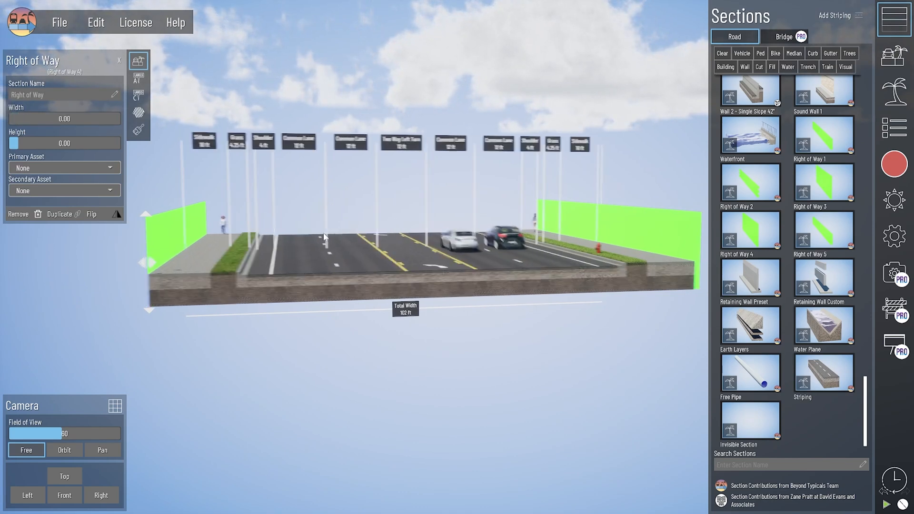
# Step: Set the width of the Right of Way section at the right end of the road to 0 ft
pyautogui.moveTo(544, 349); pyautogui.dragTo(581, 316, button='middle')
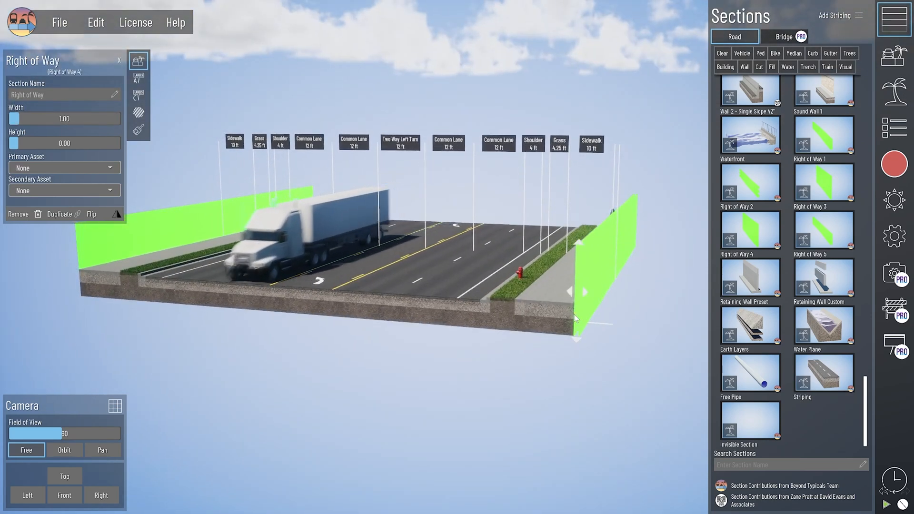
pyautogui.click(65, 119)
pyautogui.write('0')
pyautogui.press('Return')
# Step: Lock the outer sections in the section alignment settings
pyautogui.moveTo(194, 318); pyautogui.dragTo(223, 364, button='middle')
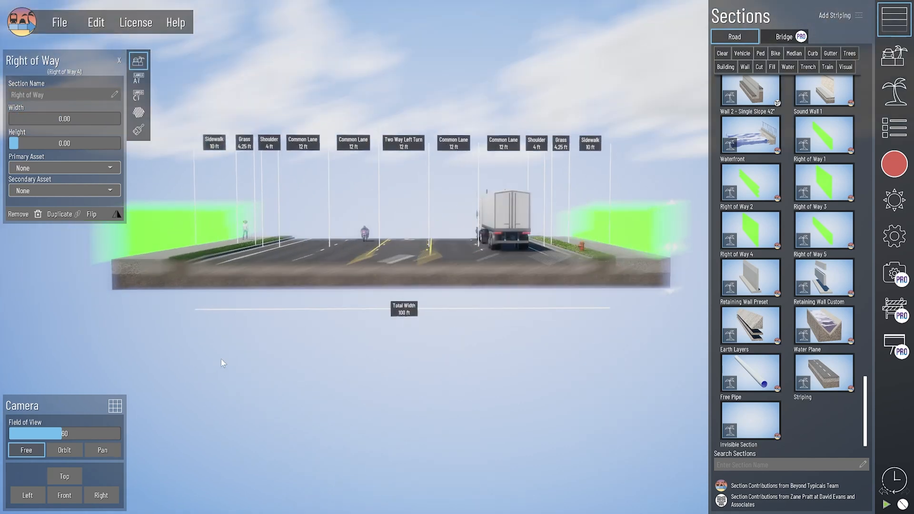
pyautogui.click(893, 238)
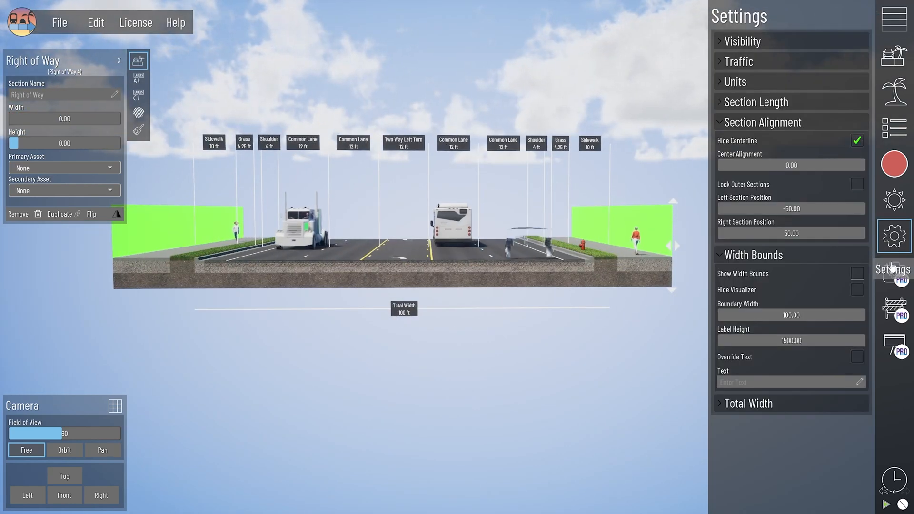
pyautogui.click(857, 184)
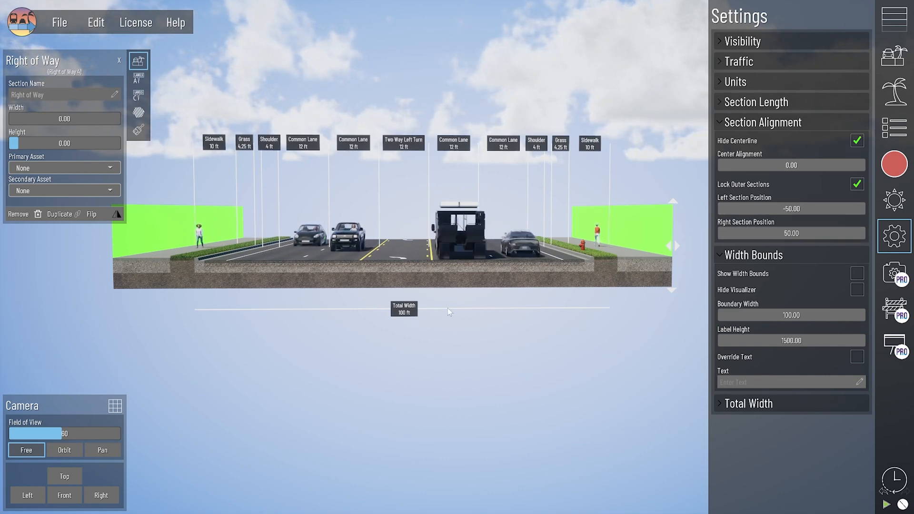
# Step: Try deleting the common lane just right of the two-way left-turn lane, and undo the deletion
pyautogui.click(475, 274)
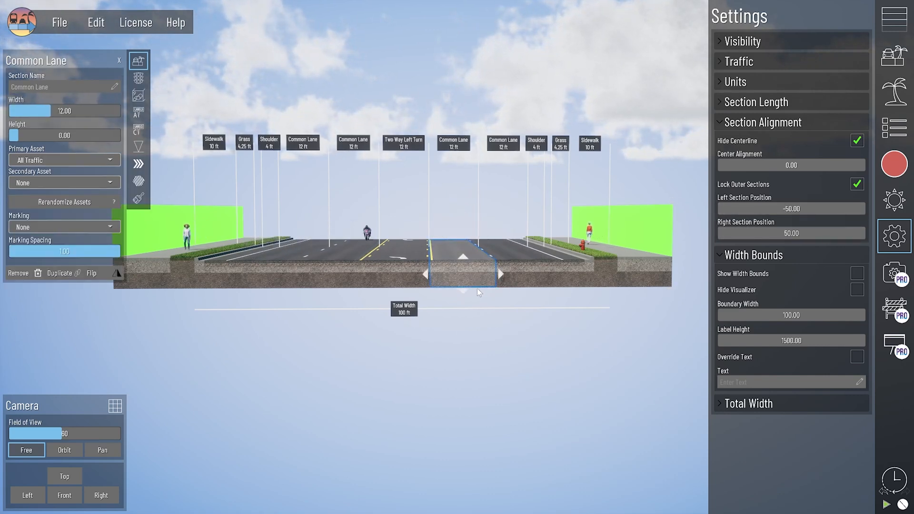
pyautogui.press('Delete')
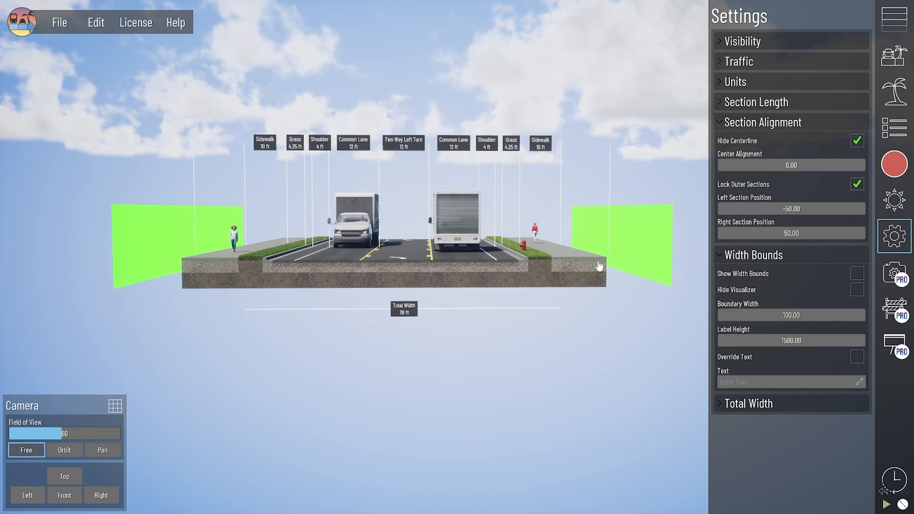
pyautogui.hotkey('ctrl', 'z')
pyautogui.hotkey('ctrl', 'z')
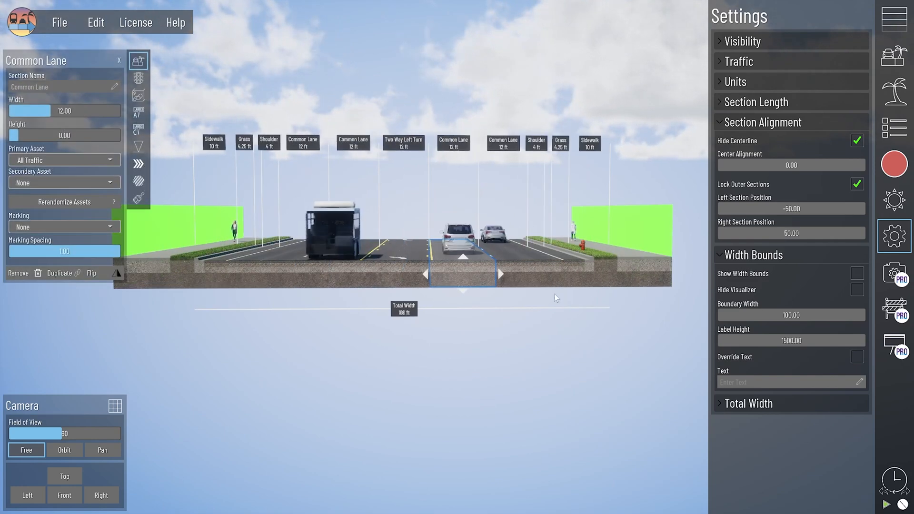
pyautogui.click(575, 324)
# Step: Try widening the right-hand sidewalk to 11 ft by moving its outer edge
pyautogui.moveTo(617, 294); pyautogui.dragTo(603, 310, button='middle')
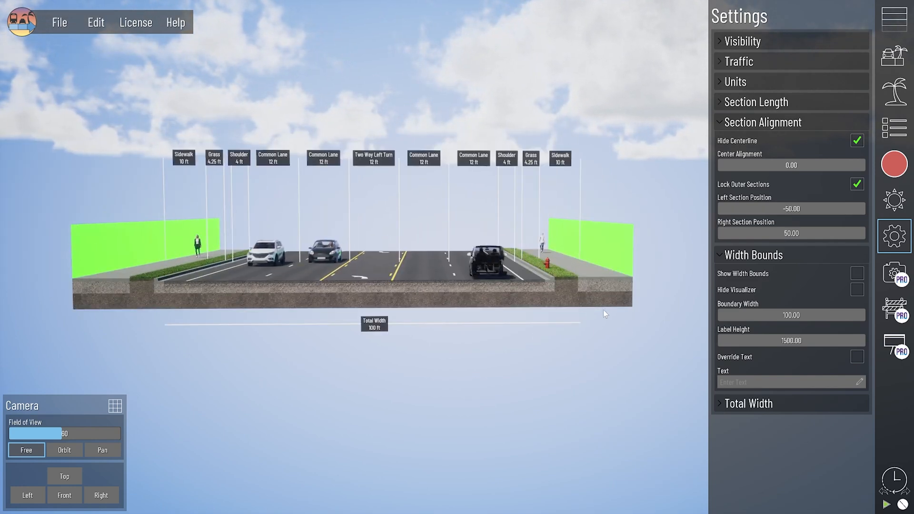
pyautogui.moveTo(623, 306); pyautogui.dragTo(621, 332, button='right')
pyautogui.click(604, 289)
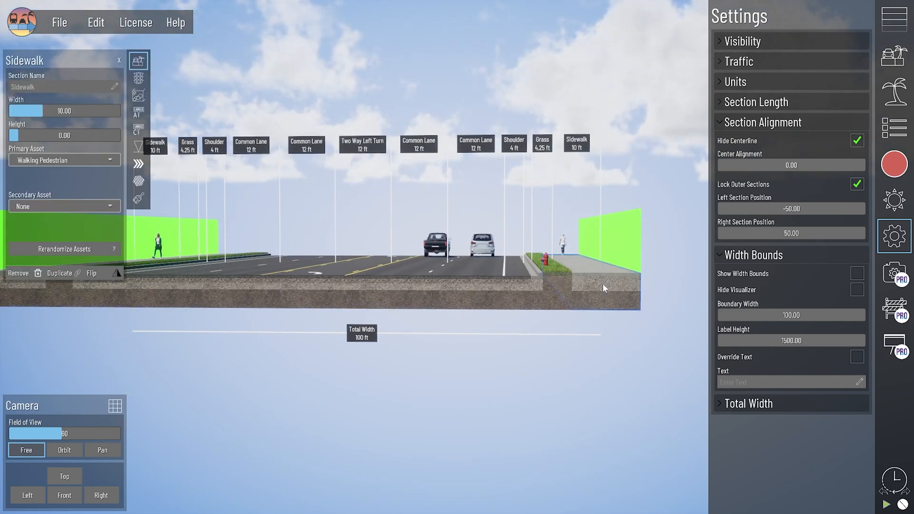
pyautogui.moveTo(646, 292); pyautogui.dragTo(653, 293)
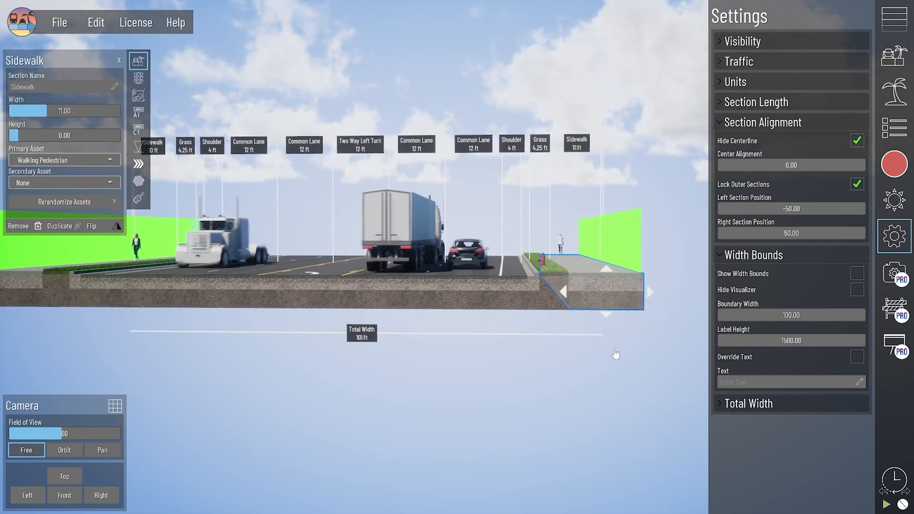
pyautogui.moveTo(559, 384); pyautogui.dragTo(601, 392, button='right')
pyautogui.click(567, 345)
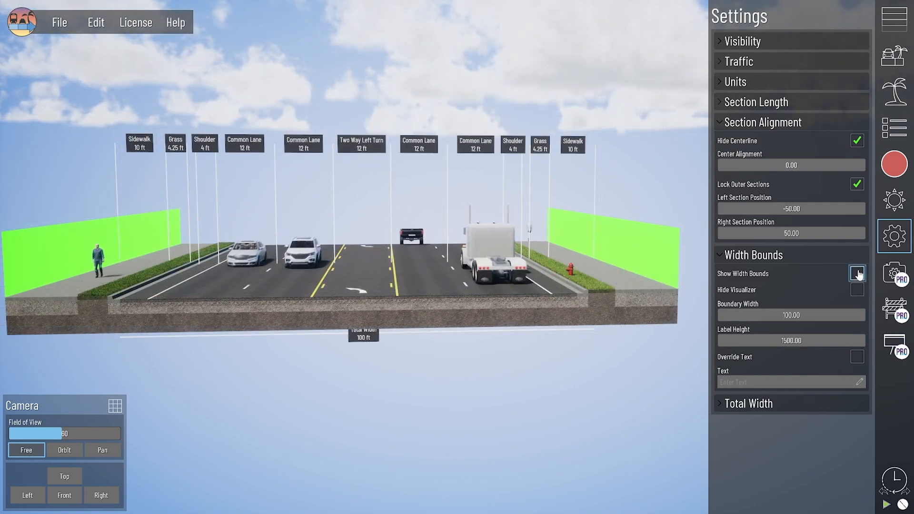
# Step: Turn on the width bounds display for the cross-section
pyautogui.click(857, 273)
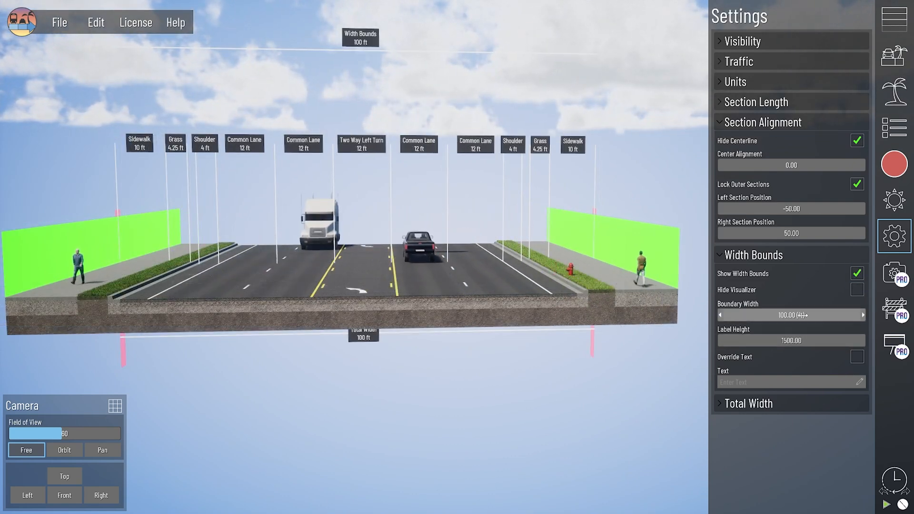
pyautogui.moveTo(532, 383); pyautogui.dragTo(527, 364, button='right')
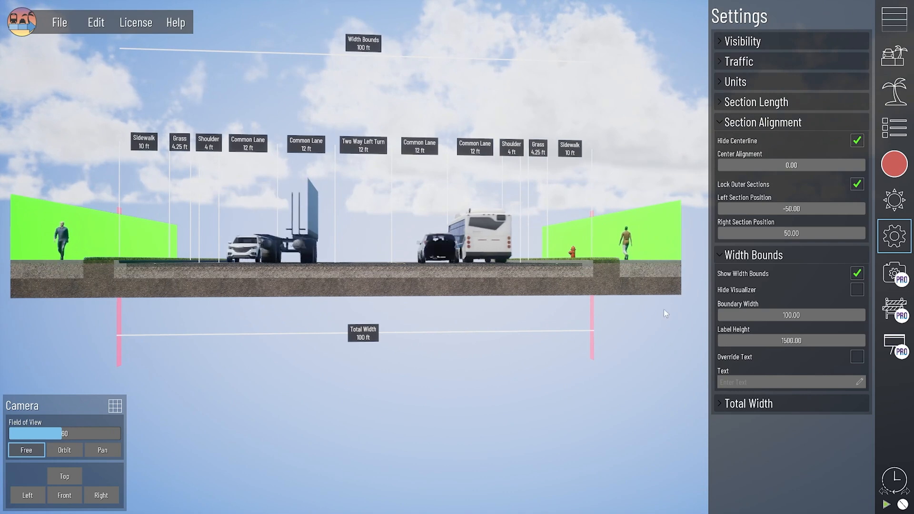
# Step: Widen the right-hand grass strip to 4.65 ft by moving its outer edge
pyautogui.moveTo(663, 309); pyautogui.dragTo(547, 351, button='middle')
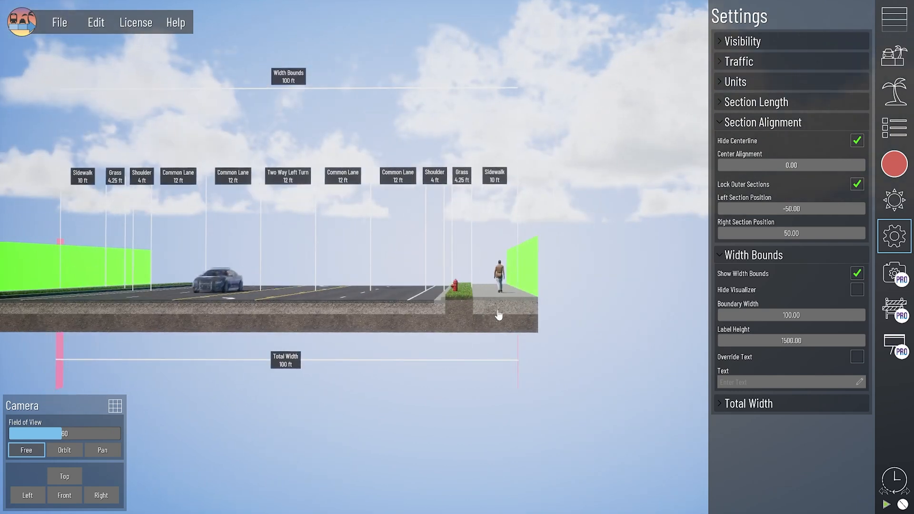
pyautogui.click(461, 307)
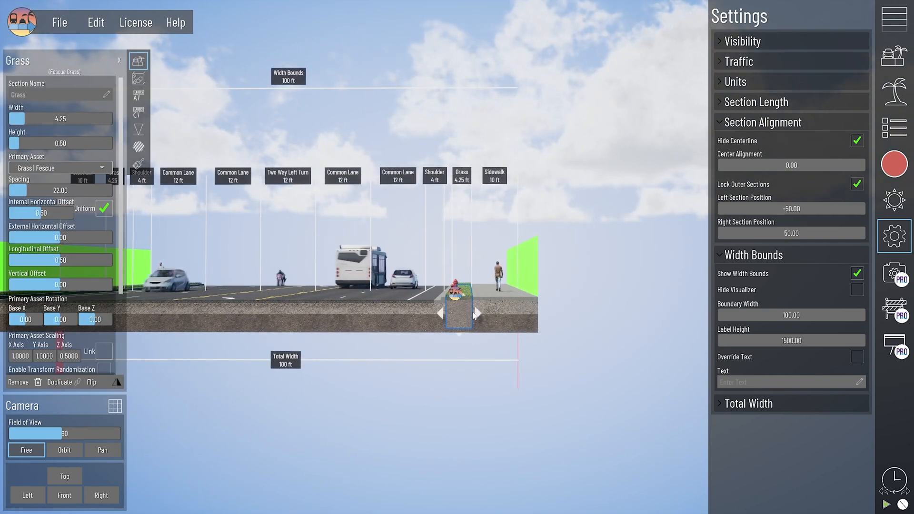
pyautogui.moveTo(479, 313); pyautogui.dragTo(481, 314)
pyautogui.click(525, 367)
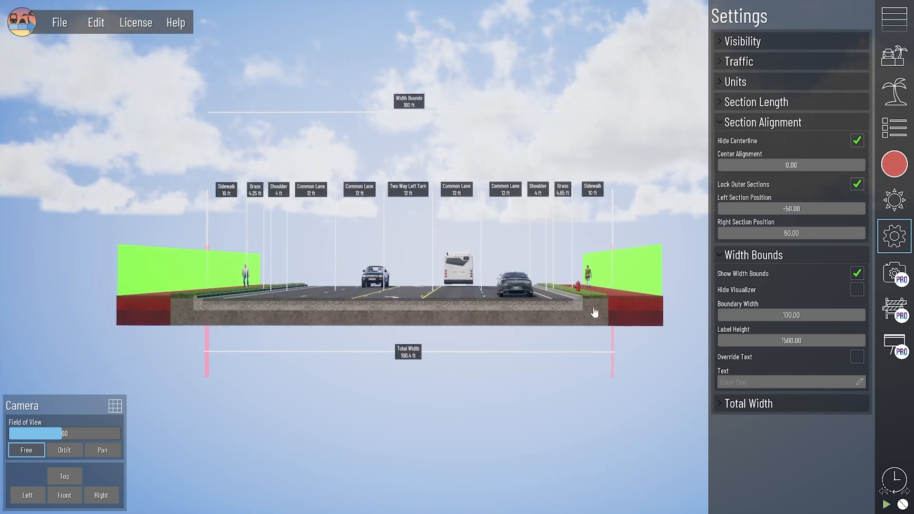
# Step: Set the width of the right-hand grass strip to 4.25 ft
pyautogui.moveTo(566, 330); pyautogui.dragTo(555, 337, button='middle')
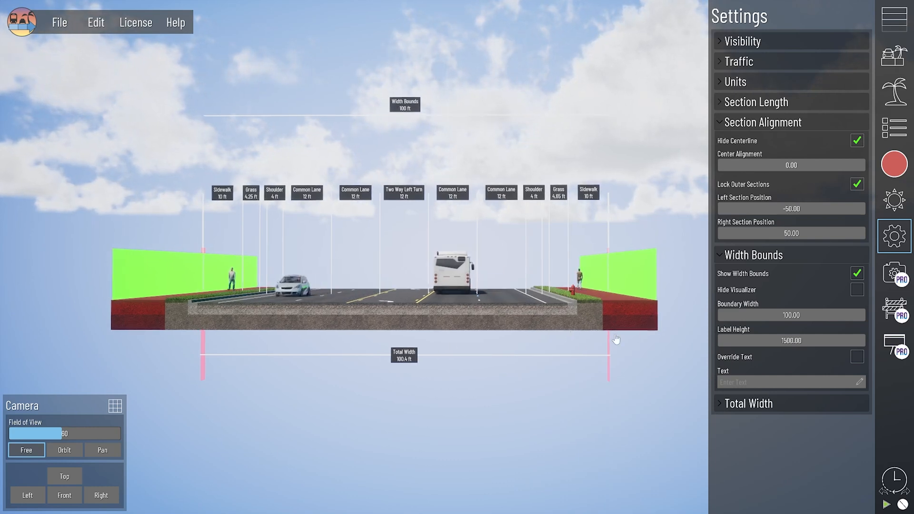
pyautogui.click(590, 319)
pyautogui.click(66, 118)
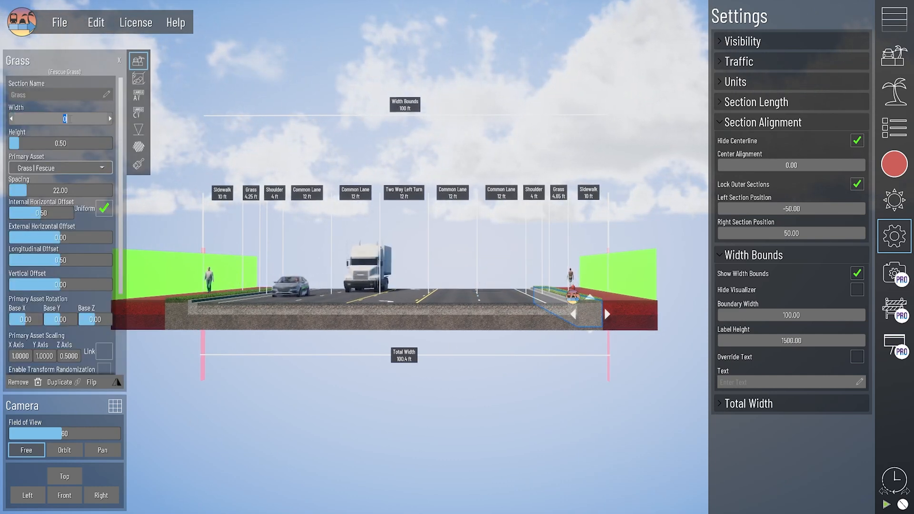
pyautogui.write('4.25')
pyautogui.press('Return')
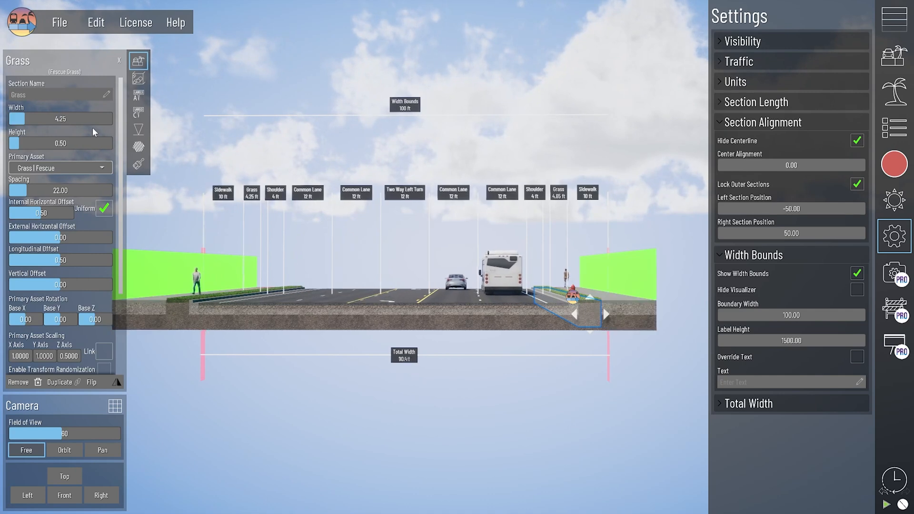
pyautogui.click(424, 384)
# Step: Turn off the width bounds display
pyautogui.moveTo(424, 384); pyautogui.dragTo(430, 385, button='middle')
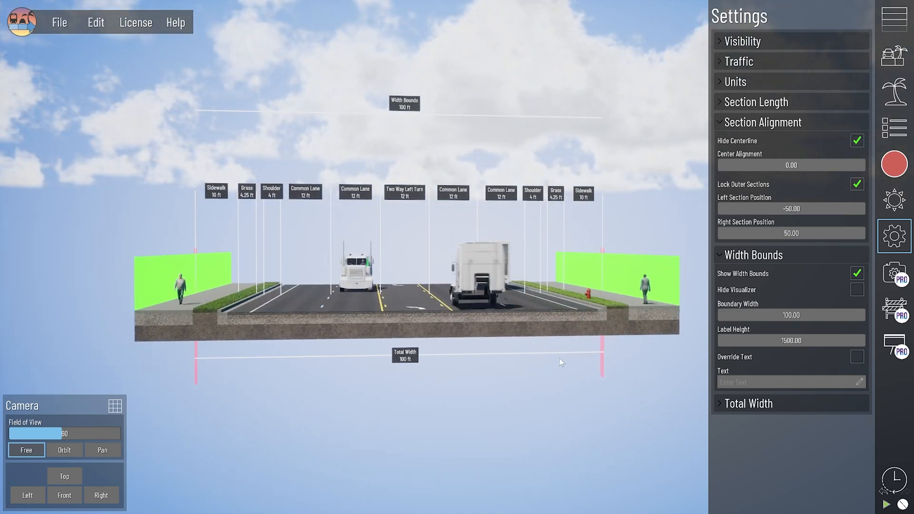
pyautogui.moveTo(559, 358); pyautogui.dragTo(513, 369, button='middle')
pyautogui.moveTo(275, 387); pyautogui.dragTo(295, 388, button='middle')
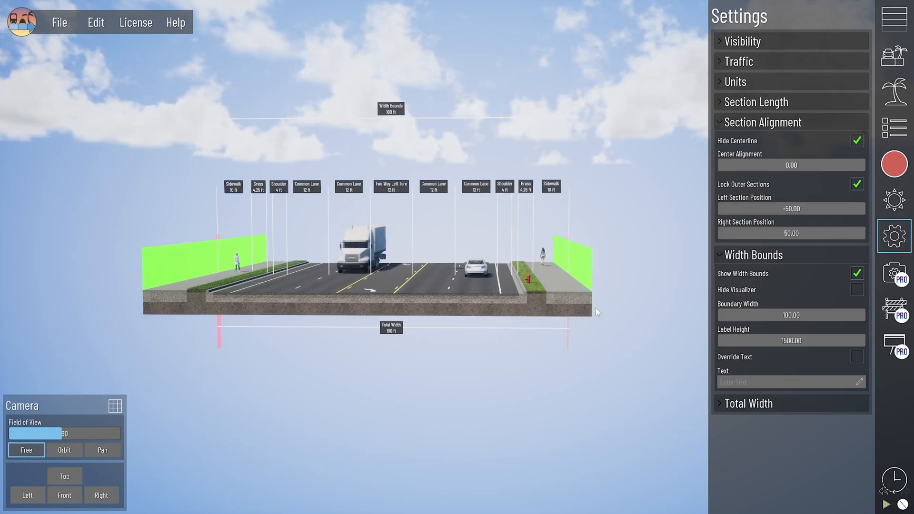
pyautogui.moveTo(566, 354); pyautogui.dragTo(546, 361, button='middle')
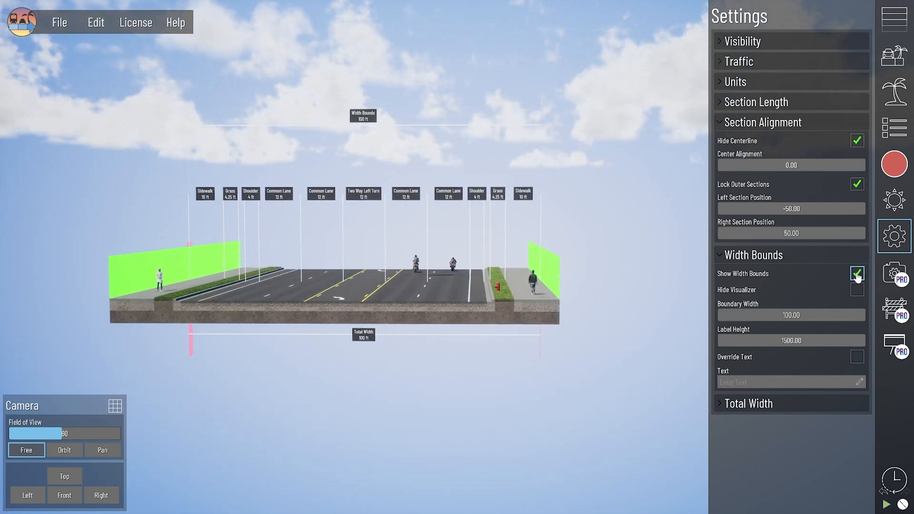
# Step: Add a fill slope section beyond the sidewalk at each end of the road, using Fill Slope 5 on the left
pyautogui.click(892, 30)
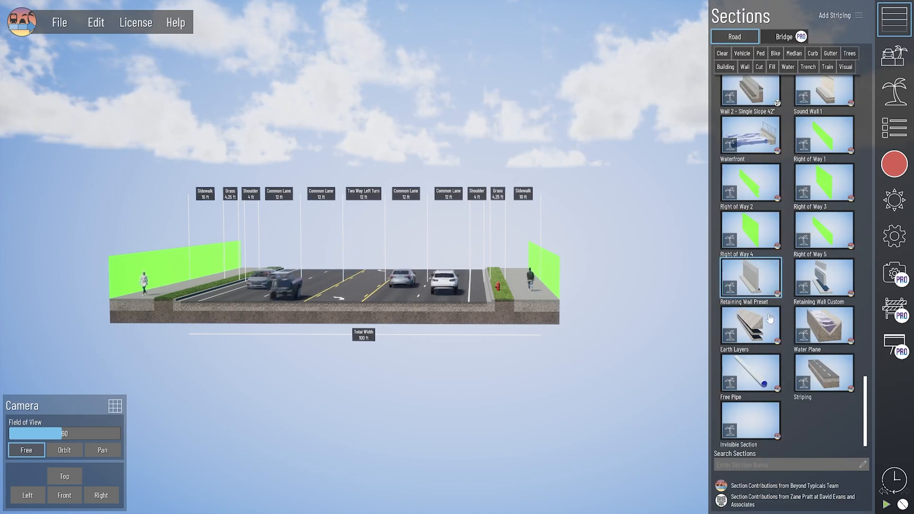
pyautogui.scroll(7, 778, 286)
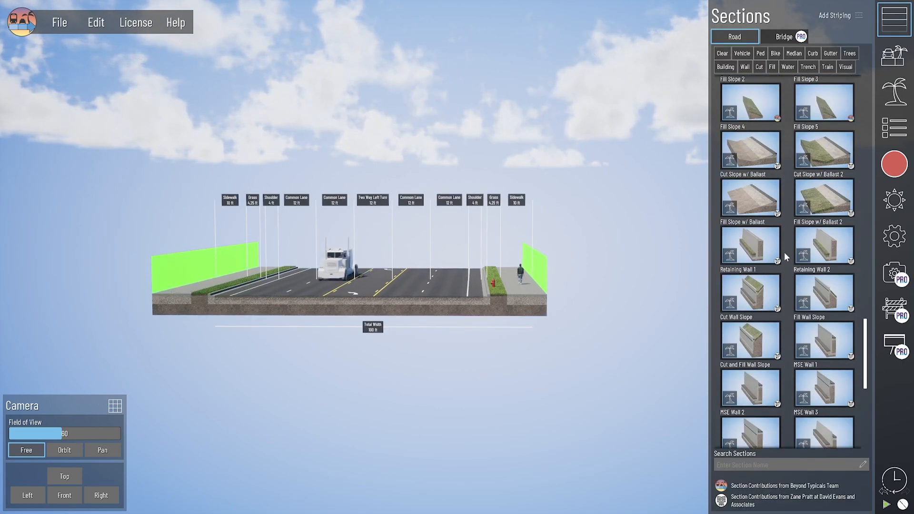
pyautogui.scroll(2, 790, 238)
pyautogui.moveTo(644, 279); pyautogui.dragTo(557, 341)
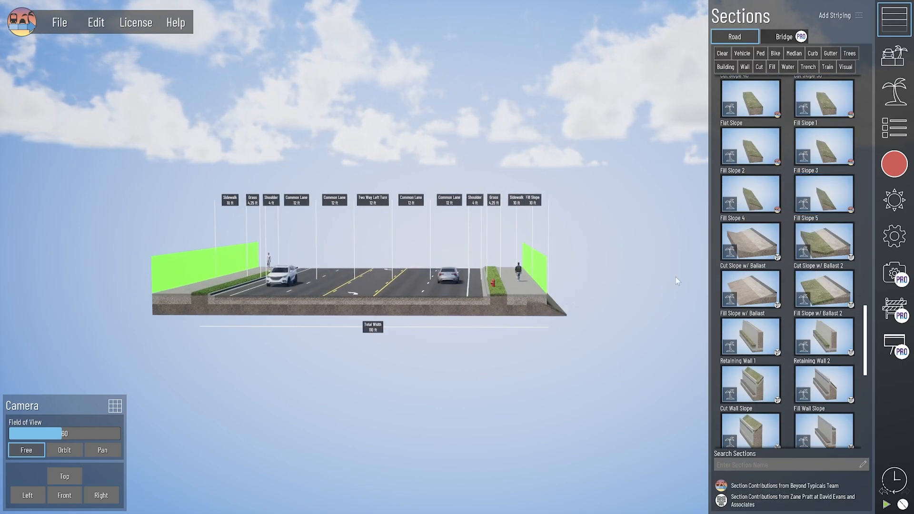
pyautogui.moveTo(828, 202); pyautogui.dragTo(146, 313)
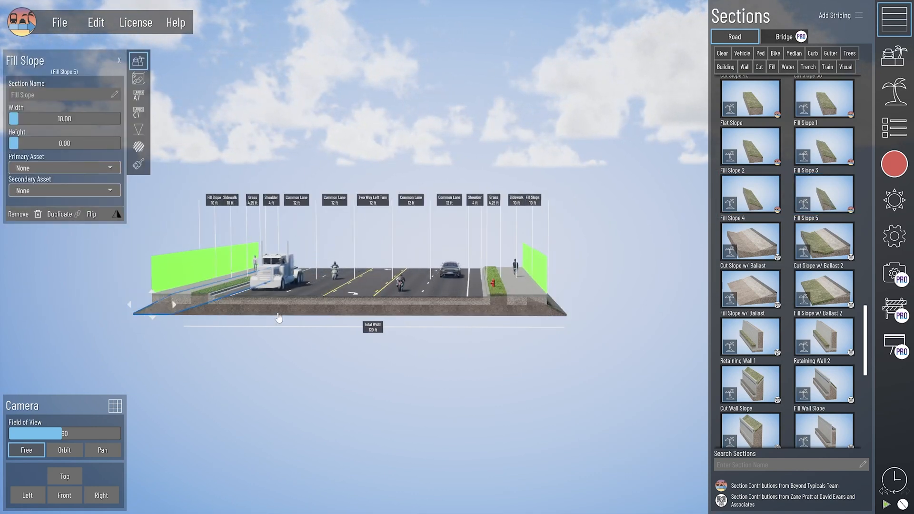
# Step: Unlock the outer sections in the section alignment settings
pyautogui.click(893, 236)
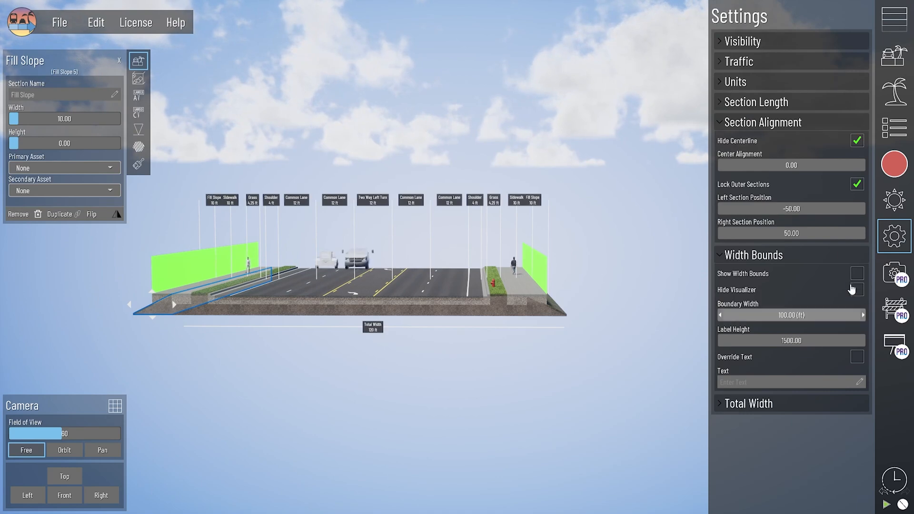
pyautogui.click(859, 187)
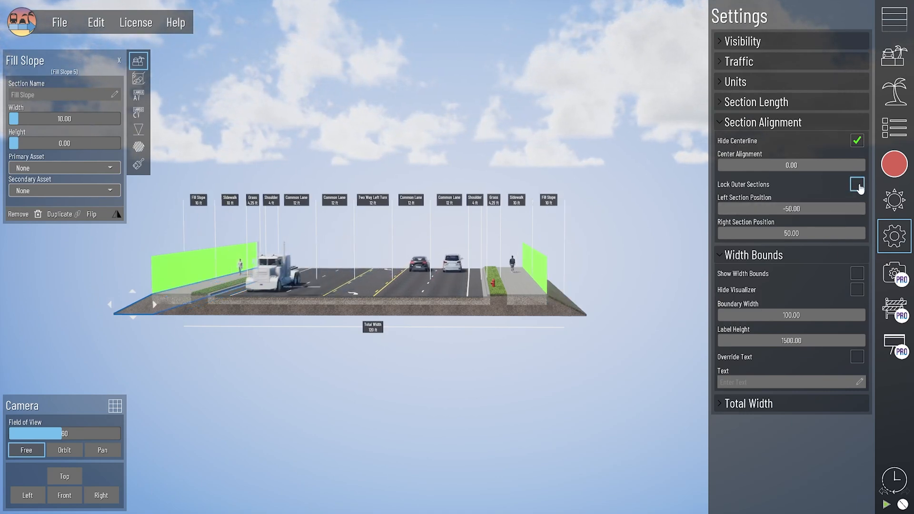
pyautogui.moveTo(516, 382); pyautogui.dragTo(533, 321, button='right')
pyautogui.scroll(3, 580, 352)
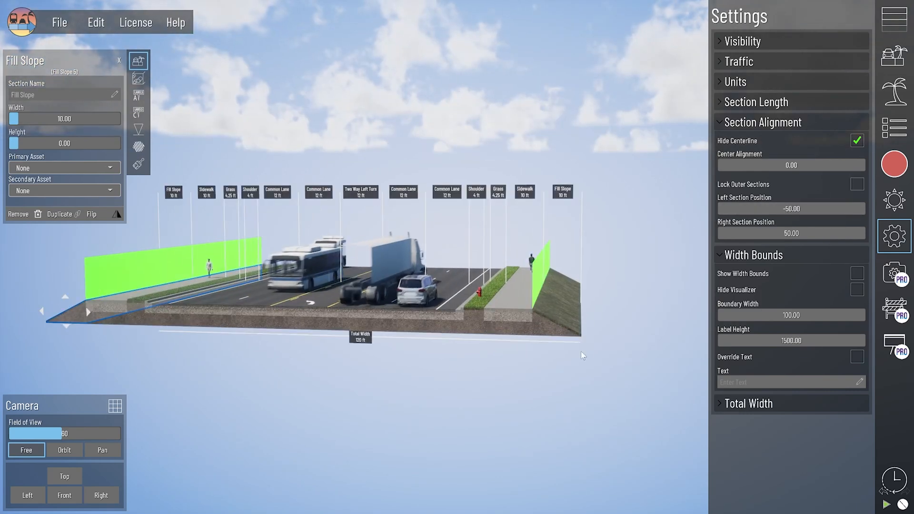
pyautogui.scroll(2, 578, 348)
pyautogui.moveTo(481, 447); pyautogui.dragTo(491, 432, button='right')
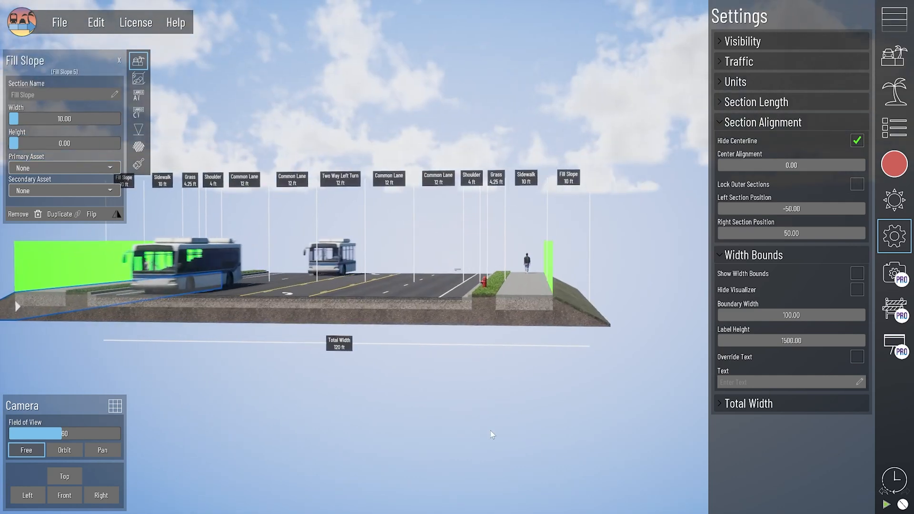
# Step: Add a Right of Way 2 section at the outer edge of the right-hand fill slope
pyautogui.click(904, 31)
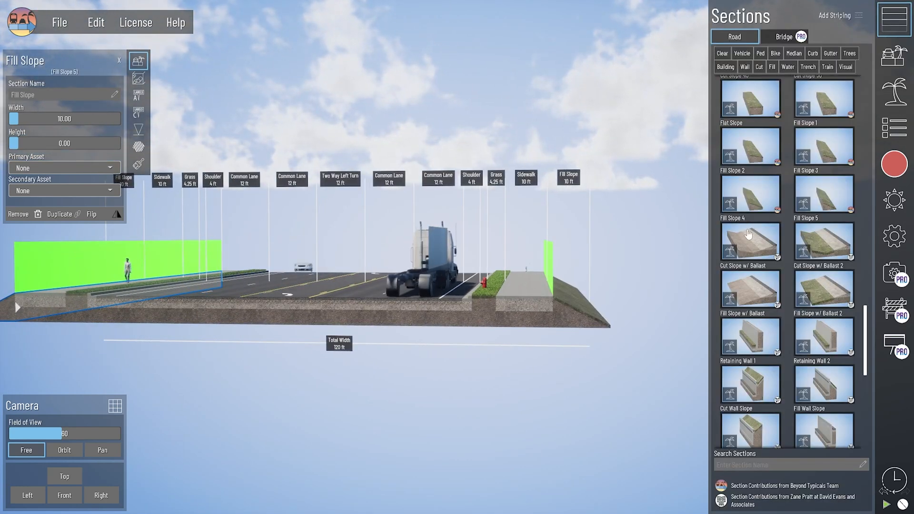
pyautogui.scroll(-6, 823, 337)
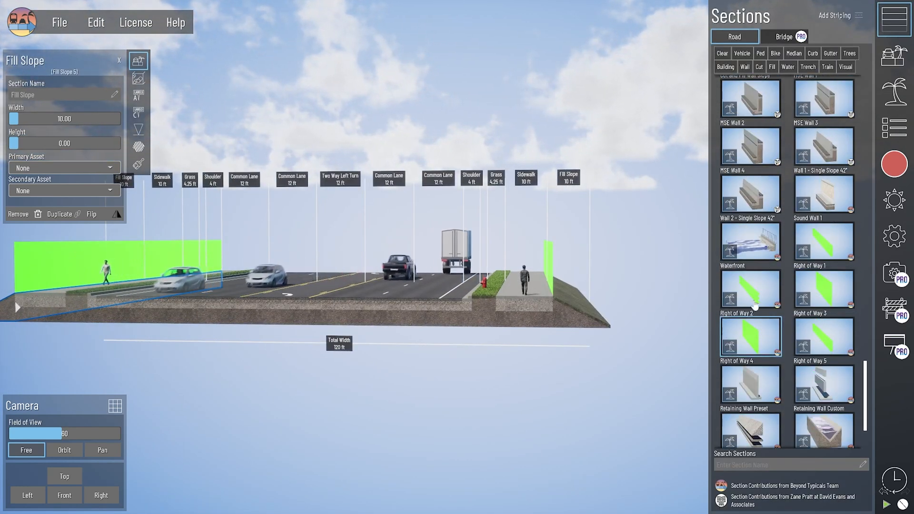
pyautogui.moveTo(755, 304); pyautogui.dragTo(618, 335)
# Step: Change the basic texturing colour of the Right of Way 2 section beside the right-hand fill slope to red FF002A
pyautogui.click(113, 101)
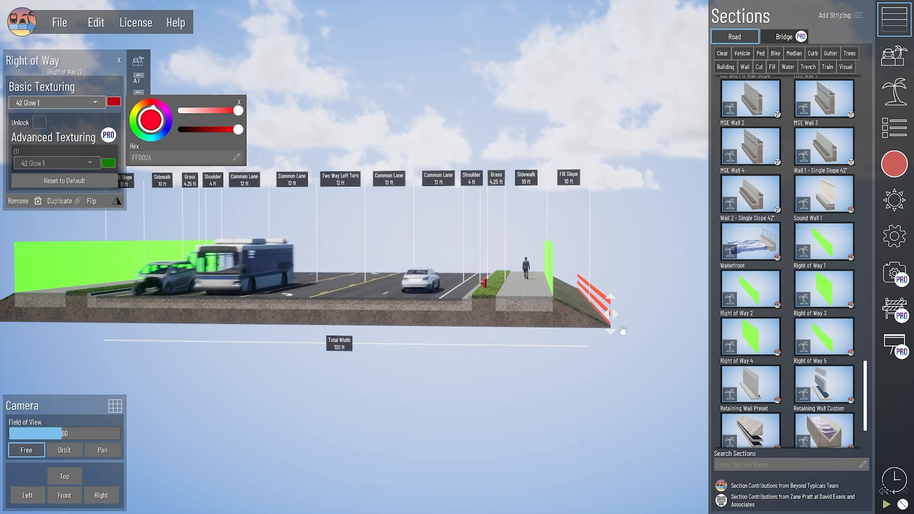
pyautogui.click(629, 342)
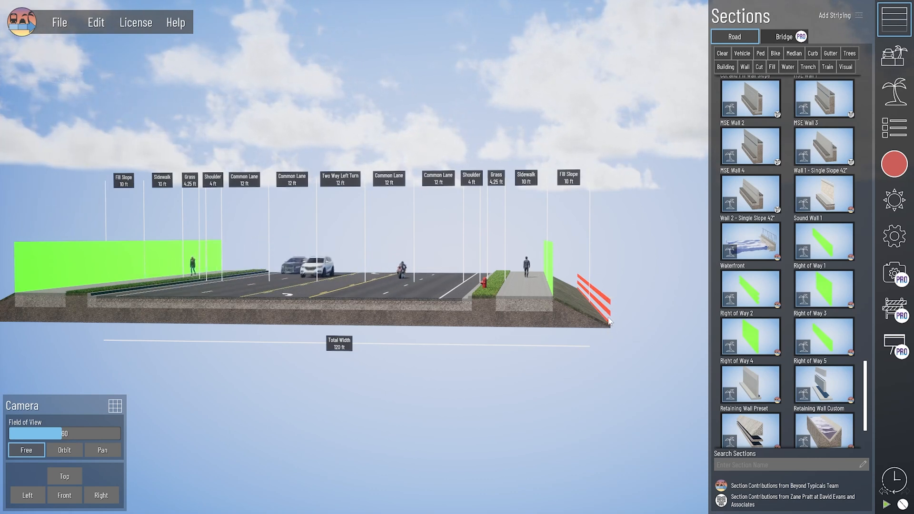
pyautogui.click(605, 328)
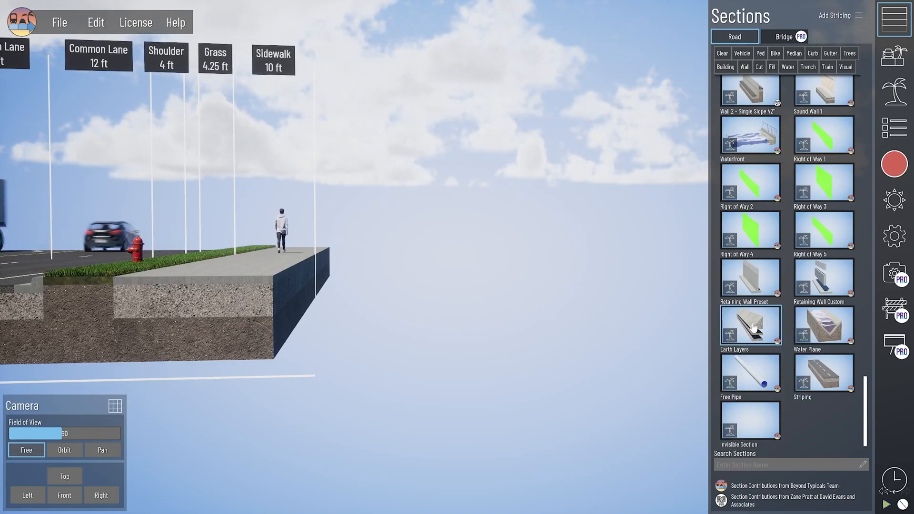
# Step: Add an Earth Layers section beyond the right-hand sidewalk and widen it to about 10.8 ft
pyautogui.moveTo(753, 327); pyautogui.dragTo(351, 367)
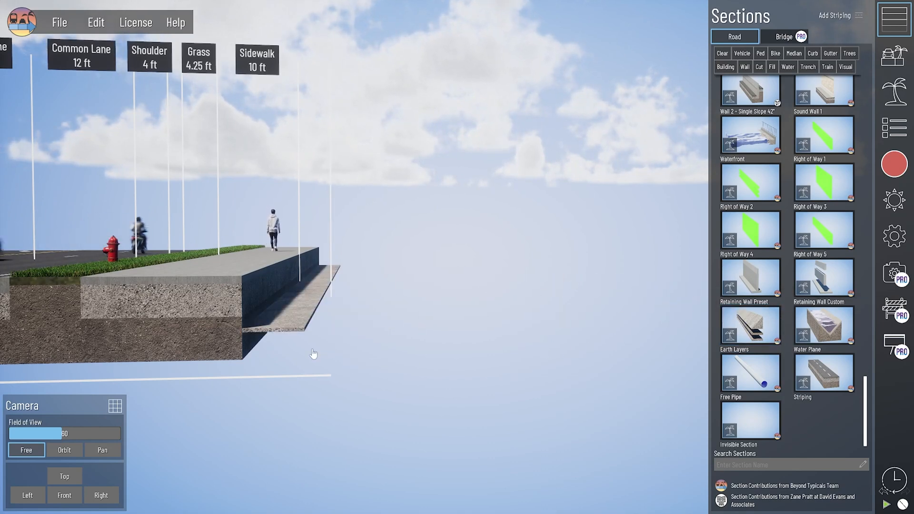
pyautogui.click(327, 341)
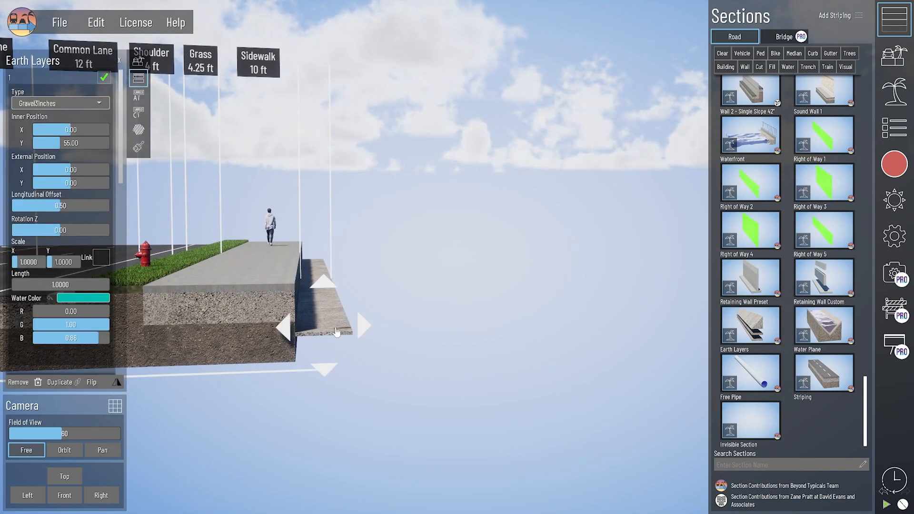
pyautogui.click(138, 66)
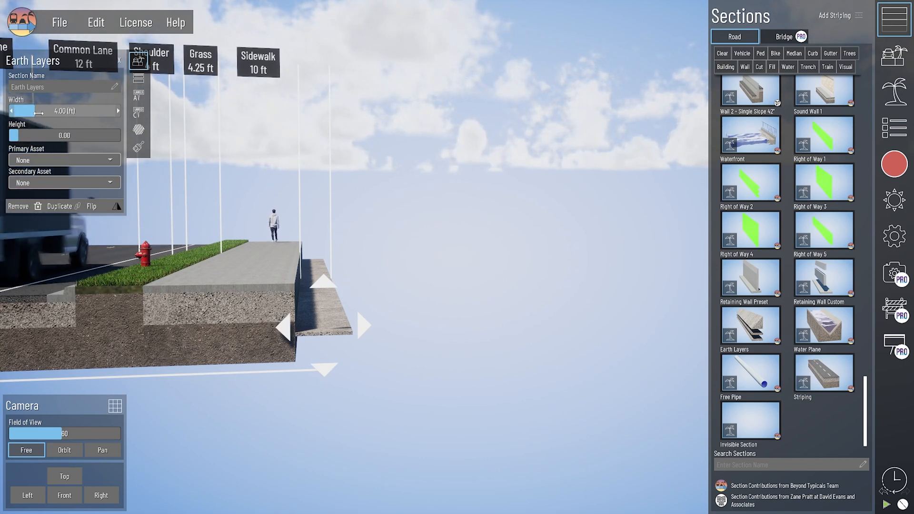
pyautogui.moveTo(38, 113); pyautogui.dragTo(69, 113)
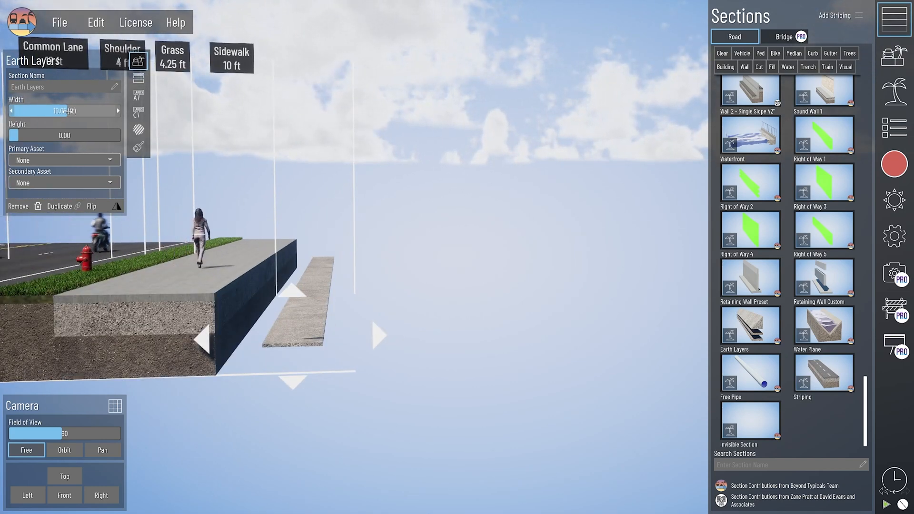
pyautogui.moveTo(69, 112)
pyautogui.mouseDown()
pyautogui.moveTo(82, 112)
pyautogui.moveTo(13, 112)
pyautogui.moveTo(71, 112)
pyautogui.mouseUp()
pyautogui.moveTo(288, 348); pyautogui.dragTo(307, 345, button='right')
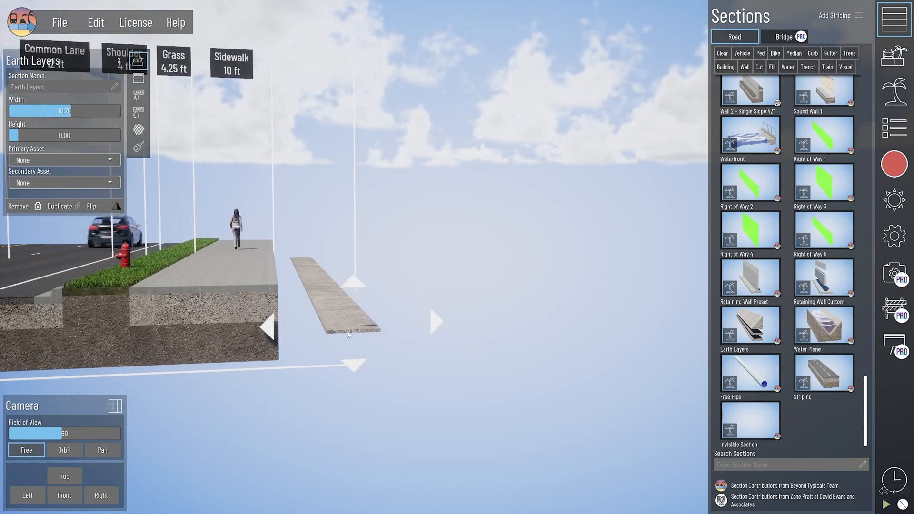
# Step: Examine the individual layer settings of the Earth Layers section, including each layer's enable option and type
pyautogui.click(138, 78)
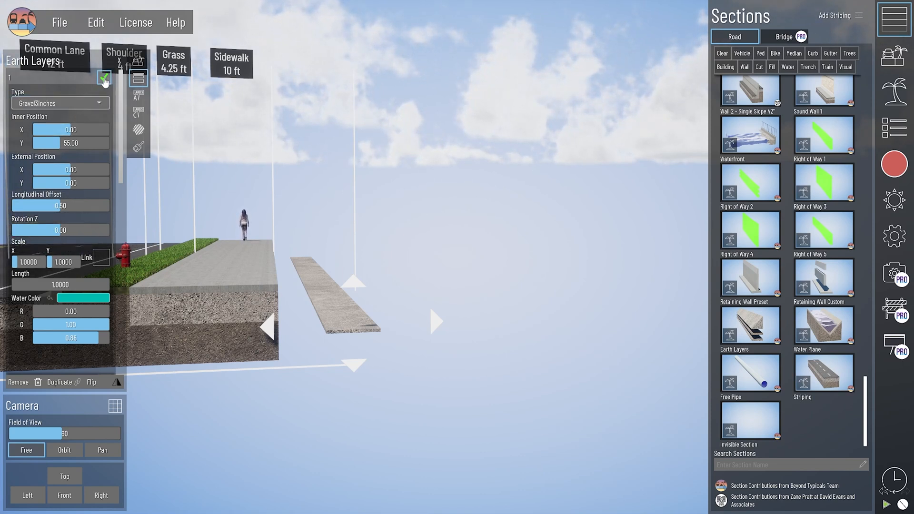
pyautogui.click(104, 82)
pyautogui.click(105, 83)
pyautogui.scroll(-11, 80, 211)
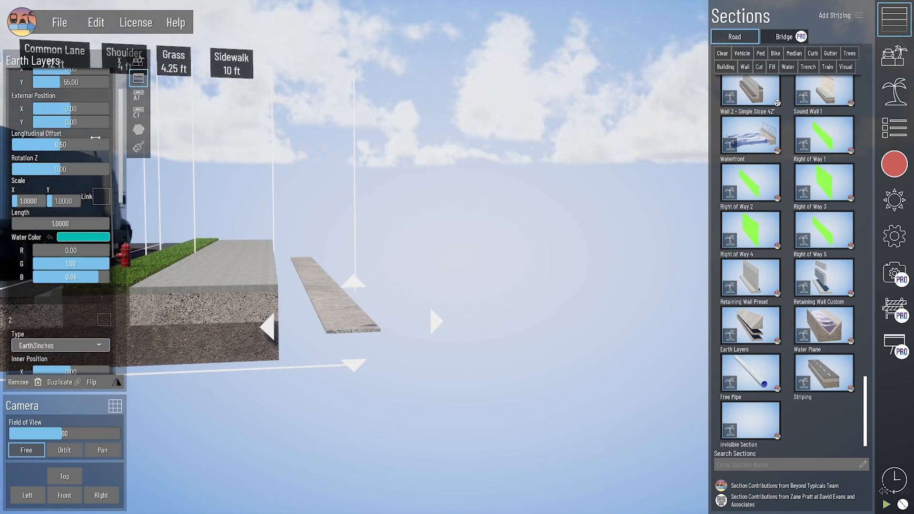
pyautogui.scroll(-2, 80, 217)
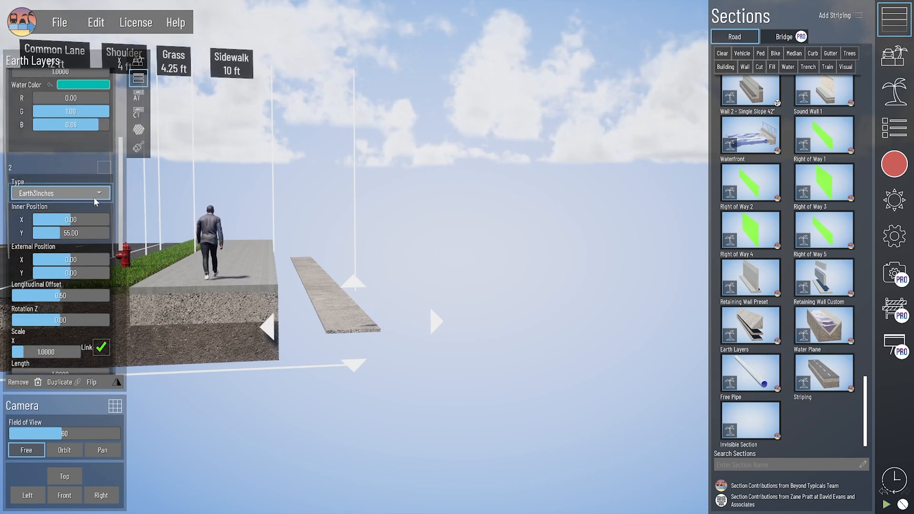
pyautogui.scroll(-6, 93, 202)
pyautogui.scroll(-2, 93, 202)
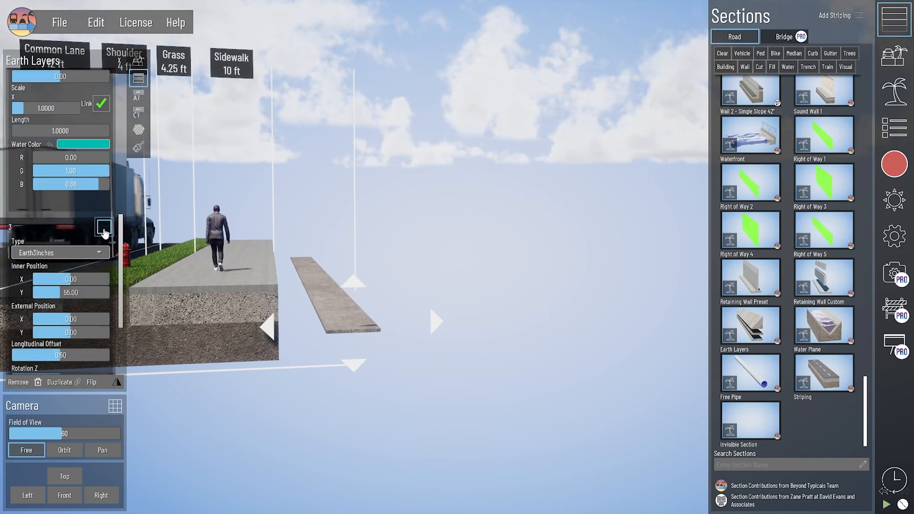
pyautogui.scroll(-1, 76, 219)
pyautogui.scroll(20, 75, 218)
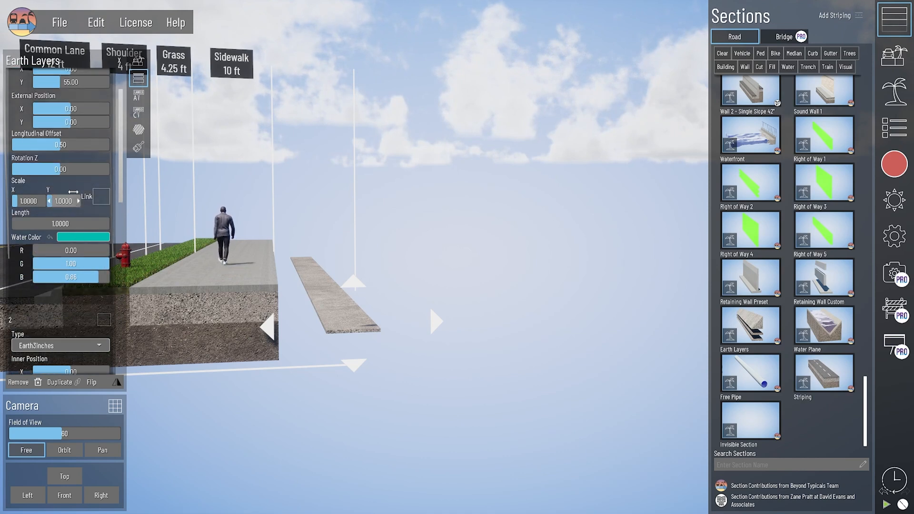
# Step: Try the Earth3inches, Asphalt6inches and Earth3feet types on layer 1 of the Earth Layers section
pyautogui.click(78, 104)
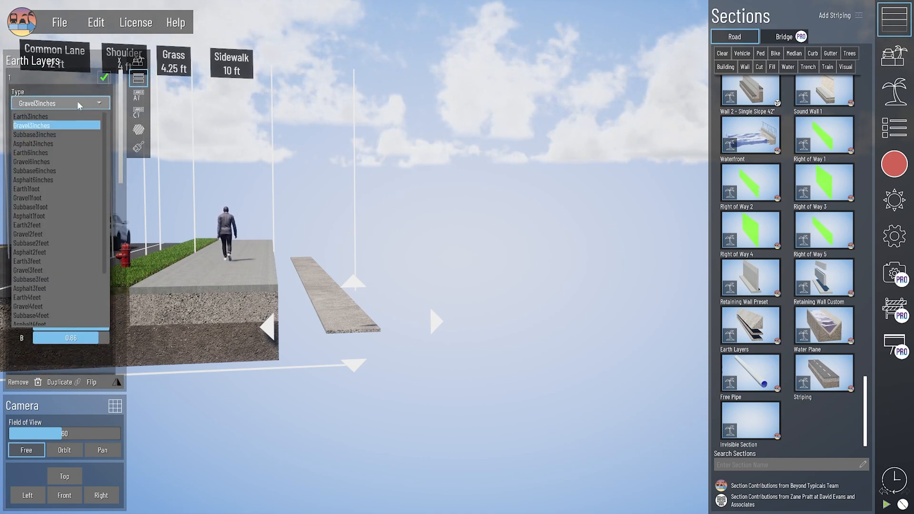
pyautogui.click(70, 126)
pyautogui.click(69, 105)
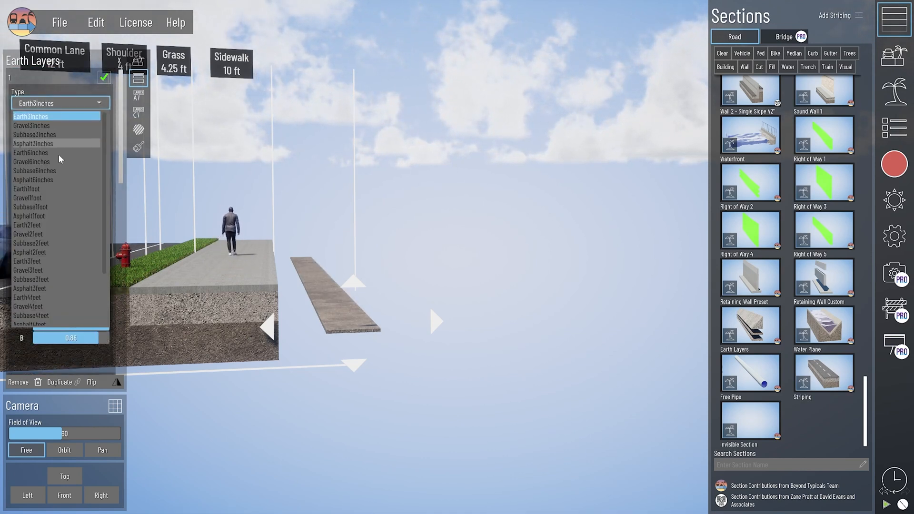
pyautogui.click(60, 179)
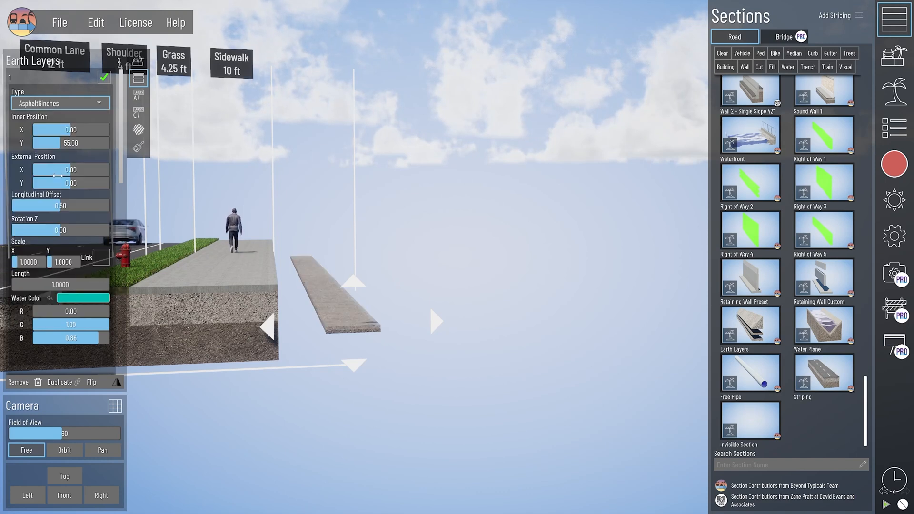
pyautogui.click(55, 104)
pyautogui.click(51, 261)
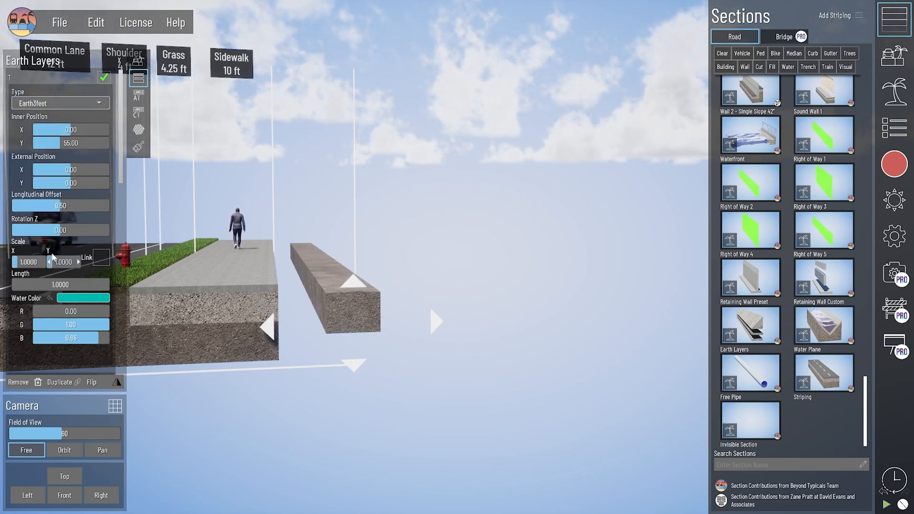
# Step: Try the Asphalt4feet and SlopedEarth8by4feet types on layer 1 of the Earth Layers section
pyautogui.click(59, 109)
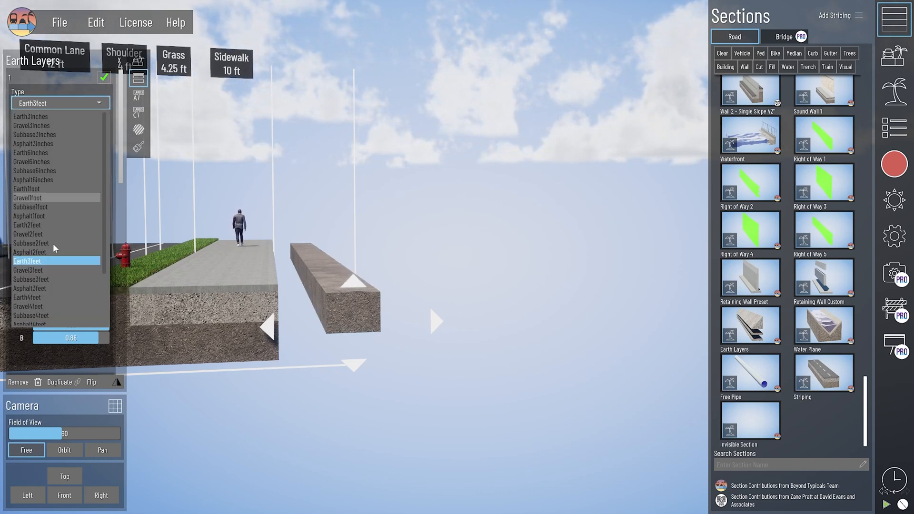
pyautogui.scroll(-3, 61, 279)
pyautogui.click(56, 280)
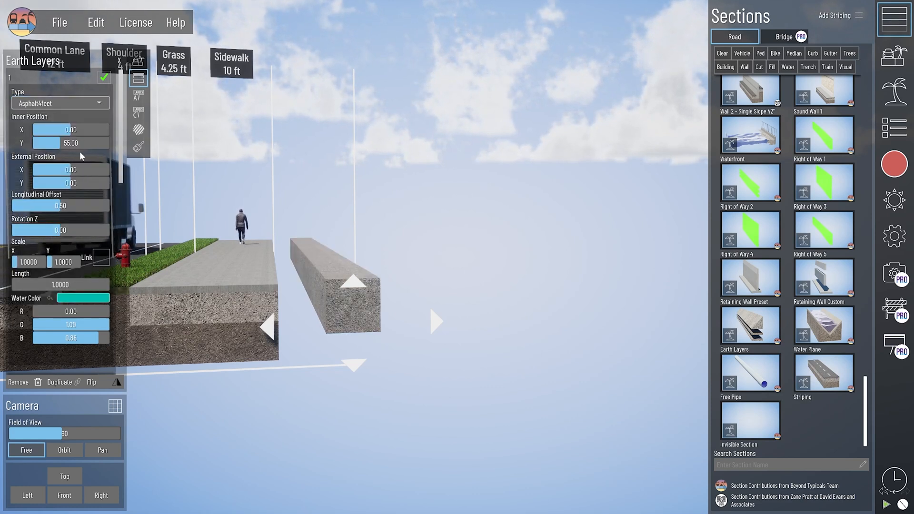
pyautogui.click(60, 103)
pyautogui.scroll(-3, 62, 270)
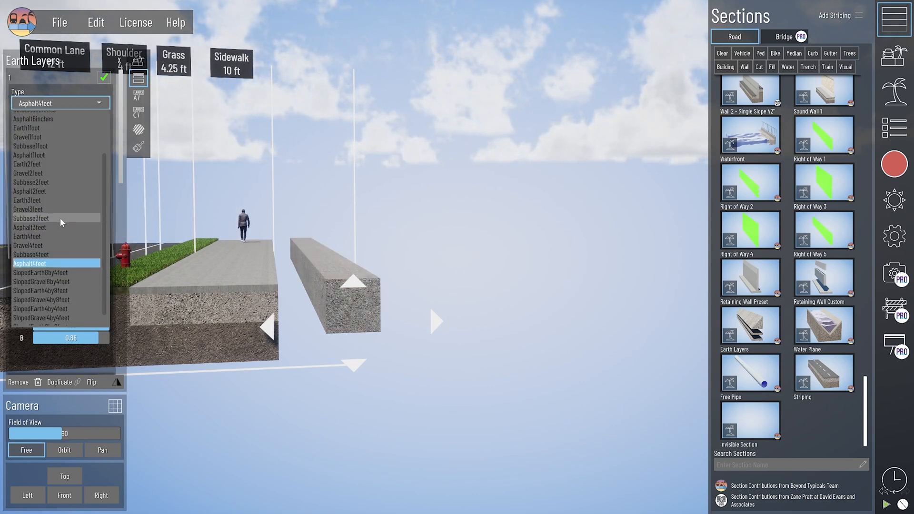
pyautogui.click(68, 230)
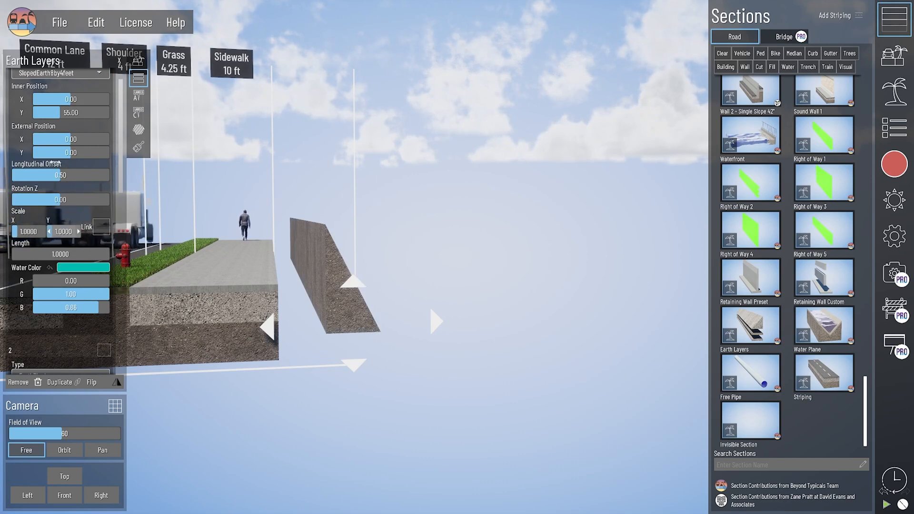
pyautogui.scroll(2, 66, 92)
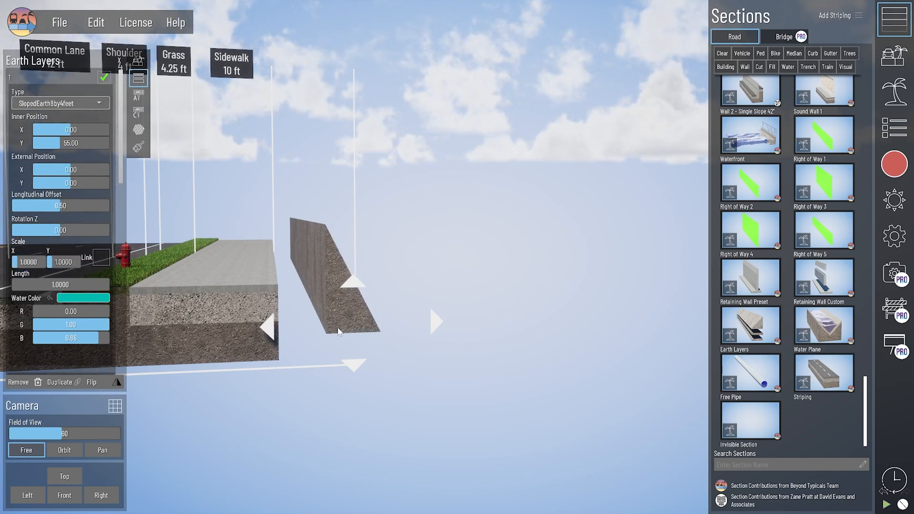
pyautogui.moveTo(338, 332); pyautogui.dragTo(335, 334, button='right')
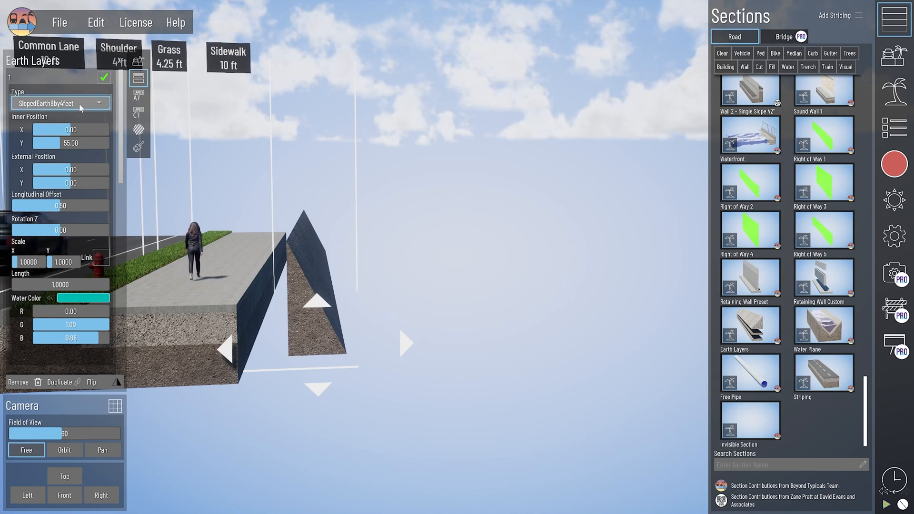
# Step: Set layer 1 to the SlopedEarth4by4feet type and scale it to 0.8 in X and 1.3 in Y
pyautogui.click(61, 103)
pyautogui.scroll(-4, 65, 276)
pyautogui.click(79, 235)
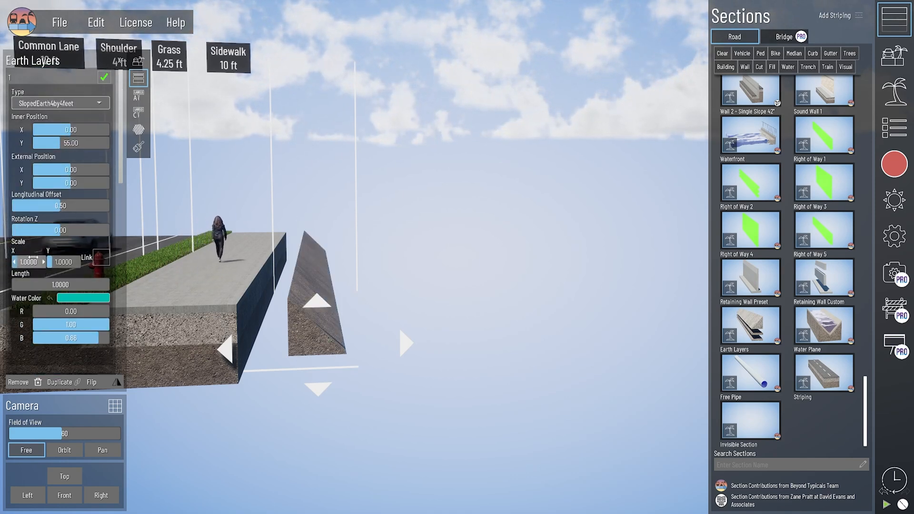
pyautogui.moveTo(29, 262); pyautogui.dragTo(64, 262)
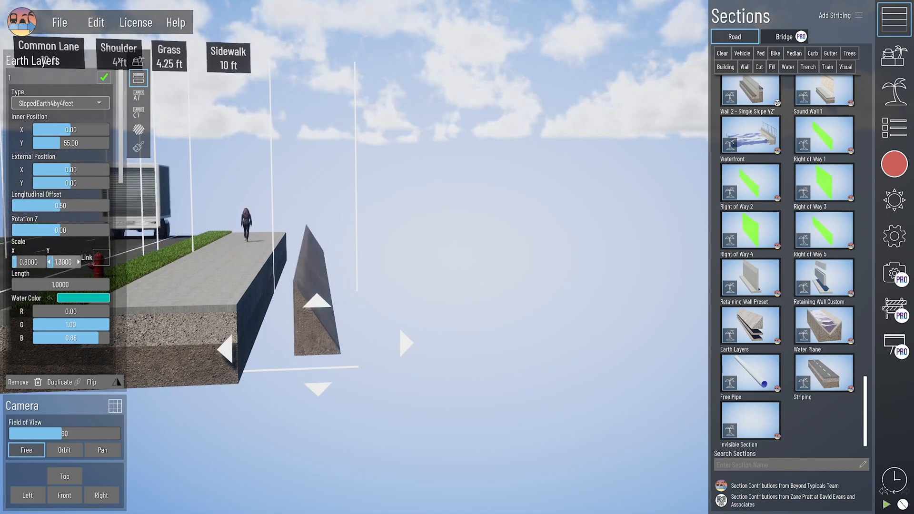
# Step: Try a different rotation and longitudinal offset on the sloped earth layer, restoring them to 0 and 0.5
pyautogui.moveTo(61, 229)
pyautogui.mouseDown()
pyautogui.moveTo(71, 230)
pyautogui.moveTo(61, 231)
pyautogui.mouseUp()
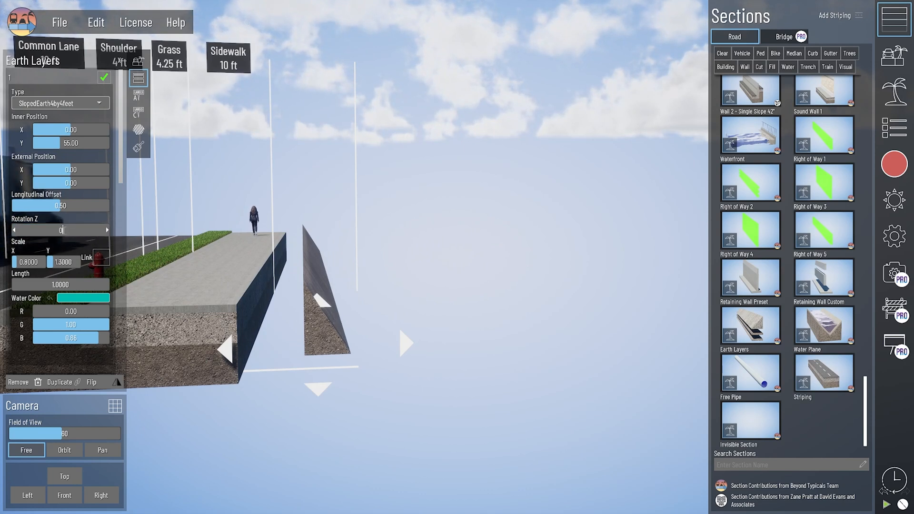
pyautogui.press('Return')
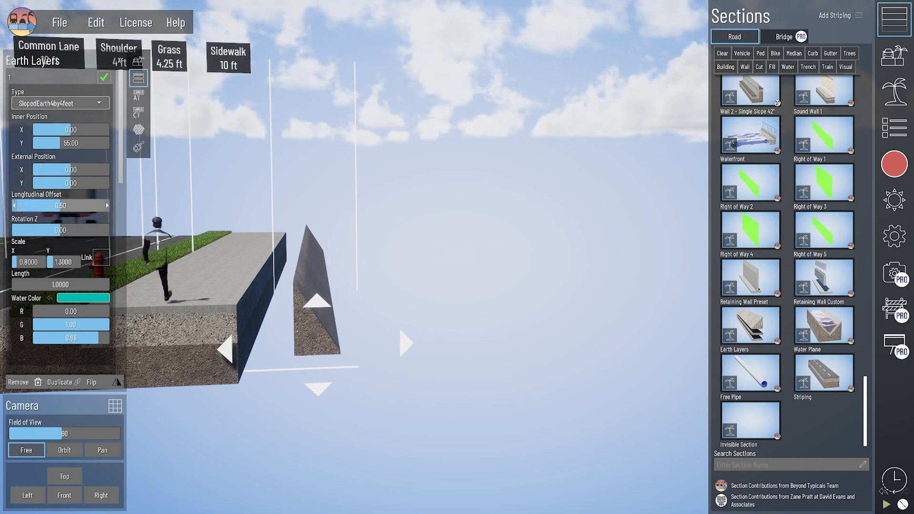
pyautogui.moveTo(63, 206); pyautogui.dragTo(66, 206)
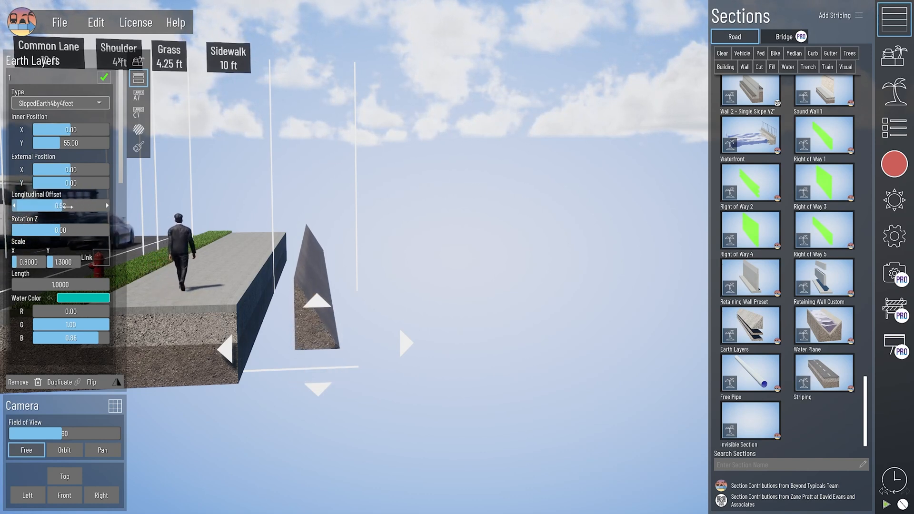
pyautogui.write('.5')
pyautogui.press('Return')
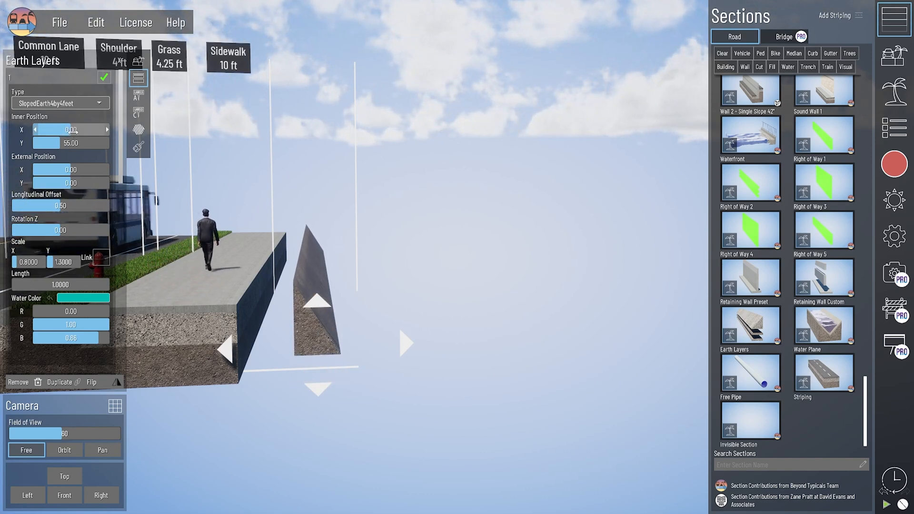
# Step: Try an inner X position of -2 and an external X position of -18 on the sloped earth layer, resetting both to 0
pyautogui.moveTo(73, 131)
pyautogui.mouseDown()
pyautogui.moveTo(61, 130)
pyautogui.moveTo(72, 130)
pyautogui.mouseUp()
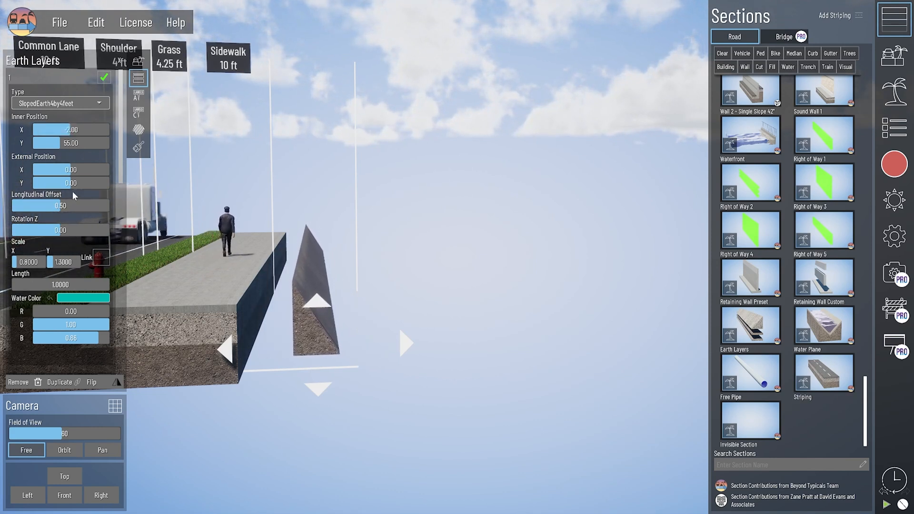
pyautogui.moveTo(70, 169)
pyautogui.mouseDown()
pyautogui.moveTo(95, 169)
pyautogui.moveTo(70, 169)
pyautogui.mouseUp()
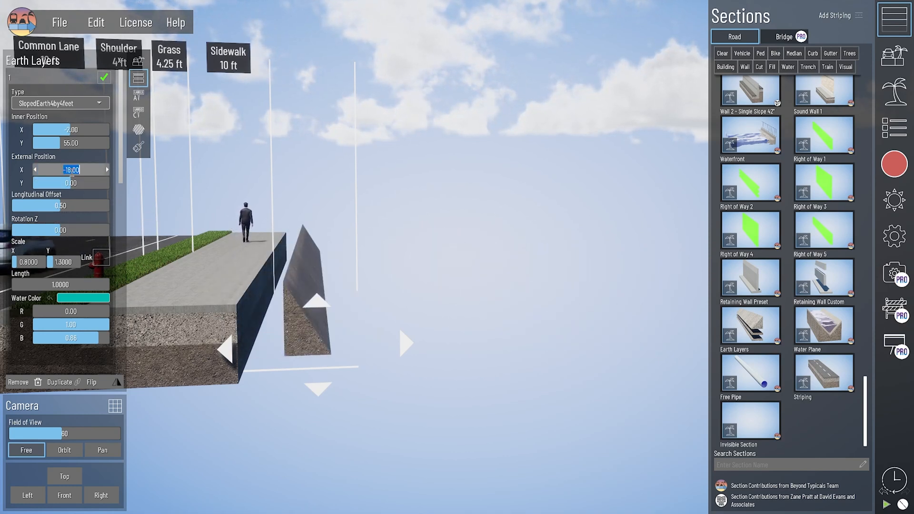
pyautogui.write('0')
pyautogui.press('Return')
pyautogui.moveTo(79, 129); pyautogui.dragTo(80, 158)
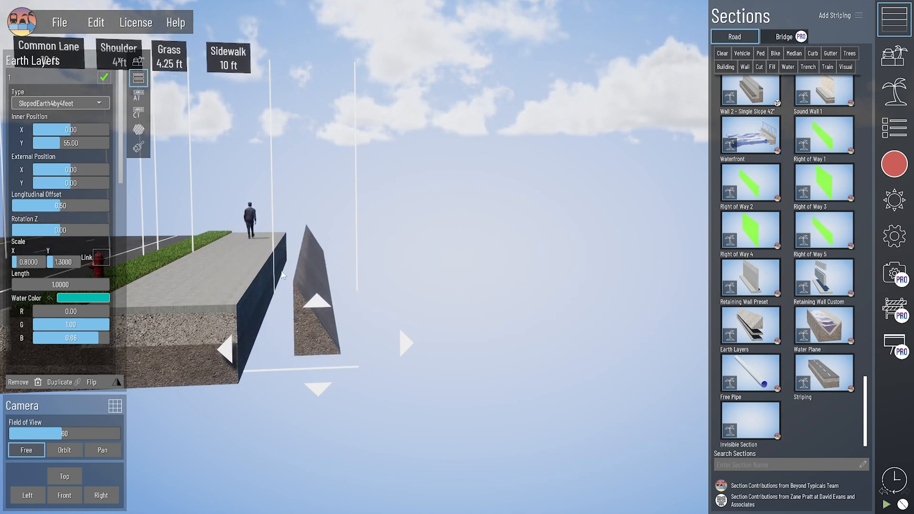
# Step: Add a Retaining Wall Custom section between the right-hand sidewalk and the Earth Layers section
pyautogui.press('a')
pyautogui.moveTo(282, 271); pyautogui.dragTo(310, 280, button='right')
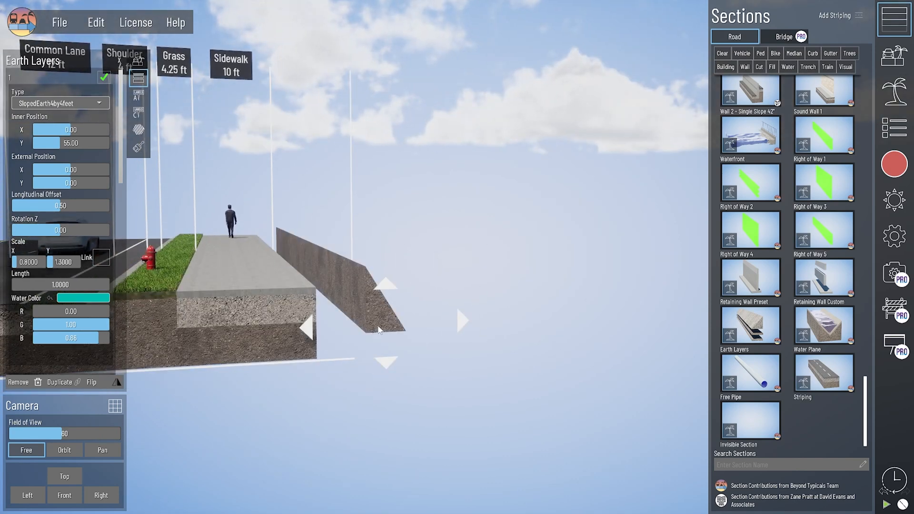
pyautogui.press('d')
pyautogui.moveTo(378, 329); pyautogui.dragTo(371, 338, button='right')
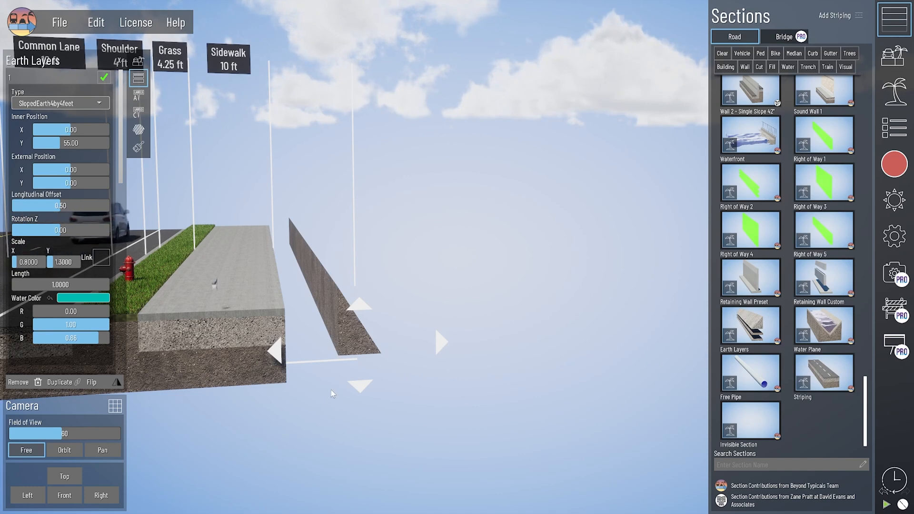
pyautogui.press('q')
pyautogui.moveTo(325, 357); pyautogui.dragTo(320, 360, button='right')
pyautogui.press('d')
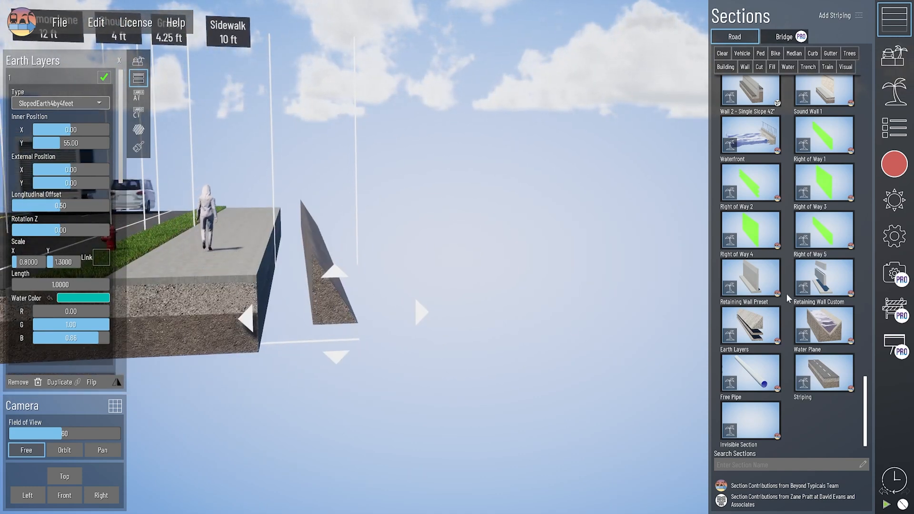
pyautogui.moveTo(827, 285); pyautogui.dragTo(285, 395)
# Step: Turn off component 3, the BarrierRail42inch, on the custom retaining wall
pyautogui.click(266, 315)
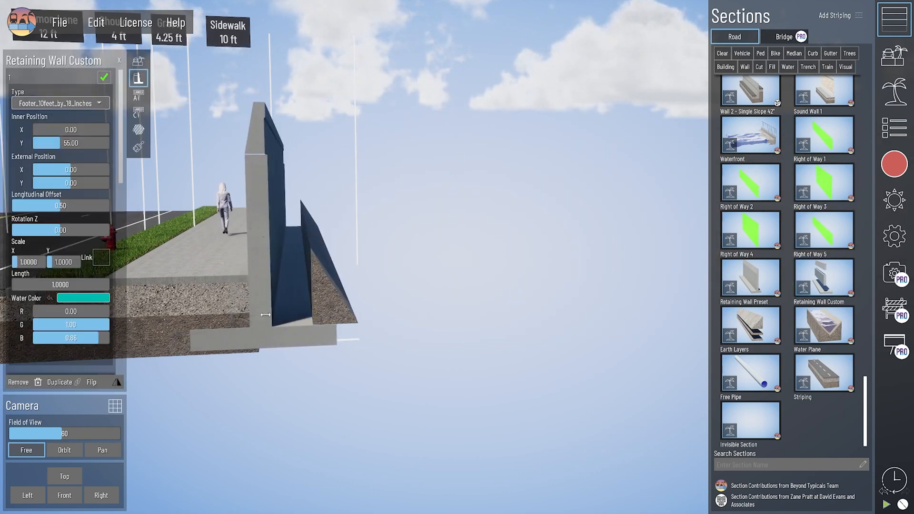
pyautogui.scroll(-5, 52, 200)
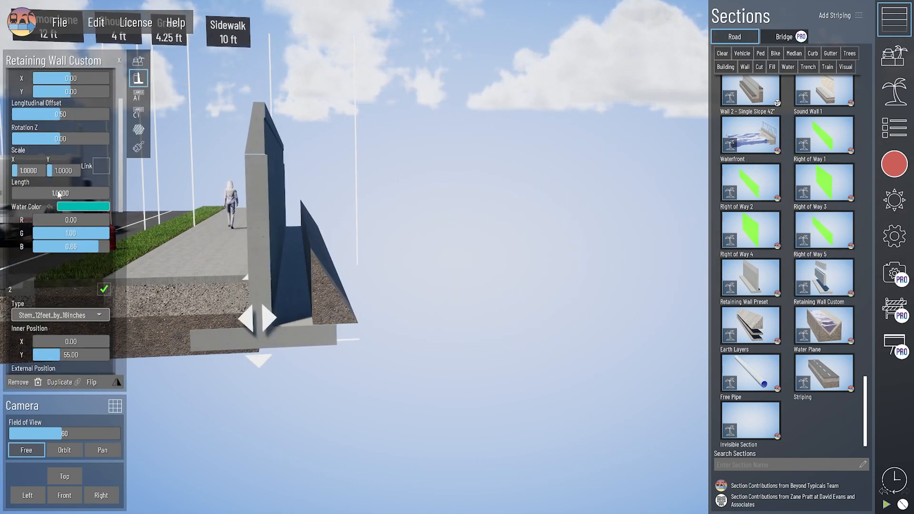
pyautogui.scroll(-8, 56, 205)
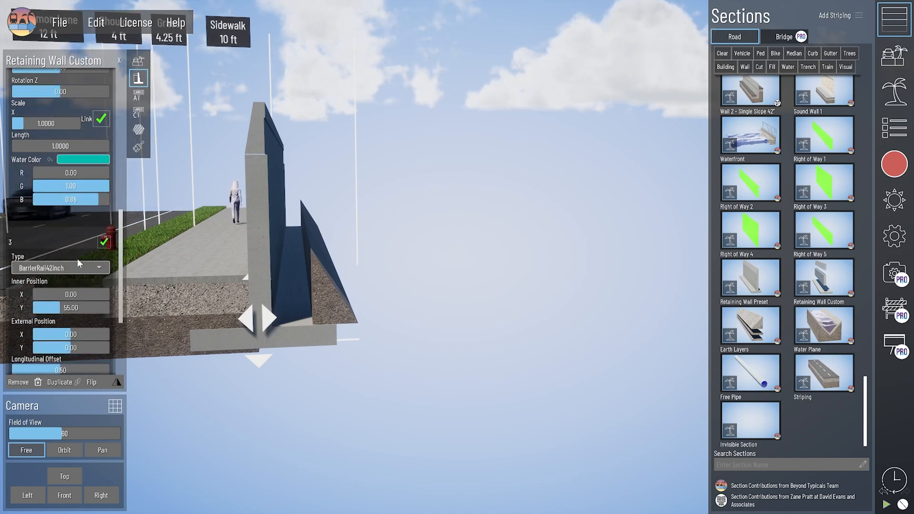
pyautogui.click(103, 212)
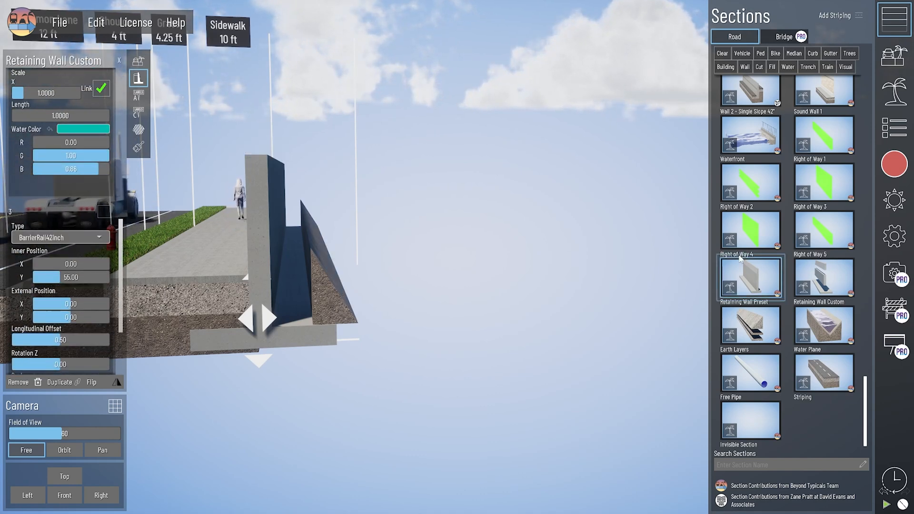
# Step: Add a Cut Slope section directly behind the retaining wall and raise its height until its grass surface starts near the wall's top
pyautogui.scroll(5, 771, 293)
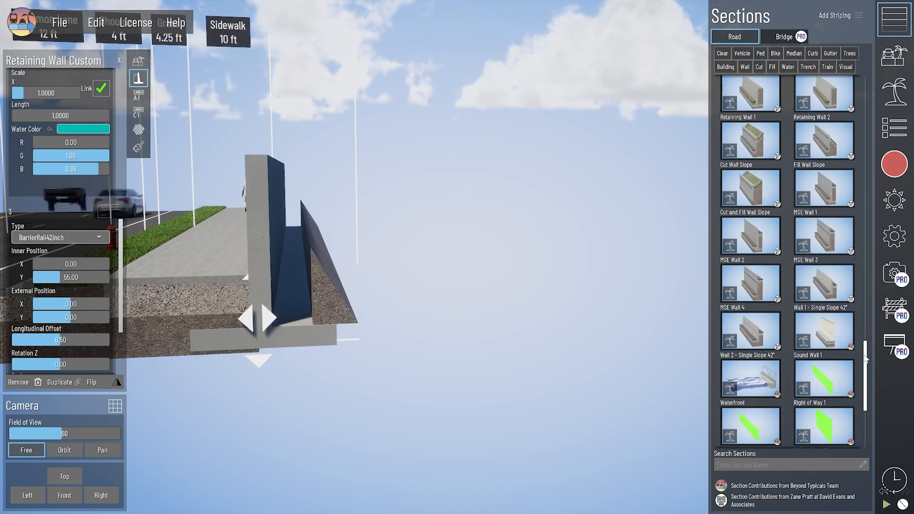
pyautogui.moveTo(865, 360); pyautogui.dragTo(866, 291)
pyautogui.click(751, 139)
pyautogui.click(138, 61)
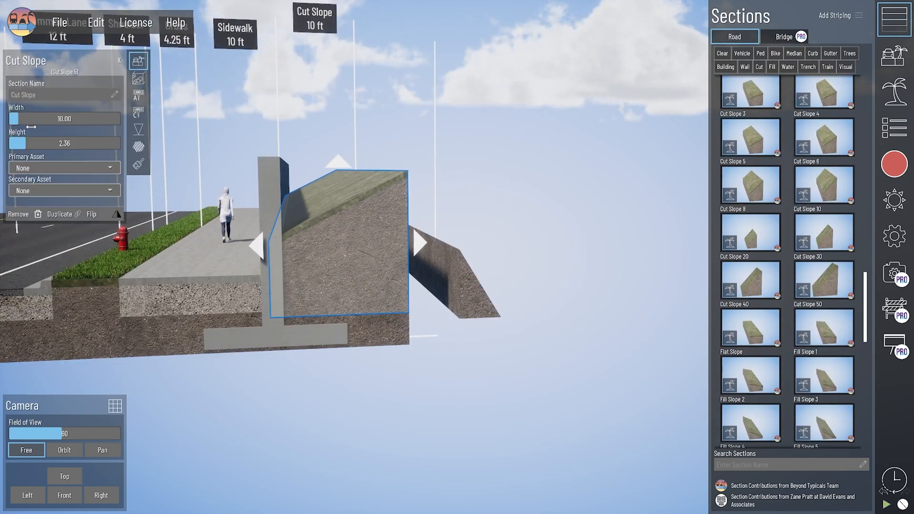
pyautogui.moveTo(31, 127); pyautogui.dragTo(50, 127)
pyautogui.click(371, 394)
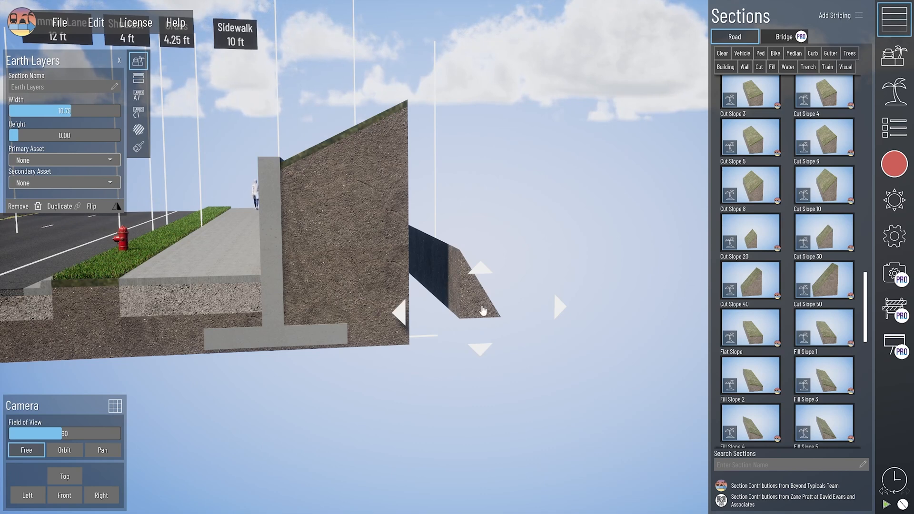
# Step: Move the Earth Layers section between the retaining wall and the cut slope and set its width to 0 ft
pyautogui.moveTo(474, 300); pyautogui.dragTo(290, 302)
pyautogui.click(341, 296)
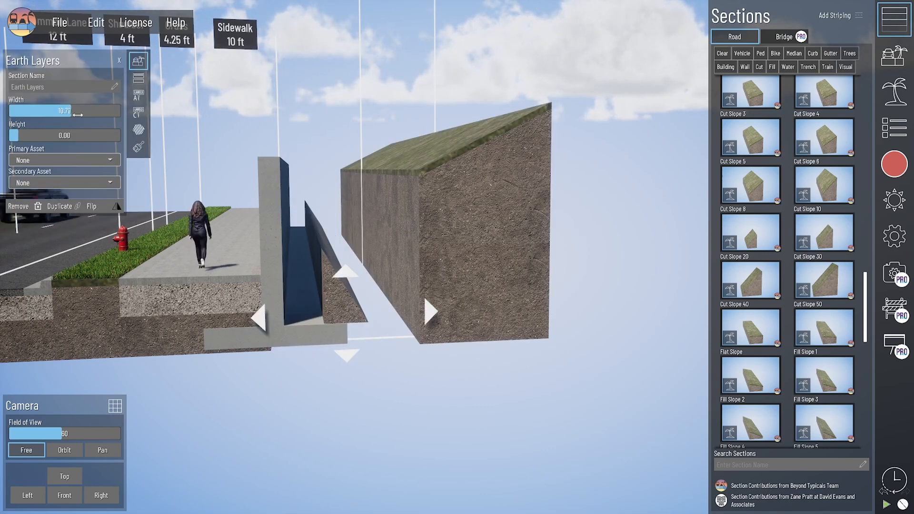
pyautogui.press('Return')
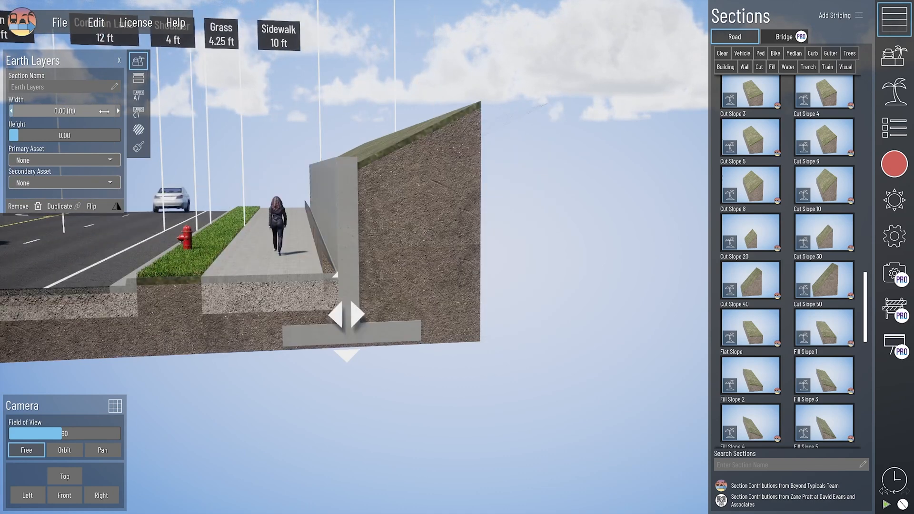
# Step: Set the sloped earth layer's external X position to about 92 and its longitudinal offset to 0.49
pyautogui.moveTo(376, 329); pyautogui.dragTo(313, 306, button='right')
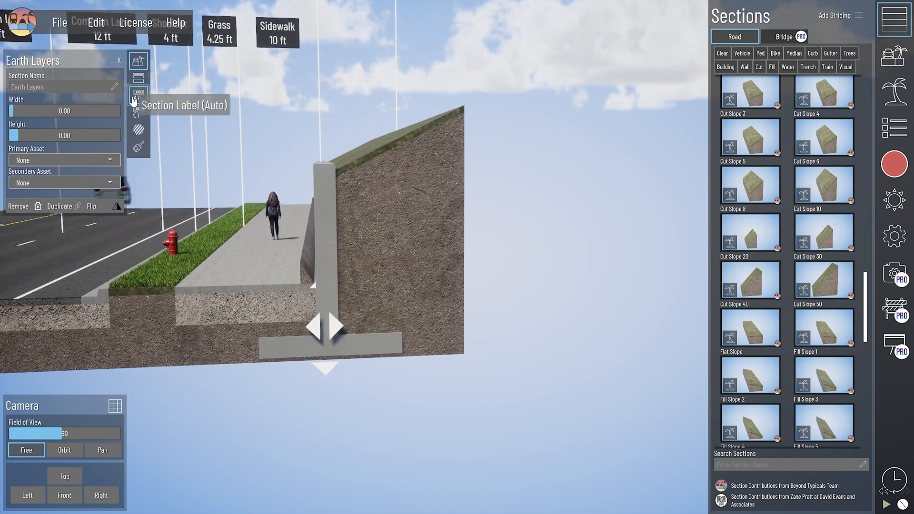
pyautogui.click(138, 78)
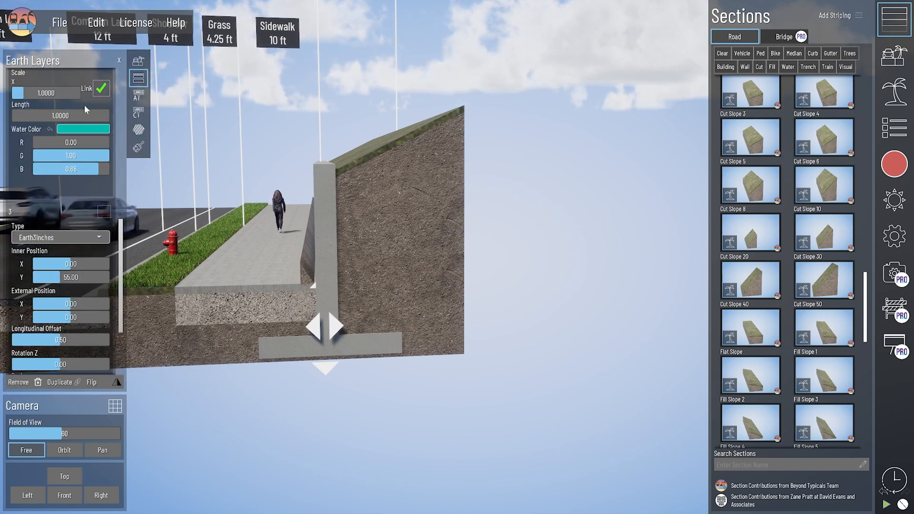
pyautogui.scroll(10, 71, 143)
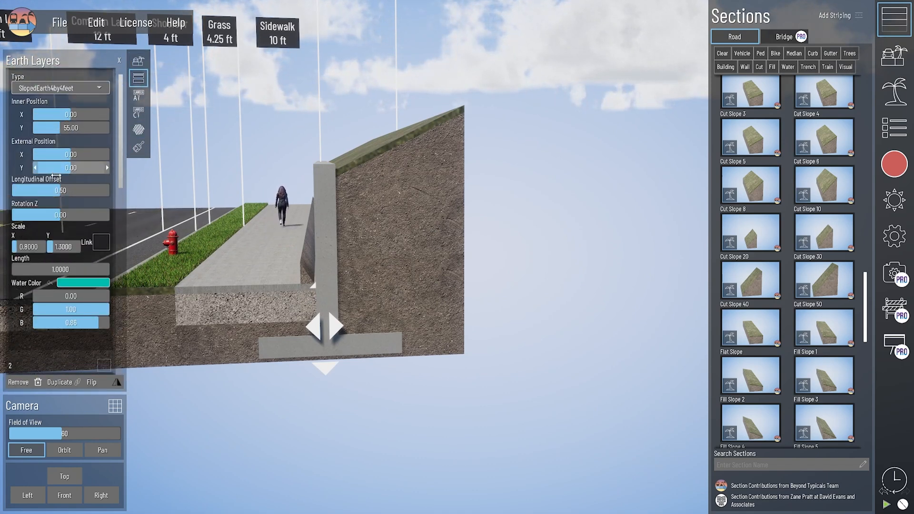
pyautogui.scroll(2, 59, 177)
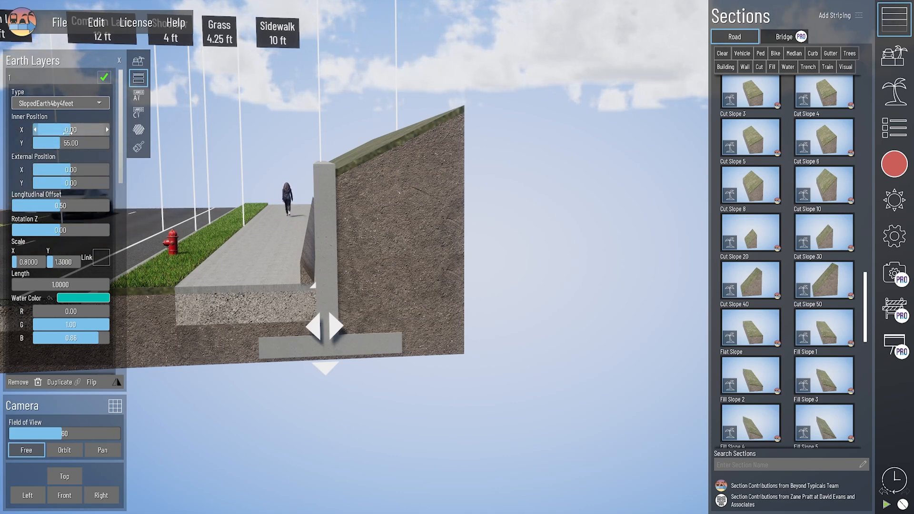
pyautogui.moveTo(71, 169)
pyautogui.mouseDown()
pyautogui.moveTo(84, 170)
pyautogui.moveTo(67, 170)
pyautogui.moveTo(76, 169)
pyautogui.mouseUp()
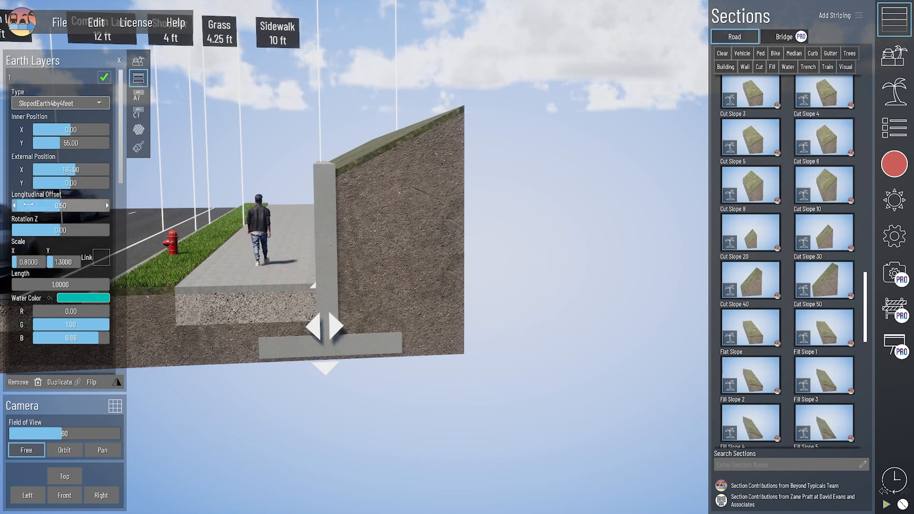
pyautogui.click(14, 206)
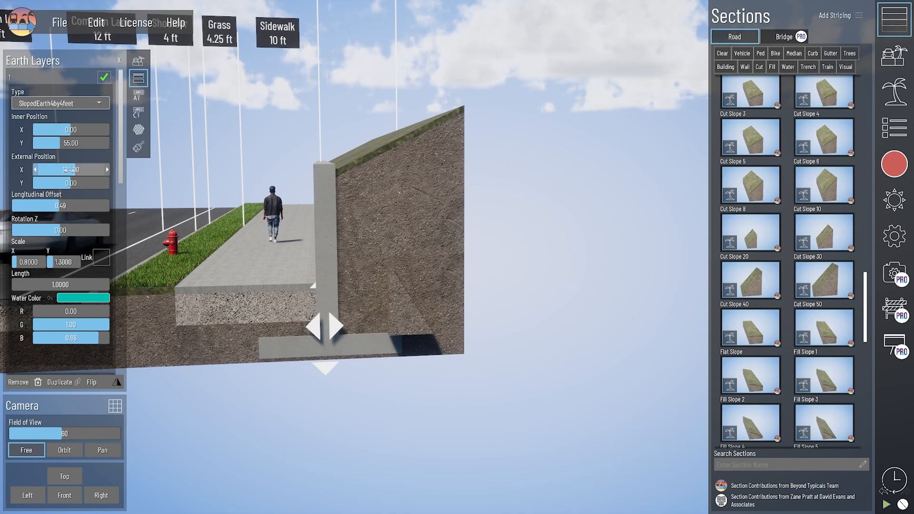
pyautogui.moveTo(76, 170); pyautogui.dragTo(72, 170)
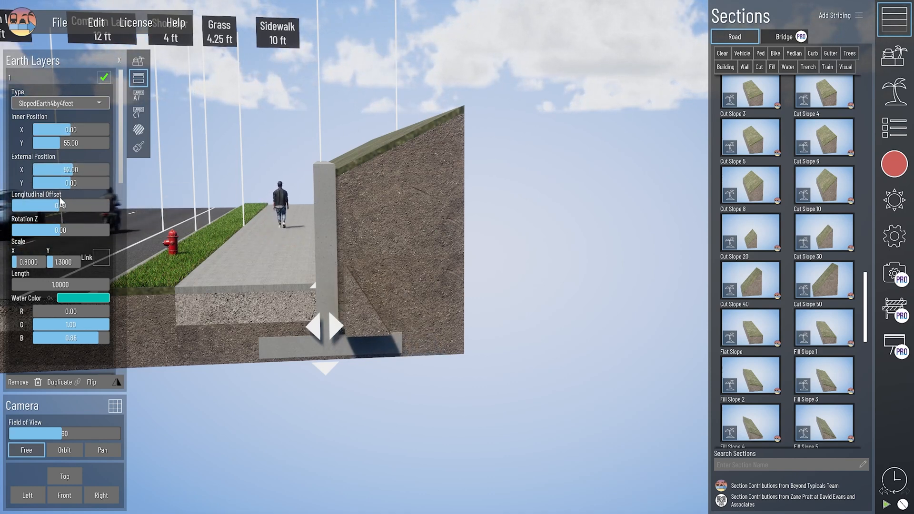
# Step: Set the longitudinal offset of the custom retaining wall's footer and stem to 0.49
pyautogui.scroll(-5, 71, 215)
pyautogui.scroll(-1, 70, 228)
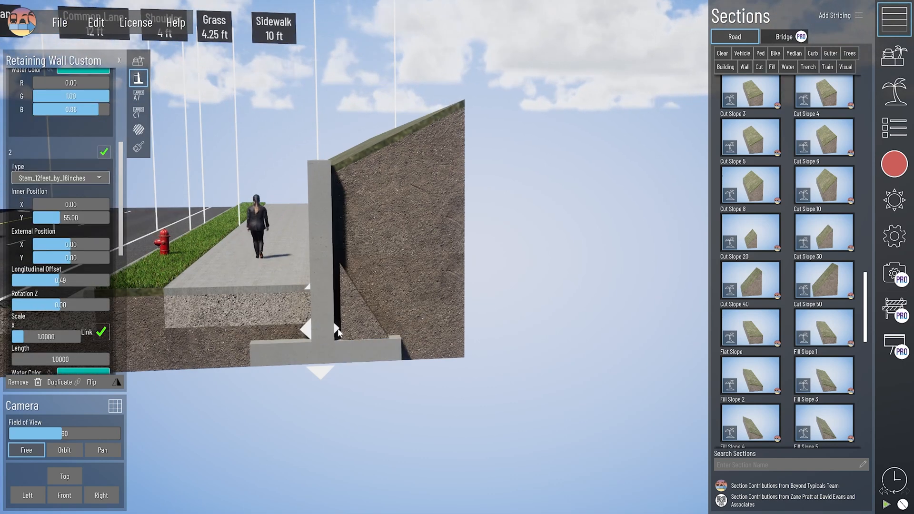
# Step: Try the SlopedGravel4by8feet type on layer 1 of the Earth Layers section and settle on SlopedGravel8by4feet
pyautogui.scroll(9, 56, 232)
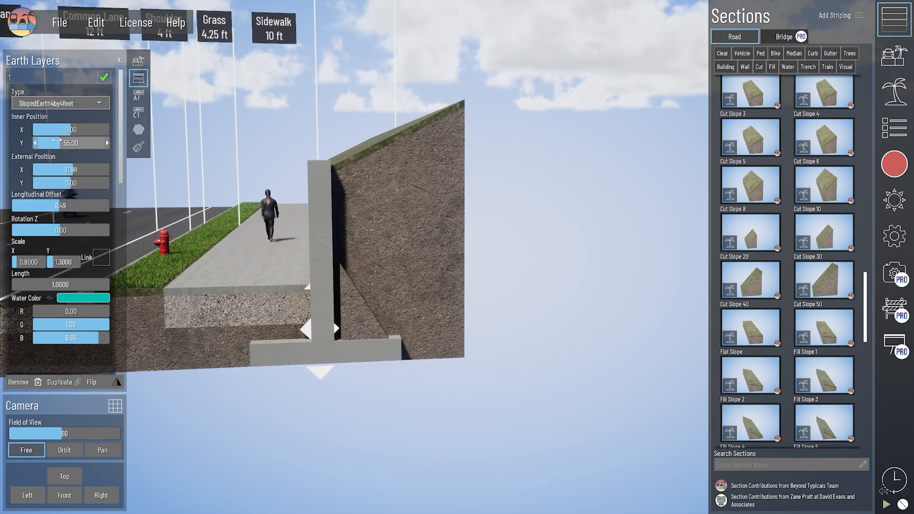
pyautogui.click(55, 107)
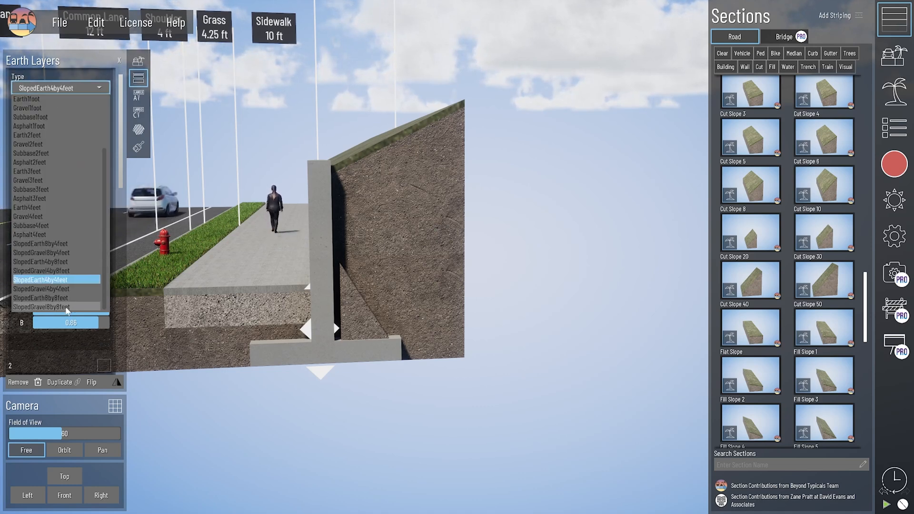
pyautogui.click(64, 271)
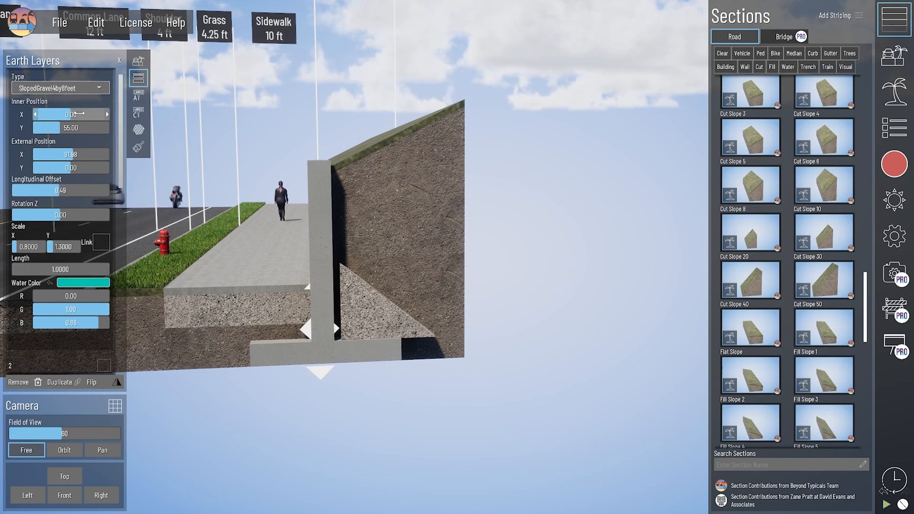
pyautogui.click(57, 89)
pyautogui.click(70, 252)
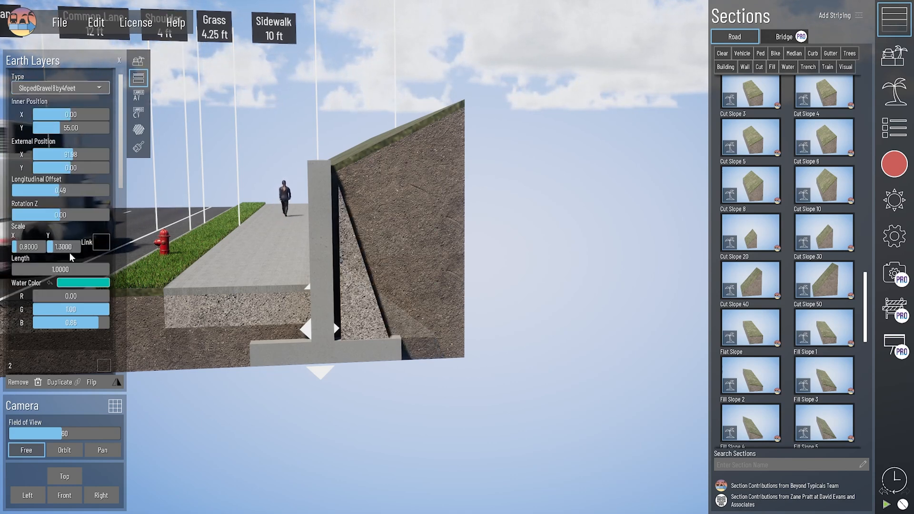
# Step: Scale the sloped gravel layer to 1.2 in X and 1.4 in Y and set its external X position to 74
pyautogui.moveTo(334, 369); pyautogui.dragTo(331, 370, button='right')
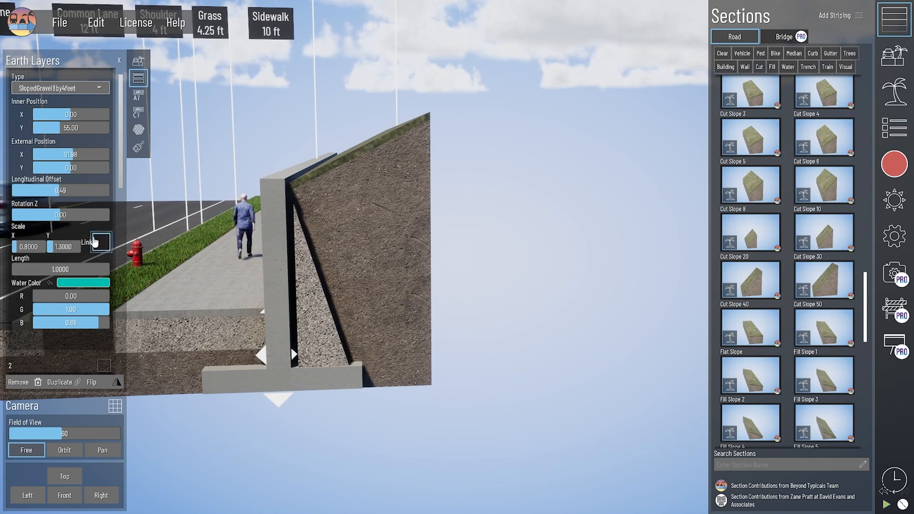
pyautogui.click(43, 247)
pyautogui.click(44, 247)
pyautogui.click(44, 247)
pyautogui.click(107, 154)
pyautogui.click(78, 247)
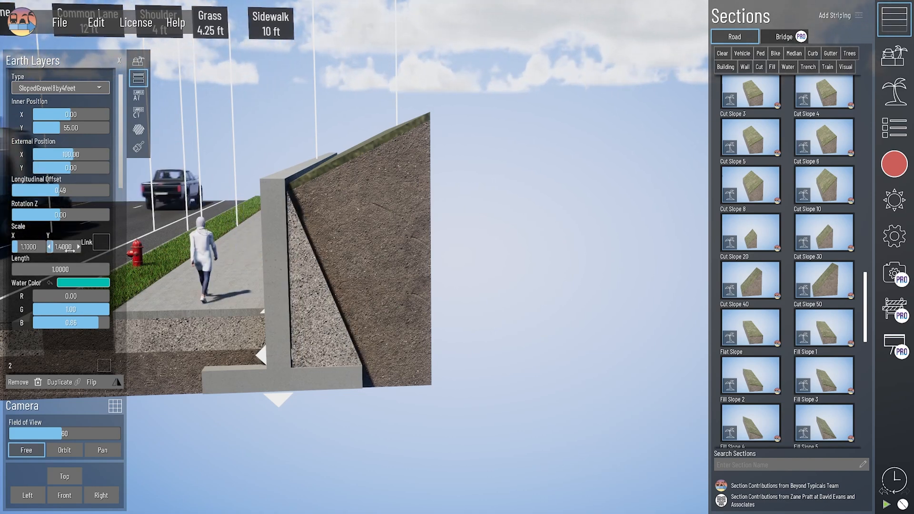
pyautogui.click(436, 370)
pyautogui.moveTo(436, 371); pyautogui.dragTo(438, 365, button='right')
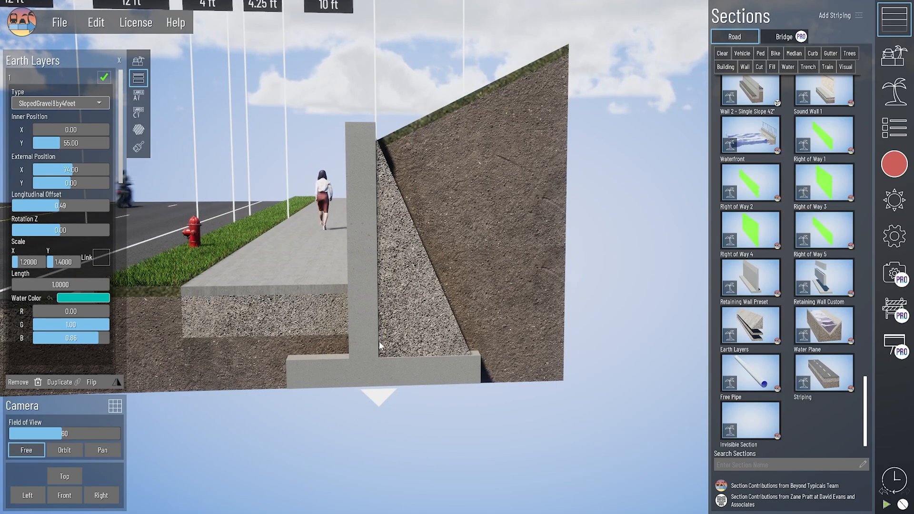
# Step: Set the sloped gravel layer's longitudinal offset to 0.5 and its length to 1.001
pyautogui.moveTo(380, 346); pyautogui.dragTo(414, 368, button='right')
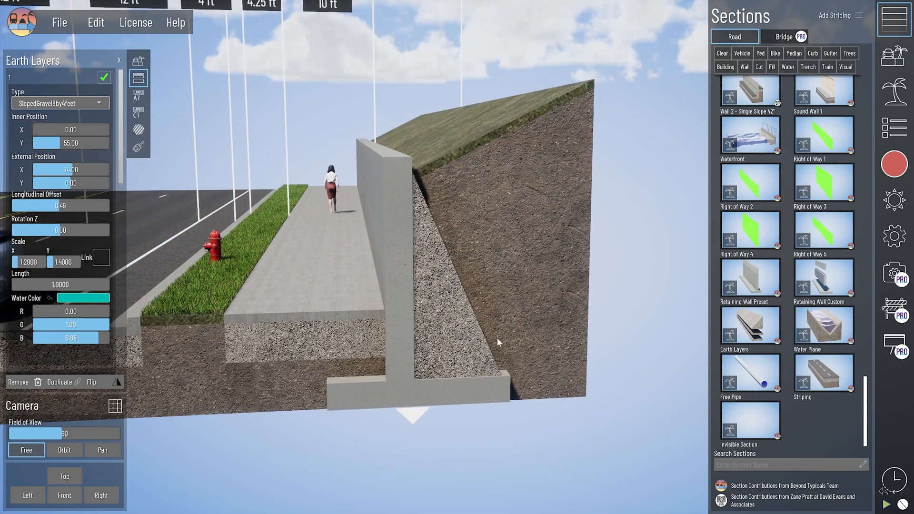
pyautogui.click(107, 207)
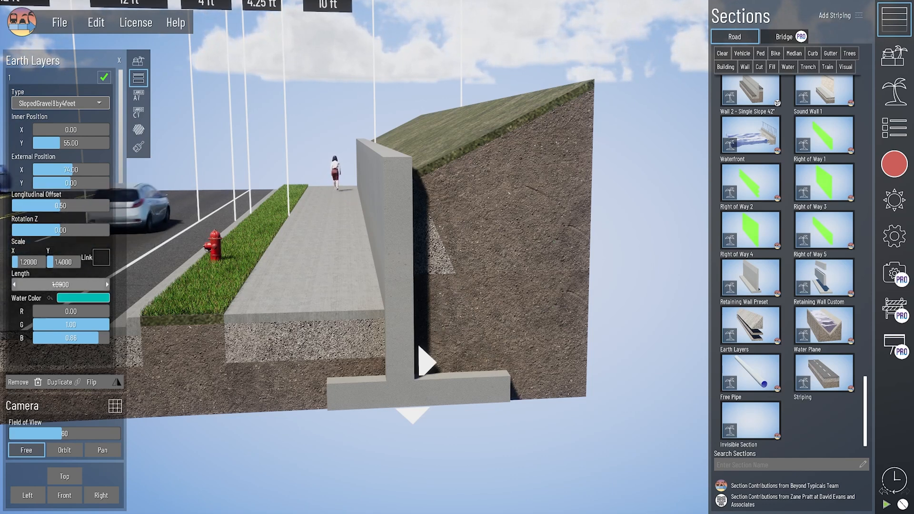
pyautogui.click(107, 284)
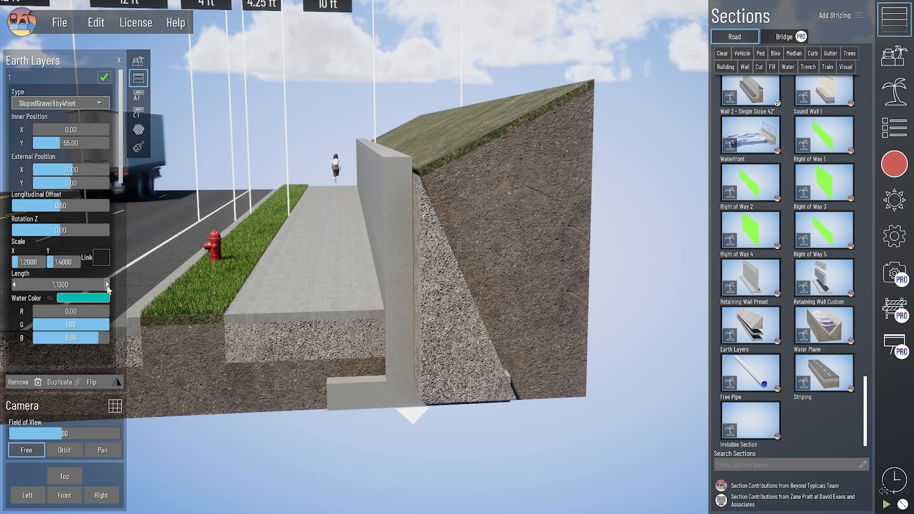
pyautogui.click(82, 285)
pyautogui.write('1.')
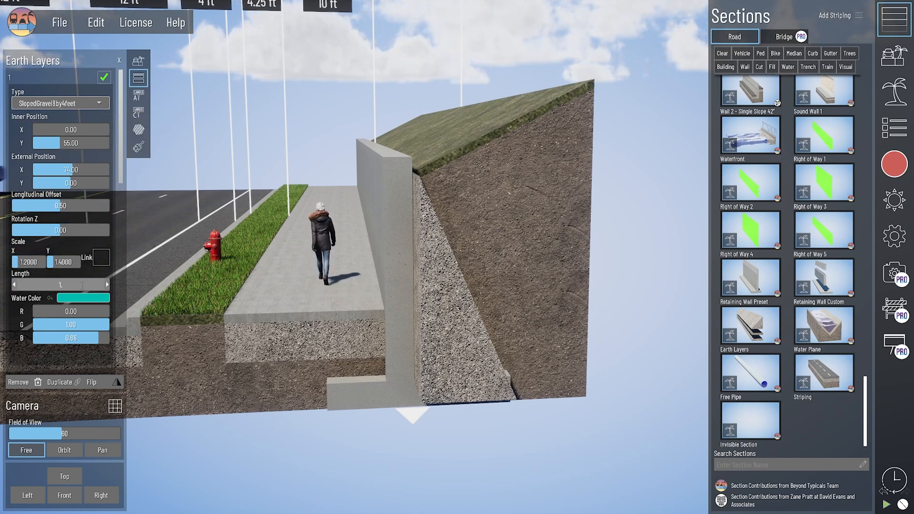
pyautogui.write('001')
pyautogui.press('Return')
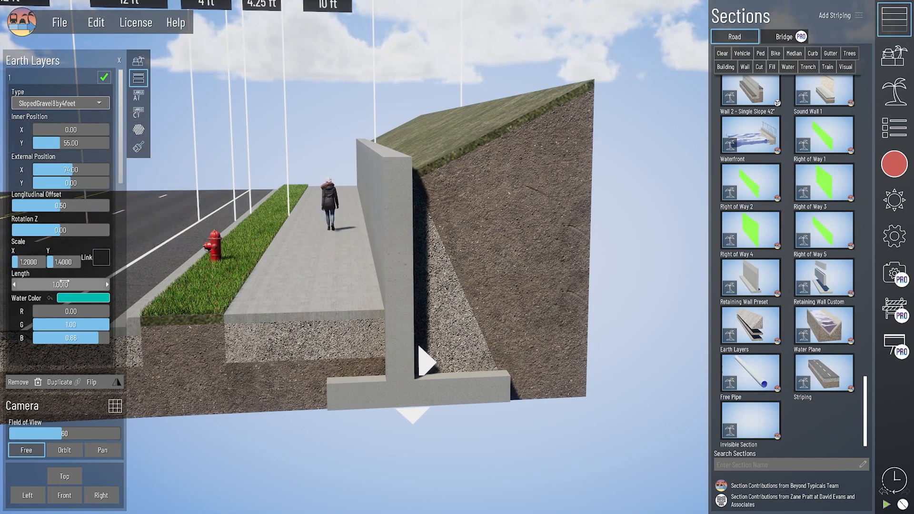
# Step: Set the longitudinal offset of the custom retaining wall's footer to 0.5
pyautogui.moveTo(457, 384); pyautogui.dragTo(450, 384, button='right')
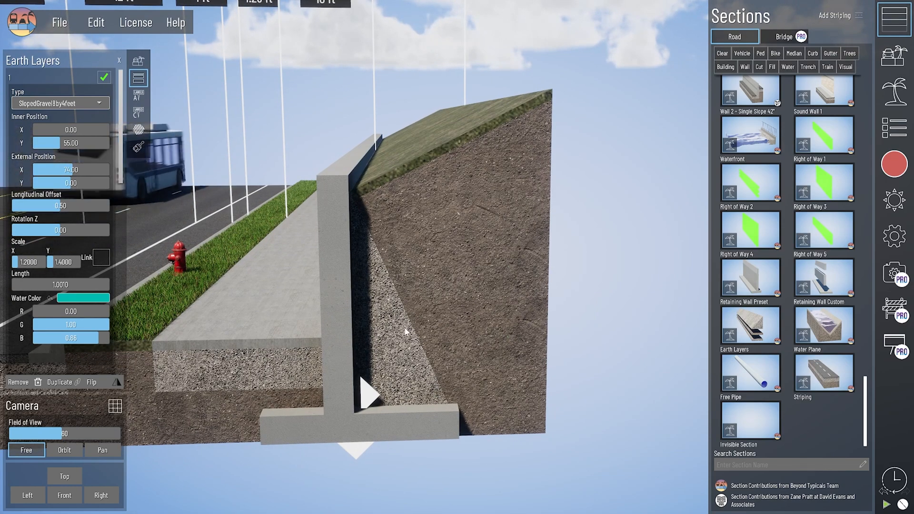
pyautogui.moveTo(398, 396); pyautogui.dragTo(432, 359, button='right')
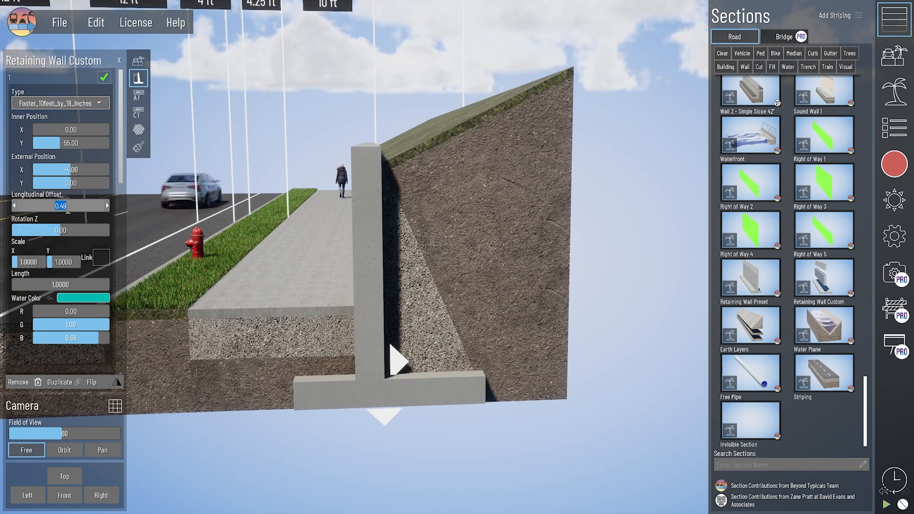
pyautogui.write('0.5')
pyautogui.press('Return')
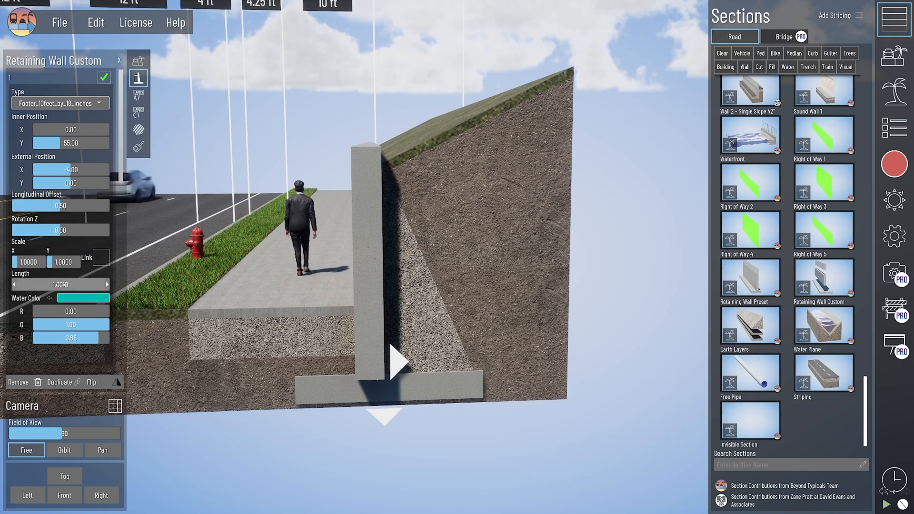
pyautogui.scroll(-8, 43, 291)
pyautogui.scroll(-2, 43, 290)
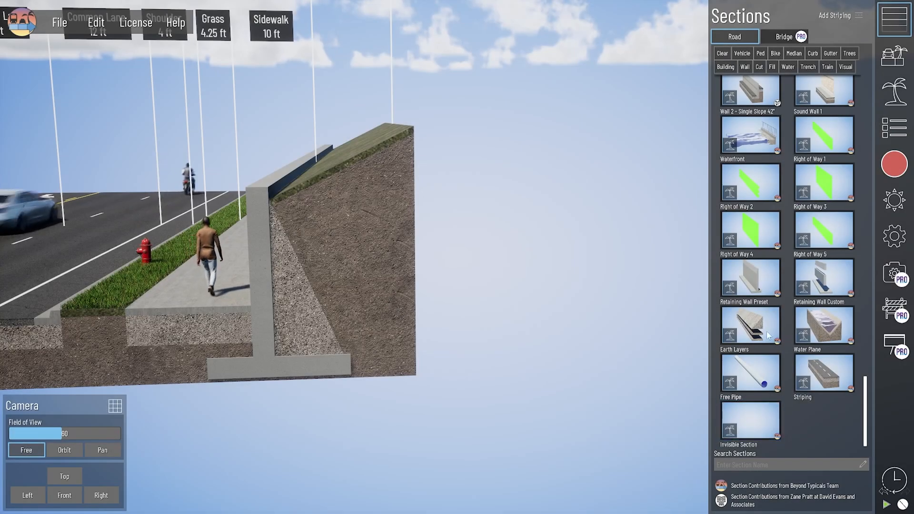
# Step: Add another Earth Layers section at the outer edge beyond the cut slope, widen it and open its layer settings
pyautogui.moveTo(767, 332); pyautogui.dragTo(426, 399)
pyautogui.moveTo(426, 399); pyautogui.dragTo(384, 363, button='middle')
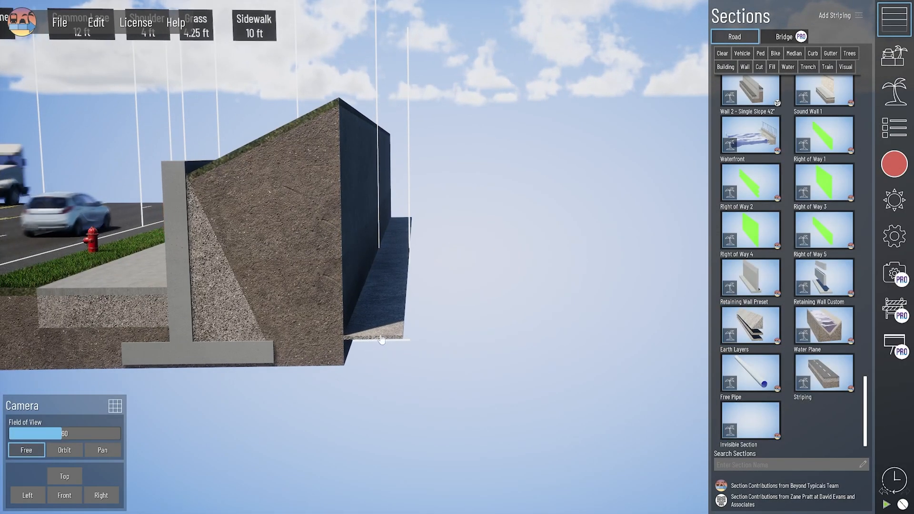
pyautogui.click(380, 339)
pyautogui.moveTo(30, 111); pyautogui.dragTo(120, 111)
pyautogui.click(137, 84)
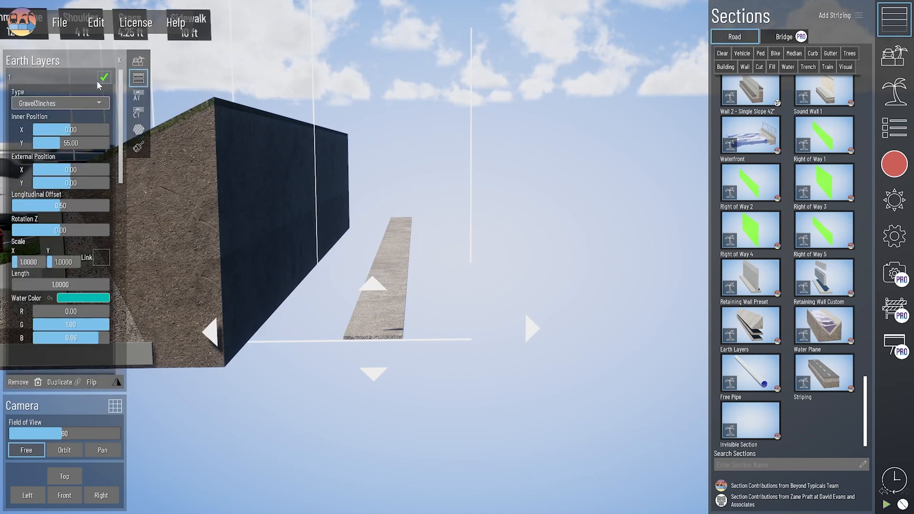
# Step: Switch on layers 2 and 3 of the new Earth Layers section, keeping layer 1 enabled
pyautogui.scroll(-1, 98, 278)
pyautogui.scroll(1, 98, 277)
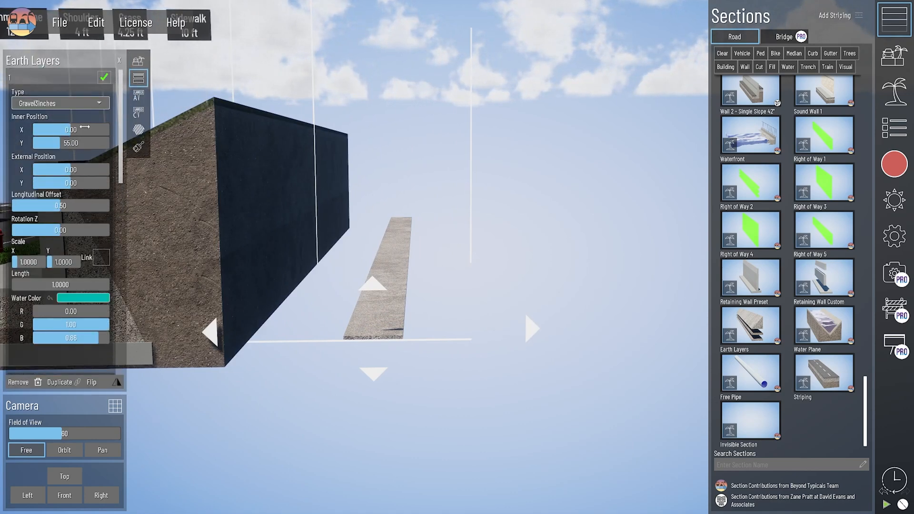
pyautogui.click(104, 78)
pyautogui.click(104, 80)
pyautogui.scroll(-4, 90, 190)
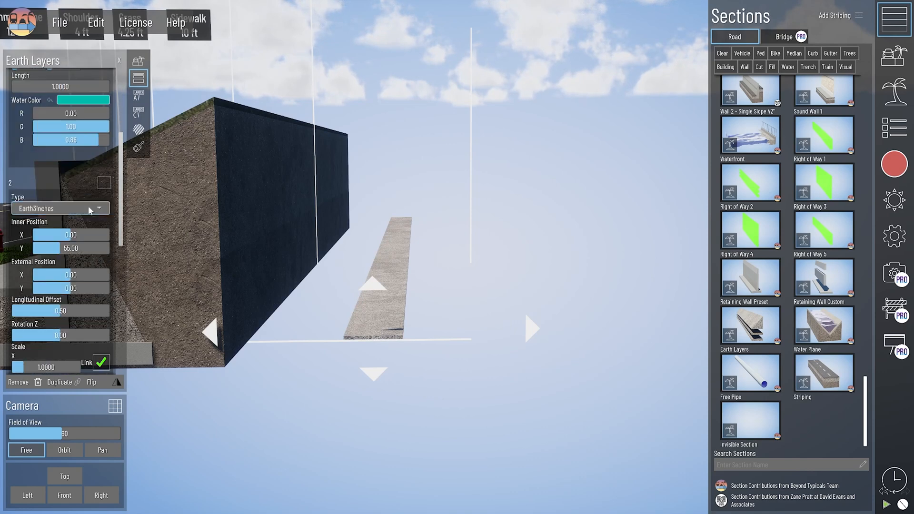
pyautogui.click(104, 183)
pyautogui.scroll(-4, 90, 214)
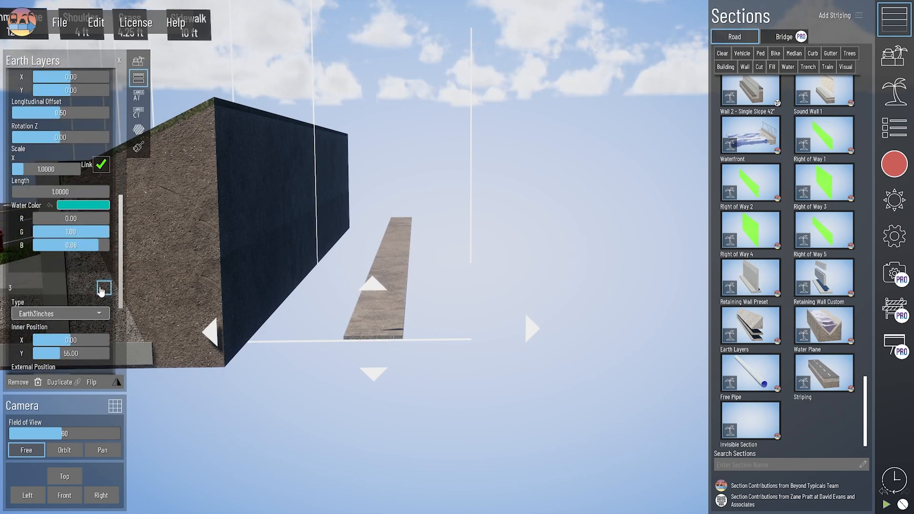
# Step: Set the type of layer 2 to Subbase1foot and the type of layer 3 to Earth3feet
pyautogui.scroll(8, 101, 290)
pyautogui.click(53, 103)
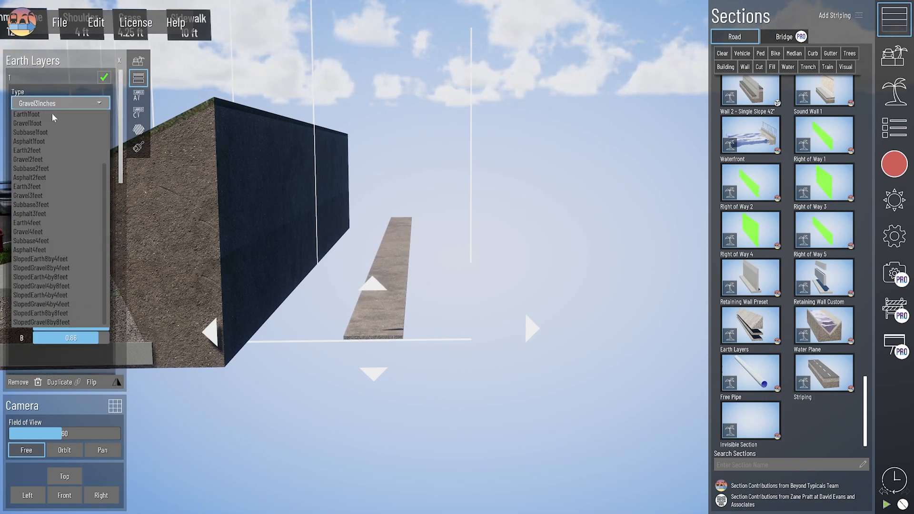
pyautogui.click(53, 108)
pyautogui.scroll(-4, 50, 177)
pyautogui.click(53, 225)
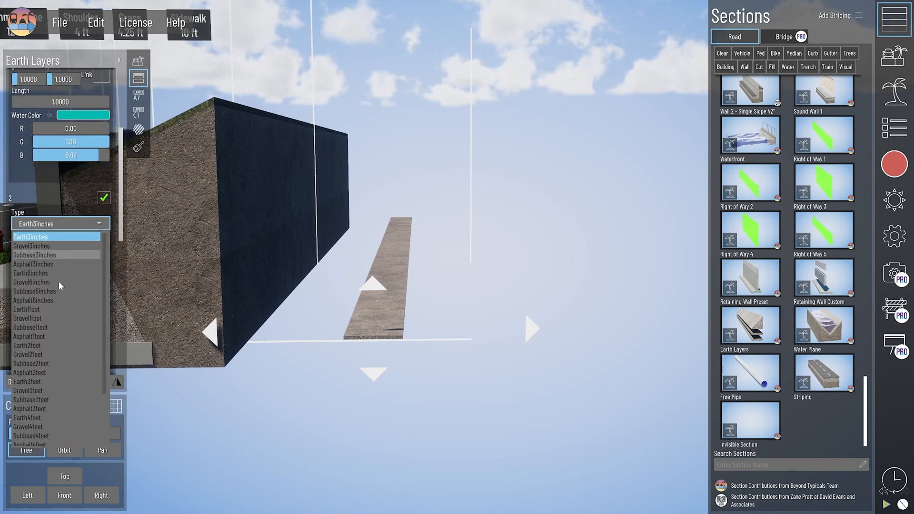
pyautogui.click(60, 308)
pyautogui.scroll(-3, 48, 237)
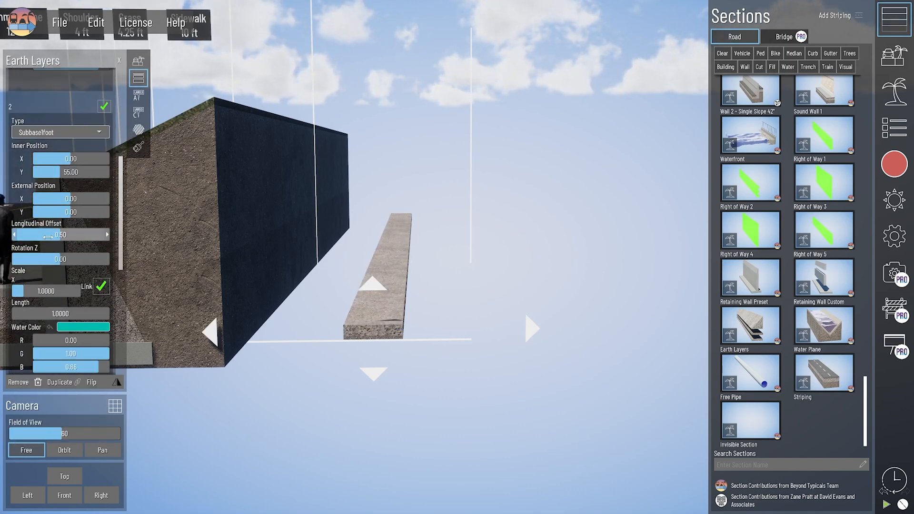
pyautogui.scroll(-4, 47, 236)
pyautogui.click(55, 268)
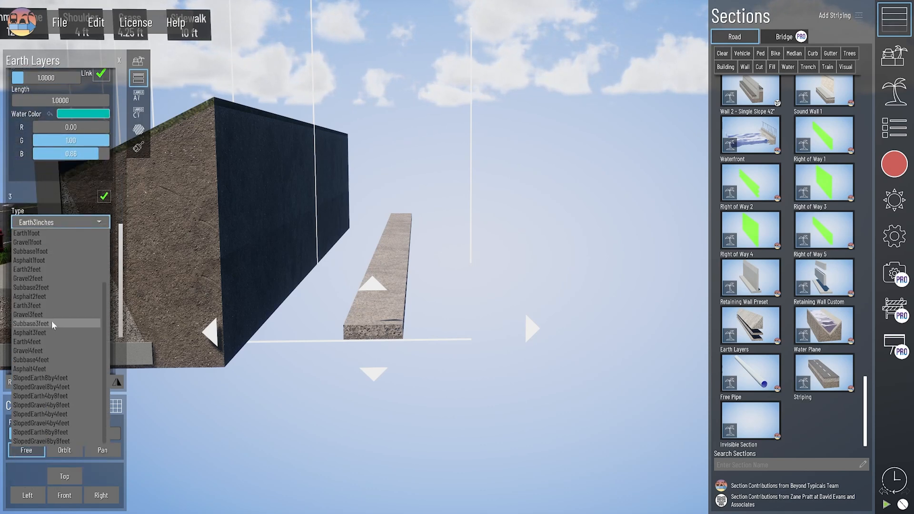
pyautogui.click(52, 305)
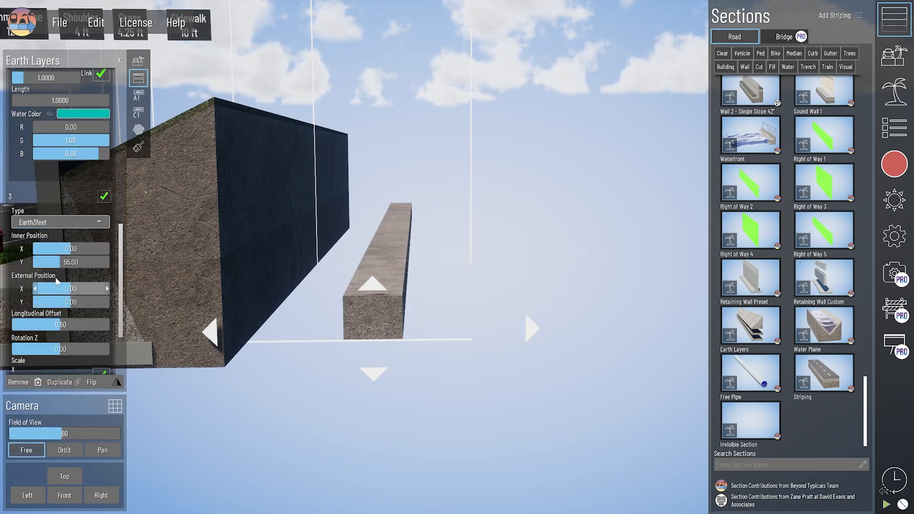
# Step: Stack the layers by raising the external Y position of layer 2 to 92 and of layer 1 to 123
pyautogui.scroll(5, 64, 227)
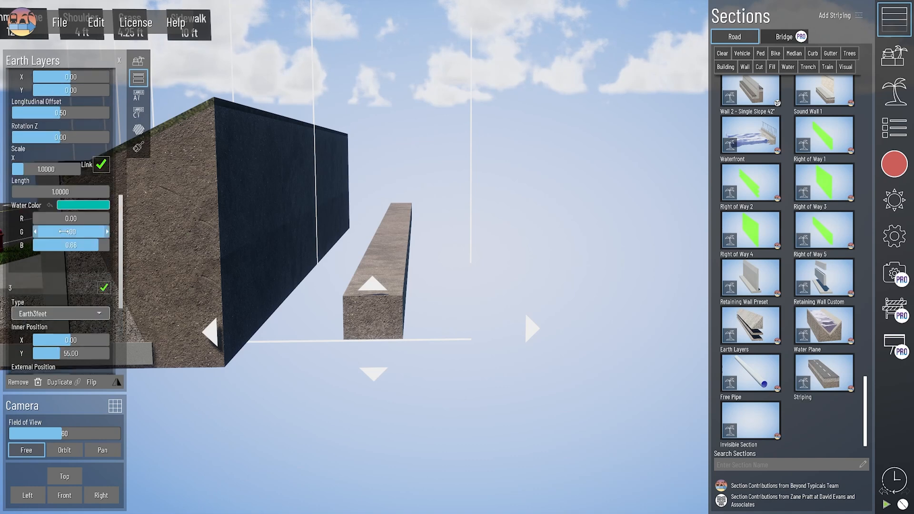
pyautogui.moveTo(67, 229); pyautogui.dragTo(67, 229)
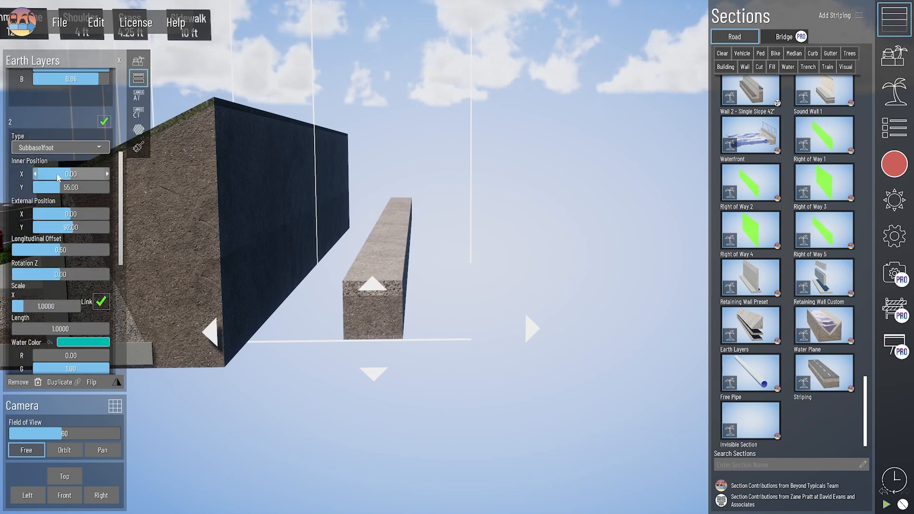
pyautogui.scroll(5, 69, 193)
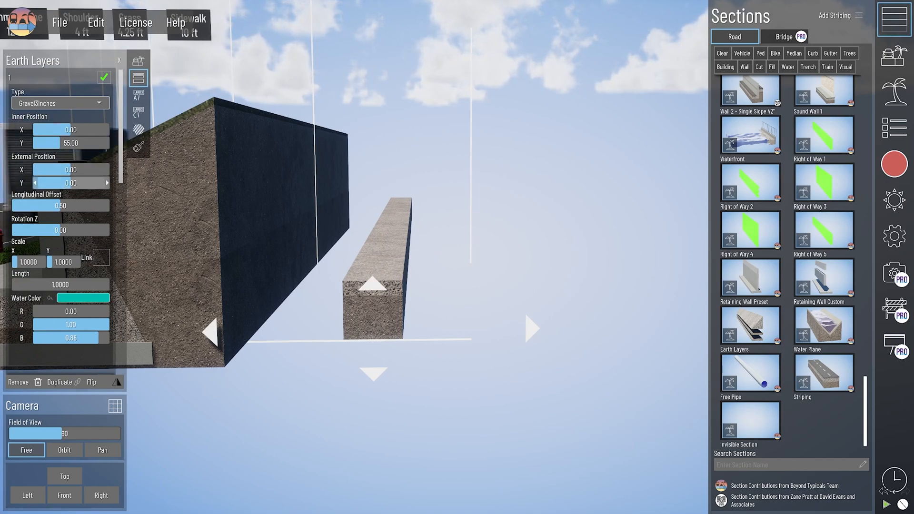
pyautogui.moveTo(69, 183); pyautogui.dragTo(35, 186)
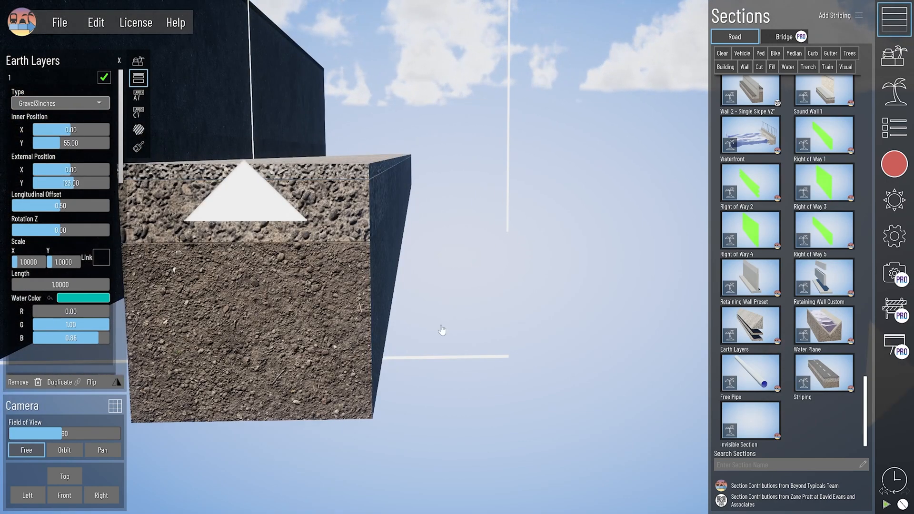
pyautogui.scroll(-5, 446, 329)
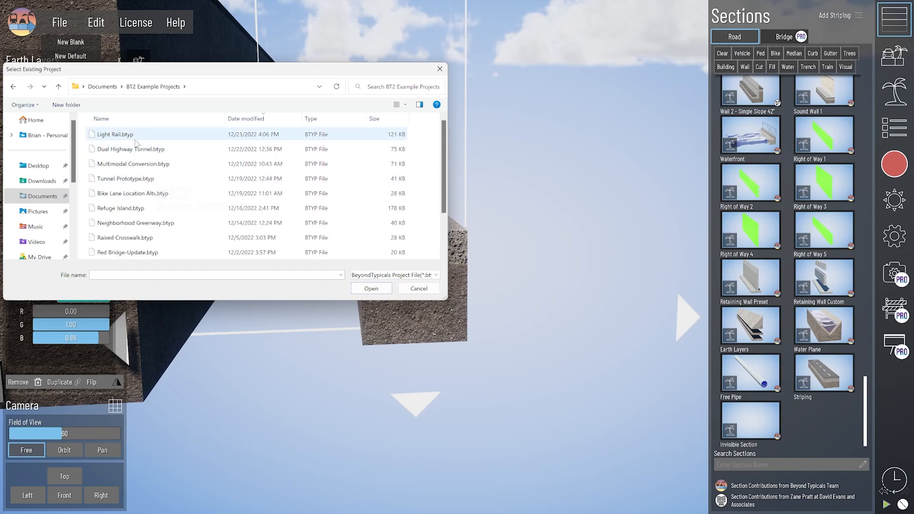
# Step: Open the Dual Highway Tunnel.btyp example project and hide the section library for a full view of both tunnels
pyautogui.click(134, 151)
pyautogui.doubleClick(134, 151)
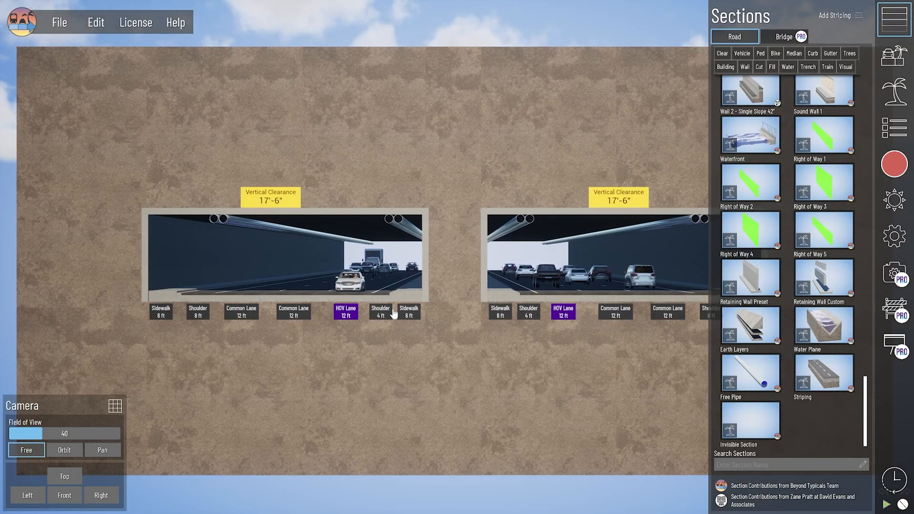
pyautogui.click(893, 20)
pyautogui.press('d')
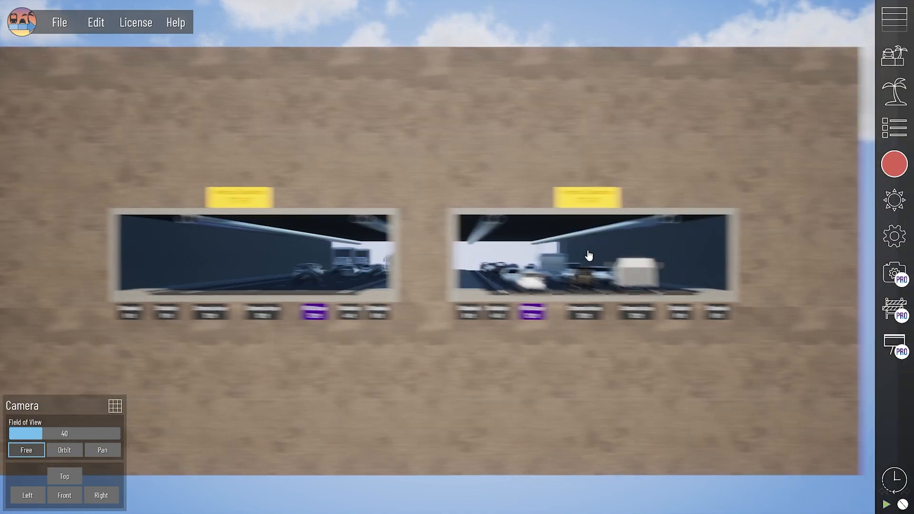
pyautogui.press('s')
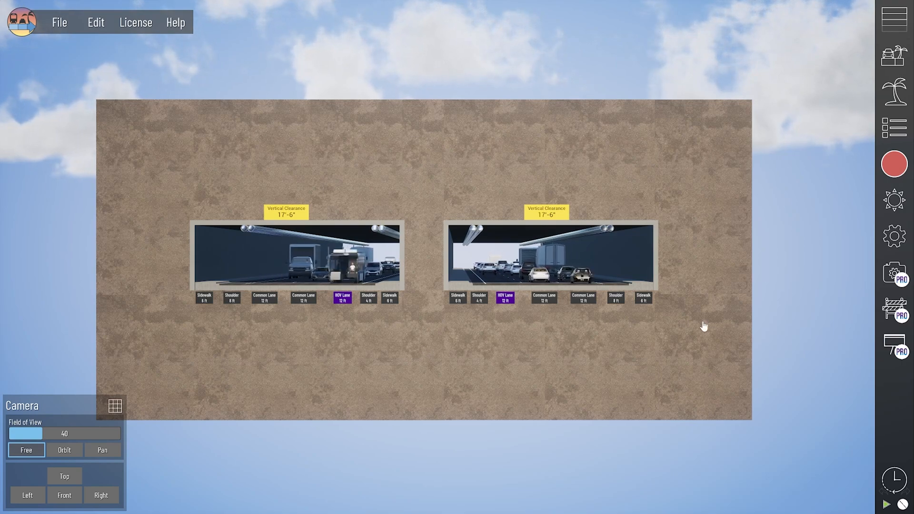
# Step: Select the Earth Layers-Far Right section beside the tunnels and switch off its layers 1, 2 and 3
pyautogui.moveTo(704, 327); pyautogui.dragTo(696, 331, button='middle')
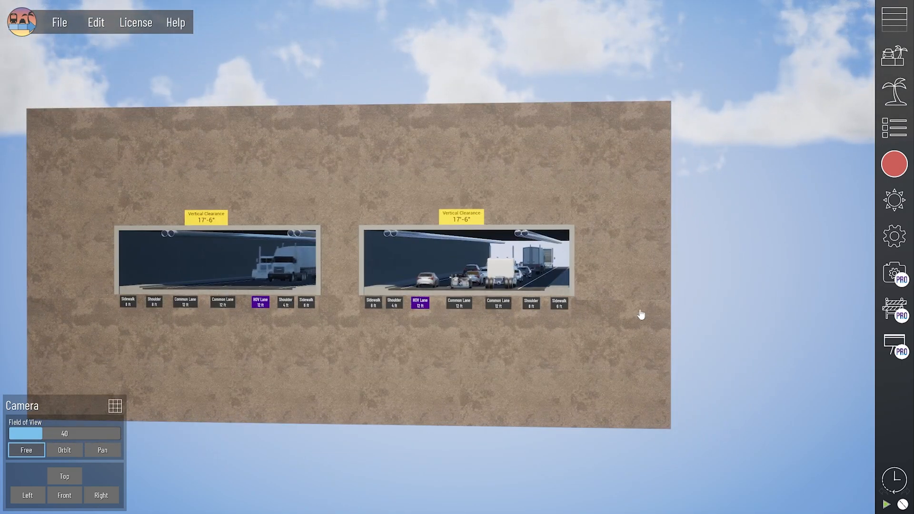
pyautogui.click(640, 314)
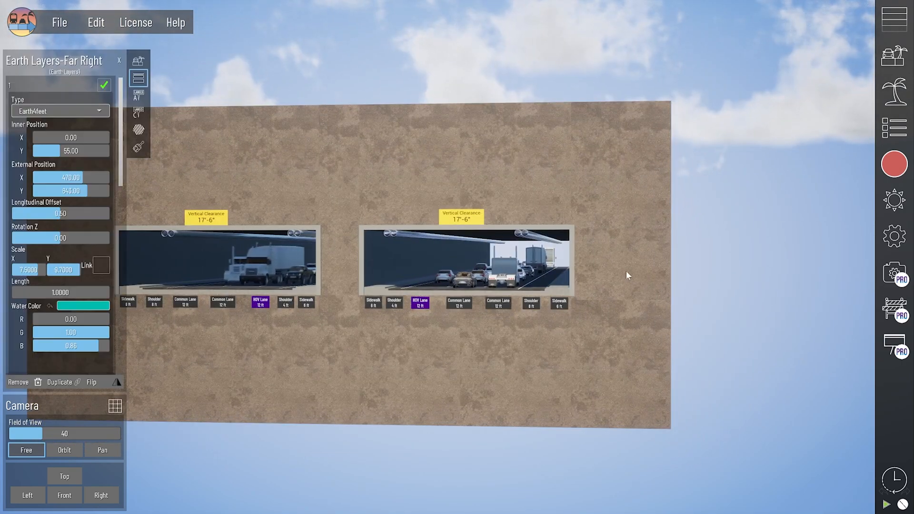
pyautogui.click(104, 86)
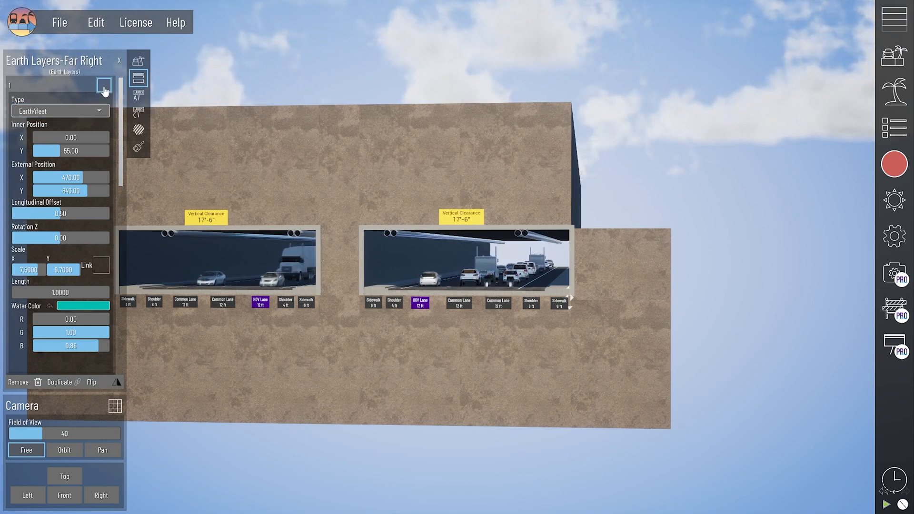
pyautogui.scroll(-6, 98, 136)
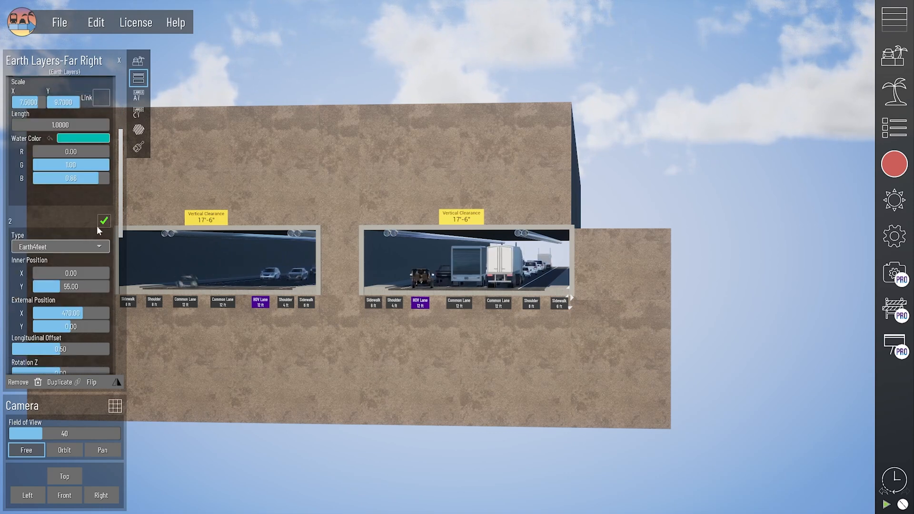
pyautogui.click(101, 224)
pyautogui.scroll(-3, 91, 231)
pyautogui.scroll(-3, 95, 264)
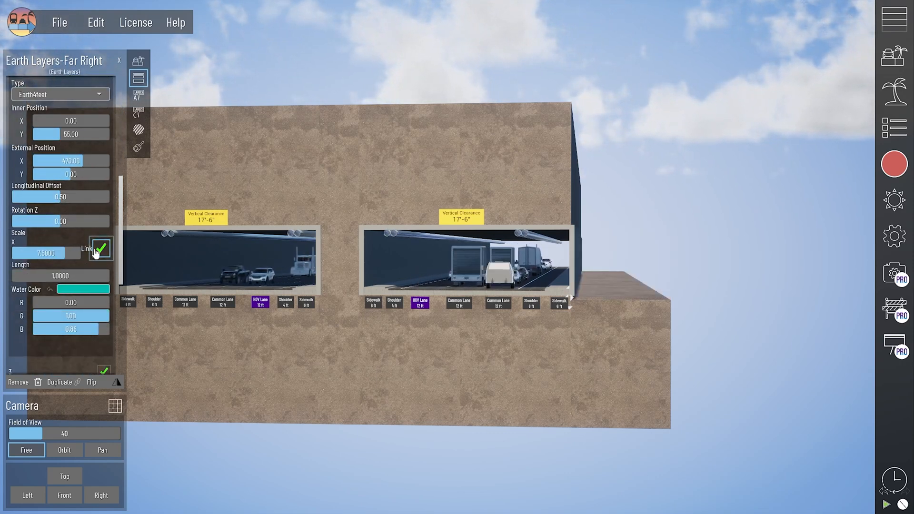
pyautogui.scroll(-4, 98, 264)
pyautogui.click(103, 266)
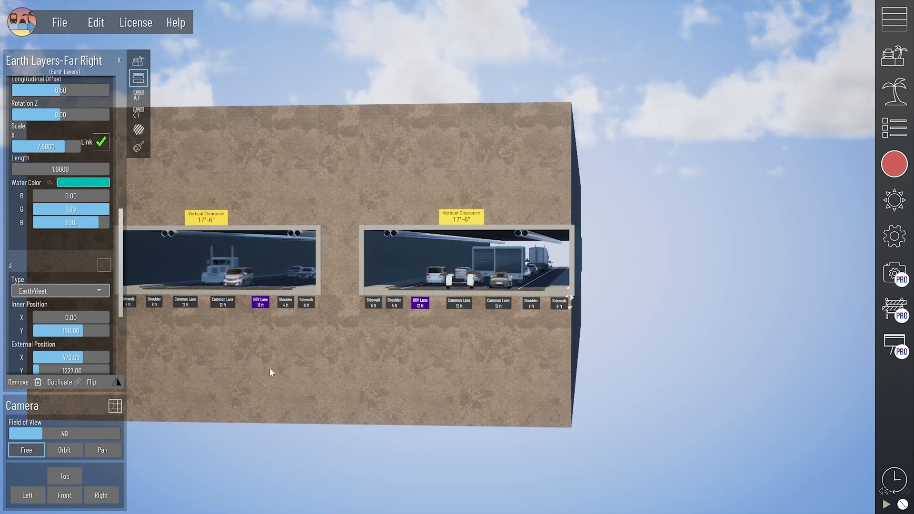
# Step: Switch the three layers of the Earth Layers-Far Right section back on
pyautogui.click(103, 265)
pyautogui.scroll(9, 95, 244)
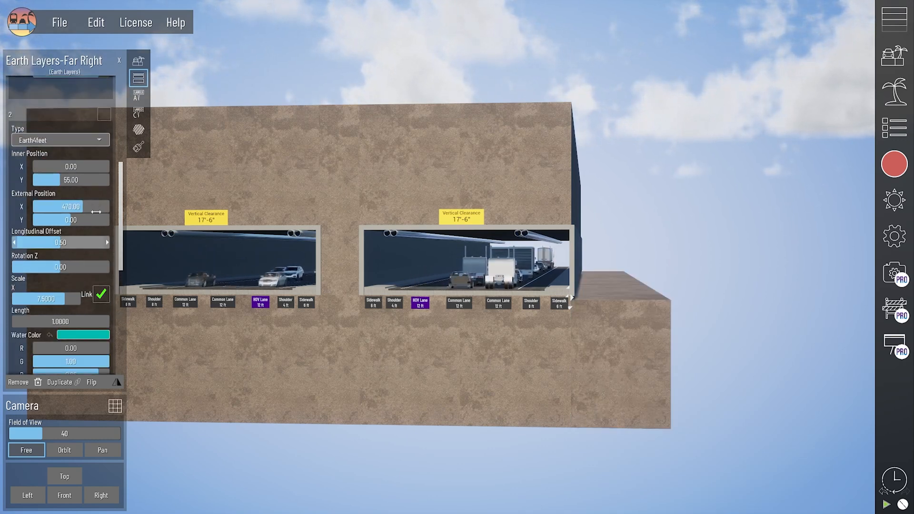
pyautogui.click(103, 209)
pyautogui.scroll(7, 102, 177)
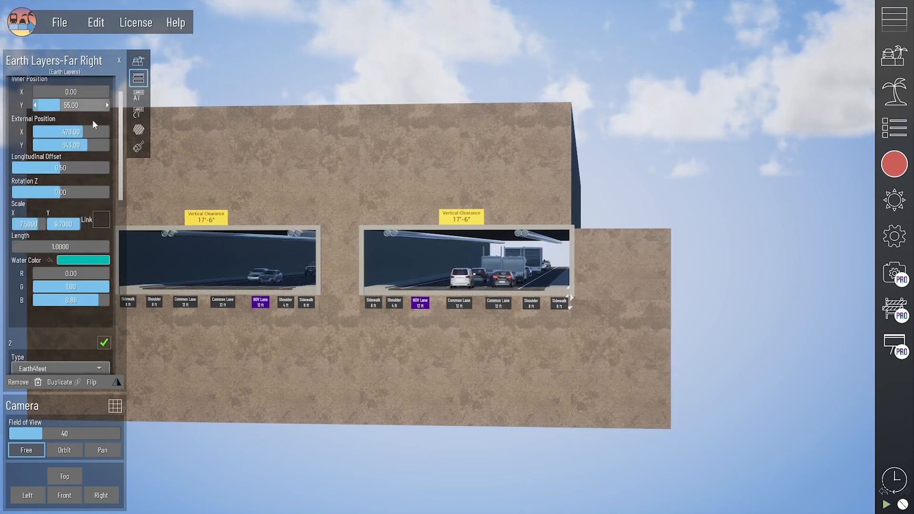
pyautogui.click(106, 89)
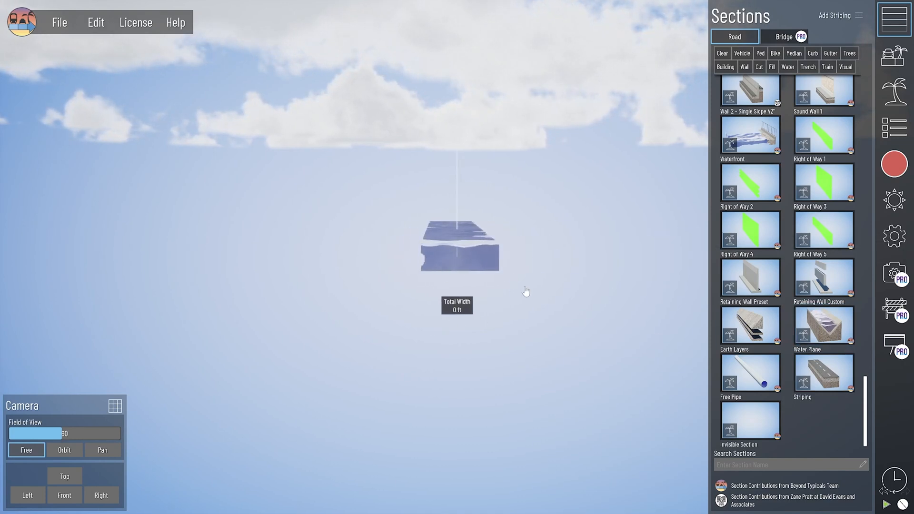
# Step: In the Water Plane section's water settings, try the types Water0 and Water2 and settle on Water3
pyautogui.click(441, 229)
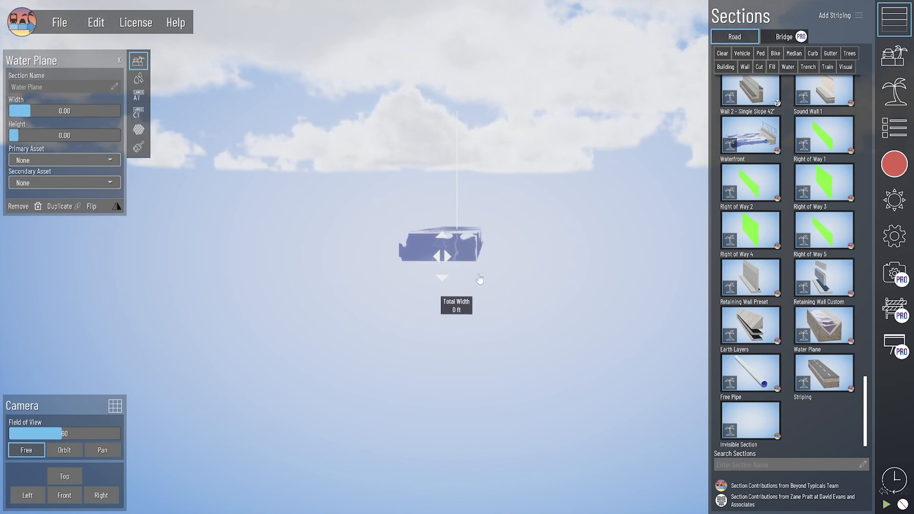
pyautogui.click(139, 78)
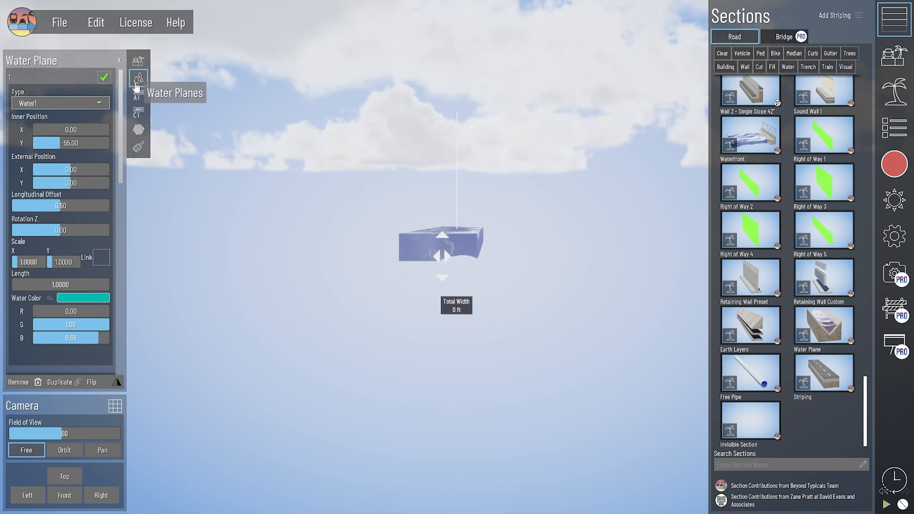
pyautogui.click(98, 104)
pyautogui.click(78, 115)
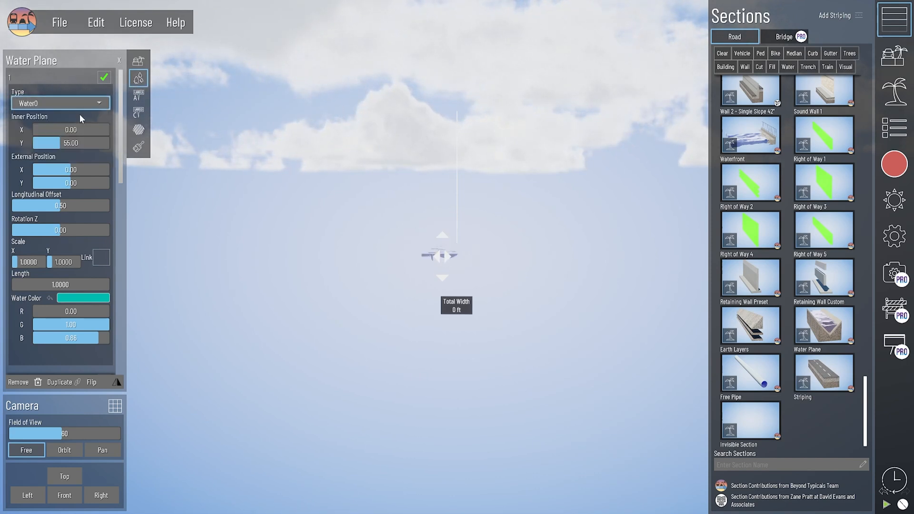
pyautogui.click(81, 100)
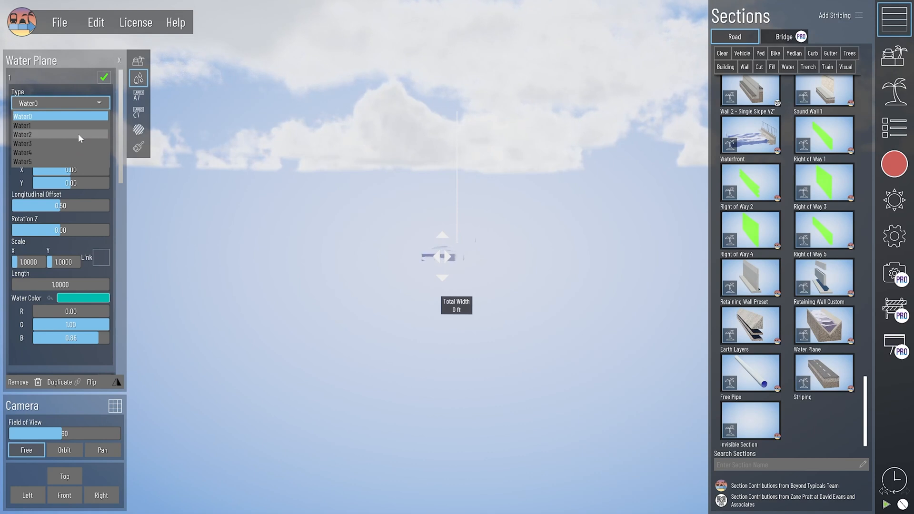
pyautogui.click(78, 134)
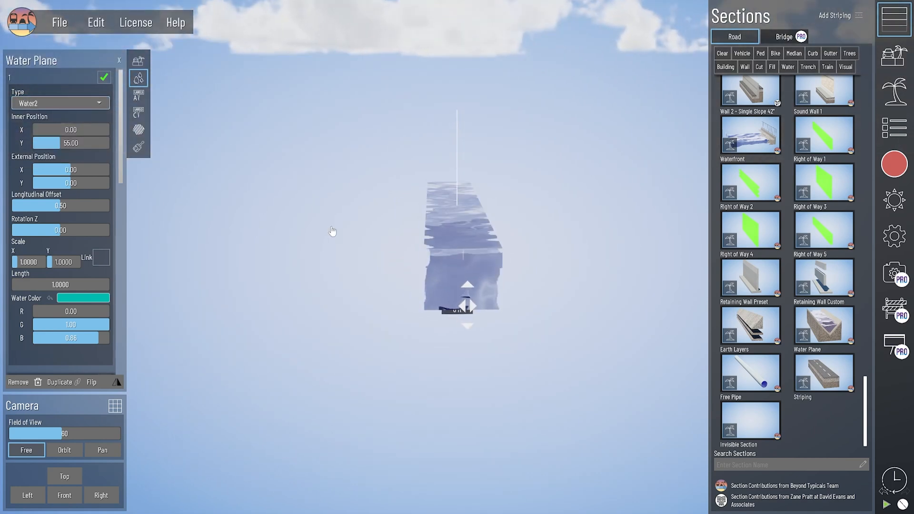
pyautogui.click(78, 104)
pyautogui.click(74, 143)
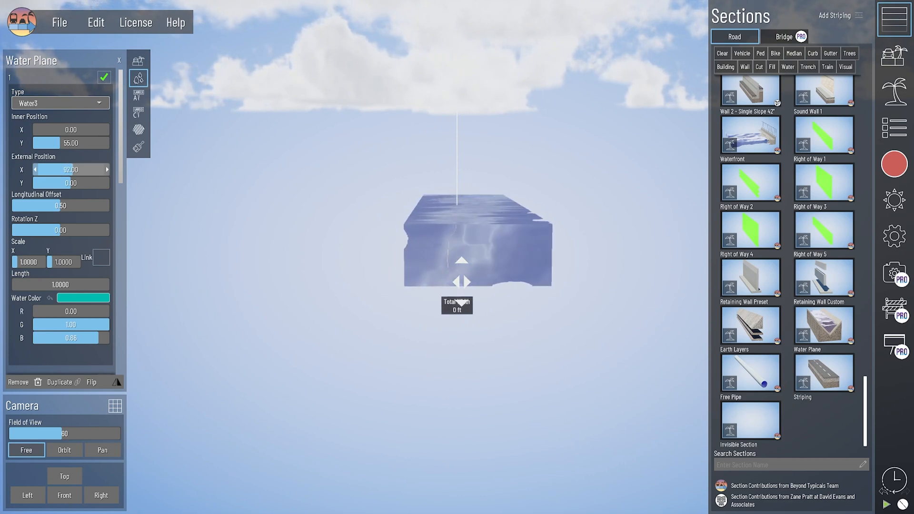
# Step: Adjust the water plane's external Y position and widen it by increasing its X scale
pyautogui.moveTo(74, 184); pyautogui.dragTo(72, 183)
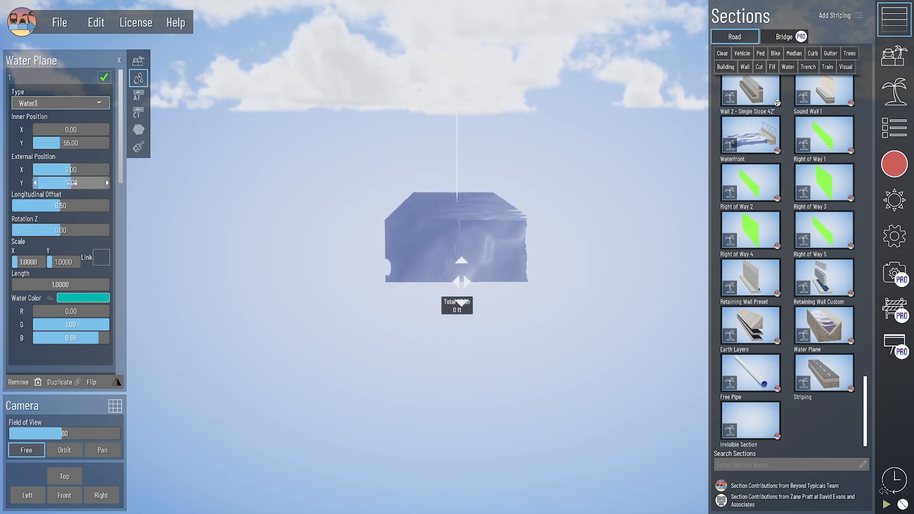
pyautogui.moveTo(30, 262)
pyautogui.mouseDown()
pyautogui.moveTo(67, 262)
pyautogui.moveTo(37, 262)
pyautogui.mouseUp()
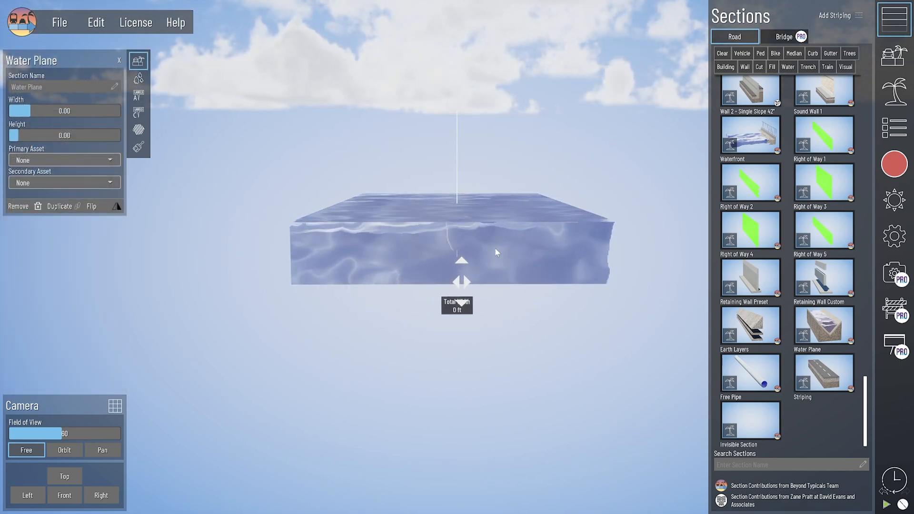
# Step: Add a 20 ft Cut Slope w/ Ballast section with a grass ditch beside the water plane
pyautogui.scroll(2, 835, 376)
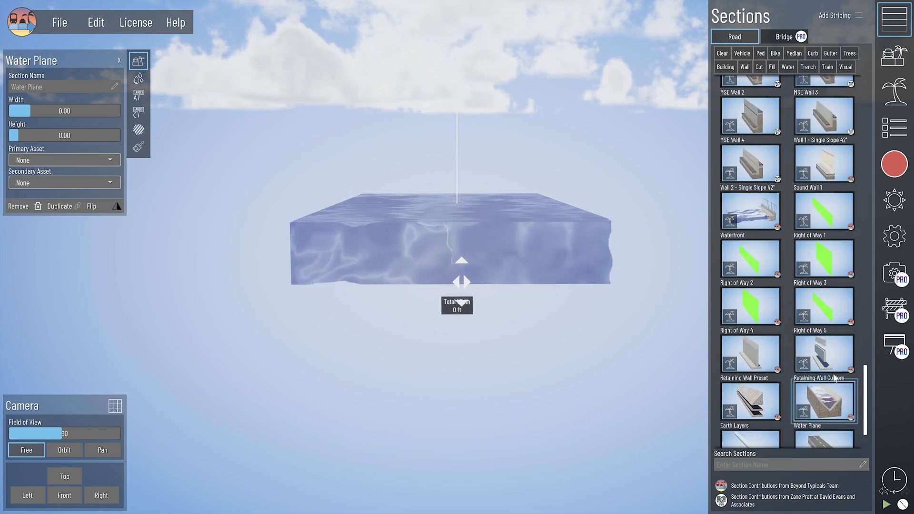
pyautogui.moveTo(867, 384); pyautogui.dragTo(867, 318)
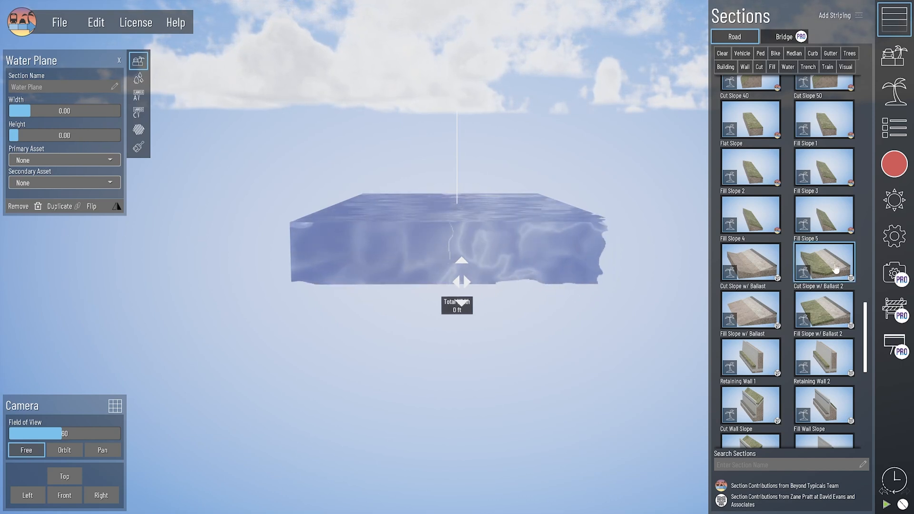
pyautogui.moveTo(751, 261); pyautogui.dragTo(573, 304)
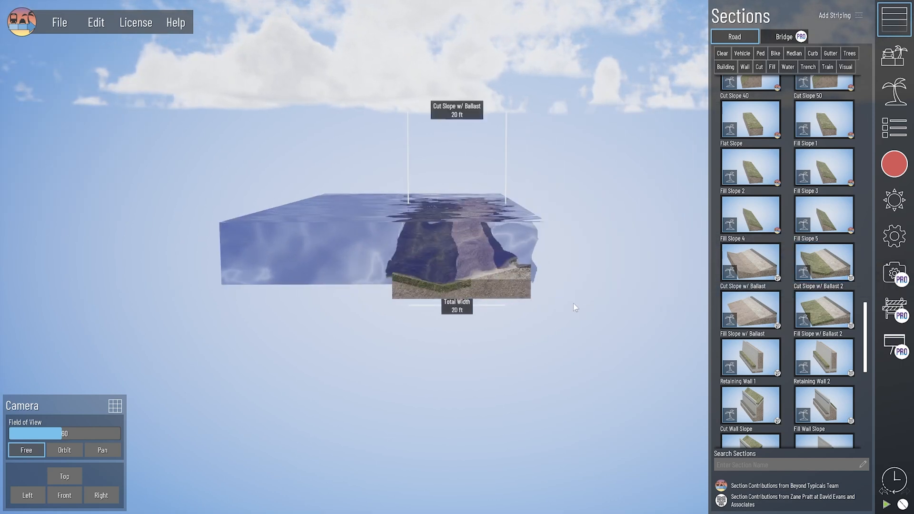
# Step: Select the Water Plane section and change its water type to Water0
pyautogui.click(416, 275)
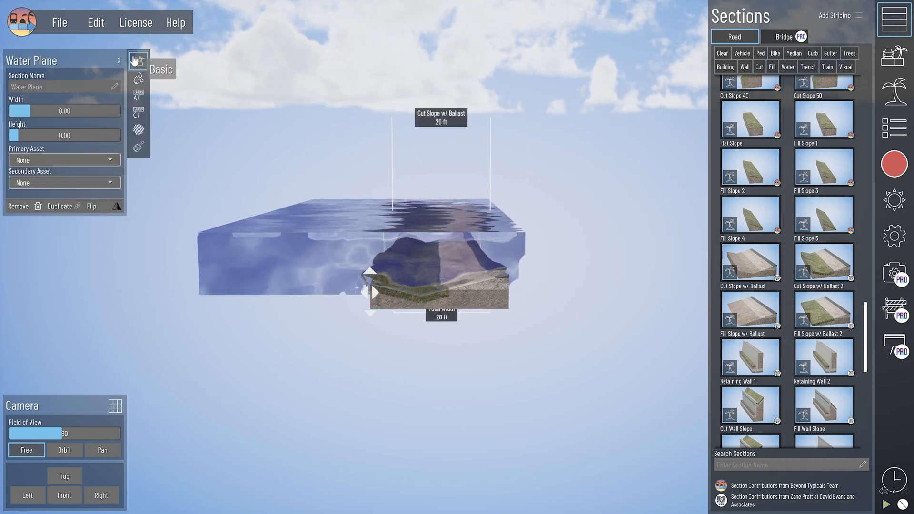
pyautogui.click(138, 78)
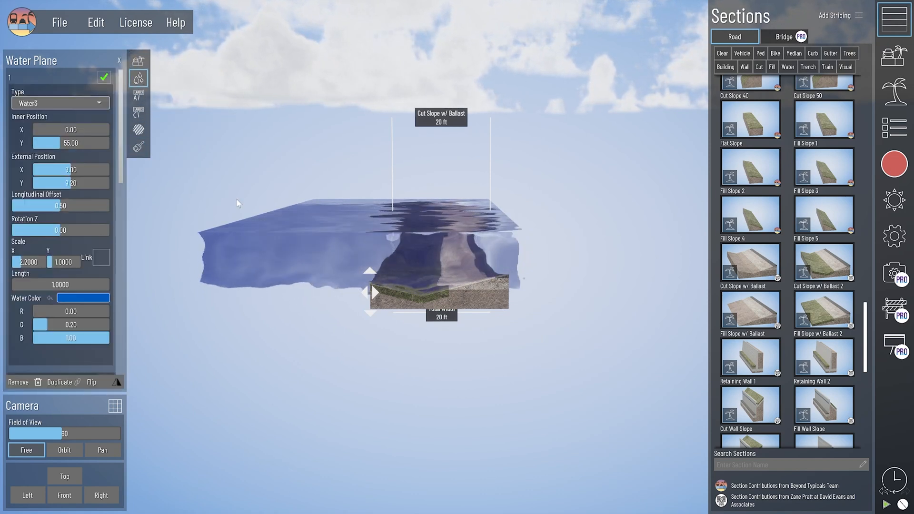
pyautogui.scroll(2, 426, 318)
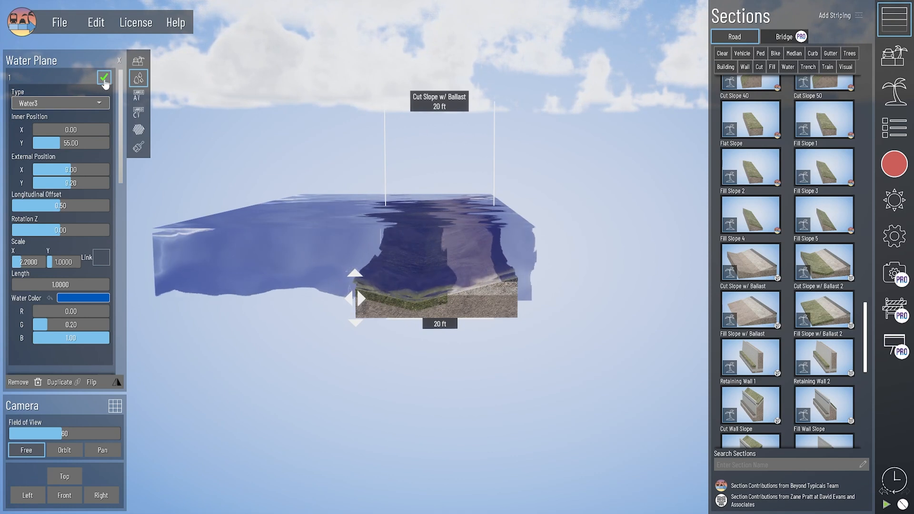
pyautogui.click(59, 102)
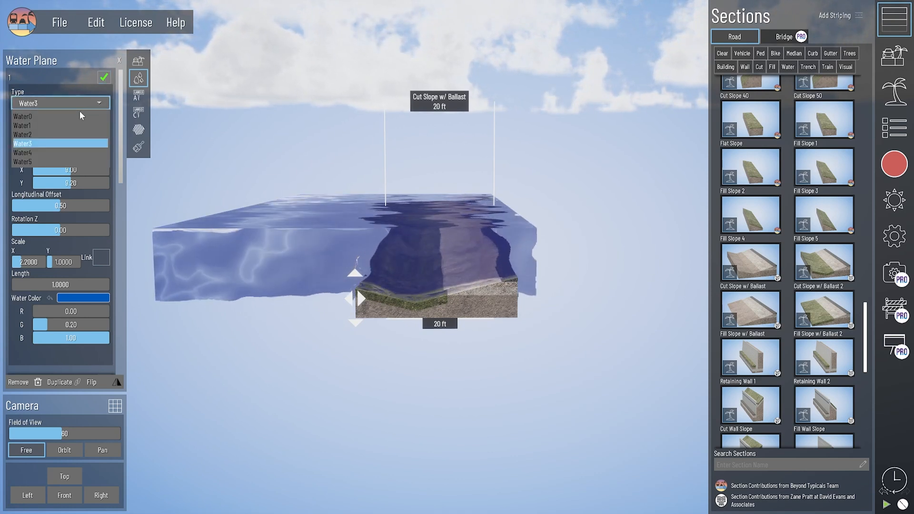
pyautogui.click(47, 117)
pyautogui.scroll(3, 384, 319)
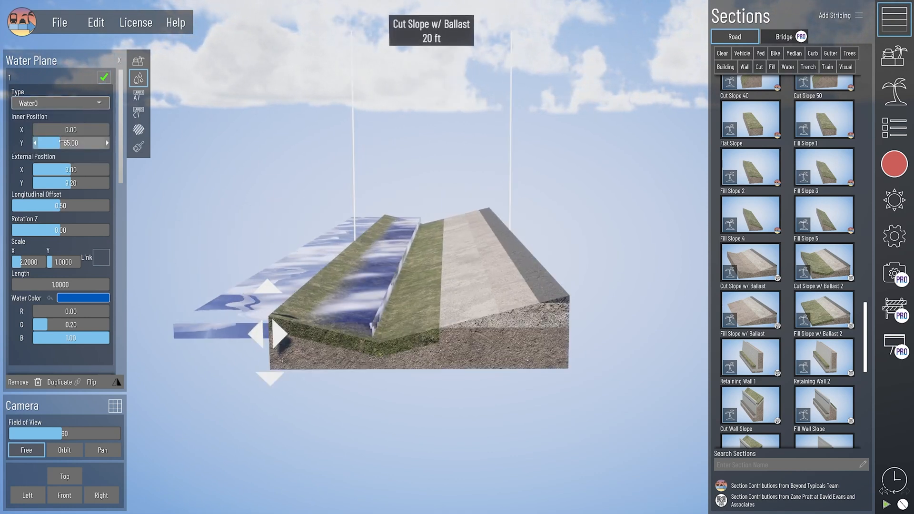
# Step: Fit the water into the grass ditch with X scale 1.5, external X position 175 and a lower external Y position
pyautogui.moveTo(46, 266); pyautogui.dragTo(31, 267)
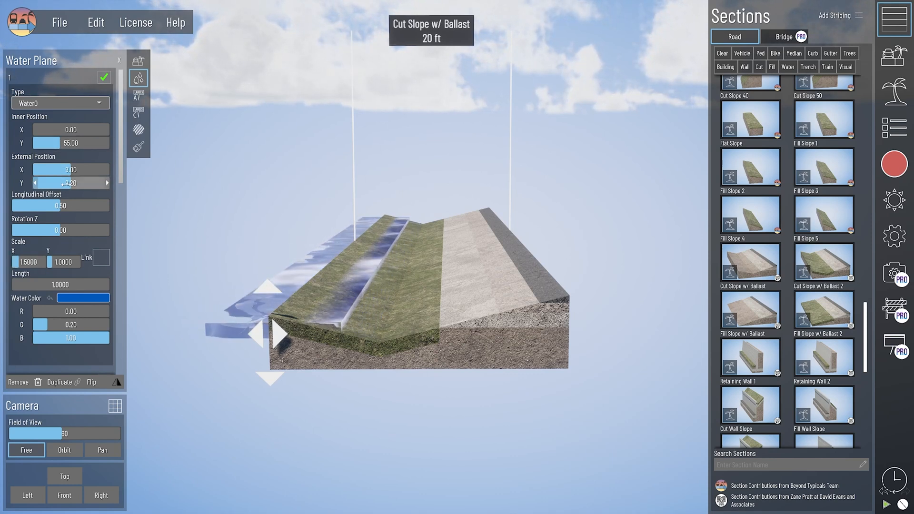
pyautogui.moveTo(71, 169); pyautogui.dragTo(95, 170)
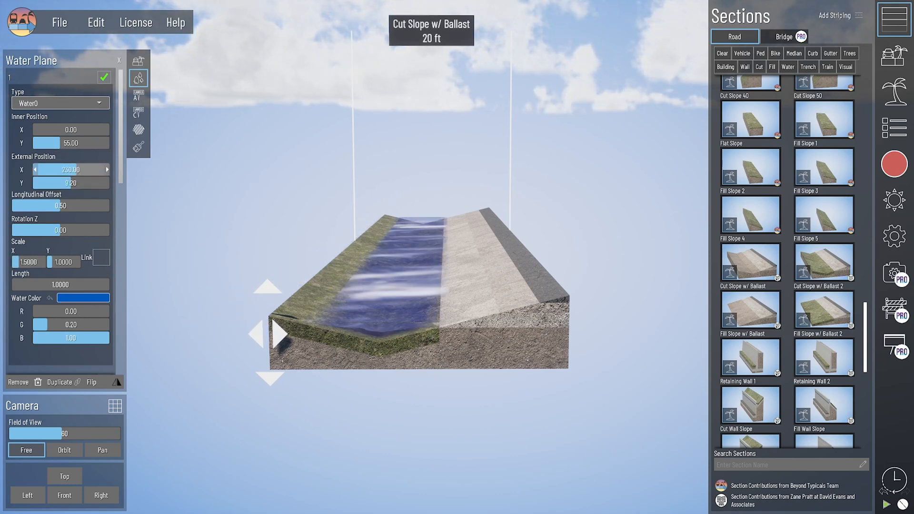
pyautogui.scroll(4, 288, 346)
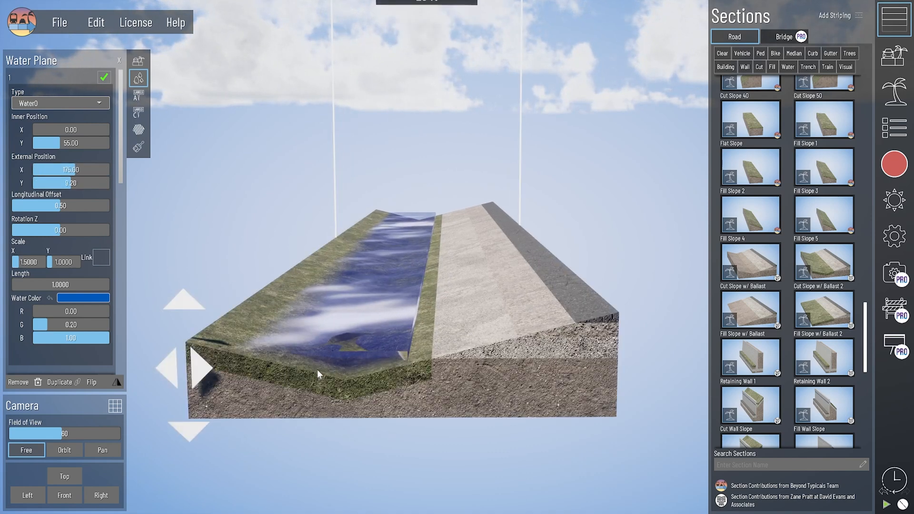
pyautogui.moveTo(318, 376); pyautogui.dragTo(321, 371, button='right')
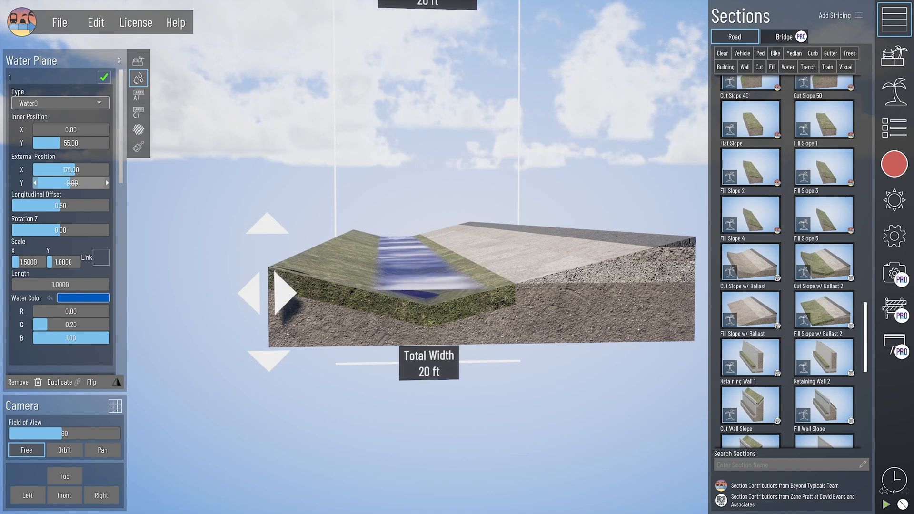
pyautogui.rightClick(518, 330)
pyautogui.click(401, 174)
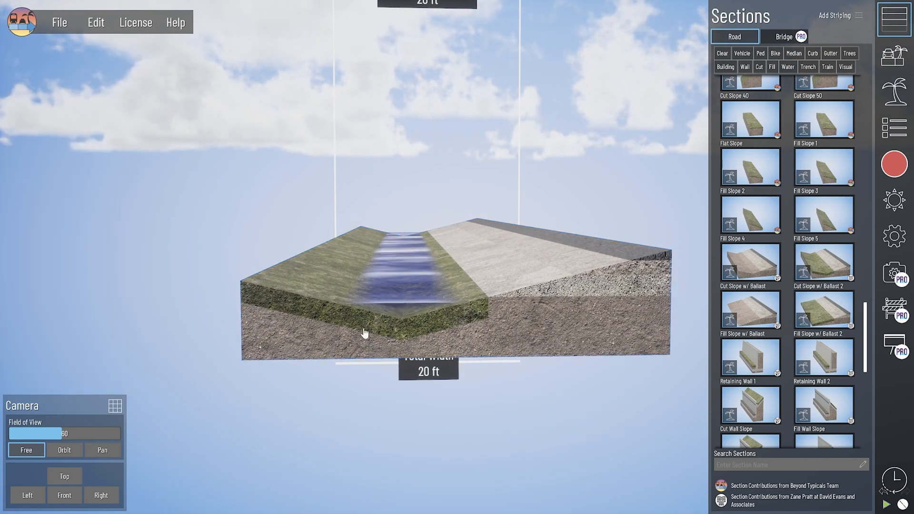
pyautogui.moveTo(365, 329); pyautogui.dragTo(362, 328, button='right')
pyautogui.click(403, 194)
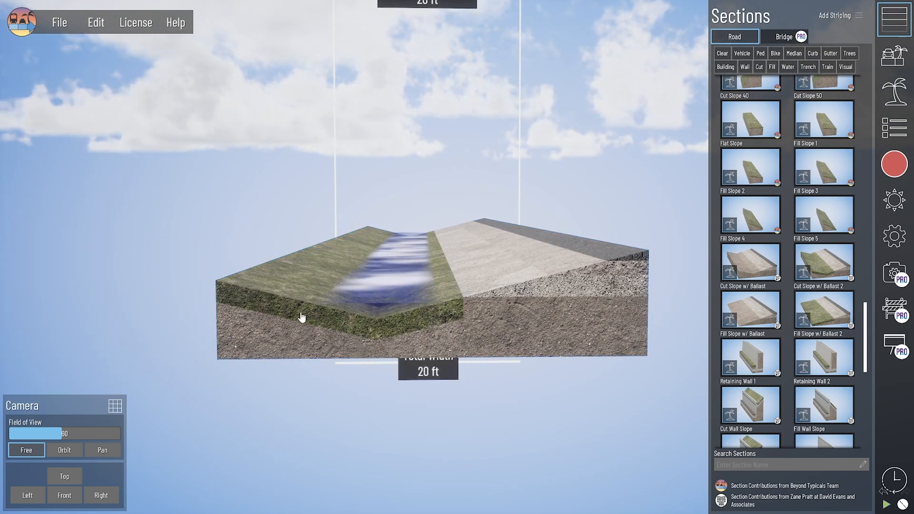
pyautogui.moveTo(391, 359); pyautogui.dragTo(394, 364, button='right')
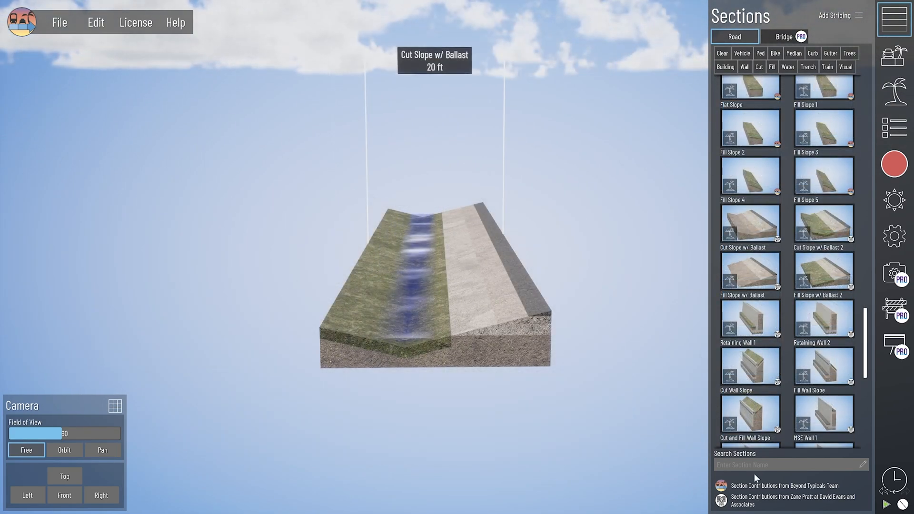
# Step: Search the sections for "ditch" and add the two 6 ft V-Ditch sections on the grassy side of the cut slope
pyautogui.click(755, 466)
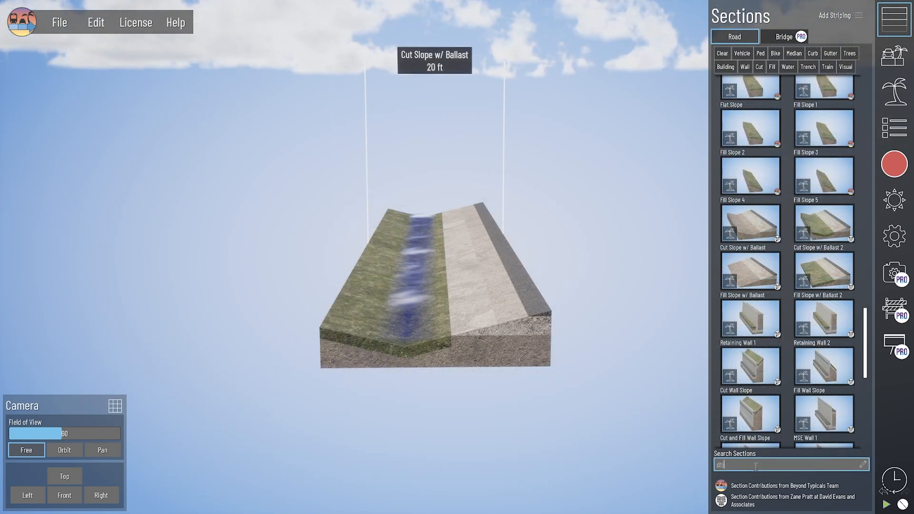
pyautogui.write('di')
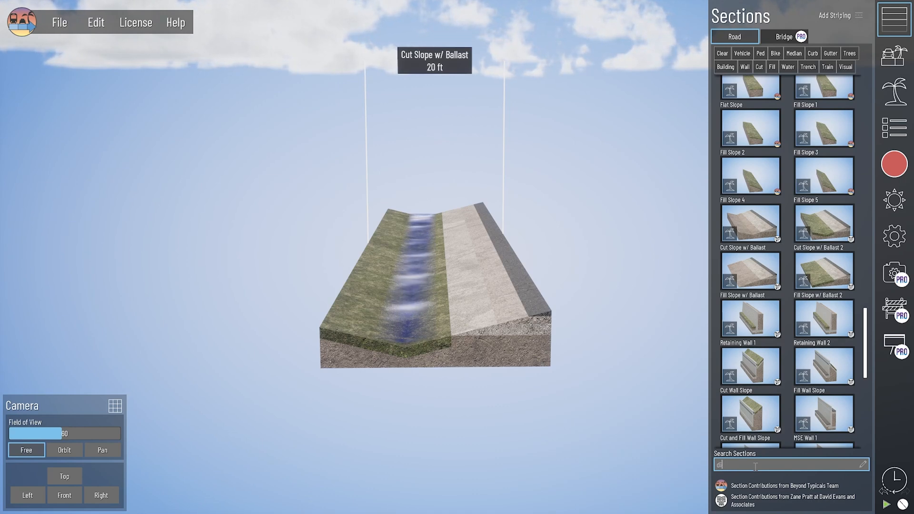
pyautogui.write('tch')
pyautogui.press('Return')
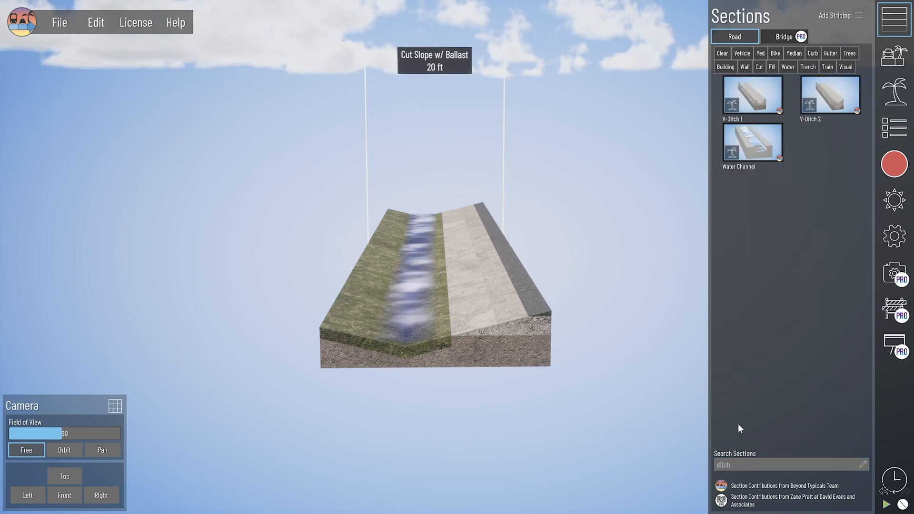
pyautogui.click(743, 113)
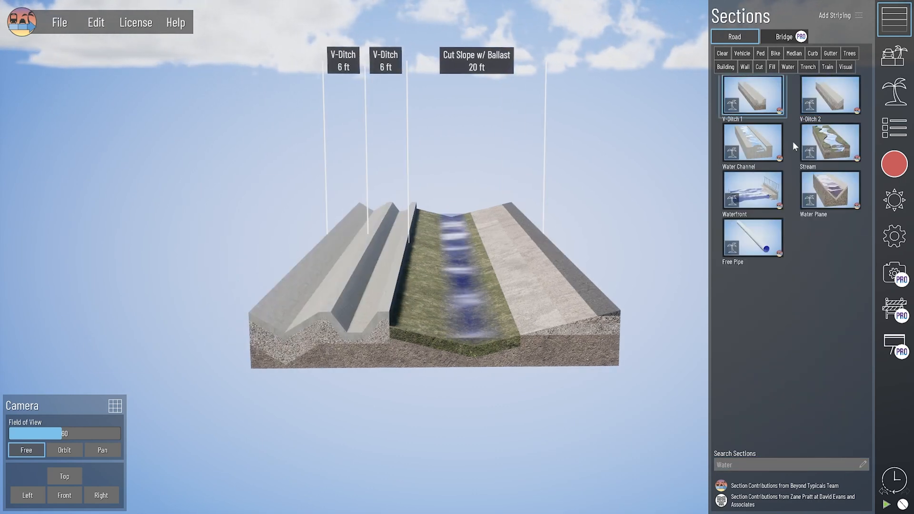
# Step: Add a Water0 water plane in the outer V-ditch, with external X position 92 and X scale 0.6, and fit its height
pyautogui.click(830, 190)
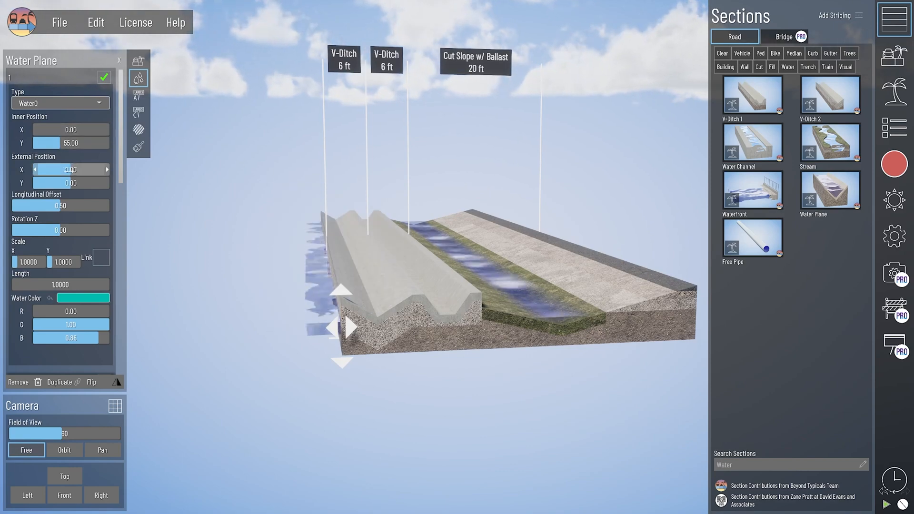
pyautogui.moveTo(70, 170); pyautogui.dragTo(73, 170)
pyautogui.moveTo(71, 183); pyautogui.dragTo(72, 183)
pyautogui.moveTo(28, 262); pyautogui.dragTo(66, 262)
pyautogui.moveTo(266, 238); pyautogui.dragTo(314, 219, button='right')
pyautogui.click(35, 184)
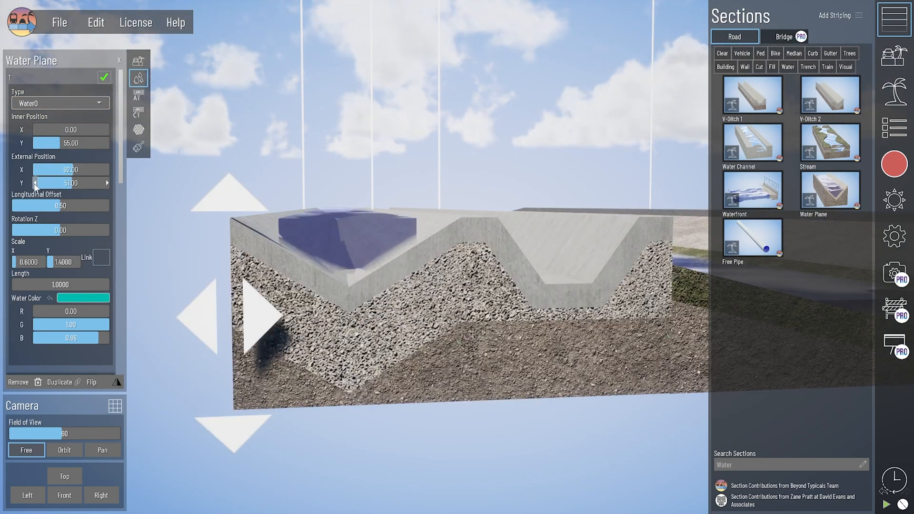
pyautogui.click(36, 183)
pyautogui.moveTo(52, 261); pyautogui.dragTo(56, 258)
# Step: Add another water plane in the inner V-ditch using type Water1, fitting it with X scale 0.7 and a reduced Y scale
pyautogui.click(830, 189)
pyautogui.click(550, 292)
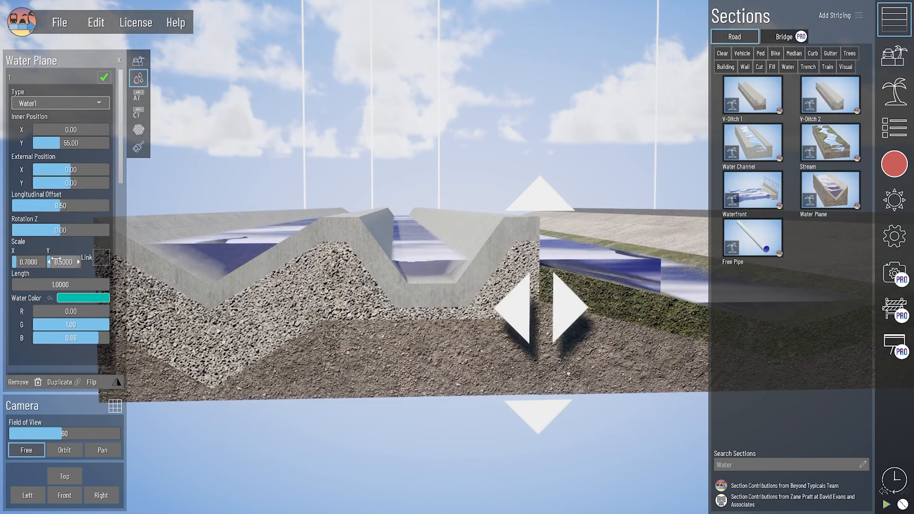
pyautogui.moveTo(71, 170); pyautogui.dragTo(68, 170)
pyautogui.click(106, 183)
pyautogui.click(14, 262)
pyautogui.click(106, 170)
pyautogui.click(78, 261)
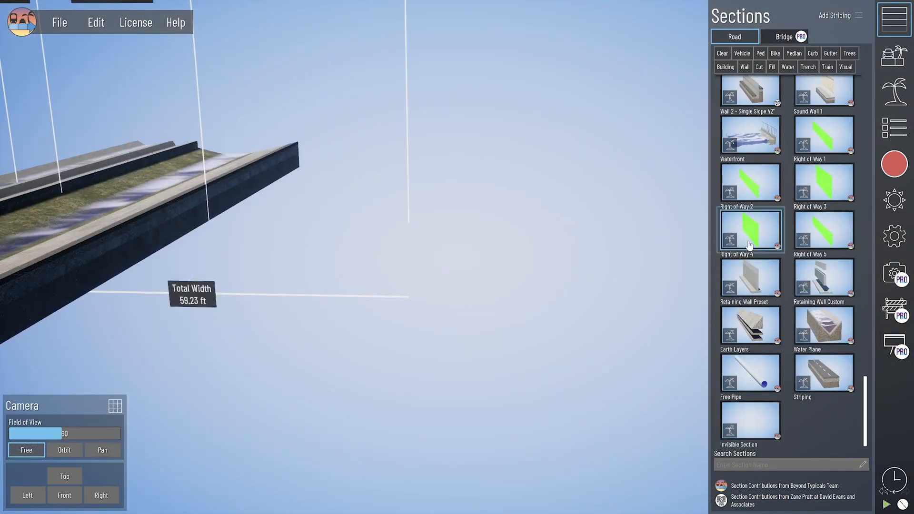
# Step: Extend the cross-section with further sections, including grassy cut slopes that form a wide basin at its end
pyautogui.scroll(10, 749, 246)
pyautogui.click(749, 221)
pyautogui.click(435, 249)
pyautogui.moveTo(11, 143); pyautogui.dragTo(73, 169)
pyautogui.scroll(6, 811, 229)
pyautogui.scroll(-5, 812, 235)
pyautogui.click(824, 362)
pyautogui.click(443, 313)
pyautogui.click(824, 362)
pyautogui.click(461, 271)
pyautogui.click(766, 272)
# Step: Add a Water Plane over the grassy basin, set its type to Water5 and adjust its external position to fill the basin
pyautogui.click(787, 67)
pyautogui.click(830, 190)
pyautogui.click(374, 276)
pyautogui.click(139, 78)
pyautogui.click(894, 19)
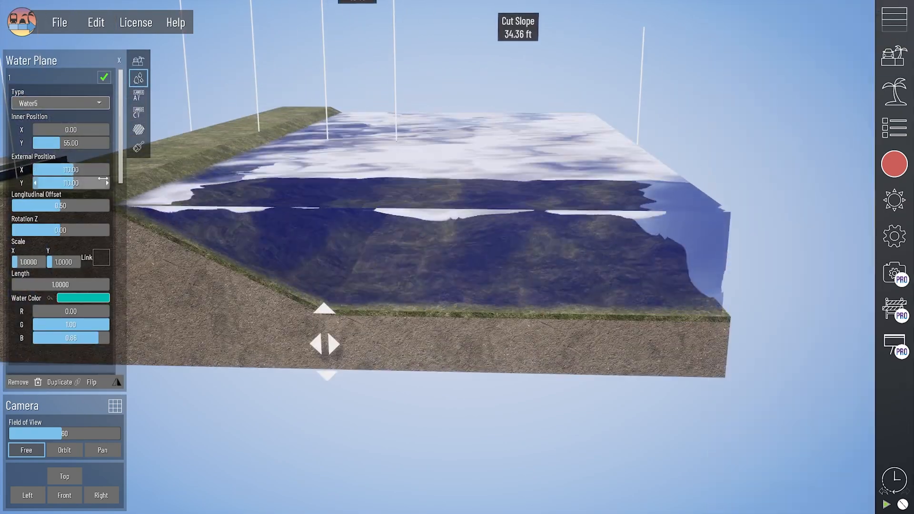
pyautogui.moveTo(333, 404); pyautogui.dragTo(381, 392, button='right')
pyautogui.scroll(-5, 381, 393)
pyautogui.click(318, 472)
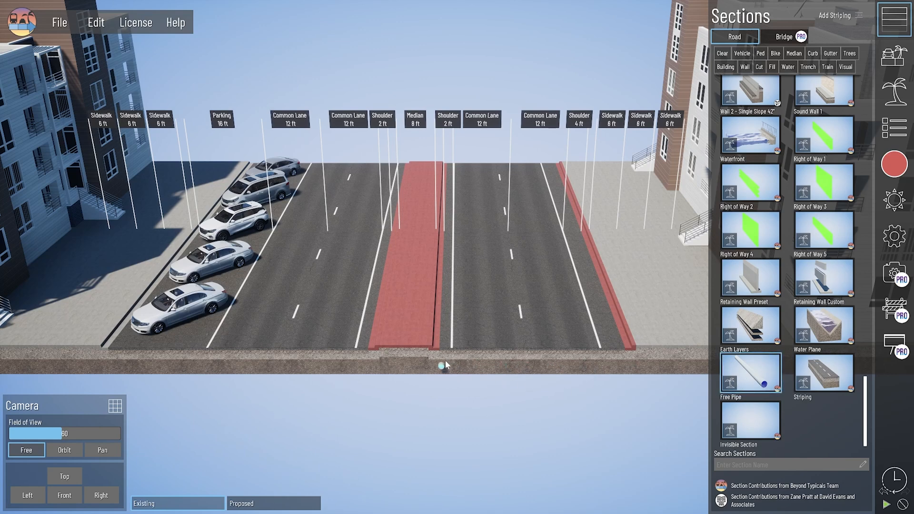
# Step: Check the outer Common Lane's pipe settings, and set the Free Pipe section to 36_inch_pipe, shifting it under that lane
pyautogui.click(560, 364)
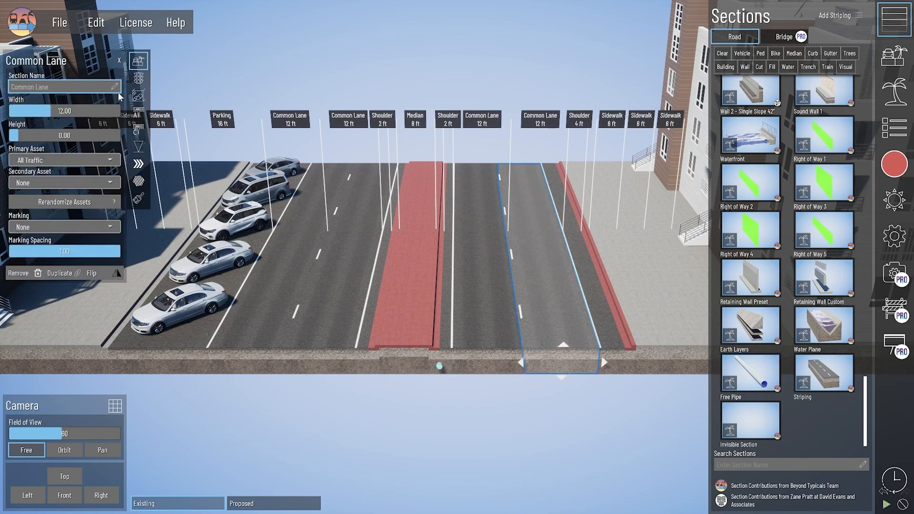
pyautogui.click(139, 97)
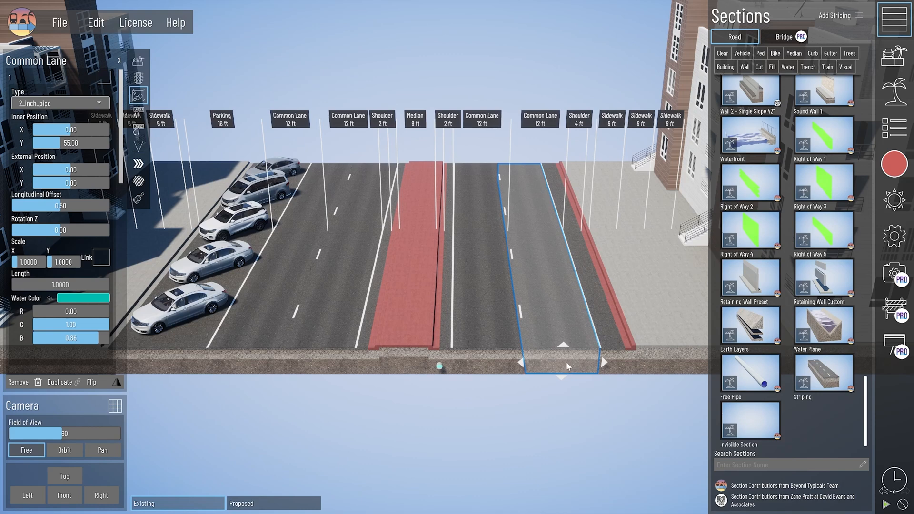
pyautogui.click(893, 127)
pyautogui.click(778, 268)
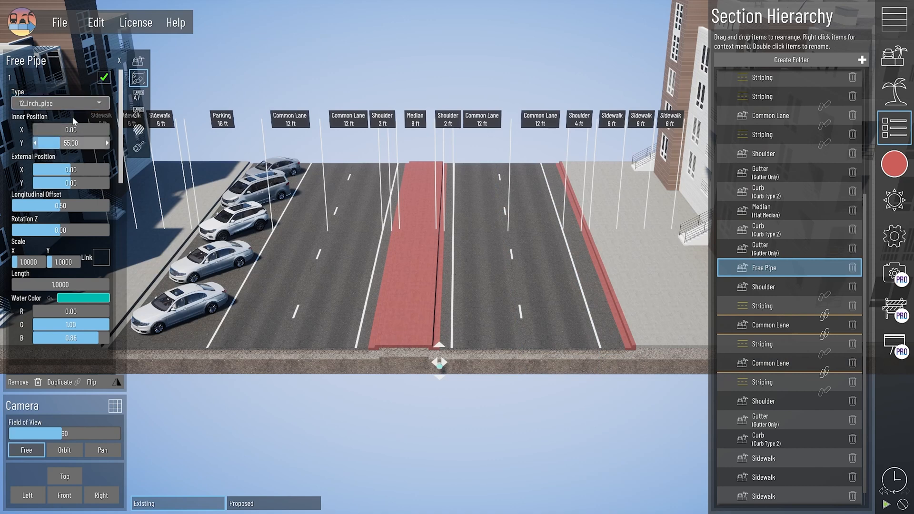
pyautogui.click(60, 104)
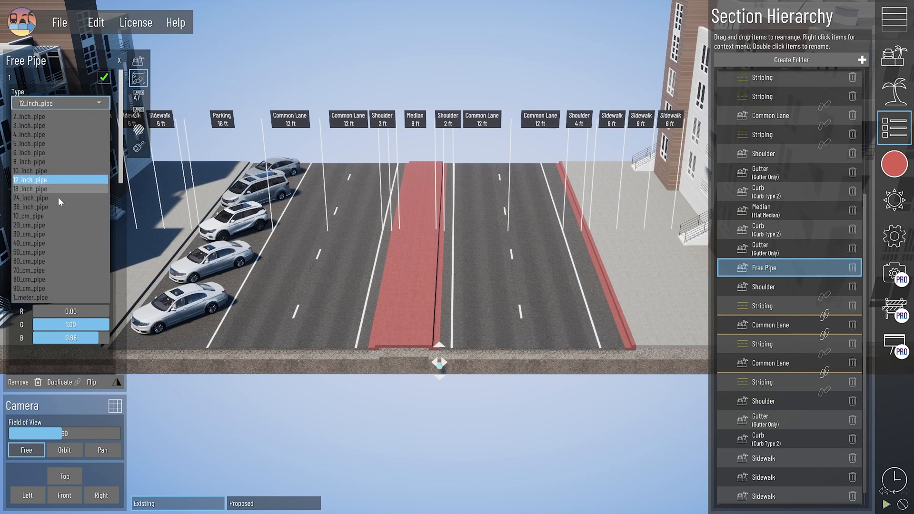
pyautogui.click(58, 207)
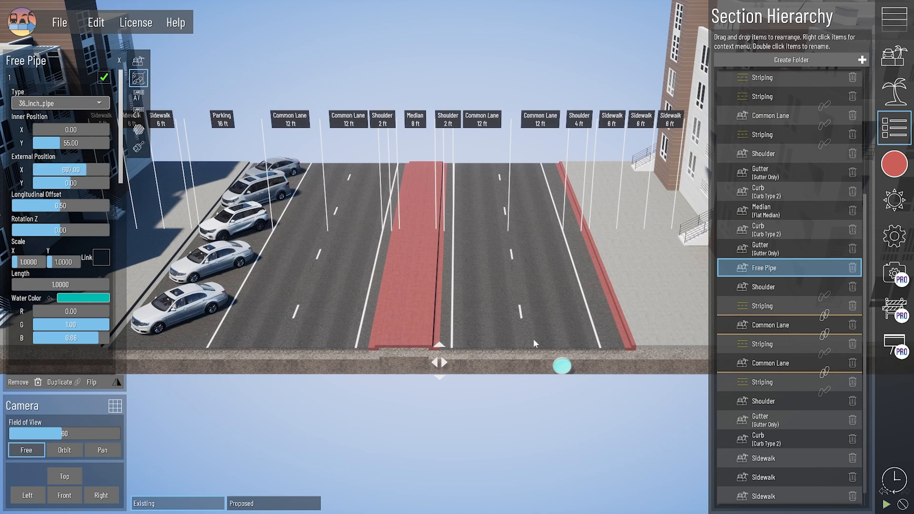
# Step: Replace the outer 12 ft Common Lane above the pipe with an 8 ft Trench (Shoring) section
pyautogui.click(577, 352)
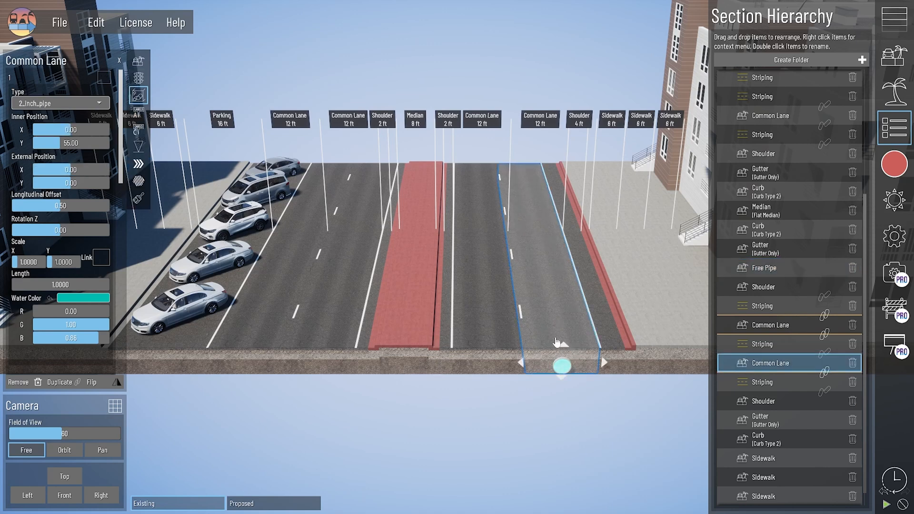
pyautogui.press('Delete')
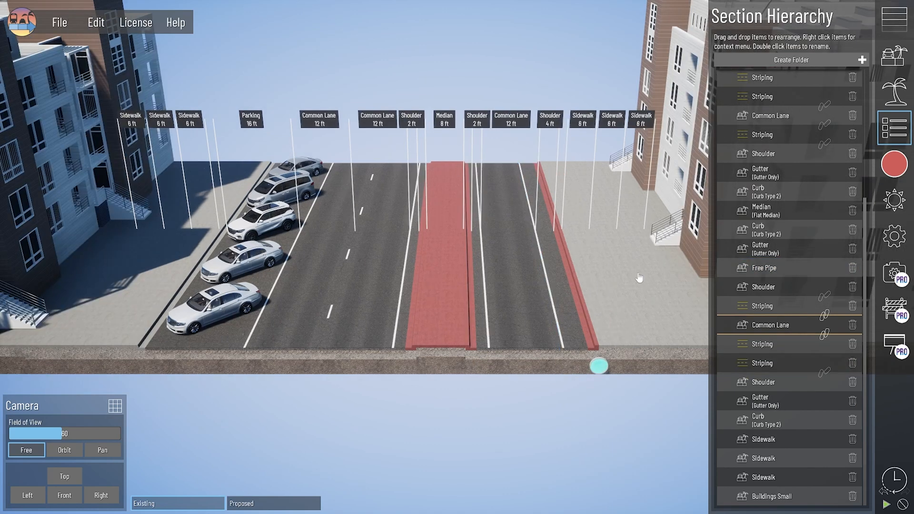
pyautogui.click(896, 24)
pyautogui.scroll(10, 822, 159)
pyautogui.moveTo(798, 263); pyautogui.dragTo(562, 363)
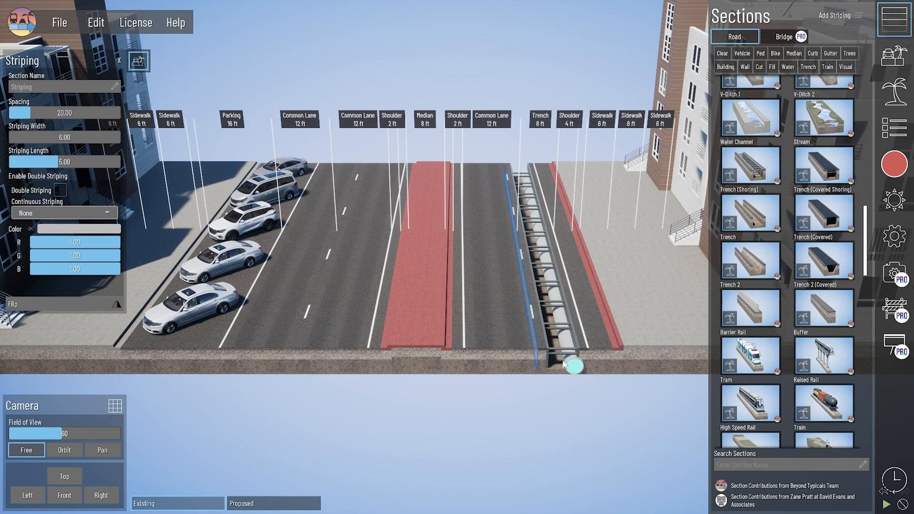
# Step: Set the width of the Trench (Shoring) section around the free pipe to 12 ft
pyautogui.click(574, 365)
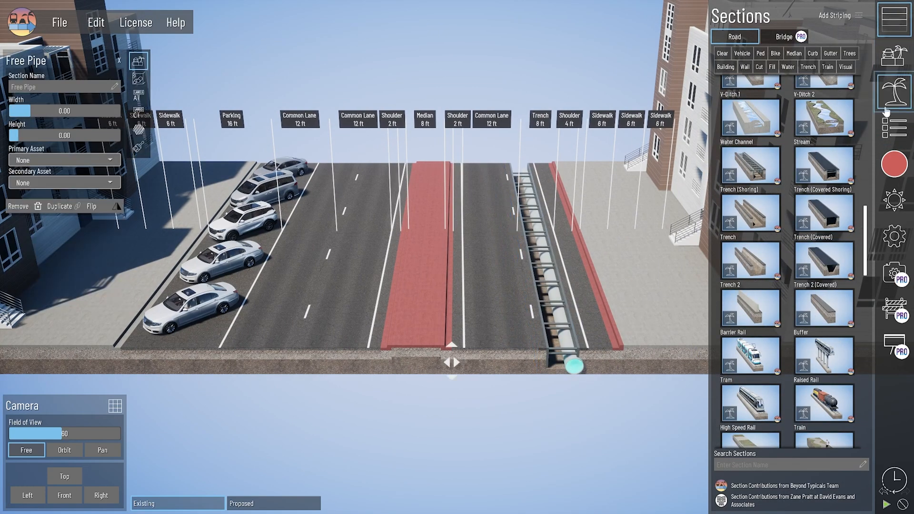
pyautogui.click(893, 127)
pyautogui.click(769, 367)
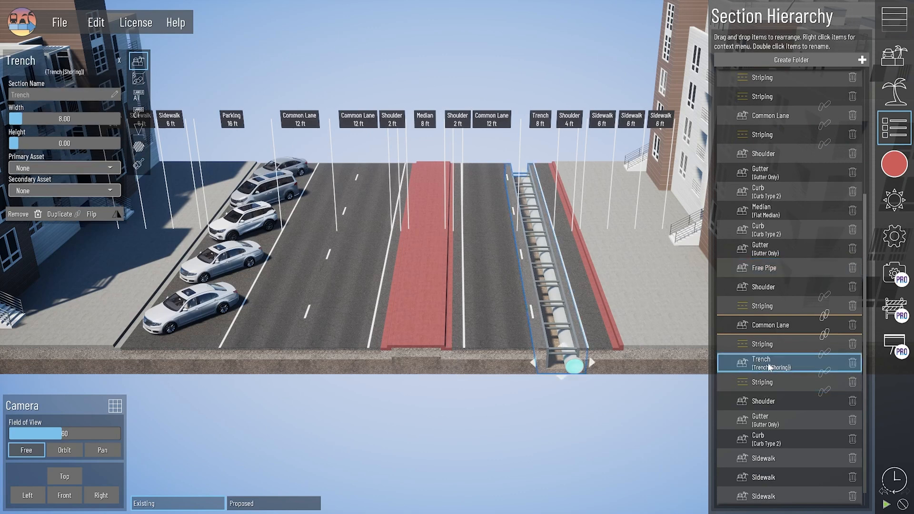
pyautogui.click(76, 123)
pyautogui.write('1')
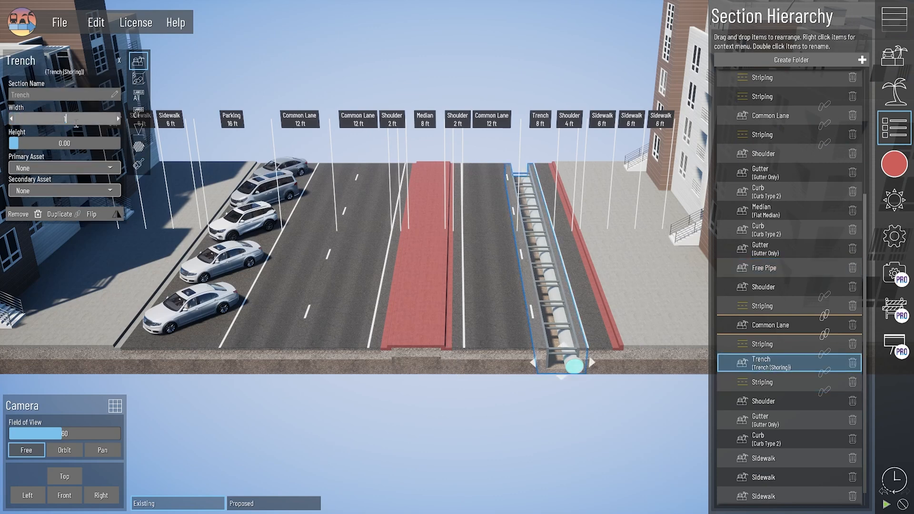
pyautogui.write('2')
pyautogui.press('Return')
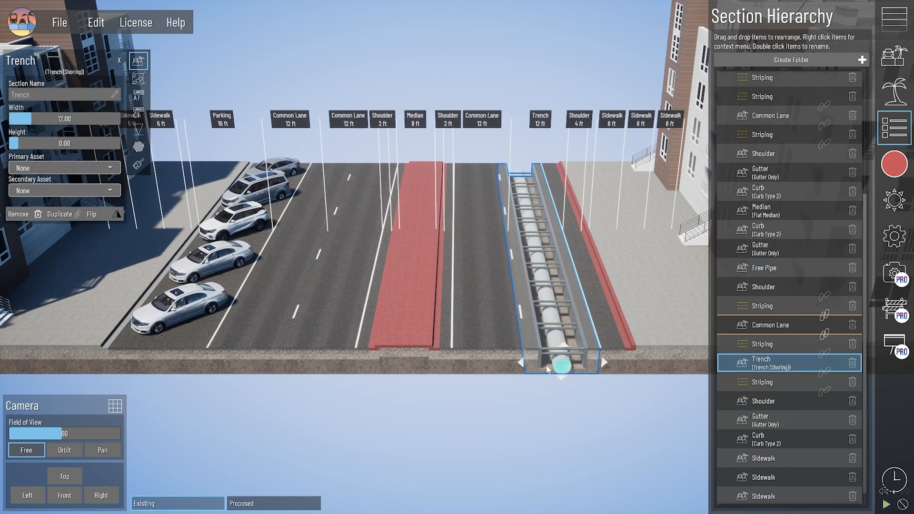
pyautogui.click(582, 418)
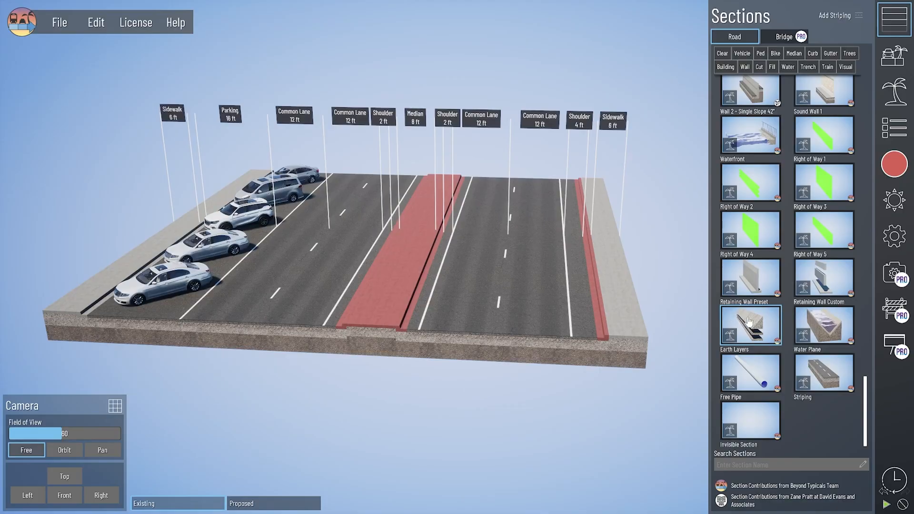
# Step: Insert an Invisible Section between the two Common Lanes on the far side of the red median and set its width to -1 ft
pyautogui.moveTo(761, 423); pyautogui.dragTo(515, 355)
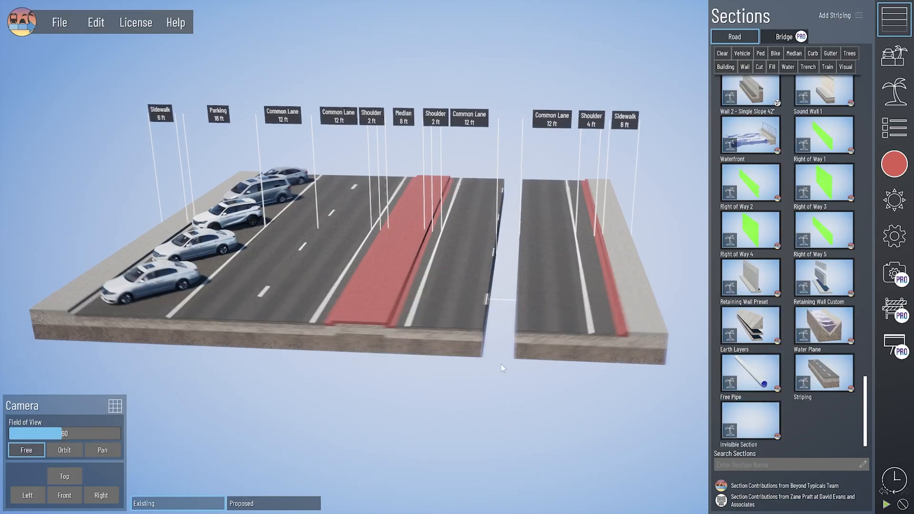
pyautogui.click(522, 323)
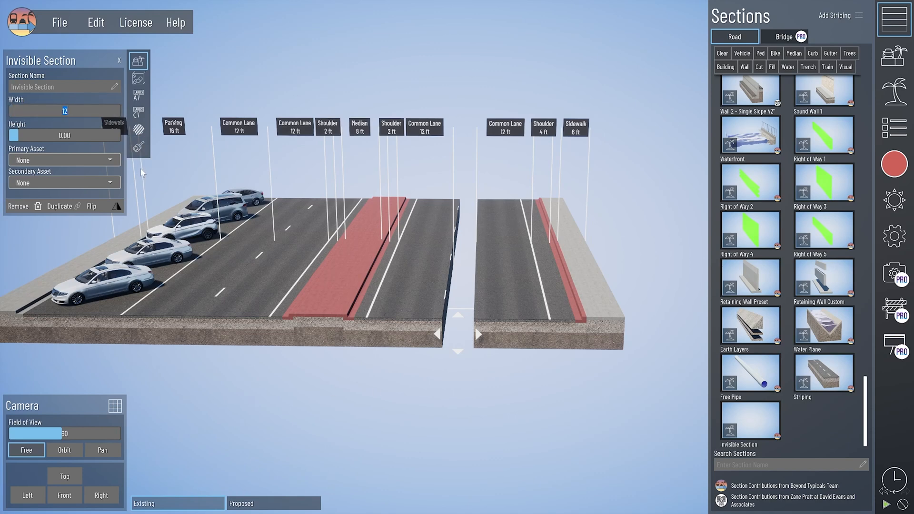
pyautogui.write('-1')
pyautogui.press('Return')
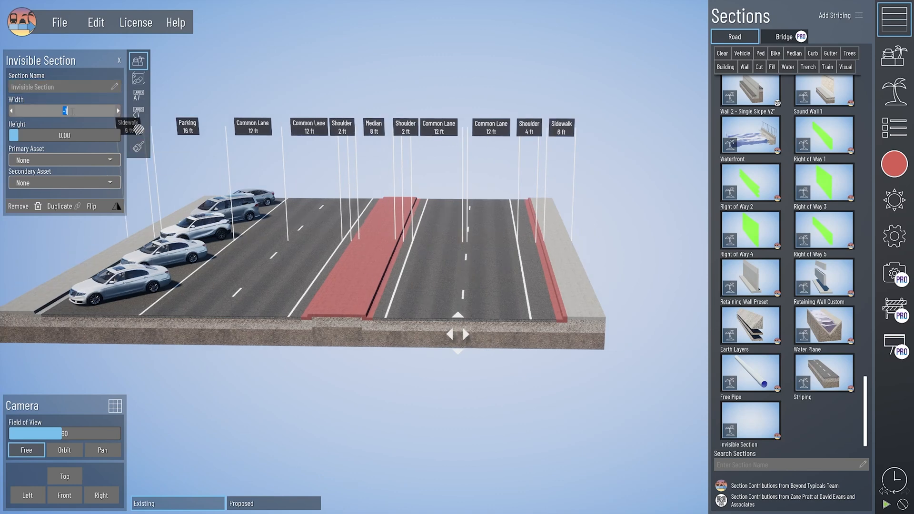
# Step: Reduce the Invisible Section's width to 0 ft and widen it to about 84 ft
pyautogui.write('0')
pyautogui.press('Return')
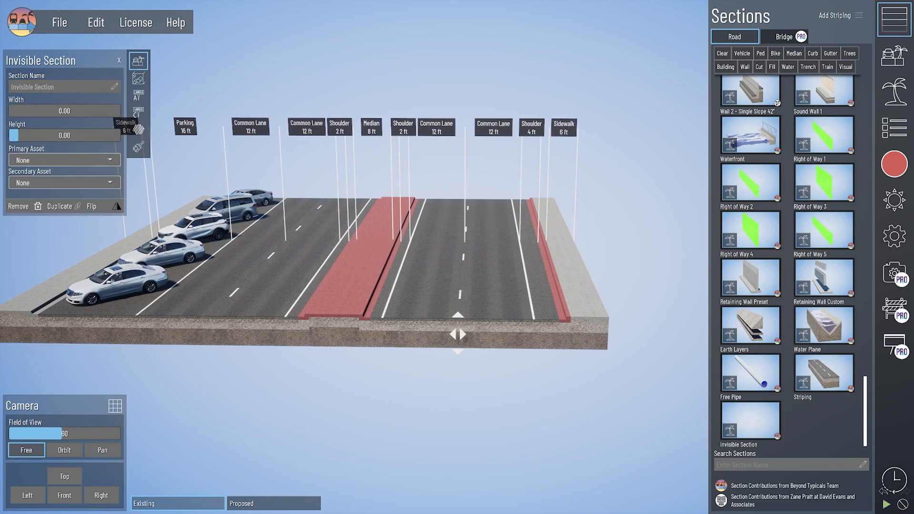
pyautogui.moveTo(29, 107); pyautogui.dragTo(102, 110)
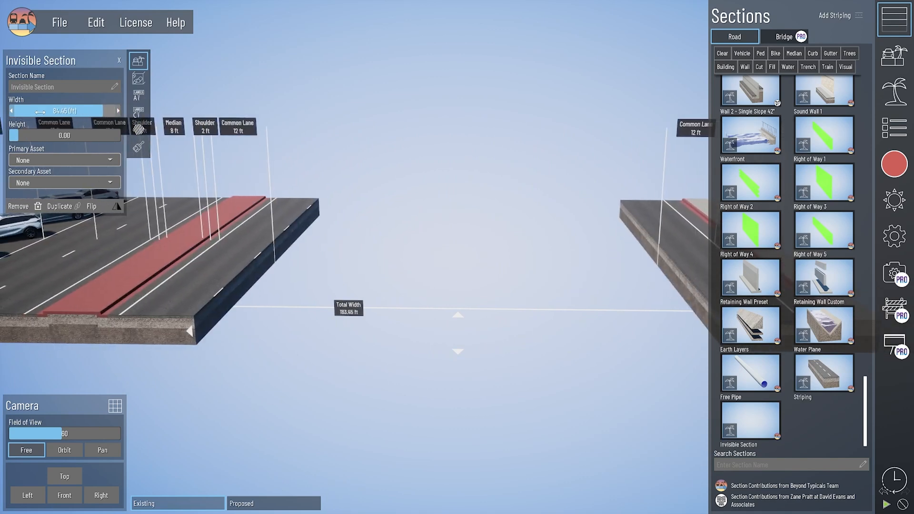
# Step: Open the Guardrail Options Invisible Sections example project without saving and examine the Invisible Section between options A and B
pyautogui.click(896, 98)
pyautogui.click(894, 56)
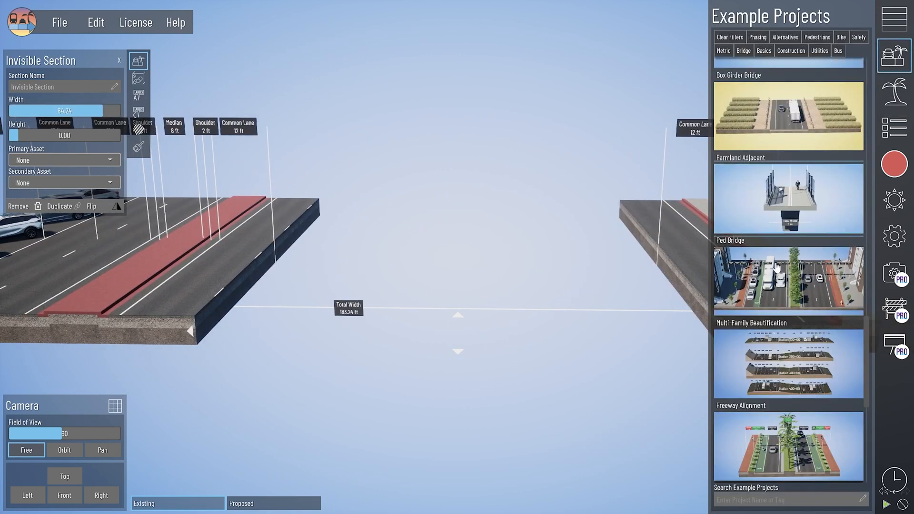
pyautogui.scroll(-5, 768, 295)
pyautogui.click(768, 295)
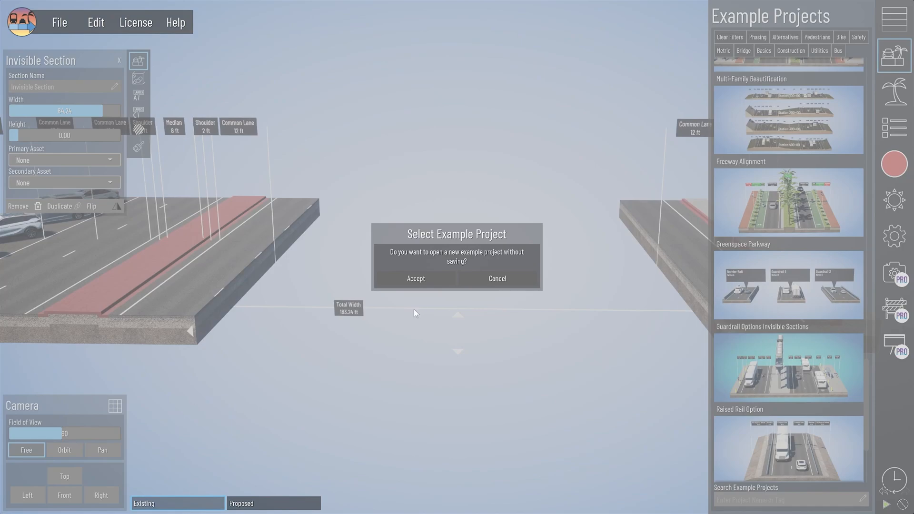
pyautogui.click(449, 277)
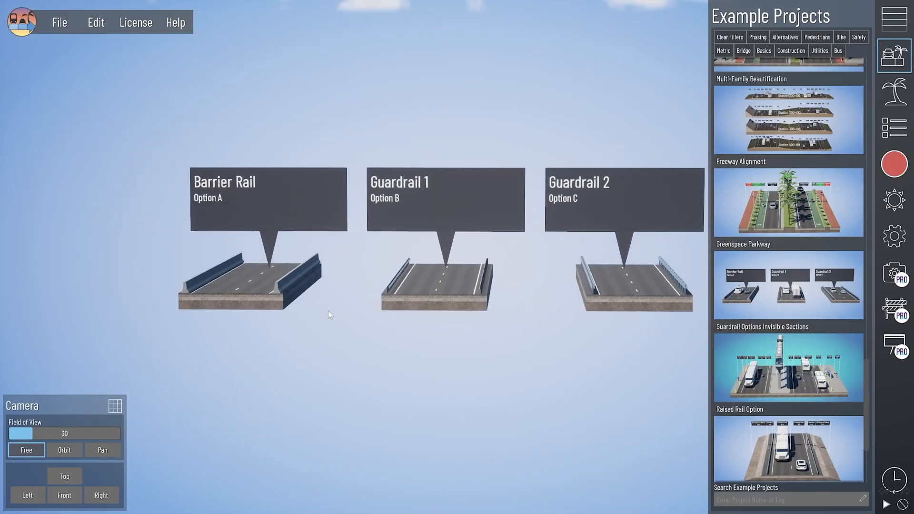
pyautogui.click(351, 292)
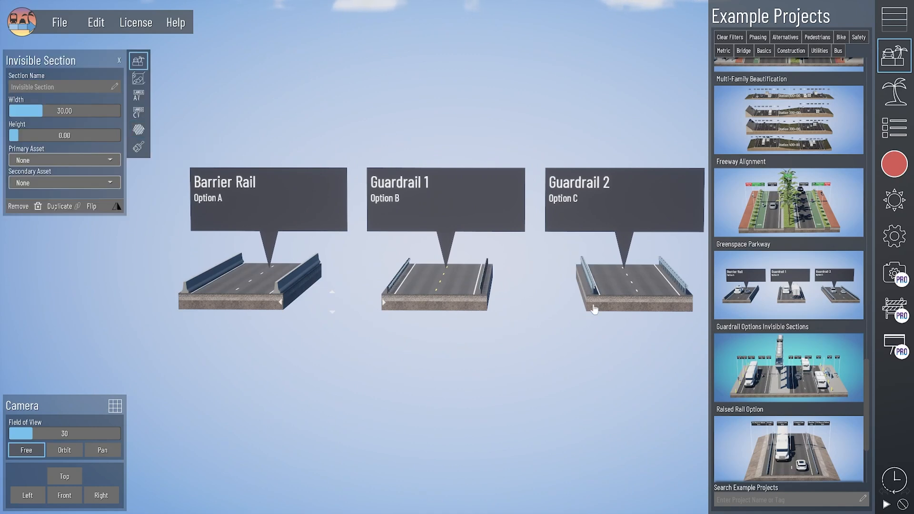
pyautogui.moveTo(218, 315); pyautogui.dragTo(262, 297, button='middle')
pyautogui.moveTo(597, 302); pyautogui.dragTo(549, 307, button='middle')
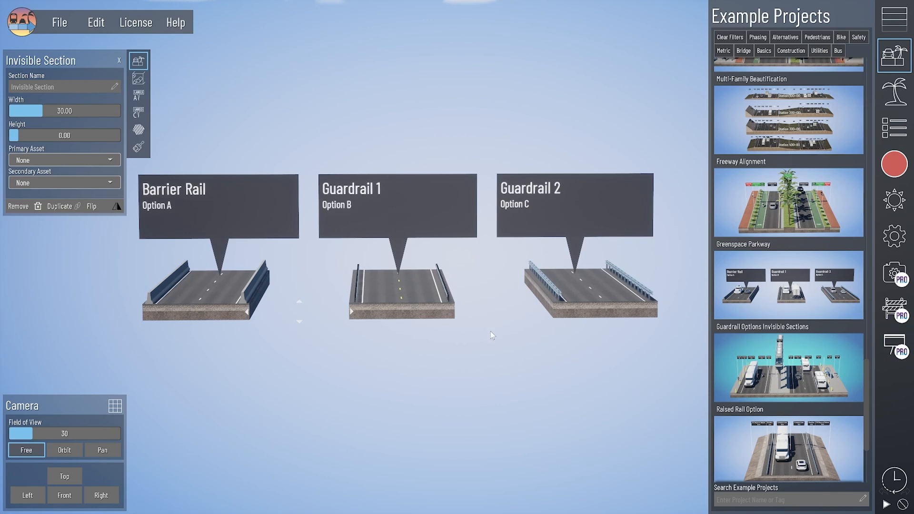
pyautogui.moveTo(505, 332); pyautogui.dragTo(495, 335, button='right')
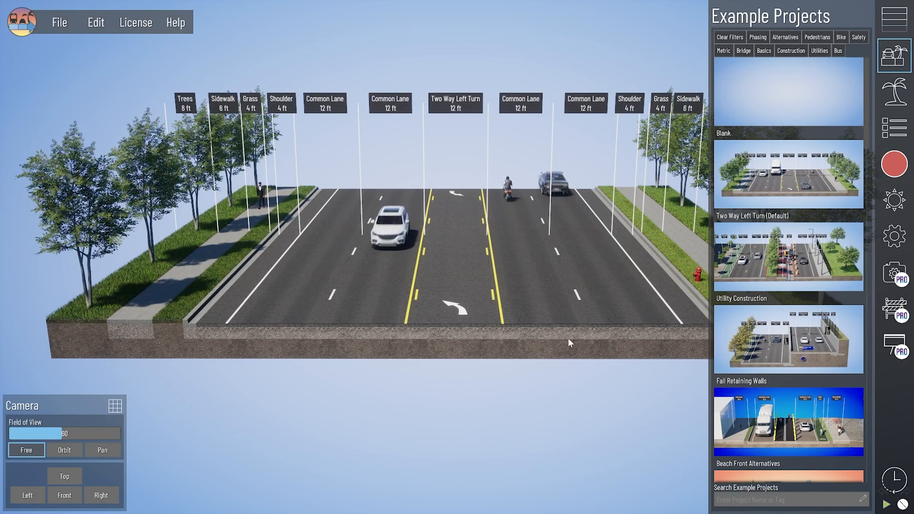
# Step: Delete the outermost 8 ft Trees section beyond the Sidewalk on the fire hydrant side of the road
pyautogui.moveTo(570, 343); pyautogui.dragTo(431, 355, button='middle')
pyautogui.moveTo(593, 269); pyautogui.dragTo(532, 266, button='middle')
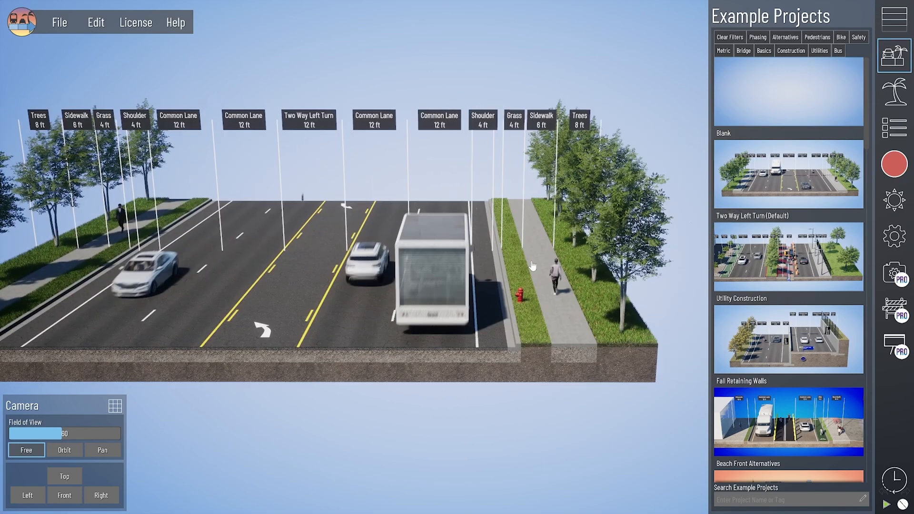
pyautogui.click(894, 21)
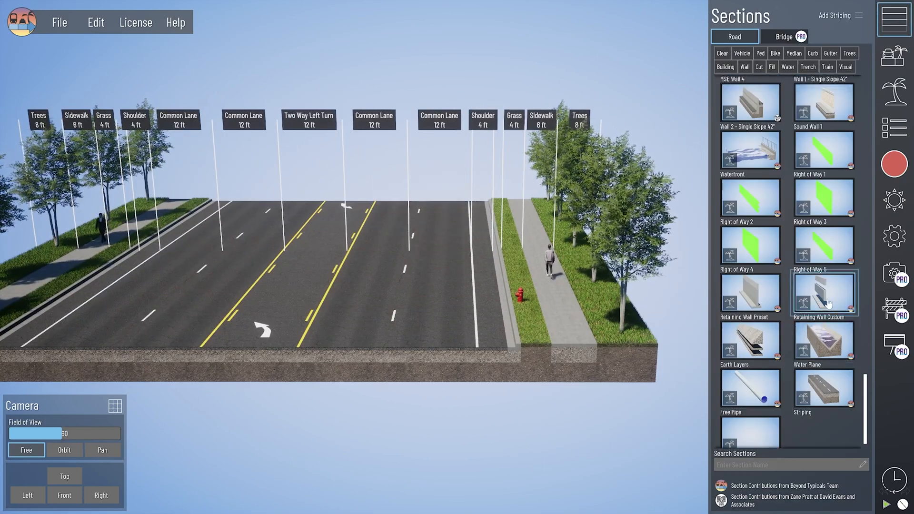
pyautogui.scroll(1, 828, 304)
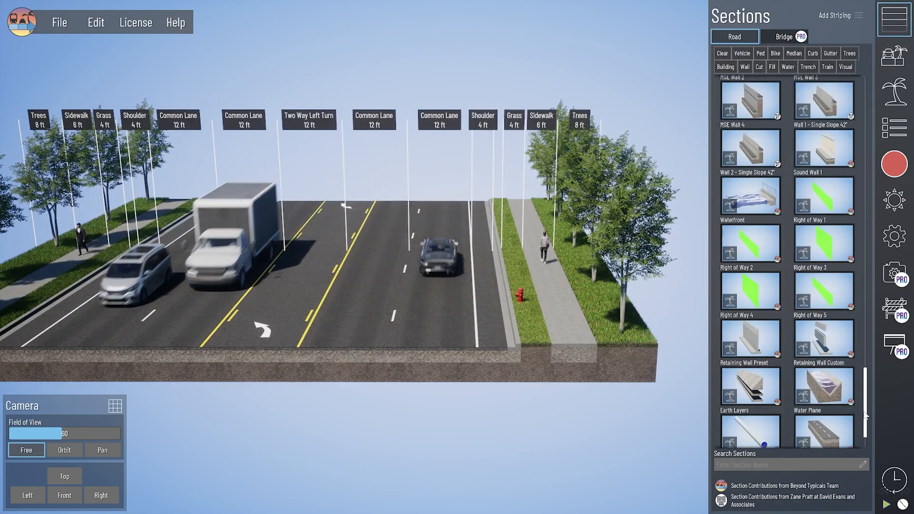
pyautogui.scroll(-2, 847, 439)
pyautogui.moveTo(611, 348); pyautogui.dragTo(561, 351, button='middle')
pyautogui.click(561, 352)
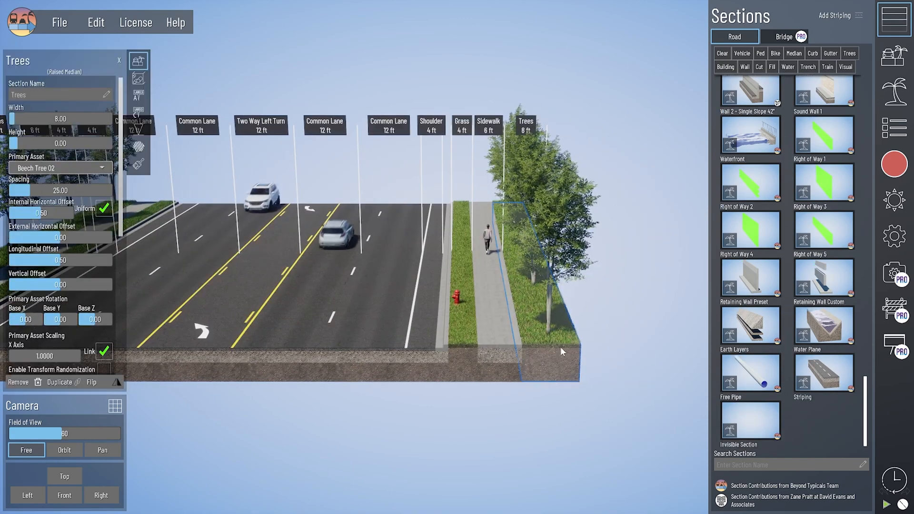
pyautogui.press('Delete')
# Step: Duplicate the Sidewalk beside the hydrant's grass strip and set the inner copy's width to 3 ft
pyautogui.scroll(3, 536, 365)
pyautogui.moveTo(572, 410); pyautogui.dragTo(463, 343, button='middle')
pyautogui.click(396, 326)
pyautogui.hotkey('ctrl', 'd')
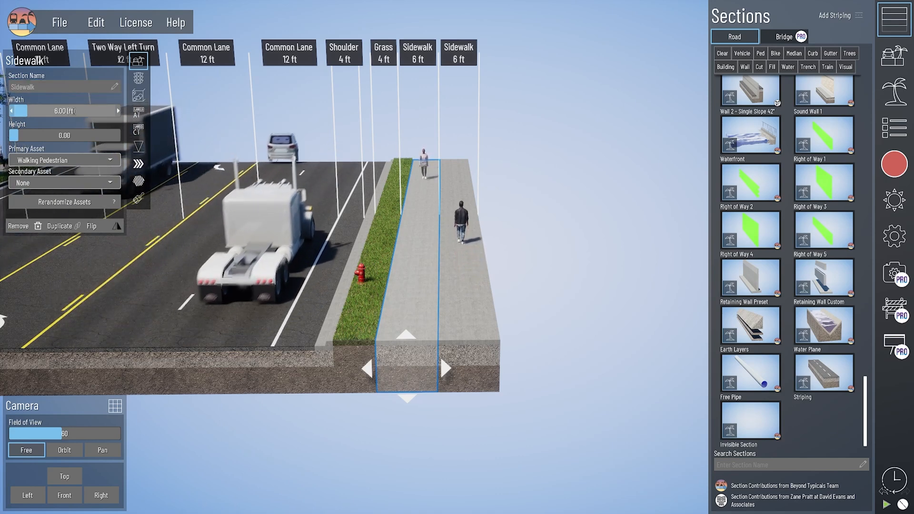
pyautogui.click(74, 111)
pyautogui.write('3')
pyautogui.press('Return')
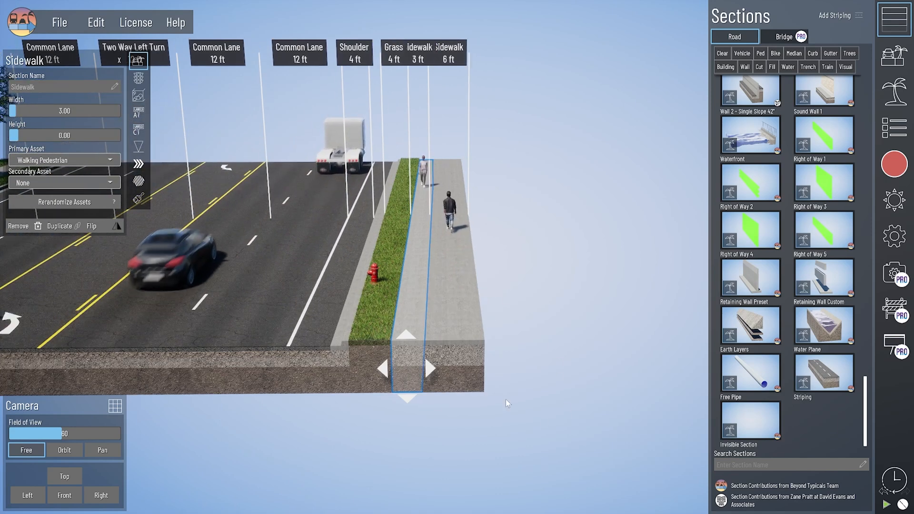
# Step: Set the outer Sidewalk's width to 3 ft
pyautogui.click(456, 353)
pyautogui.click(68, 111)
pyautogui.write('3')
pyautogui.press('Return')
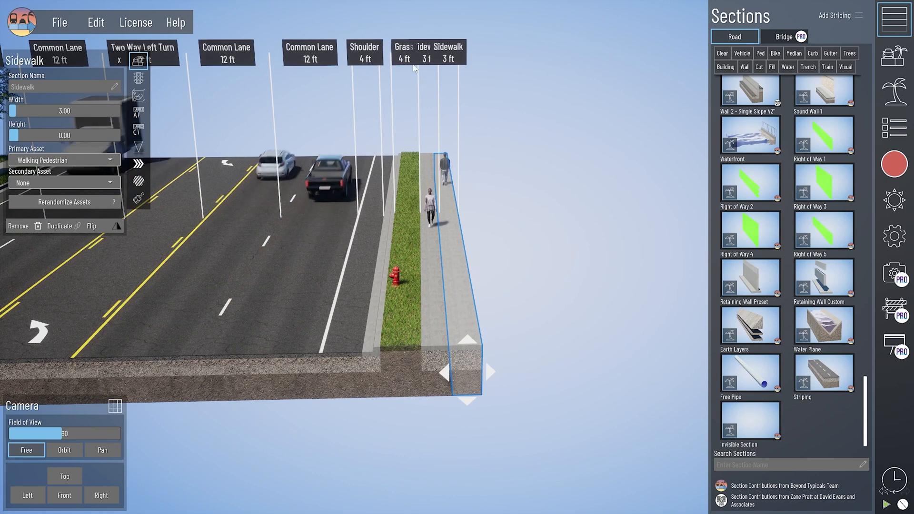
# Step: Turn off the vertical leader lines of both 3 ft Sidewalks and hide the outer Sidewalk's label
pyautogui.click(138, 112)
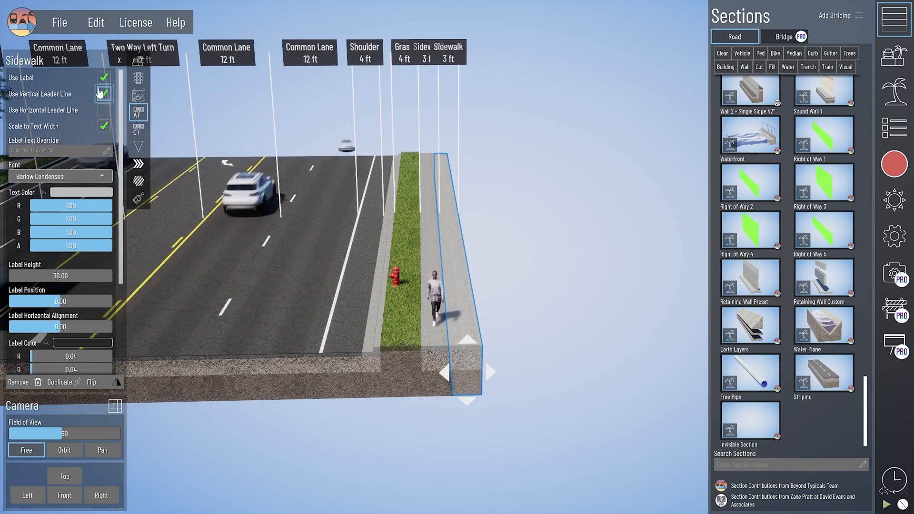
pyautogui.click(101, 94)
pyautogui.click(434, 361)
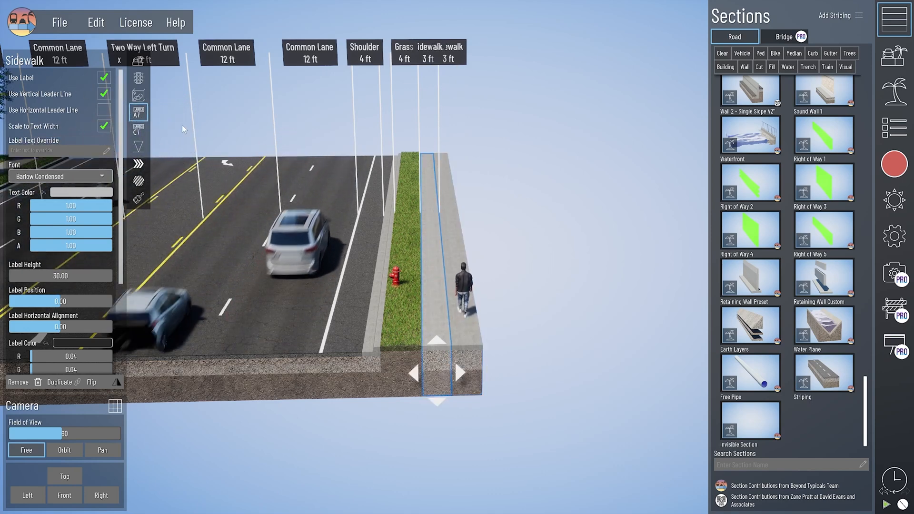
pyautogui.click(102, 95)
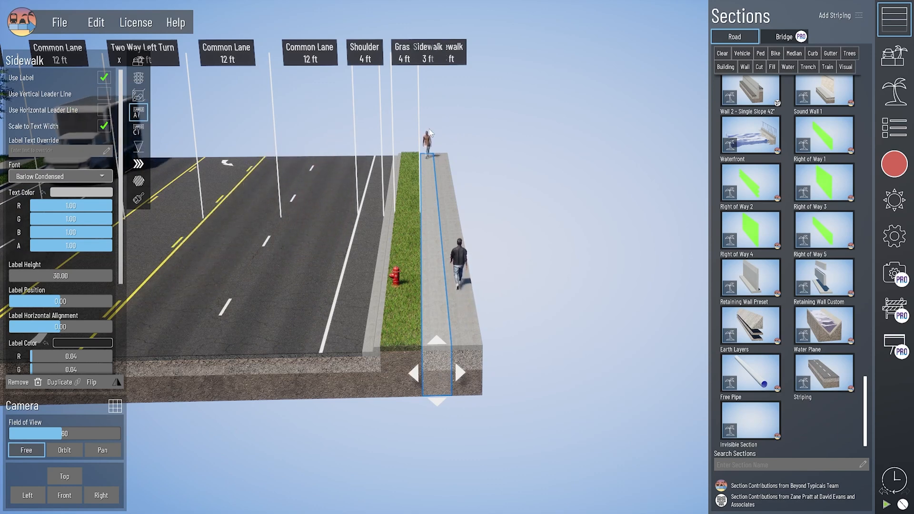
pyautogui.click(459, 295)
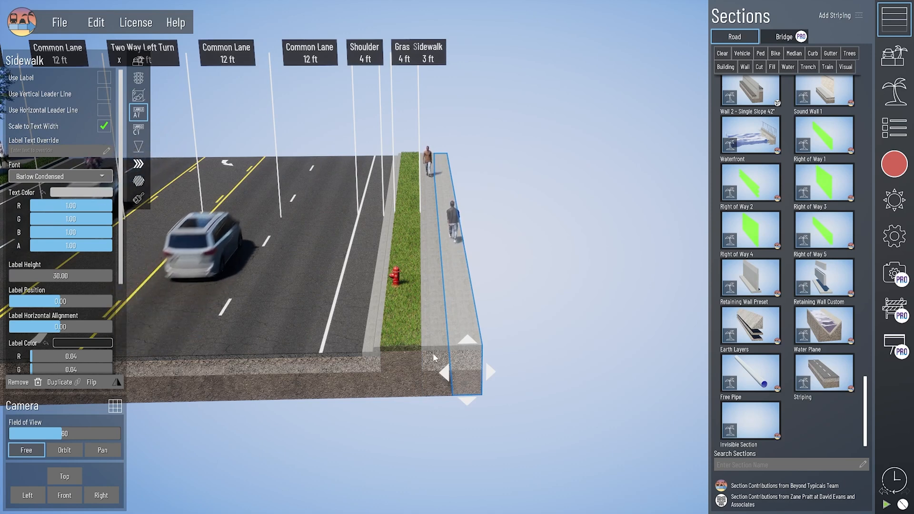
# Step: Set the inner Sidewalk label's horizontal alignment to 1.00 and override its dimension text with 6
pyautogui.click(432, 339)
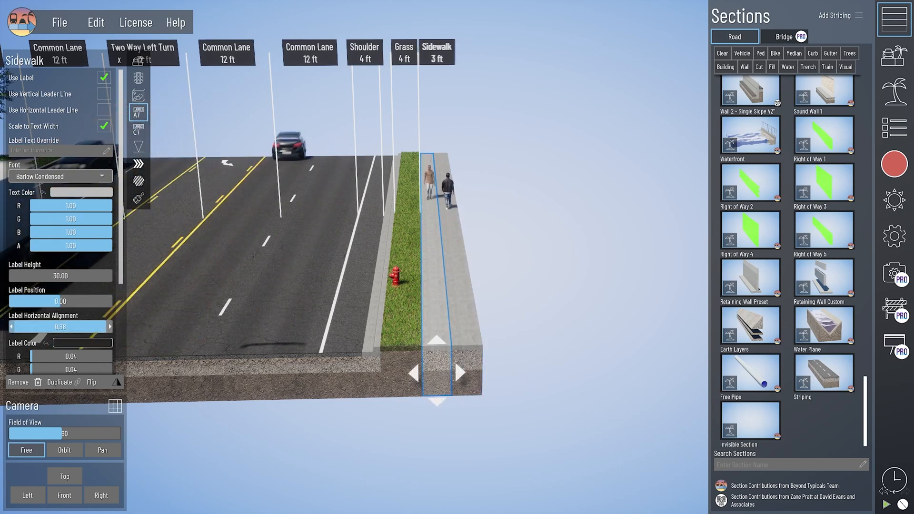
pyautogui.click(105, 327)
pyautogui.scroll(-3, 95, 281)
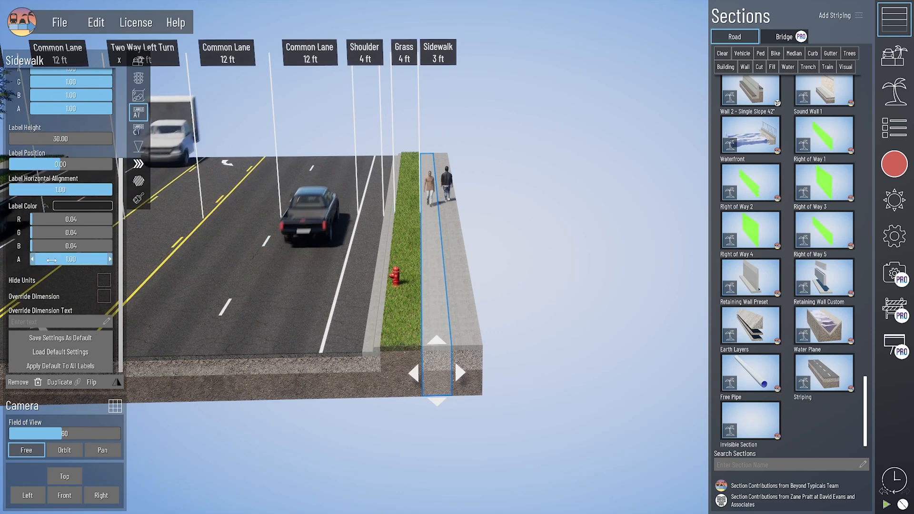
pyautogui.click(104, 295)
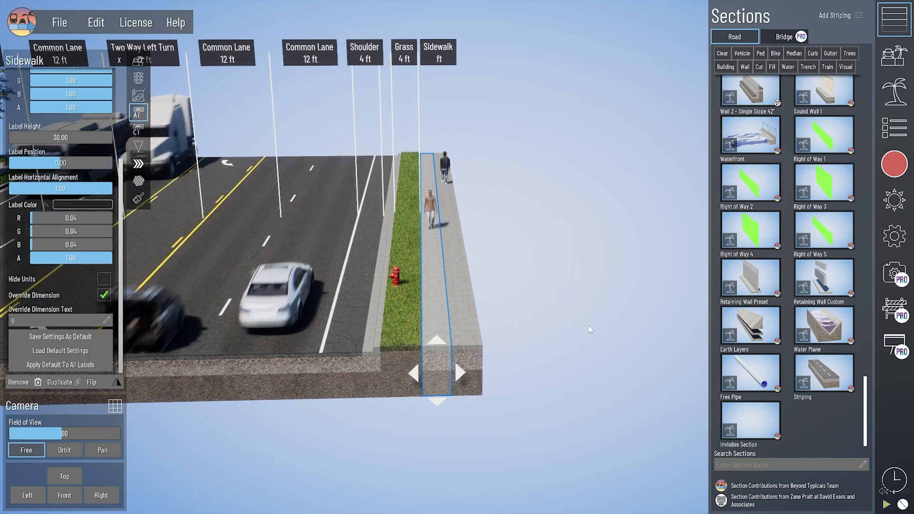
pyautogui.click(556, 361)
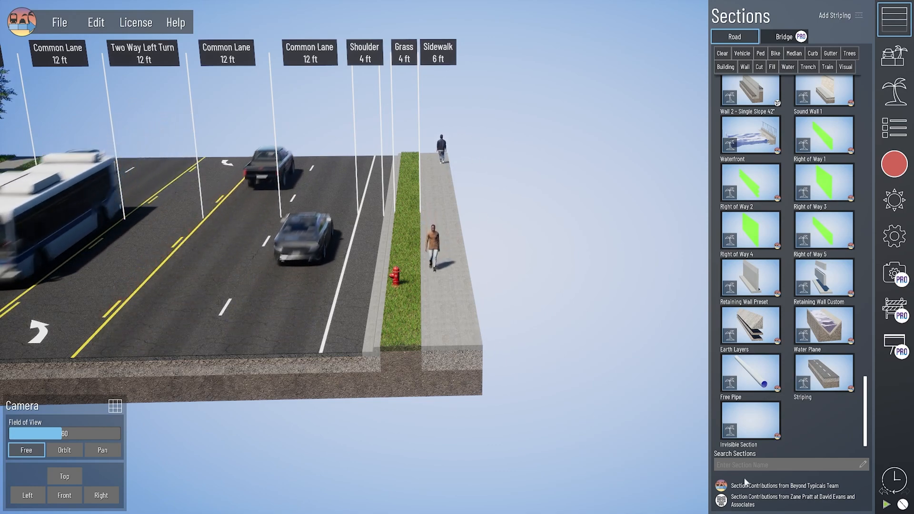
# Step: Add an Invisible Section at the outer edge of the Sidewalk and set its width to 0 ft
pyautogui.moveTo(756, 425); pyautogui.dragTo(470, 317)
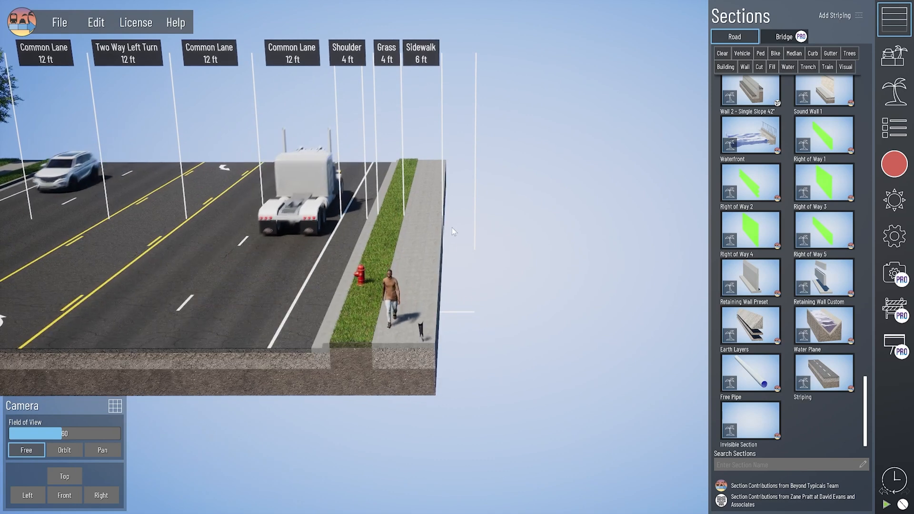
pyautogui.click(461, 268)
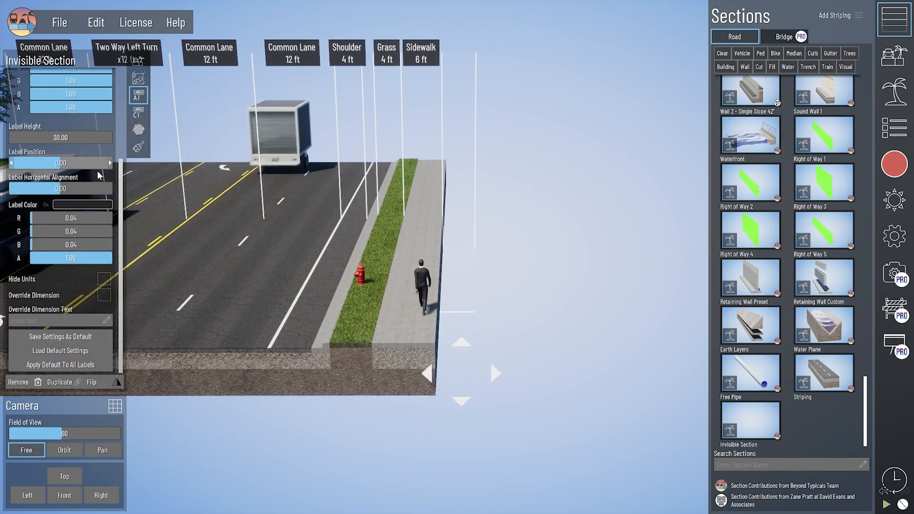
pyautogui.scroll(5, 120, 179)
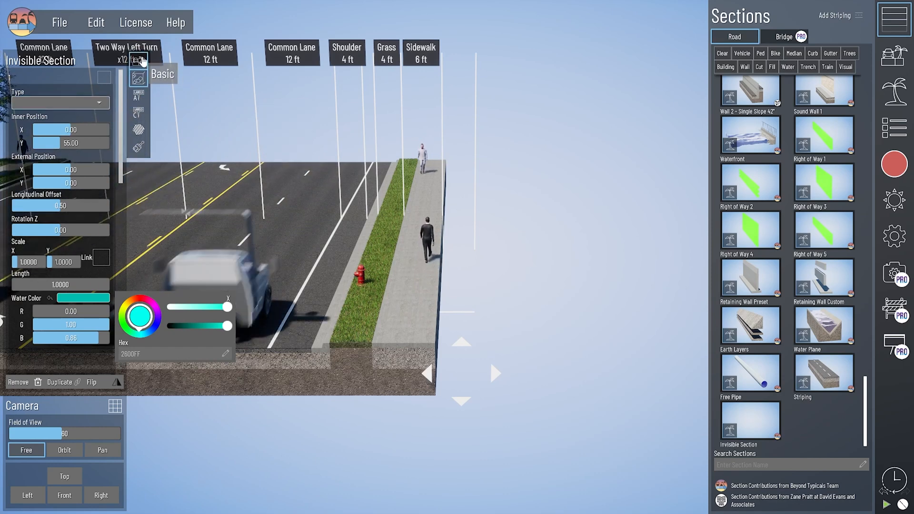
pyautogui.click(137, 60)
pyautogui.click(72, 110)
pyautogui.write('0')
pyautogui.press('Return')
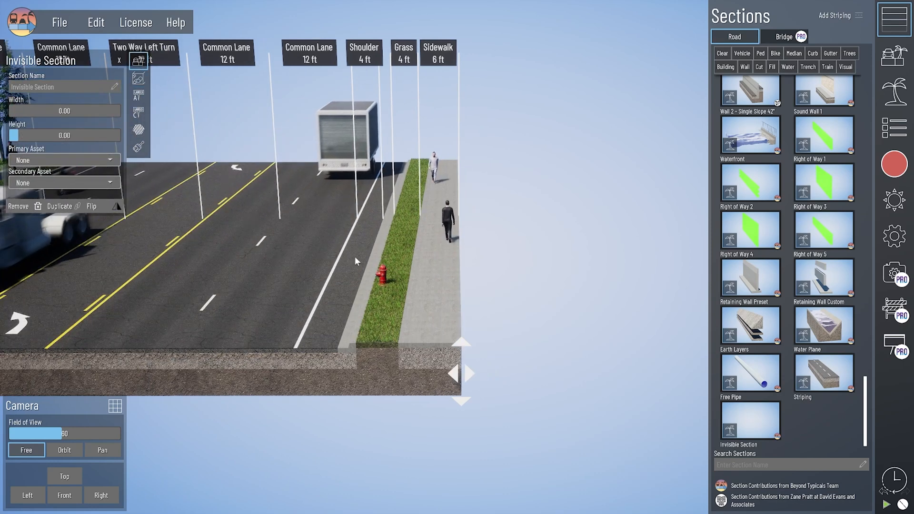
# Step: Set the Secondary Asset of the Sidewalk next to the curb to Tree Grate 1
pyautogui.moveTo(452, 195); pyautogui.dragTo(489, 189, button='middle')
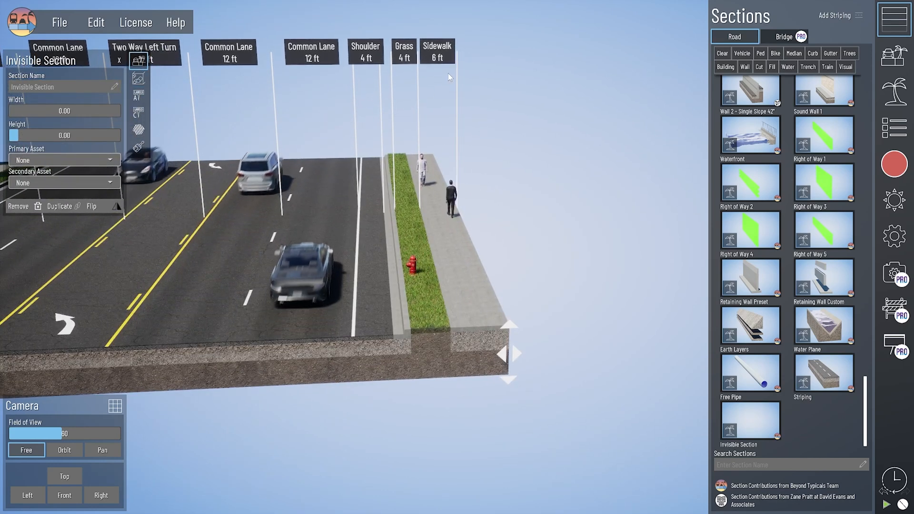
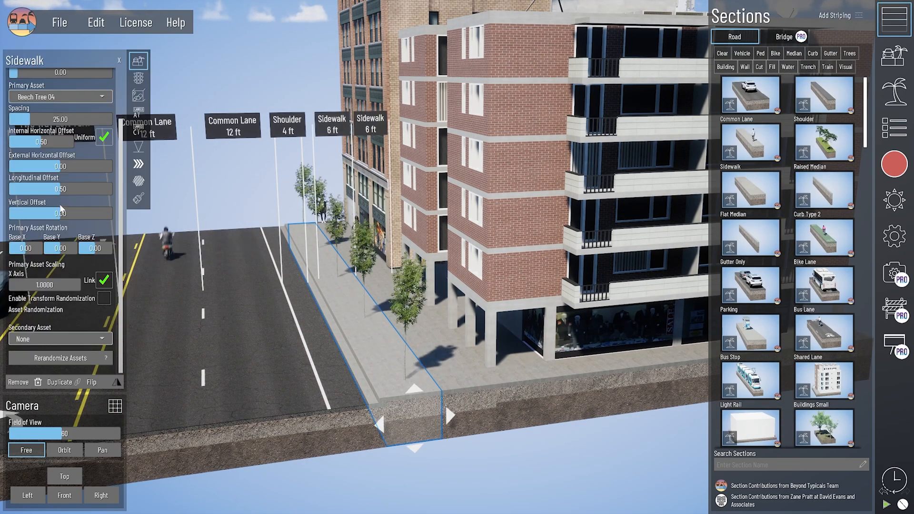
pyautogui.click(60, 338)
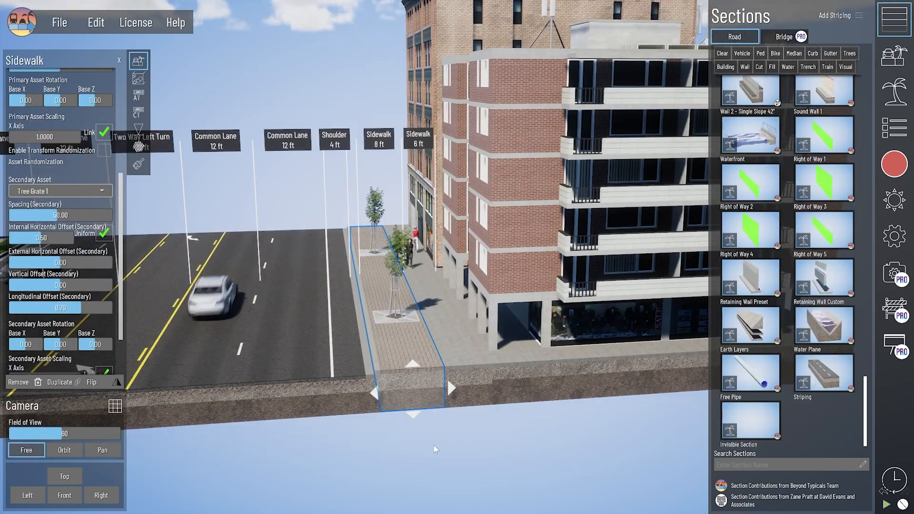
pyautogui.click(417, 428)
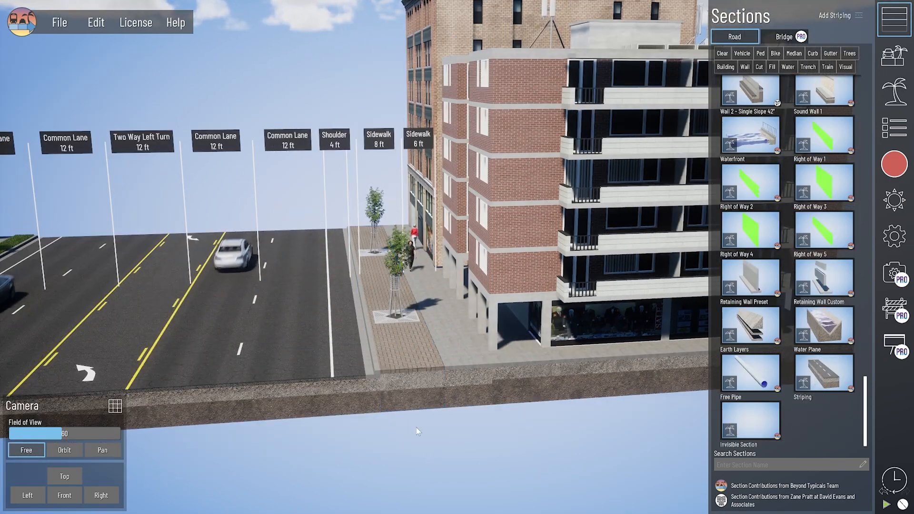
pyautogui.moveTo(412, 412); pyautogui.dragTo(421, 392, button='middle')
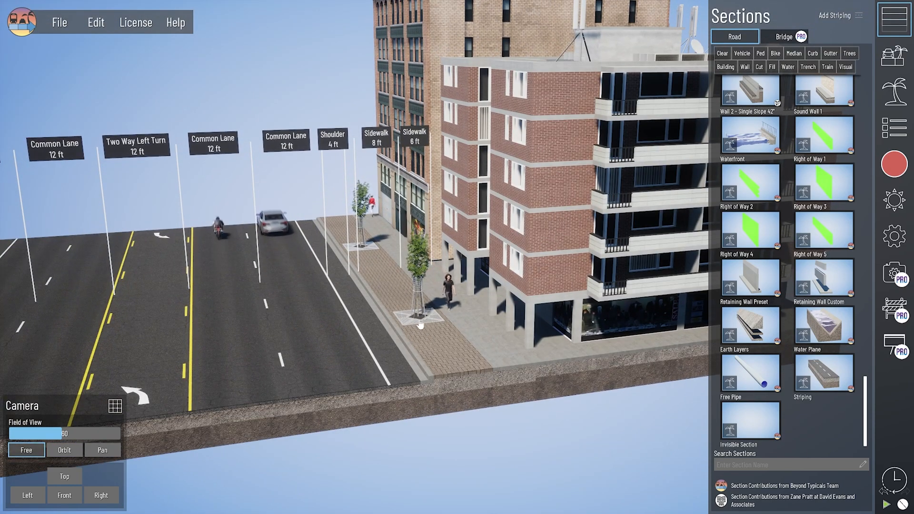
pyautogui.moveTo(428, 382); pyautogui.dragTo(423, 381, button='middle')
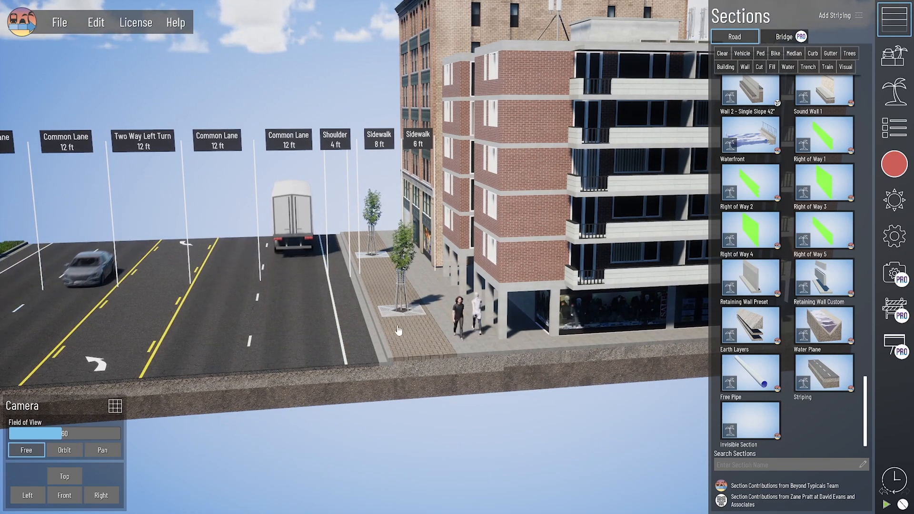
# Step: Add an Invisible Section between the 8 ft Sidewalk and the 6 ft Sidewalk
pyautogui.click(750, 436)
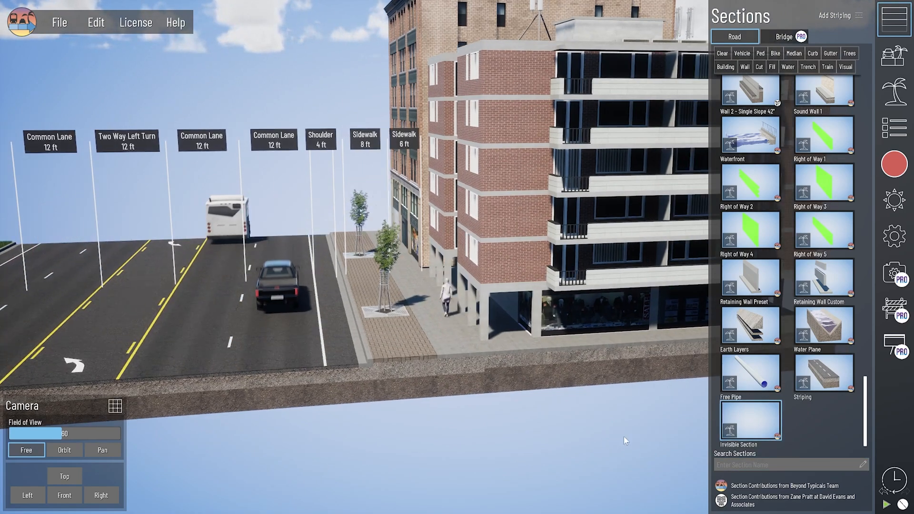
pyautogui.moveTo(442, 432); pyautogui.dragTo(407, 408, button='middle')
pyautogui.click(407, 385)
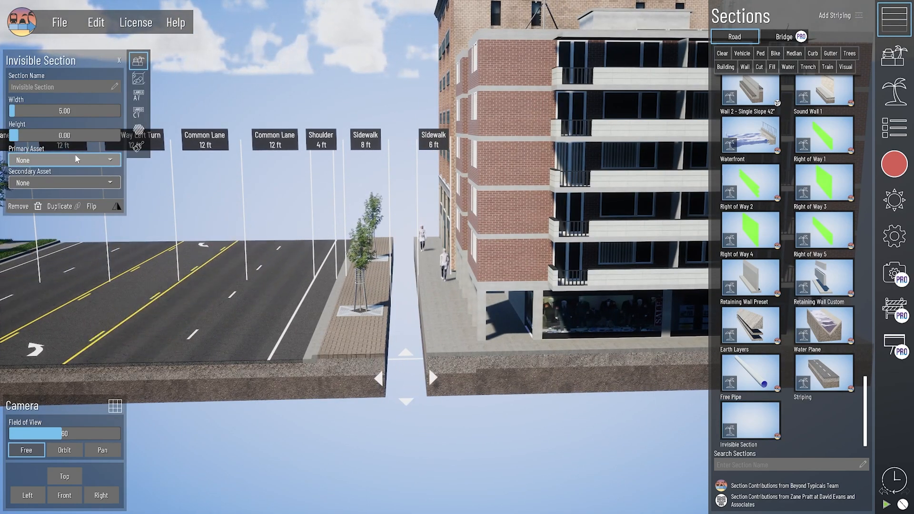
# Step: Customize the Invisible Section's available assets and enable Street Light 5
pyautogui.click(63, 162)
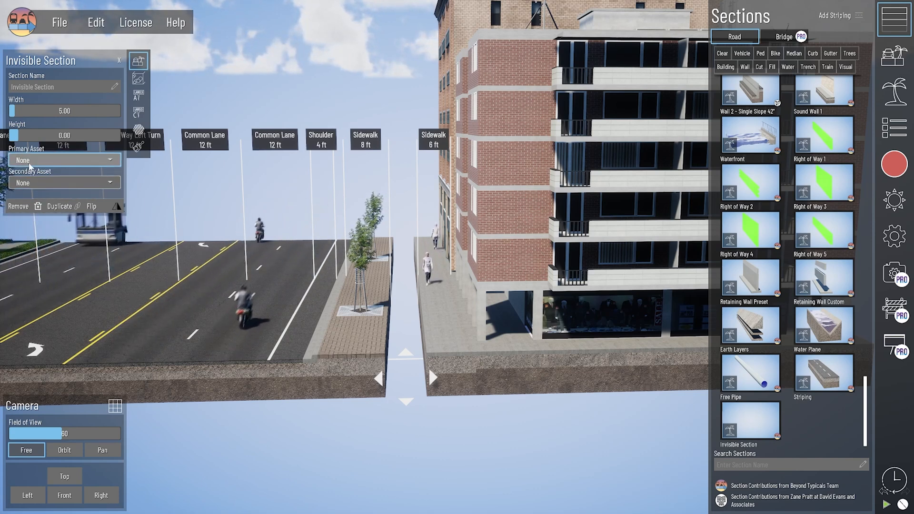
pyautogui.click(730, 431)
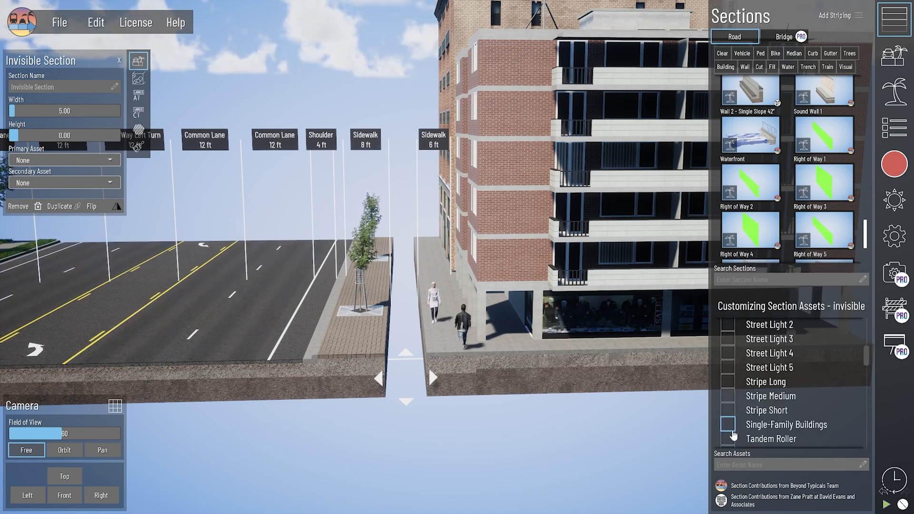
pyautogui.scroll(-3, 771, 362)
pyautogui.scroll(4, 756, 367)
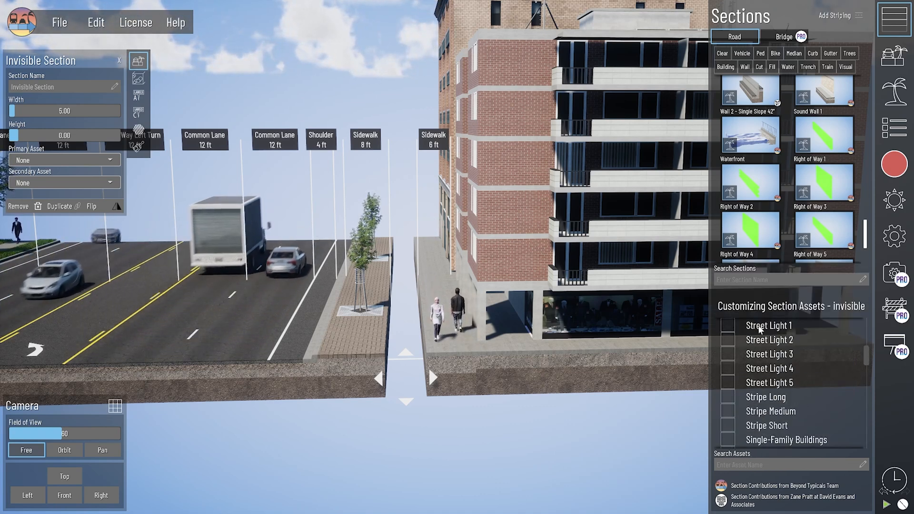
pyautogui.scroll(-3, 749, 383)
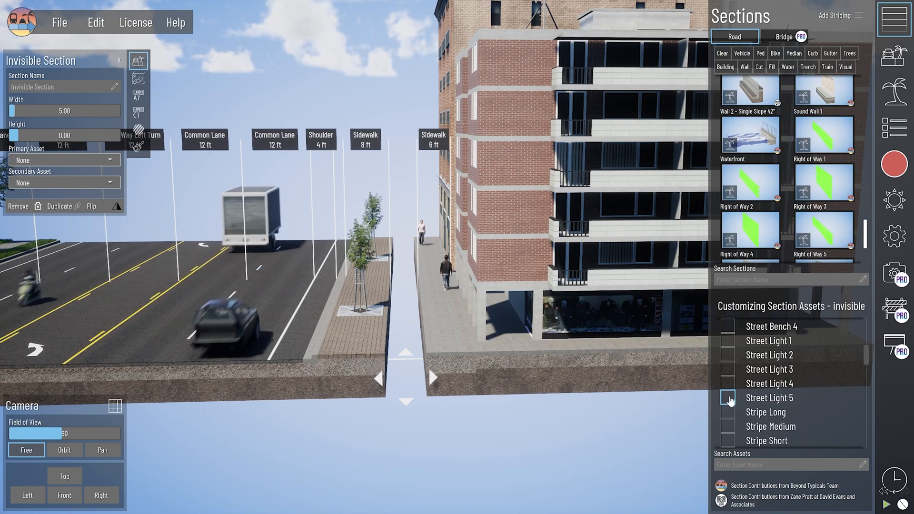
pyautogui.scroll(-1, 780, 417)
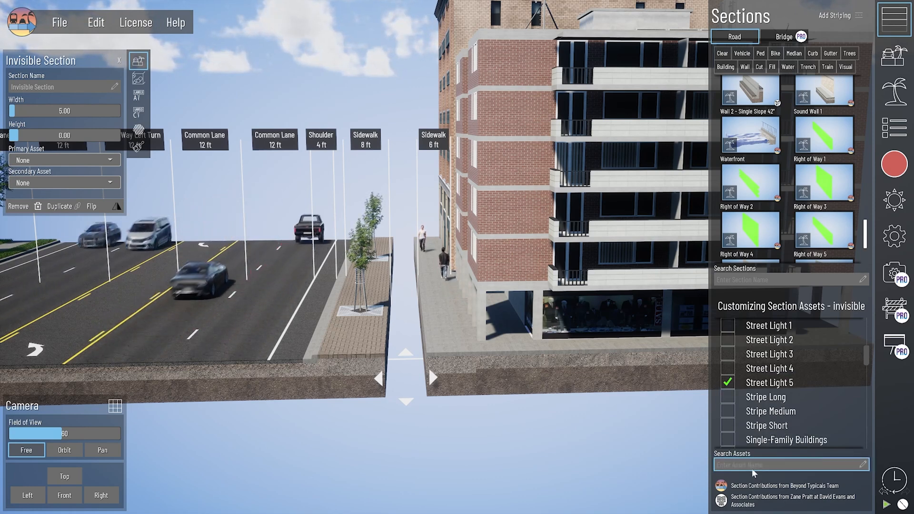
# Step: Search the section assets for "plant" and enable Plant Pot 1 for the Invisible Section
pyautogui.click(754, 464)
pyautogui.write('plant')
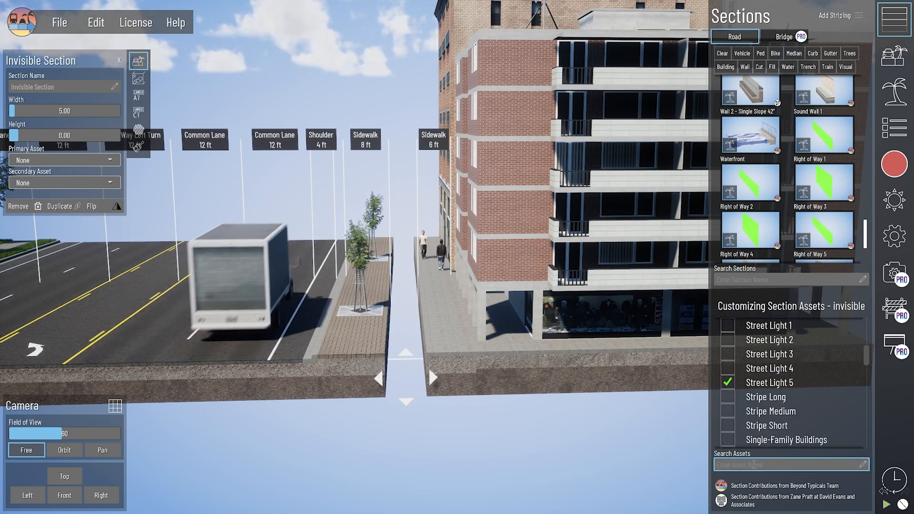
pyautogui.press('Return')
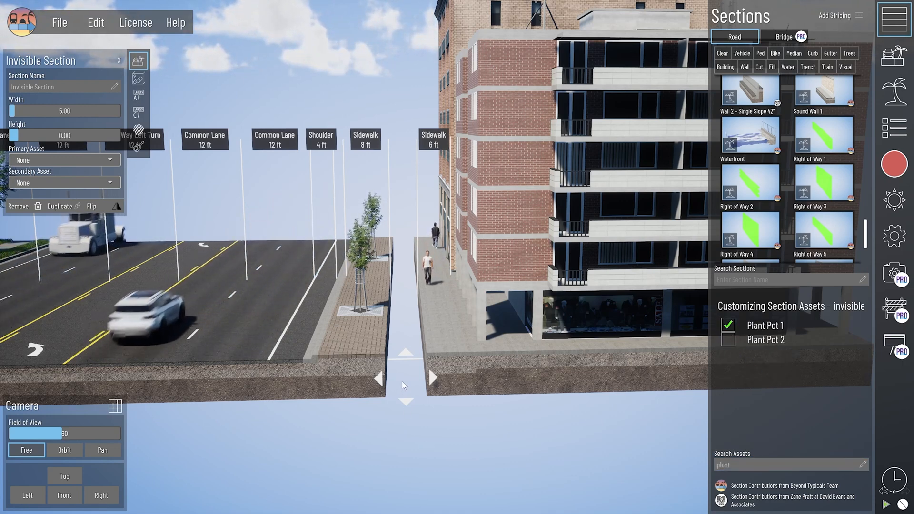
# Step: Assign Street Light 5 as the Invisible Section's Primary Asset and Plant Pot 1 as its Secondary Asset
pyautogui.moveTo(417, 472); pyautogui.dragTo(428, 462, button='right')
pyautogui.click(50, 162)
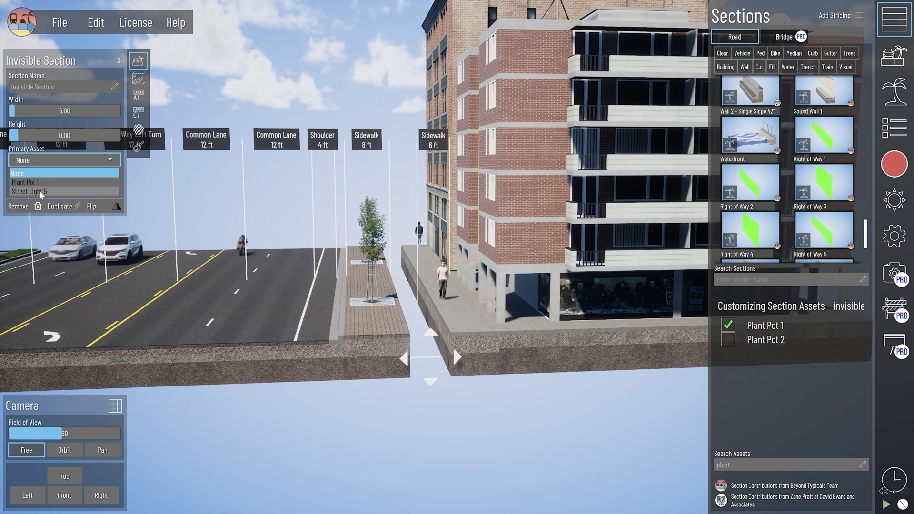
pyautogui.click(43, 192)
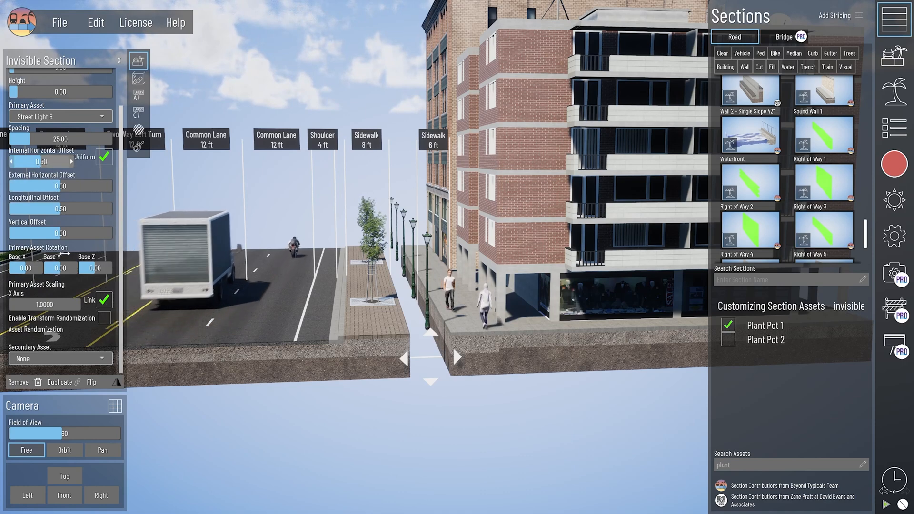
pyautogui.click(55, 356)
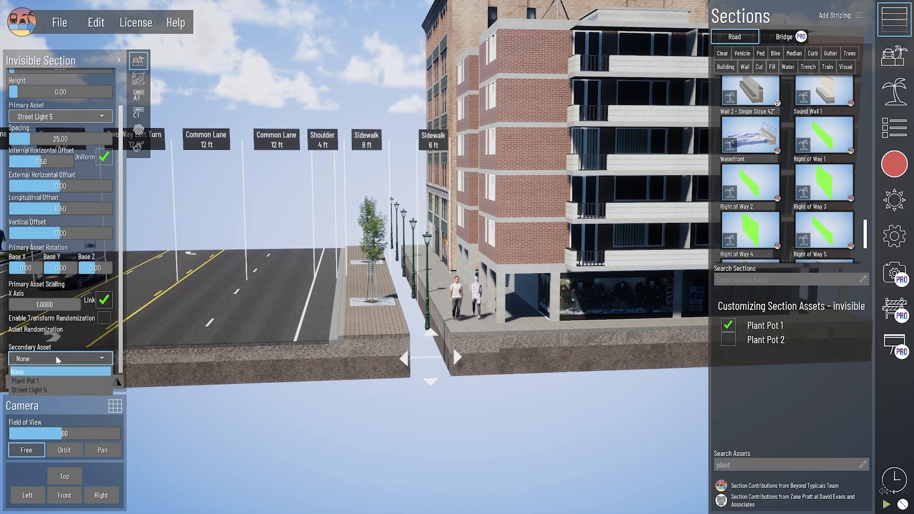
pyautogui.click(50, 383)
# Step: Set the spacing of both the street lights and plant pots to 50 and the Invisible Section's width to 0 ft
pyautogui.scroll(5, 55, 203)
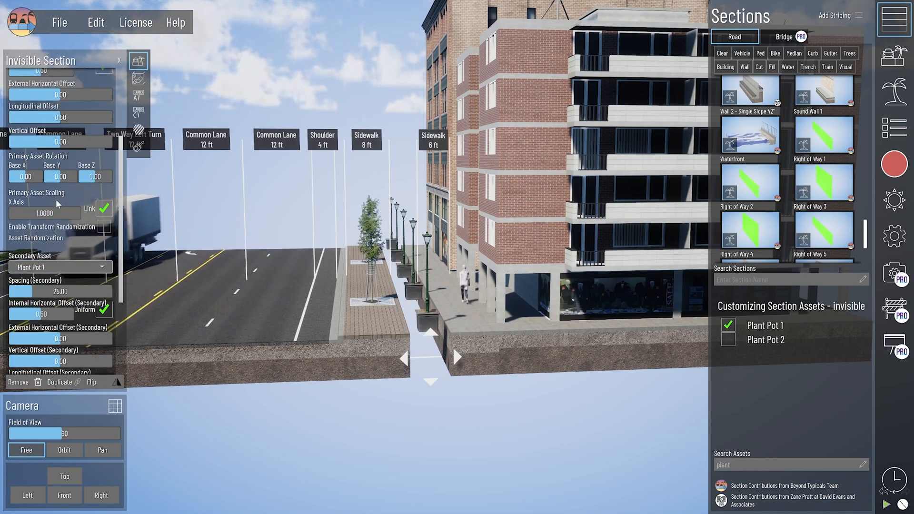
pyautogui.click(58, 123)
pyautogui.write('50')
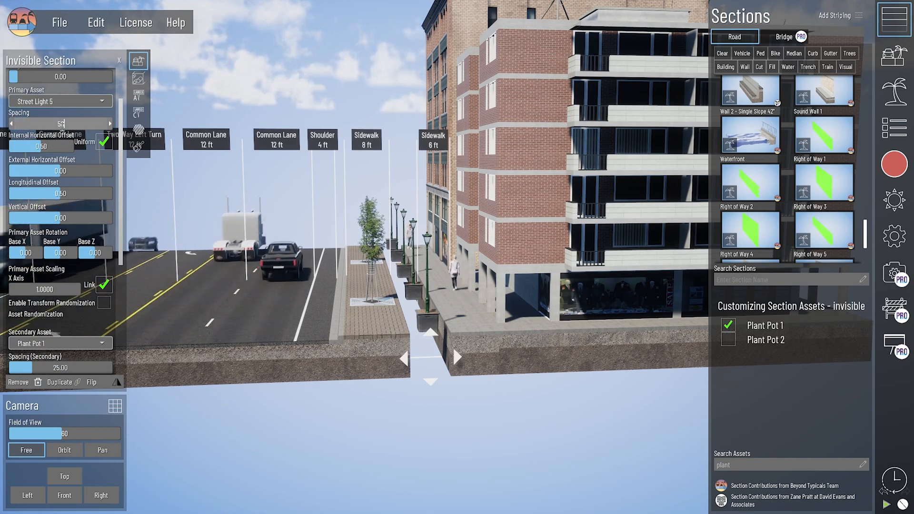
pyautogui.scroll(-3, 52, 238)
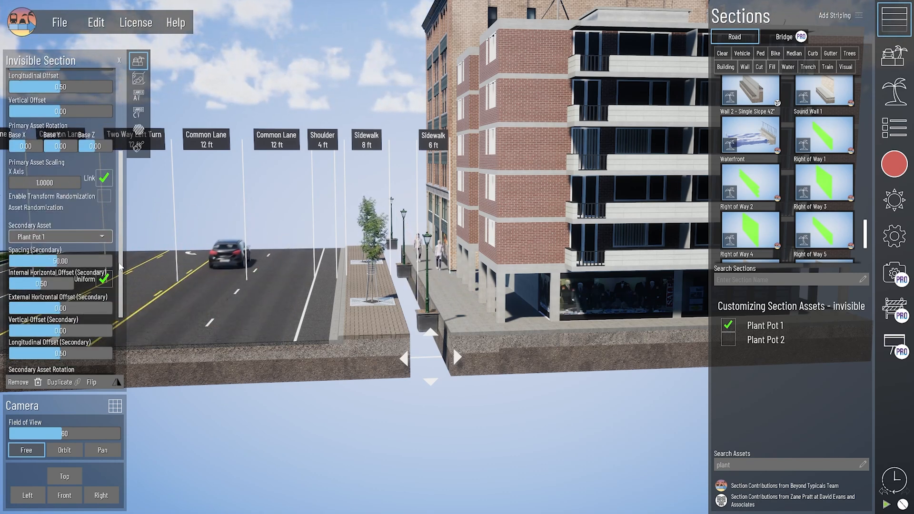
pyautogui.scroll(5, 81, 156)
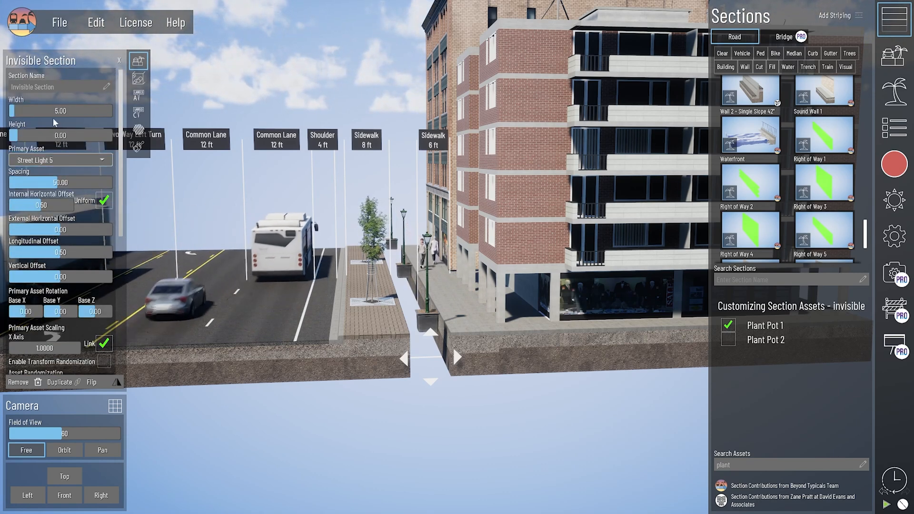
pyautogui.press('Return')
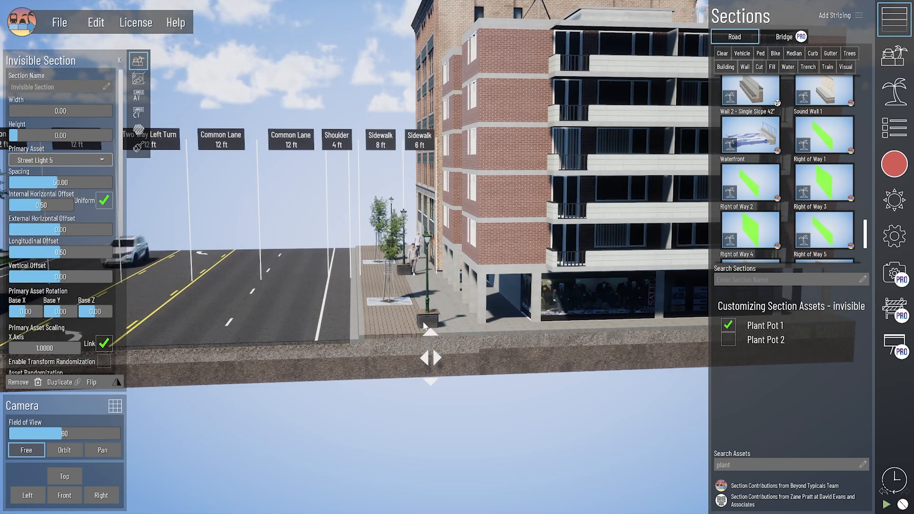
# Step: Shift the street lights and plant pots toward the road, setting the plant pots' External Horizontal Offset to -4 ft
pyautogui.moveTo(420, 341); pyautogui.dragTo(387, 370, button='right')
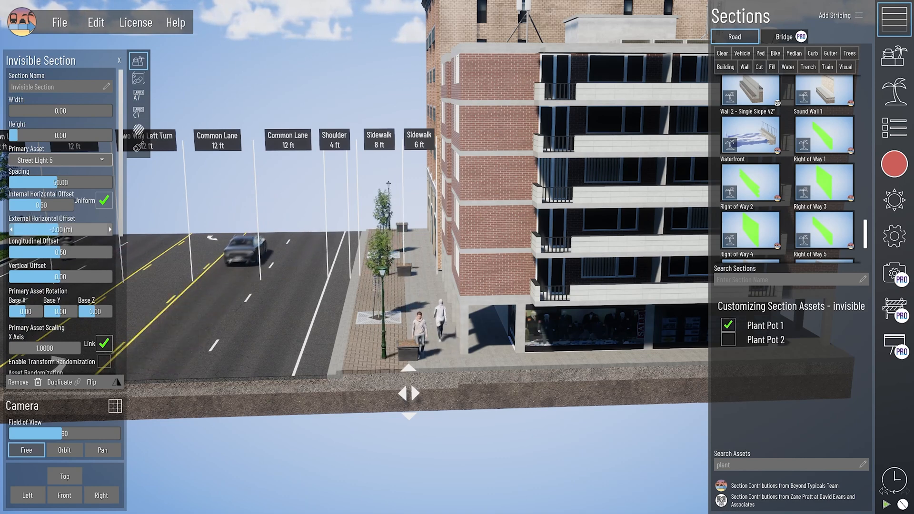
pyautogui.scroll(-8, 63, 247)
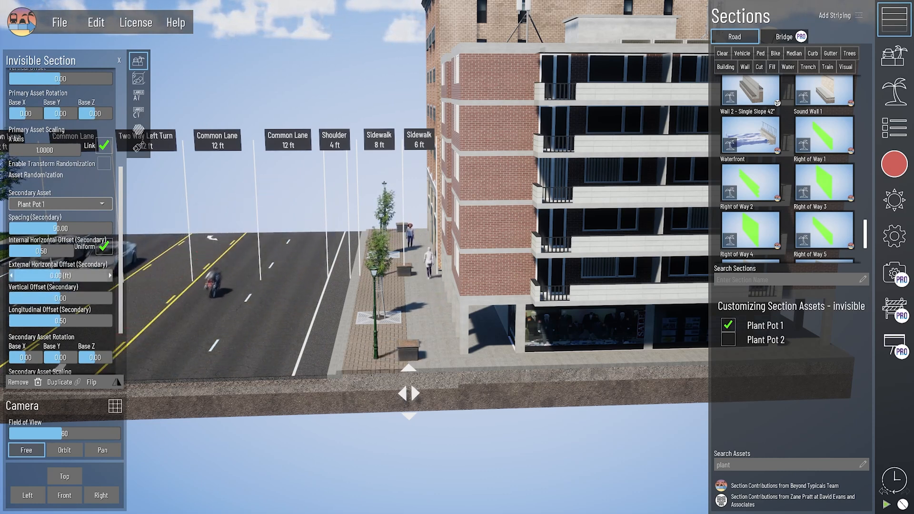
pyautogui.moveTo(61, 276); pyautogui.dragTo(58, 275)
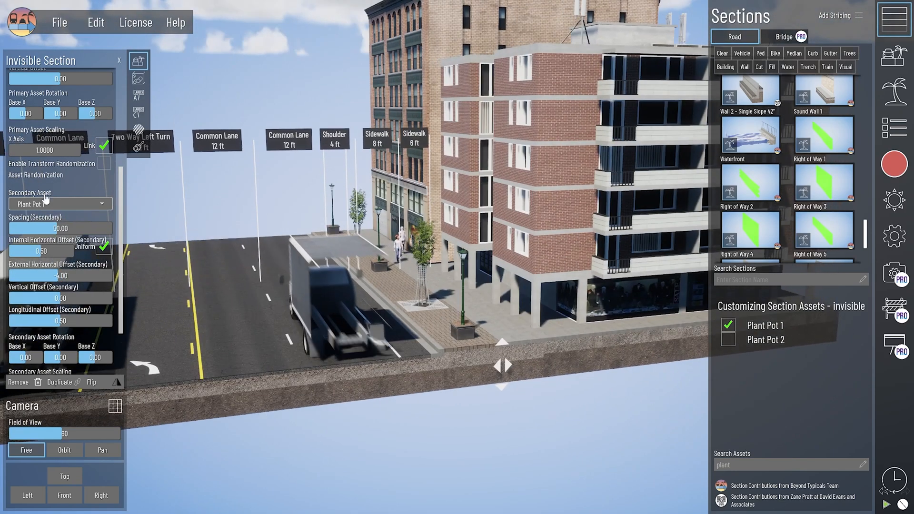
pyautogui.scroll(5, 48, 197)
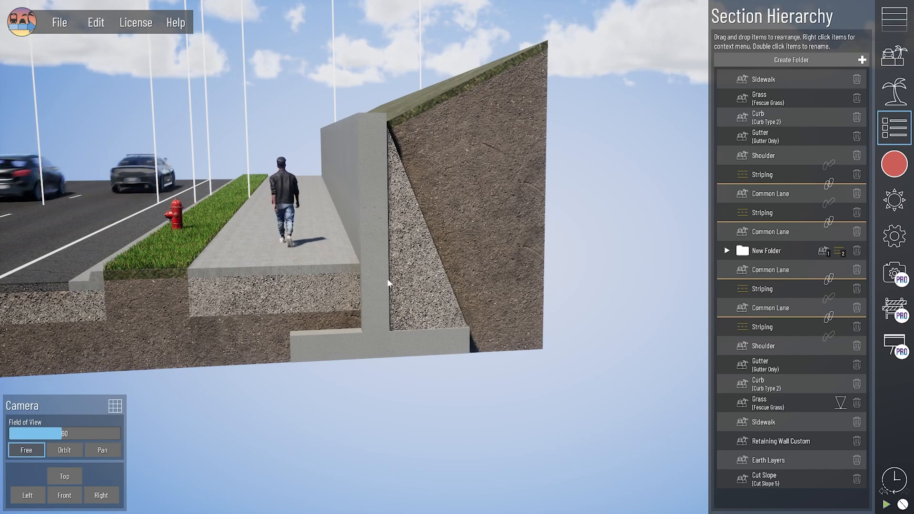
# Step: Select the 10 ft Sidewalk beside the retaining wall and examine where it meets the wall and its footing
pyautogui.click(335, 272)
pyautogui.click(142, 66)
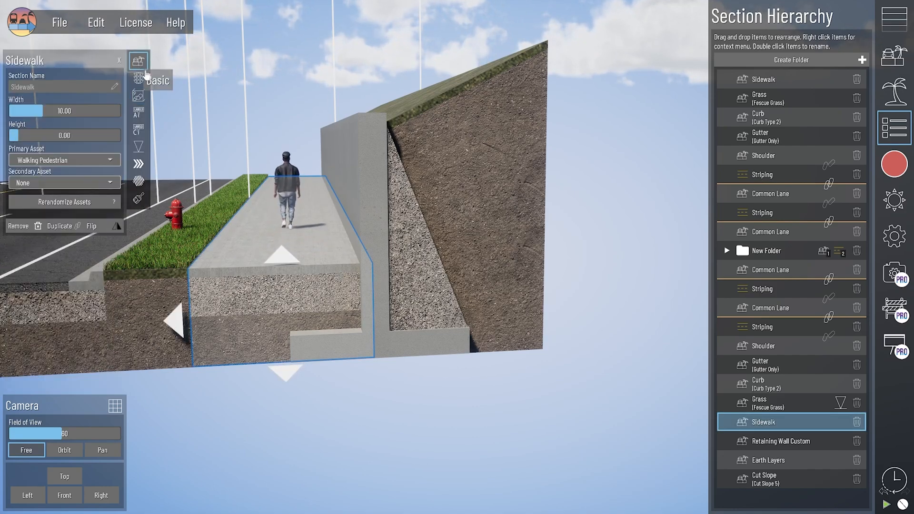
pyautogui.moveTo(302, 202); pyautogui.dragTo(308, 257, button='middle')
pyautogui.moveTo(402, 259); pyautogui.dragTo(430, 326, button='middle')
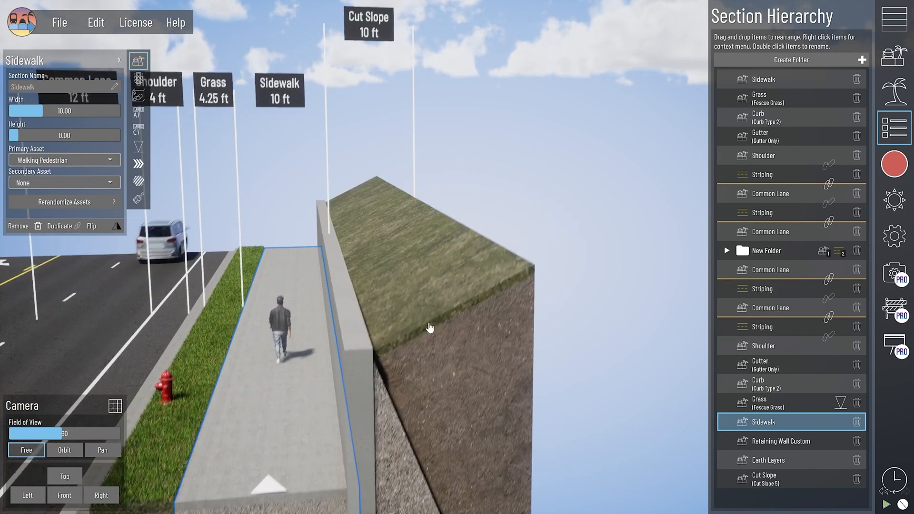
pyautogui.moveTo(399, 378); pyautogui.dragTo(406, 328, button='middle')
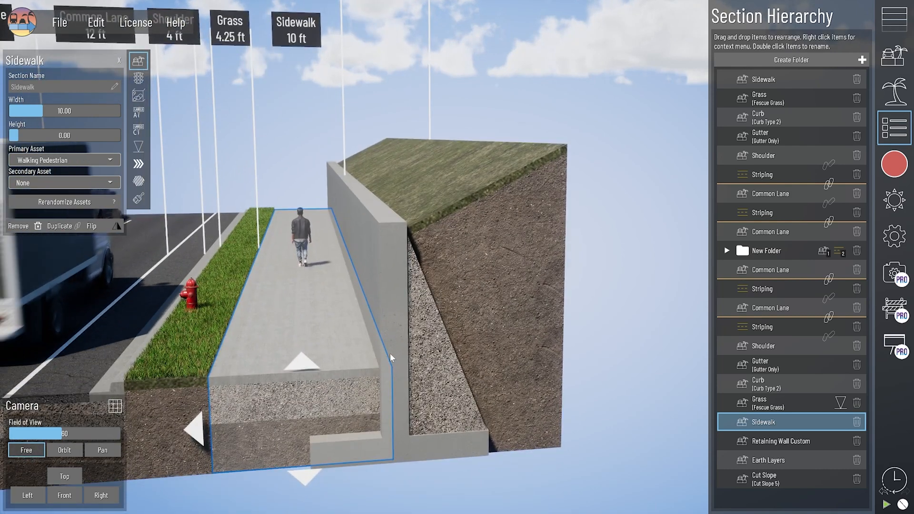
# Step: Disable component 2, the Stem_12feet_by_18inches, of the Retaining Wall Custom section beside the Sidewalk
pyautogui.click(384, 382)
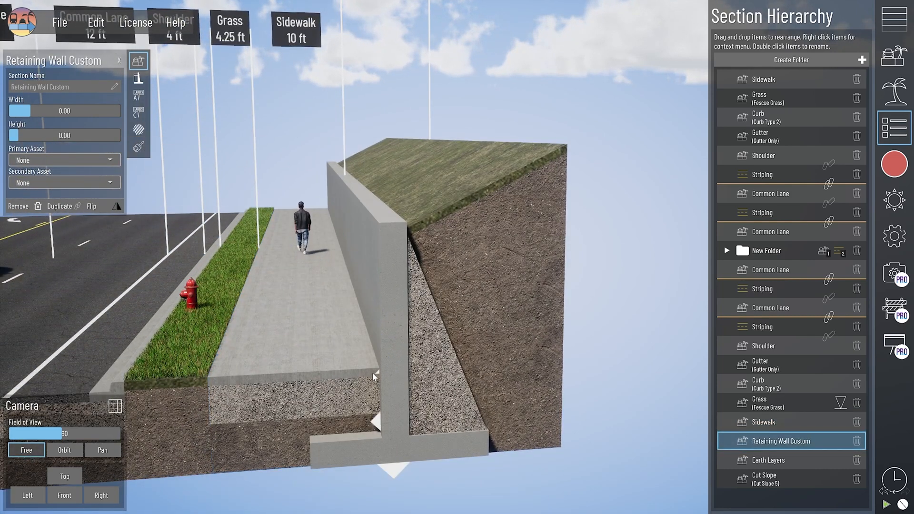
pyautogui.click(138, 78)
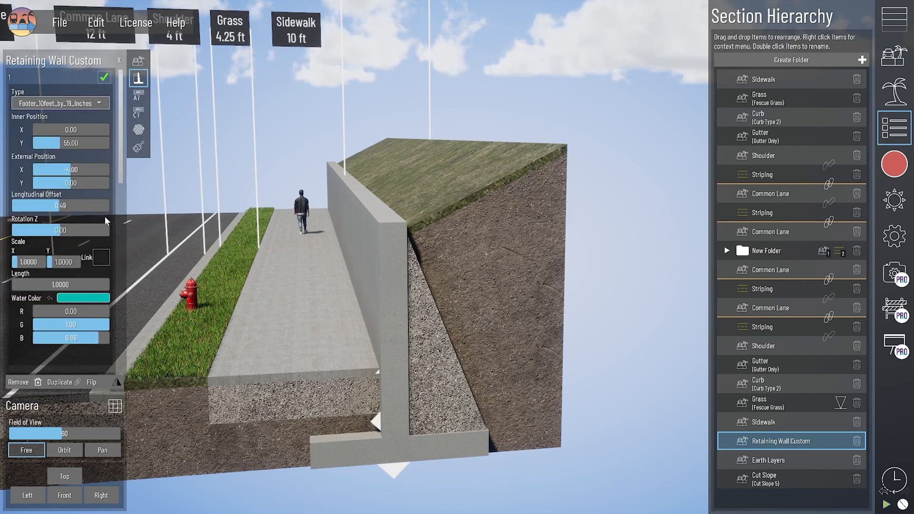
pyautogui.scroll(-4, 106, 220)
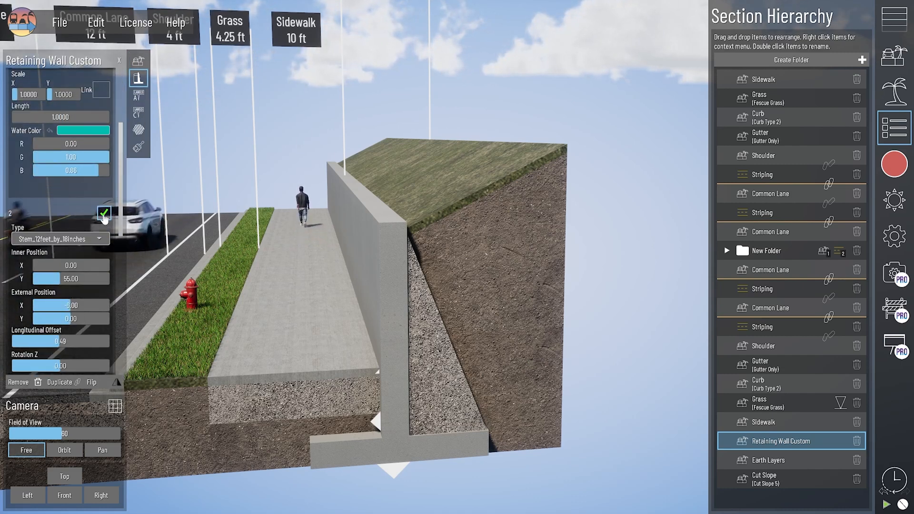
pyautogui.click(104, 213)
pyautogui.scroll(2, 331, 364)
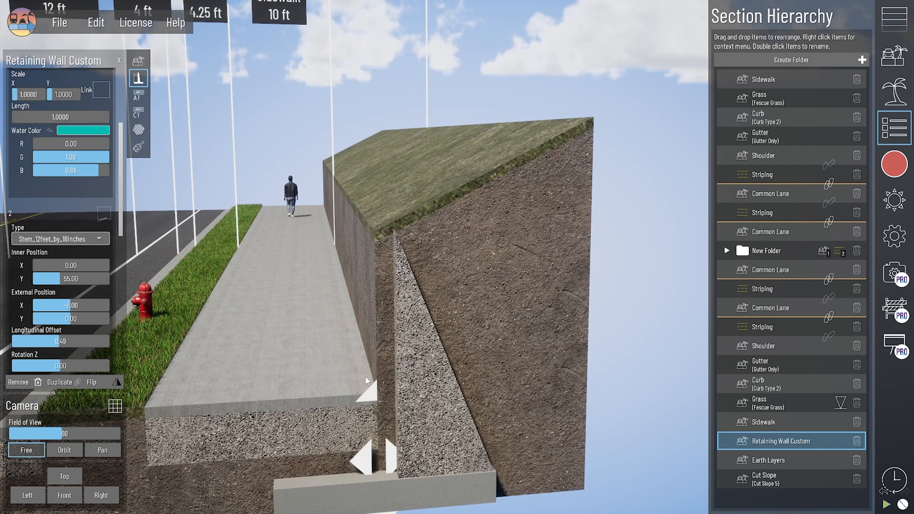
pyautogui.moveTo(364, 376); pyautogui.dragTo(301, 291, button='middle')
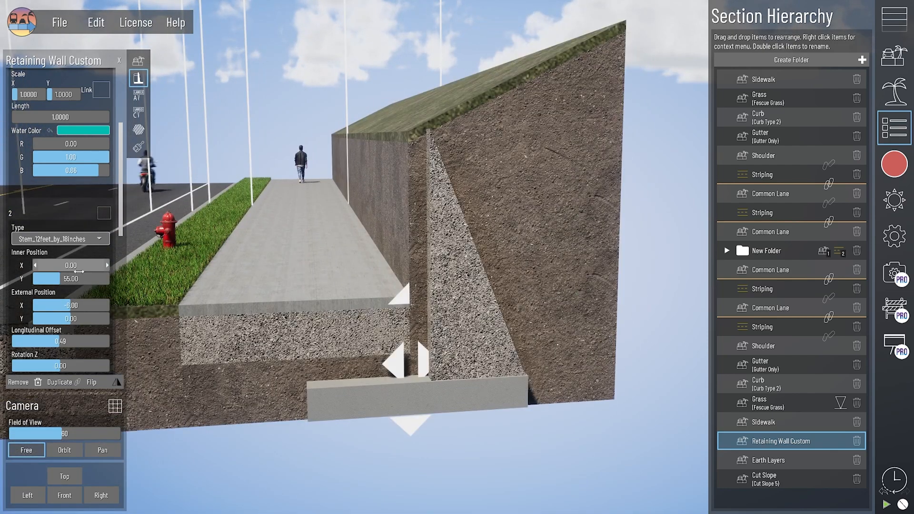
# Step: Re-enable component 2, the Stem_12feet_by_18inches, of the Retaining Wall Custom section
pyautogui.click(104, 213)
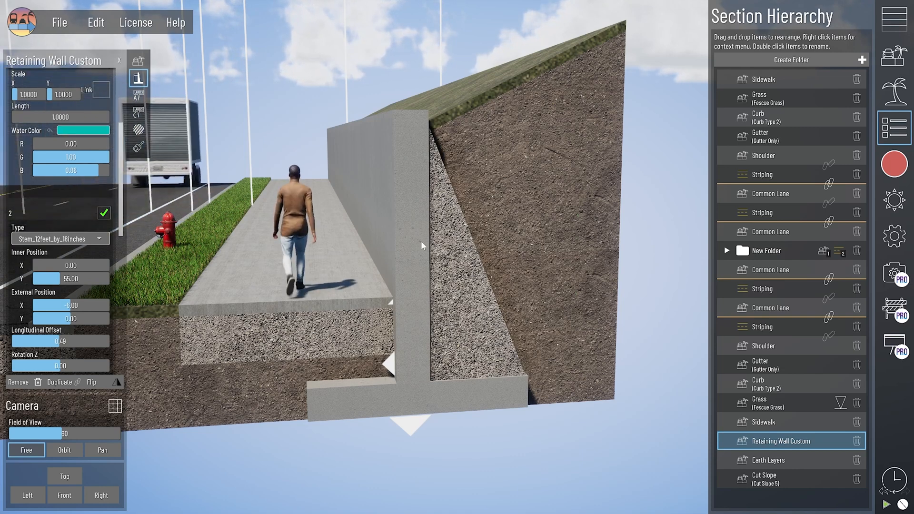
# Step: Insert an Invisible Section between the Sidewalk and the Retaining Wall Custom section and set its width to 1.5 ft
pyautogui.click(896, 20)
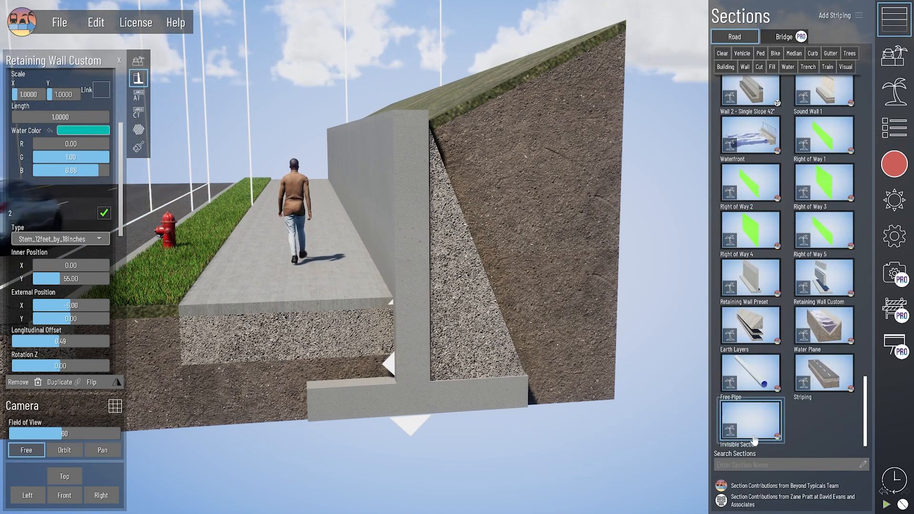
pyautogui.moveTo(658, 411); pyautogui.dragTo(310, 343)
pyautogui.click(398, 309)
pyautogui.click(136, 63)
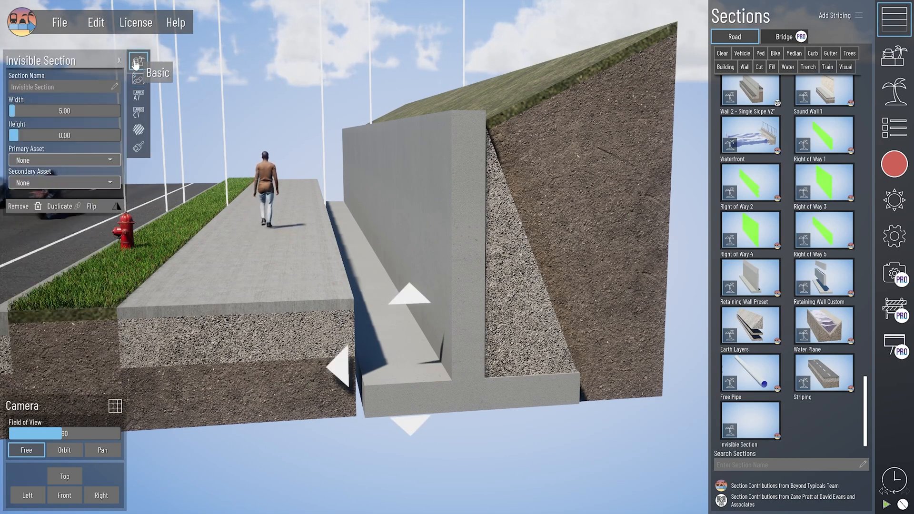
pyautogui.write('1.5')
pyautogui.press('Return')
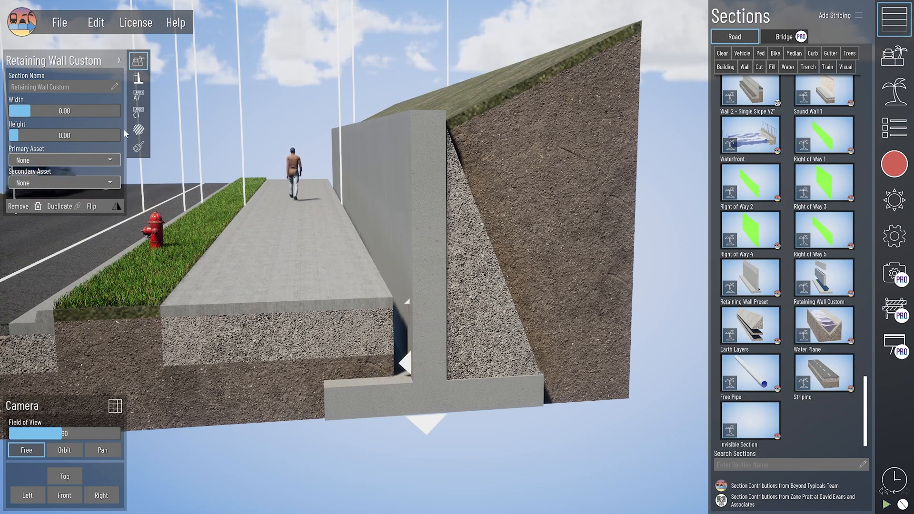
# Step: Examine the Retaining Wall Custom section's stem settings and where the wall and its footing meet the Sidewalk
pyautogui.click(138, 78)
pyautogui.moveTo(428, 308); pyautogui.dragTo(422, 308, button='right')
pyautogui.scroll(-3, 50, 250)
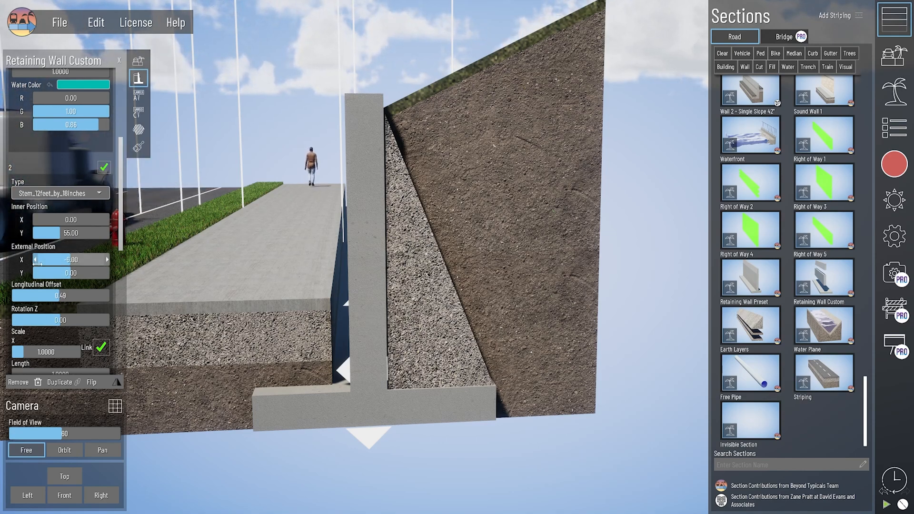
pyautogui.scroll(-5, 303, 321)
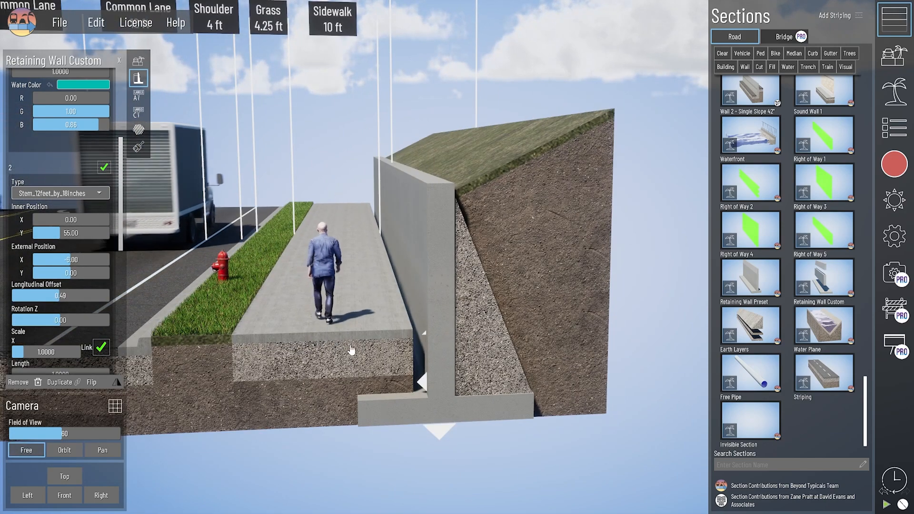
pyautogui.scroll(3, 483, 341)
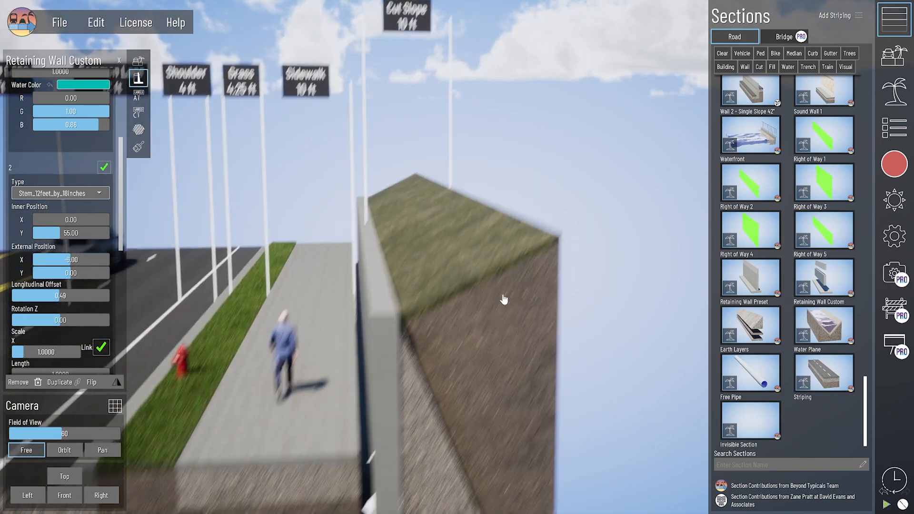
pyautogui.scroll(3, 483, 305)
pyautogui.scroll(2, 505, 351)
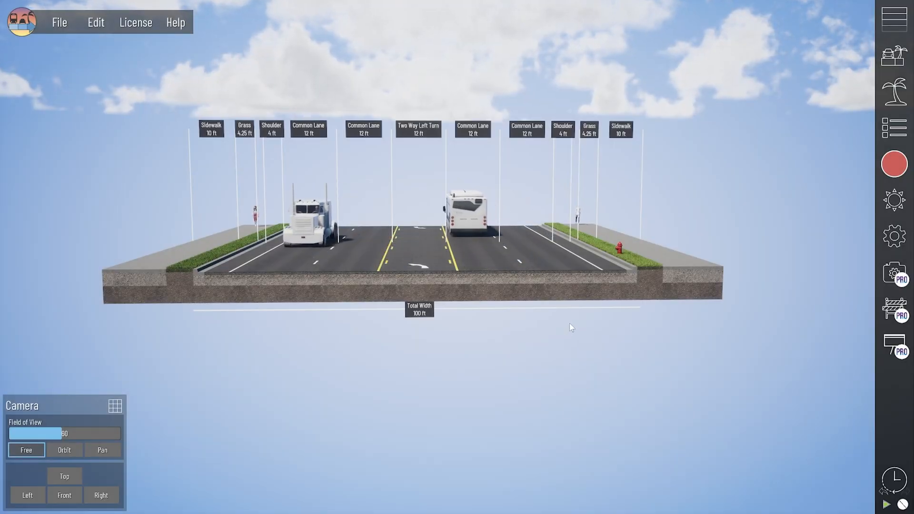
# Step: Add a Right of Way 1 section beyond the sidewalk at each outer end of the road
pyautogui.click(893, 19)
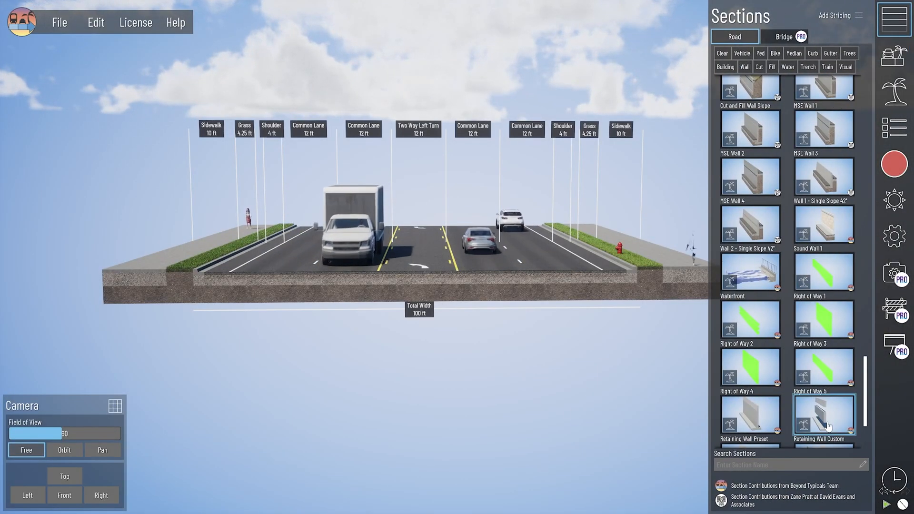
pyautogui.scroll(-2, 799, 324)
pyautogui.scroll(-1, 798, 324)
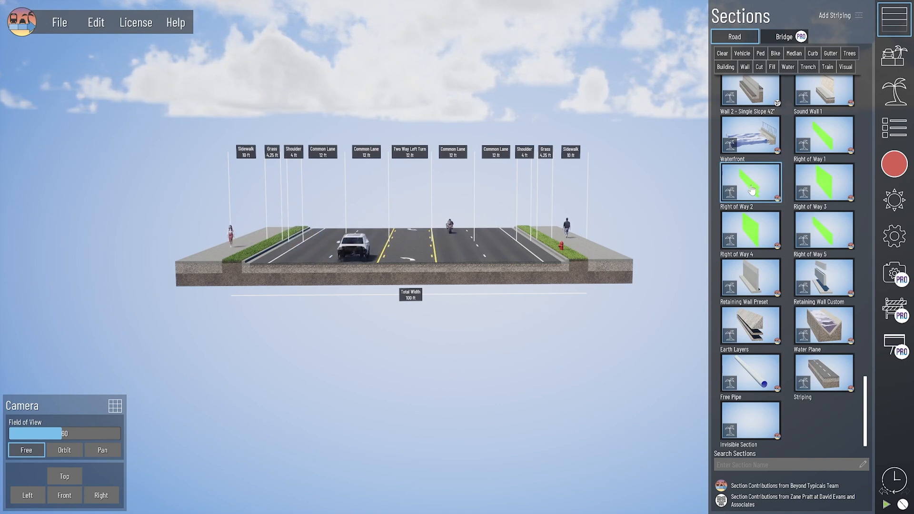
pyautogui.moveTo(820, 144); pyautogui.dragTo(619, 282)
pyautogui.moveTo(803, 148); pyautogui.dragTo(195, 308)
pyautogui.moveTo(203, 307); pyautogui.dragTo(238, 319, button='middle')
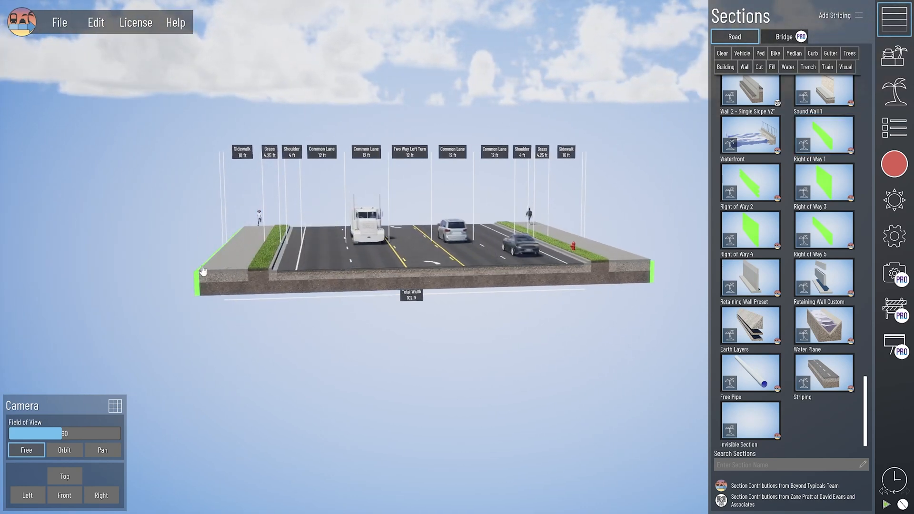
pyautogui.moveTo(197, 297); pyautogui.dragTo(189, 288, button='middle')
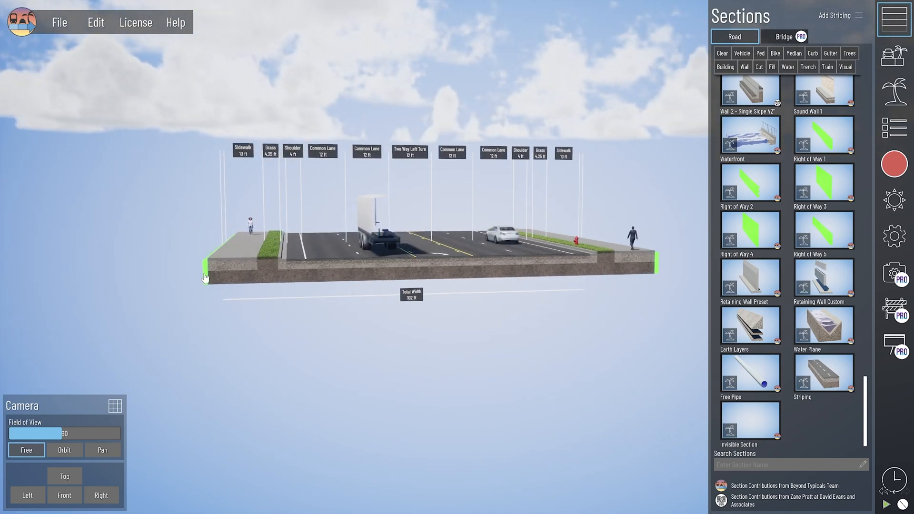
# Step: Try a slightly larger width on the left Right of Way section
pyautogui.click(206, 276)
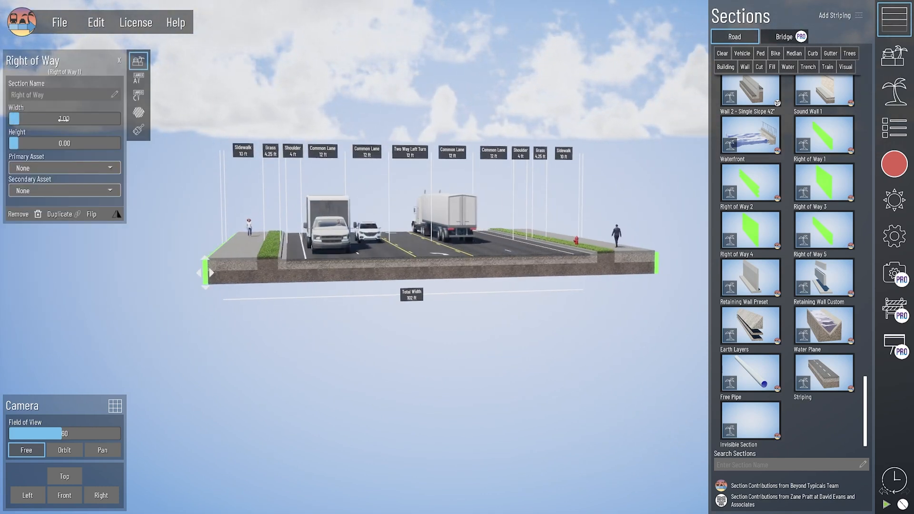
pyautogui.moveTo(43, 119)
pyautogui.mouseDown()
pyautogui.moveTo(24, 118)
pyautogui.moveTo(50, 119)
pyautogui.mouseUp()
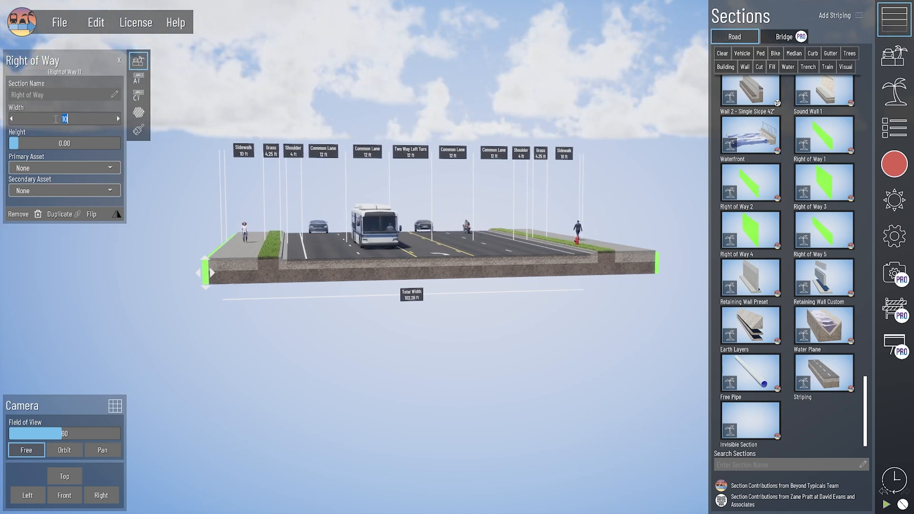
pyautogui.click(469, 348)
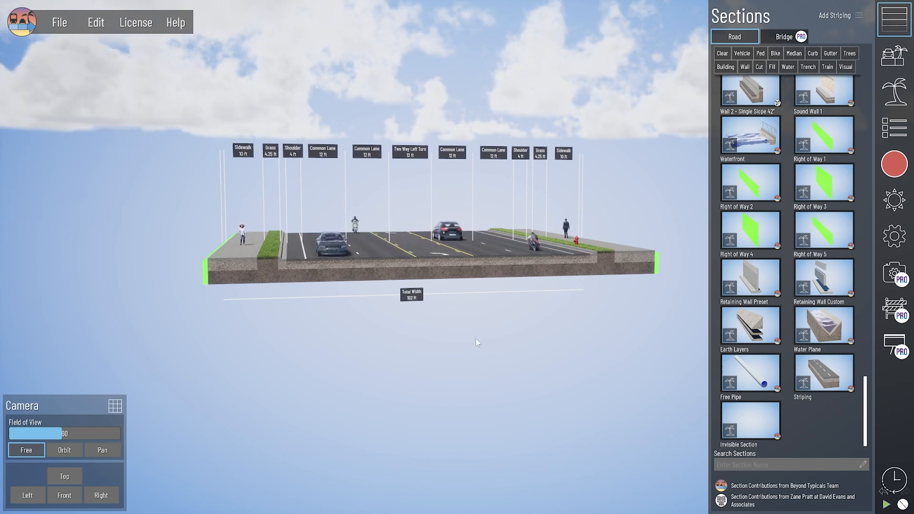
# Step: Override the Total Width dimension label with the text 100 ft
pyautogui.moveTo(475, 338); pyautogui.dragTo(409, 315, button='middle')
pyautogui.moveTo(410, 315); pyautogui.dragTo(405, 309, button='right')
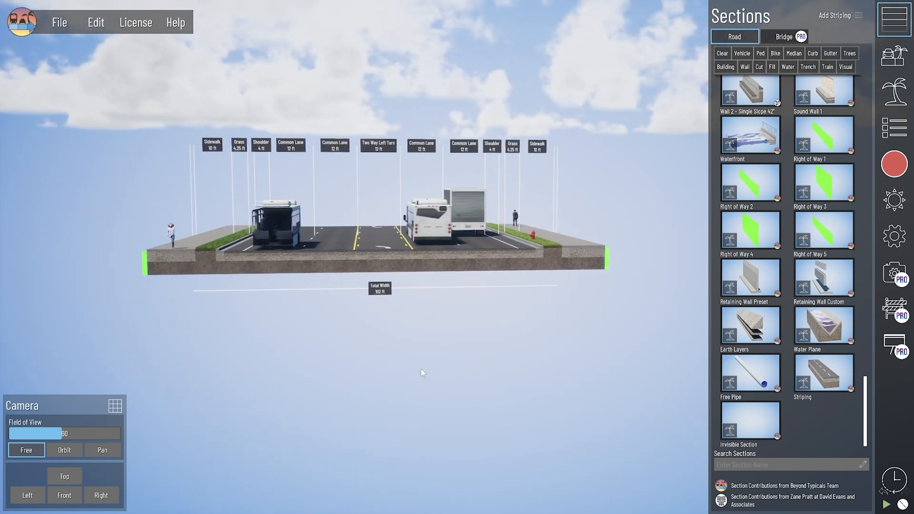
pyautogui.click(890, 236)
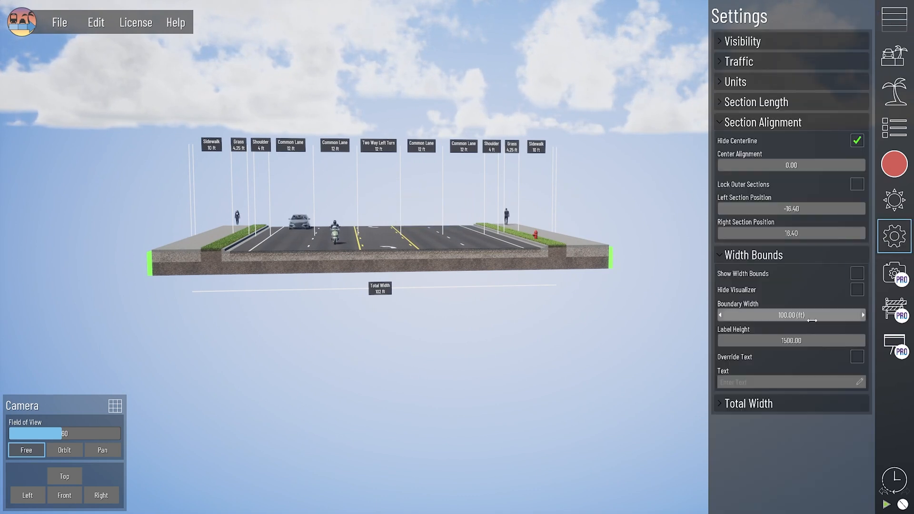
pyautogui.click(742, 404)
pyautogui.scroll(-2, 770, 363)
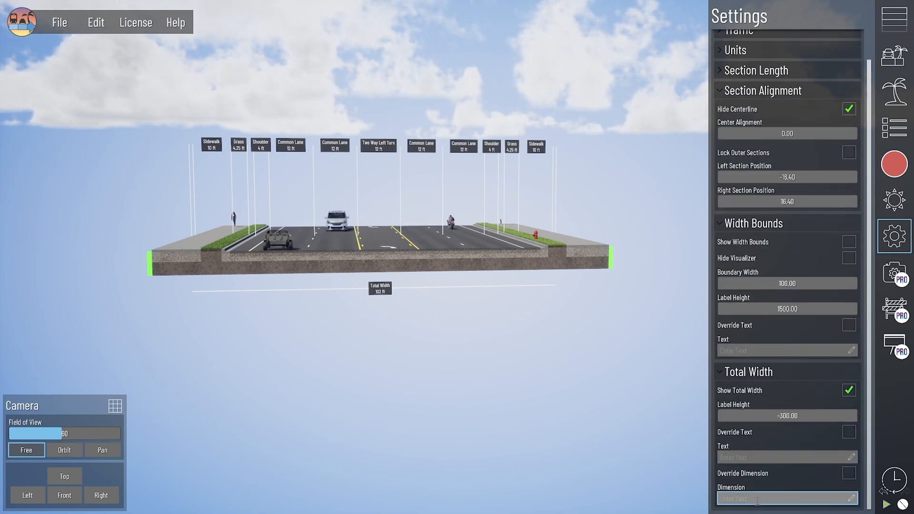
pyautogui.click(848, 473)
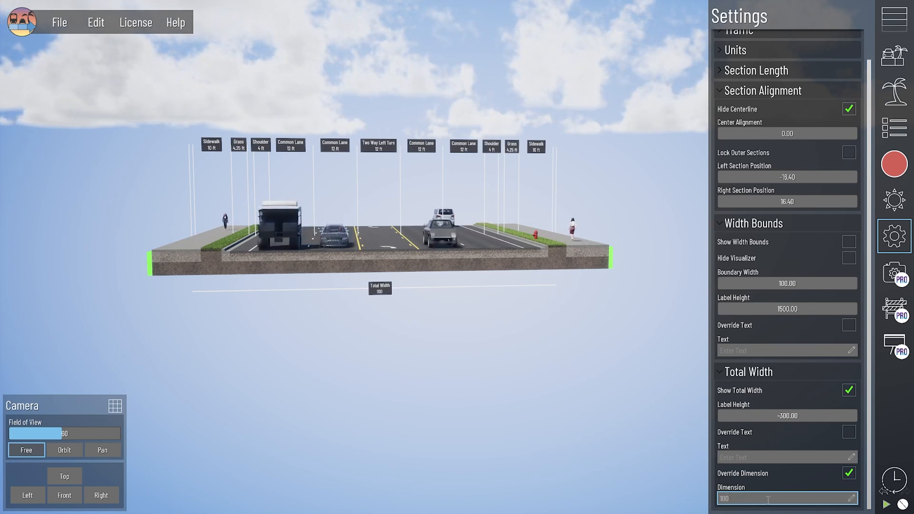
# Step: Delete a Common Lane on each side of the turn lane under the overridden width label, and undo both deletions
pyautogui.click(437, 259)
pyautogui.press('Delete')
pyautogui.click(365, 263)
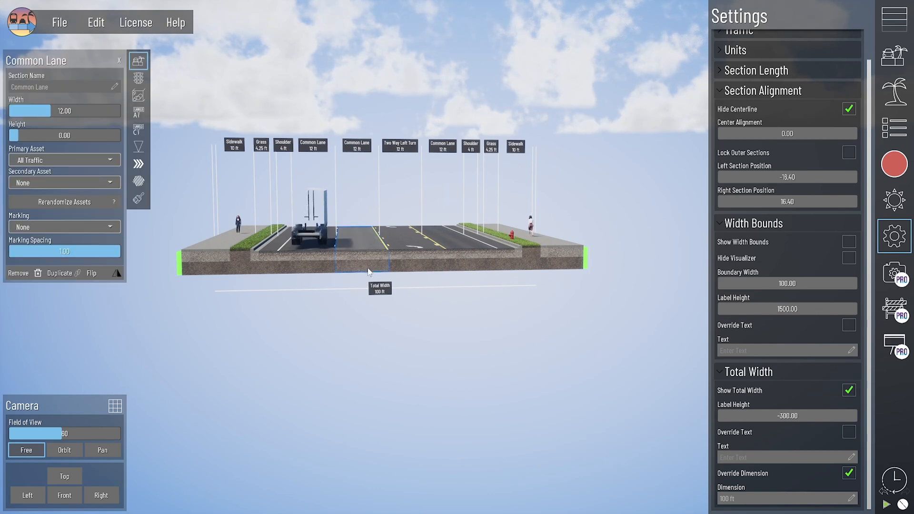
pyautogui.press('Delete')
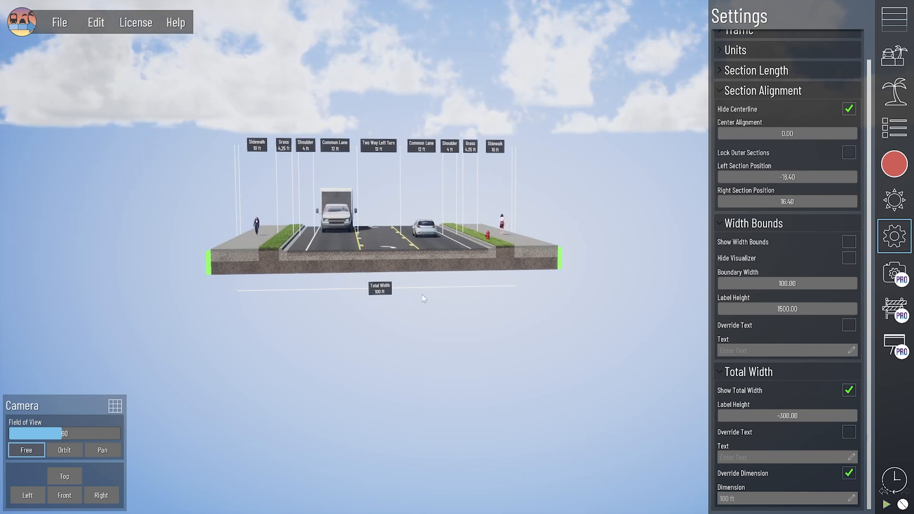
pyautogui.hotkey('ctrl', 'z')
pyautogui.hotkey('ctrl', 'z')
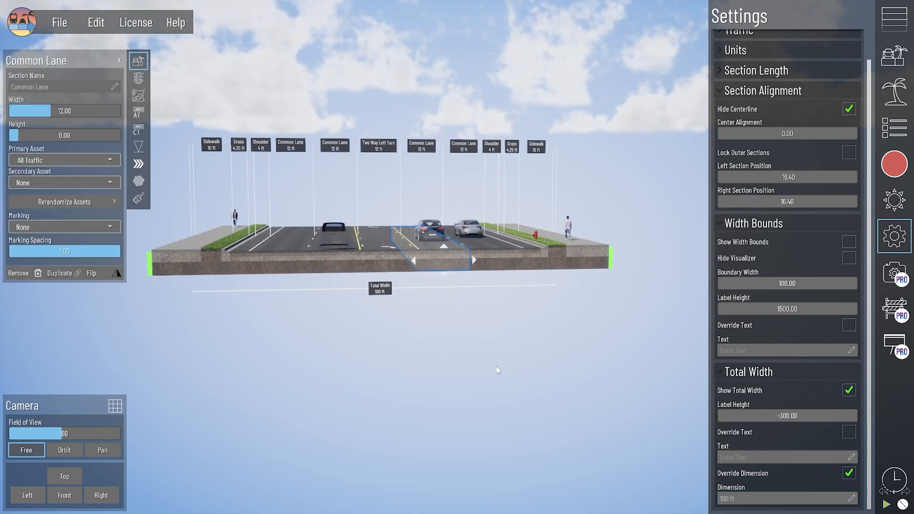
pyautogui.click(493, 365)
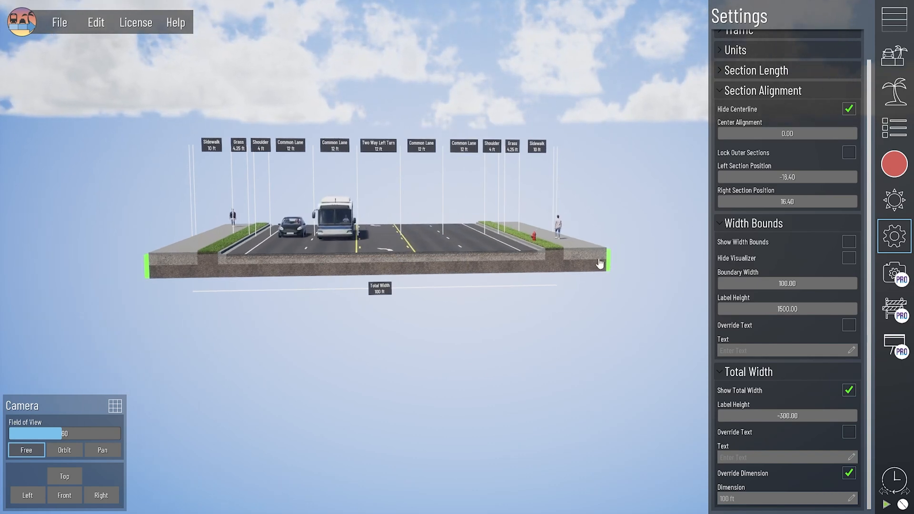
# Step: Add an Invisible Section outside the right Right of Way section and set its width to -1 ft
pyautogui.click(897, 34)
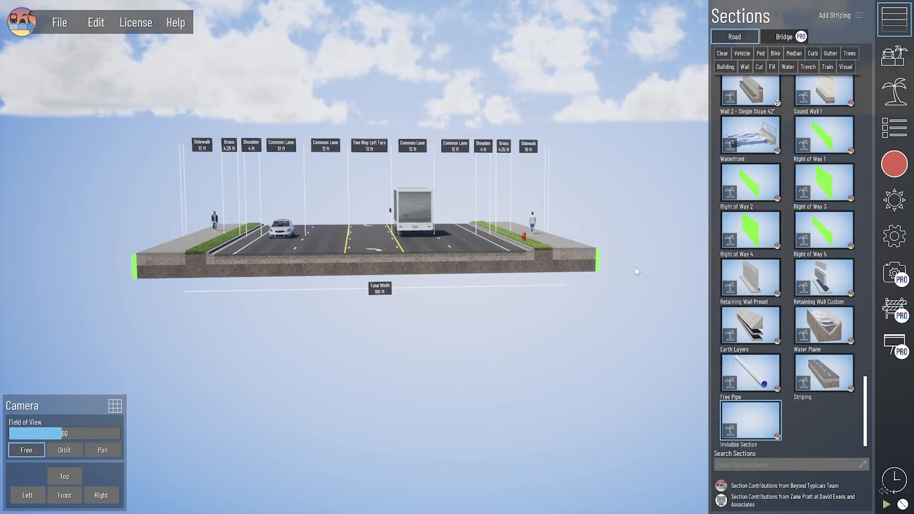
pyautogui.moveTo(614, 286); pyautogui.dragTo(792, 279, button='middle')
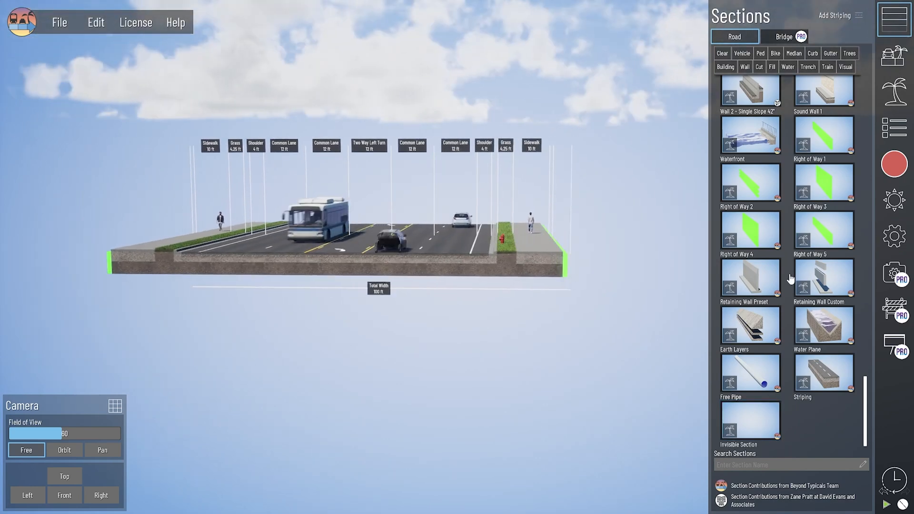
pyautogui.click(570, 244)
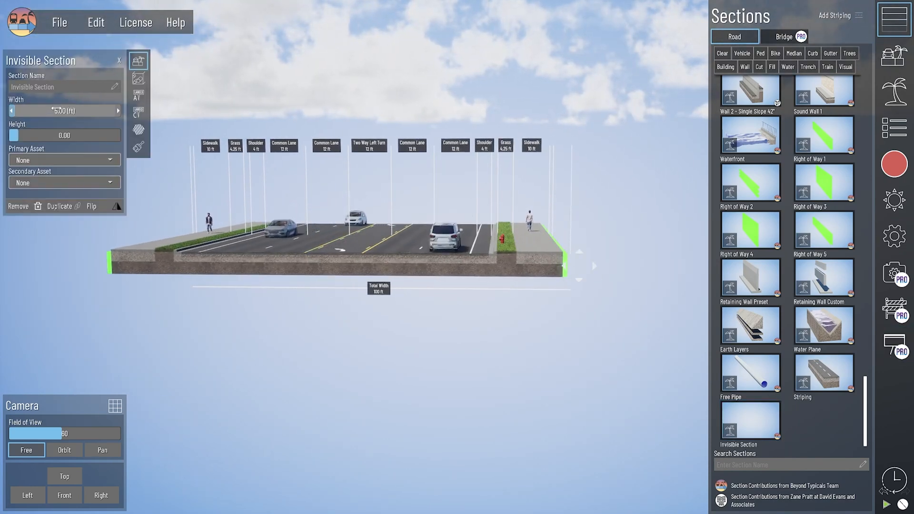
pyautogui.moveTo(59, 111); pyautogui.dragTo(10, 111)
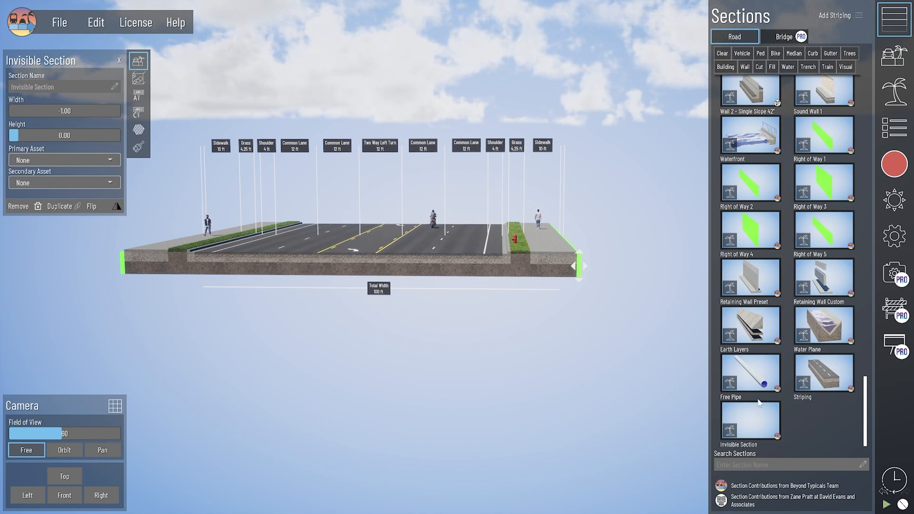
# Step: Turn off the dimension override for the Total Width label
pyautogui.click(895, 237)
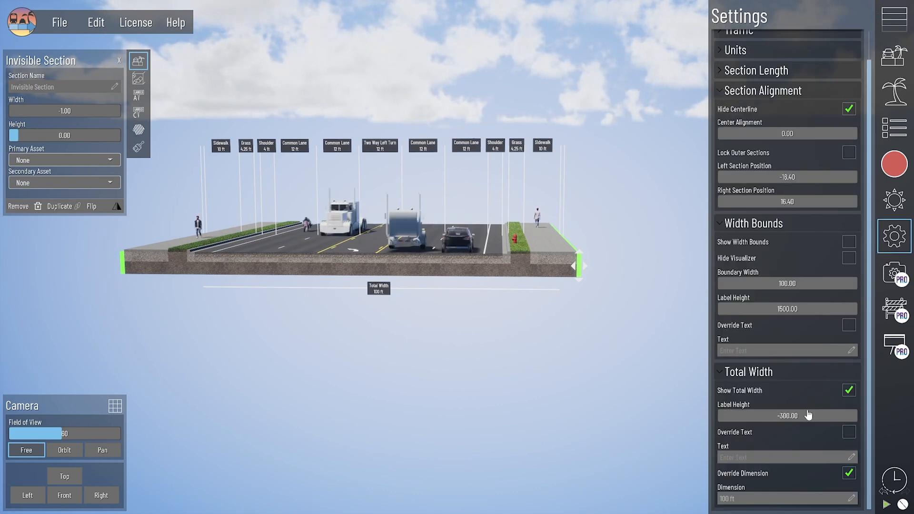
pyautogui.click(849, 474)
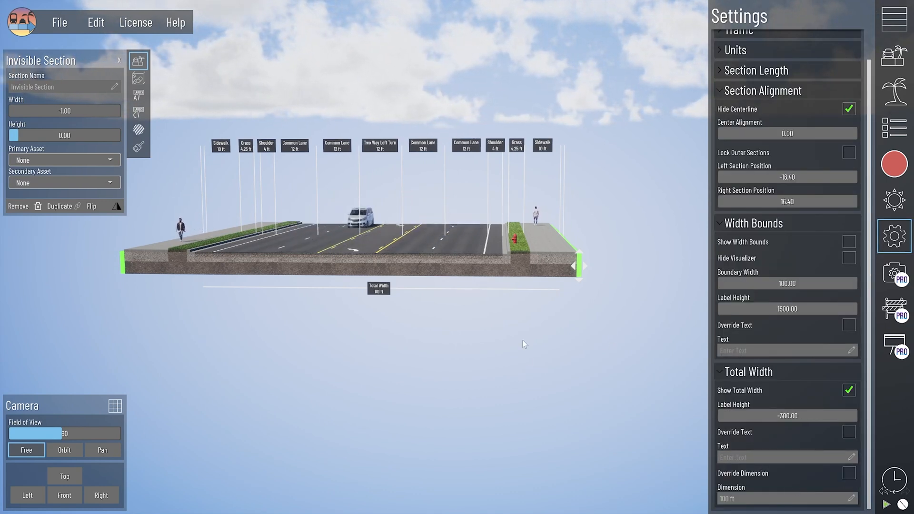
pyautogui.click(507, 361)
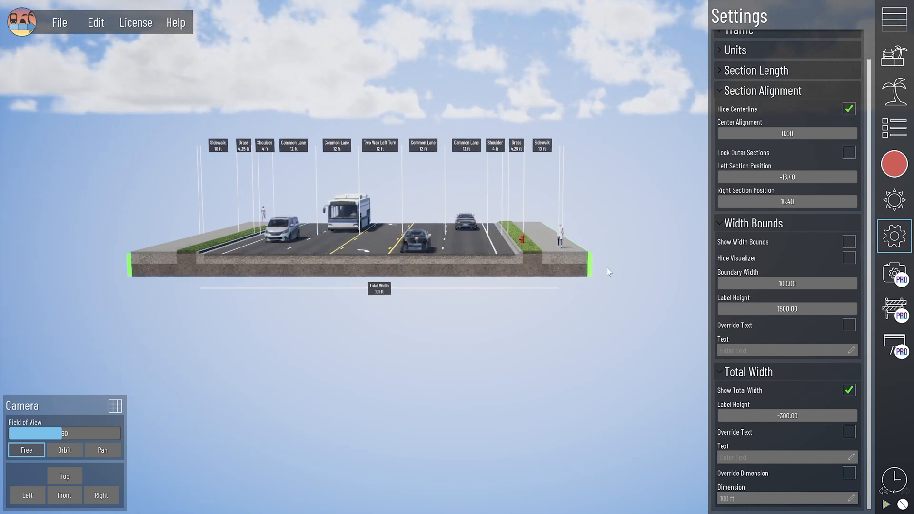
# Step: Add an Invisible Section outside the left Right of Way section and set its width to -1 ft
pyautogui.click(894, 20)
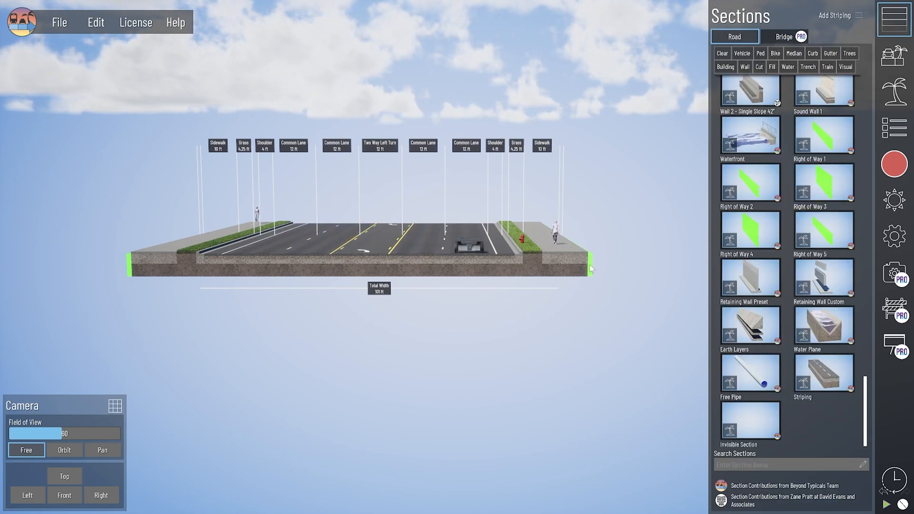
pyautogui.moveTo(347, 335)
pyautogui.mouseDown(button='middle')
pyautogui.moveTo(369, 334)
pyautogui.moveTo(362, 336)
pyautogui.mouseUp(button='middle')
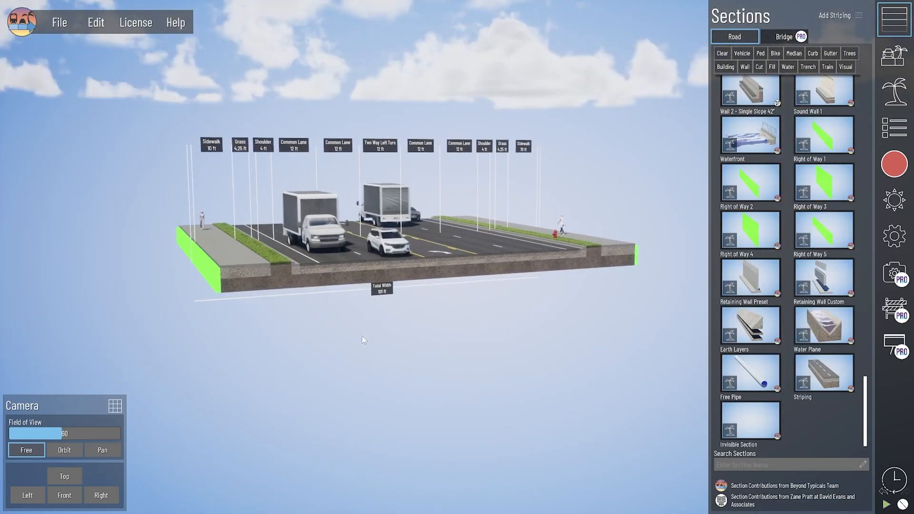
pyautogui.moveTo(741, 423); pyautogui.dragTo(181, 359)
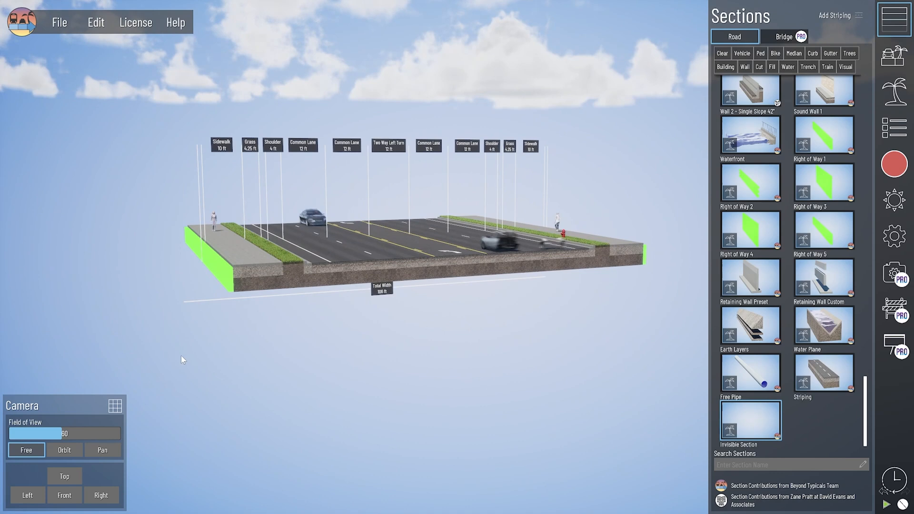
pyautogui.click(215, 281)
pyautogui.moveTo(219, 312); pyautogui.dragTo(223, 322, button='middle')
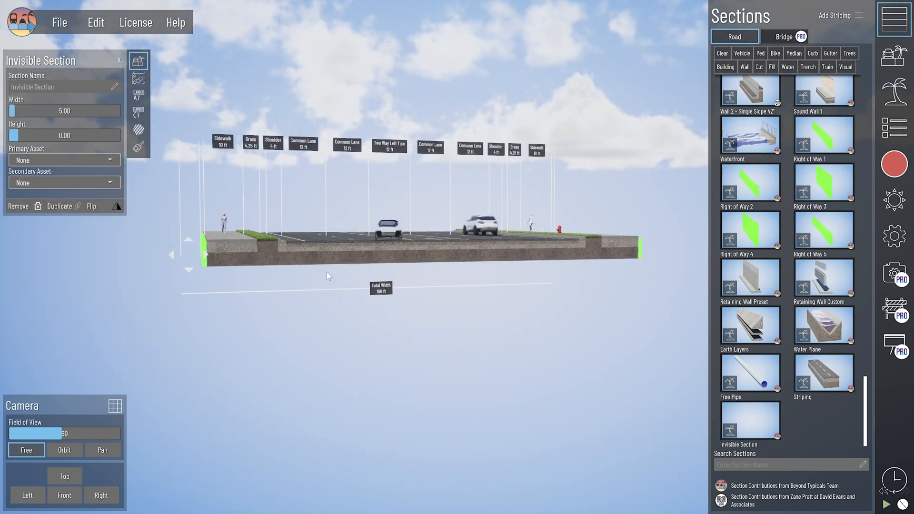
pyautogui.moveTo(15, 111); pyautogui.dragTo(6, 111)
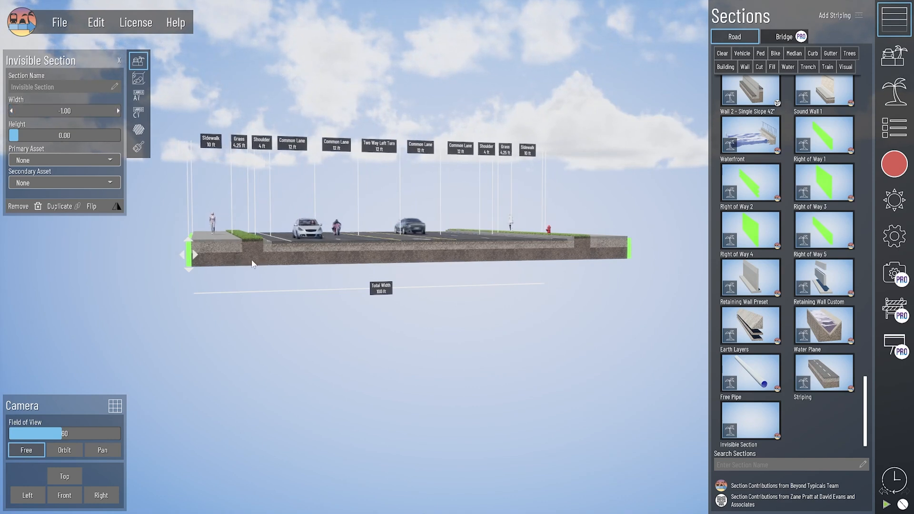
pyautogui.click(277, 329)
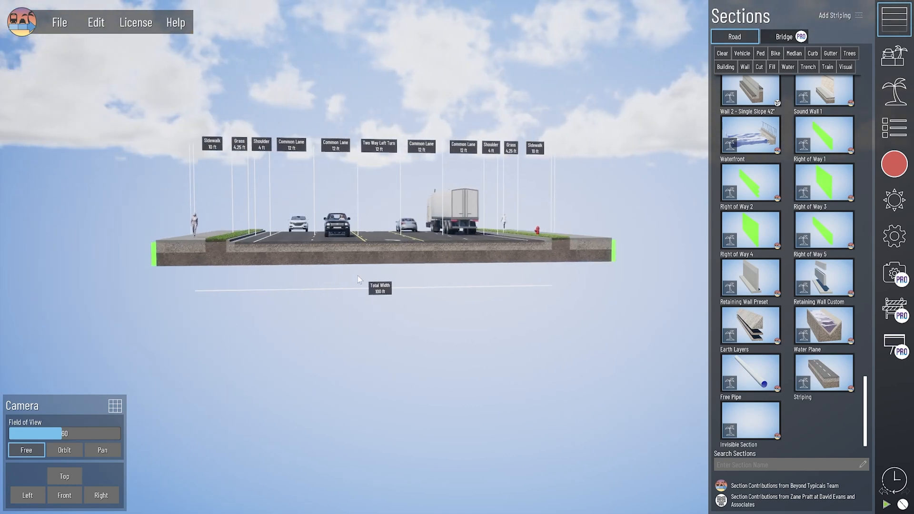
# Step: Test the automatic total width by deleting two Common Lane sections, and undo both deletions
pyautogui.click(340, 257)
pyautogui.press('Delete')
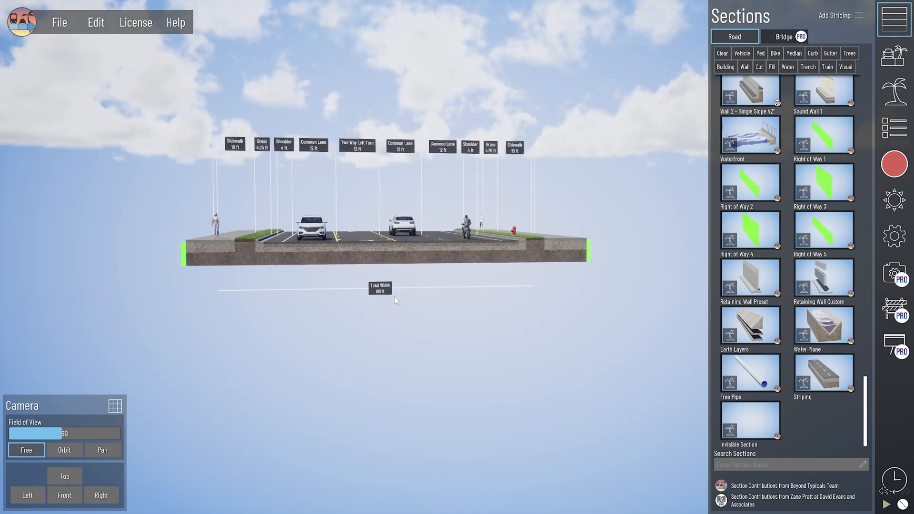
pyautogui.click(419, 259)
pyautogui.press('Delete')
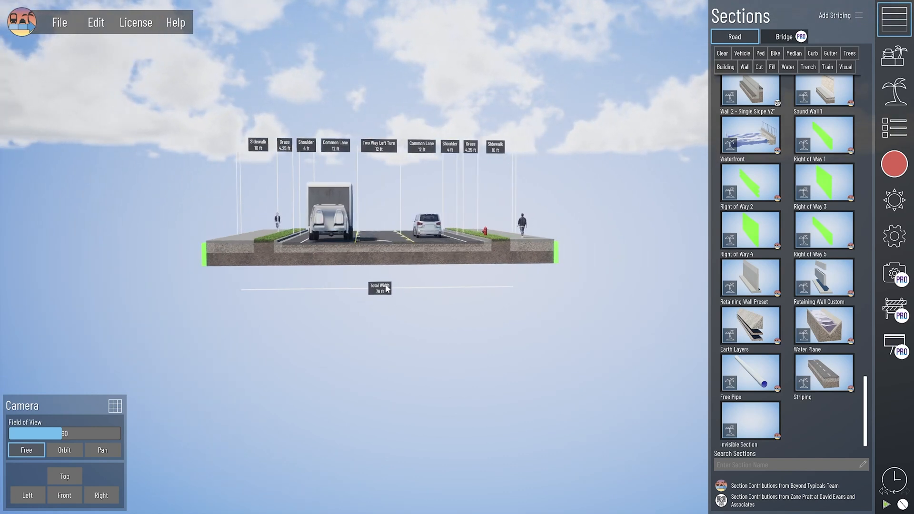
pyautogui.hotkey('ctrl', 'z')
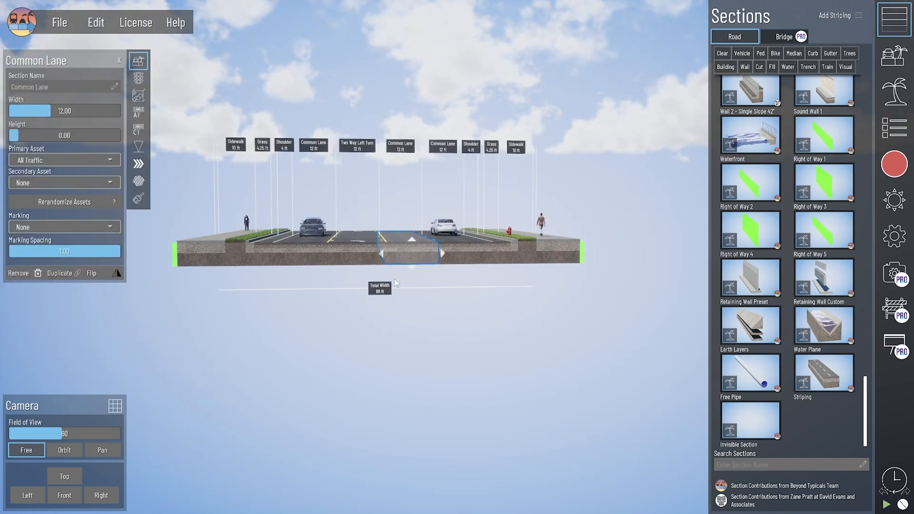
pyautogui.hotkey('ctrl', 'z')
pyautogui.click(564, 293)
# Step: Add a Fill Slope 4 section at the right outer end of the road, beyond the Right of Way section
pyautogui.moveTo(564, 293); pyautogui.dragTo(500, 332)
pyautogui.scroll(7, 785, 216)
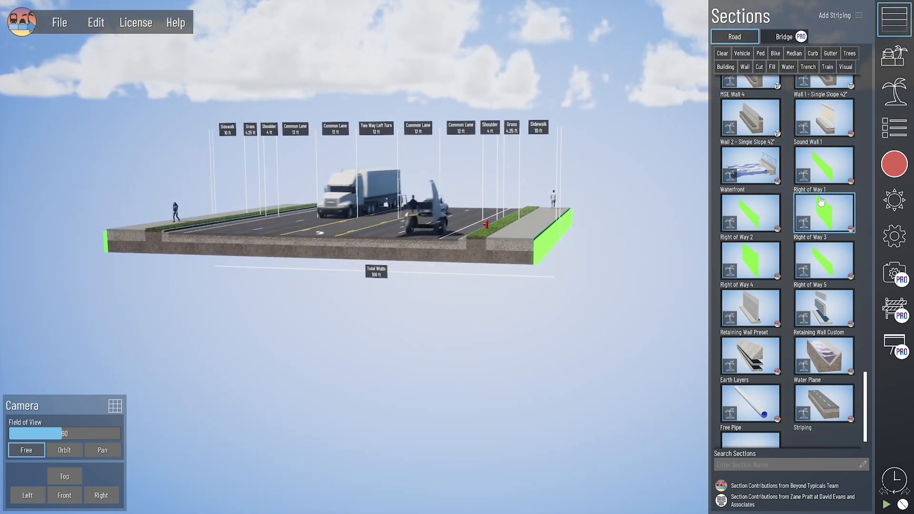
pyautogui.scroll(3, 784, 217)
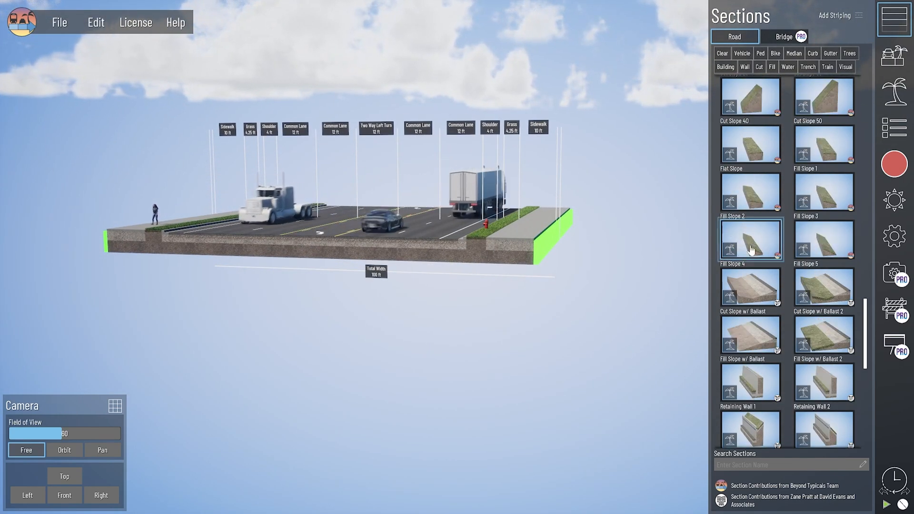
pyautogui.moveTo(750, 240); pyautogui.dragTo(594, 301)
pyautogui.moveTo(507, 314); pyautogui.dragTo(516, 312)
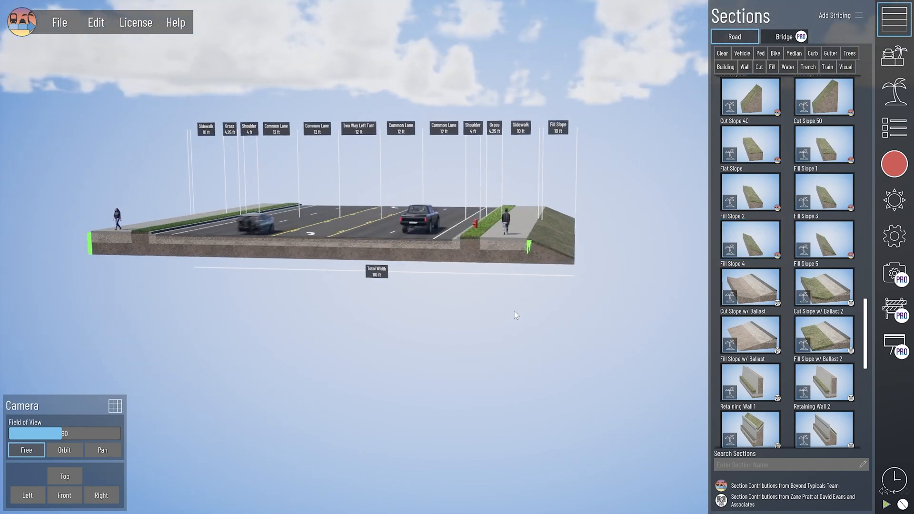
# Step: Clear the workspace by deleting the entire road cross section, including the right-of-way markers and the fill slope
pyautogui.scroll(4, 544, 256)
pyautogui.scroll(5, 585, 245)
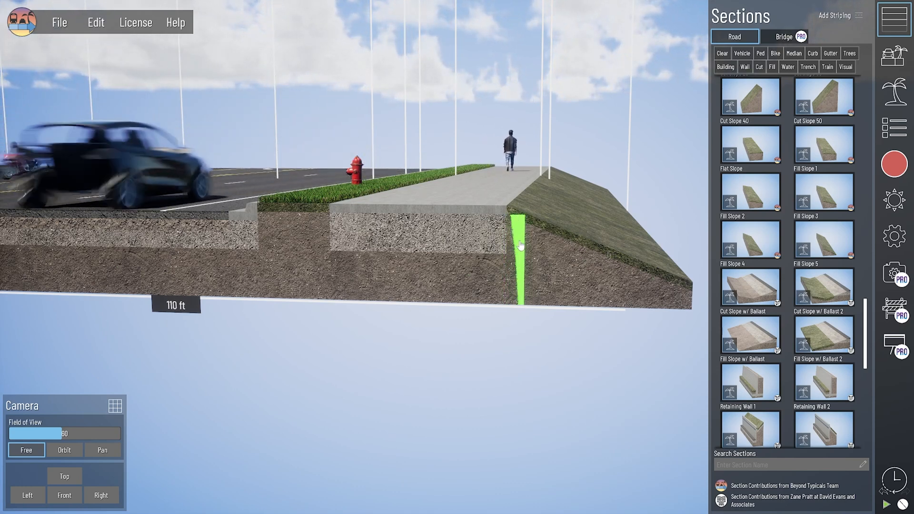
pyautogui.scroll(-5, 511, 236)
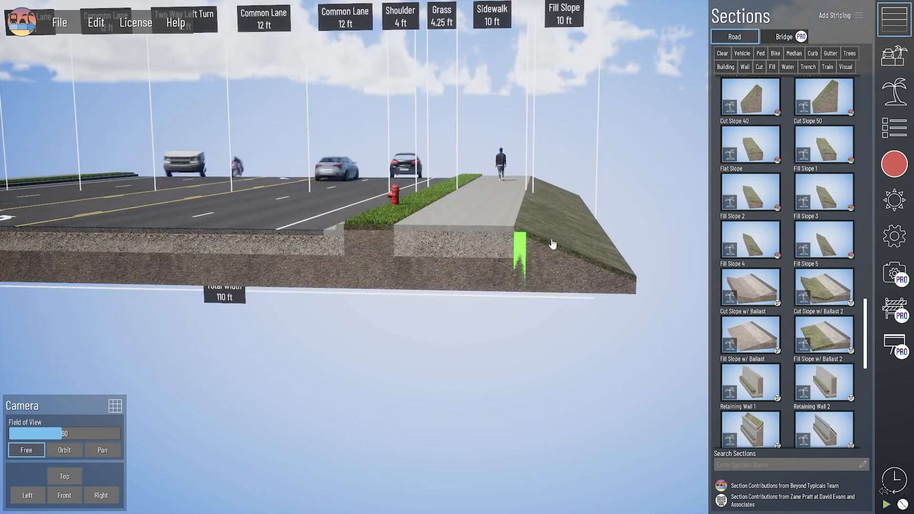
pyautogui.moveTo(500, 270); pyautogui.dragTo(540, 255, button='middle')
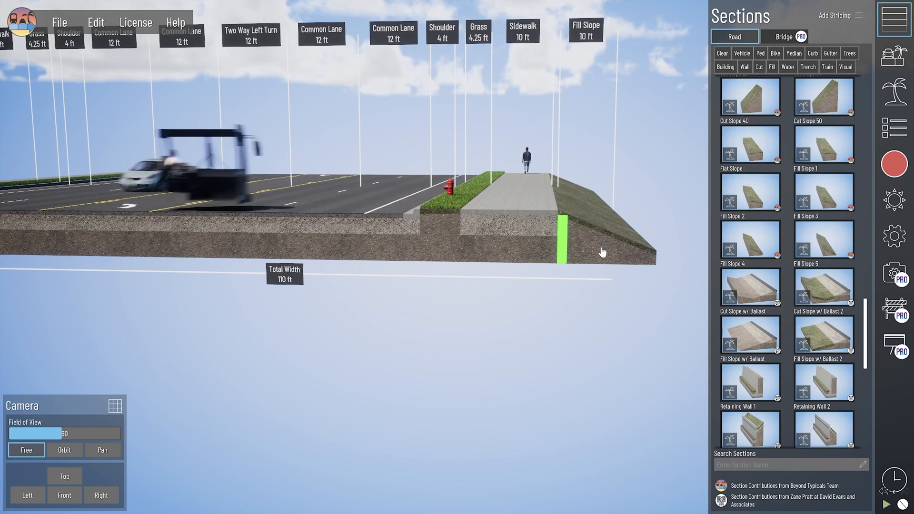
pyautogui.press('Delete')
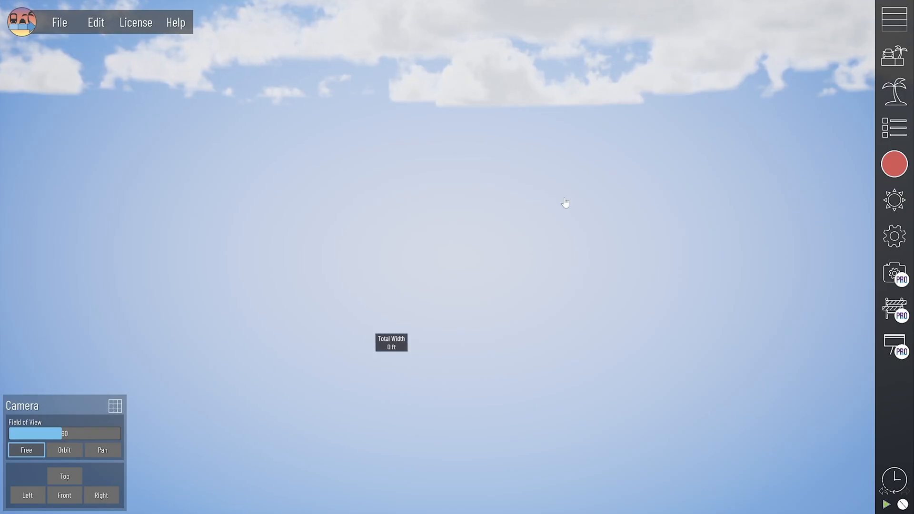
# Step: Start a bridge cross section by placing two Bridge Lane sections side by side from the bridge section library
pyautogui.click(895, 19)
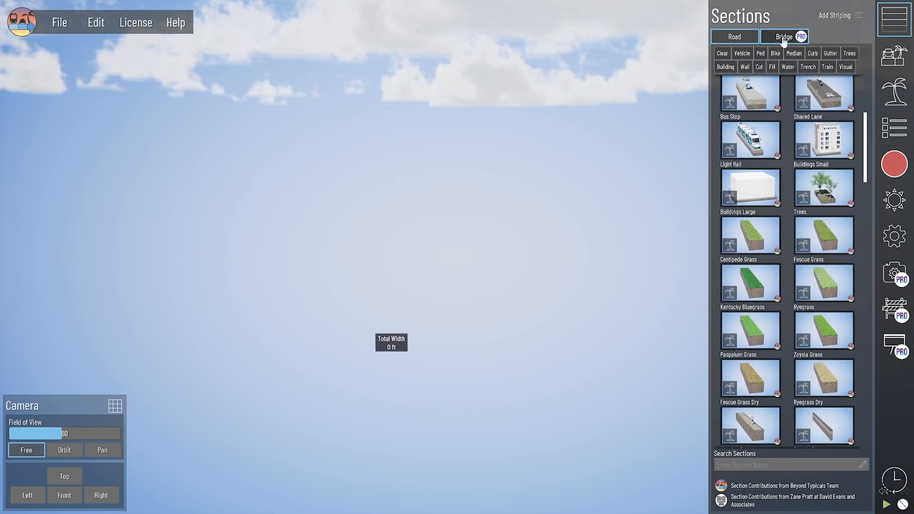
pyautogui.click(784, 38)
pyautogui.scroll(2, 802, 124)
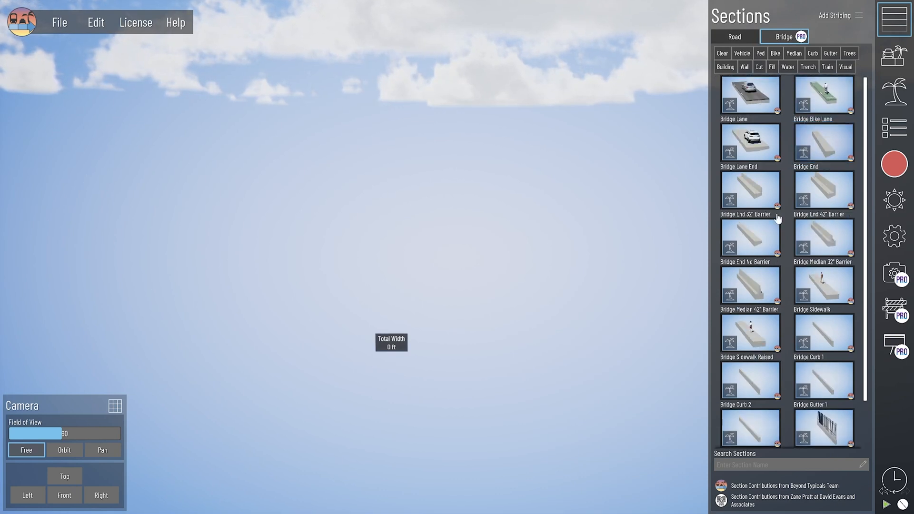
pyautogui.scroll(-5, 777, 218)
pyautogui.scroll(5, 775, 138)
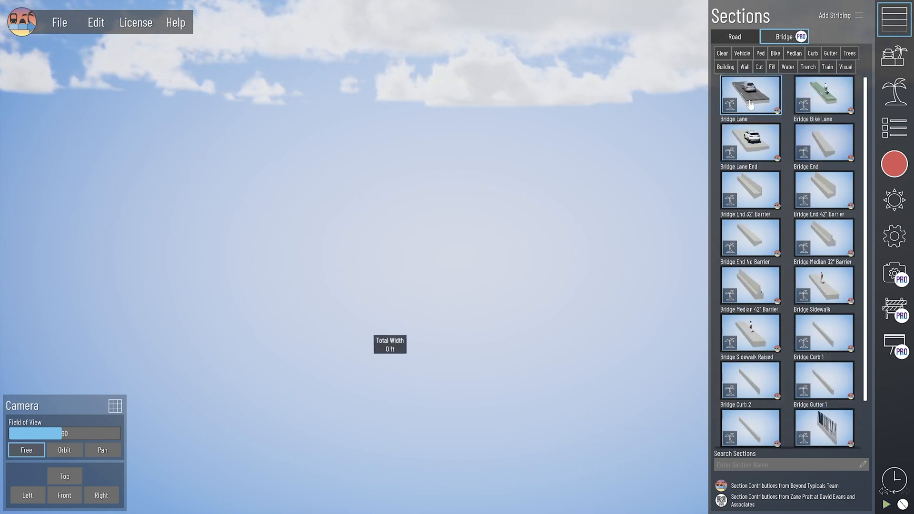
pyautogui.moveTo(750, 103); pyautogui.dragTo(404, 338)
pyautogui.moveTo(750, 97); pyautogui.dragTo(504, 339)
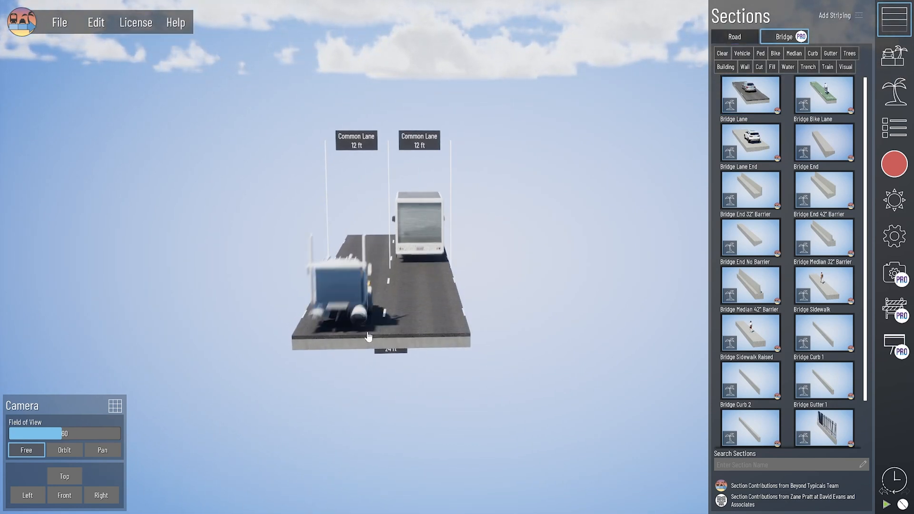
# Step: Try a road Common Lane beside the two bridge lanes, and place a Bridge Bike Lane on their right side instead
pyautogui.click(741, 38)
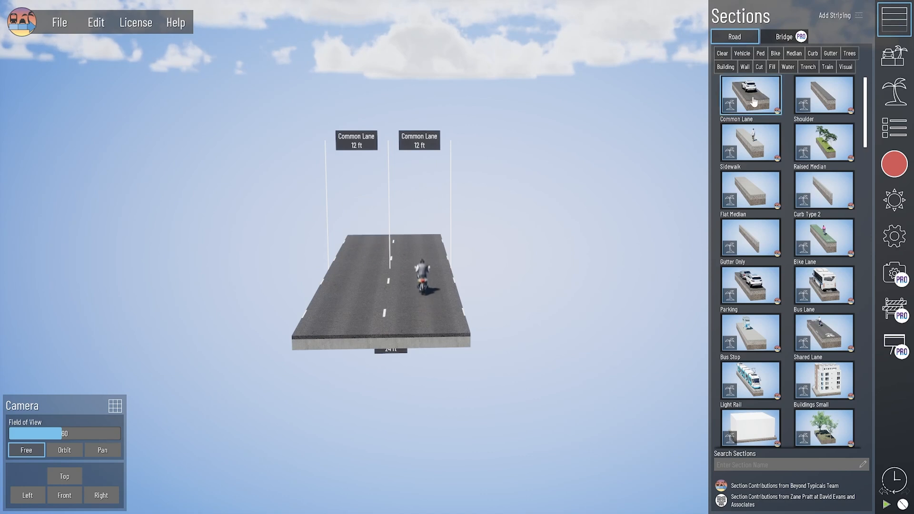
pyautogui.moveTo(753, 102); pyautogui.dragTo(457, 324)
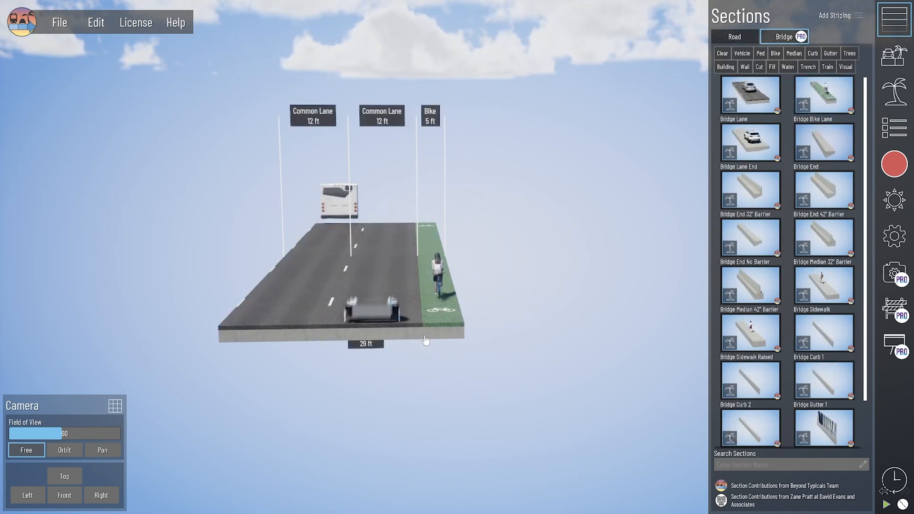
pyautogui.moveTo(415, 337); pyautogui.dragTo(402, 346, button='middle')
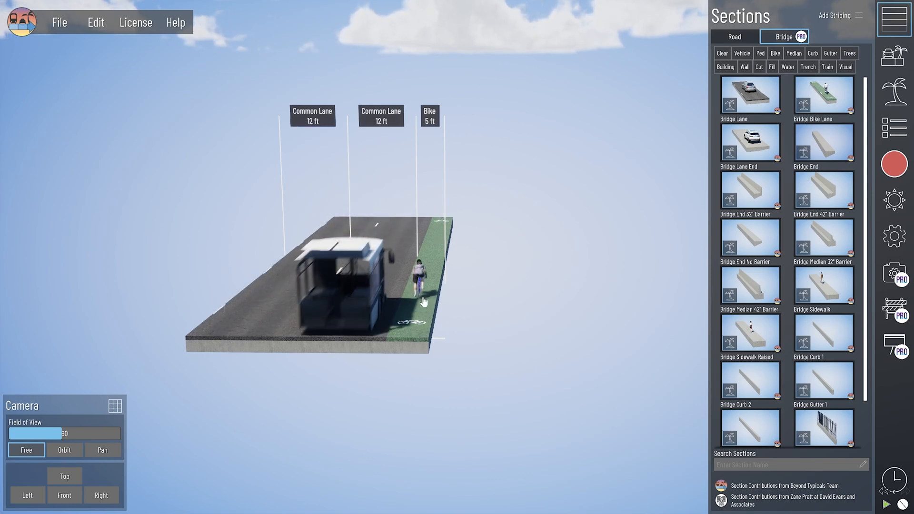
pyautogui.scroll(-1, 418, 250)
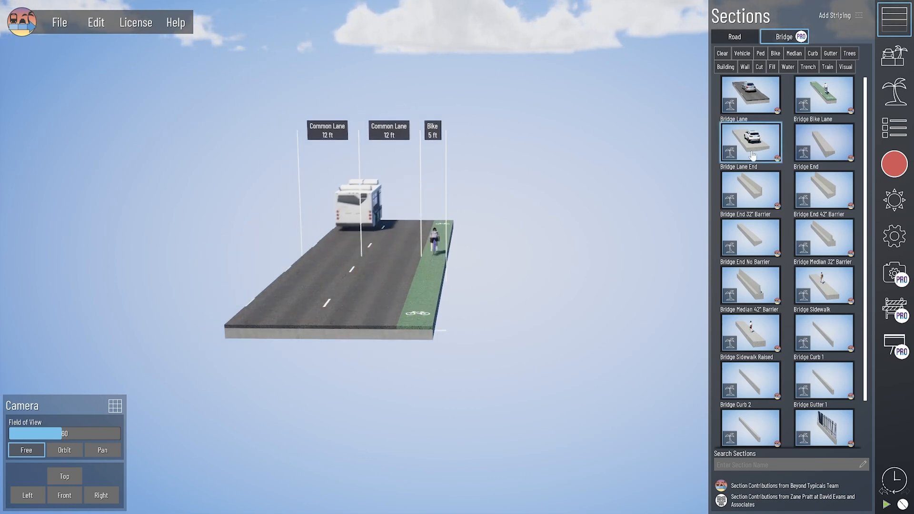
# Step: Try a Bridge Lane End outside the bike lane, and delete it again
pyautogui.moveTo(752, 156); pyautogui.dragTo(433, 349)
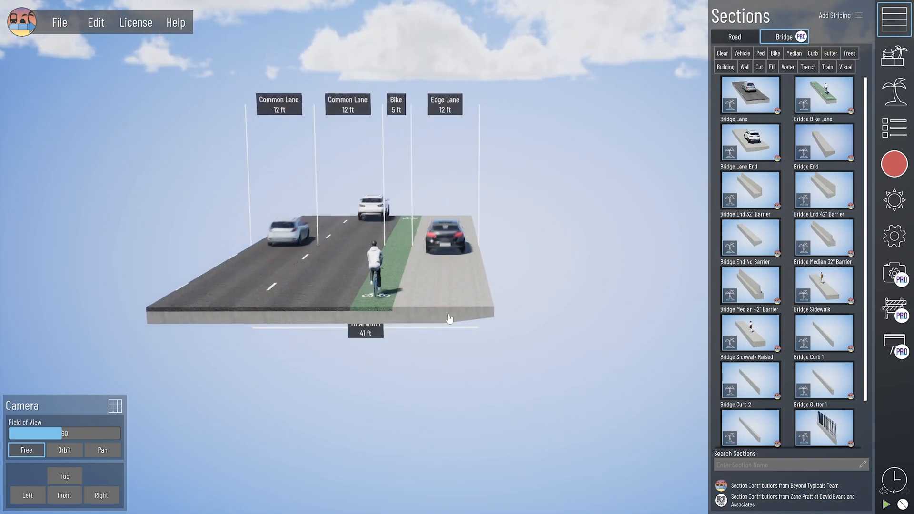
pyautogui.scroll(2, 431, 223)
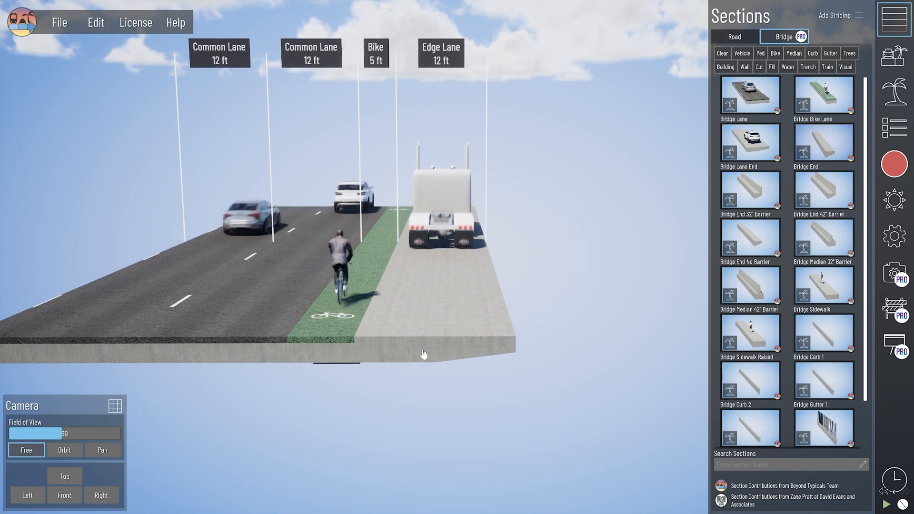
pyautogui.click(424, 318)
pyautogui.press('Delete')
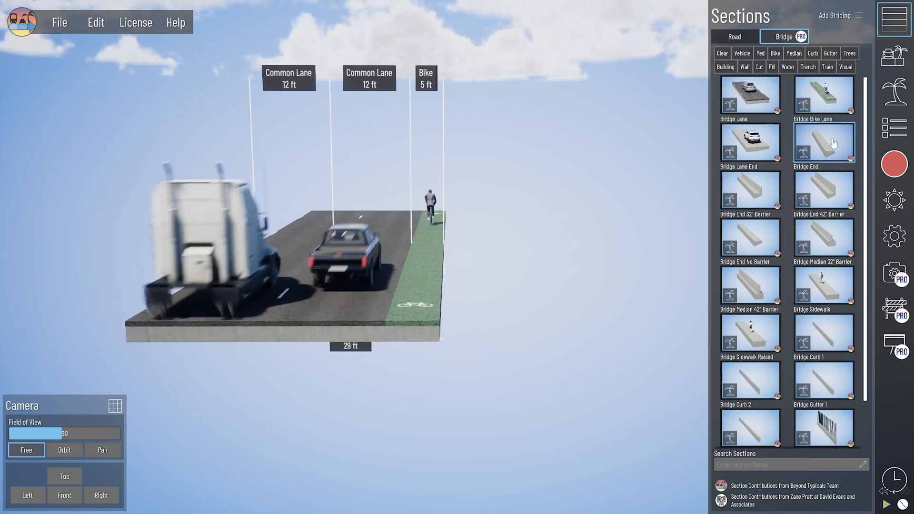
# Step: Add a Bridge End outside the bike lane, and replace both sections with a Bridge End 32" Barrier
pyautogui.moveTo(833, 143); pyautogui.dragTo(484, 330)
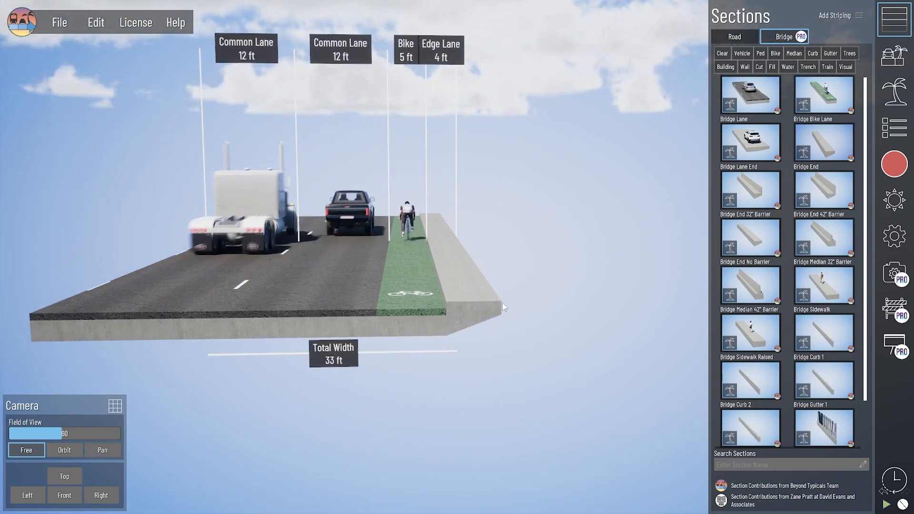
pyautogui.click(419, 307)
pyautogui.press('Delete')
pyautogui.moveTo(750, 189); pyautogui.dragTo(461, 313)
pyautogui.click(427, 314)
pyautogui.press('Delete')
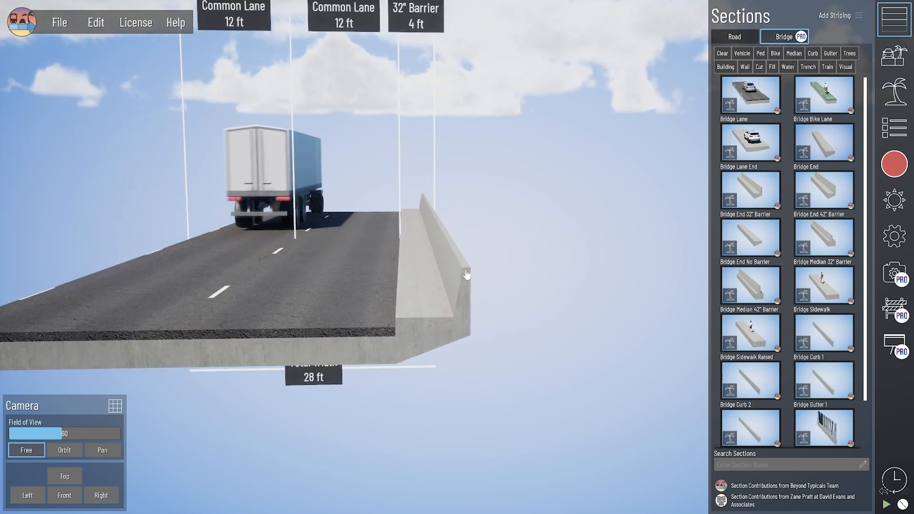
# Step: Add a Bridge End 42" Barrier outside the 32" barrier, try widening the 32" barrier to about 6.4 ft, and delete the 32" barrier
pyautogui.moveTo(818, 178); pyautogui.dragTo(448, 372)
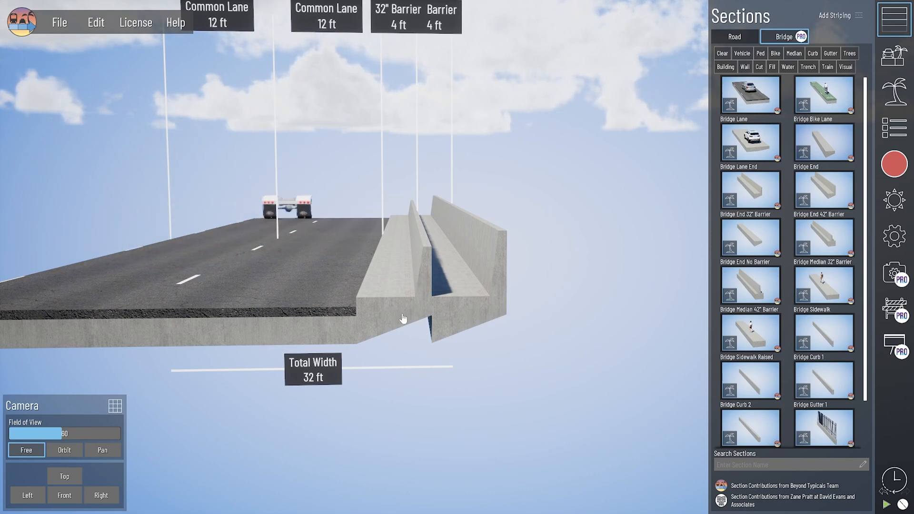
pyautogui.click(403, 309)
pyautogui.moveTo(448, 303); pyautogui.dragTo(550, 322)
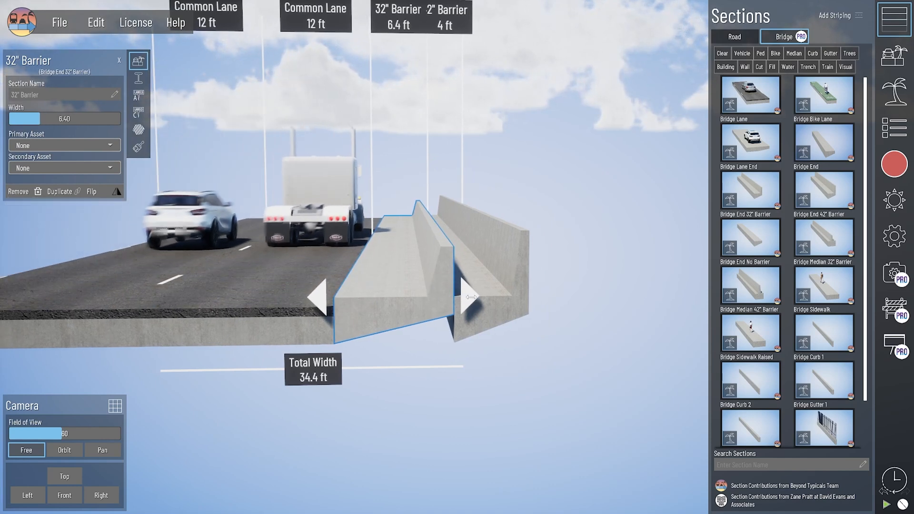
pyautogui.moveTo(471, 300); pyautogui.dragTo(385, 335)
pyautogui.press('Delete')
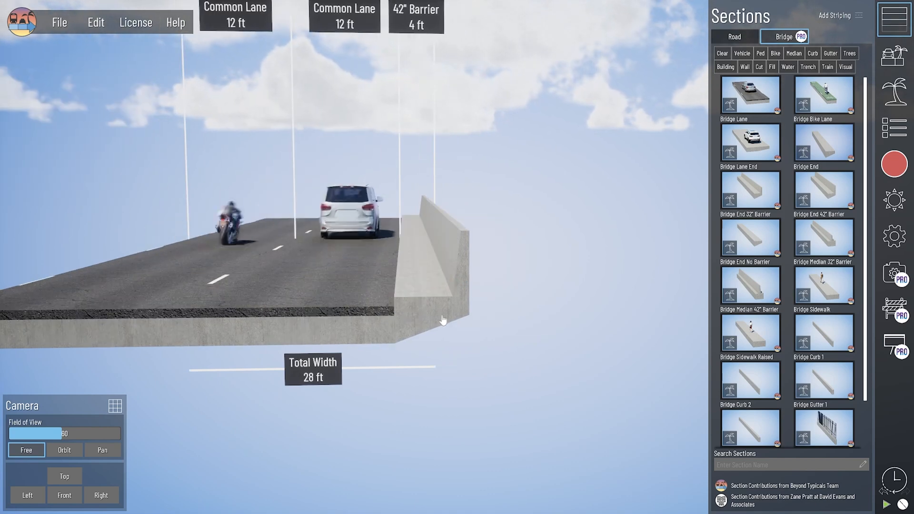
# Step: Delete the 42" end barrier and add a Bridge Median 32" Barrier at the left edge of the bridge lanes
pyautogui.click(442, 321)
pyautogui.press('Delete')
pyautogui.scroll(-2, 447, 318)
pyautogui.moveTo(828, 246); pyautogui.dragTo(206, 321)
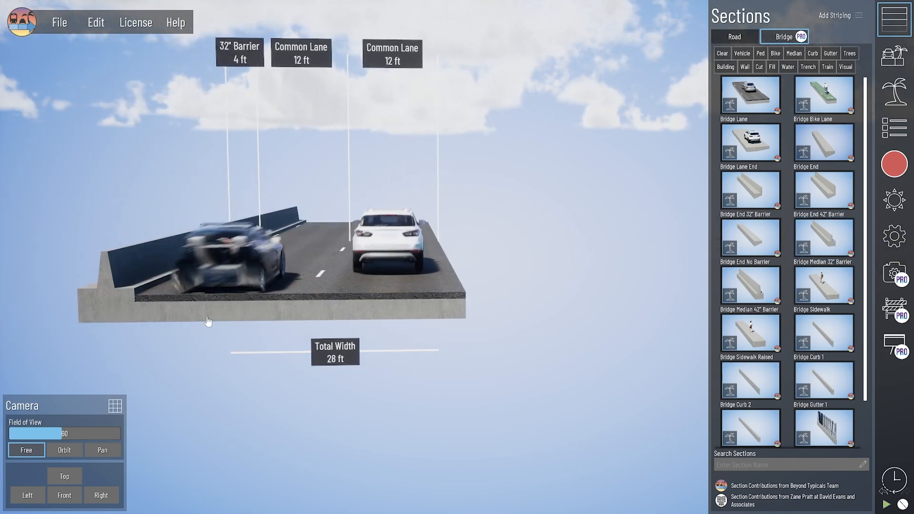
# Step: Add a Bridge Median 42" Barrier outside the 32" median barrier, and remove both median barriers
pyautogui.press('a')
pyautogui.press('d')
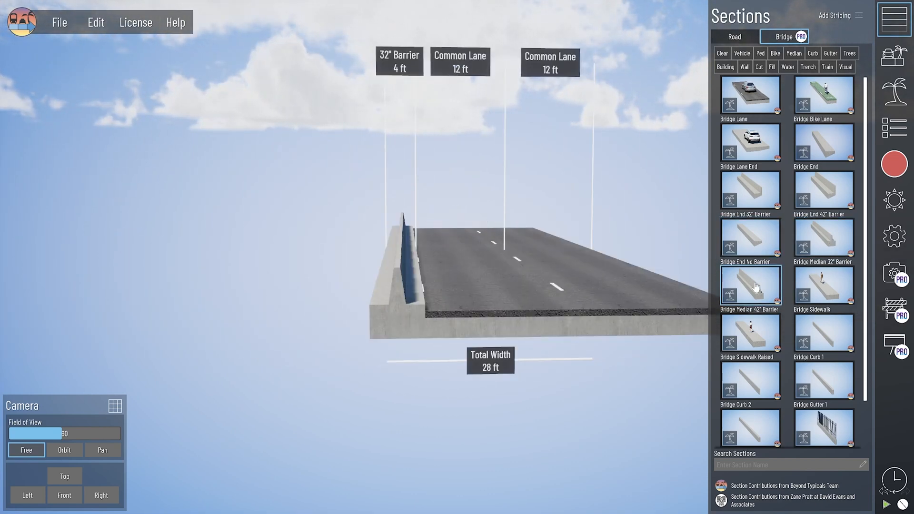
pyautogui.moveTo(755, 287); pyautogui.dragTo(368, 358)
pyautogui.press('w')
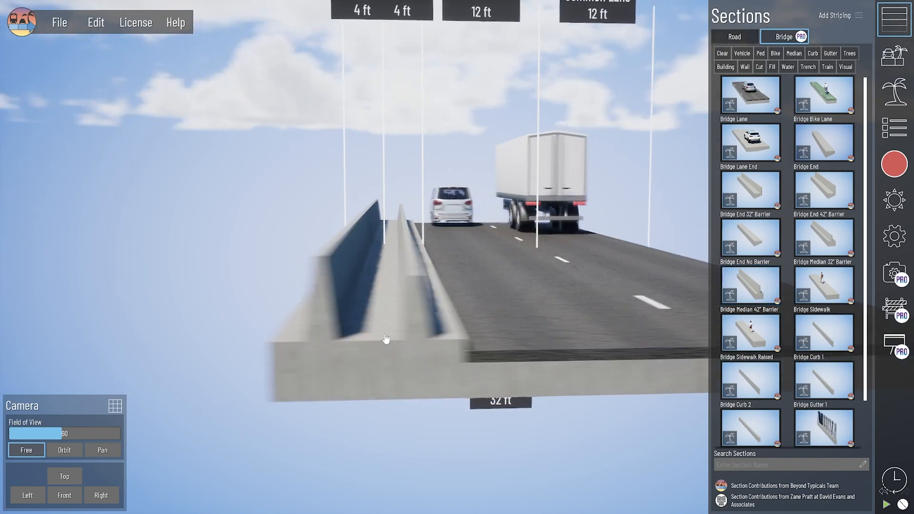
pyautogui.moveTo(386, 338); pyautogui.dragTo(384, 336, button='right')
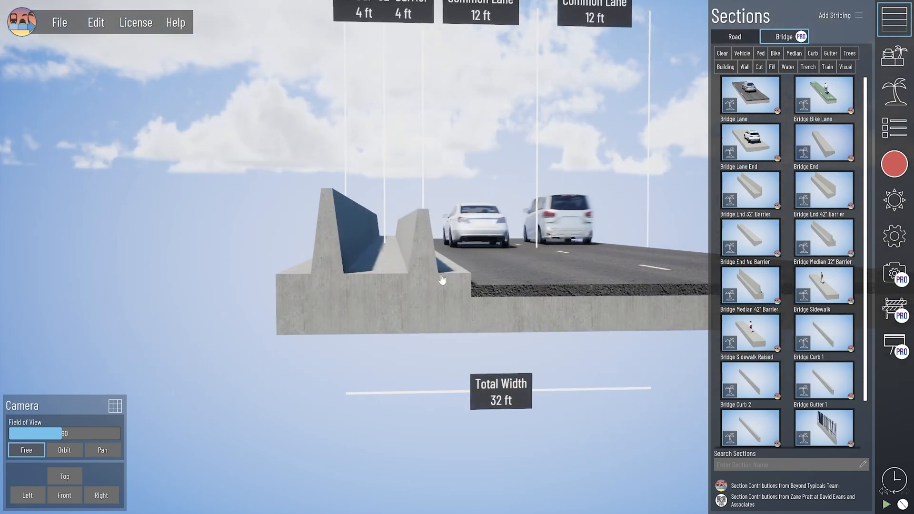
pyautogui.click(433, 315)
pyautogui.moveTo(355, 272); pyautogui.dragTo(399, 305)
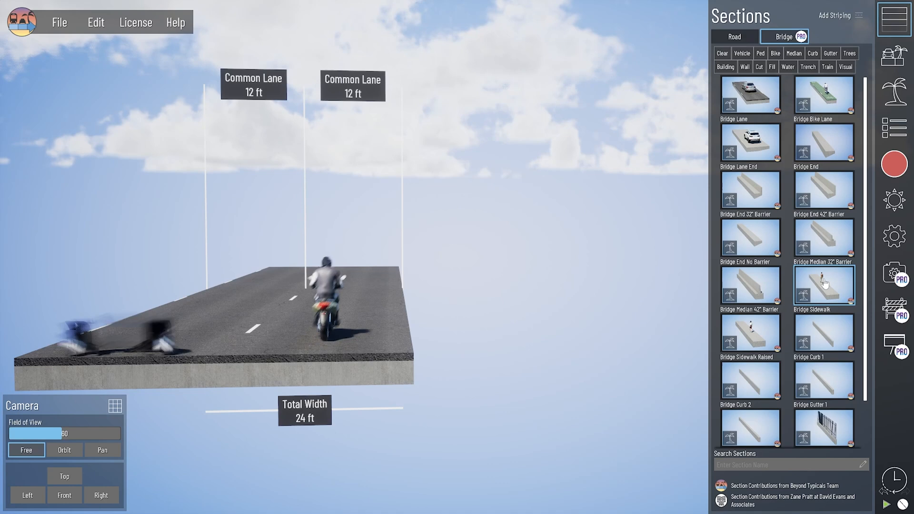
# Step: Try a Bridge Sidewalk at the right edge with a Bridge Sidewalk Raised between it and the lanes, and undo both
pyautogui.moveTo(824, 284); pyautogui.dragTo(429, 355)
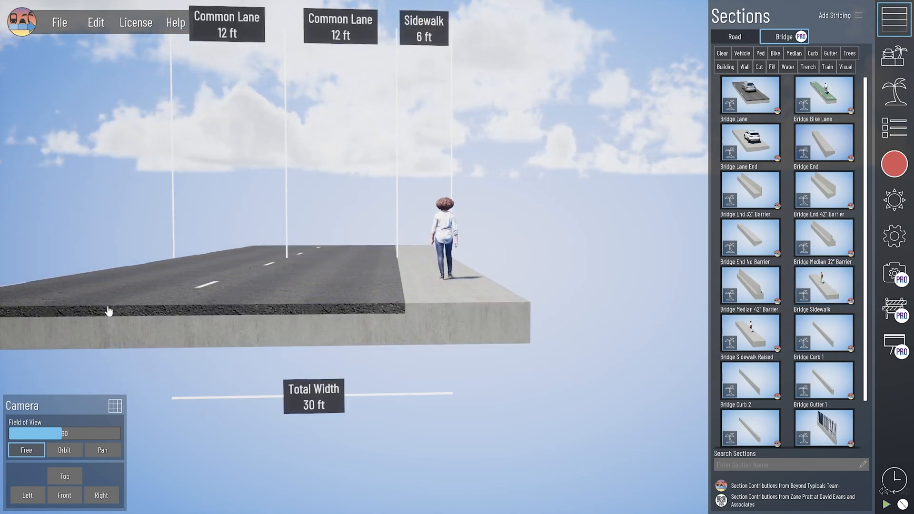
pyautogui.moveTo(733, 318); pyautogui.dragTo(394, 313)
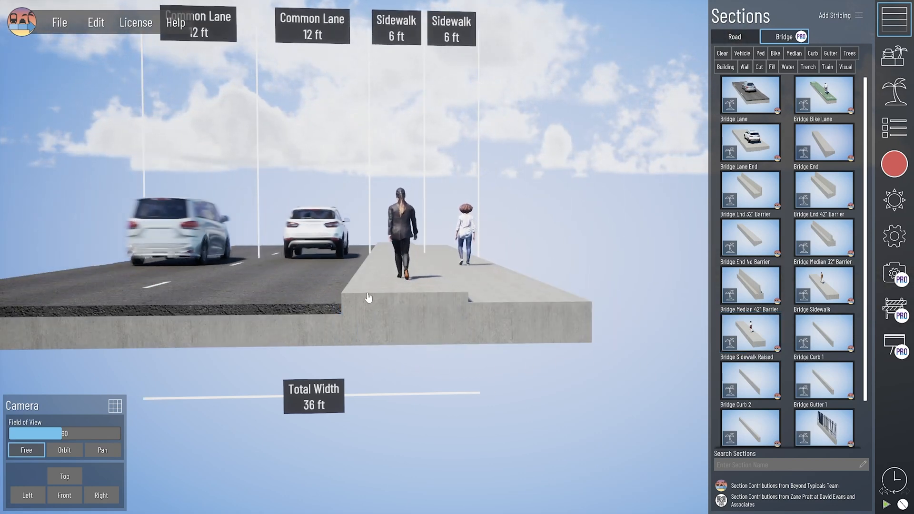
pyautogui.moveTo(369, 300); pyautogui.dragTo(430, 293, button='middle')
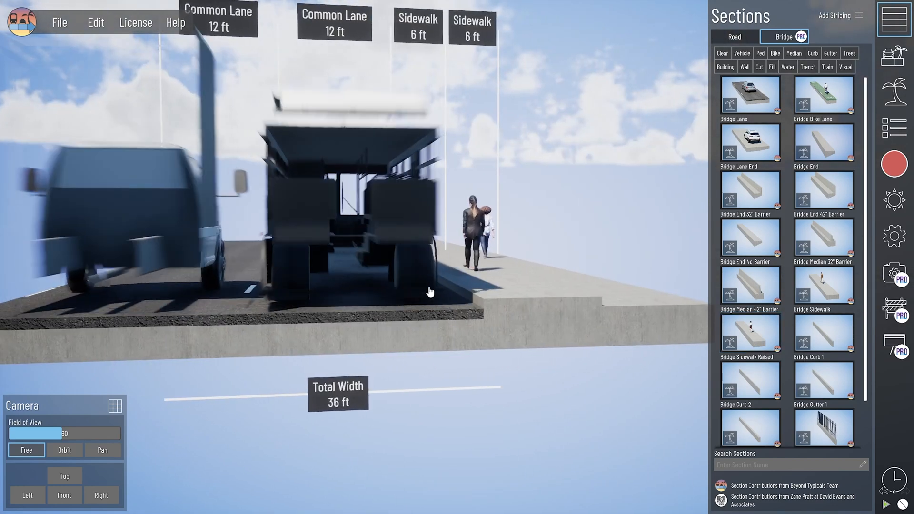
pyautogui.hotkey('ctrl', 'z')
pyautogui.hotkey('ctrl', 'z')
pyautogui.hotkey('ctrl', 'z')
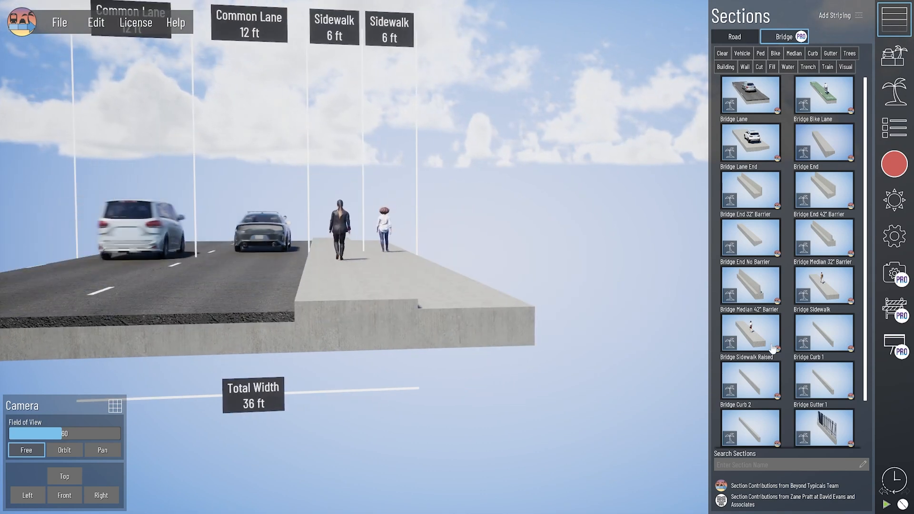
# Step: Add a Bridge Curb 1 at the right edge of the bridge lanes, and replace it with a Bridge Curb 2
pyautogui.moveTo(836, 335); pyautogui.dragTo(406, 338)
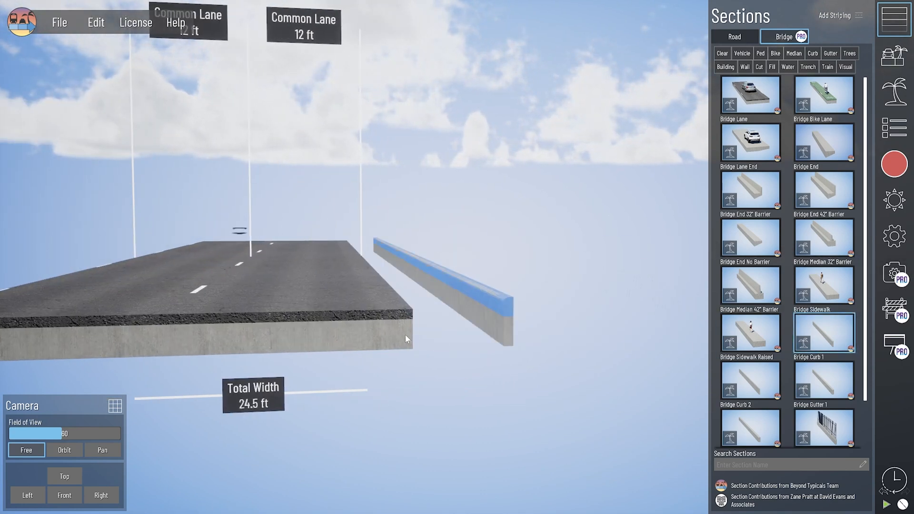
pyautogui.scroll(3, 414, 316)
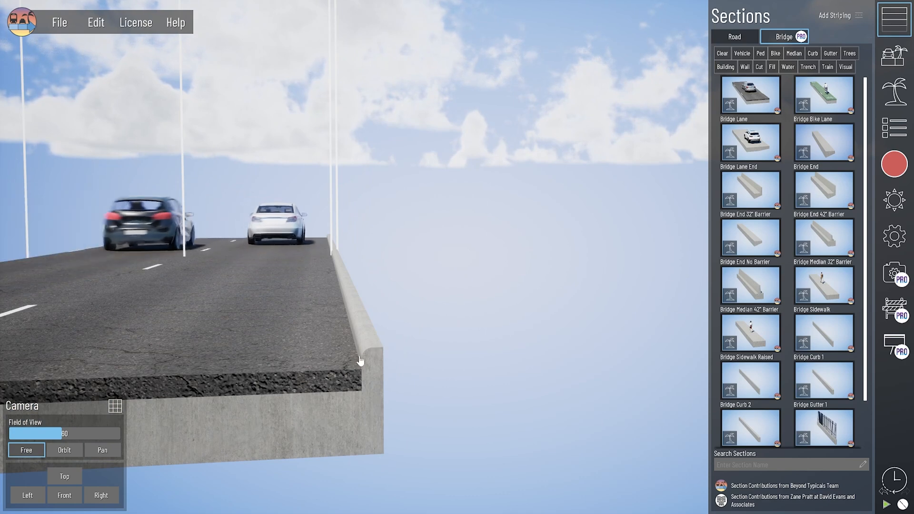
pyautogui.moveTo(743, 383); pyautogui.dragTo(306, 429)
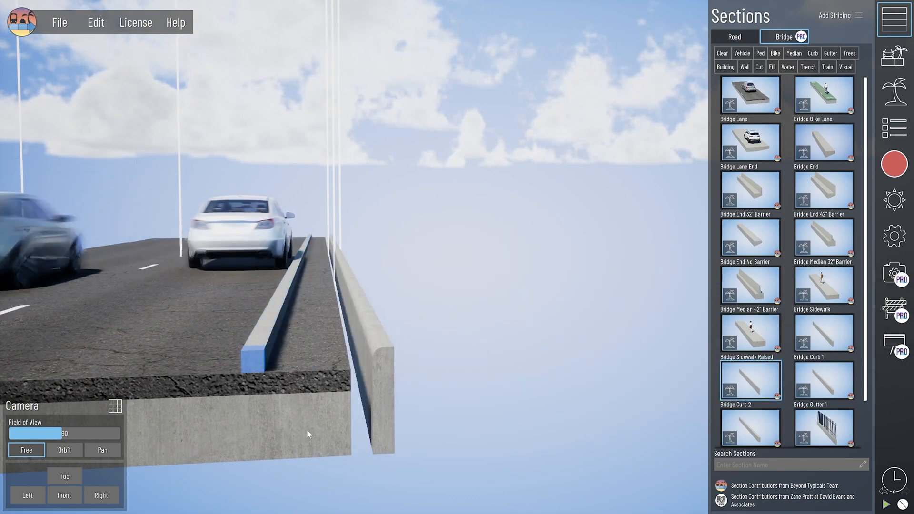
pyautogui.click(364, 369)
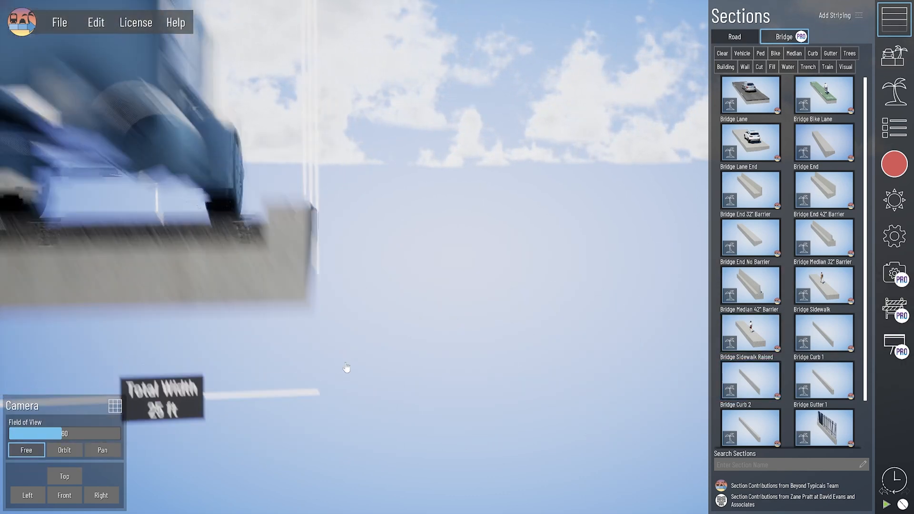
pyautogui.press('Delete')
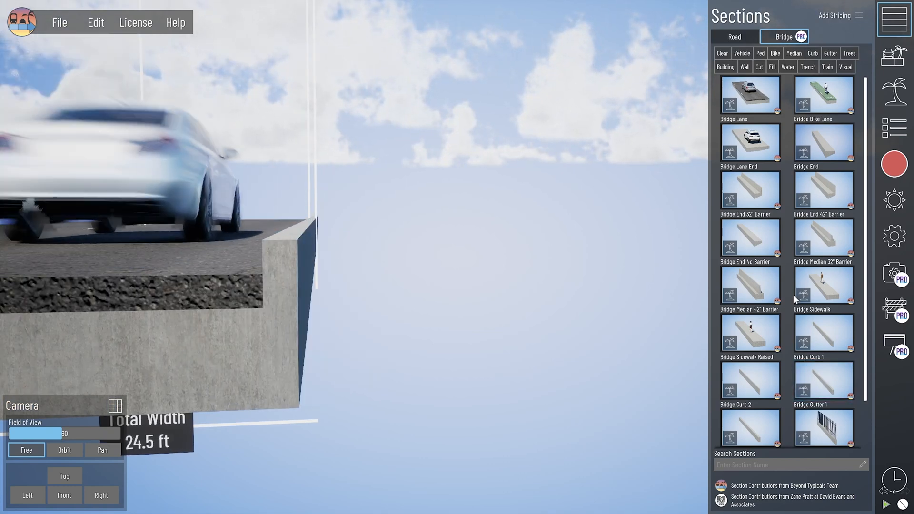
pyautogui.scroll(-1, 818, 351)
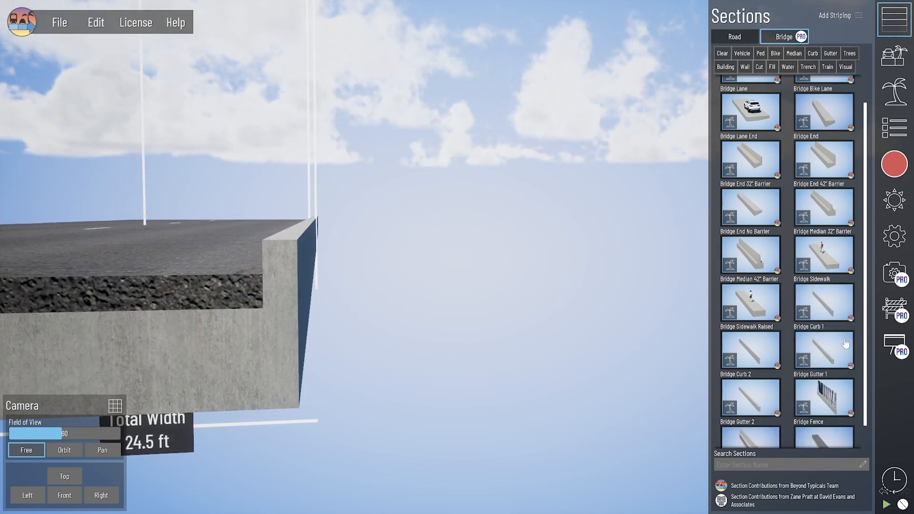
# Step: Try a Bridge Gutter 1 outside the curb at the right edge, and a Bridge Gutter 2 in its place
pyautogui.moveTo(845, 343); pyautogui.dragTo(378, 373)
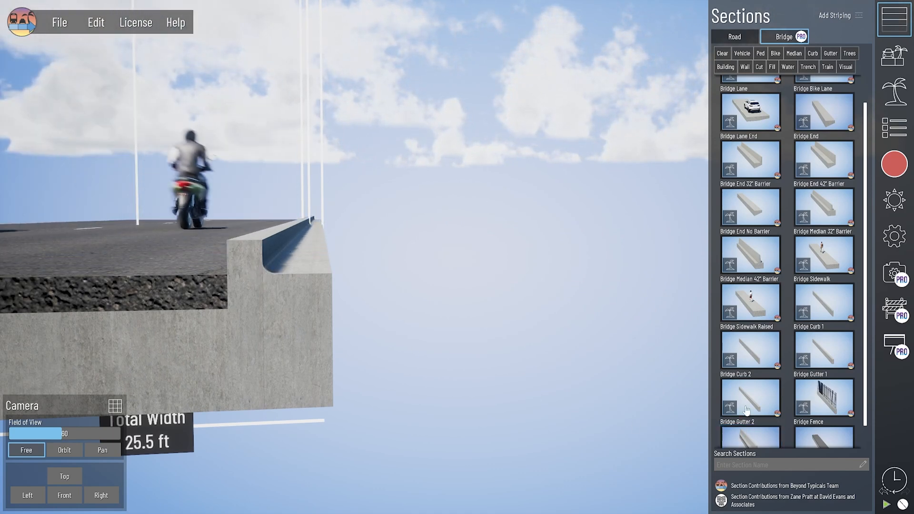
pyautogui.moveTo(748, 399); pyautogui.dragTo(333, 247)
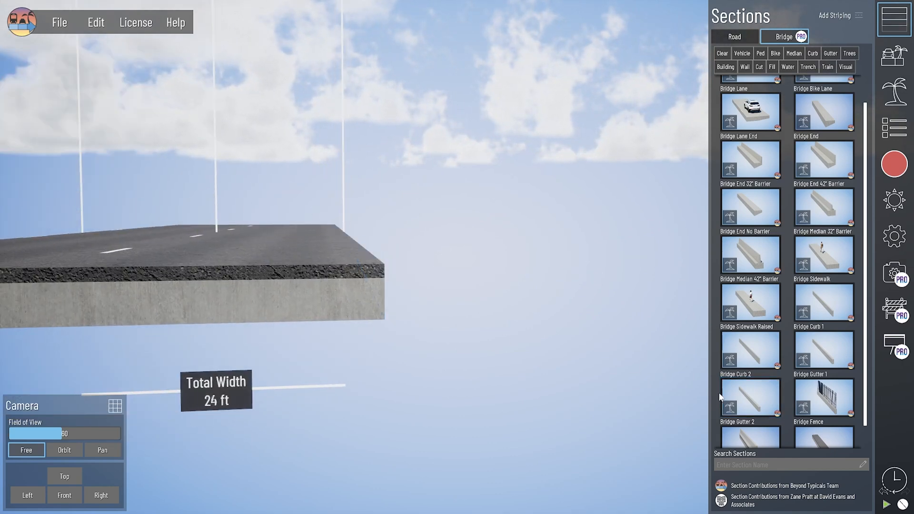
# Step: Try a Bridge Fence at the right edge of the lanes with Fence 3 and Fence 5 as its primary asset
pyautogui.scroll(-1, 809, 381)
pyautogui.moveTo(824, 372); pyautogui.dragTo(345, 252)
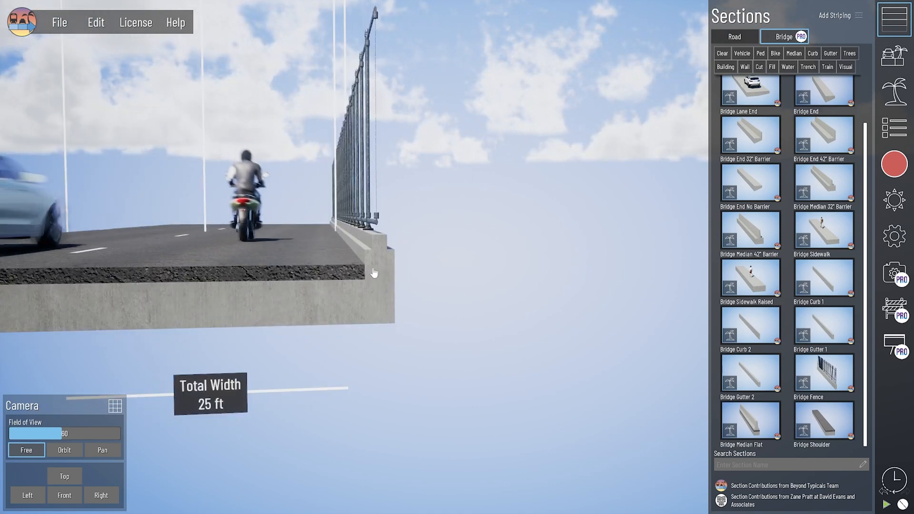
pyautogui.click(363, 280)
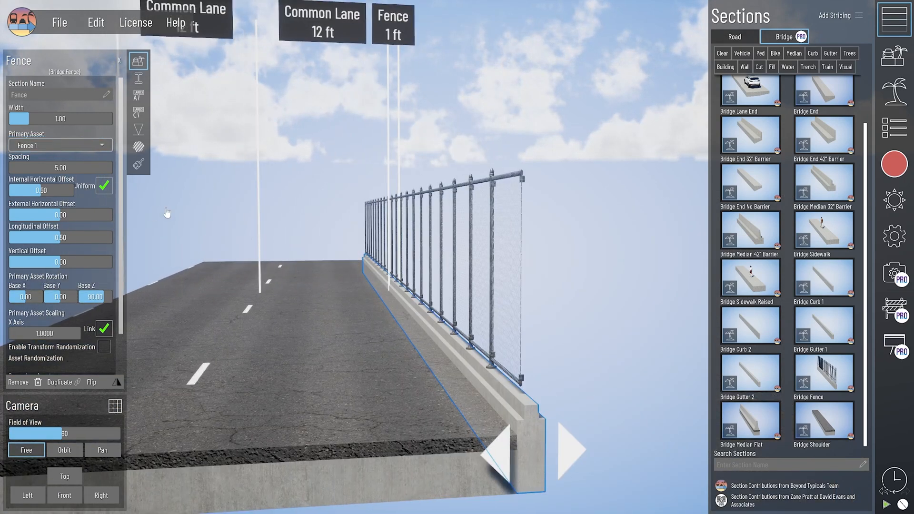
pyautogui.click(58, 145)
pyautogui.click(58, 175)
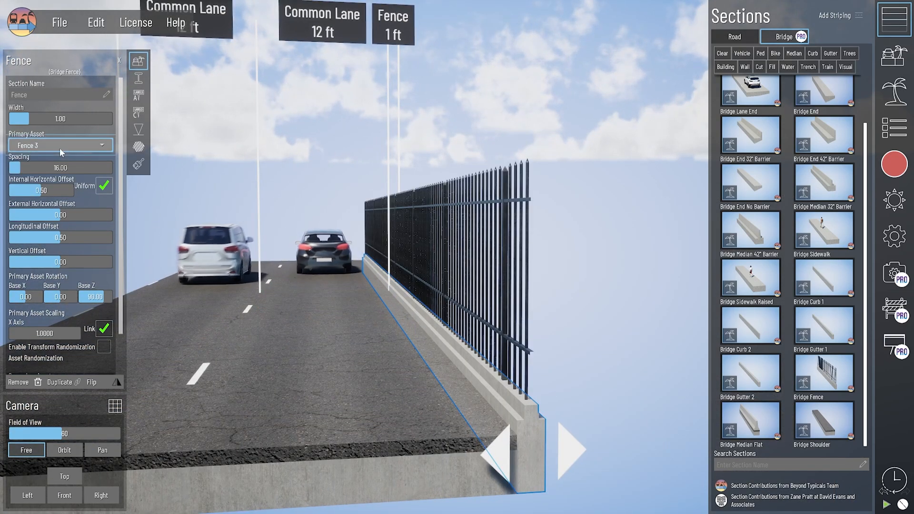
pyautogui.click(59, 146)
pyautogui.click(57, 186)
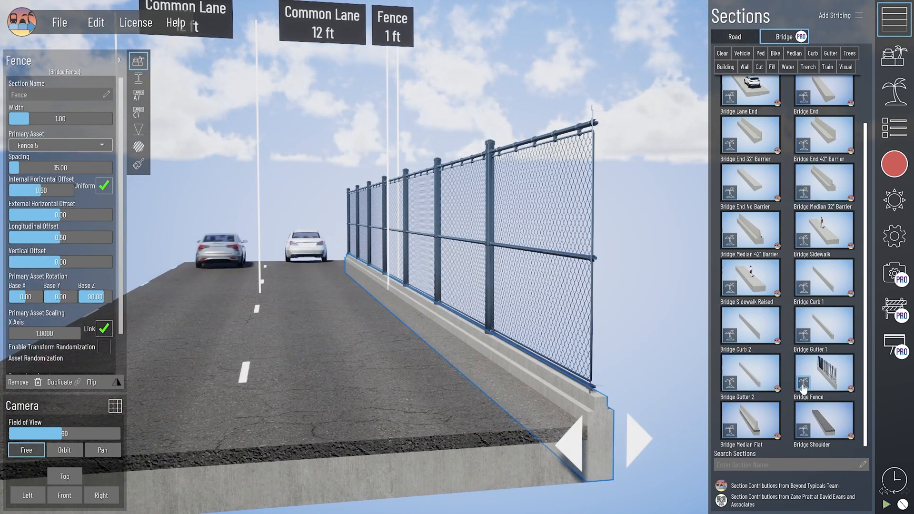
# Step: Make Fence 2 and Fence 4 available among the customizable assets of the Bridge Fence section, and close the asset customization
pyautogui.click(803, 384)
pyautogui.scroll(-10, 774, 399)
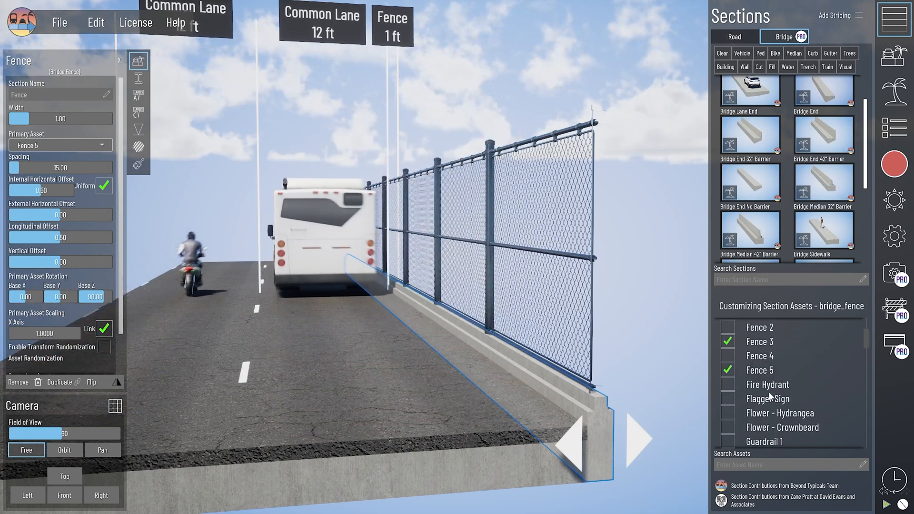
pyautogui.scroll(2, 765, 391)
pyautogui.click(727, 386)
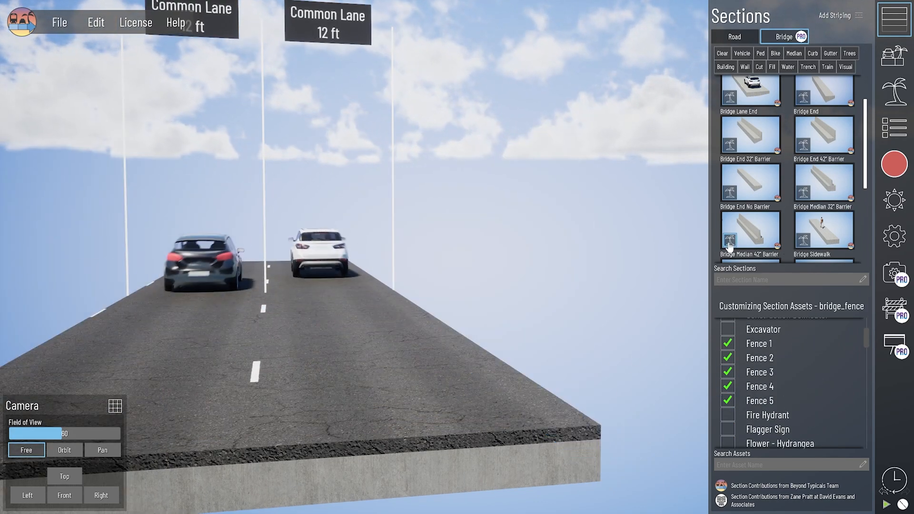
pyautogui.click(729, 244)
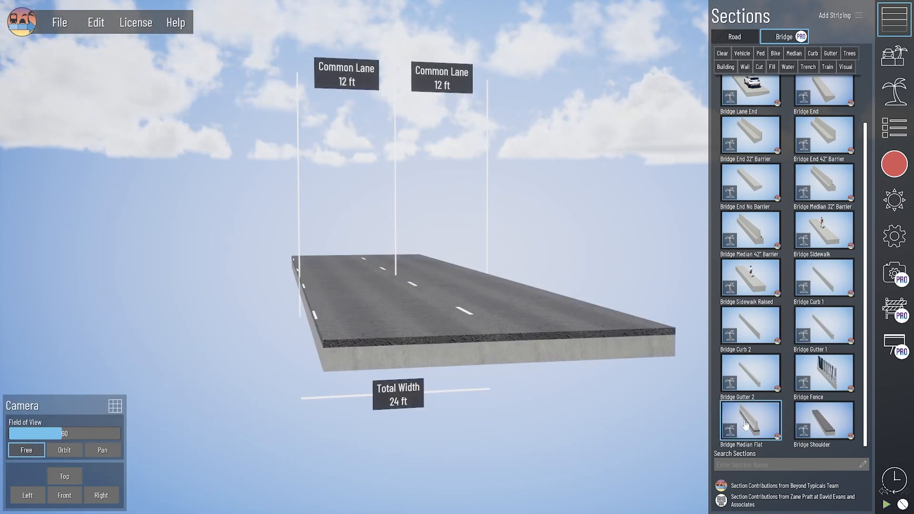
# Step: Add a Bridge Median Flat at the left edge of the lanes and texture it with 06 Brushed Concrete
pyautogui.moveTo(745, 425); pyautogui.dragTo(265, 416)
pyautogui.scroll(2, 253, 405)
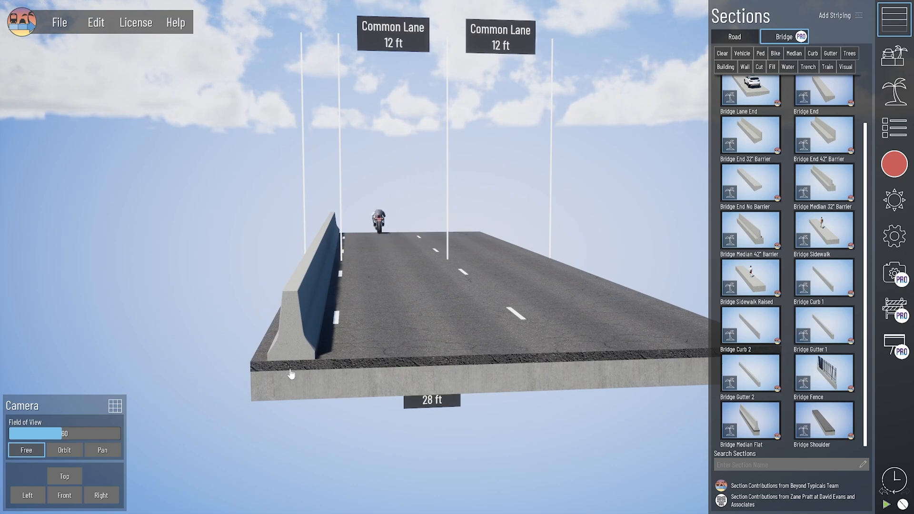
pyautogui.click(295, 386)
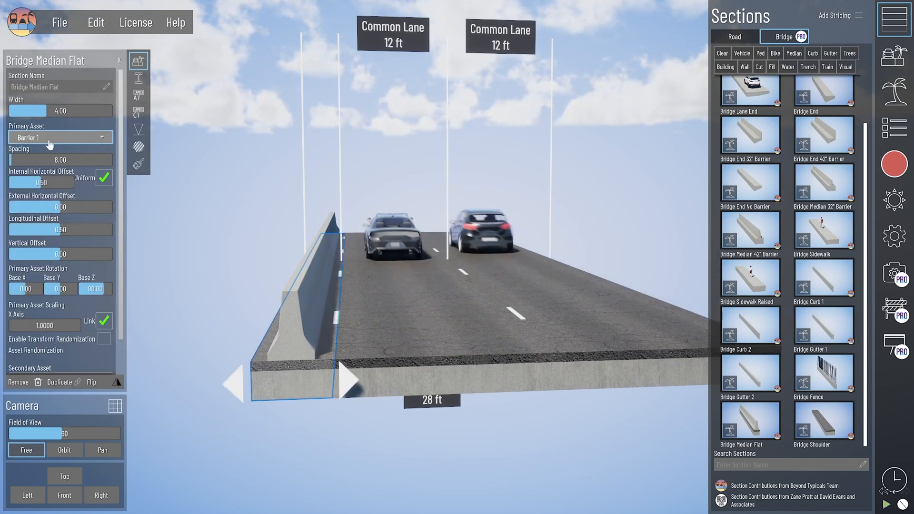
pyautogui.moveTo(233, 284); pyautogui.dragTo(357, 373, button='right')
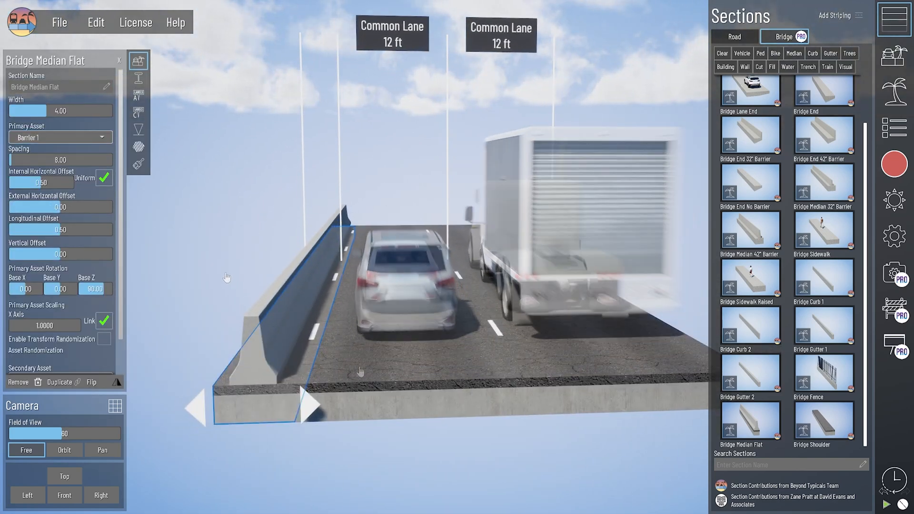
pyautogui.scroll(-2, 289, 365)
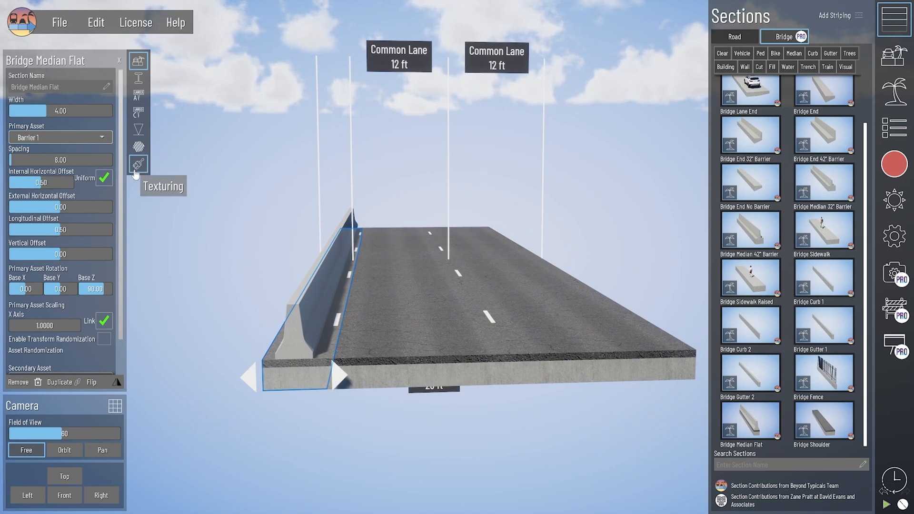
pyautogui.click(137, 167)
pyautogui.click(76, 94)
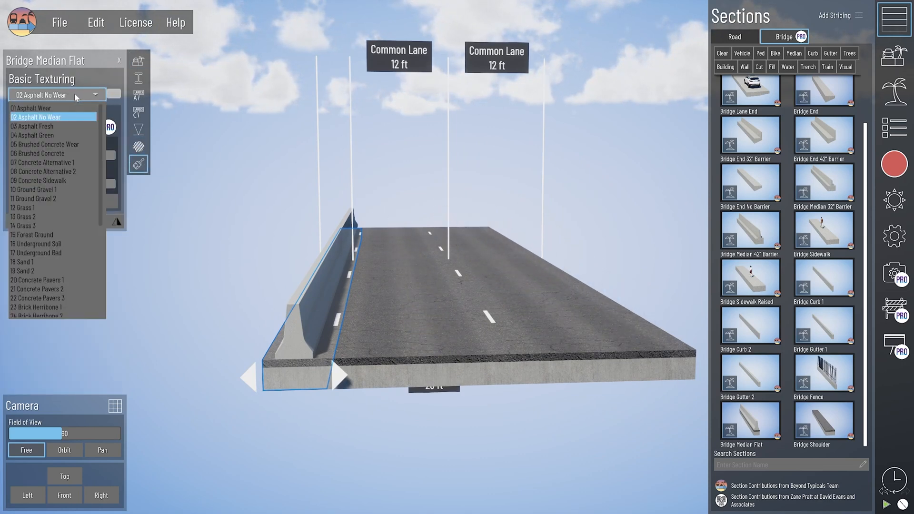
pyautogui.click(67, 152)
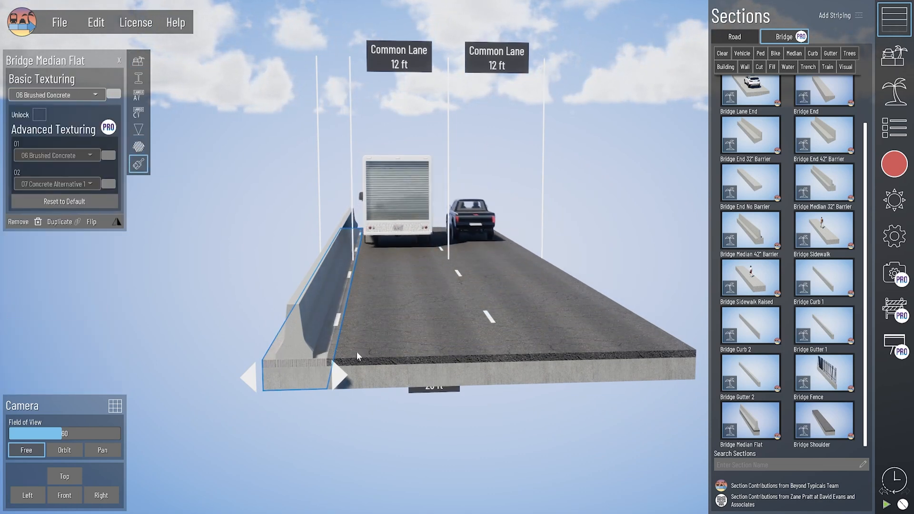
# Step: Texture both bridge lanes with 05 Brushed Concrete Wear
pyautogui.click(364, 364)
pyautogui.click(42, 104)
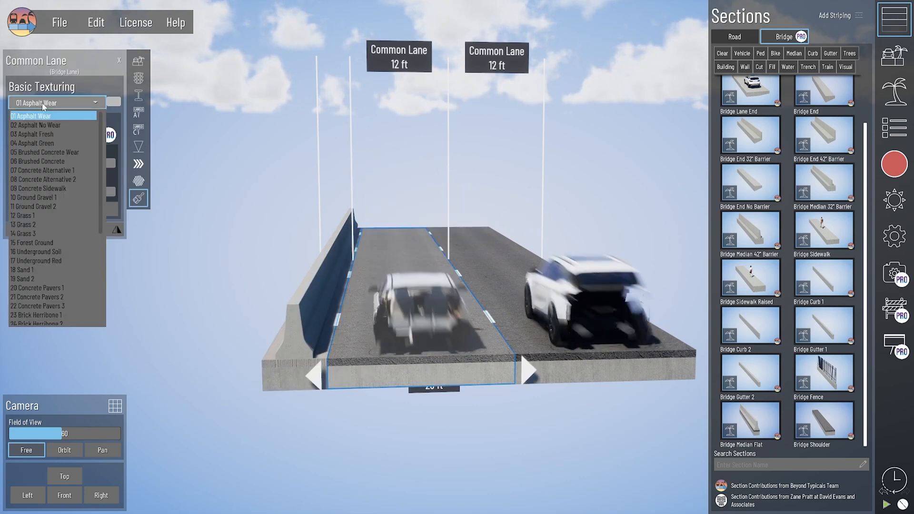
pyautogui.click(63, 153)
pyautogui.click(557, 364)
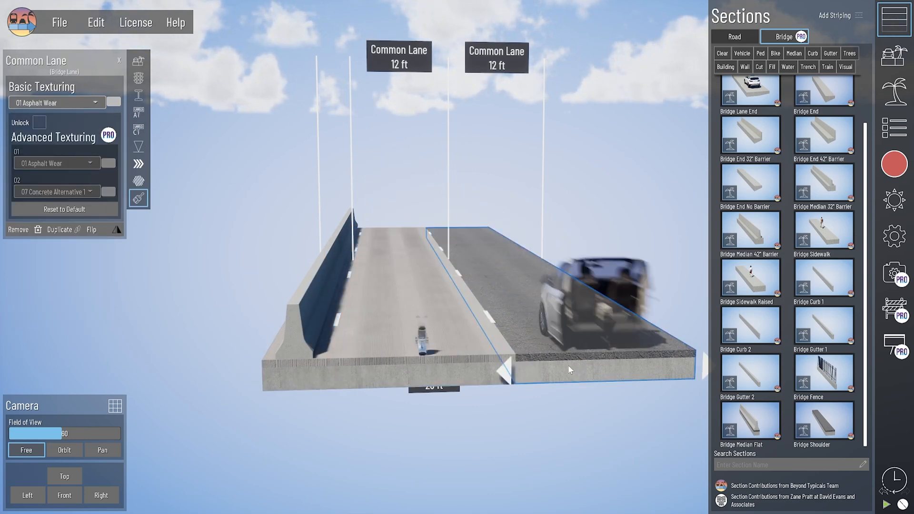
pyautogui.click(52, 103)
pyautogui.click(67, 153)
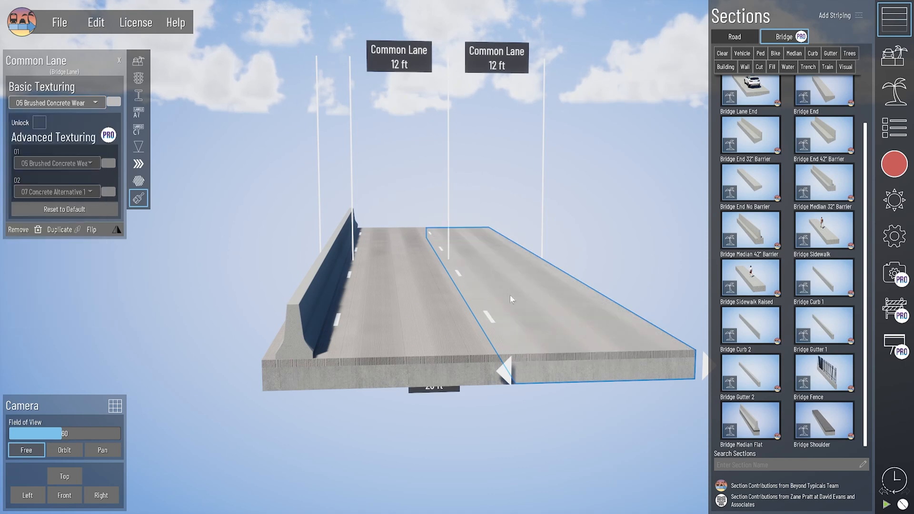
# Step: Try a 4 ft Bridge Shoulder between the median barrier and the adjacent lane, and delete it
pyautogui.click(489, 317)
pyautogui.click(337, 320)
pyautogui.moveTo(399, 385); pyautogui.dragTo(377, 387, button='middle')
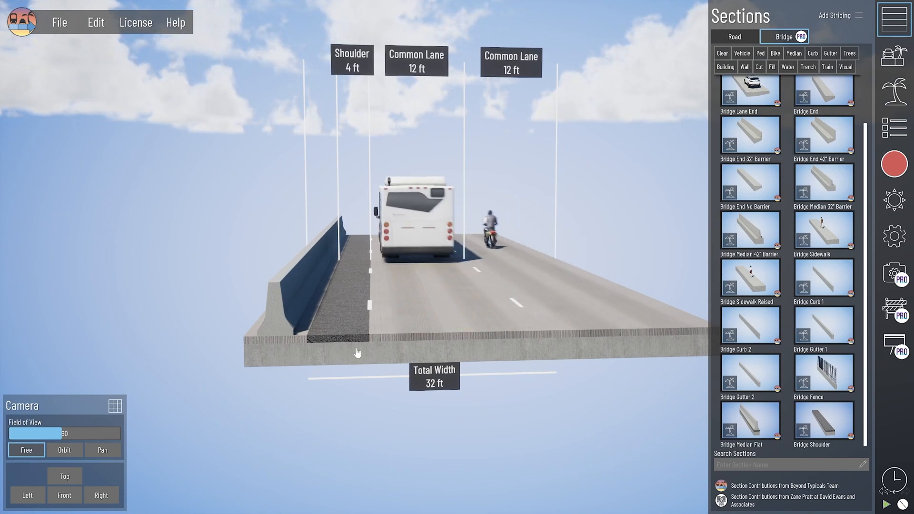
pyautogui.click(338, 351)
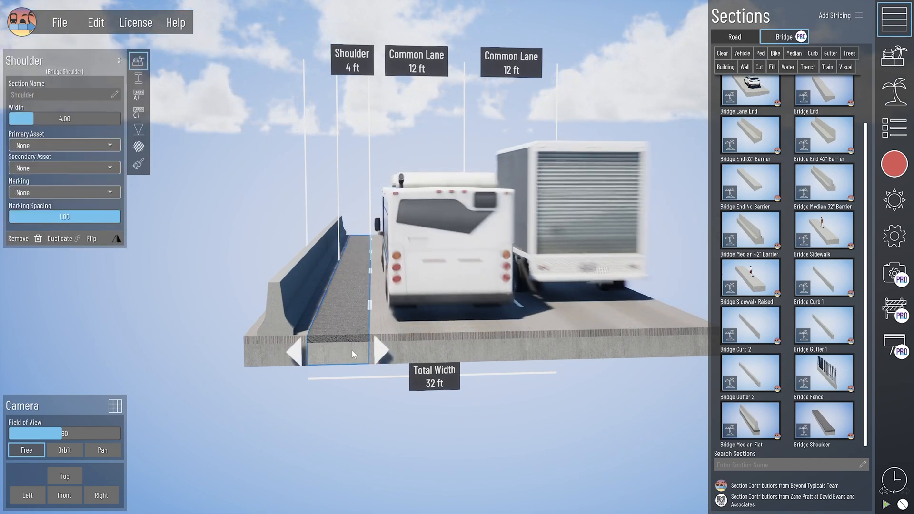
pyautogui.press('Delete')
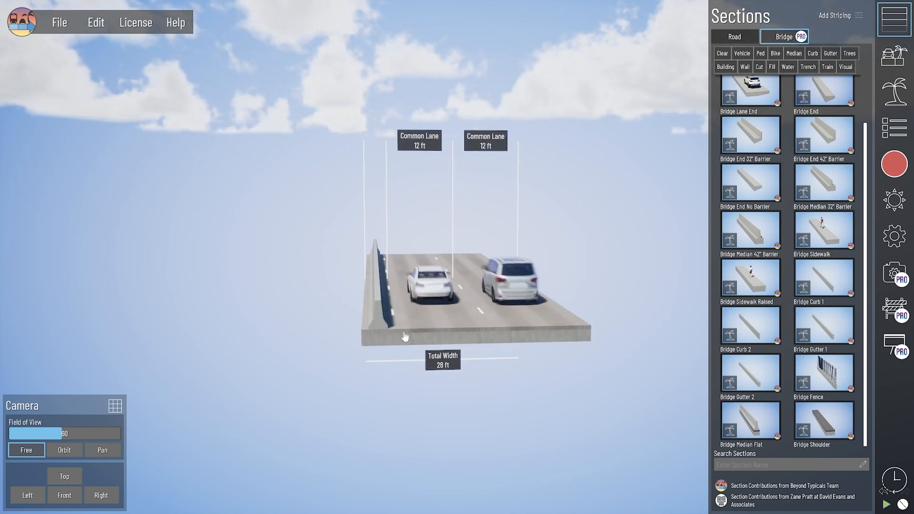
# Step: Add concrete-textured 4 ft Bridge Shoulders on both sides of the median, and two 12 ft lanes for the opposite roadway
pyautogui.scroll(-2, 333, 256)
pyautogui.moveTo(824, 420); pyautogui.dragTo(328, 349)
pyautogui.click(371, 316)
pyautogui.click(62, 102)
pyautogui.click(63, 166)
pyautogui.click(138, 199)
pyautogui.moveTo(750, 90); pyautogui.dragTo(238, 350)
# Step: Reduce the striping spacing to the minimum for both lines between the inner shoulders and their lanes, making them solid
pyautogui.click(383, 319)
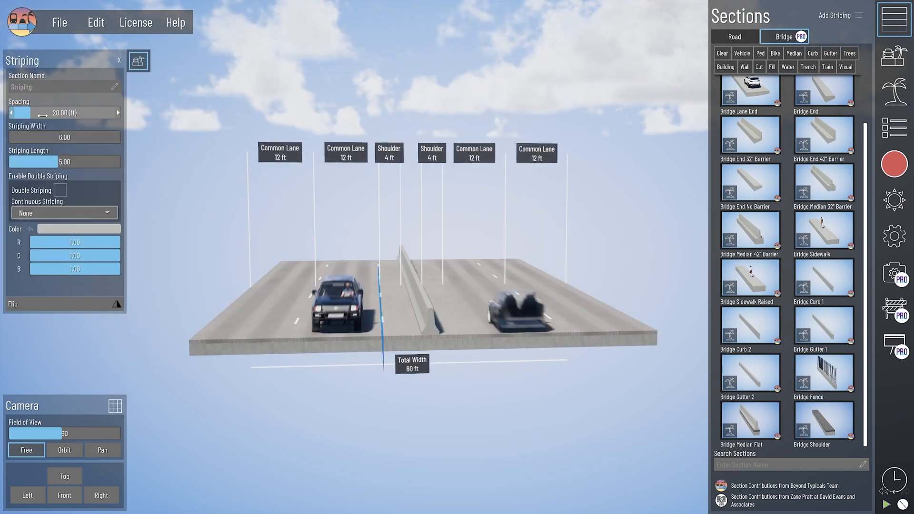
pyautogui.moveTo(30, 113); pyautogui.dragTo(9, 113)
pyautogui.click(461, 312)
pyautogui.moveTo(29, 113); pyautogui.dragTo(9, 113)
# Step: Add 4 ft Bridge Shoulders at both outer edges of the deck, and a Bridge Sidewalk Raised with a curb beside the left shoulder
pyautogui.scroll(-1, 324, 206)
pyautogui.click(395, 346)
pyautogui.moveTo(824, 420); pyautogui.dragTo(547, 347)
pyautogui.moveTo(824, 420); pyautogui.dragTo(167, 350)
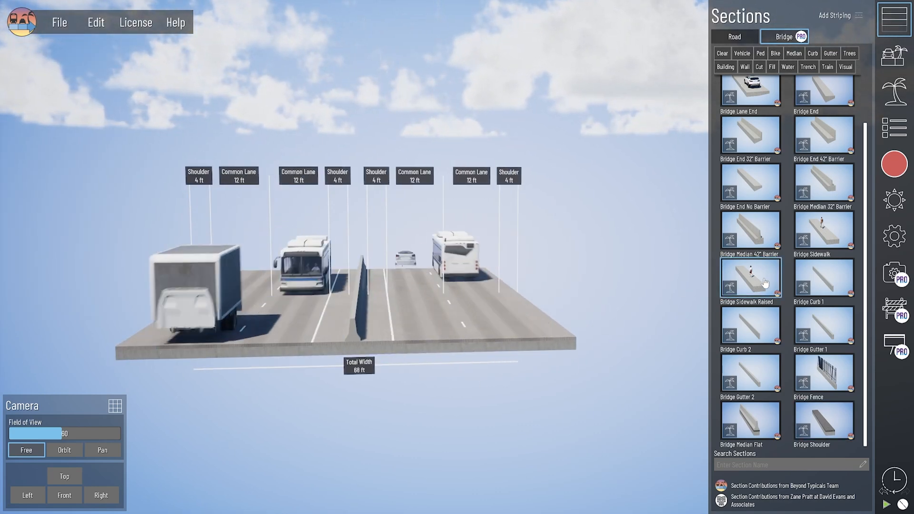
pyautogui.moveTo(762, 285); pyautogui.dragTo(153, 352)
pyautogui.moveTo(823, 277); pyautogui.dragTo(193, 356)
# Step: Flip the right outer shoulder, and add a Bridge Gutter 1 and a Bridge Fence outside it
pyautogui.click(566, 339)
pyautogui.click(118, 241)
pyautogui.moveTo(751, 373); pyautogui.dragTo(590, 345)
pyautogui.scroll(3, 555, 352)
pyautogui.click(518, 360)
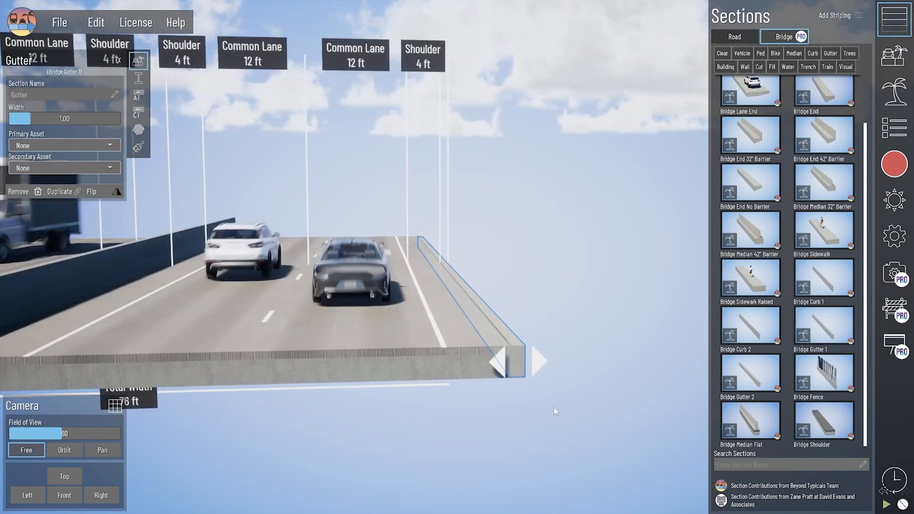
pyautogui.moveTo(823, 373); pyautogui.dragTo(572, 421)
pyautogui.moveTo(572, 420); pyautogui.dragTo(344, 428, button='middle')
# Step: Add two 5 ft Bridge Bike Lanes side by side outside the fence
pyautogui.scroll(5, 823, 228)
pyautogui.moveTo(824, 94); pyautogui.dragTo(467, 472)
pyautogui.click(325, 419)
pyautogui.moveTo(824, 94); pyautogui.dragTo(476, 423)
pyautogui.click(396, 438)
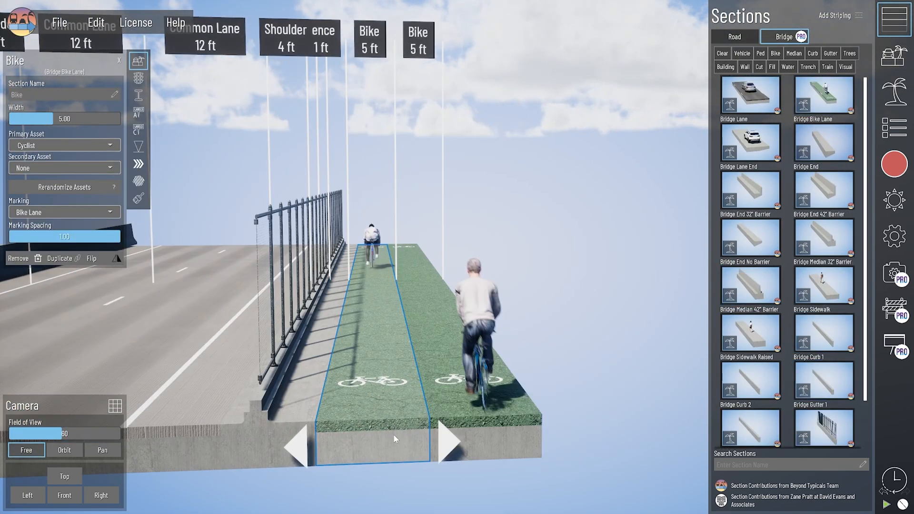
# Step: Change the stripe between the two bike lanes to a continuous double yellow line
pyautogui.click(421, 424)
pyautogui.click(60, 190)
pyautogui.moveTo(114, 269); pyautogui.dragTo(30, 269)
pyautogui.click(64, 212)
pyautogui.click(47, 253)
# Step: Add a Bridge Sidewalk Raised beside the bike lanes and a Bridge End outside it with Old Barrier as its primary asset
pyautogui.moveTo(750, 332); pyautogui.dragTo(547, 423)
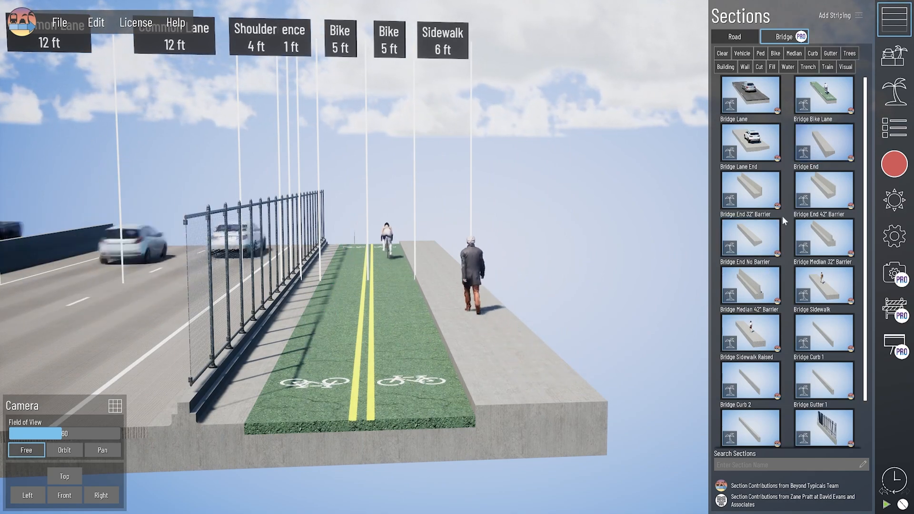
pyautogui.moveTo(823, 142); pyautogui.dragTo(611, 424)
pyautogui.click(590, 414)
pyautogui.click(64, 145)
pyautogui.click(64, 195)
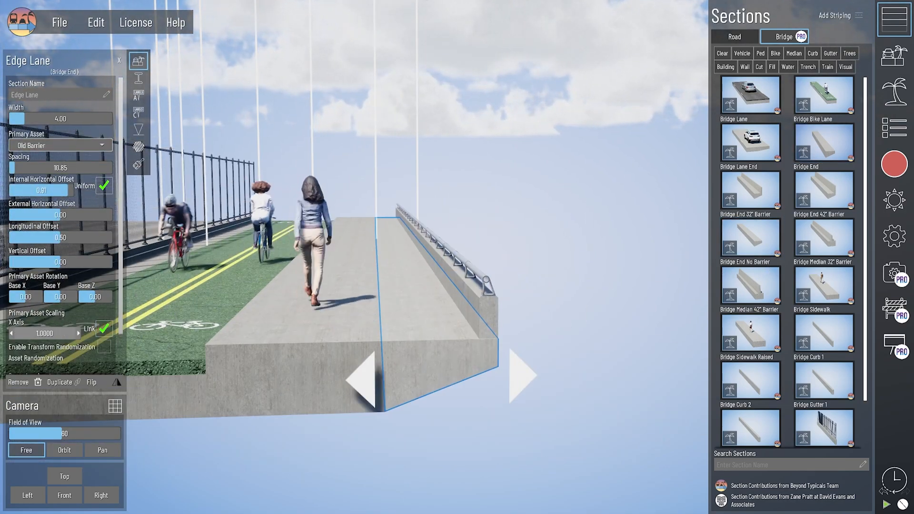
# Step: Set the left end section's primary asset to Old Barrier and reduce its internal horizontal offset
pyautogui.scroll(-10, 517, 287)
pyautogui.click(178, 304)
pyautogui.click(64, 145)
pyautogui.click(64, 195)
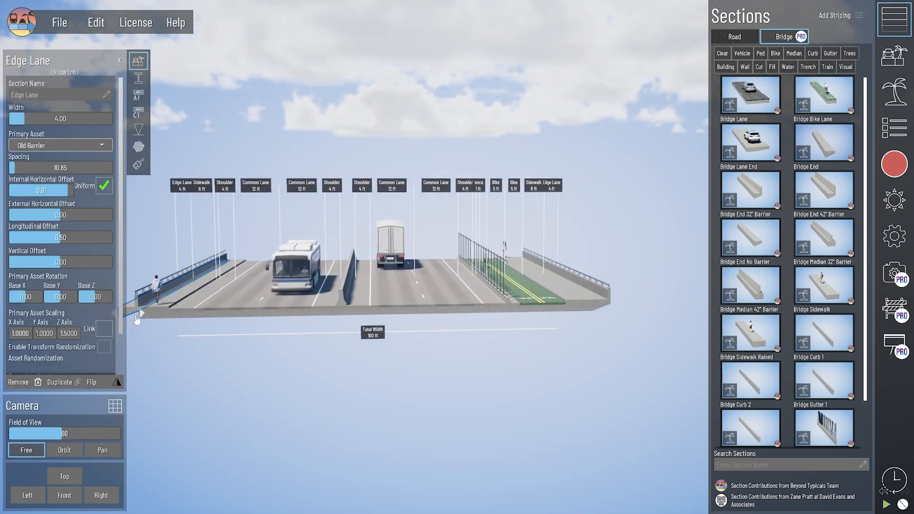
pyautogui.moveTo(42, 189); pyautogui.dragTo(15, 190)
pyautogui.click(390, 217)
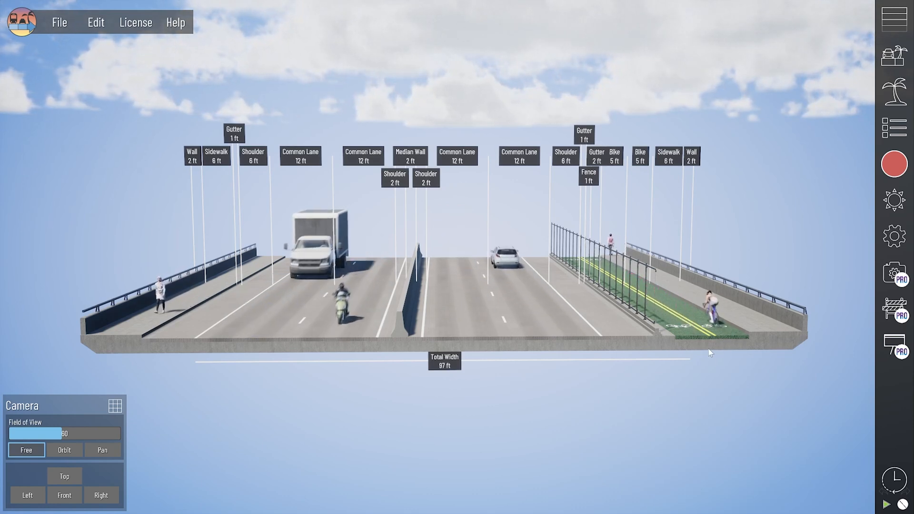
# Step: Enable the first sub-structure element, a Box_Girder_1, under the lane just left of the median wall
pyautogui.click(803, 341)
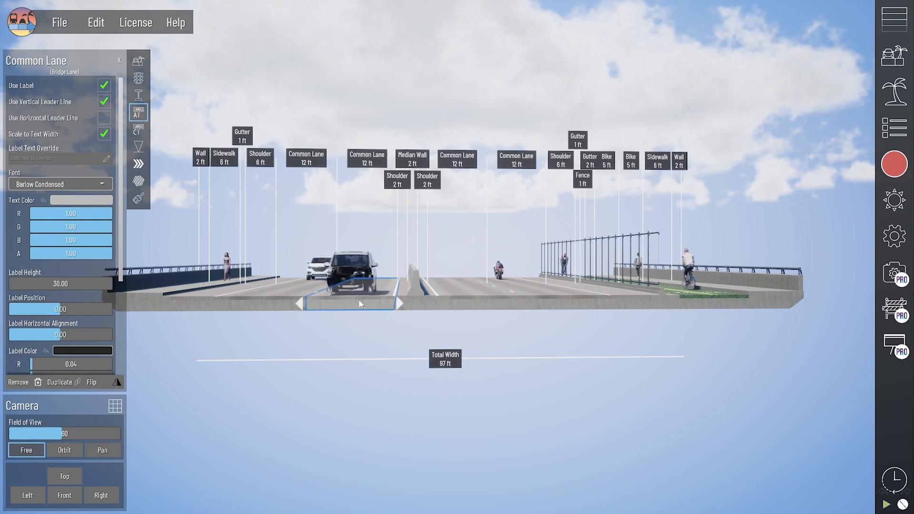
pyautogui.click(139, 98)
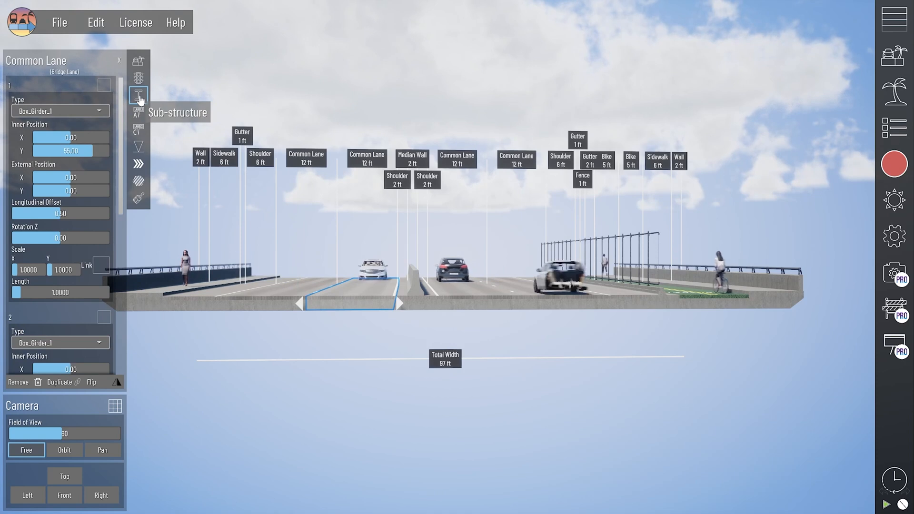
pyautogui.click(103, 87)
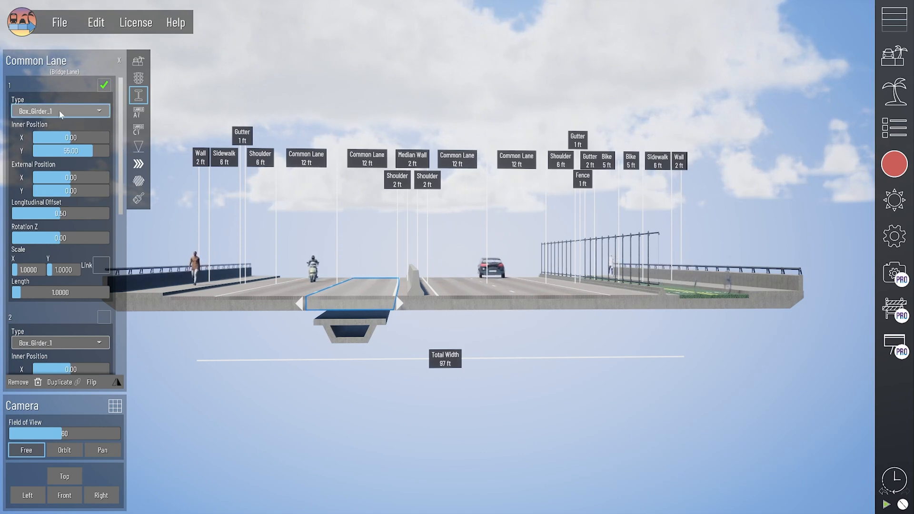
pyautogui.click(78, 112)
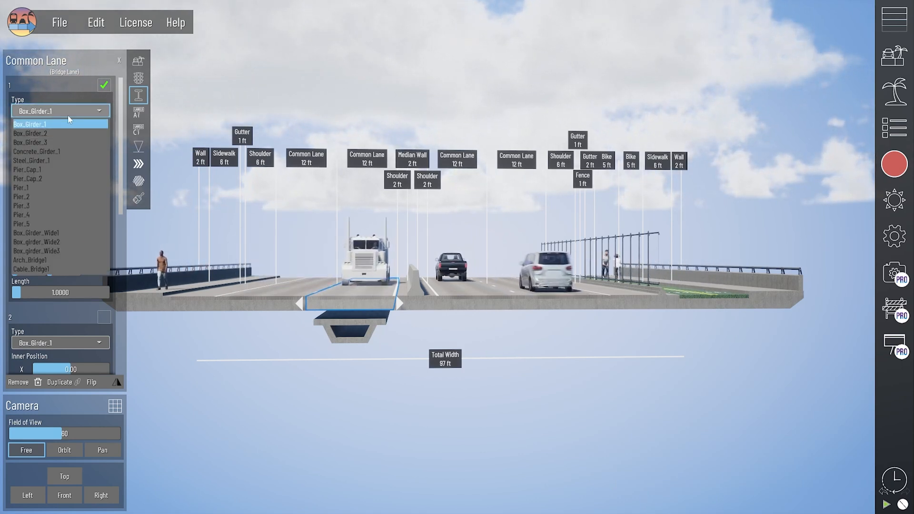
pyautogui.click(68, 115)
# Step: Shift the box girder to inner position X 1, Y 76 and external position X 37, keeping its longitudinal offset at 0.50
pyautogui.moveTo(67, 138); pyautogui.dragTo(88, 214)
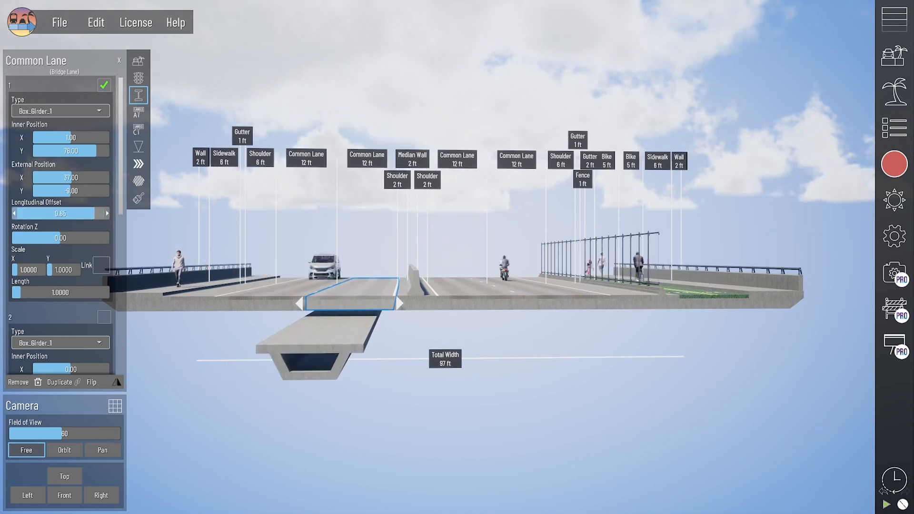
pyautogui.moveTo(58, 213); pyautogui.dragTo(59, 238)
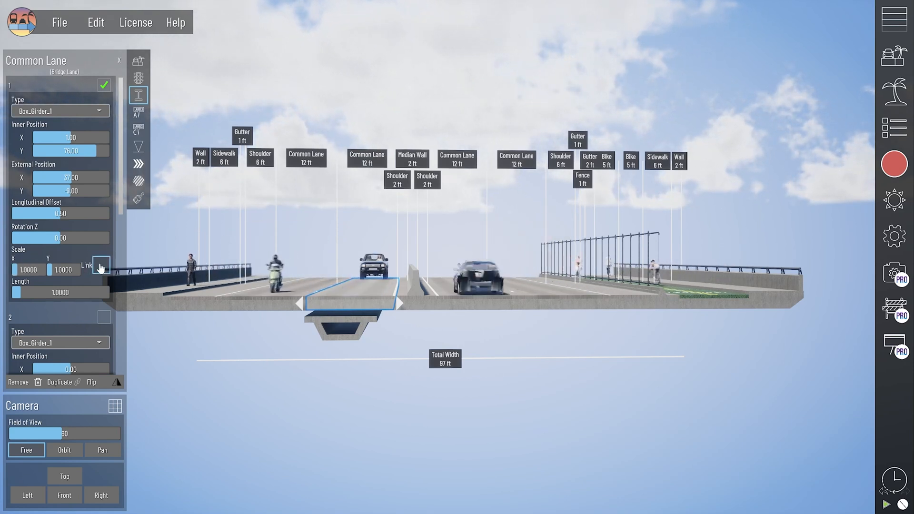
# Step: Try resizing the box girder under the selected lane, ending at scale X 1.0 and Y 1.5
pyautogui.moveTo(24, 270)
pyautogui.mouseDown()
pyautogui.moveTo(58, 270)
pyautogui.moveTo(32, 270)
pyautogui.mouseUp()
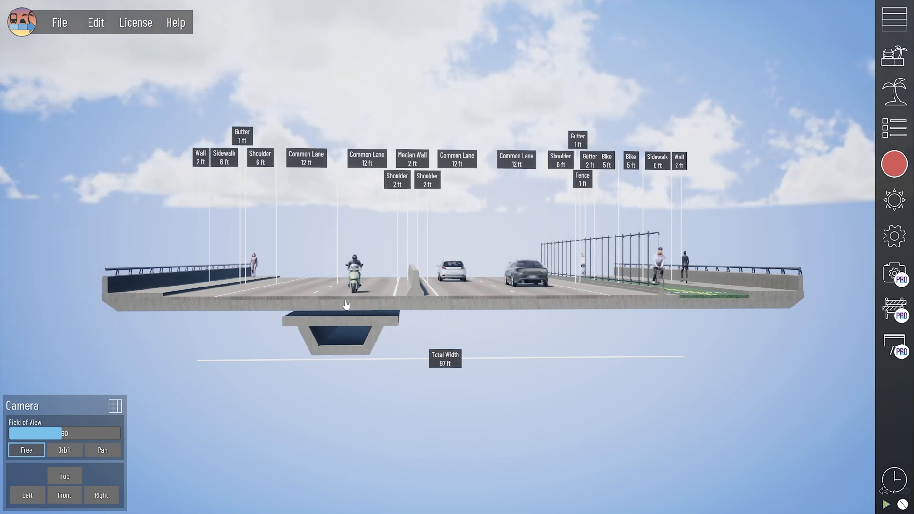
pyautogui.click(345, 304)
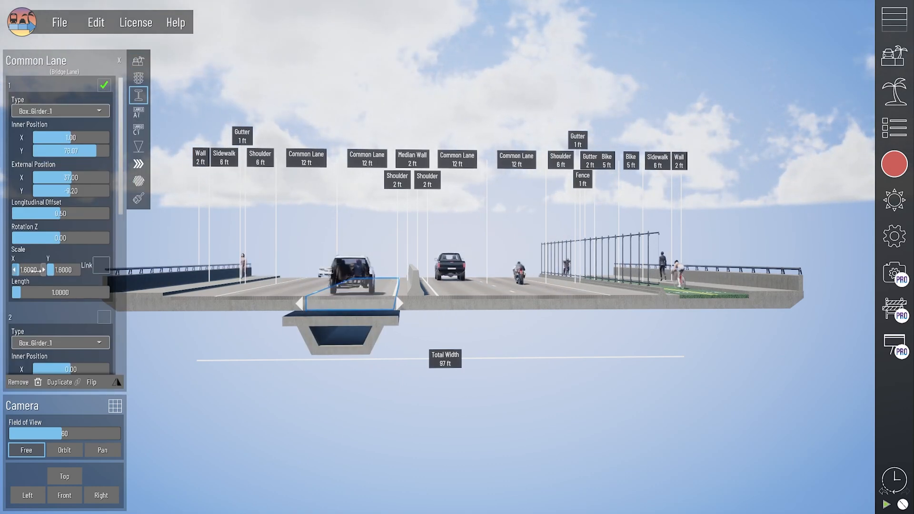
pyautogui.moveTo(22, 270); pyautogui.dragTo(65, 270)
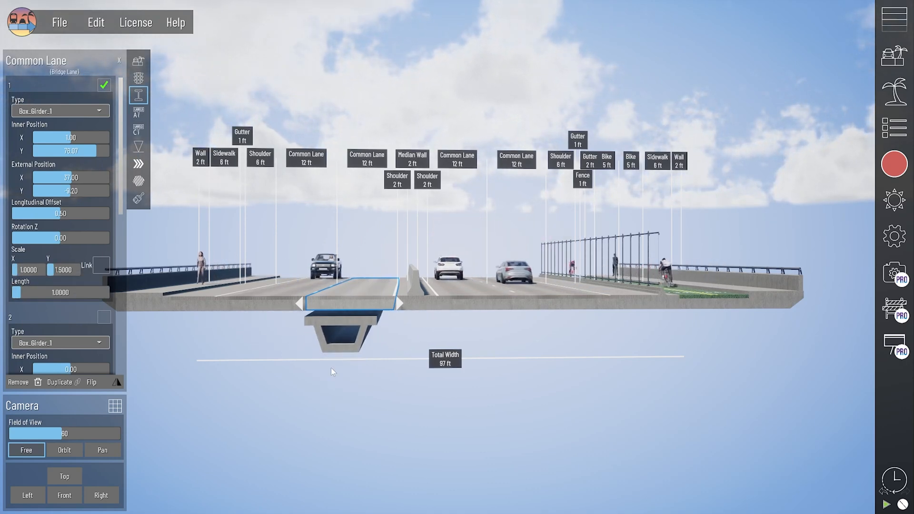
pyautogui.moveTo(331, 371); pyautogui.dragTo(332, 399, button='right')
pyautogui.moveTo(20, 293)
pyautogui.mouseDown()
pyautogui.moveTo(39, 292)
pyautogui.moveTo(19, 293)
pyautogui.mouseUp()
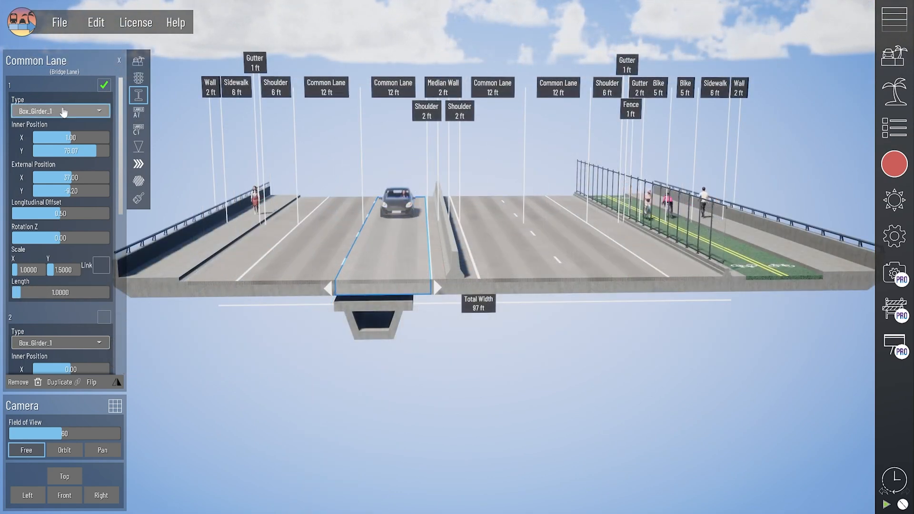
# Step: Try Box_Girder_2, Box_Girder_3, Concrete_Girder_1 and Steel_Girder_1 in turn as the type of the lane's first sub-structure element
pyautogui.click(63, 111)
pyautogui.click(52, 130)
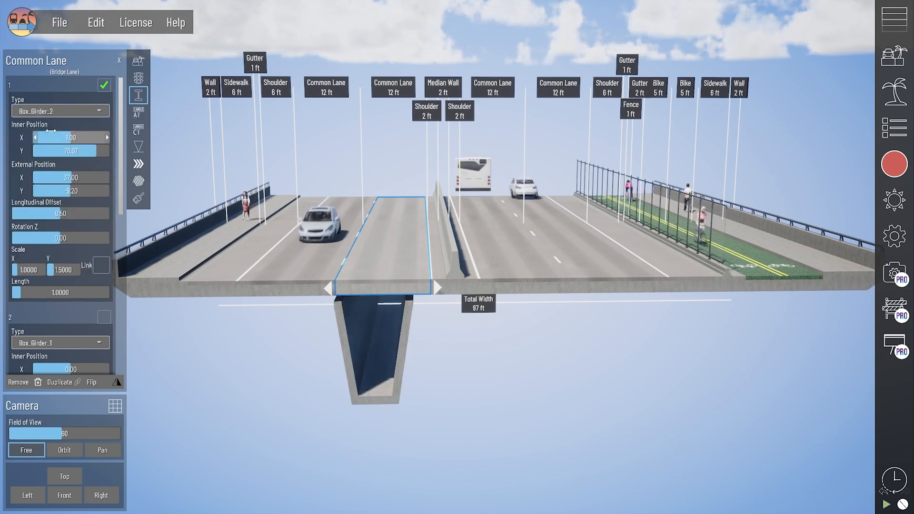
pyautogui.click(54, 109)
pyautogui.click(50, 141)
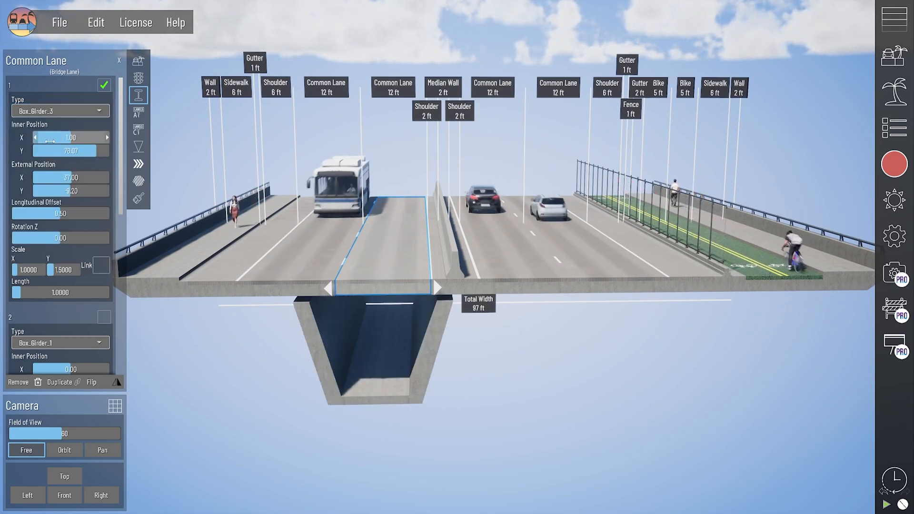
pyautogui.click(61, 114)
pyautogui.click(59, 151)
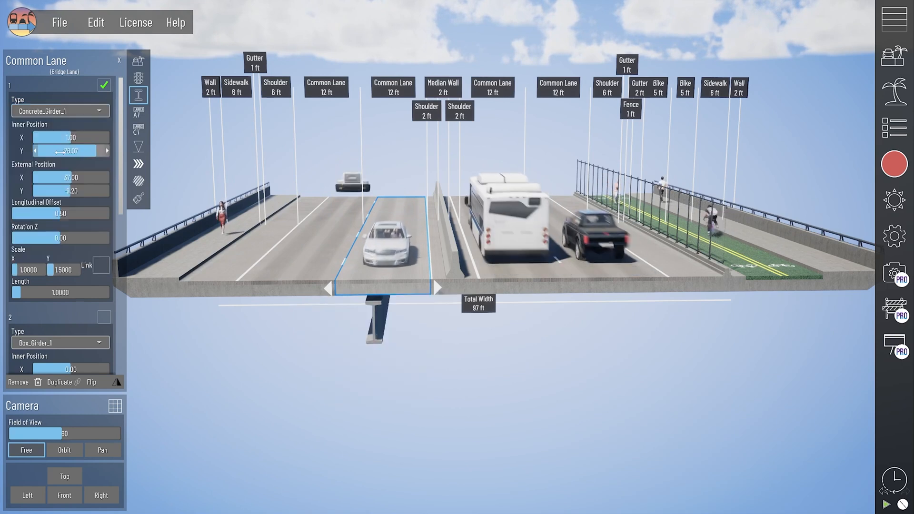
pyautogui.click(58, 111)
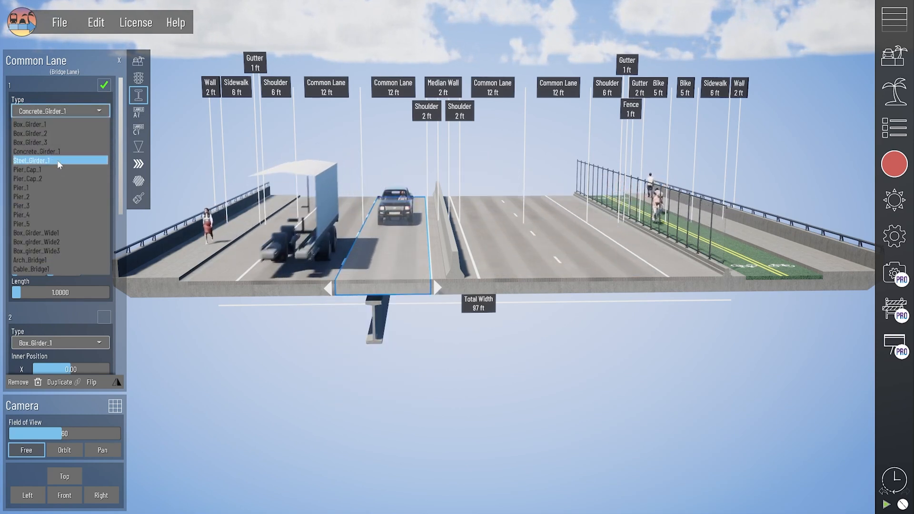
pyautogui.click(57, 160)
# Step: Try the Pier_Cap_1 and Pier_Cap_2 types for the first sub-structure element
pyautogui.click(64, 112)
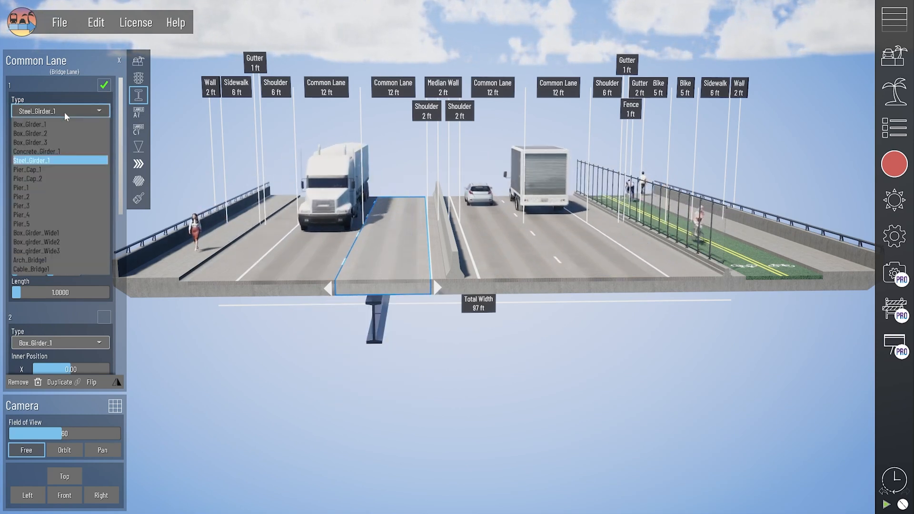
pyautogui.click(55, 168)
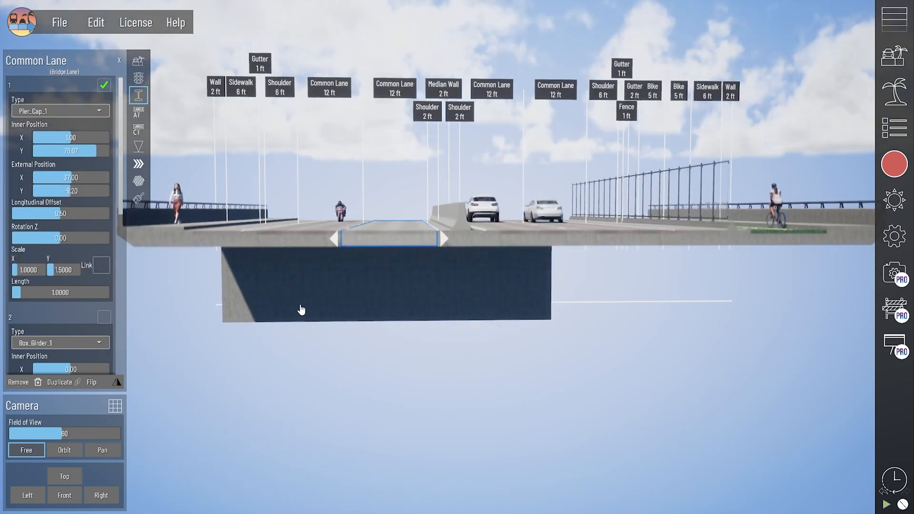
pyautogui.click(89, 112)
pyautogui.click(71, 179)
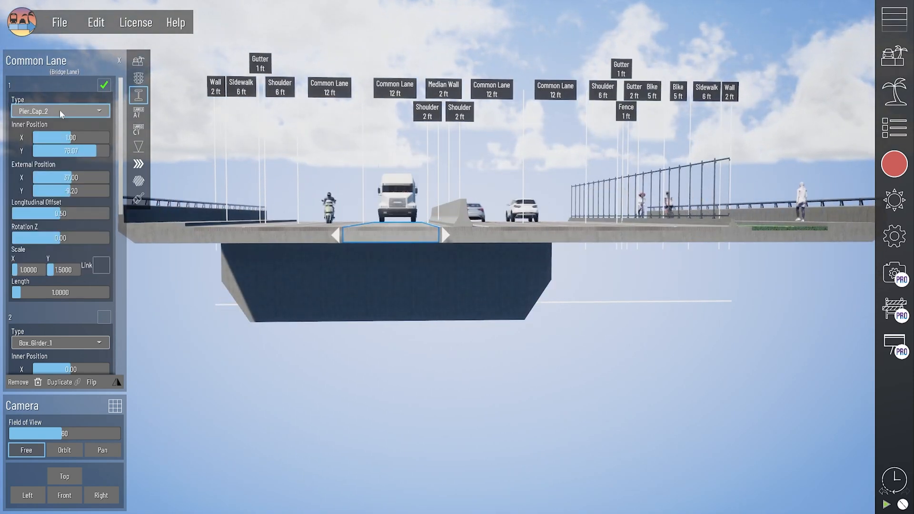
# Step: Try the pier types Pier_1 through Pier_5 one after another for the first sub-structure element
pyautogui.click(59, 110)
pyautogui.click(60, 188)
pyautogui.click(59, 110)
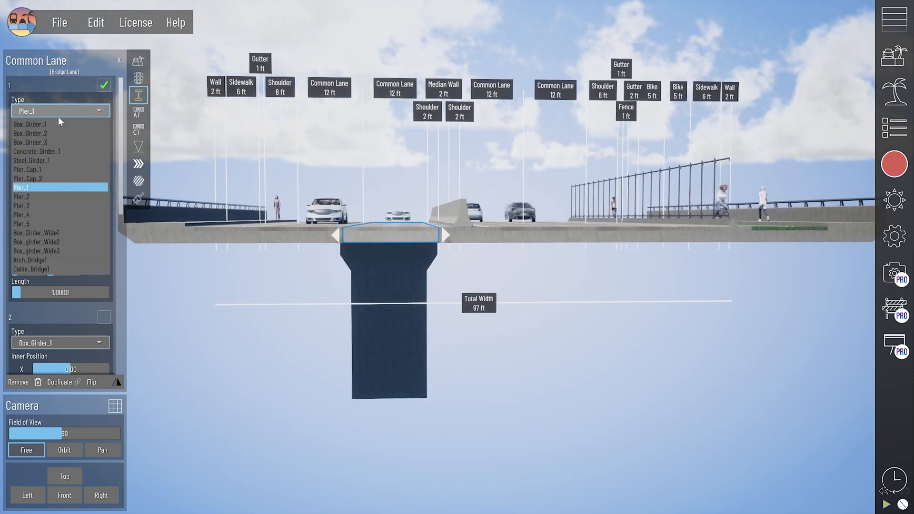
pyautogui.click(53, 196)
pyautogui.click(59, 111)
pyautogui.click(53, 207)
pyautogui.click(59, 111)
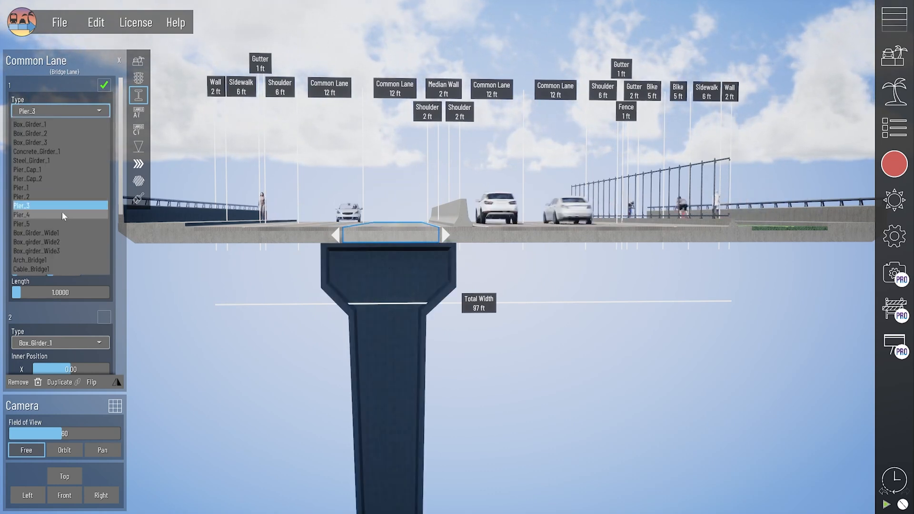
pyautogui.click(61, 214)
pyautogui.click(59, 110)
pyautogui.click(57, 224)
pyautogui.moveTo(185, 350); pyautogui.dragTo(426, 335, button='middle')
# Step: Try the wide girders Box_Girder_Wide1 and Box_girder_Wide3 as the first sub-structure element
pyautogui.click(62, 110)
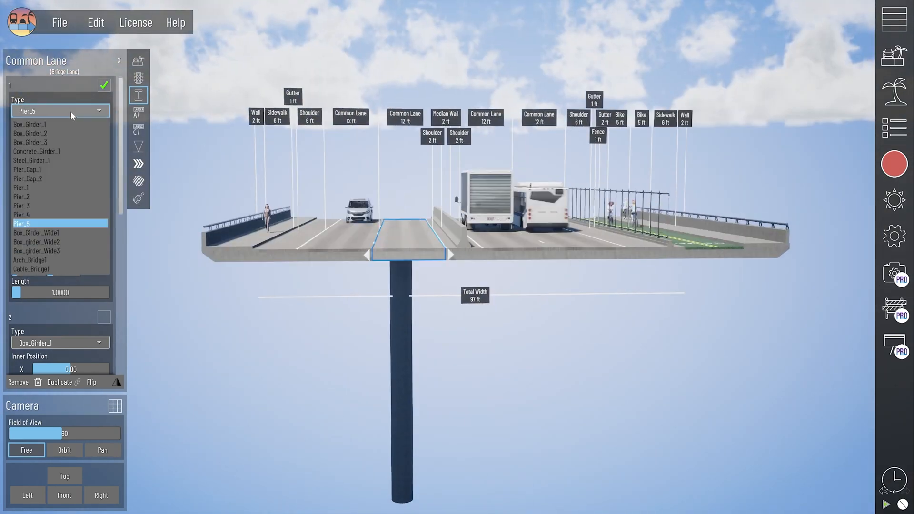
pyautogui.click(33, 231)
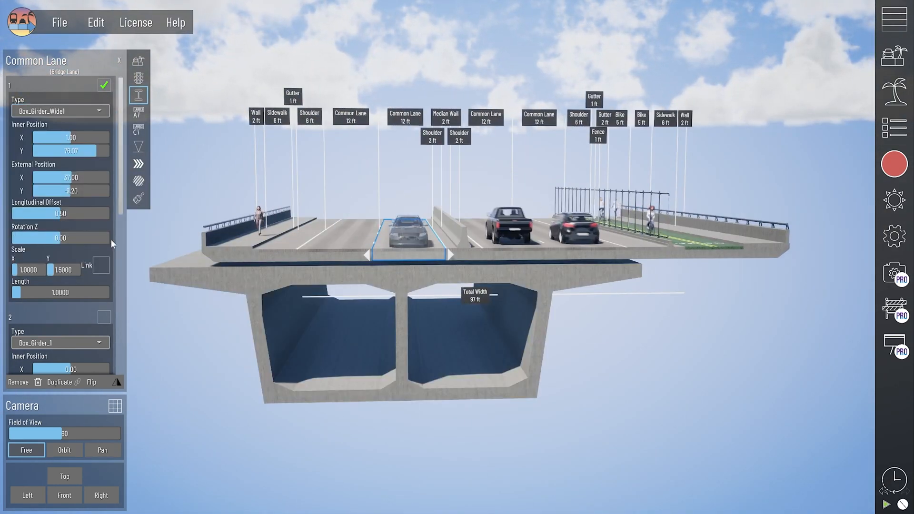
pyautogui.click(59, 110)
pyautogui.click(52, 250)
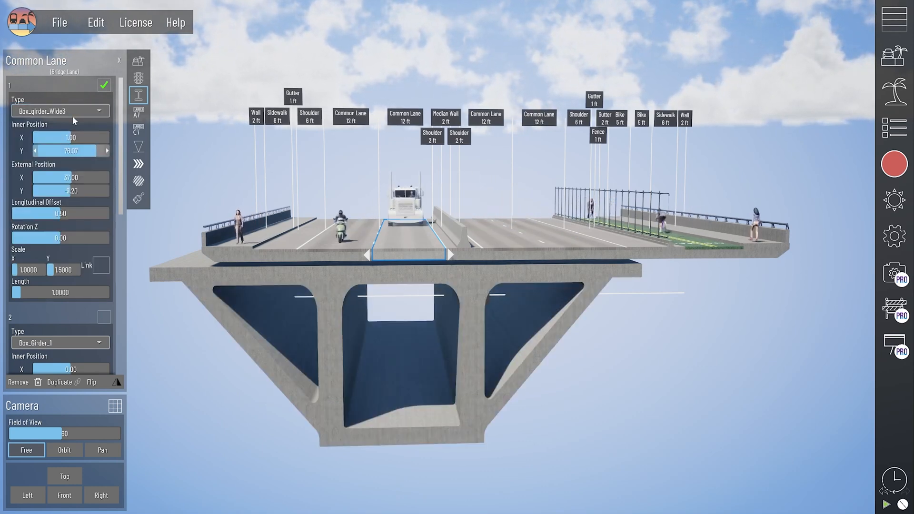
# Step: Try Arch_Bridge1 as the first sub-structure element and inspect the arches from the side
pyautogui.click(71, 111)
pyautogui.click(64, 259)
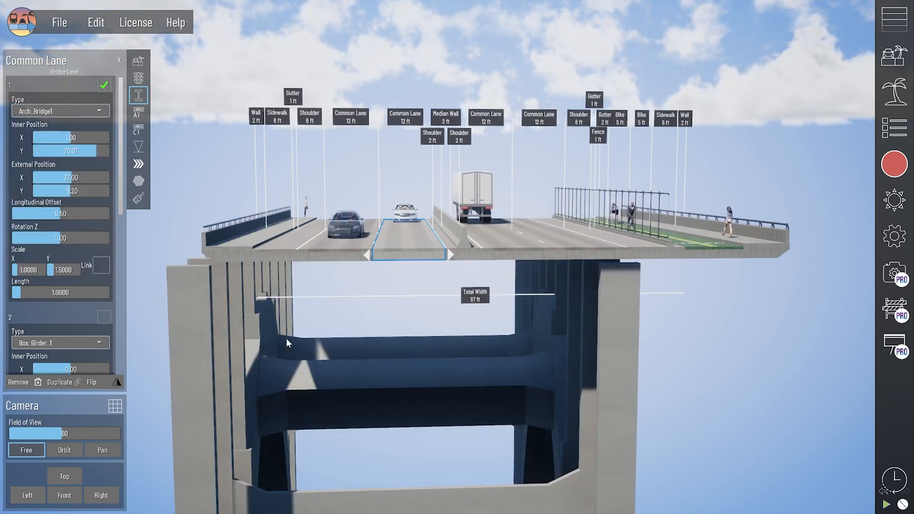
pyautogui.moveTo(286, 337); pyautogui.dragTo(316, 318, button='middle')
pyautogui.scroll(-5, 316, 319)
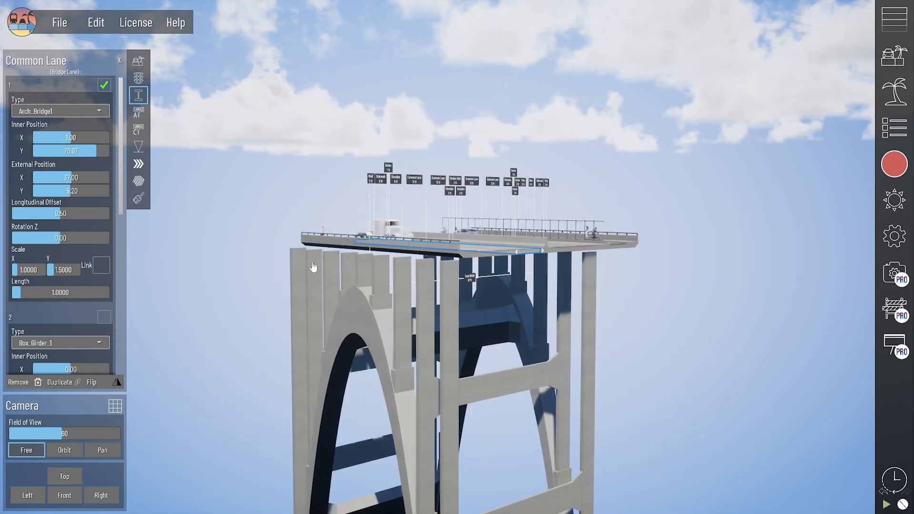
# Step: Change the first sub-structure element to Cable_Bridge1 and link its scale axes at 0.8
pyautogui.click(58, 111)
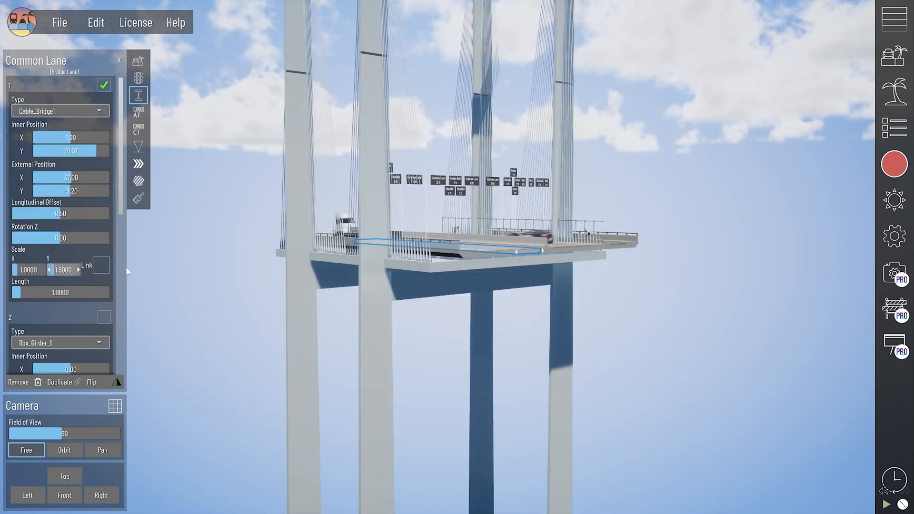
pyautogui.click(46, 269)
pyautogui.moveTo(384, 295); pyautogui.dragTo(438, 314, button='middle')
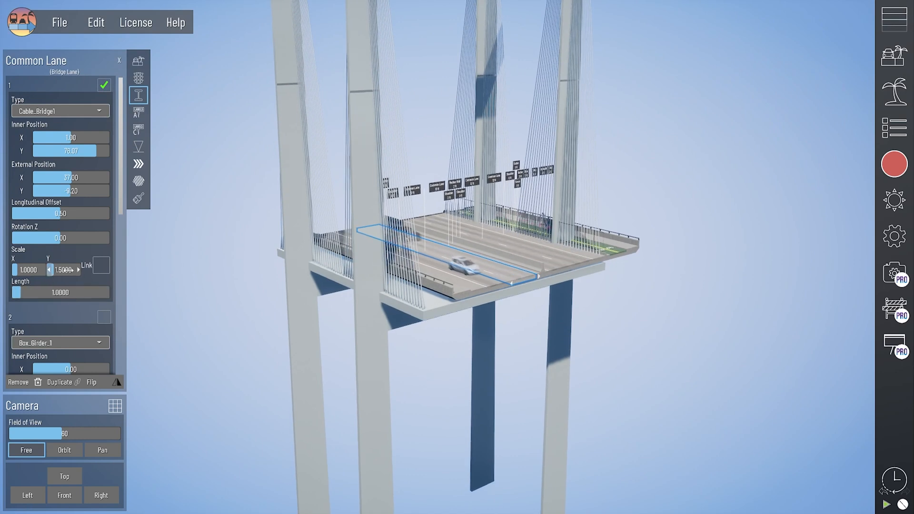
pyautogui.moveTo(23, 269)
pyautogui.mouseDown()
pyautogui.moveTo(14, 270)
pyautogui.moveTo(22, 270)
pyautogui.mouseUp()
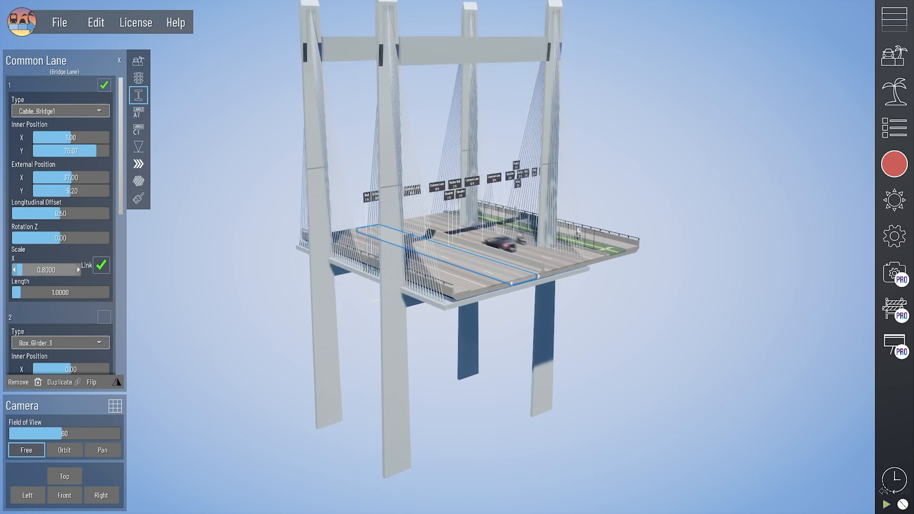
# Step: Set the section length to 460 ft, apply it and close the settings
pyautogui.click(895, 233)
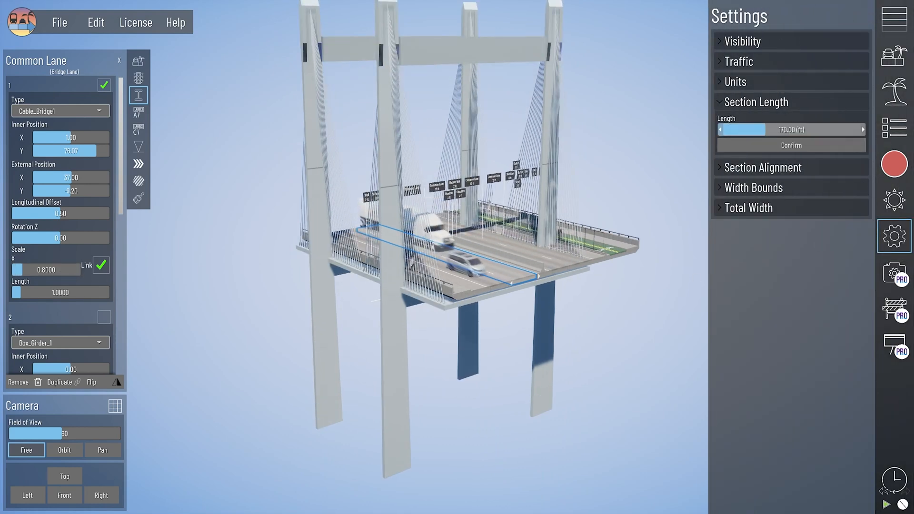
pyautogui.moveTo(764, 129); pyautogui.dragTo(841, 129)
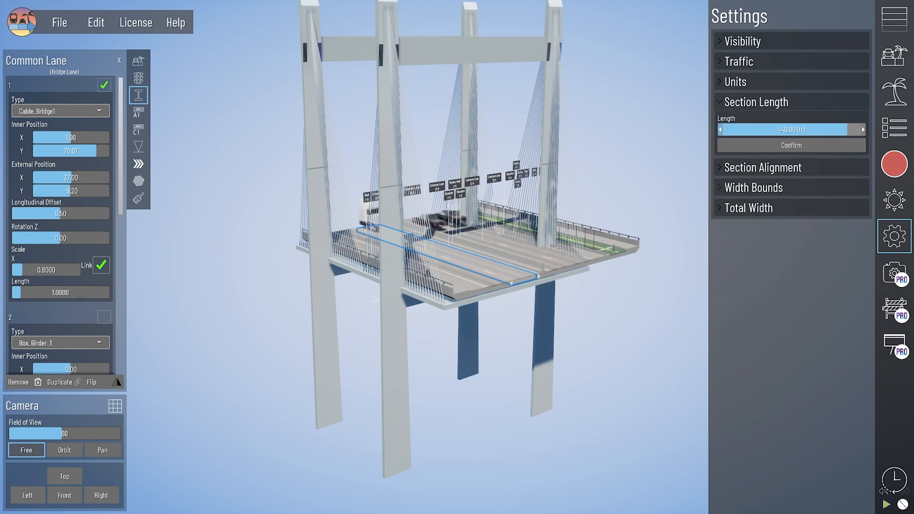
pyautogui.click(762, 147)
pyautogui.scroll(-1, 571, 302)
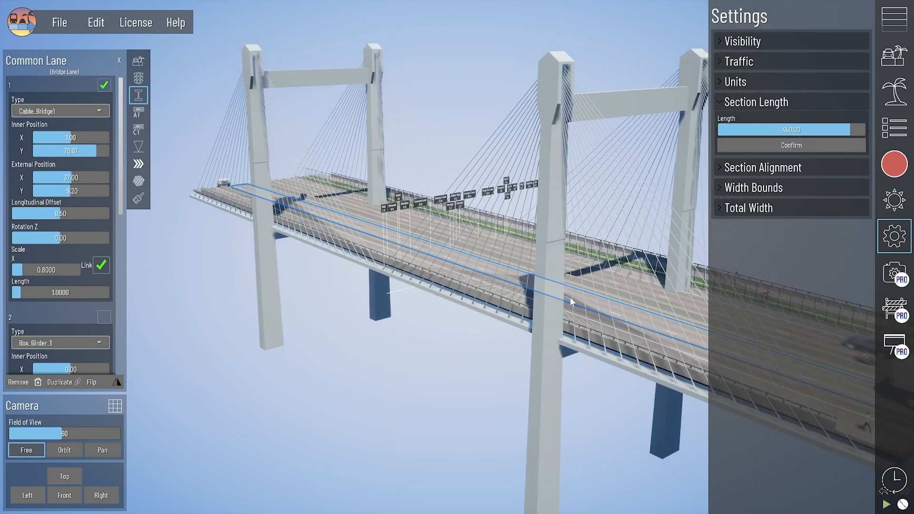
pyautogui.click(904, 236)
pyautogui.moveTo(480, 309); pyautogui.dragTo(421, 298, button='right')
pyautogui.scroll(-2, 457, 286)
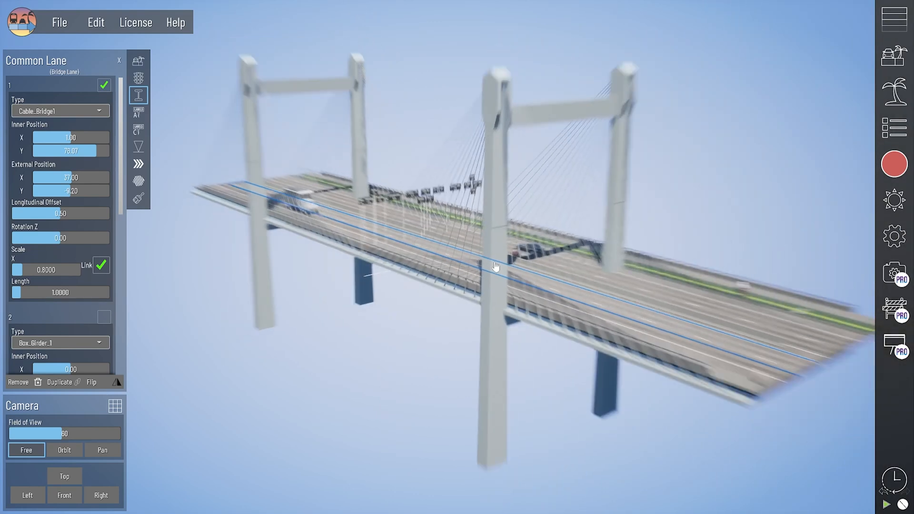
# Step: Set the cable bridge's linked scale to 1.0 and check its width against the deck
pyautogui.moveTo(495, 269); pyautogui.dragTo(546, 356, button='right')
pyautogui.moveTo(153, 257); pyautogui.dragTo(231, 343, button='right')
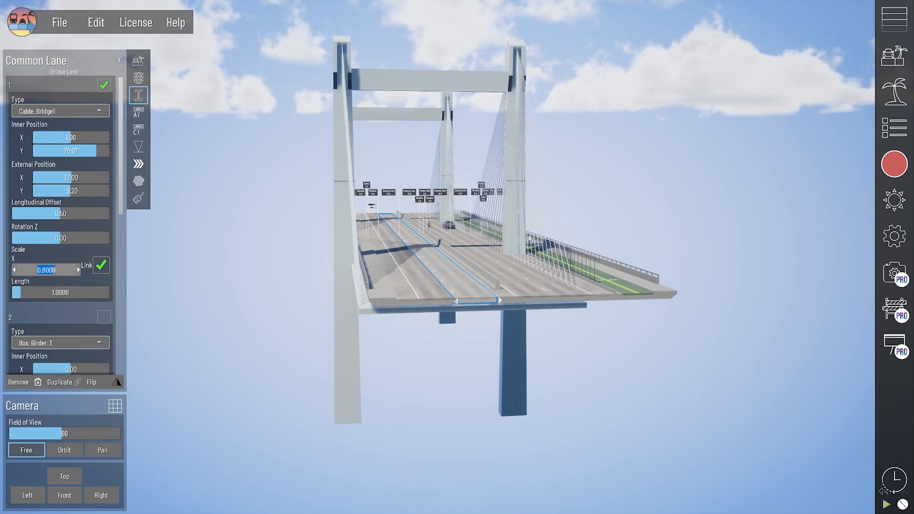
pyautogui.press('Return')
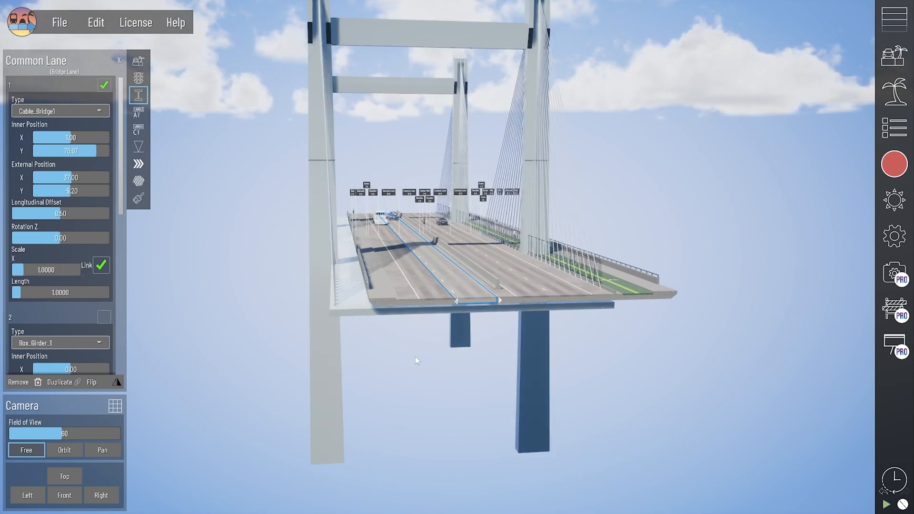
pyautogui.moveTo(416, 357); pyautogui.dragTo(282, 335, button='right')
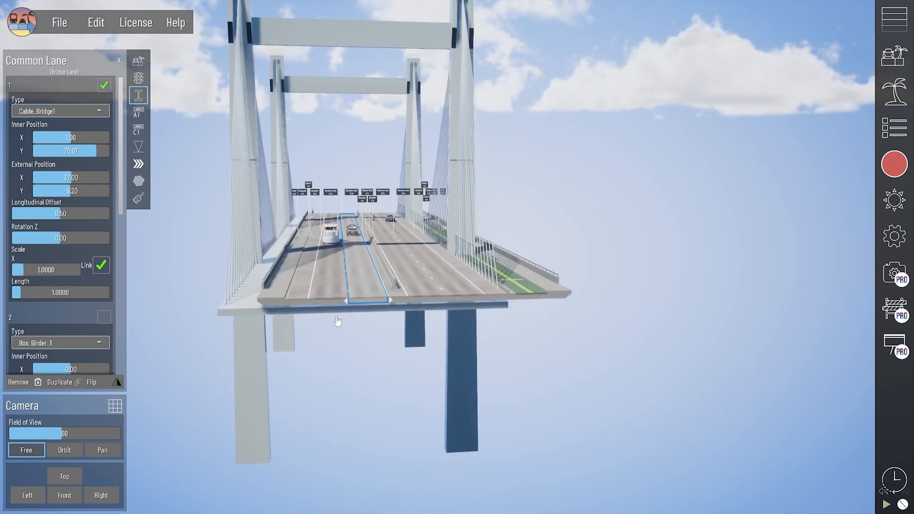
pyautogui.moveTo(337, 322); pyautogui.dragTo(365, 282, button='right')
# Step: Center the cable bridge under the deck with external position X -423 and Y 64
pyautogui.scroll(3, 380, 340)
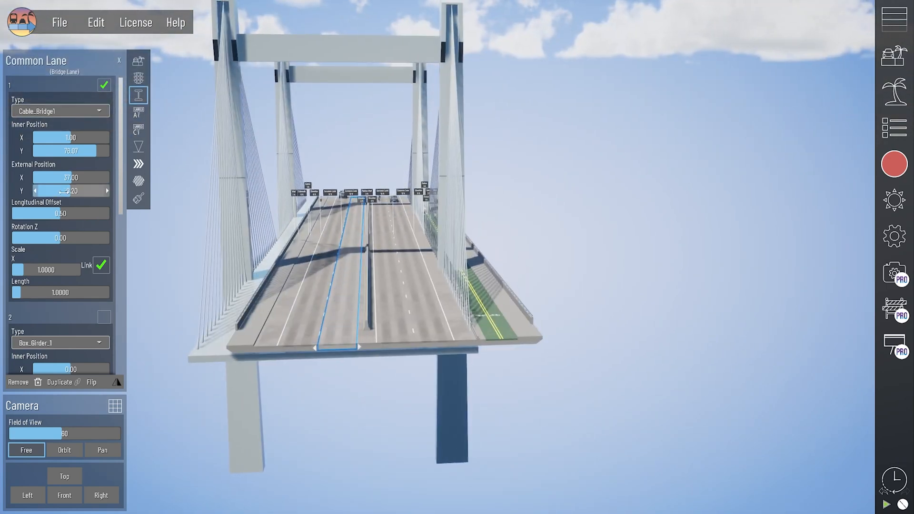
pyautogui.scroll(3, 177, 294)
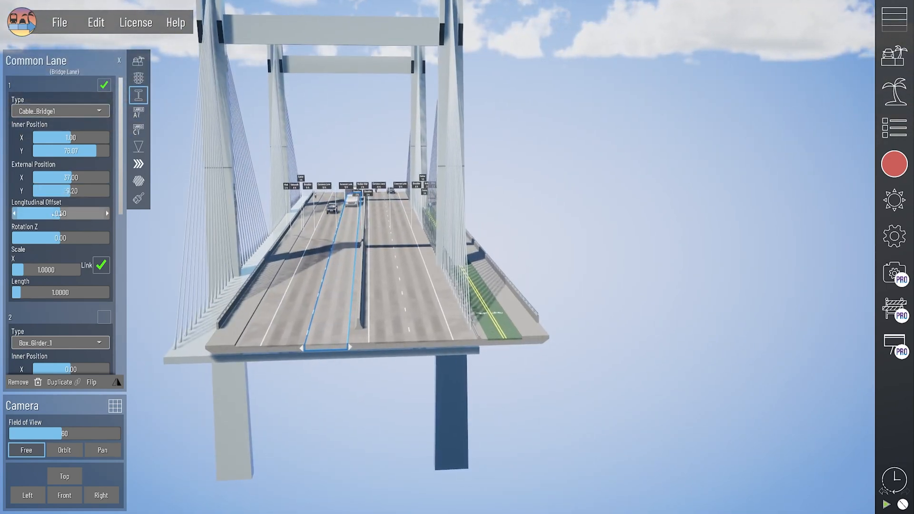
pyautogui.moveTo(67, 178)
pyautogui.mouseDown()
pyautogui.moveTo(40, 178)
pyautogui.moveTo(60, 178)
pyautogui.mouseUp()
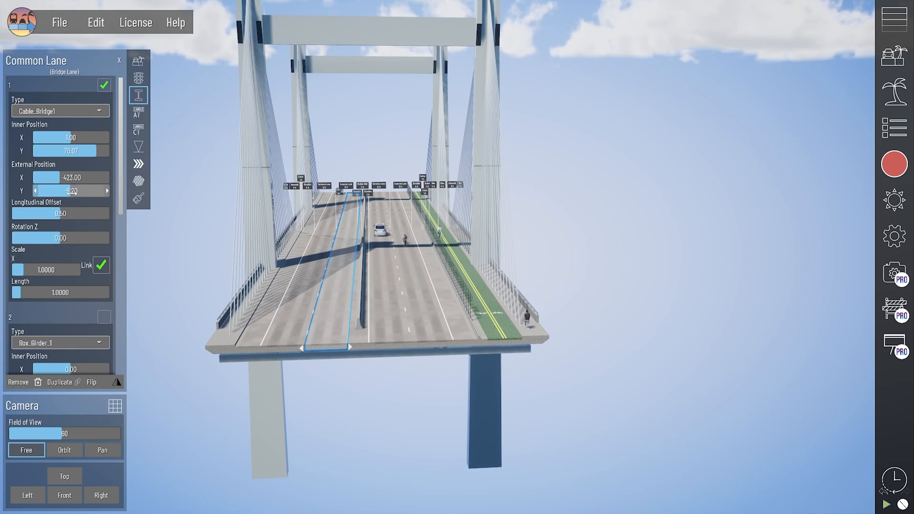
pyautogui.moveTo(233, 283); pyautogui.dragTo(260, 284, button='middle')
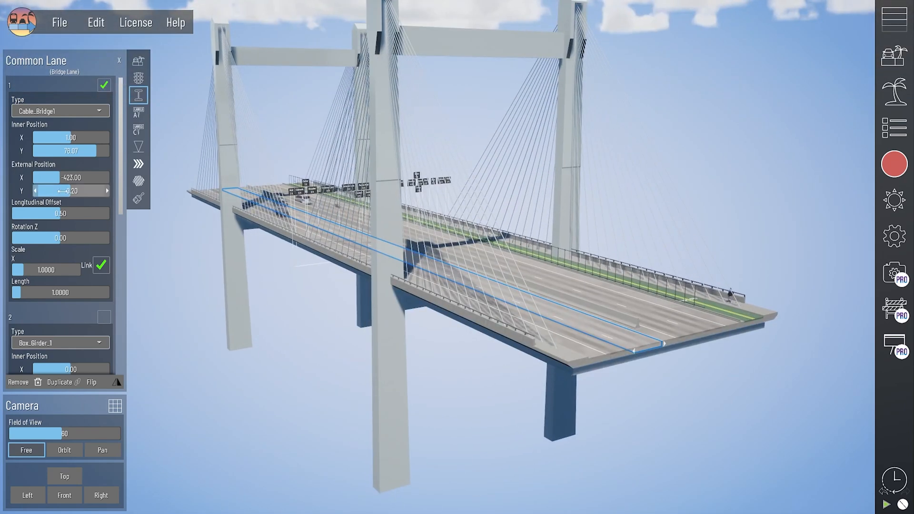
pyautogui.moveTo(61, 191); pyautogui.dragTo(74, 191)
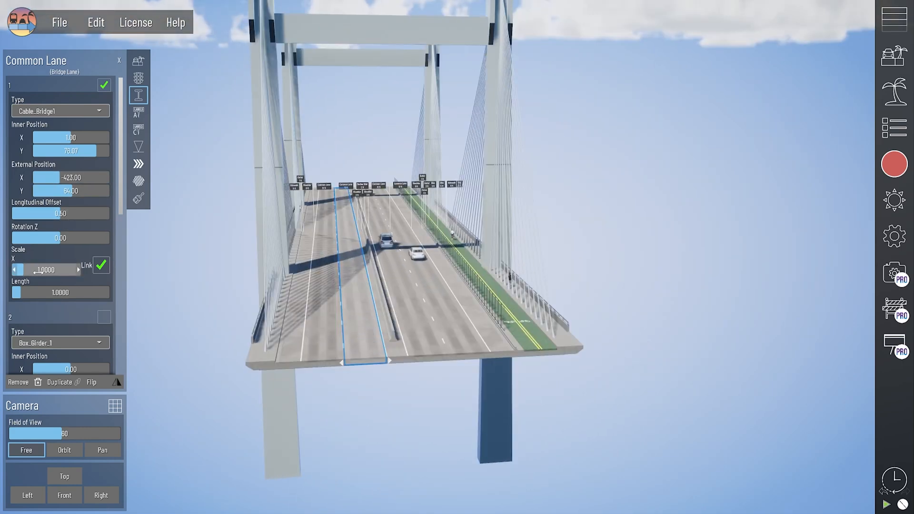
# Step: Scale the cable bridge to 1.2, then unlink the axes and set scale Y to 0.8 and length to 0.99
pyautogui.moveTo(39, 269); pyautogui.dragTo(42, 270)
pyautogui.moveTo(186, 301); pyautogui.dragTo(210, 304, button='middle')
pyautogui.click(100, 265)
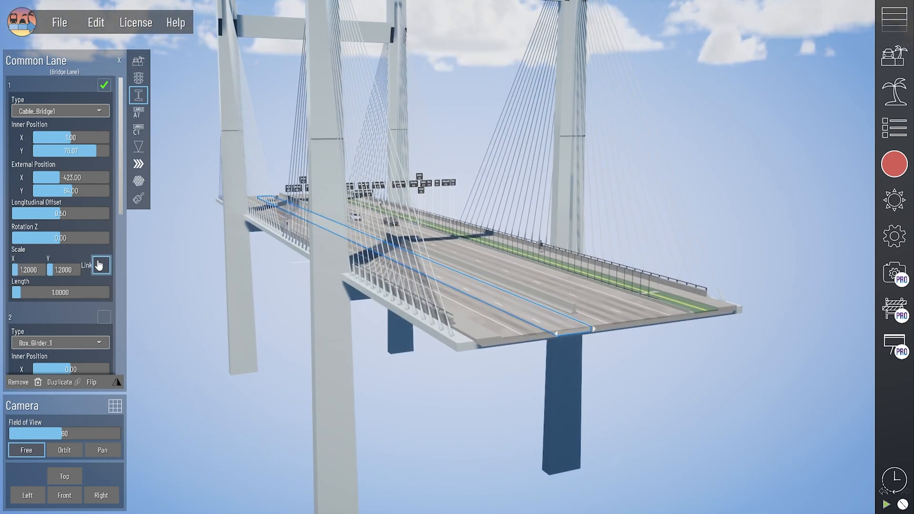
pyautogui.moveTo(64, 270); pyautogui.dragTo(32, 270)
pyautogui.moveTo(72, 292); pyautogui.dragTo(71, 292)
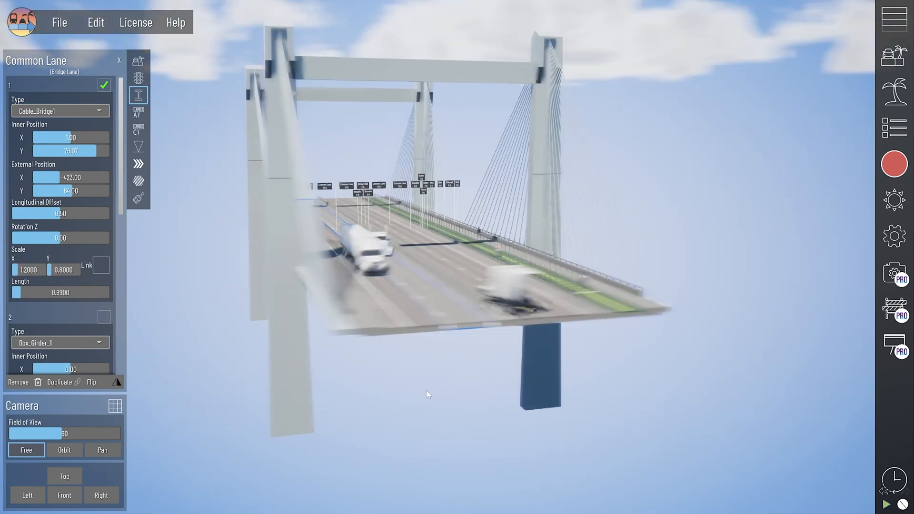
# Step: Change the common lane's first sub-structure from the cable bridge to Arch_Bridge1 and view it from the side
pyautogui.click(75, 113)
pyautogui.click(61, 260)
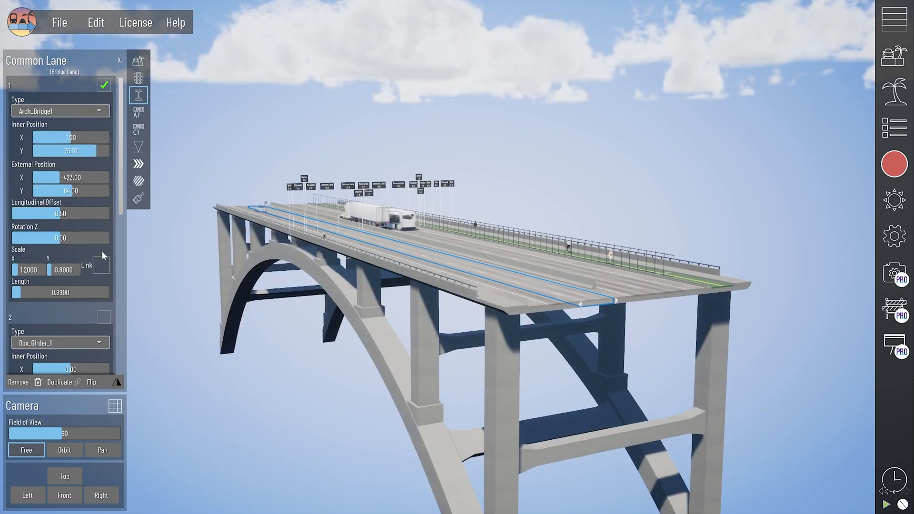
pyautogui.moveTo(478, 412); pyautogui.dragTo(444, 396, button='middle')
pyautogui.moveTo(287, 359)
pyautogui.mouseDown(button='middle')
pyautogui.moveTo(302, 366)
pyautogui.moveTo(299, 349)
pyautogui.mouseUp(button='middle')
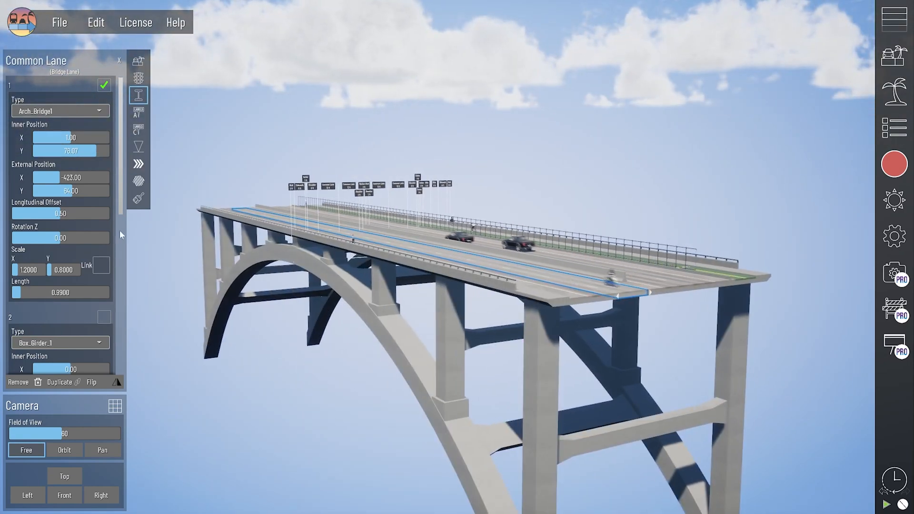
pyautogui.moveTo(495, 429); pyautogui.dragTo(441, 426, button='middle')
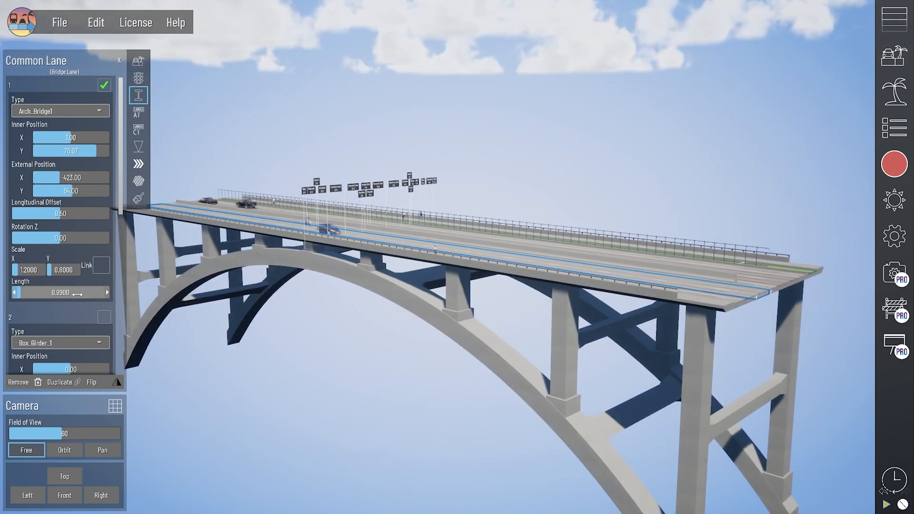
# Step: Set the arch bridge's length to 1 and adjust its unlinked scale to X 0.9 and Y 1.0
pyautogui.moveTo(77, 294)
pyautogui.mouseDown()
pyautogui.moveTo(62, 295)
pyautogui.moveTo(70, 297)
pyautogui.mouseUp()
pyautogui.click(70, 297)
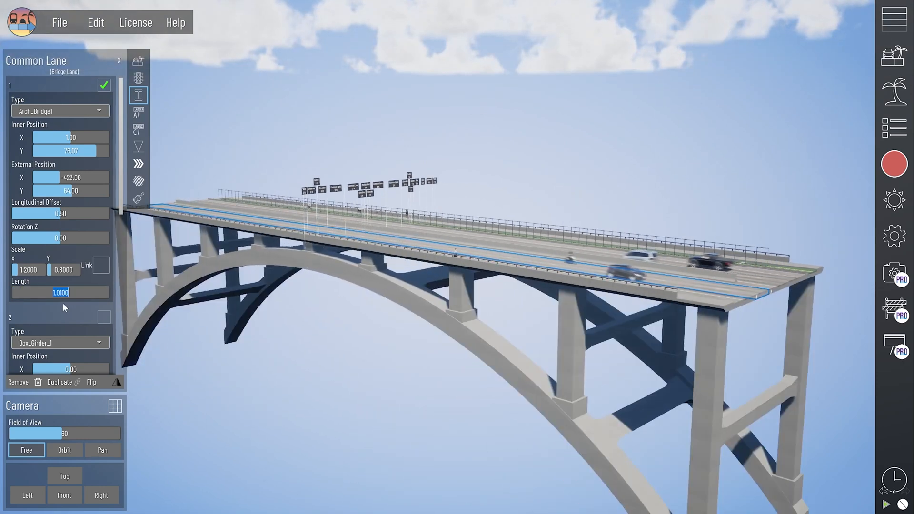
pyautogui.write('1')
pyautogui.press('Return')
pyautogui.moveTo(29, 269); pyautogui.dragTo(31, 270)
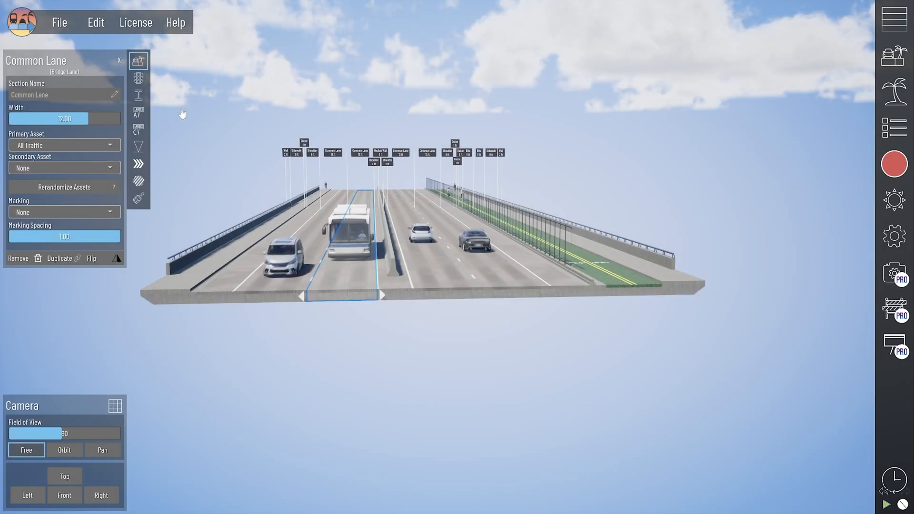
# Step: Turn the common lane's arch bridge on again and enable a Box_Girder_1 in its third sub-structure slot
pyautogui.click(138, 96)
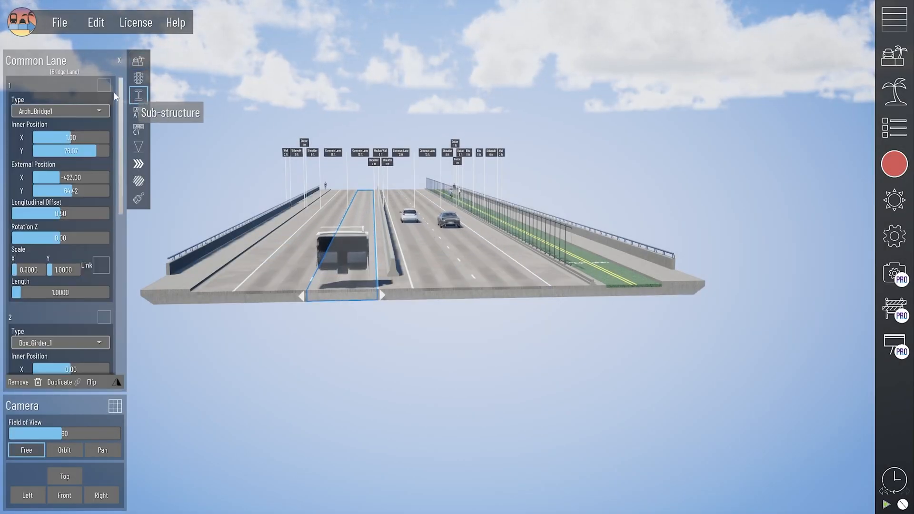
pyautogui.click(105, 86)
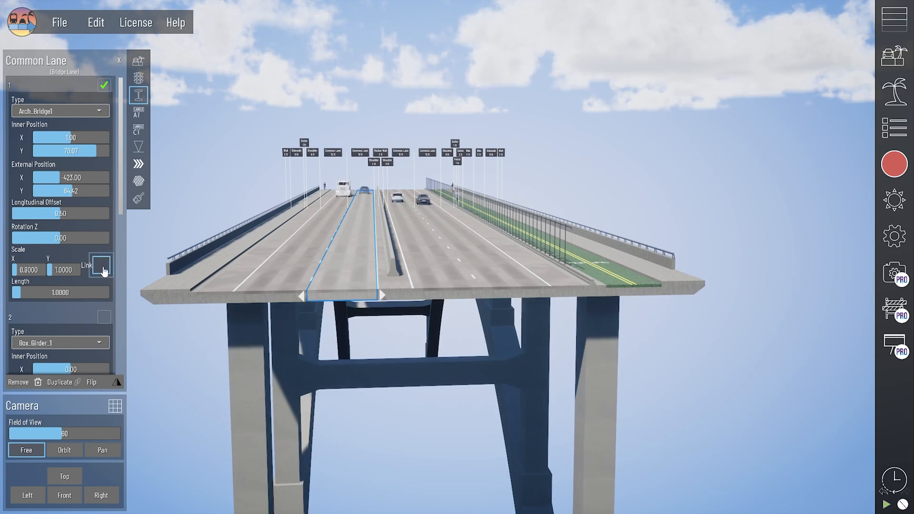
pyautogui.scroll(-3, 105, 229)
pyautogui.scroll(-10, 81, 257)
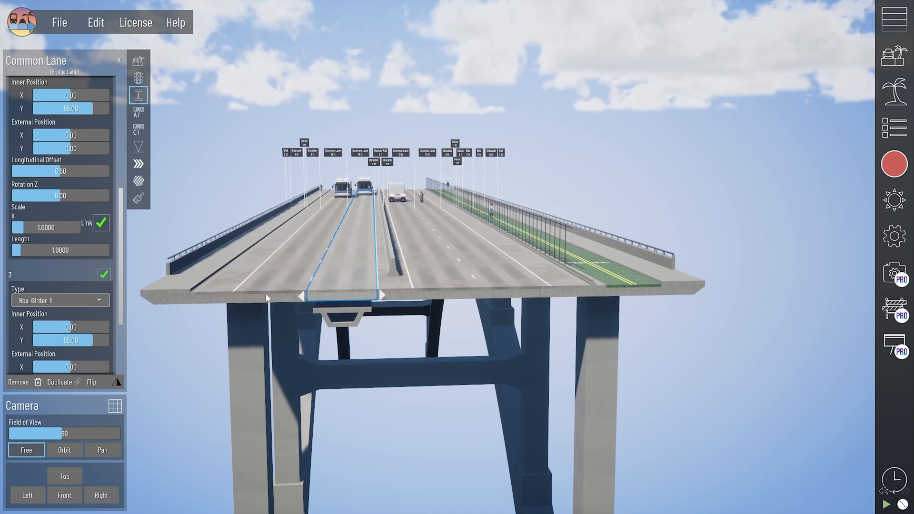
pyautogui.moveTo(280, 308); pyautogui.dragTo(423, 309, button='middle')
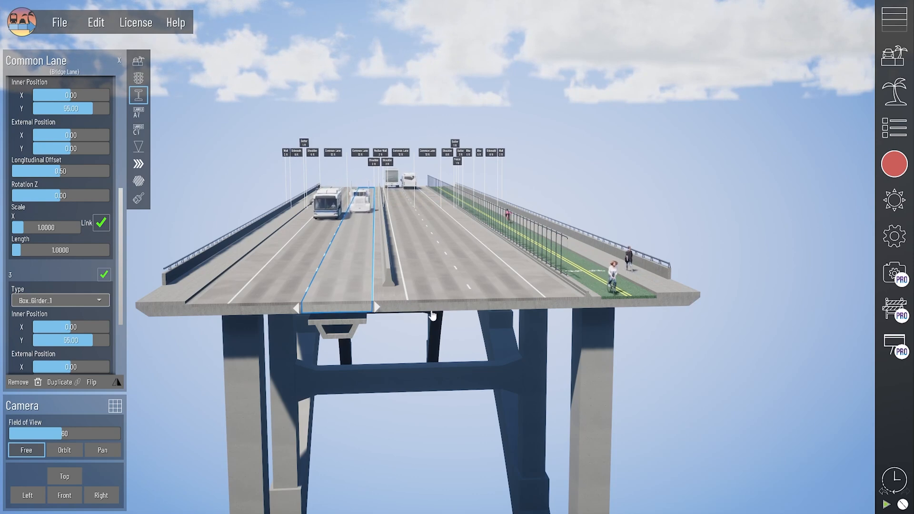
# Step: Disable the box girder and arch bridge sub-structures on the common lane just left of the median
pyautogui.click(452, 309)
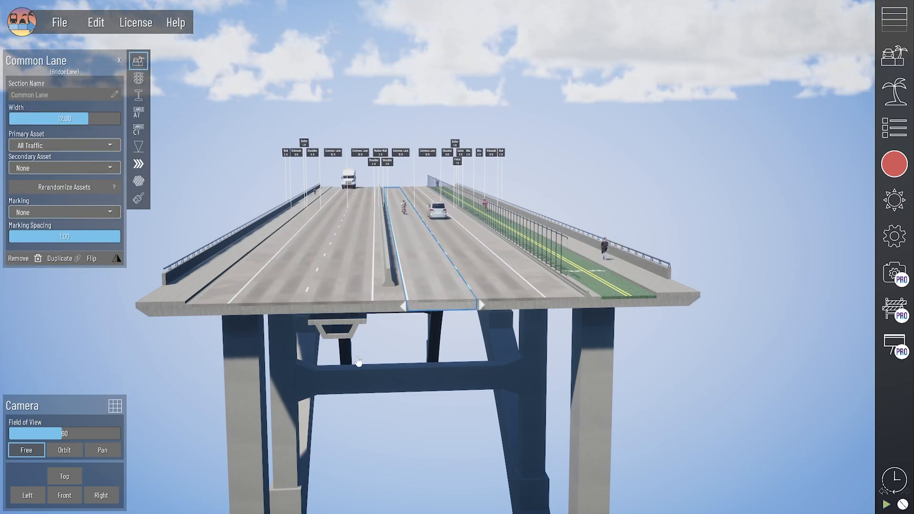
pyautogui.moveTo(357, 362); pyautogui.dragTo(461, 330, button='middle')
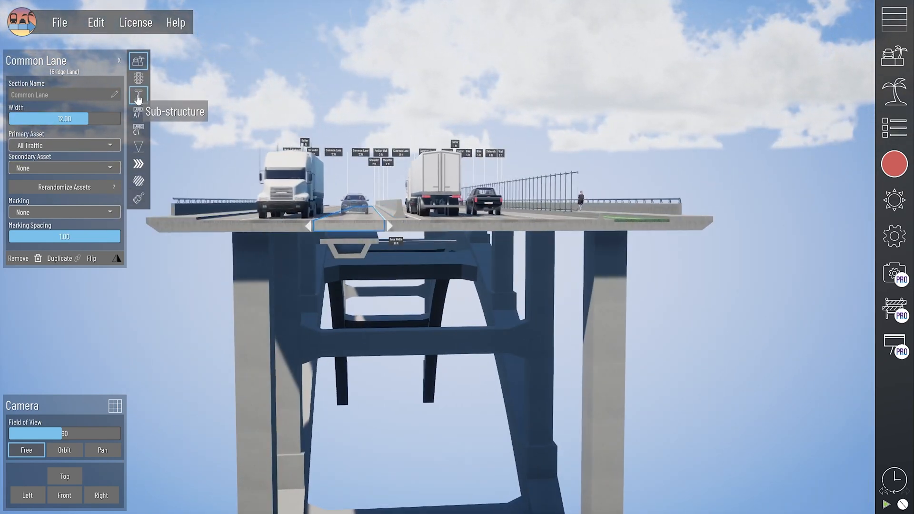
pyautogui.click(138, 99)
pyautogui.scroll(-5, 105, 325)
pyautogui.scroll(3, 84, 204)
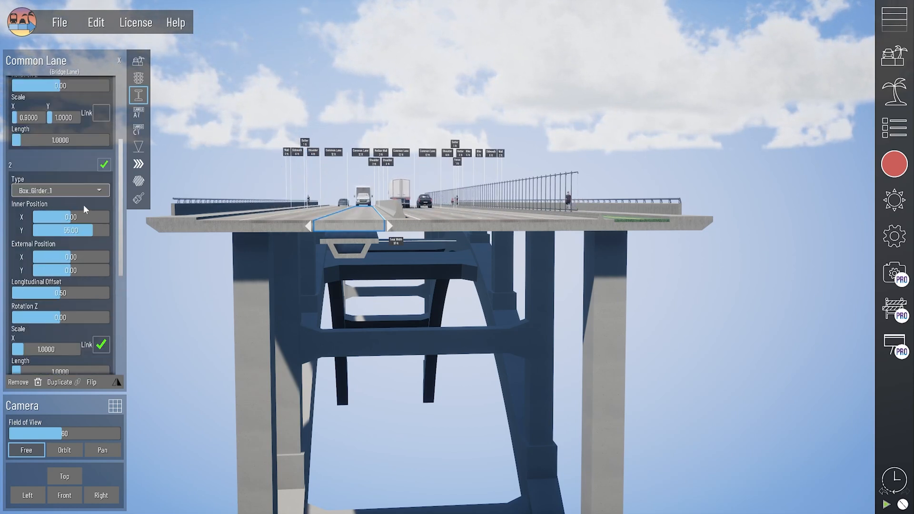
pyautogui.scroll(3, 95, 212)
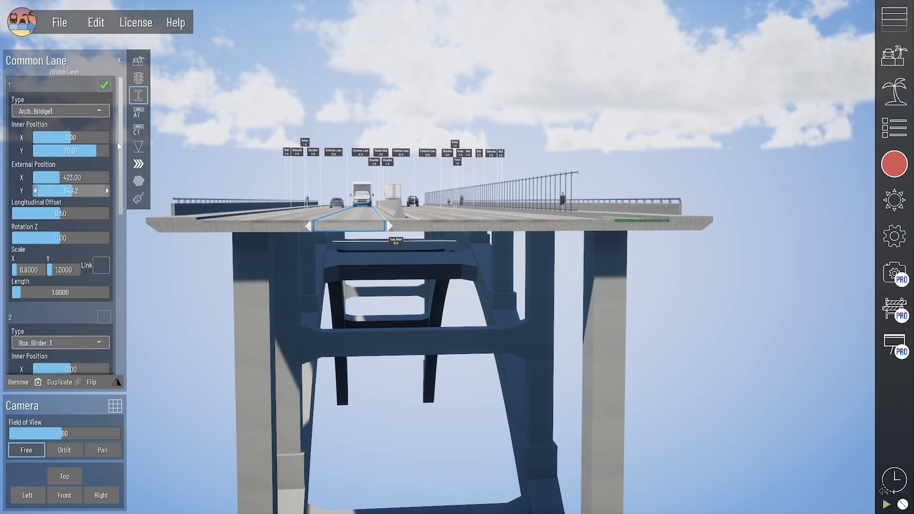
pyautogui.click(104, 87)
pyautogui.moveTo(231, 238); pyautogui.dragTo(297, 245, button='middle')
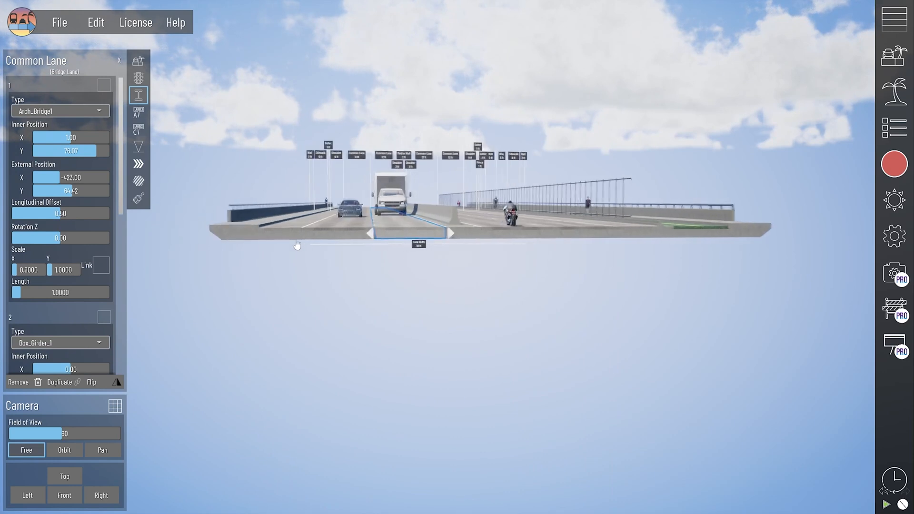
# Step: Select the raised sidewalk at the deck's left edge and set its first sub-structure type to Concrete_Girder_1
pyautogui.click(275, 236)
pyautogui.click(250, 236)
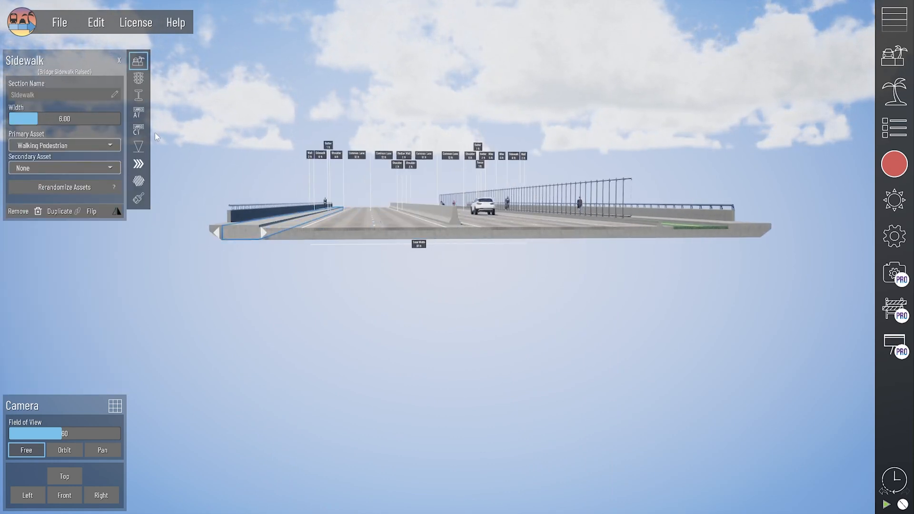
pyautogui.click(143, 99)
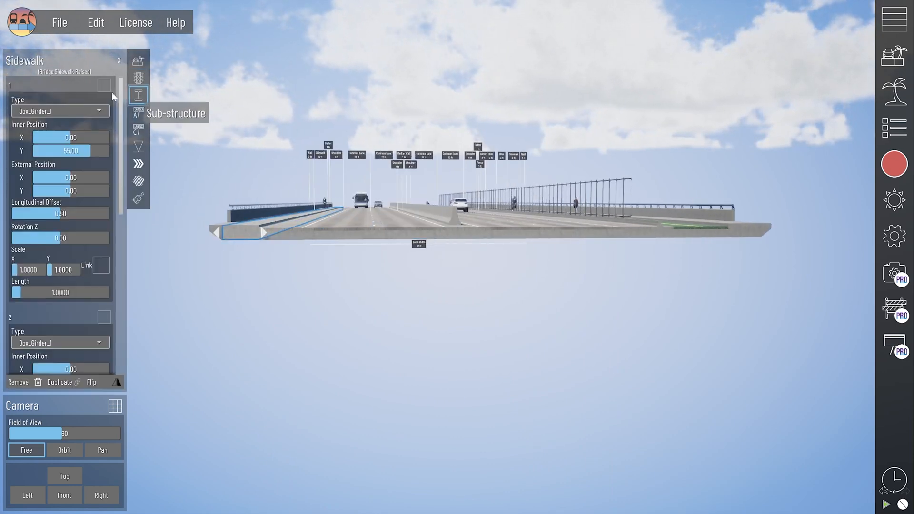
pyautogui.click(92, 109)
pyautogui.click(87, 152)
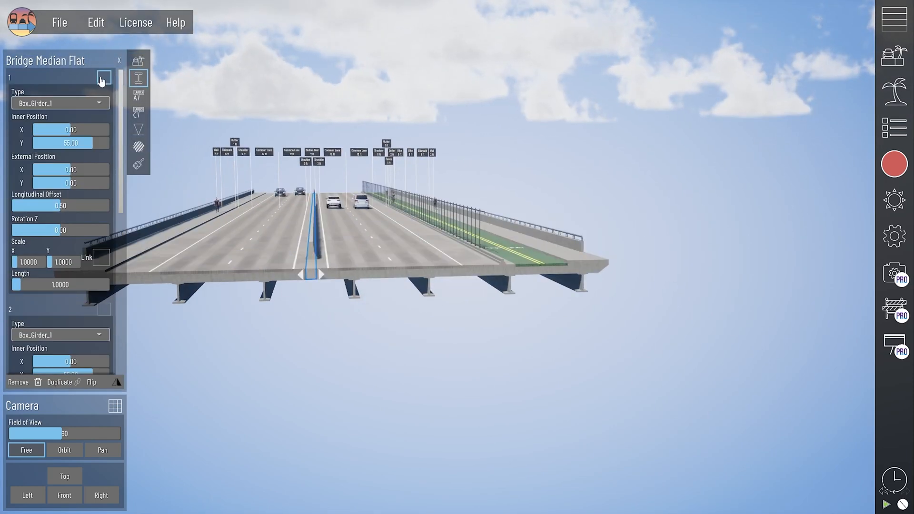
# Step: Add Pier_Cap_1 sub-structures beneath the bridge median and set the shoulder's second sub-structure type to Pier_2
pyautogui.click(101, 81)
pyautogui.click(60, 103)
pyautogui.click(48, 190)
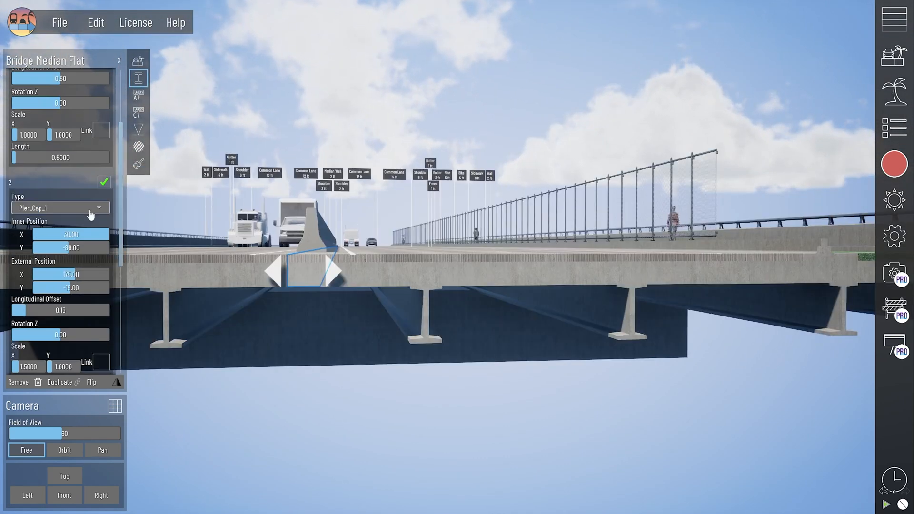
pyautogui.scroll(3, 61, 214)
pyautogui.click(79, 134)
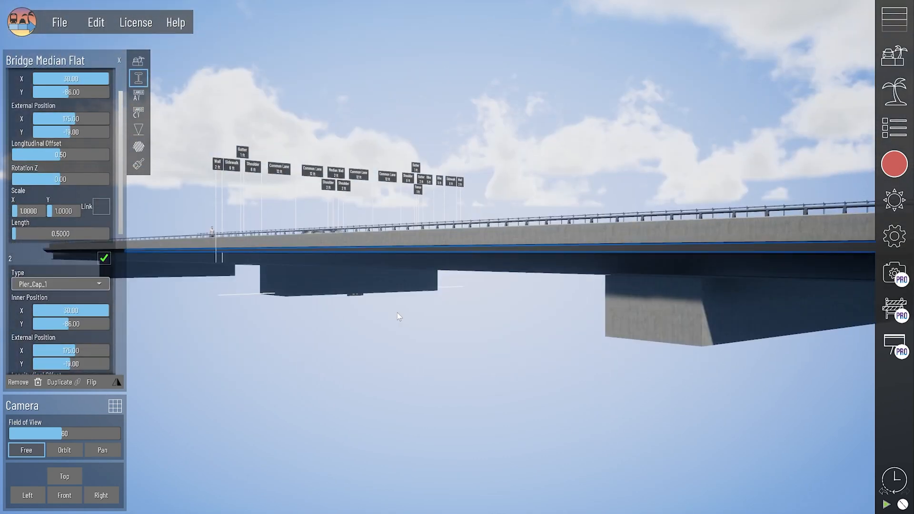
pyautogui.click(81, 317)
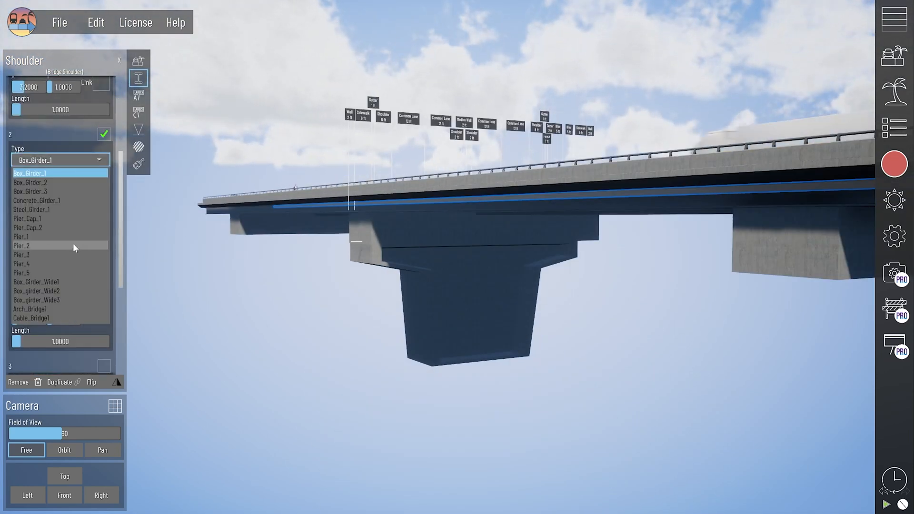
pyautogui.click(73, 244)
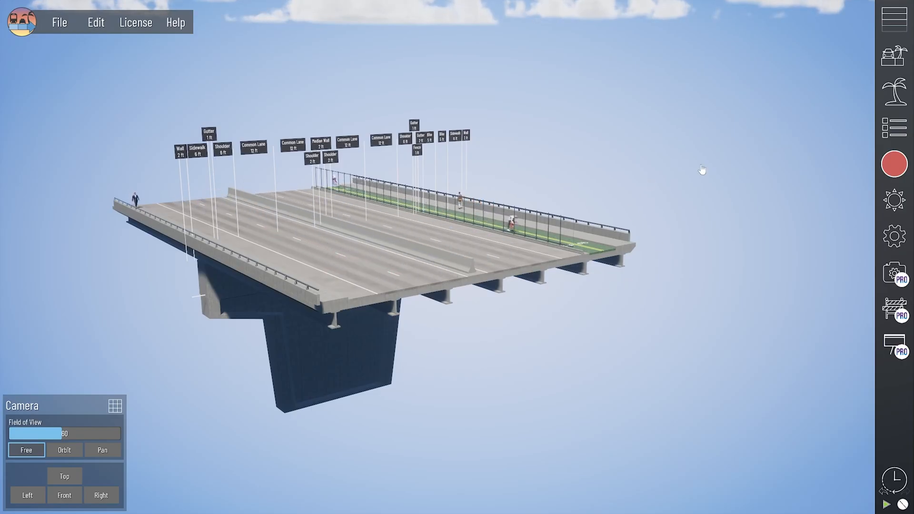
# Step: Search the asset library for "abutment" and place Abutment 2 at the near end of the bridge median
pyautogui.click(897, 97)
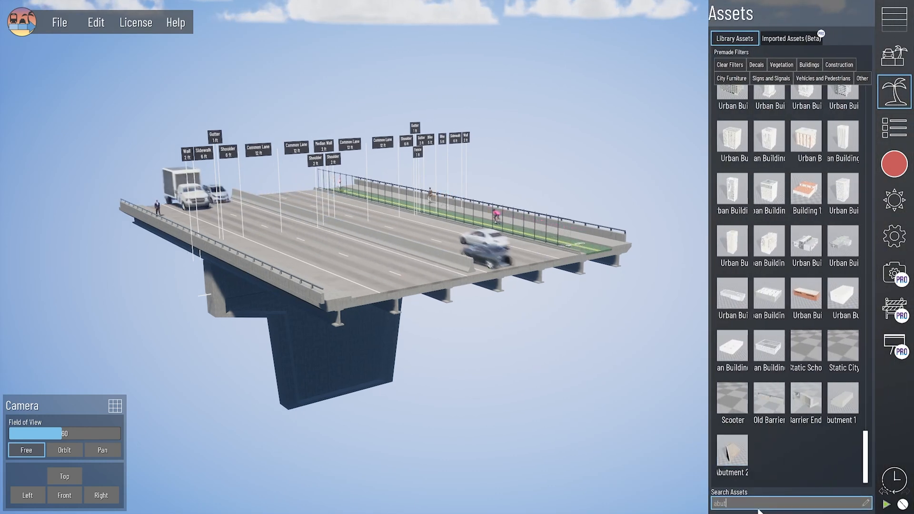
pyautogui.click(677, 505)
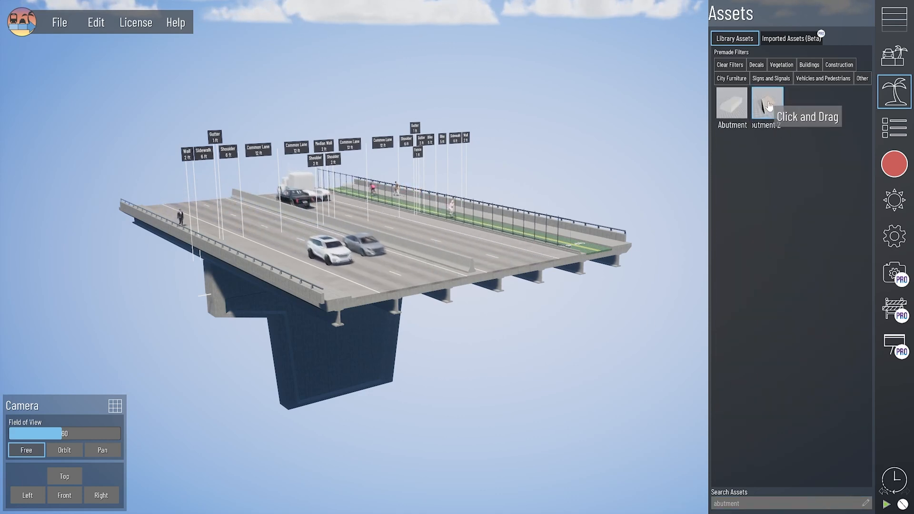
pyautogui.moveTo(769, 106); pyautogui.dragTo(354, 327)
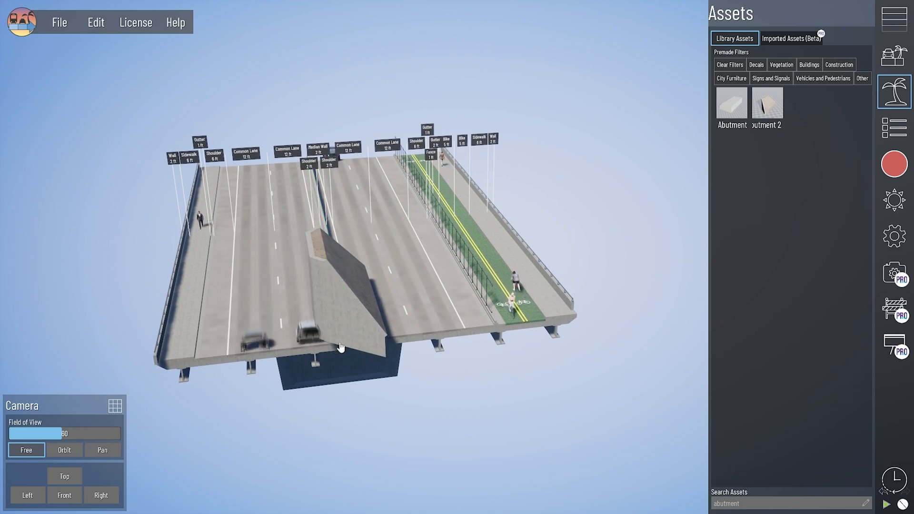
pyautogui.moveTo(340, 343); pyautogui.dragTo(374, 334, button='middle')
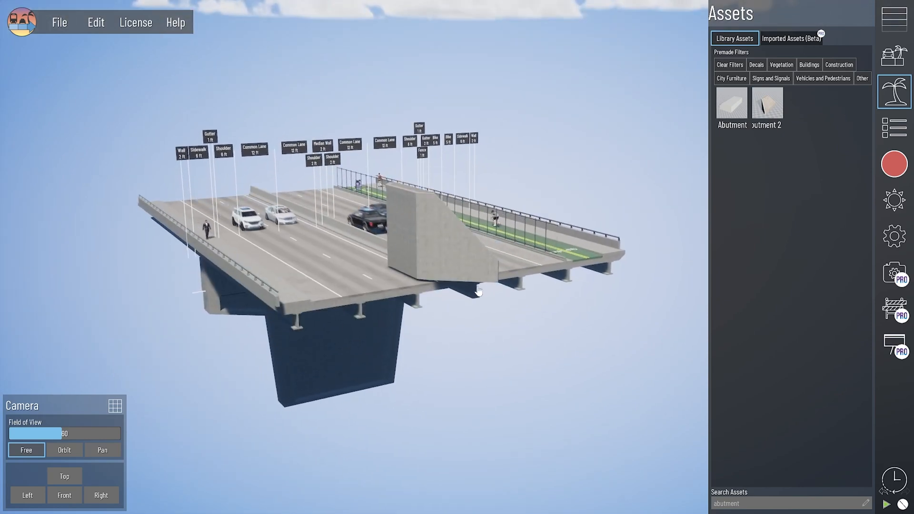
pyautogui.moveTo(478, 291); pyautogui.dragTo(444, 291, button='middle')
# Step: Select the placed abutment and move it outward from the near end of the deck
pyautogui.click(444, 291)
pyautogui.click(463, 270)
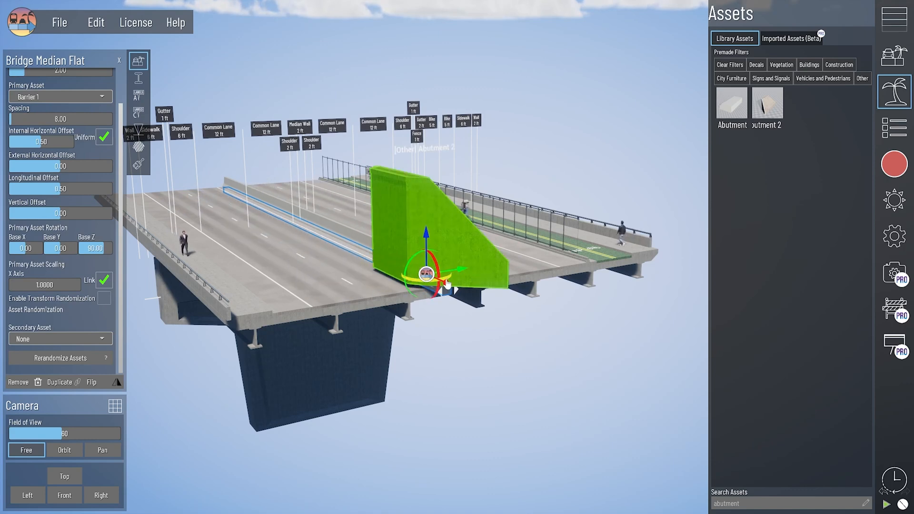
pyautogui.moveTo(442, 291); pyautogui.dragTo(469, 309)
# Step: Set the abutment's Z rotation to 180 and scale to 3, then unlink the axes and set scale X to 4
pyautogui.click(139, 129)
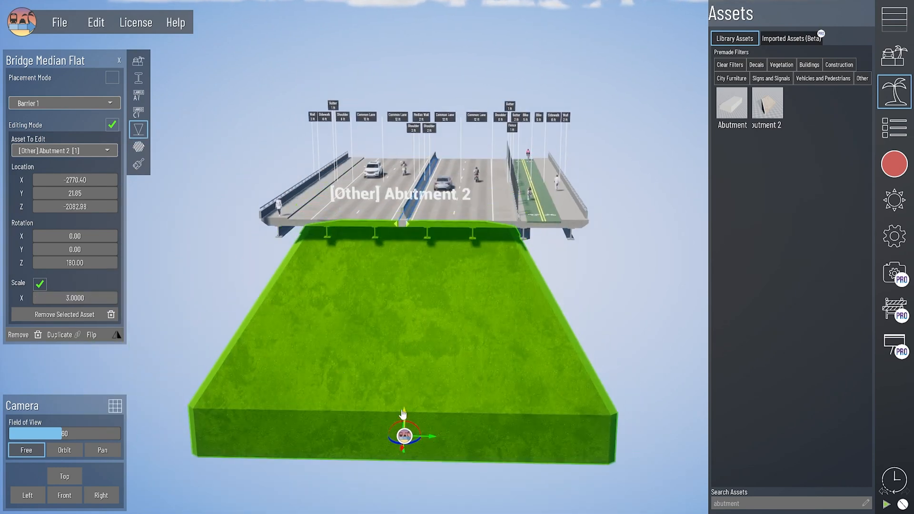
pyautogui.click(72, 311)
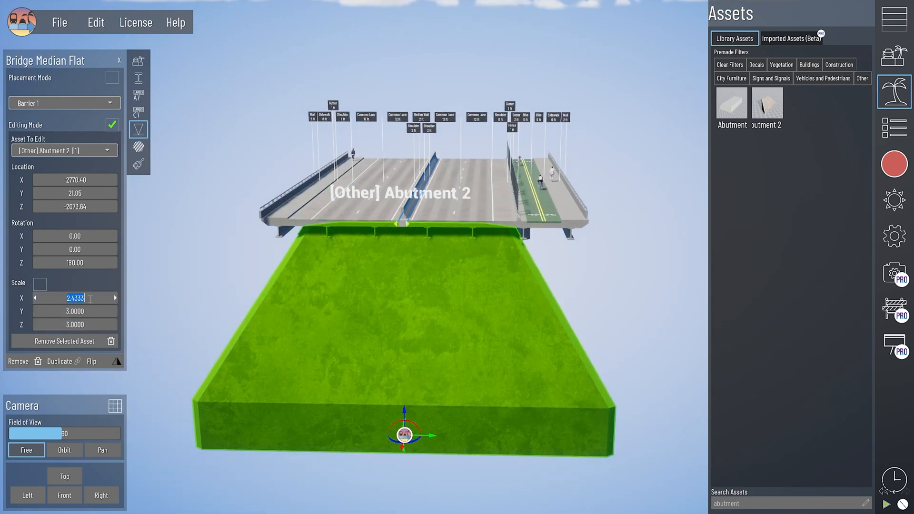
pyautogui.write('4.')
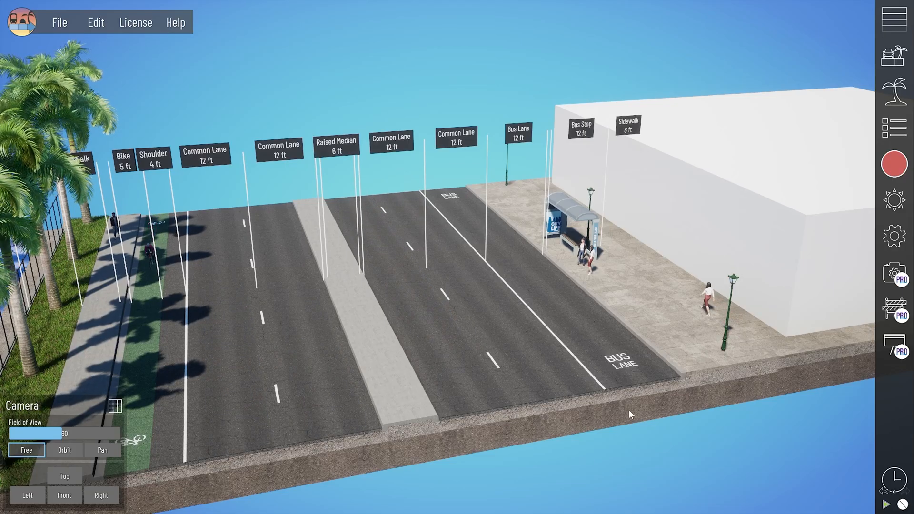
# Step: Enable the bus lane's stopbar with its stopbar and stop sign visualizers, and shift it slightly toward the lane's far end
pyautogui.click(647, 396)
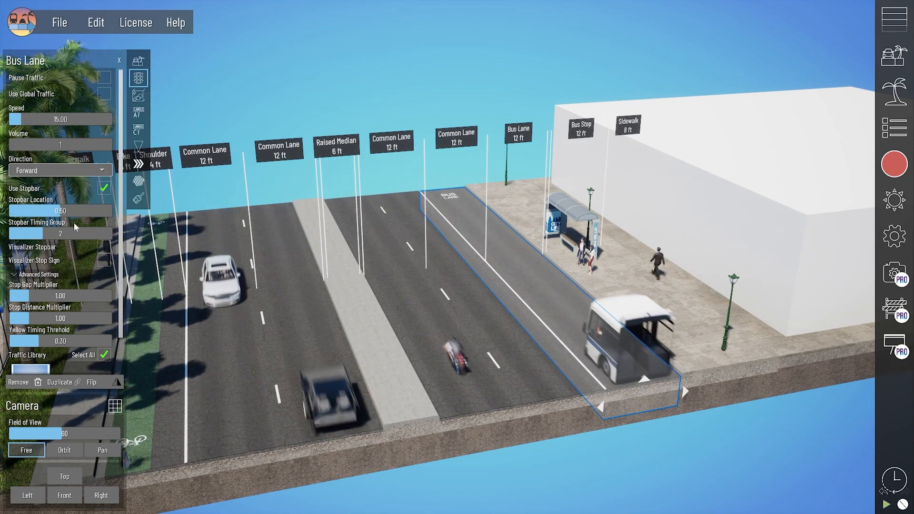
pyautogui.click(104, 247)
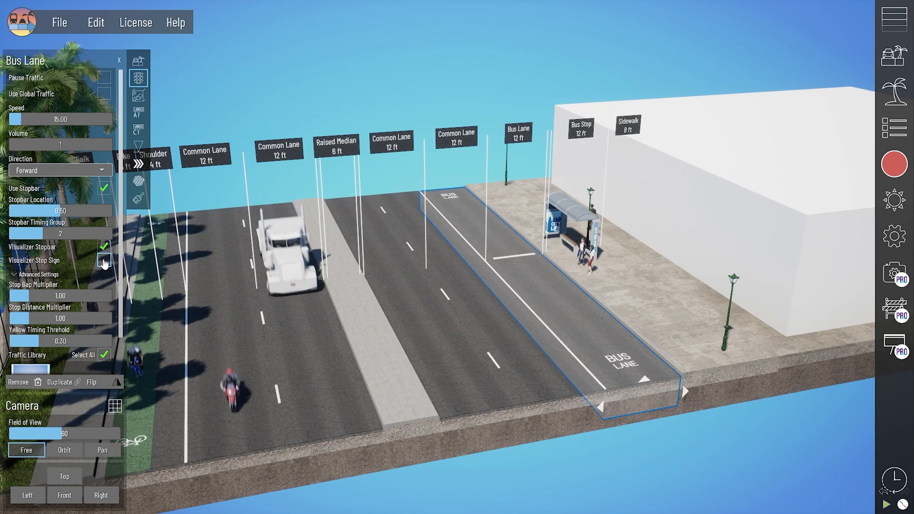
pyautogui.click(104, 261)
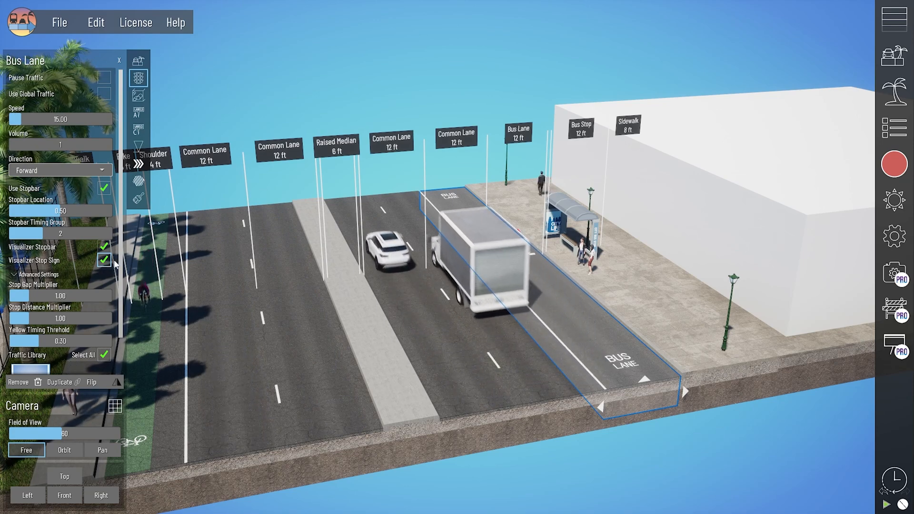
pyautogui.moveTo(516, 326); pyautogui.dragTo(518, 334, button='middle')
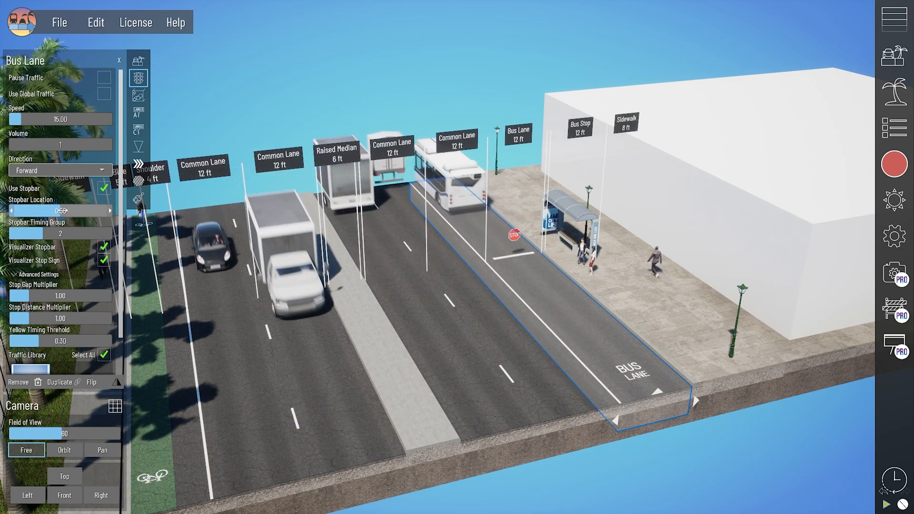
pyautogui.moveTo(61, 211)
pyautogui.mouseDown()
pyautogui.moveTo(70, 211)
pyautogui.moveTo(49, 211)
pyautogui.mouseUp()
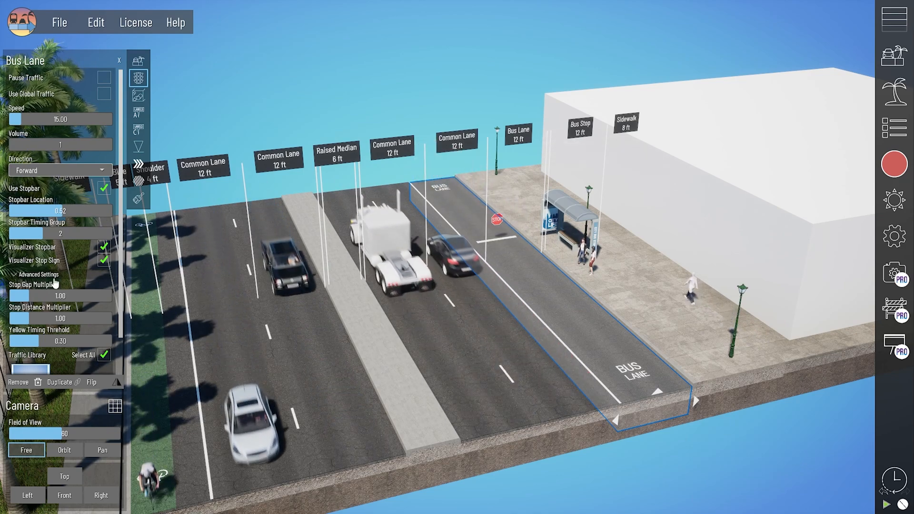
pyautogui.scroll(-2, 54, 280)
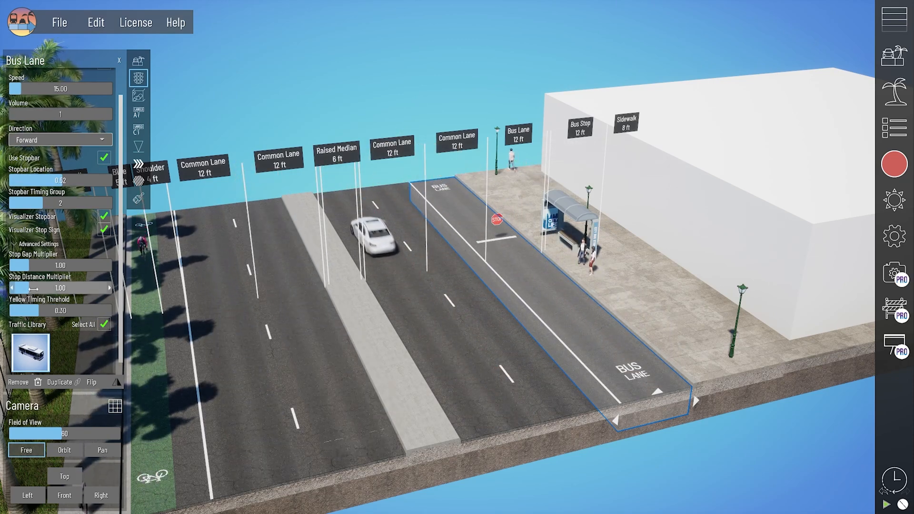
# Step: Set the bus lane's Stop Distance Multiplier to 0.60 and its Yellow Timing Threshold to 0.30
pyautogui.moveTo(25, 288); pyautogui.dragTo(23, 288)
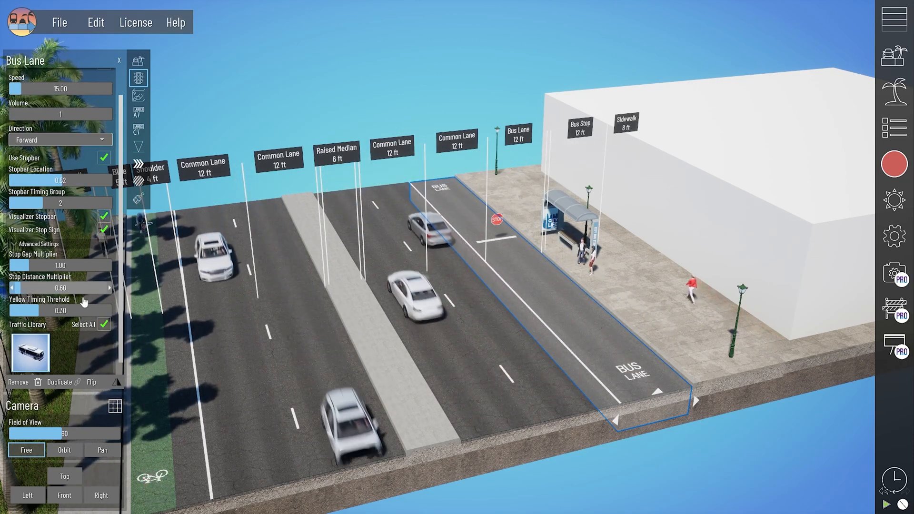
pyautogui.moveTo(70, 310); pyautogui.dragTo(46, 310)
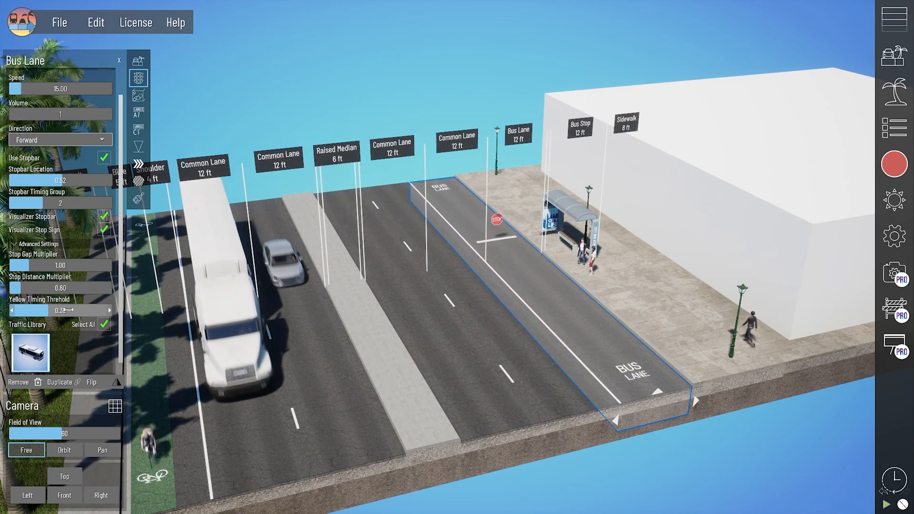
pyautogui.moveTo(67, 310); pyautogui.dragTo(62, 311)
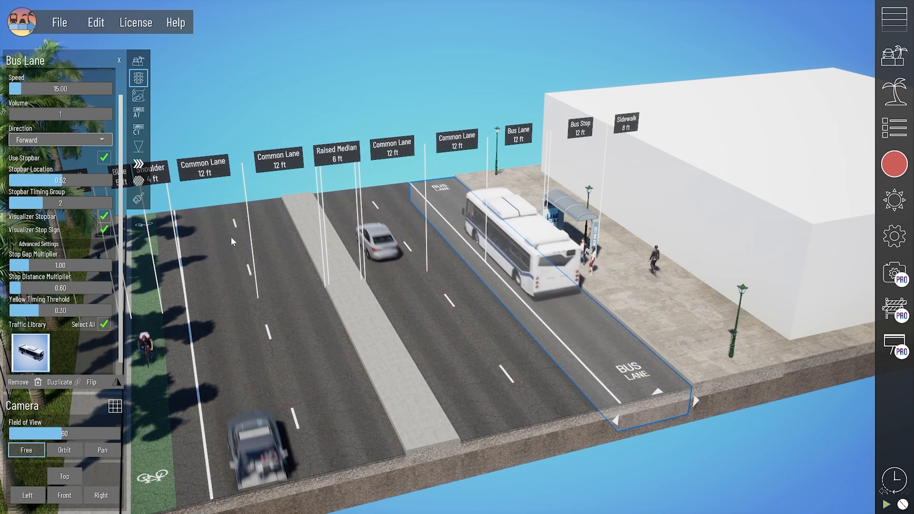
# Step: Enable the FPS display in the scene settings and set the bus lane's traffic volume to 6
pyautogui.scroll(2, 54, 127)
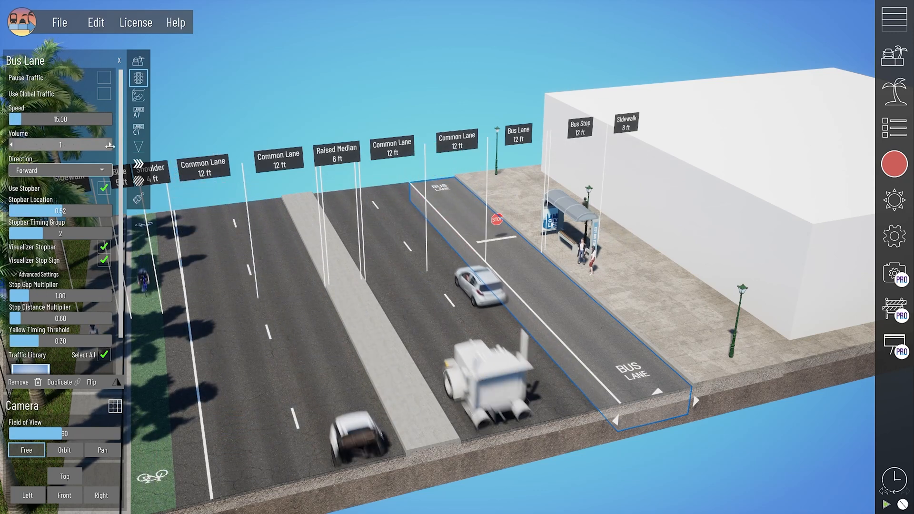
pyautogui.click(893, 237)
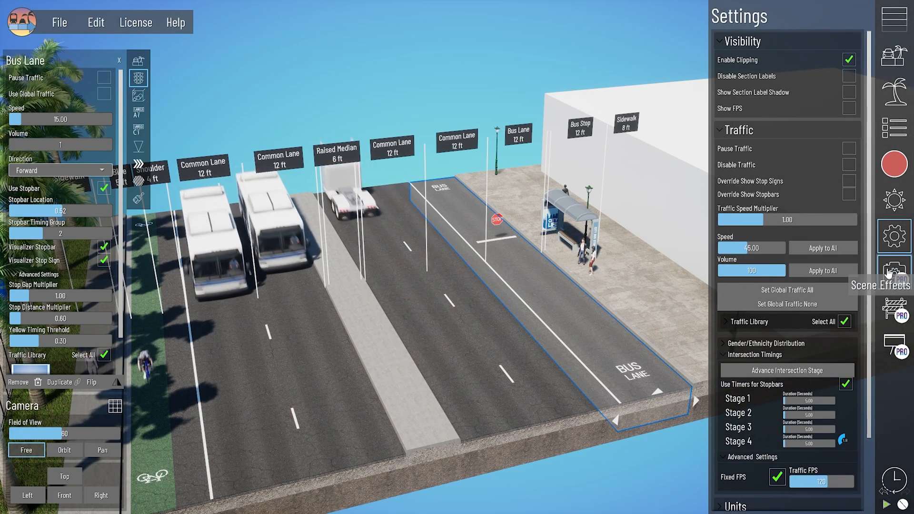
pyautogui.click(848, 108)
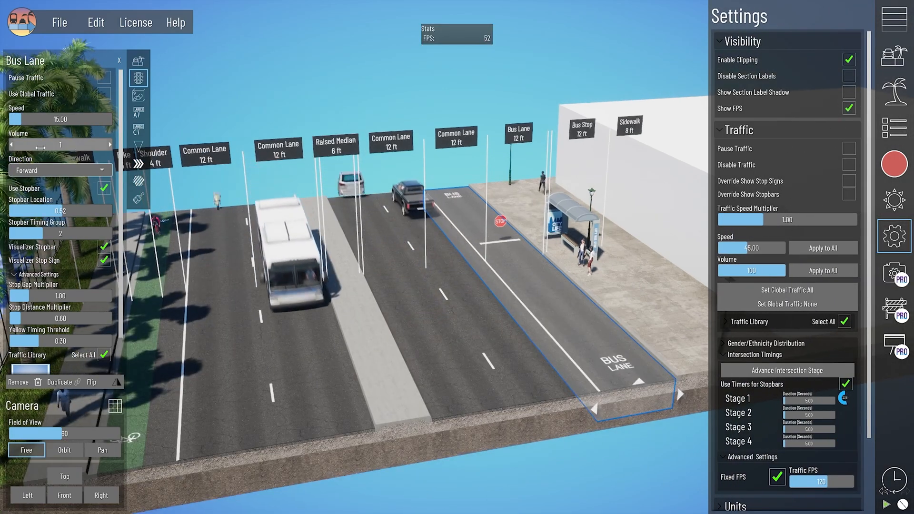
pyautogui.moveTo(14, 145); pyautogui.dragTo(16, 145)
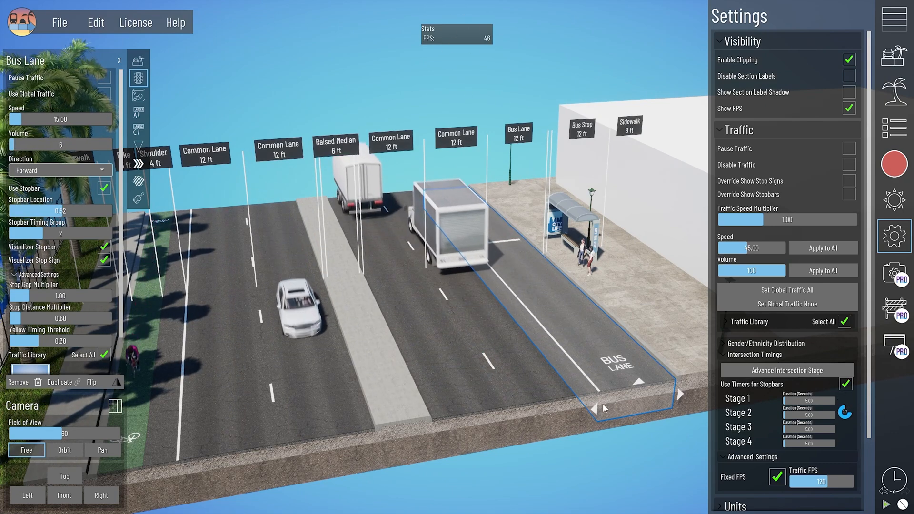
pyautogui.moveTo(605, 408); pyautogui.dragTo(495, 471, button='middle')
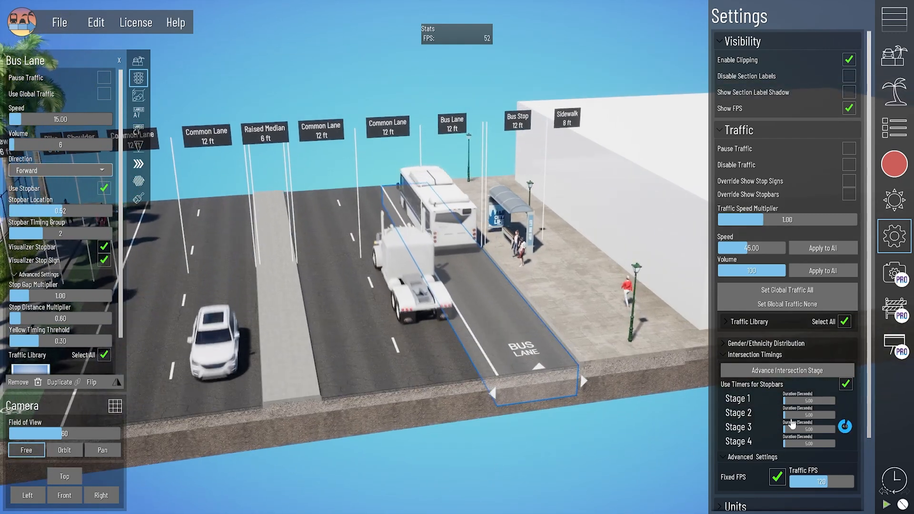
# Step: Collapse the Visibility settings and expand the Intersection Timings section of the traffic settings
pyautogui.scroll(-2, 792, 424)
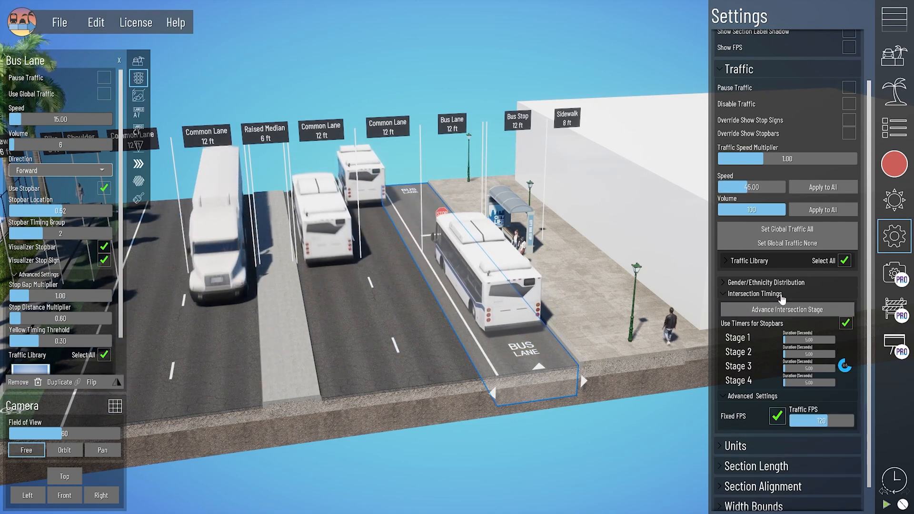
pyautogui.scroll(2, 785, 229)
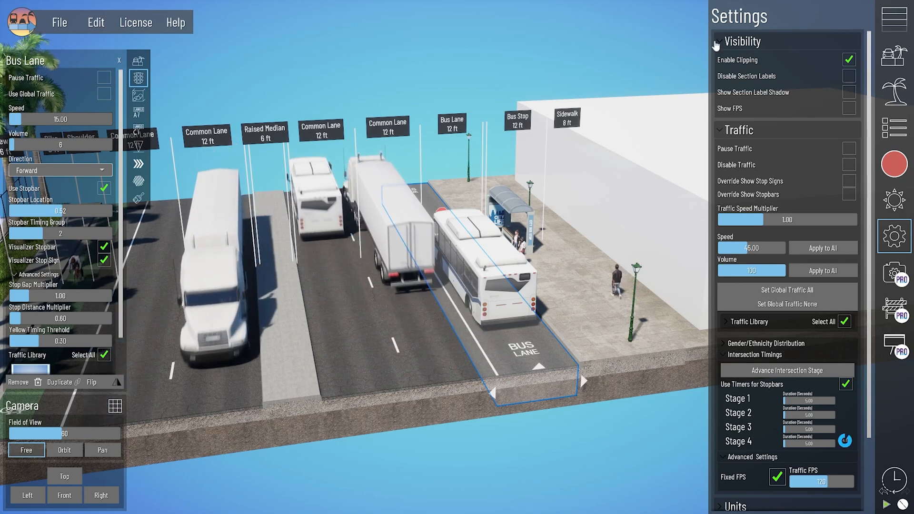
pyautogui.click(733, 42)
pyautogui.click(724, 62)
pyautogui.click(721, 62)
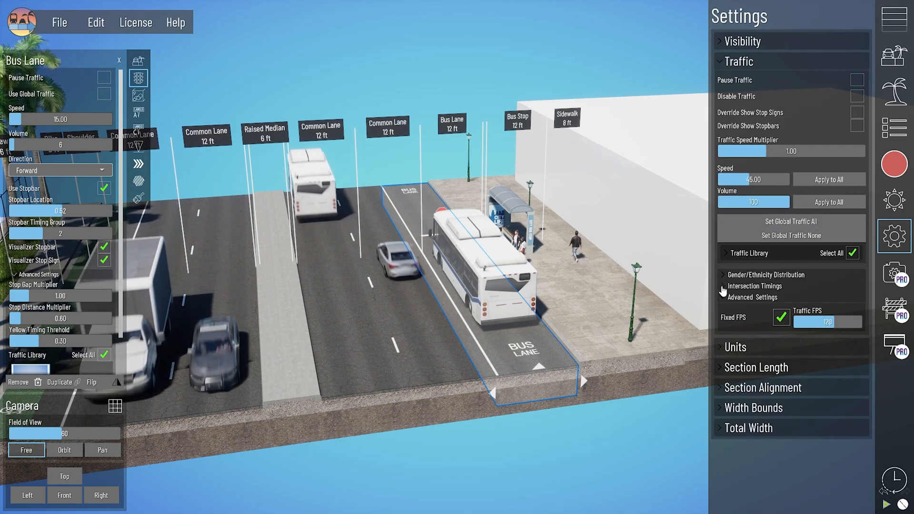
pyautogui.click(721, 286)
pyautogui.scroll(-1, 778, 306)
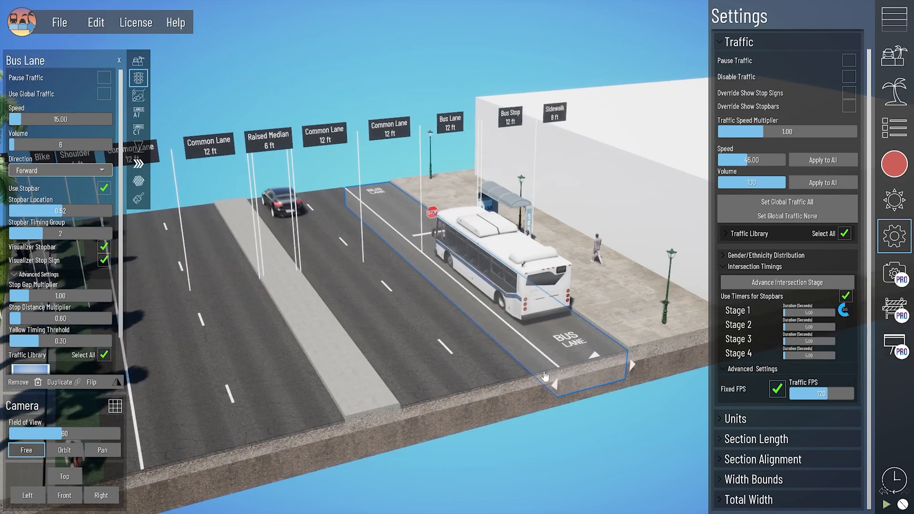
# Step: Switch the stopbar timers off and back on, and advance the intersection stage manually several times
pyautogui.click(845, 296)
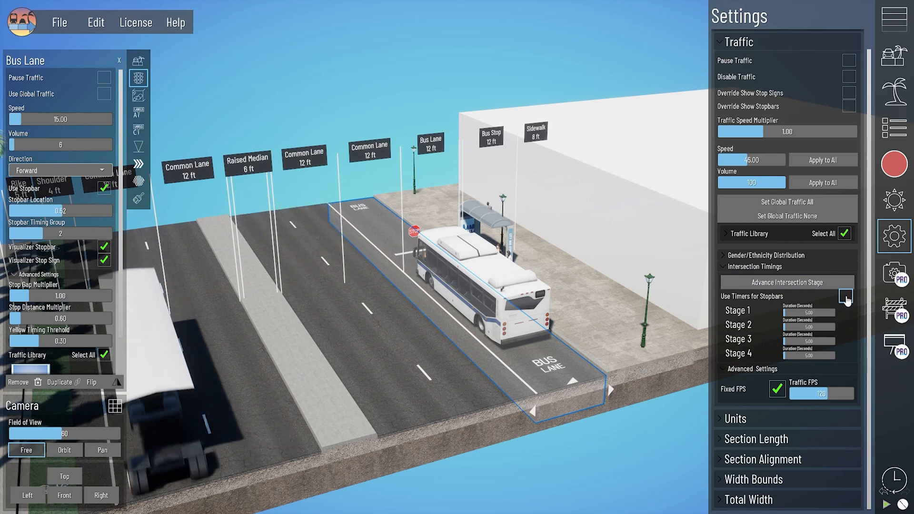
pyautogui.click(846, 297)
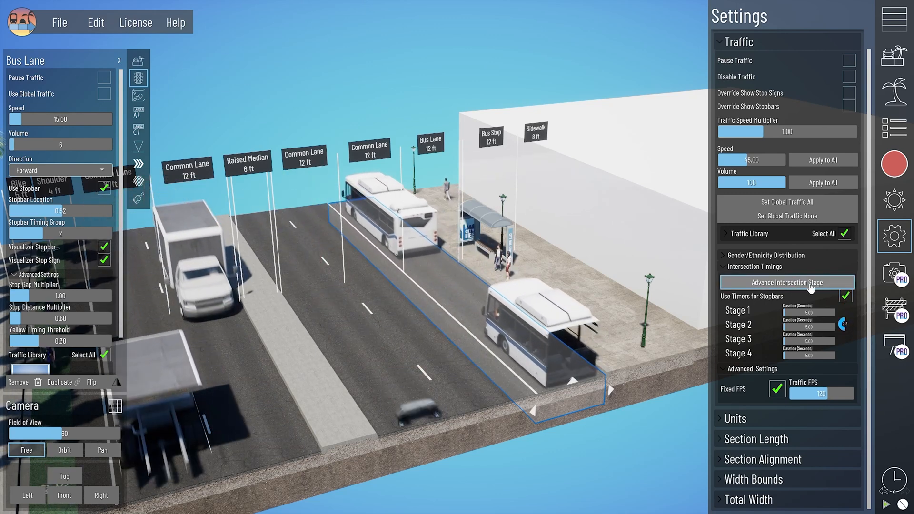
pyautogui.click(810, 288)
pyautogui.click(811, 287)
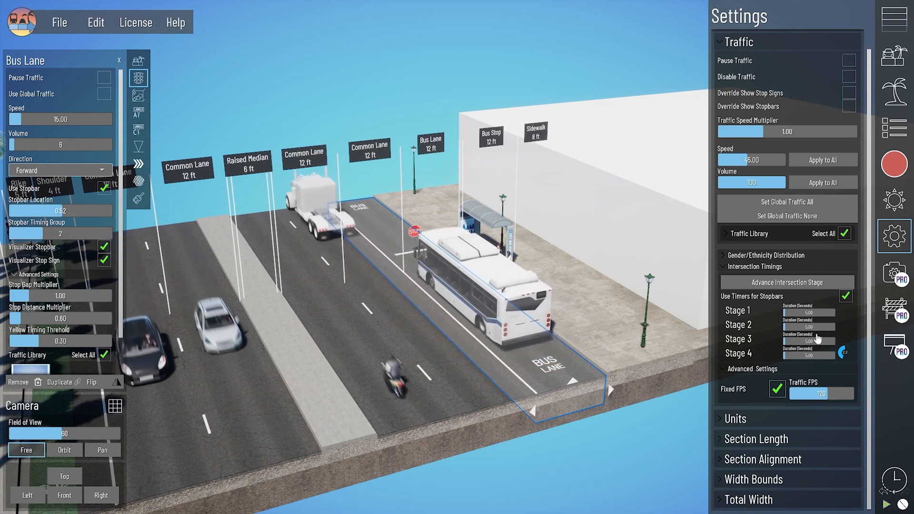
pyautogui.click(796, 284)
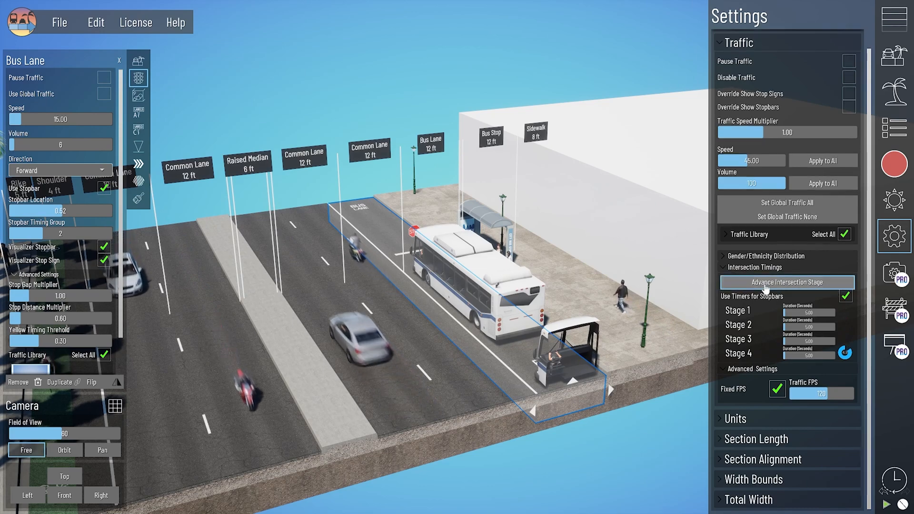
pyautogui.click(750, 288)
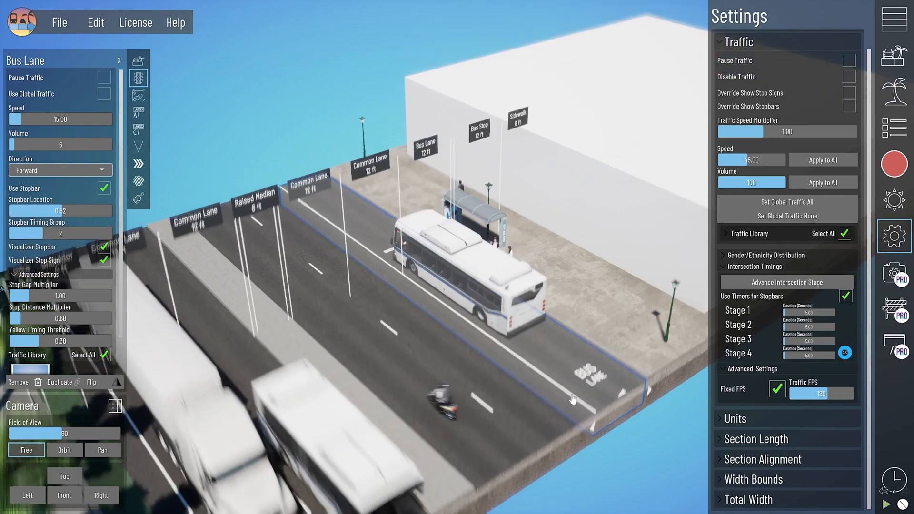
# Step: Set the intersection stage durations to 15 seconds for Stage 1, 2 seconds for Stage 2, and 0 for Stages 3 and 4
pyautogui.moveTo(572, 399); pyautogui.dragTo(557, 354, button='middle')
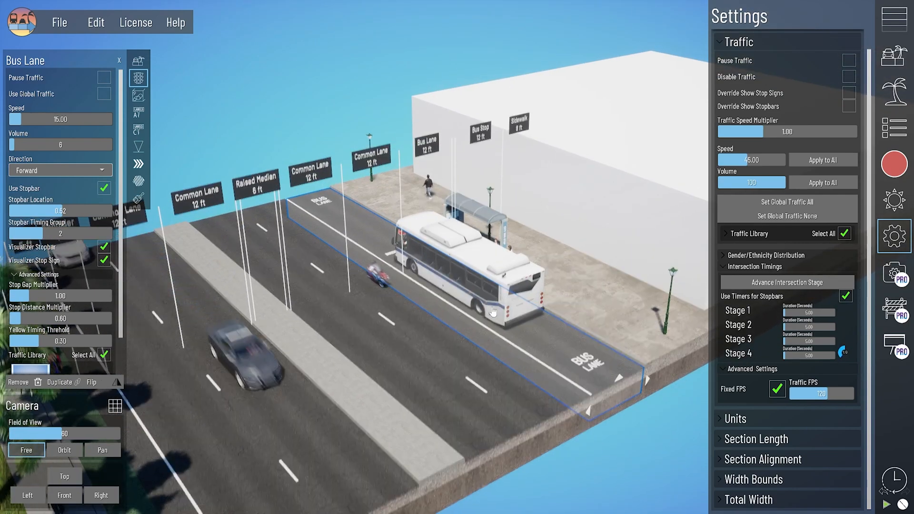
pyautogui.moveTo(506, 300); pyautogui.dragTo(445, 288, button='middle')
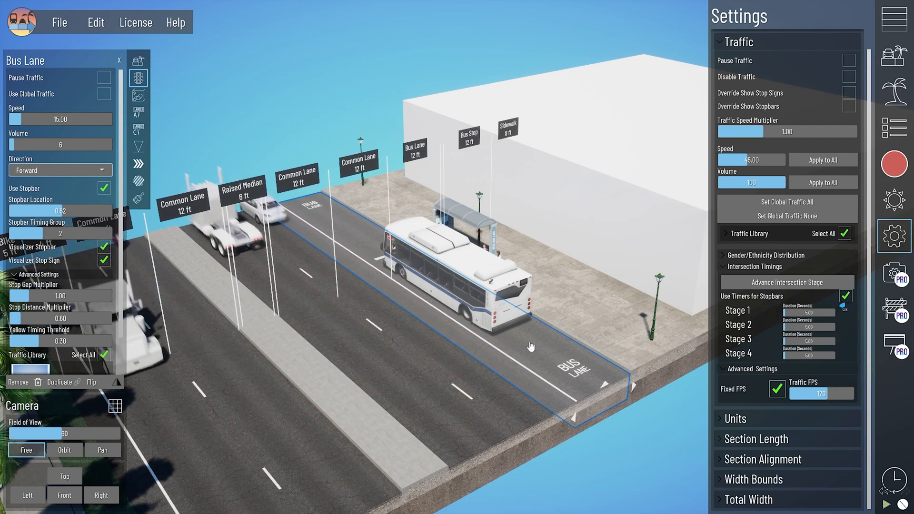
pyautogui.moveTo(530, 346); pyautogui.dragTo(523, 364, button='middle')
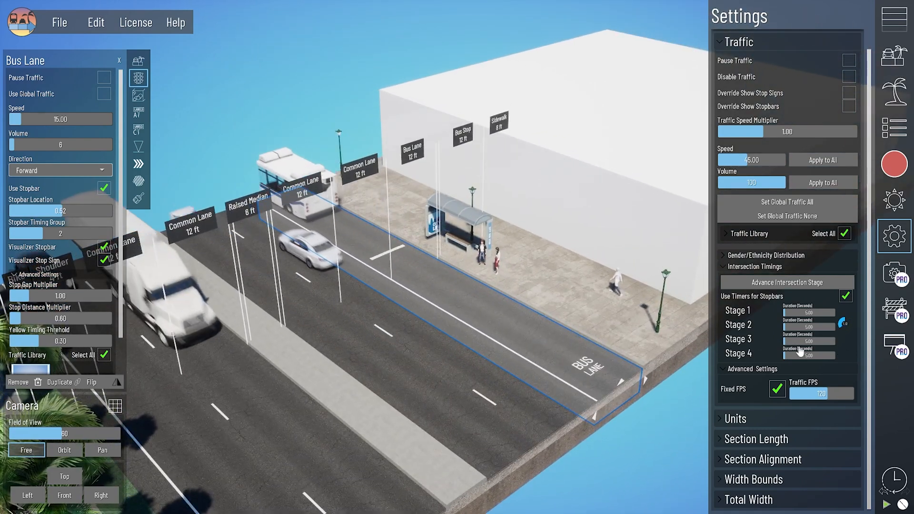
pyautogui.moveTo(808, 341)
pyautogui.mouseDown()
pyautogui.moveTo(790, 342)
pyautogui.moveTo(798, 346)
pyautogui.mouseUp()
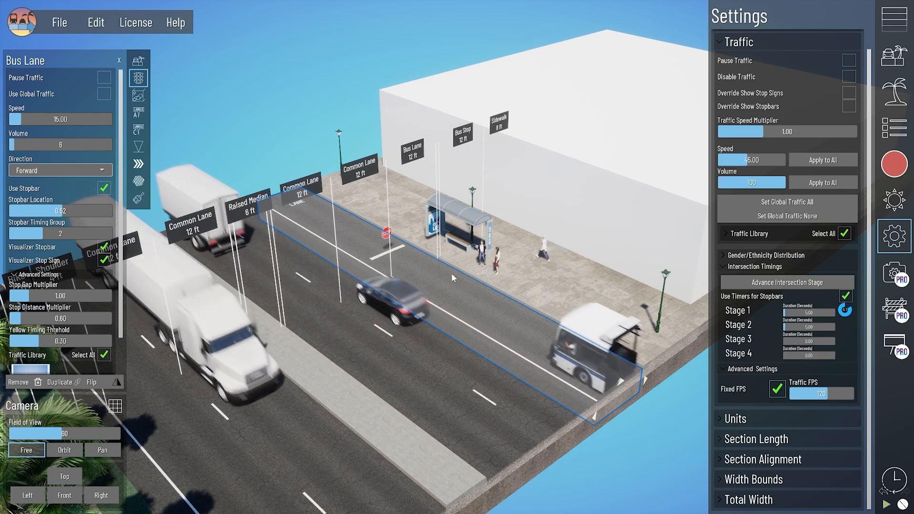
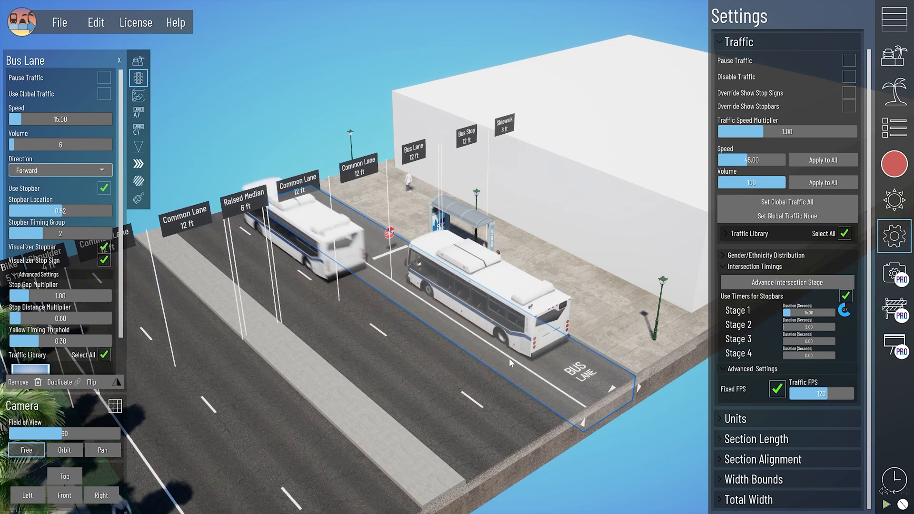
# Step: Reselect the bus lane and set its Stop Gap Multiplier to 0.98, Stop Distance Multiplier to 1.27 and Yellow Timing Threshold to 0.18
pyautogui.moveTo(510, 363); pyautogui.dragTo(521, 371, button='right')
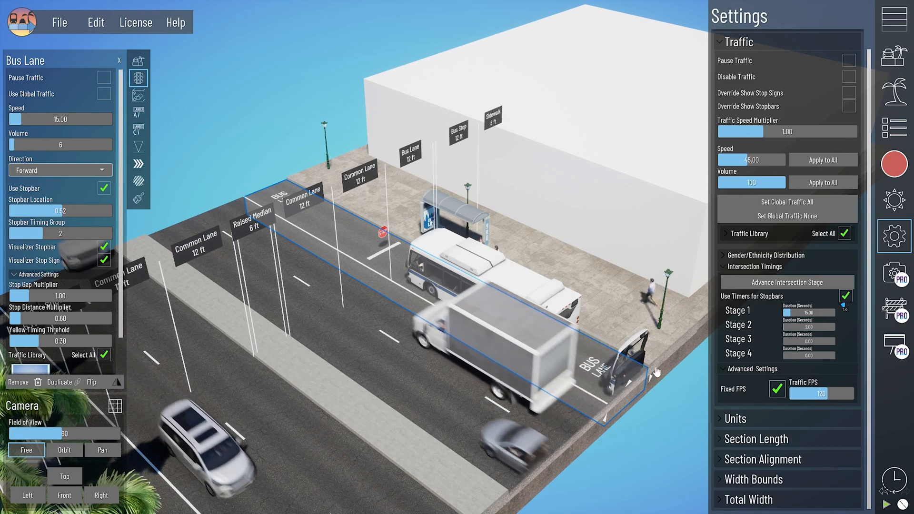
pyautogui.moveTo(405, 234); pyautogui.dragTo(435, 222, button='right')
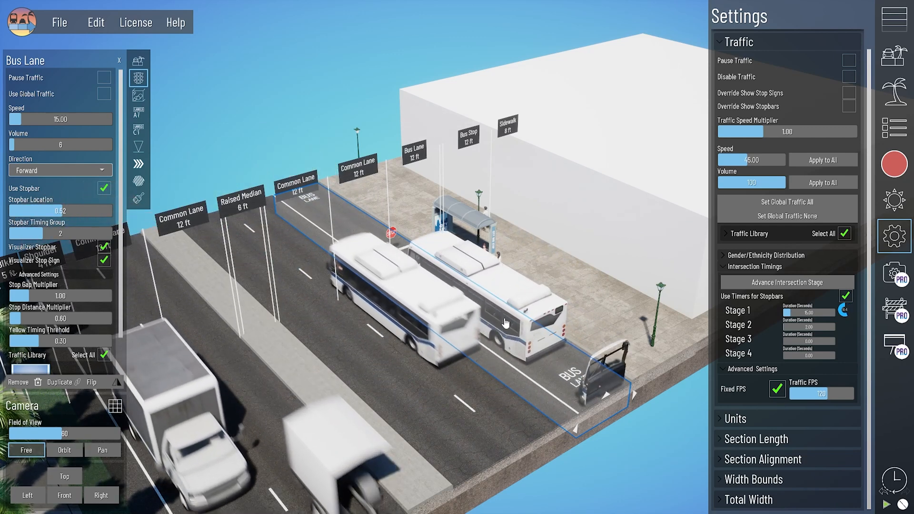
pyautogui.click(270, 139)
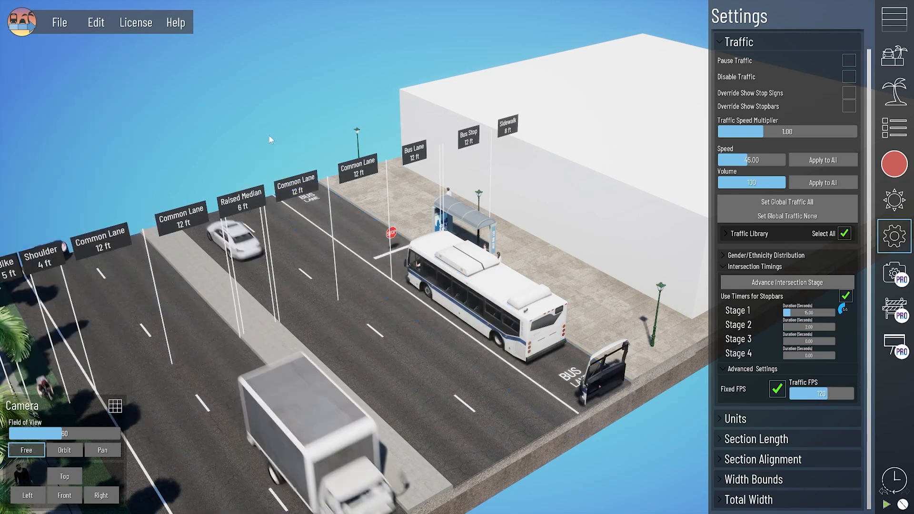
pyautogui.click(469, 350)
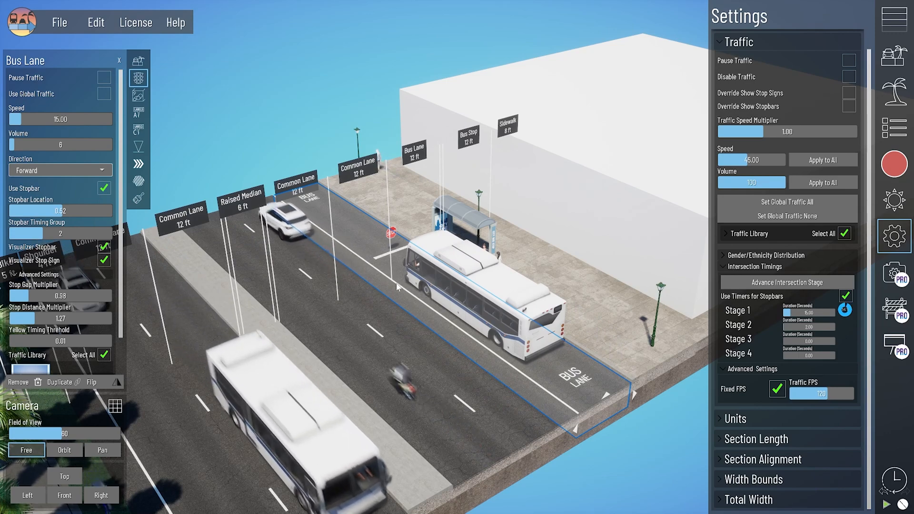
pyautogui.scroll(3, 395, 241)
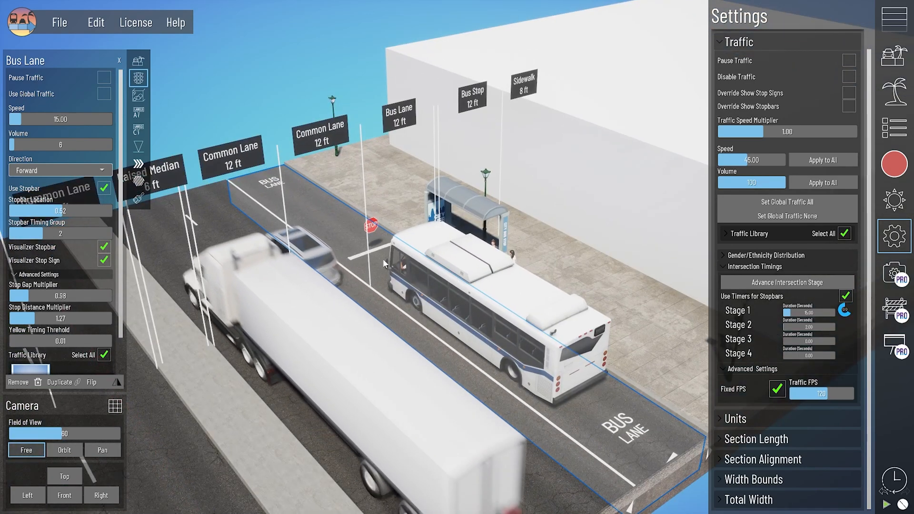
pyautogui.moveTo(380, 240); pyautogui.dragTo(441, 298, button='middle')
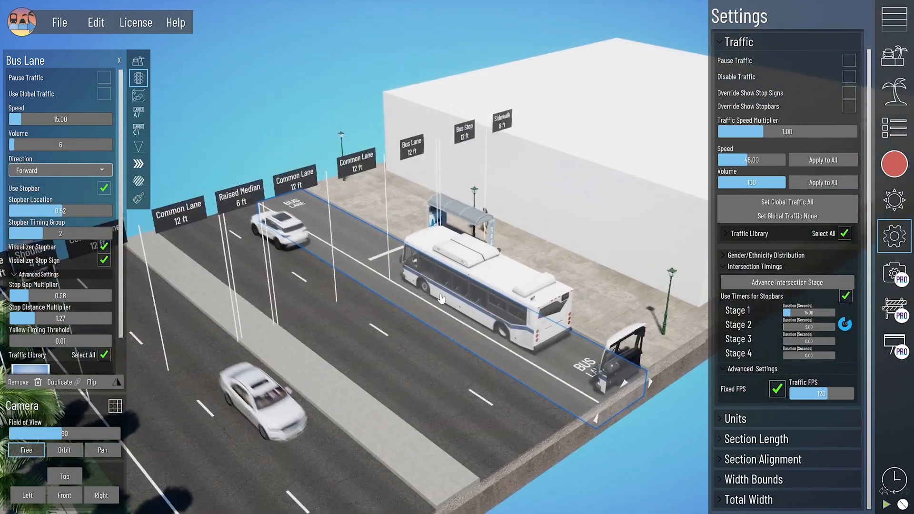
pyautogui.moveTo(44, 338); pyautogui.dragTo(60, 339)
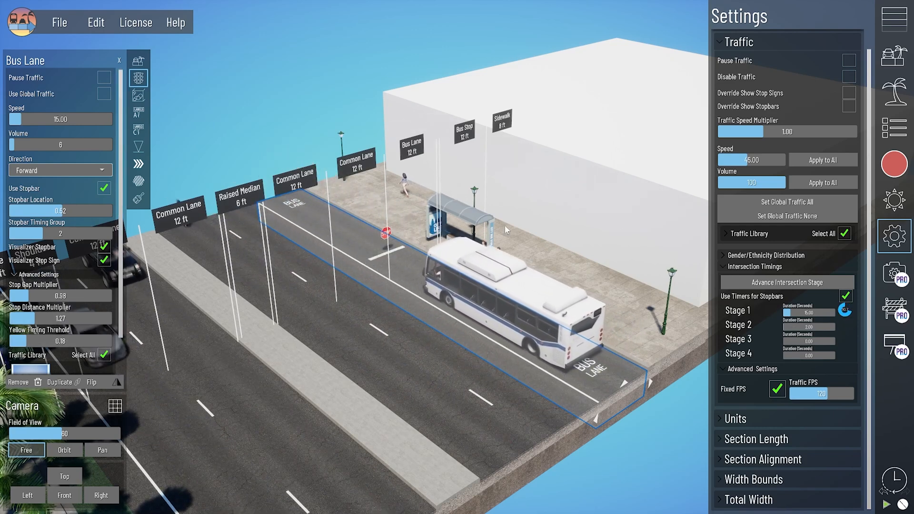
# Step: Turn off the bus lane's own stopbar and stop sign visualizers, and enable the traffic overrides for showing stop signs and stopbars
pyautogui.moveTo(352, 185); pyautogui.dragTo(336, 200, button='middle')
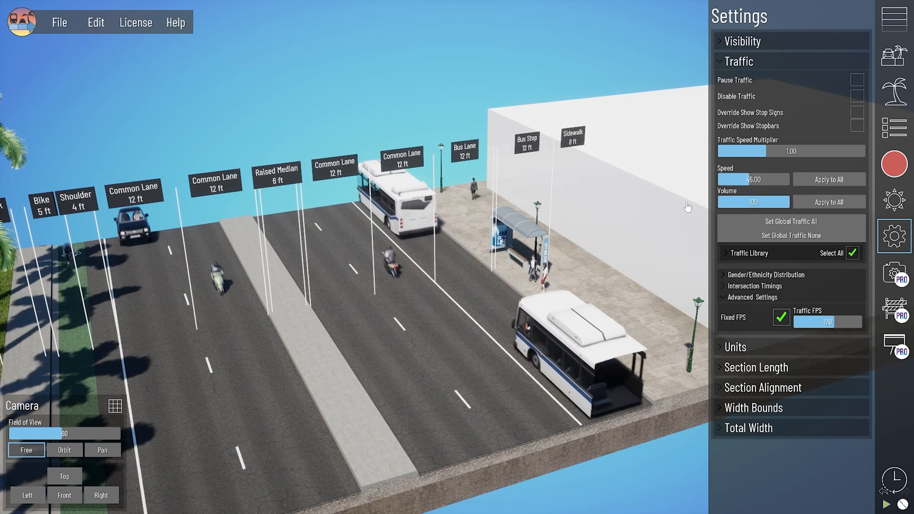
pyautogui.click(644, 425)
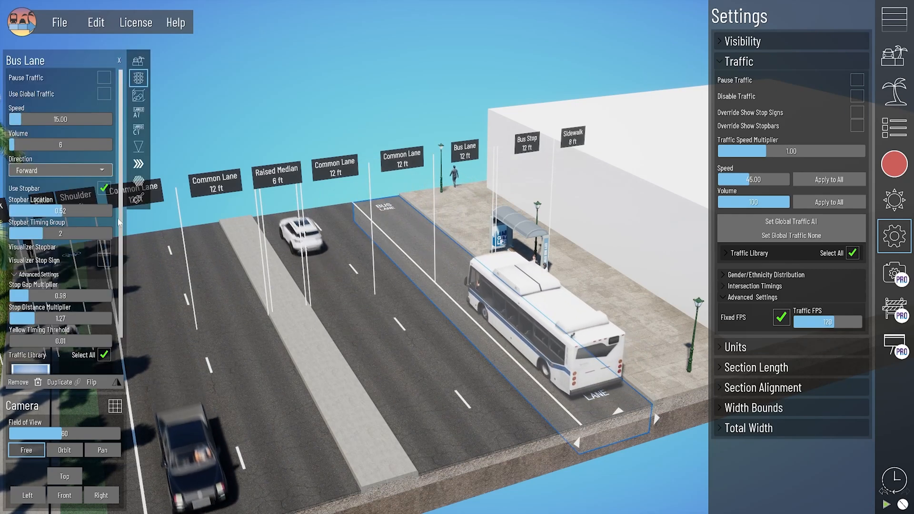
pyautogui.click(104, 261)
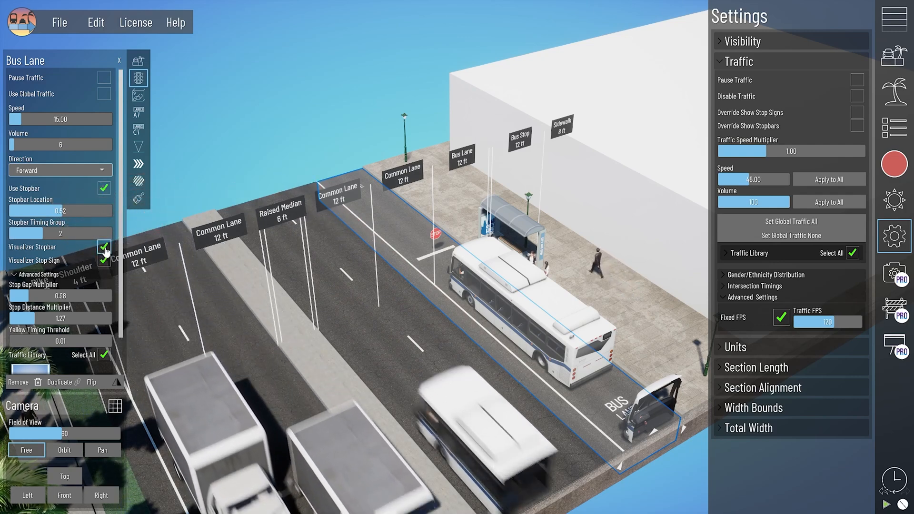
pyautogui.click(104, 246)
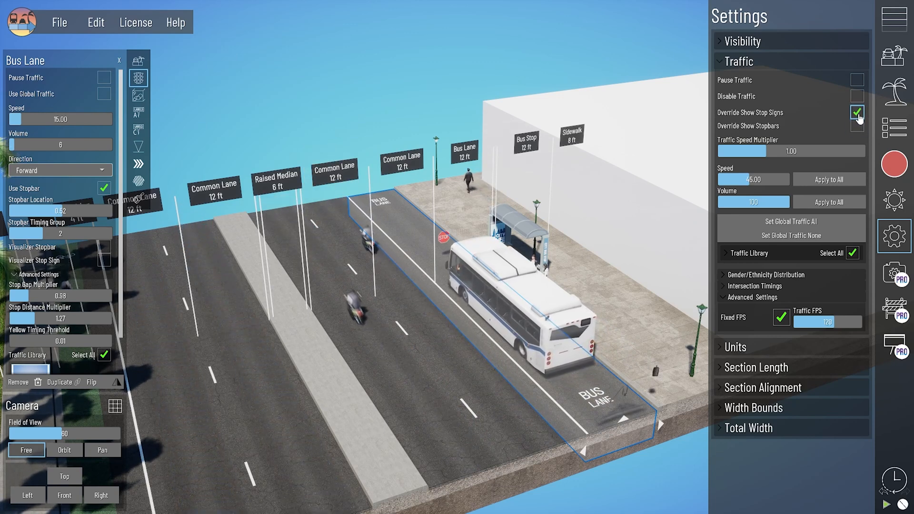
pyautogui.click(856, 126)
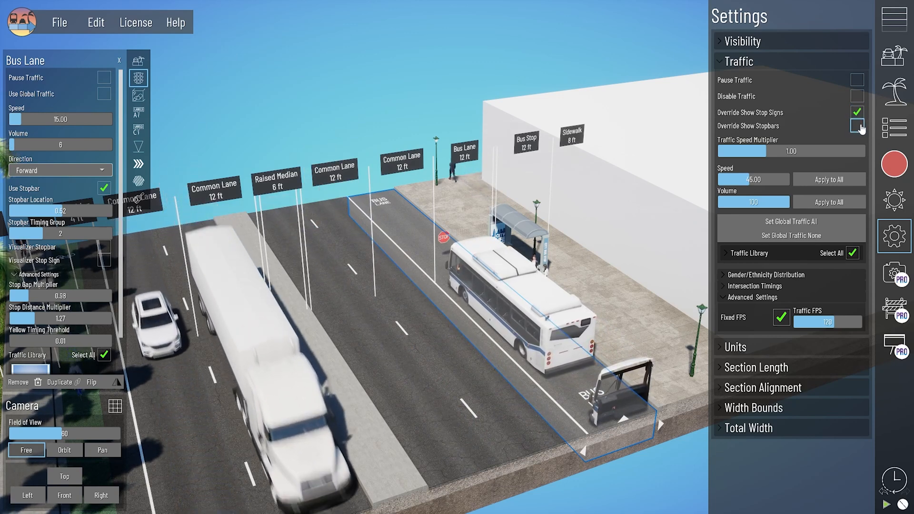
# Step: Turn on Use Stopbar for the two forward common lanes between the raised median and the bus lane
pyautogui.moveTo(420, 349); pyautogui.dragTo(504, 419, button='middle')
pyautogui.click(538, 469)
pyautogui.moveTo(538, 469); pyautogui.dragTo(515, 428, button='middle')
pyautogui.moveTo(416, 363); pyautogui.dragTo(395, 354, button='right')
pyautogui.click(401, 426)
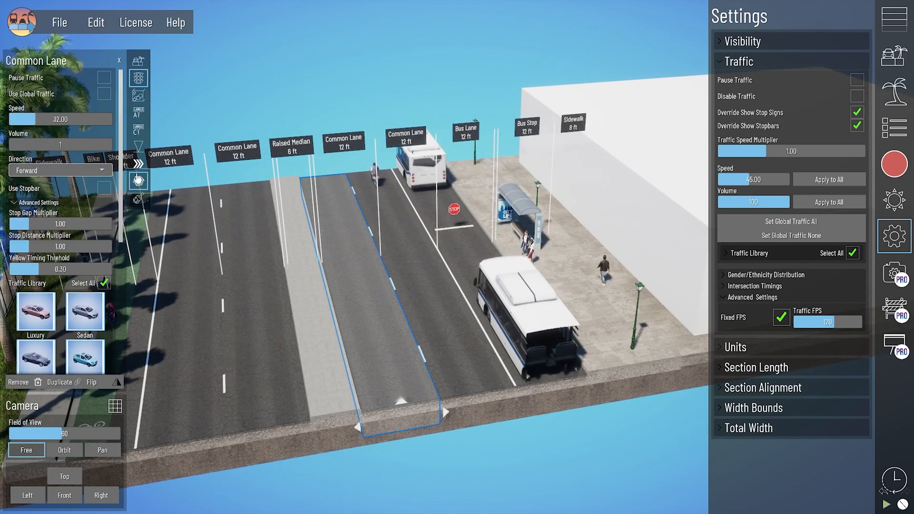
pyautogui.click(104, 188)
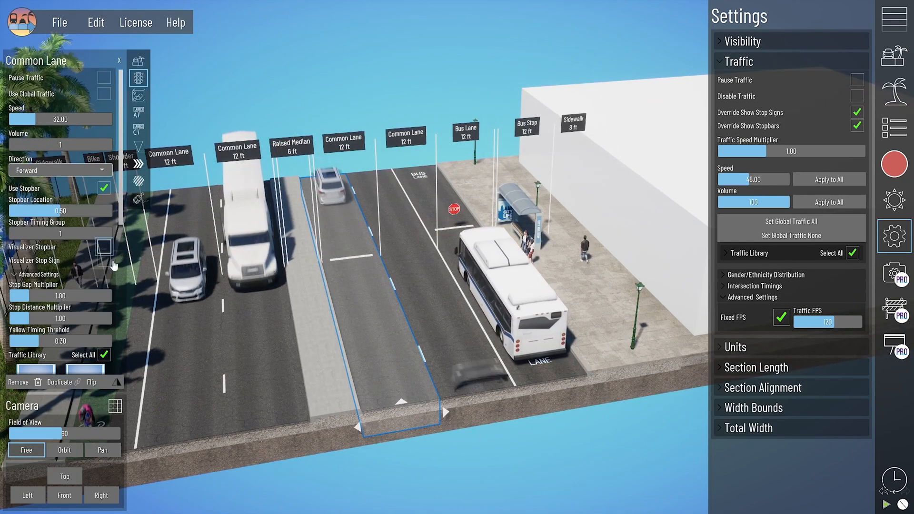
pyautogui.click(458, 401)
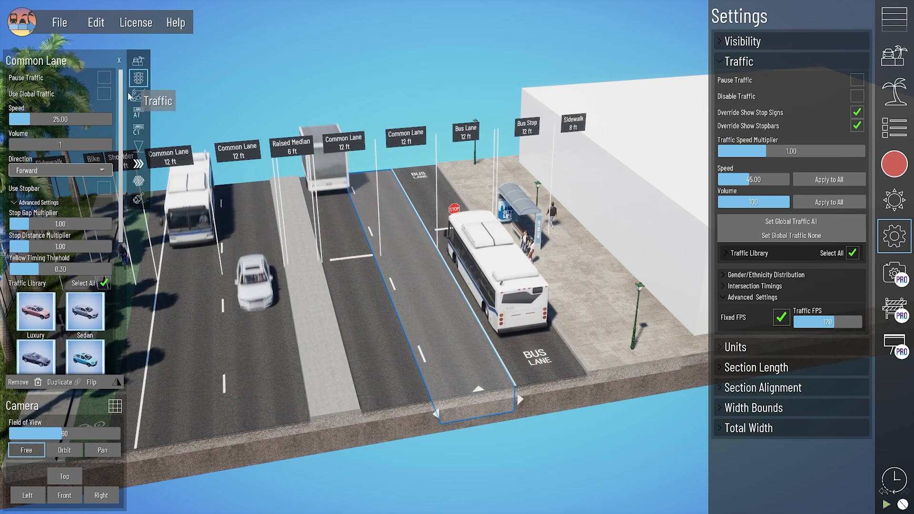
pyautogui.click(104, 188)
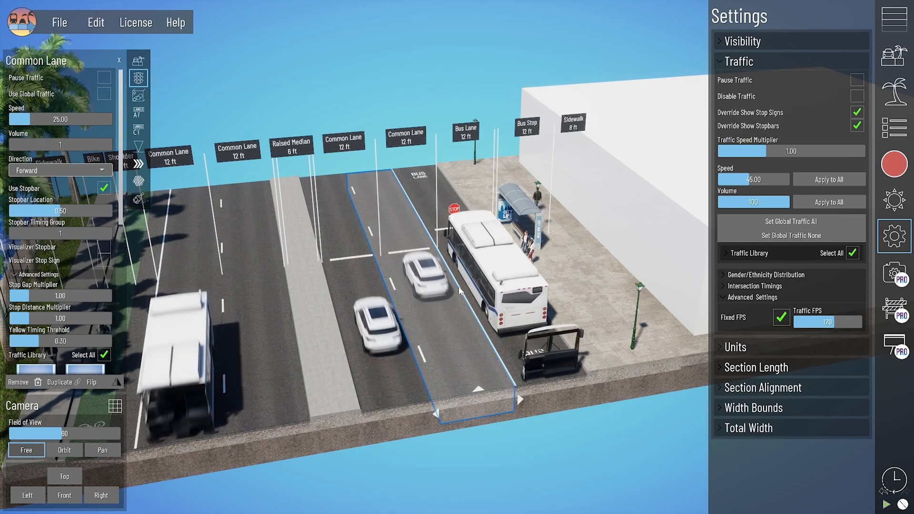
pyautogui.moveTo(376, 317); pyautogui.dragTo(410, 338, button='right')
pyautogui.click(389, 322)
pyautogui.scroll(2, 450, 229)
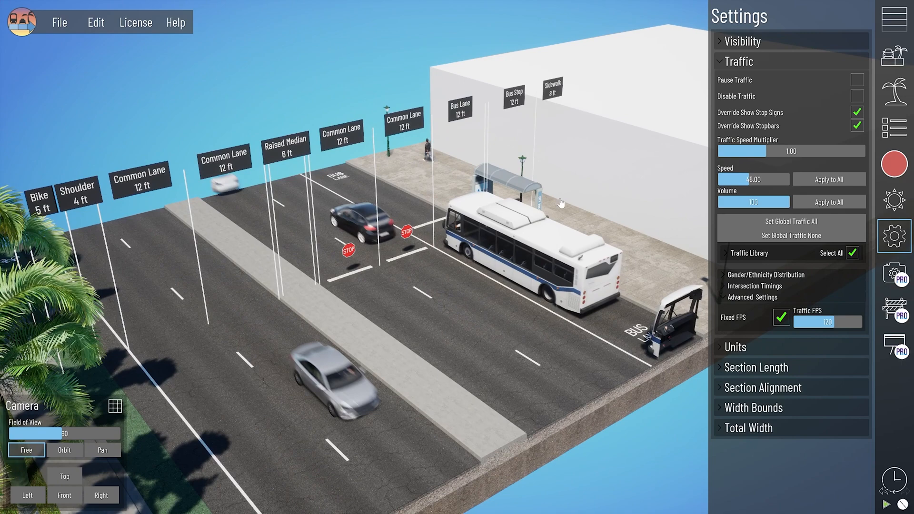
# Step: Turn off the traffic overrides for showing stop signs and stopbars, and view the street without the visualizers
pyautogui.click(856, 112)
pyautogui.click(857, 126)
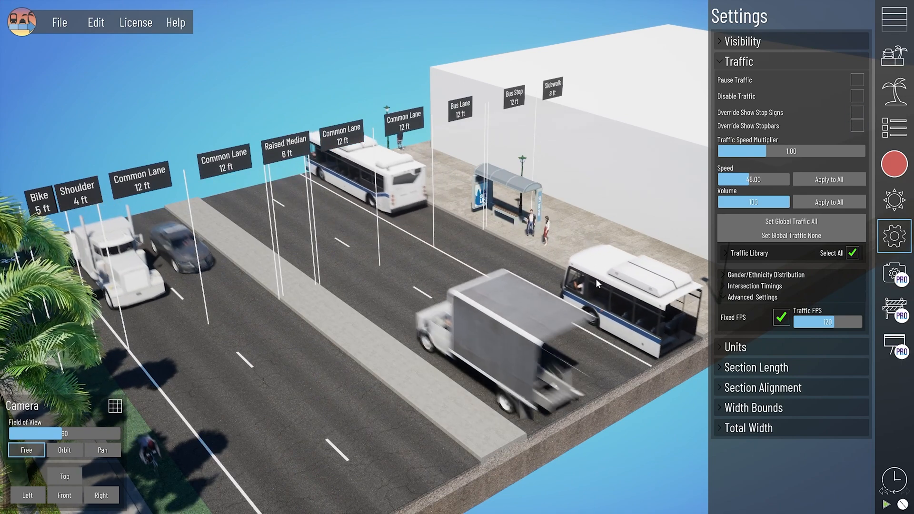
pyautogui.moveTo(595, 278); pyautogui.dragTo(492, 247, button='right')
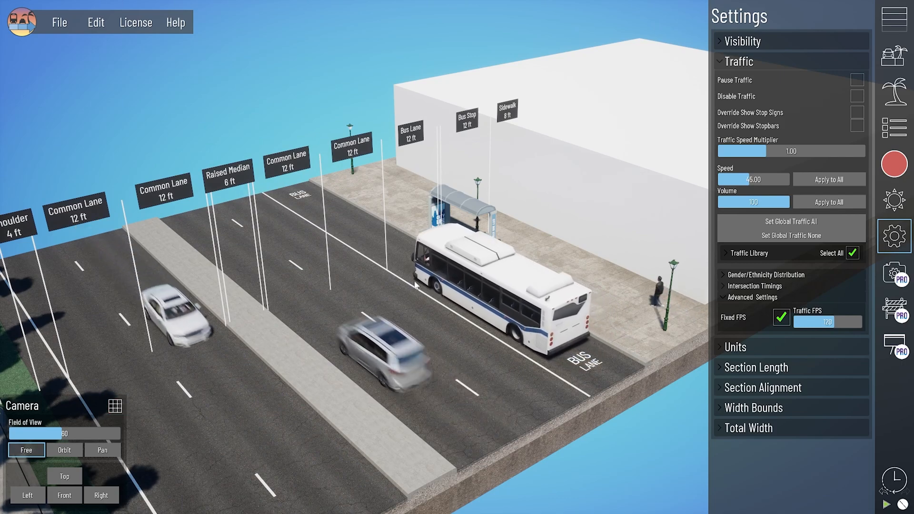
pyautogui.moveTo(498, 276); pyautogui.dragTo(520, 289, button='right')
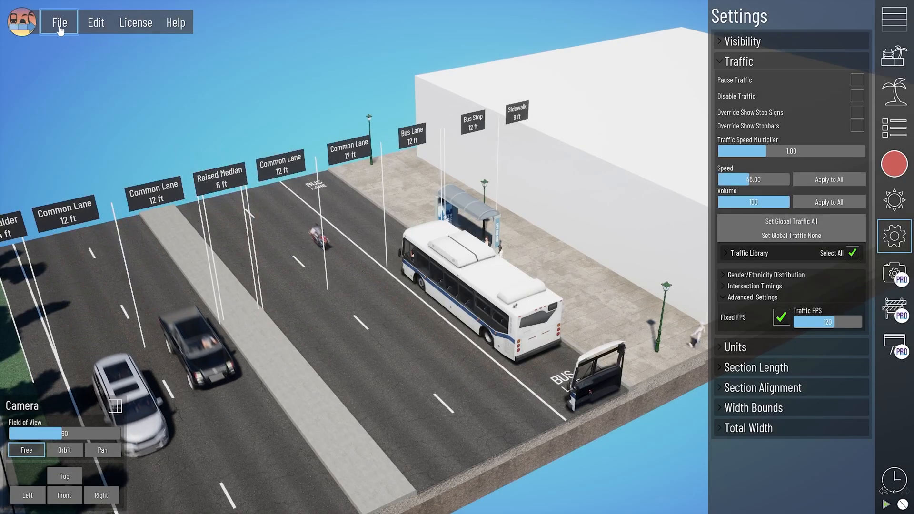
# Step: Open the project file "2 - crosswalk.btyp" from the Advanced Traffic folder
pyautogui.click(59, 23)
pyautogui.click(70, 98)
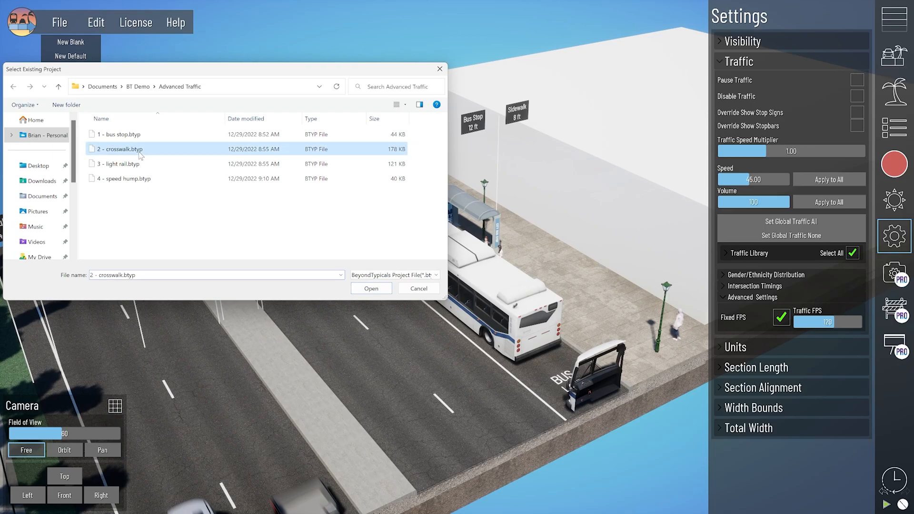
pyautogui.doubleClick(140, 152)
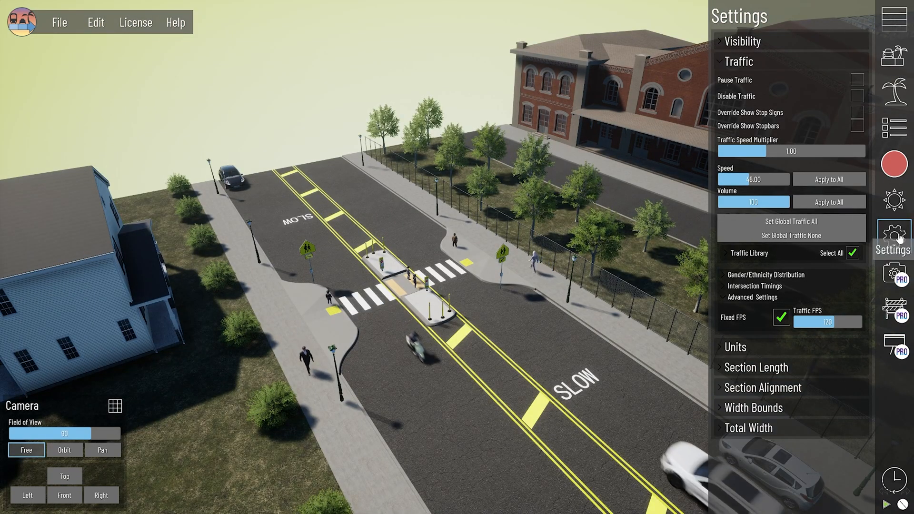
# Step: Enable the traffic overrides for showing stop signs and stopbars in the crosswalk project, and close the settings
pyautogui.scroll(3, 410, 354)
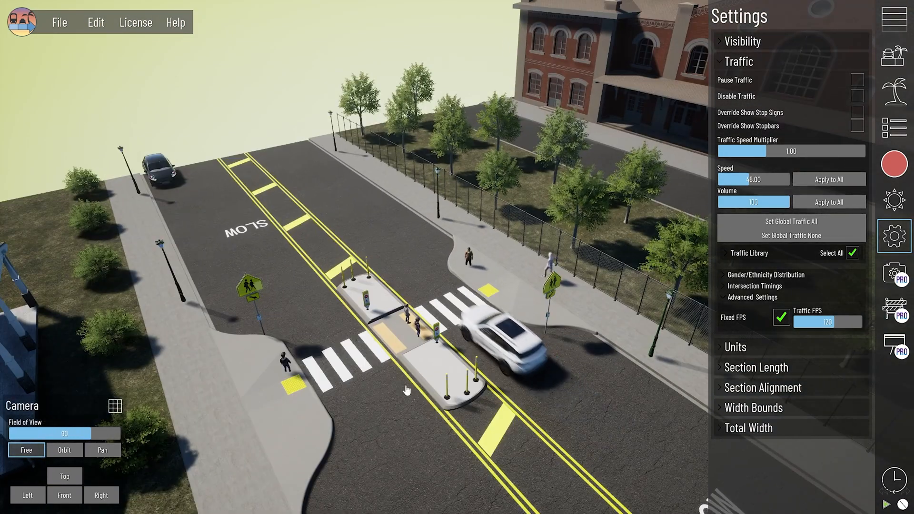
pyautogui.moveTo(405, 386); pyautogui.dragTo(401, 323, button='middle')
pyautogui.scroll(2, 350, 377)
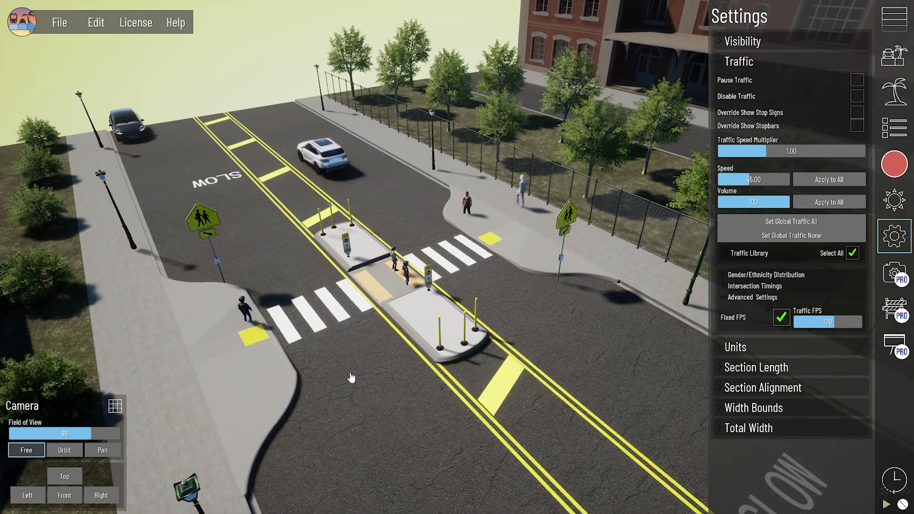
pyautogui.scroll(-1, 358, 241)
pyautogui.scroll(-2, 398, 315)
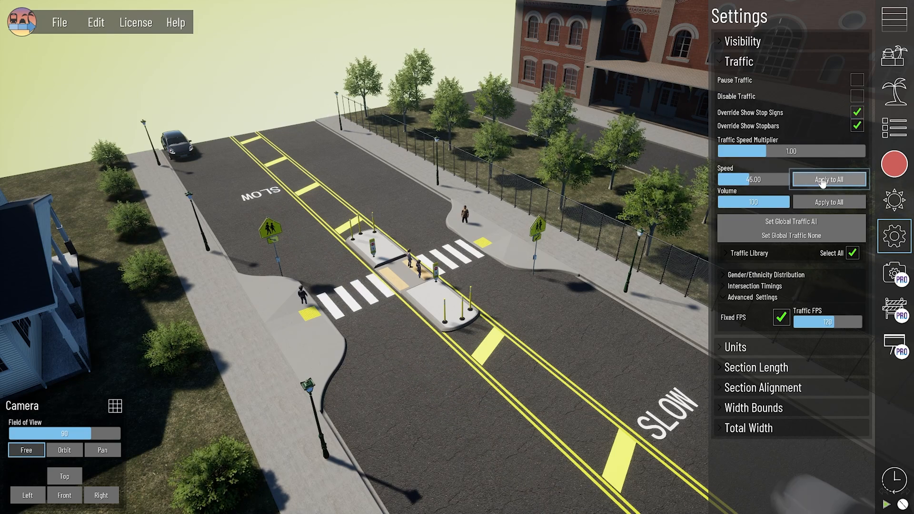
pyautogui.click(893, 235)
# Step: Turn on Use Stopbar for the backward and forward lanes at the crosswalk and turn off their own stopbar visualizers
pyautogui.click(431, 365)
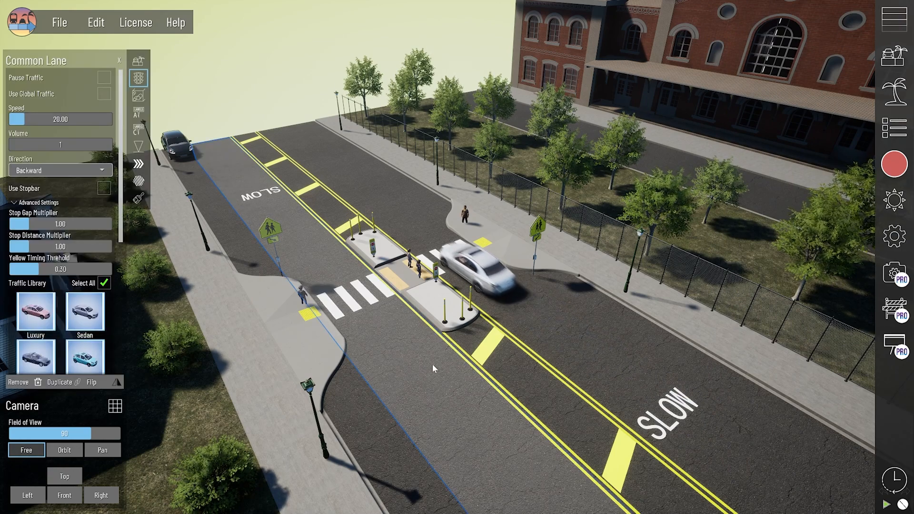
pyautogui.click(105, 188)
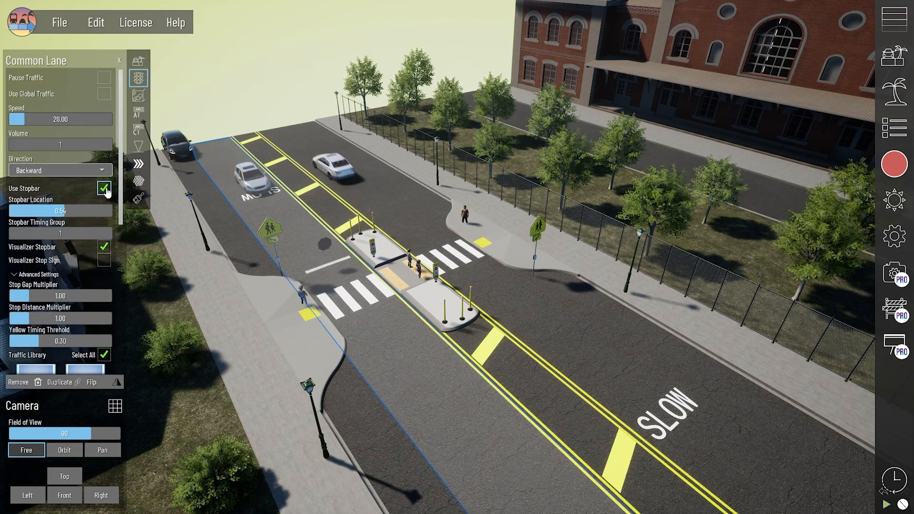
pyautogui.click(586, 356)
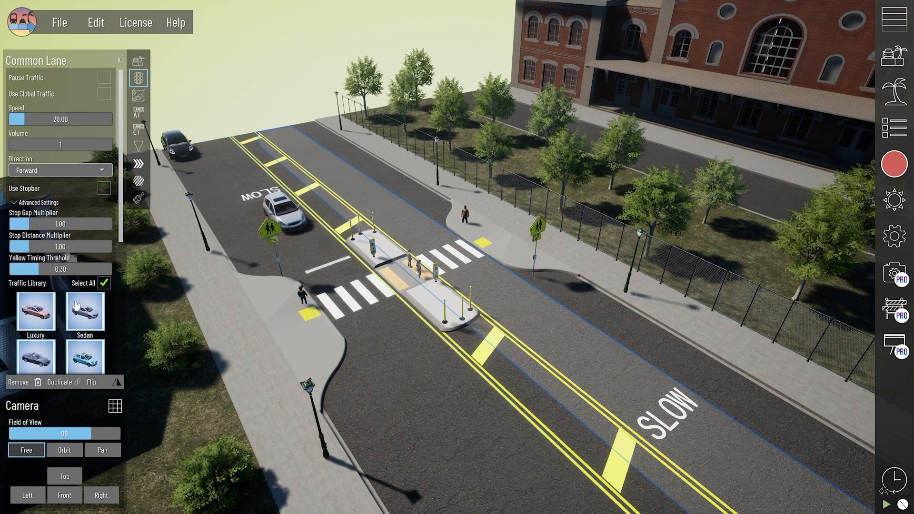
pyautogui.click(104, 188)
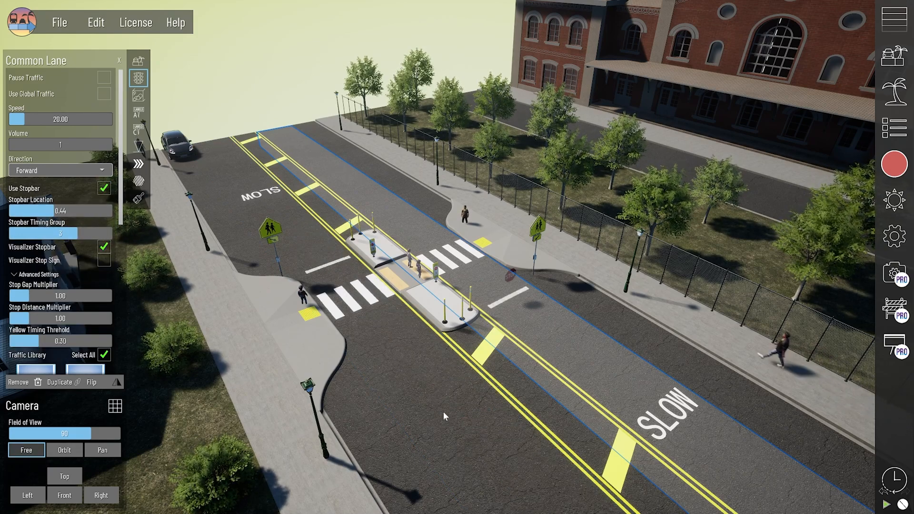
pyautogui.moveTo(444, 413); pyautogui.dragTo(522, 418, button='right')
pyautogui.moveTo(522, 419); pyautogui.dragTo(357, 383, button='middle')
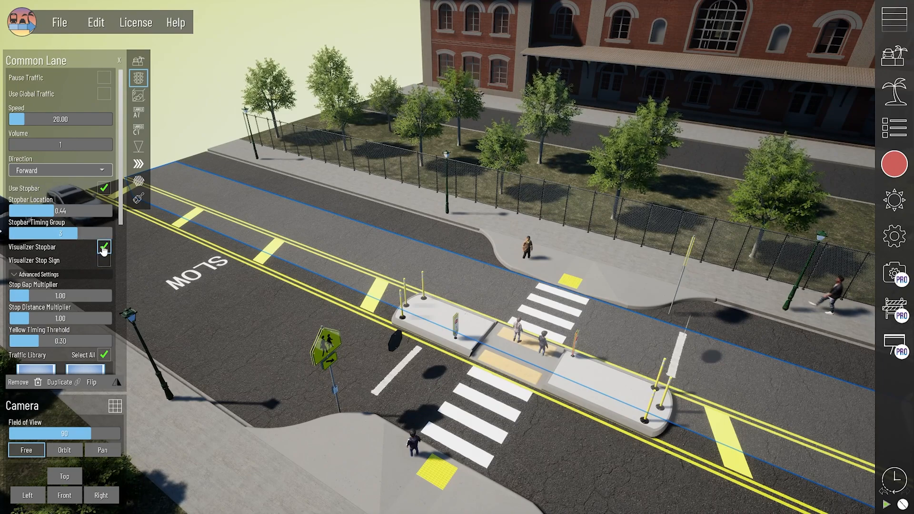
pyautogui.press('Escape')
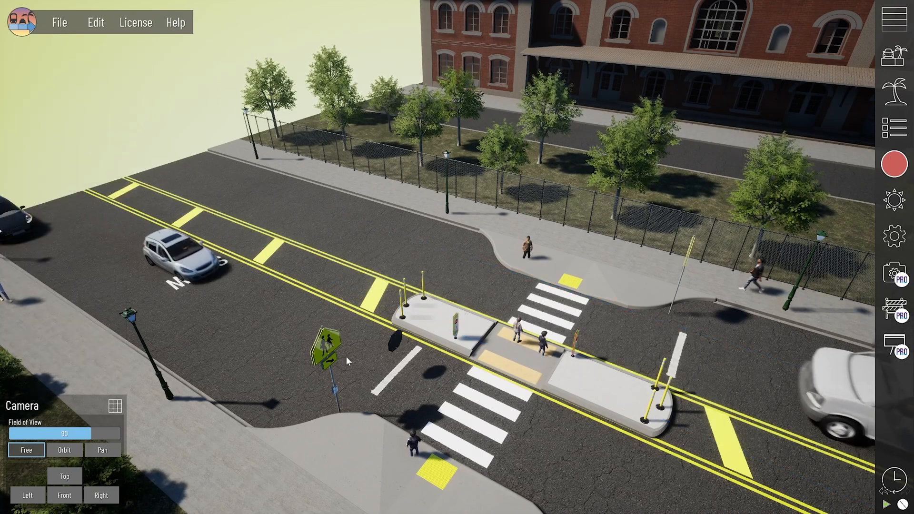
# Step: Move the stopbars closer to the crosswalk, with Stopbar Location 0.63 on the backward lane and 0.47 on the forward lane
pyautogui.scroll(-1, 483, 422)
pyautogui.scroll(-3, 483, 422)
pyautogui.moveTo(554, 452); pyautogui.dragTo(461, 443, button='middle')
pyautogui.scroll(-2, 461, 443)
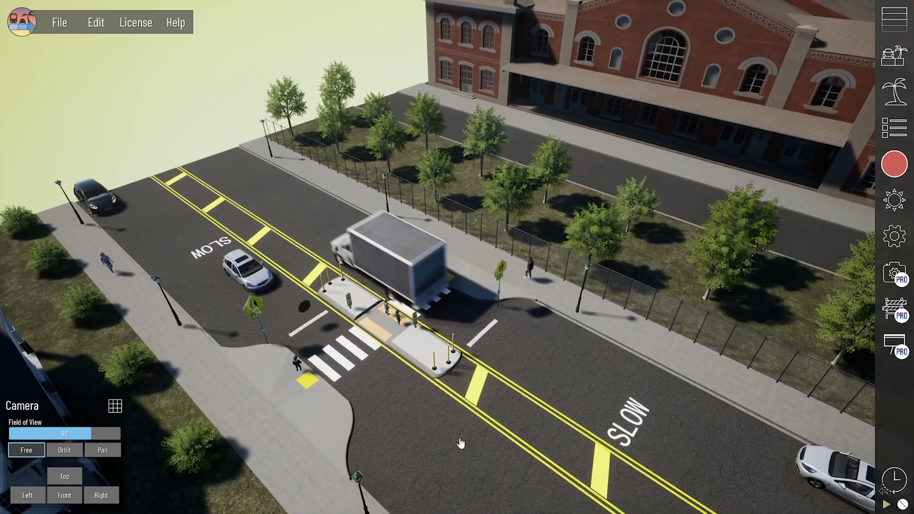
pyautogui.click(461, 442)
pyautogui.scroll(2, 268, 340)
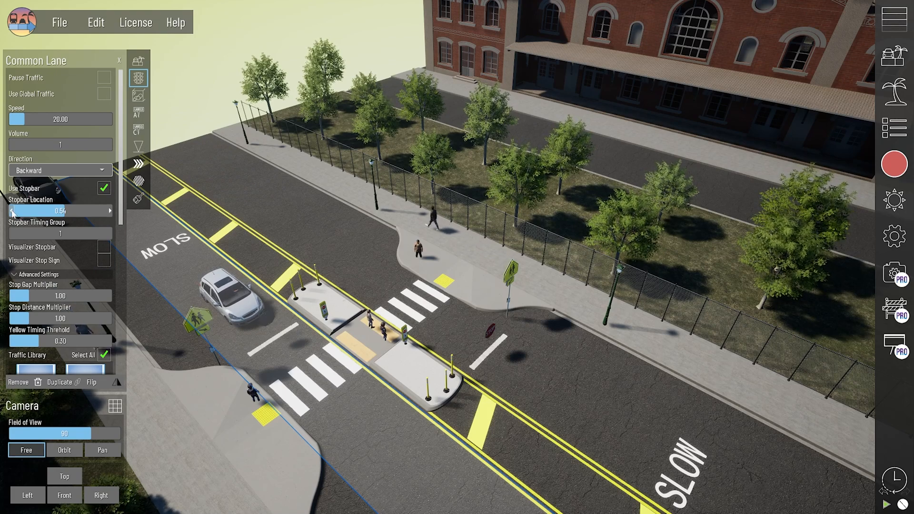
pyautogui.click(607, 400)
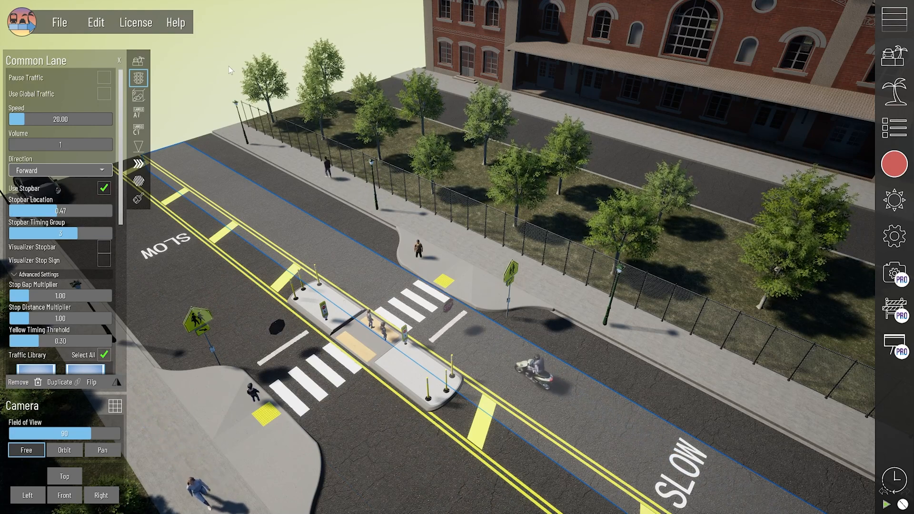
pyautogui.click(295, 79)
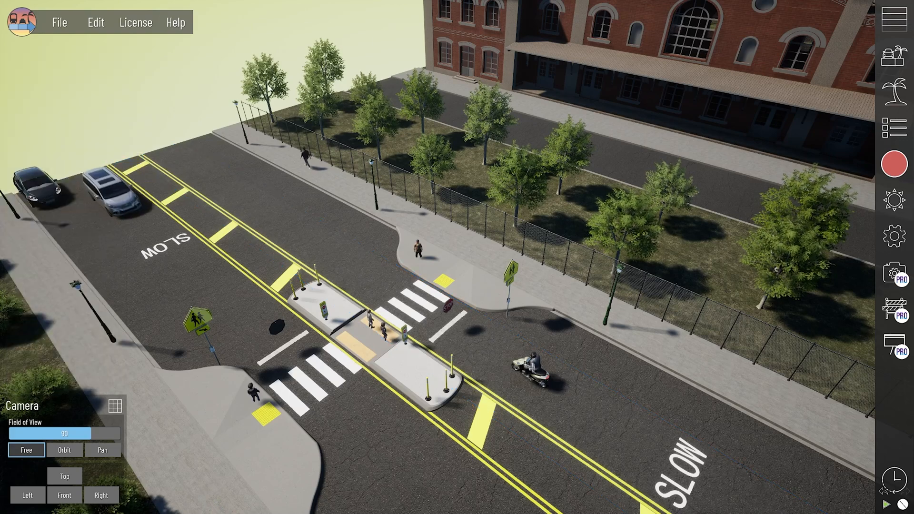
# Step: Set the intersection stage durations to 10 seconds for Stage 1, 2 seconds for Stage 2, and 0 for Stages 3 and 4
pyautogui.click(898, 255)
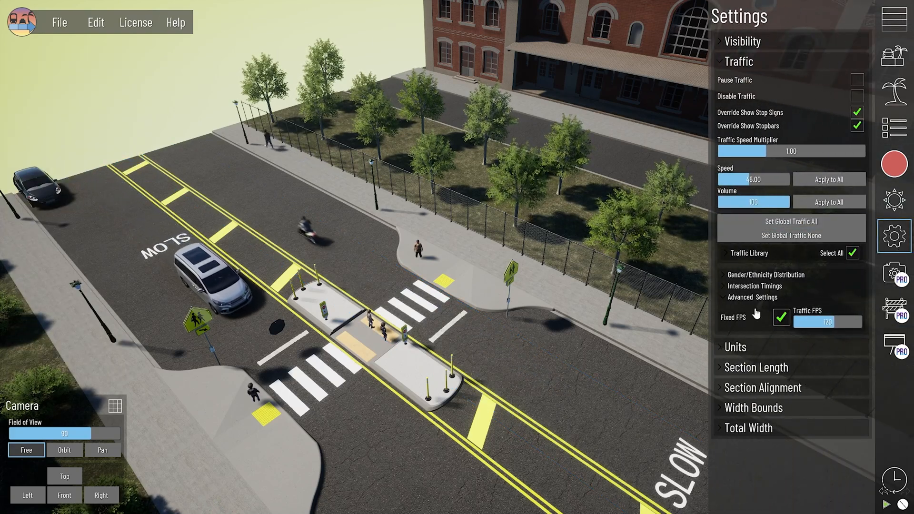
pyautogui.click(727, 287)
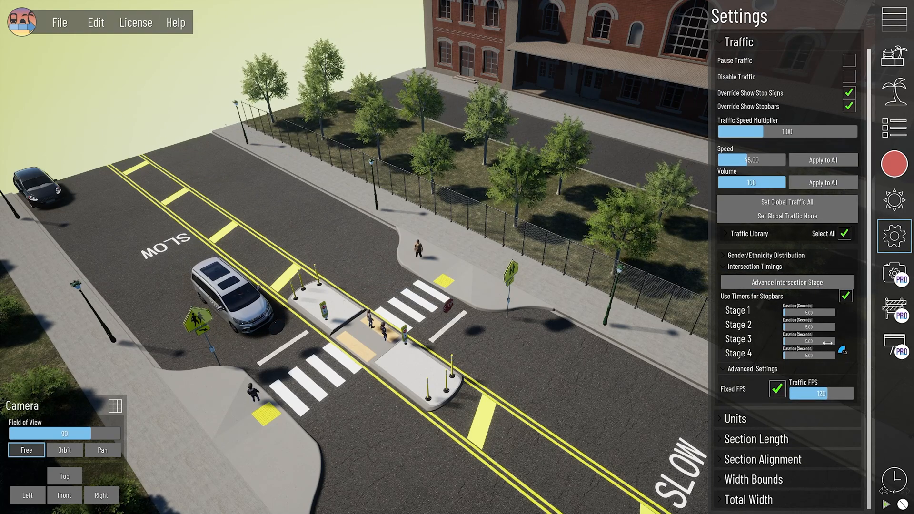
pyautogui.moveTo(406, 414); pyautogui.dragTo(410, 422, button='right')
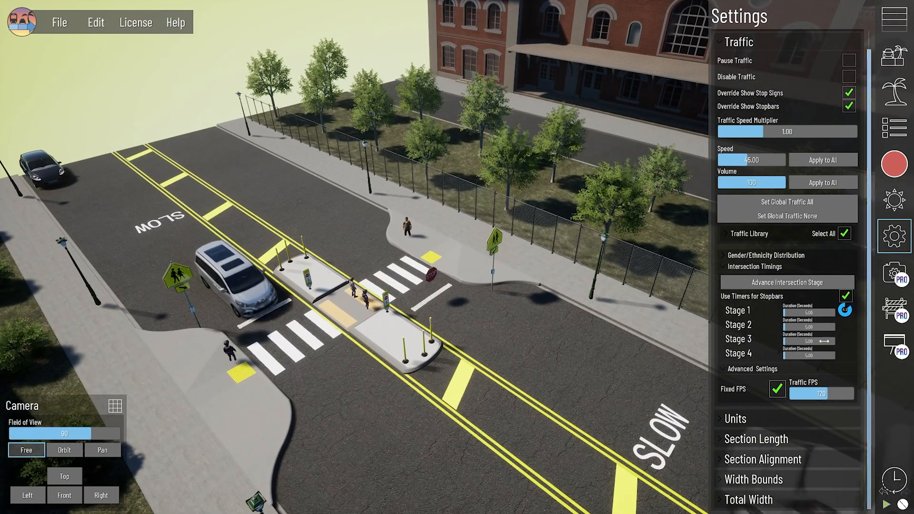
pyautogui.moveTo(812, 341); pyautogui.dragTo(783, 355)
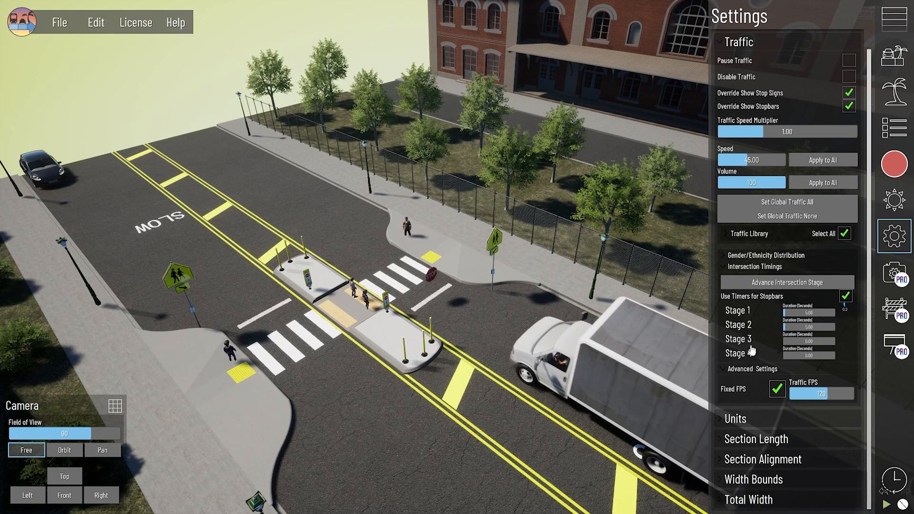
pyautogui.click(178, 233)
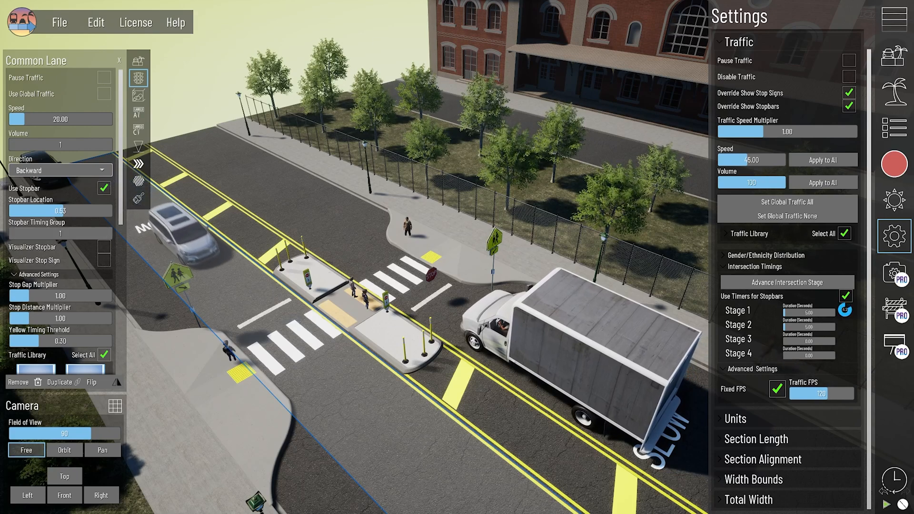
pyautogui.click(809, 328)
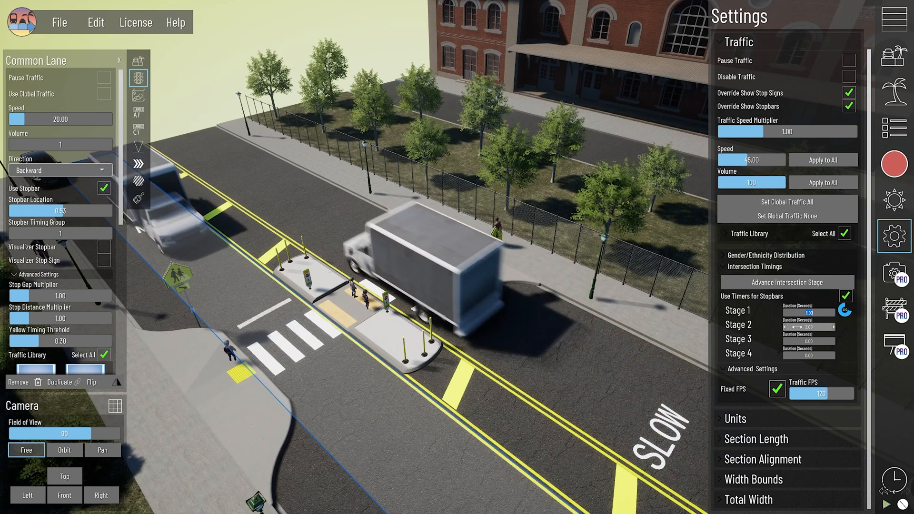
pyautogui.write('10')
pyautogui.press('Return')
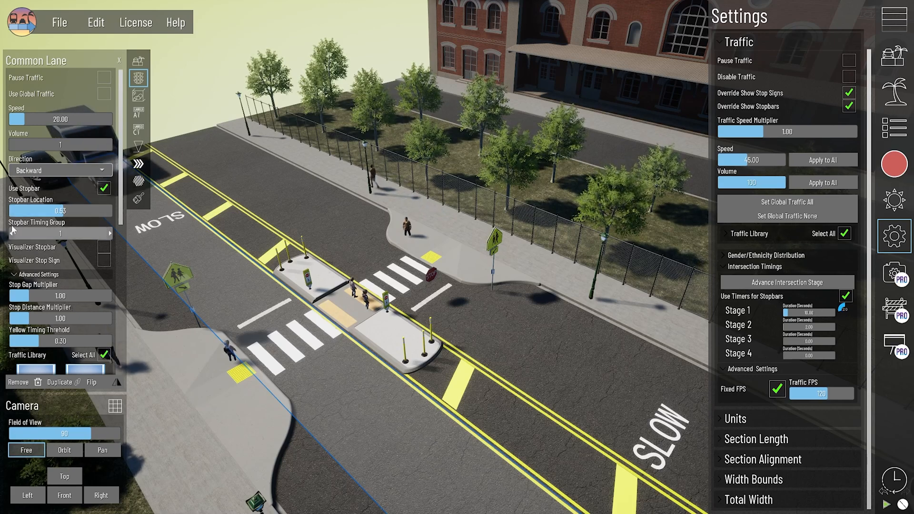
# Step: Set the Stopbar Timing Group to 2 on both the backward and the forward lane
pyautogui.moveTo(111, 236); pyautogui.dragTo(115, 236)
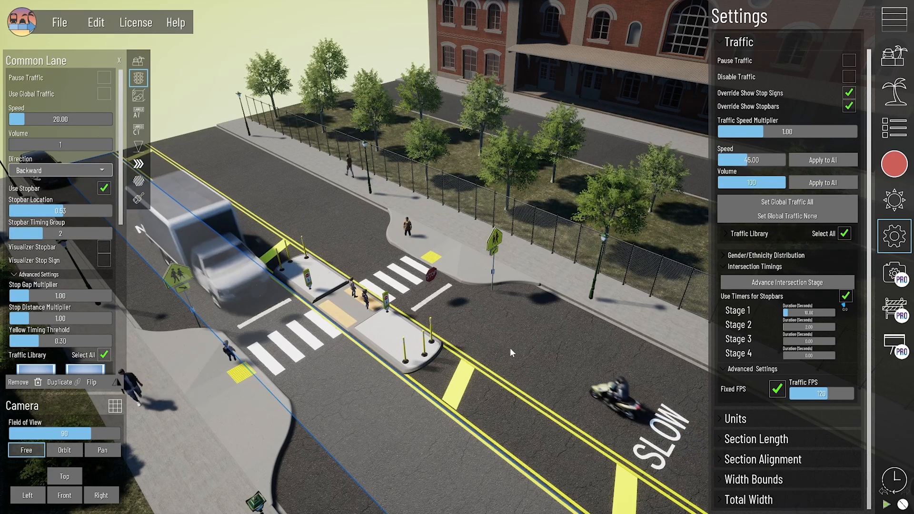
pyautogui.click(512, 352)
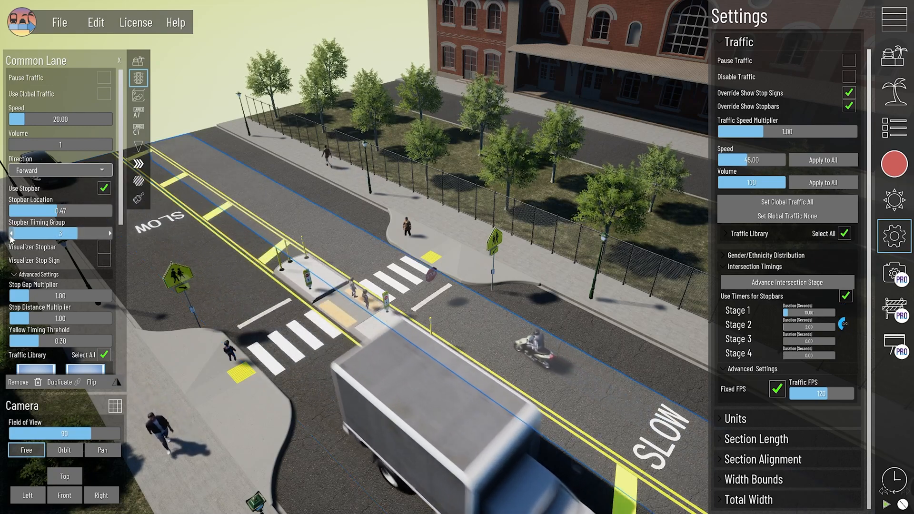
pyautogui.moveTo(77, 235); pyautogui.dragTo(52, 234)
pyautogui.click(259, 112)
# Step: Raise the traffic volume on the backward and forward lanes, setting the forward lane's volume to 3
pyautogui.moveTo(371, 299); pyautogui.dragTo(299, 308, button='middle')
pyautogui.scroll(-4, 387, 334)
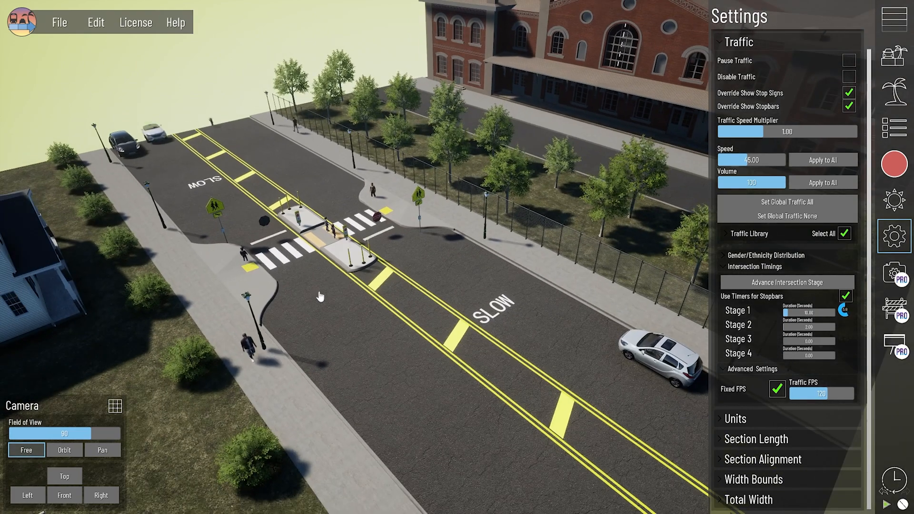
pyautogui.click(320, 296)
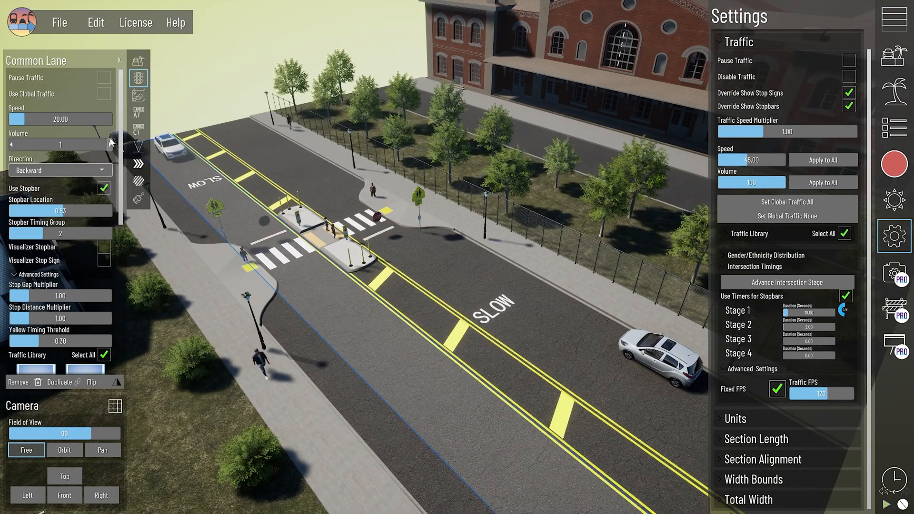
pyautogui.click(527, 310)
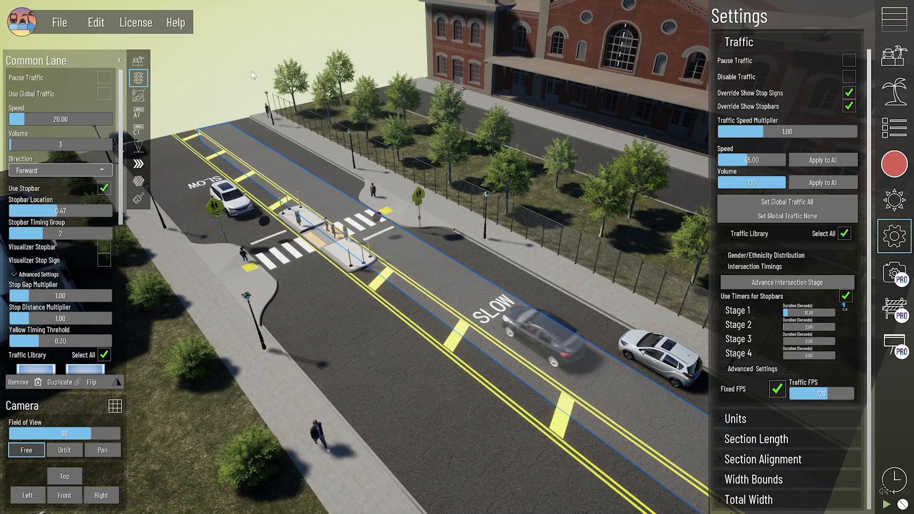
# Step: Turn off the stop sign and stopbar display overrides and set the backward lane's traffic volume to 4
pyautogui.click(252, 71)
pyautogui.scroll(3, 256, 247)
pyautogui.scroll(-3, 256, 248)
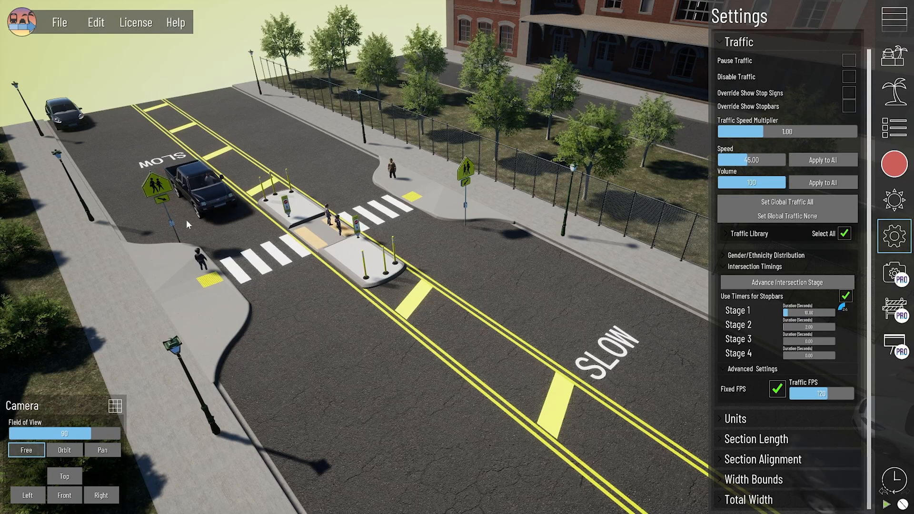
pyautogui.scroll(3, 233, 238)
pyautogui.scroll(-2, 423, 398)
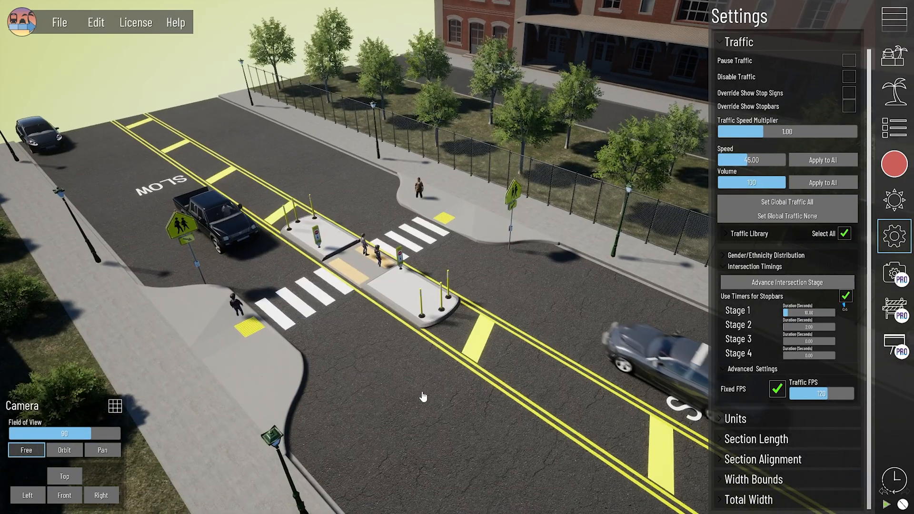
pyautogui.scroll(-2, 423, 397)
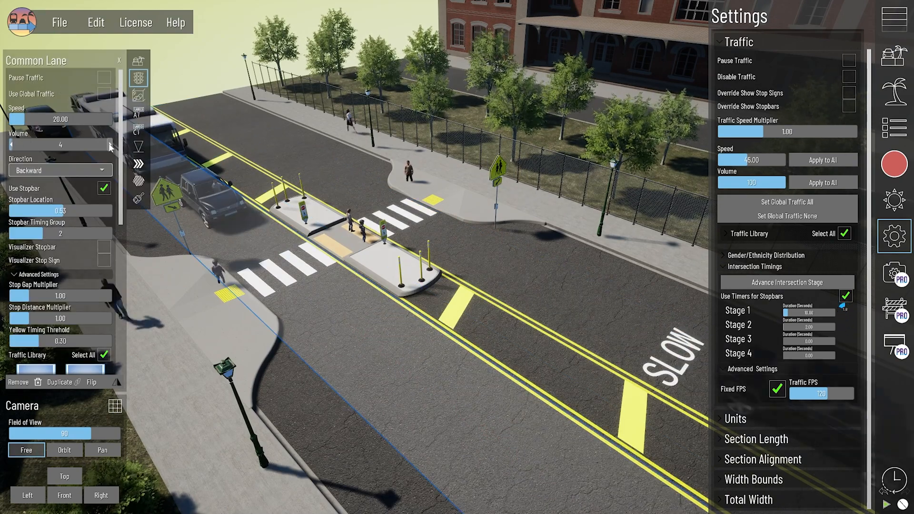
pyautogui.click(635, 304)
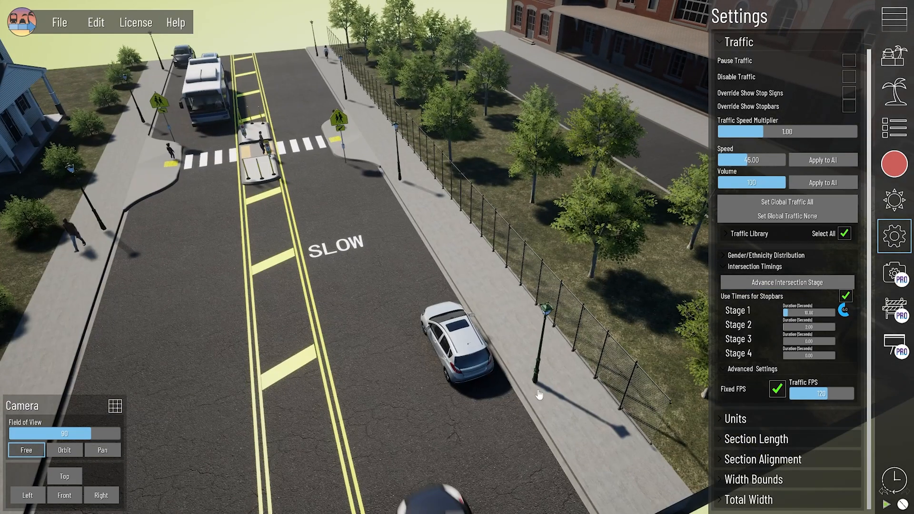
# Step: Examine from several viewpoints how vehicles in both lanes stop and move off at the crosswalk during the signal cycle
pyautogui.moveTo(297, 187); pyautogui.dragTo(389, 304, button='middle')
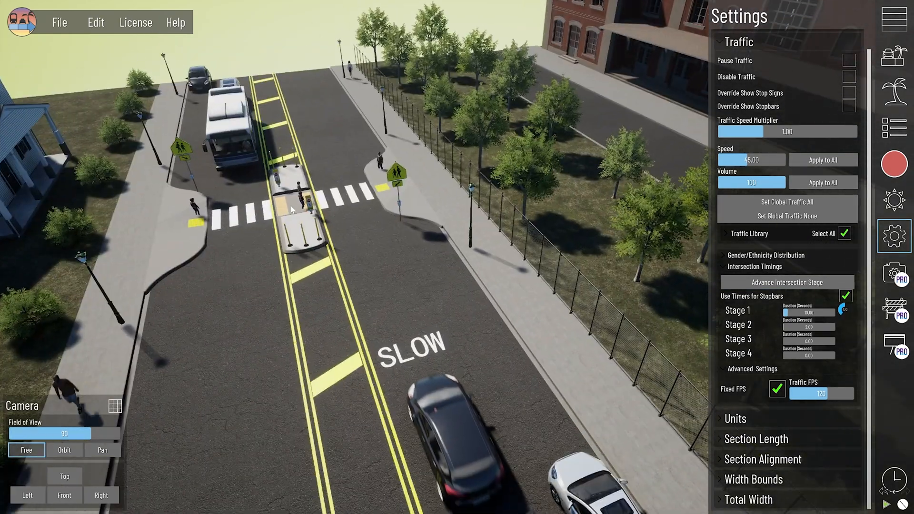
pyautogui.moveTo(291, 205); pyautogui.dragTo(515, 396, button='middle')
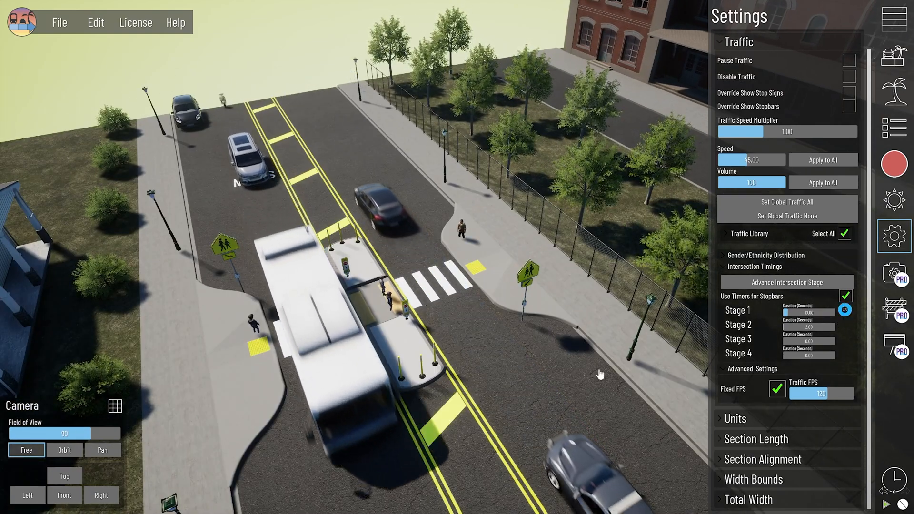
pyautogui.moveTo(534, 377); pyautogui.dragTo(478, 295, button='middle')
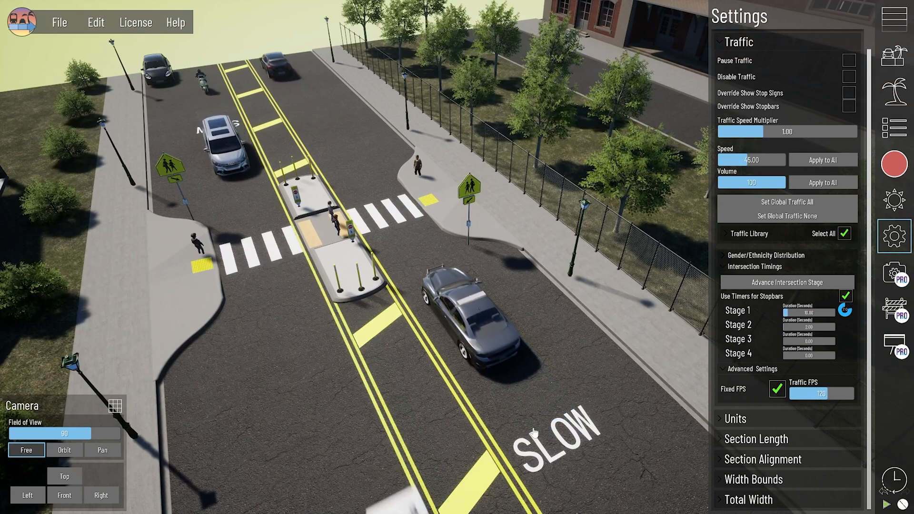
pyautogui.click(481, 310)
pyautogui.click(244, 33)
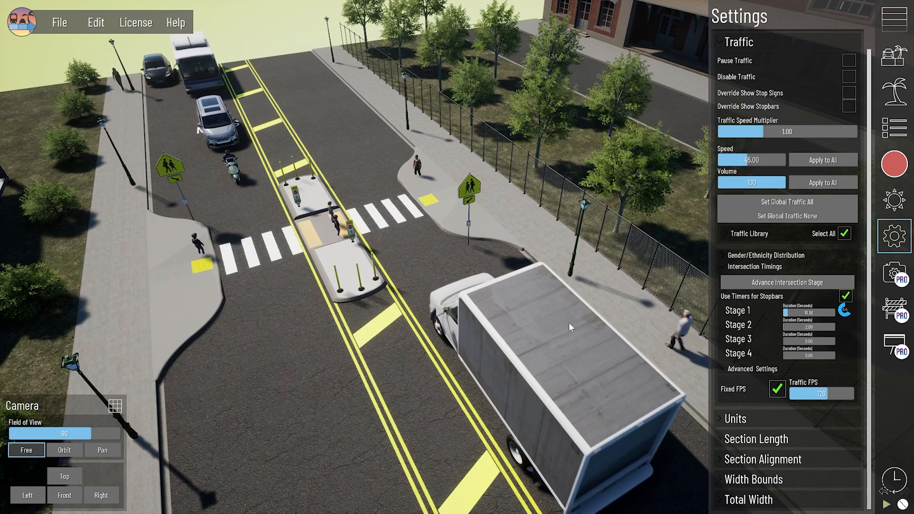
pyautogui.moveTo(569, 327); pyautogui.dragTo(453, 383, button='right')
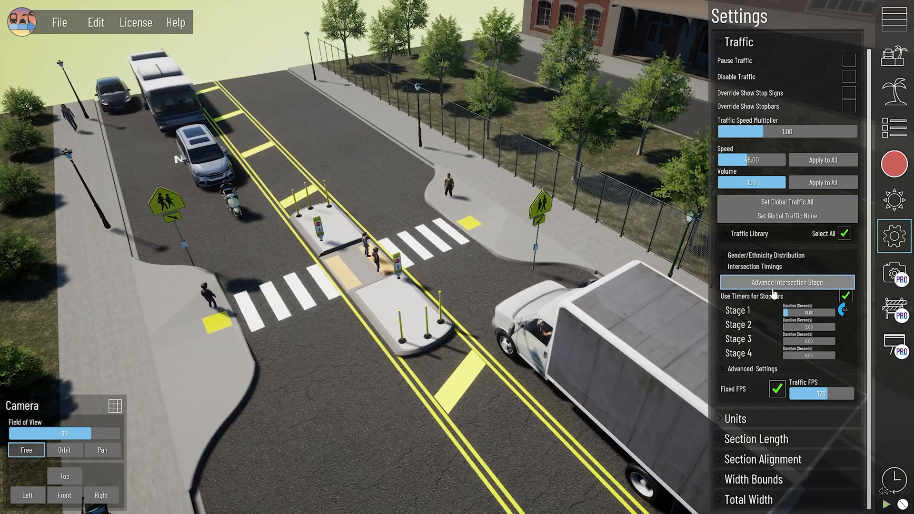
pyautogui.moveTo(459, 351); pyautogui.dragTo(449, 324, button='right')
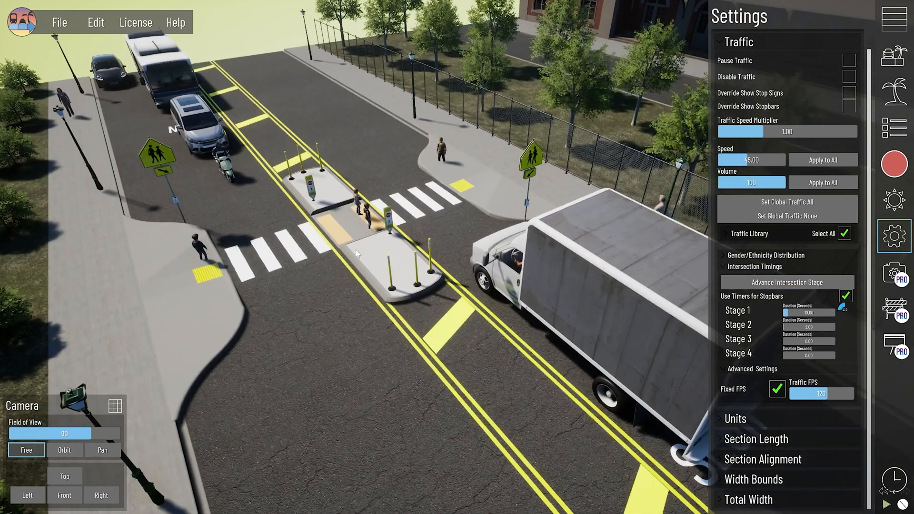
pyautogui.scroll(-2, 503, 359)
pyautogui.moveTo(503, 358); pyautogui.dragTo(422, 326, button='right')
pyautogui.scroll(-2, 476, 375)
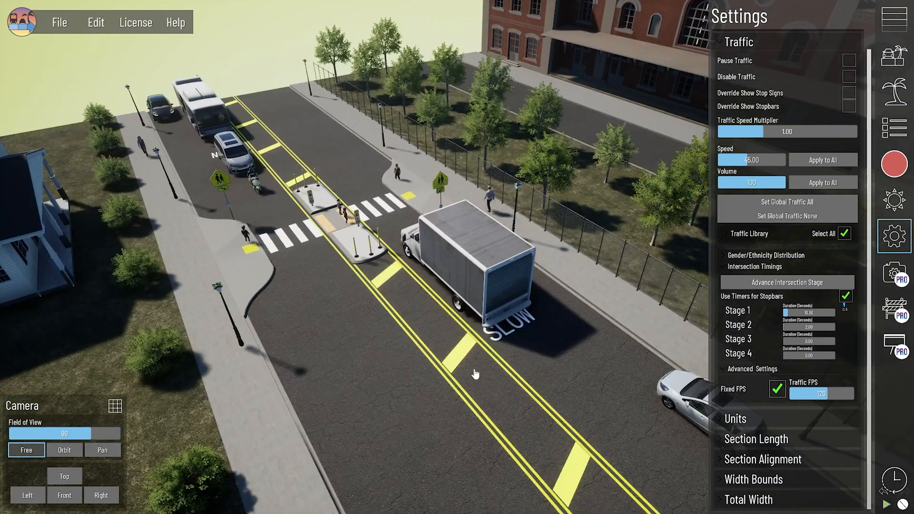
pyautogui.moveTo(475, 375); pyautogui.dragTo(470, 370, button='right')
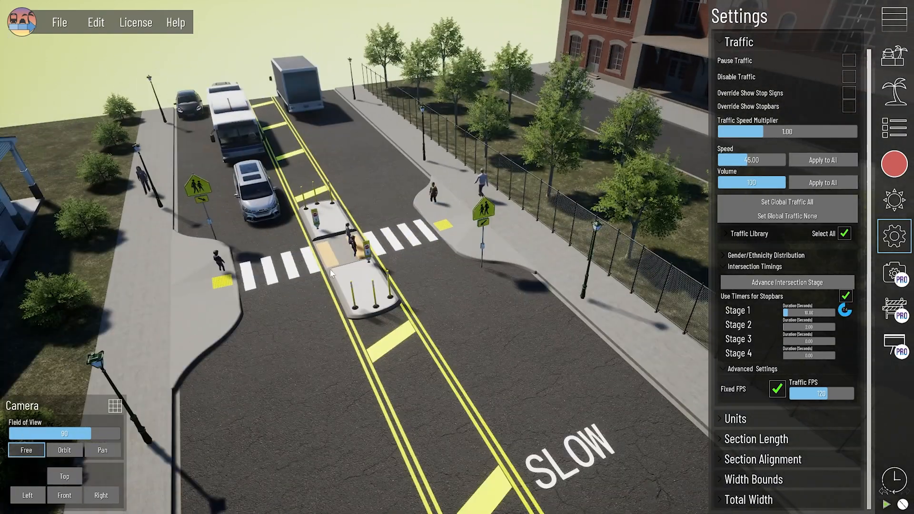
# Step: Load the saved street project with the two light rail tracks and bus stops, and deselect the light rail lane
pyautogui.click(59, 23)
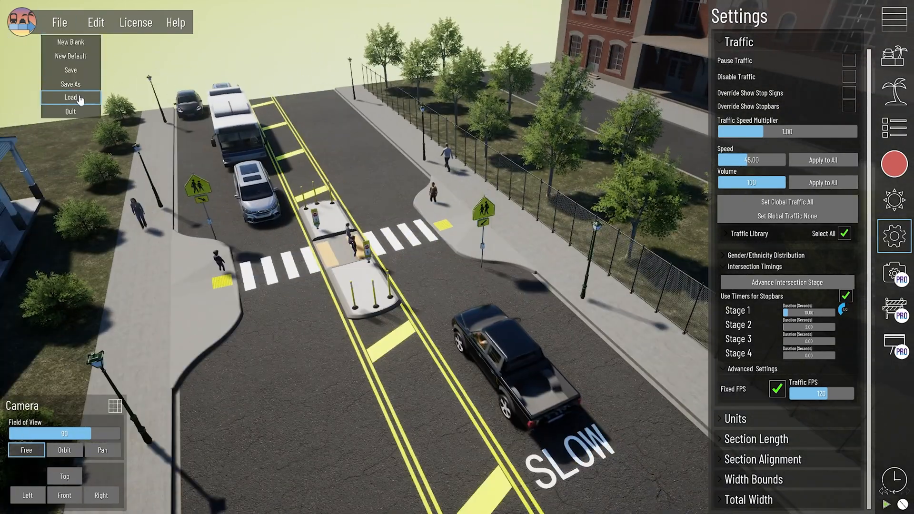
pyautogui.click(74, 98)
pyautogui.doubleClick(123, 163)
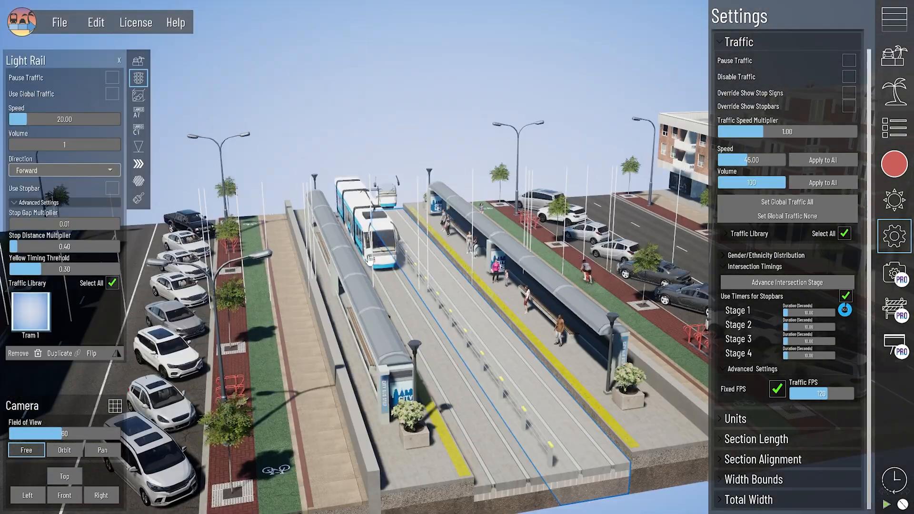
pyautogui.click(894, 237)
pyautogui.moveTo(704, 402); pyautogui.dragTo(621, 405, button='right')
pyautogui.click(499, 490)
pyautogui.moveTo(482, 462); pyautogui.dragTo(462, 490, button='right')
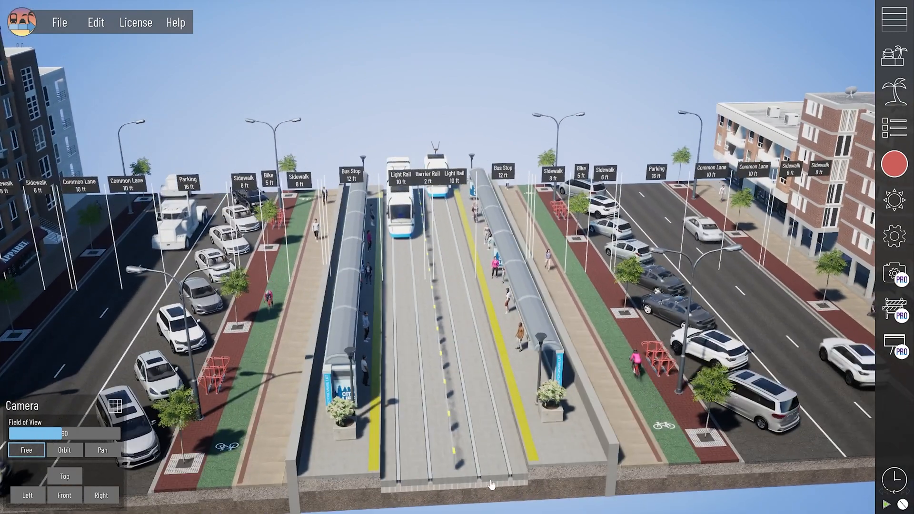
# Step: Turn on the Override Show Stop Signs and Override Show Stopbars traffic settings
pyautogui.click(895, 238)
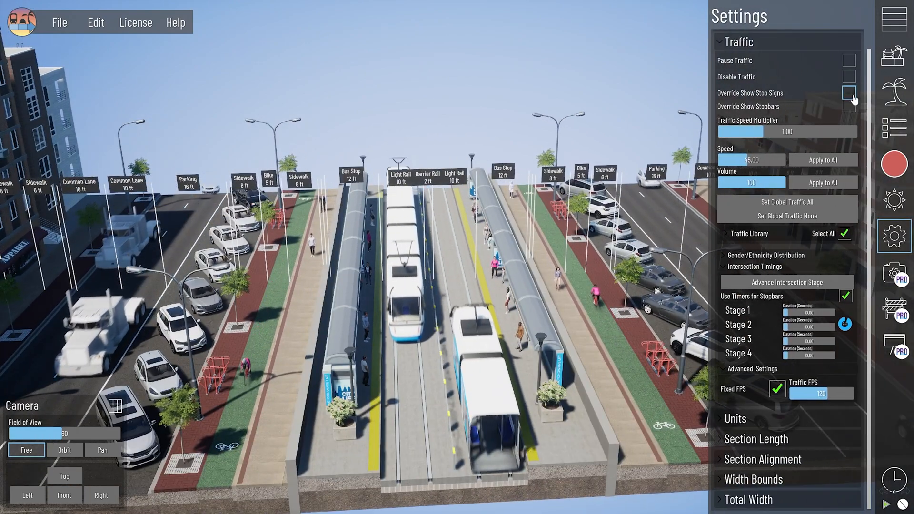
pyautogui.click(848, 93)
pyautogui.click(849, 106)
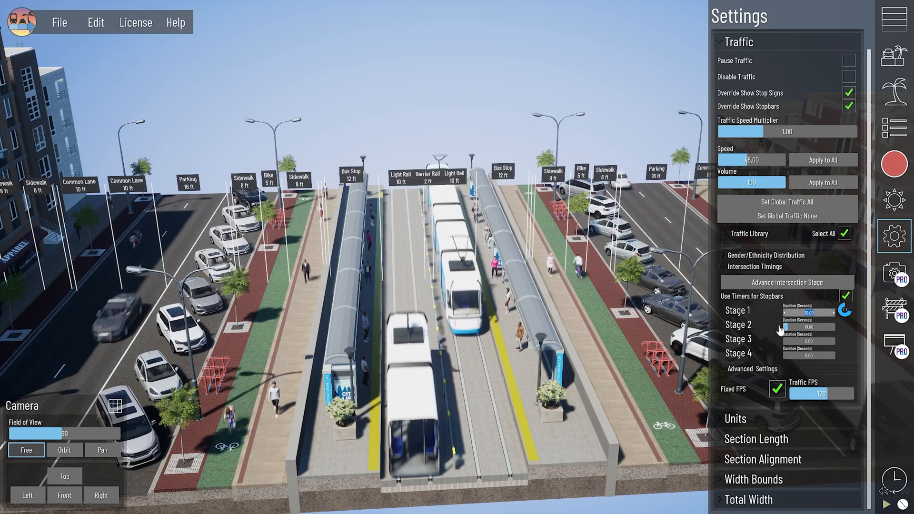
# Step: Set the intersection stage durations to 20 seconds for Stage 1, 2 seconds for Stage 2, and 0 for Stages 3 and 4
pyautogui.write('2')
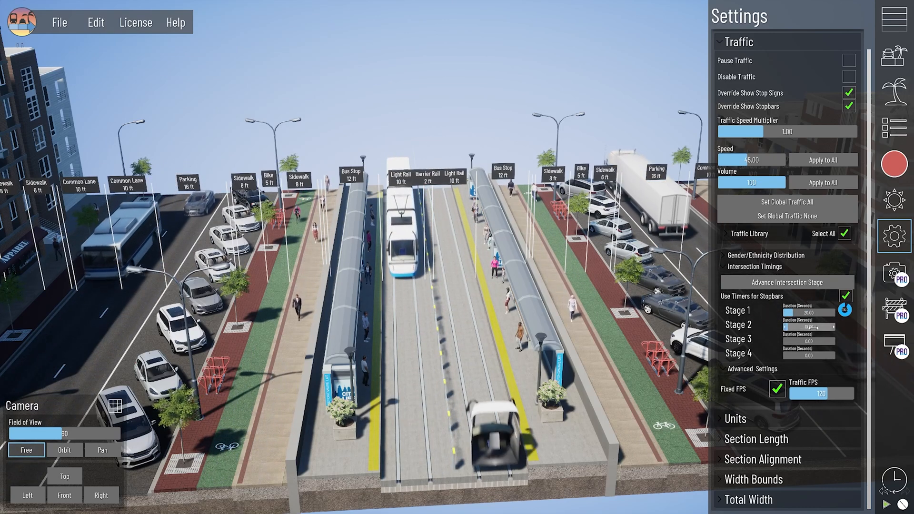
pyautogui.write('2')
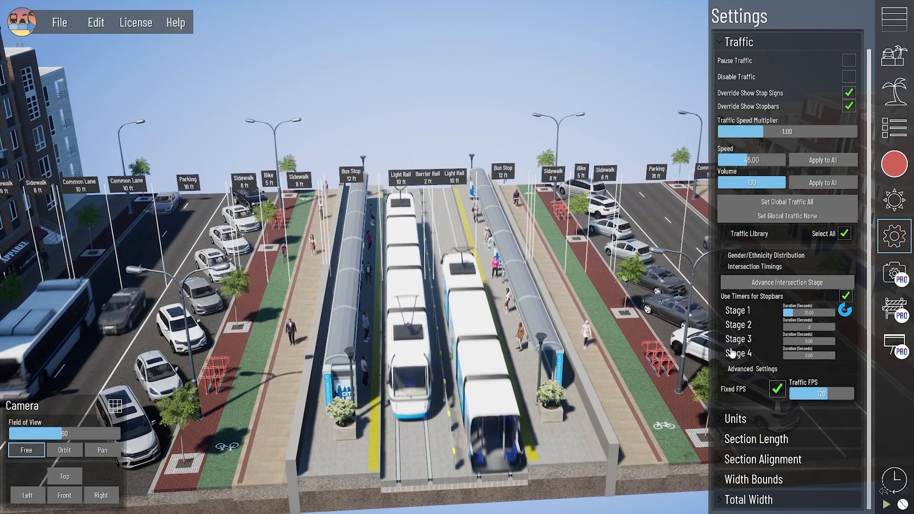
pyautogui.press('Return')
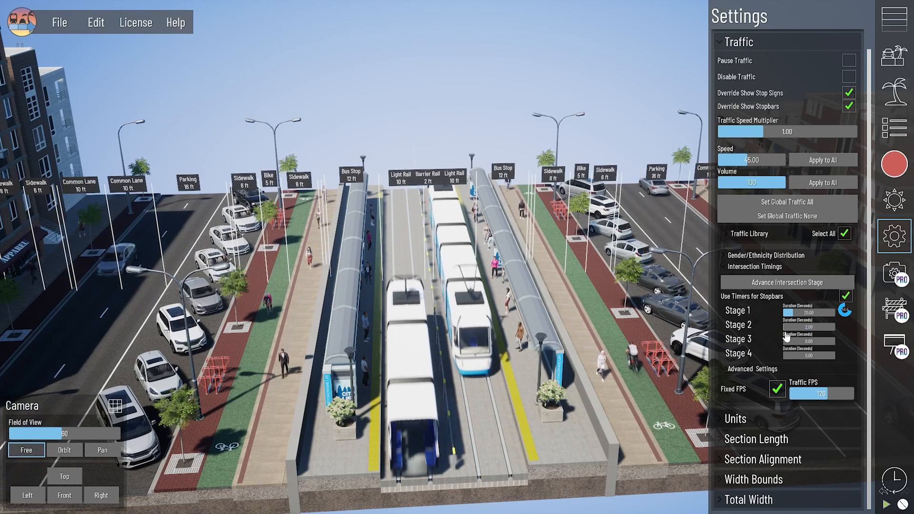
# Step: Enable stopbars on the backward and forward light rail lanes, with both in Stopbar Timing Group 2
pyautogui.click(417, 485)
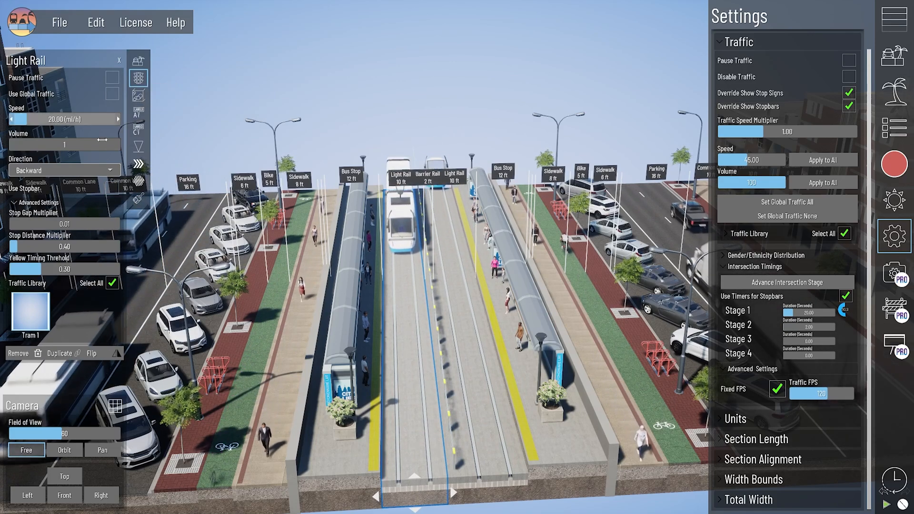
pyautogui.click(112, 189)
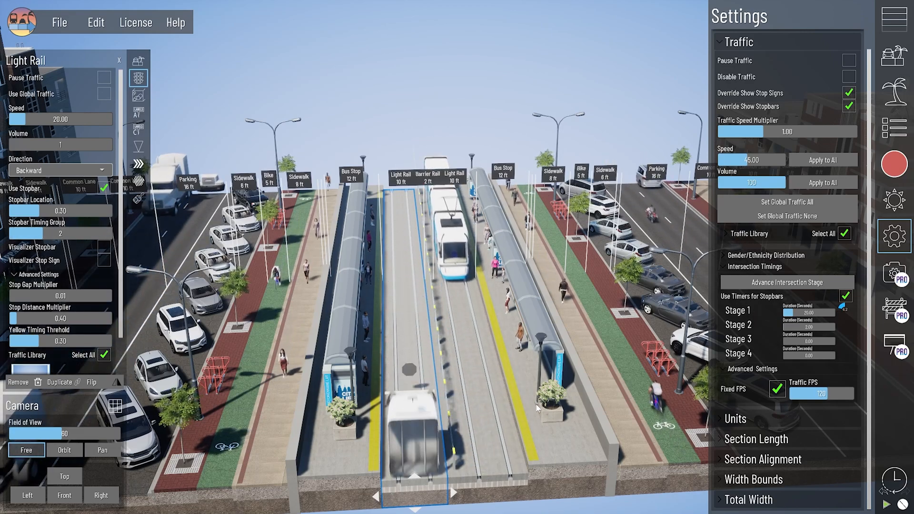
pyautogui.click(490, 485)
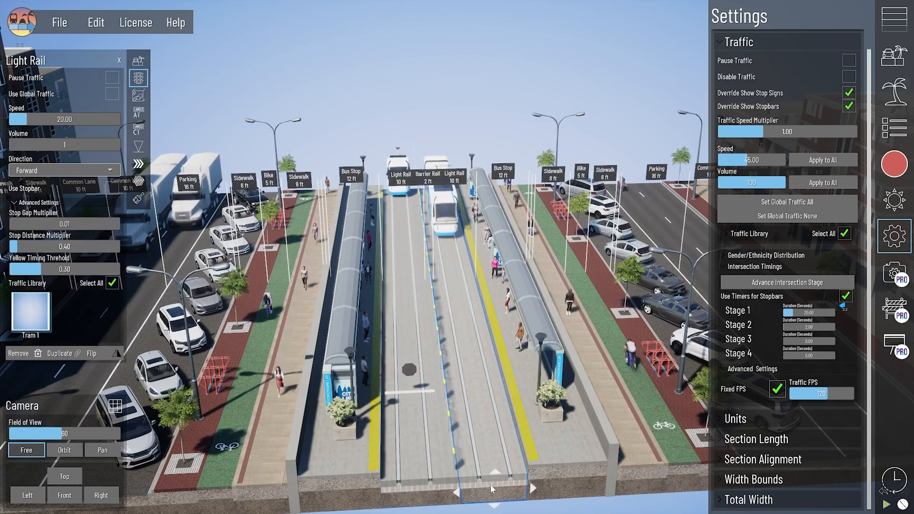
pyautogui.click(113, 188)
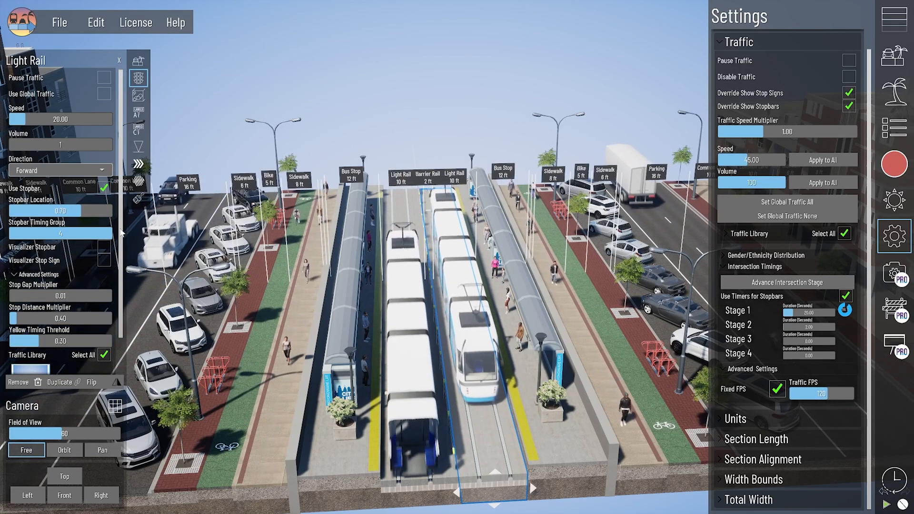
pyautogui.moveTo(77, 233); pyautogui.dragTo(43, 233)
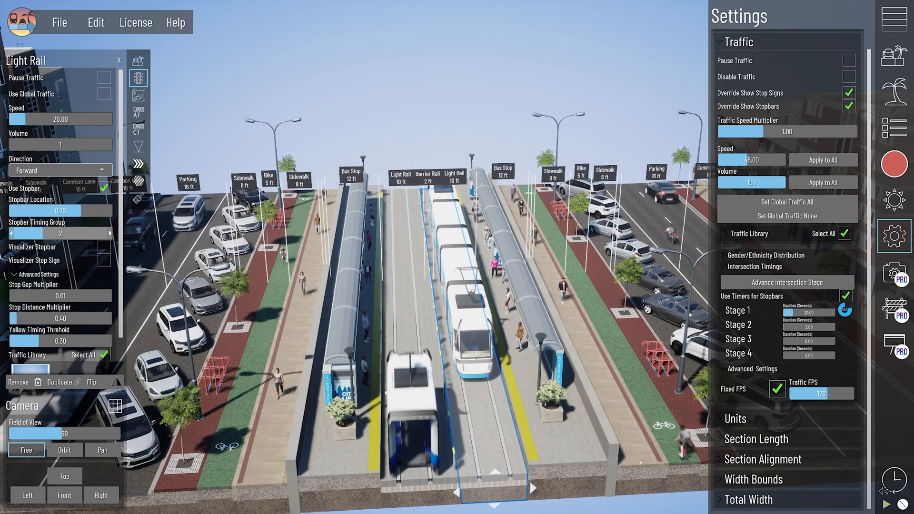
pyautogui.click(430, 107)
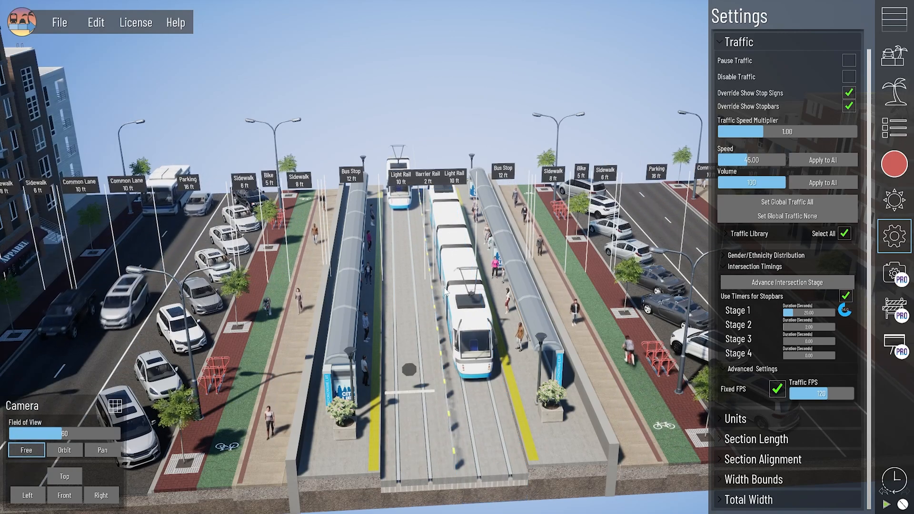
# Step: Examine where the trams stop along the platforms relative to the light rail stopbars
pyautogui.moveTo(447, 288); pyautogui.dragTo(464, 291, button='middle')
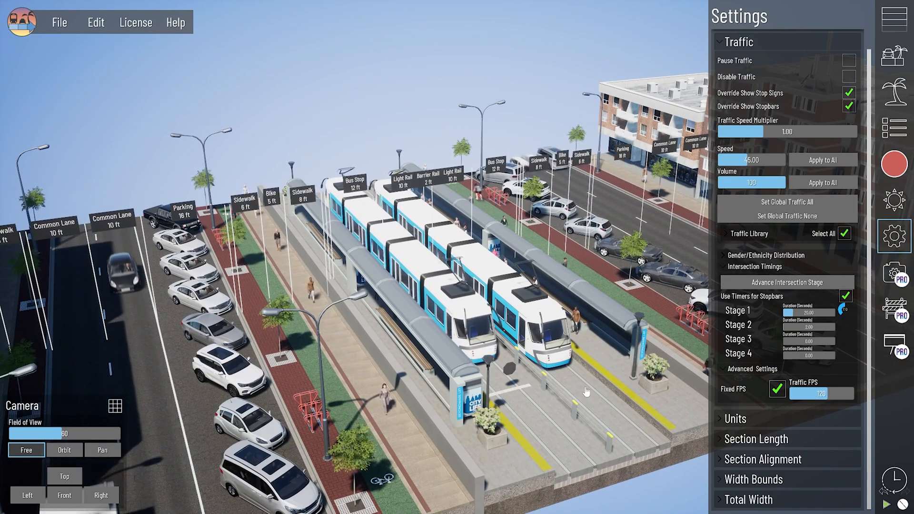
pyautogui.moveTo(588, 395); pyautogui.dragTo(559, 387, button='middle')
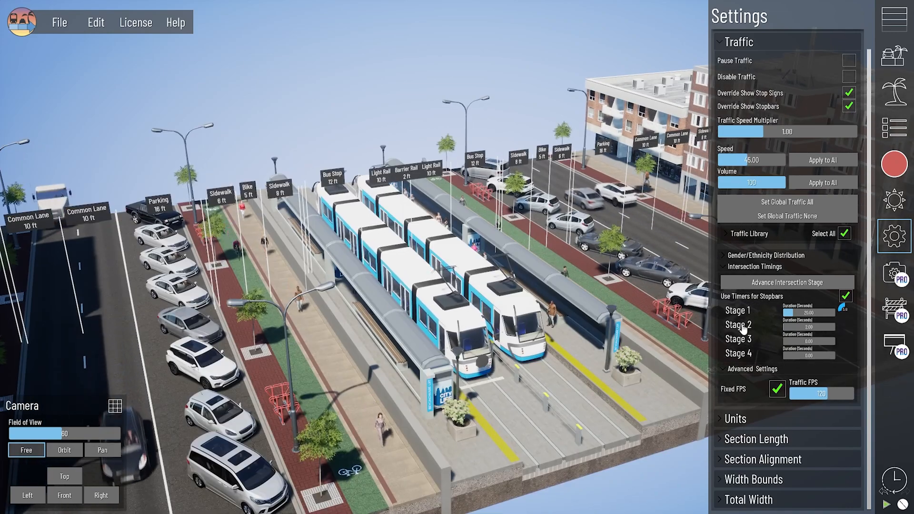
pyautogui.moveTo(599, 401); pyautogui.dragTo(474, 331, button='middle')
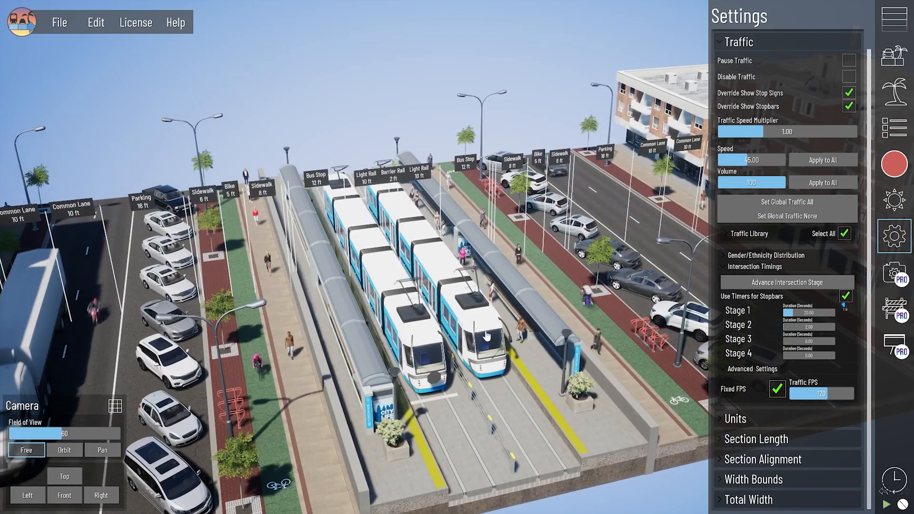
pyautogui.moveTo(505, 394); pyautogui.dragTo(492, 389, button='middle')
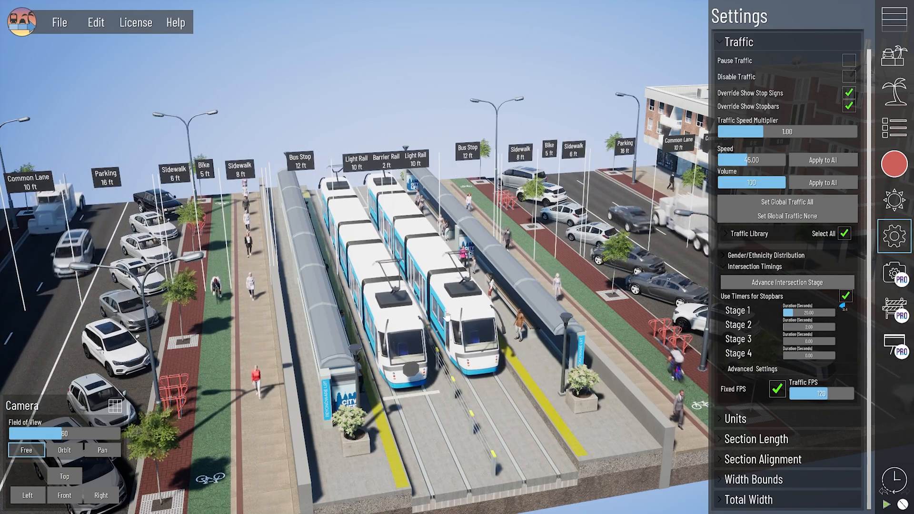
pyautogui.moveTo(446, 316); pyautogui.dragTo(257, 310, button='right')
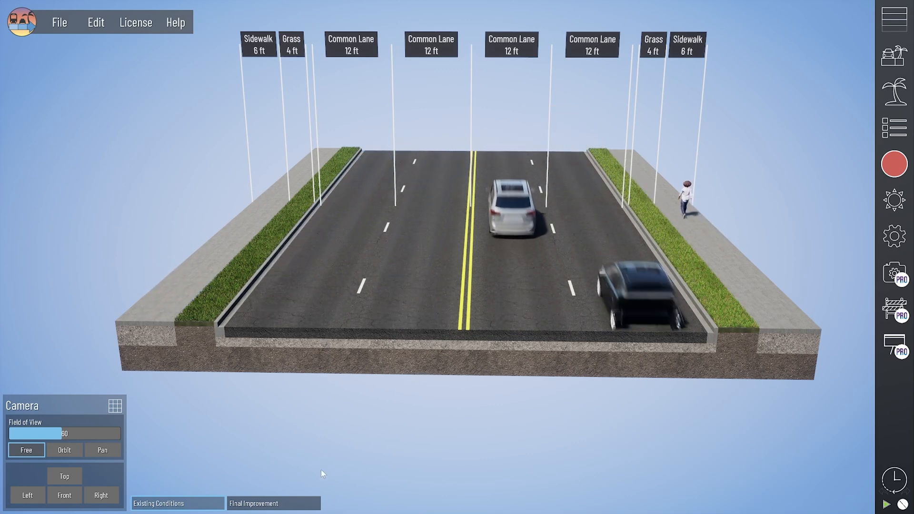
# Step: Switch the street section from Existing Conditions to the Final Improvement version
pyautogui.click(285, 504)
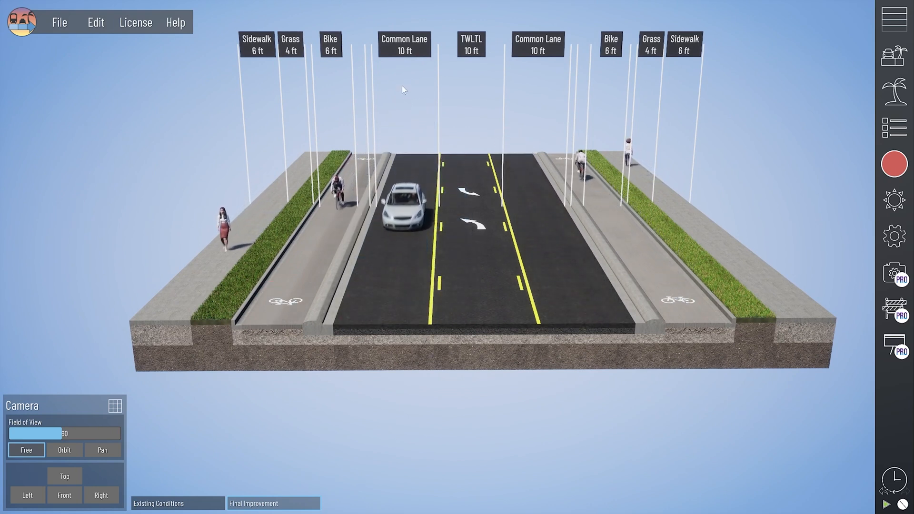
pyautogui.scroll(3, 333, 357)
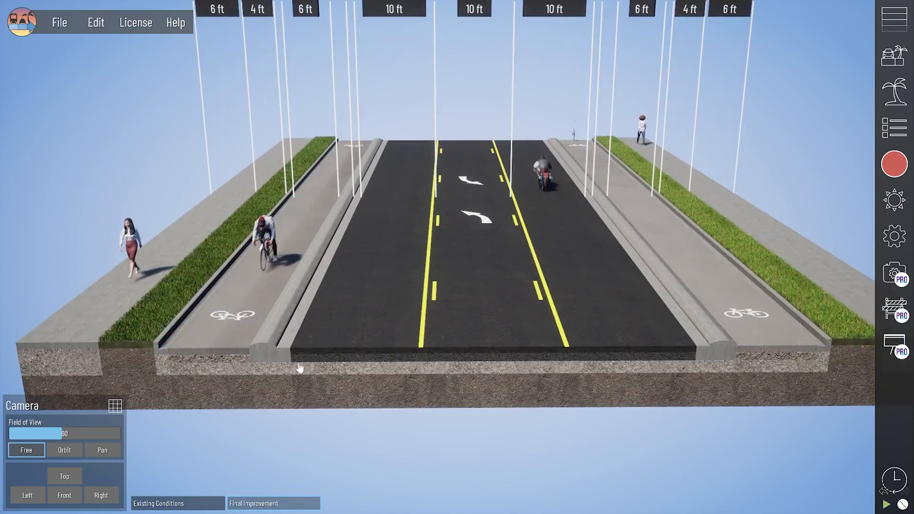
pyautogui.moveTo(286, 371); pyautogui.dragTo(346, 329, button='middle')
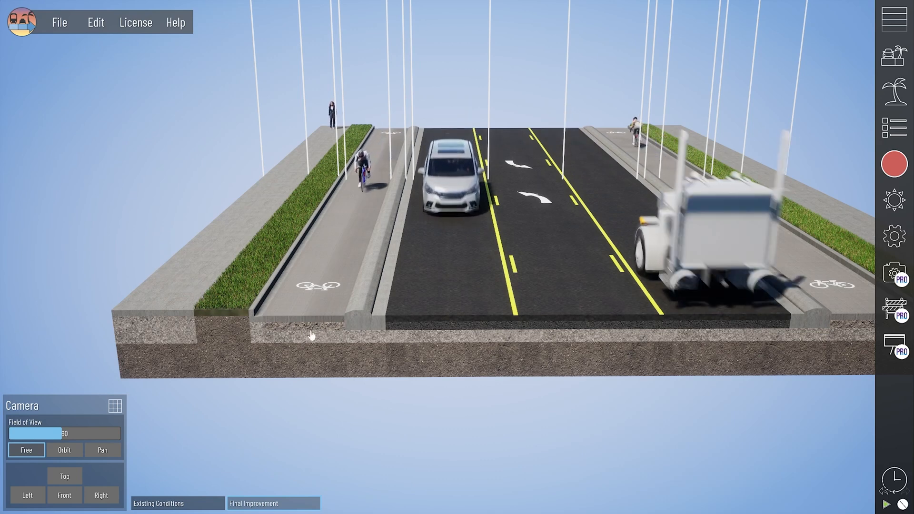
pyautogui.scroll(-3, 311, 335)
pyautogui.moveTo(392, 320); pyautogui.dragTo(281, 357, button='middle')
# Step: Open the color picker for the first advanced texturing layer of the bike lane beside the backward traffic lane
pyautogui.click(261, 353)
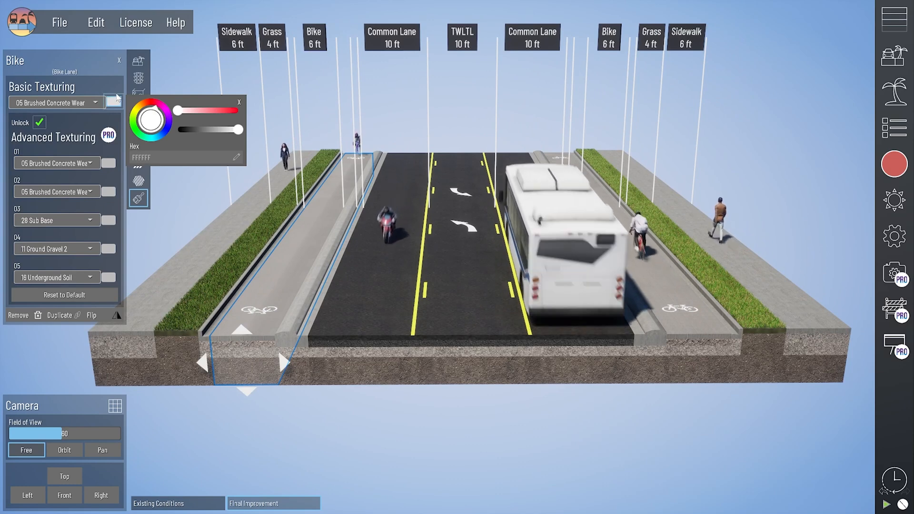
pyautogui.click(109, 164)
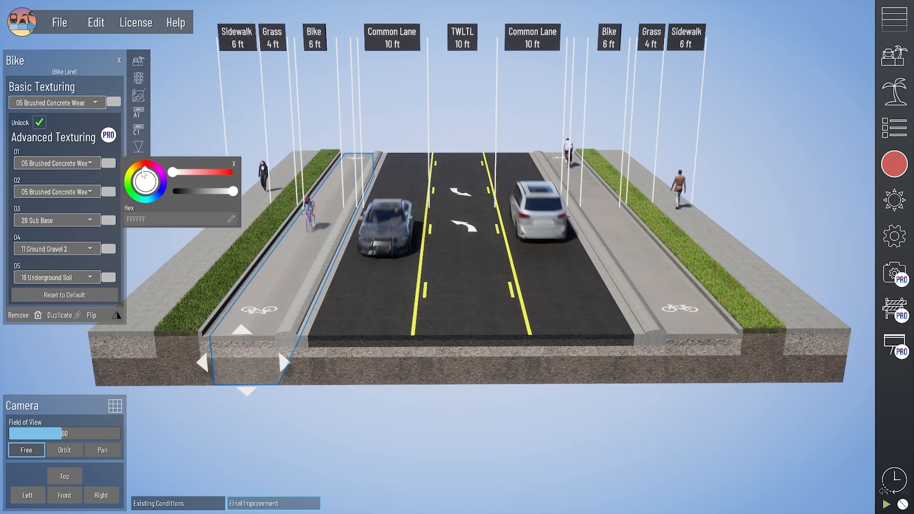
# Step: Tint layer 01 of the left bike lane dark green and copy the colour's hex code
pyautogui.click(129, 195)
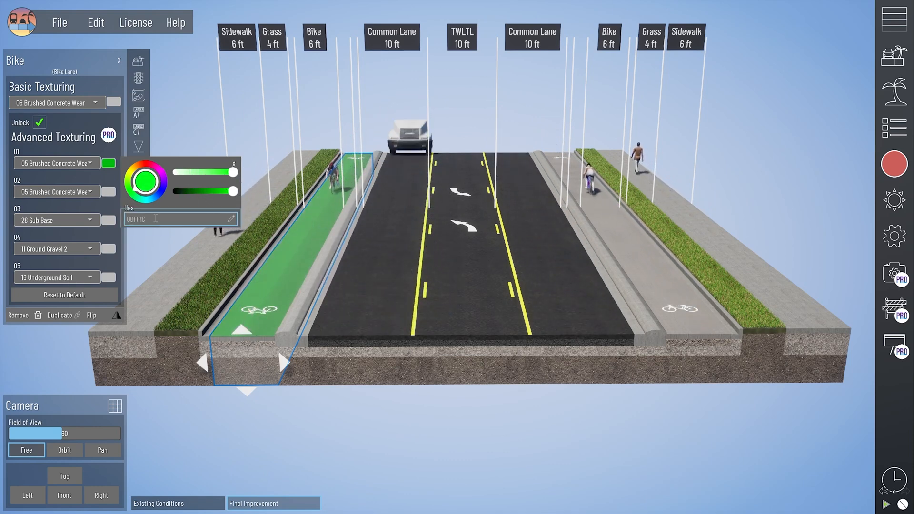
pyautogui.moveTo(232, 191); pyautogui.dragTo(217, 191)
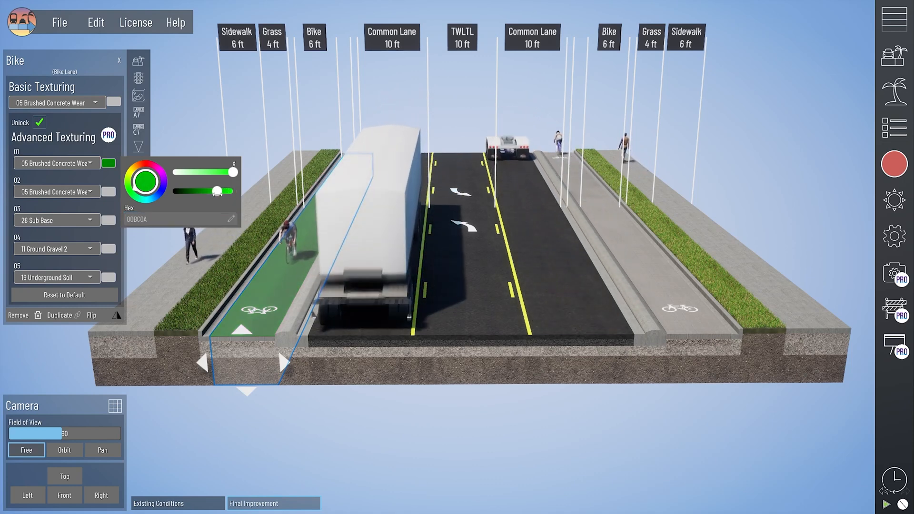
pyautogui.click(163, 220)
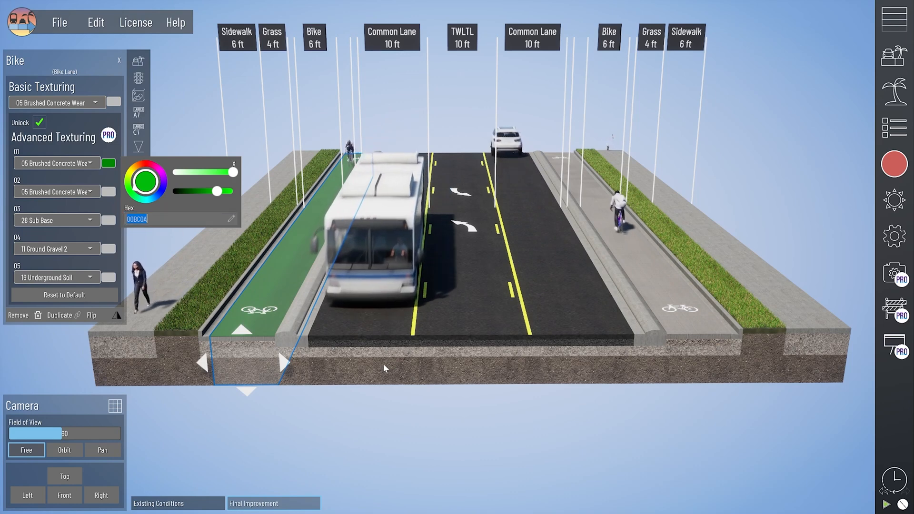
pyautogui.click(333, 412)
# Step: Apply the same dark green hex colour to layer 01 of the right bike lane
pyautogui.click(684, 374)
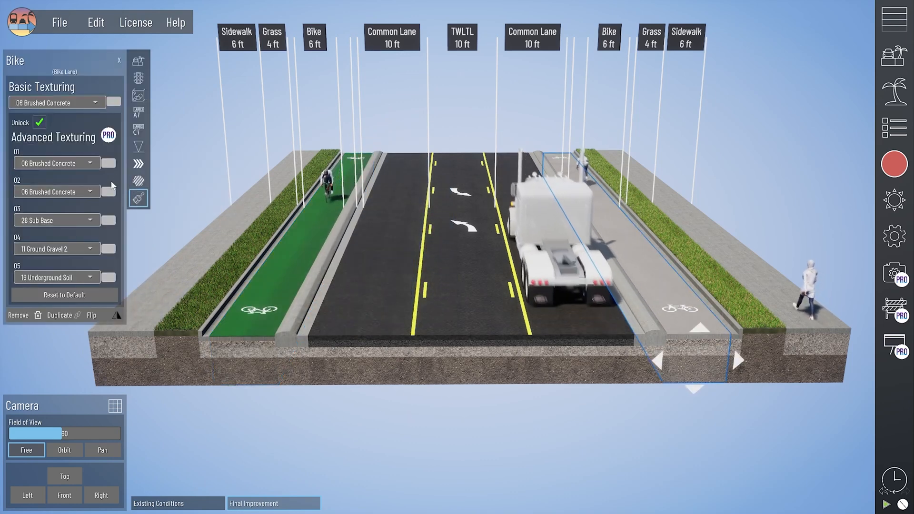
pyautogui.click(109, 164)
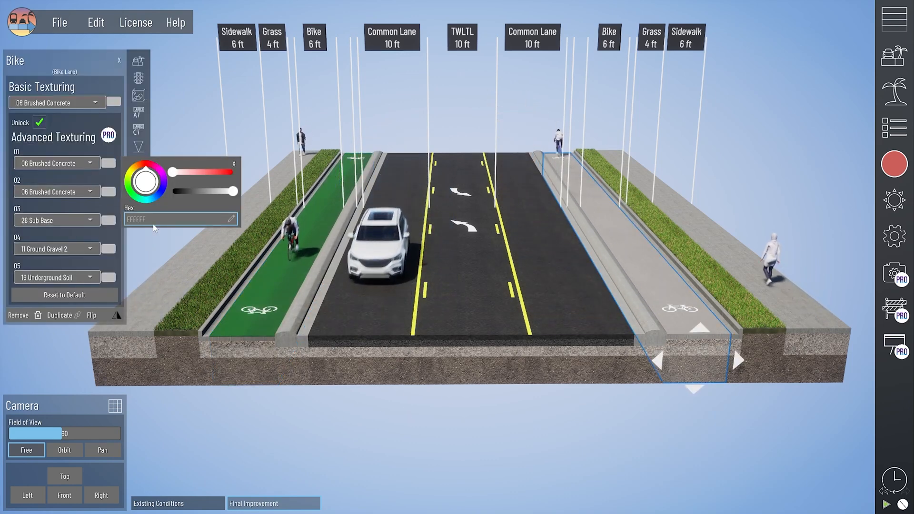
pyautogui.click(59, 23)
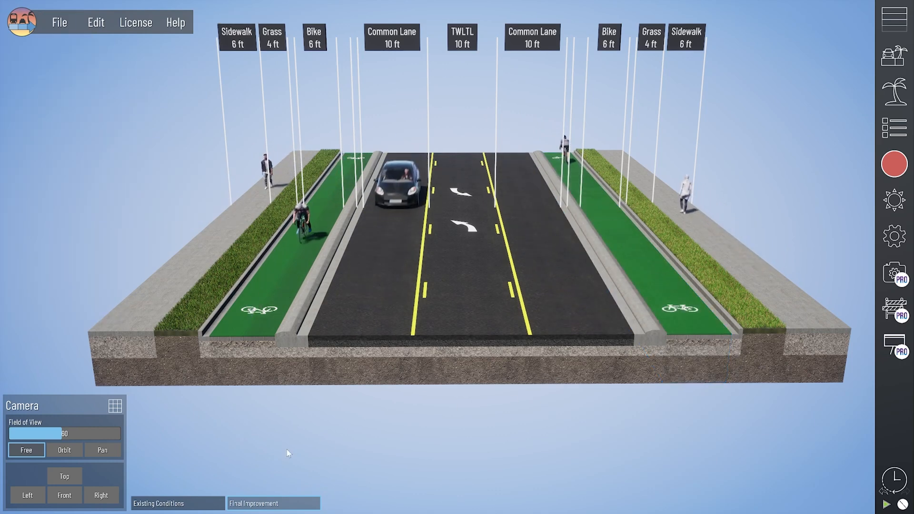
# Step: Open the phasing settings and compare the road layouts of the Existing Conditions and Final Improvement phases
pyautogui.click(206, 503)
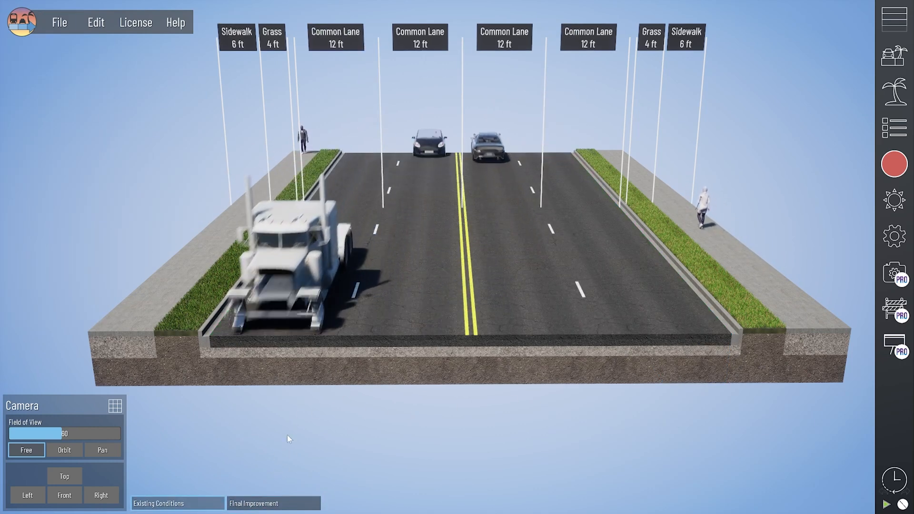
pyautogui.click(300, 504)
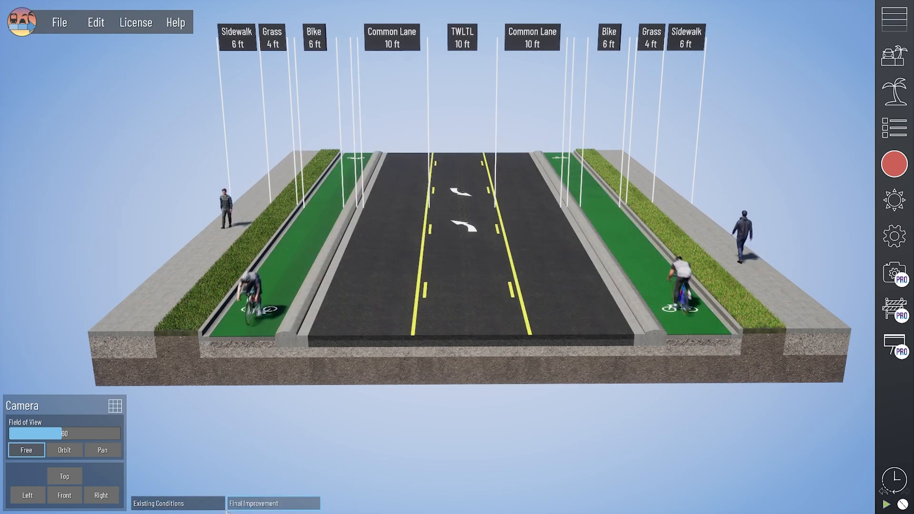
pyautogui.click(894, 308)
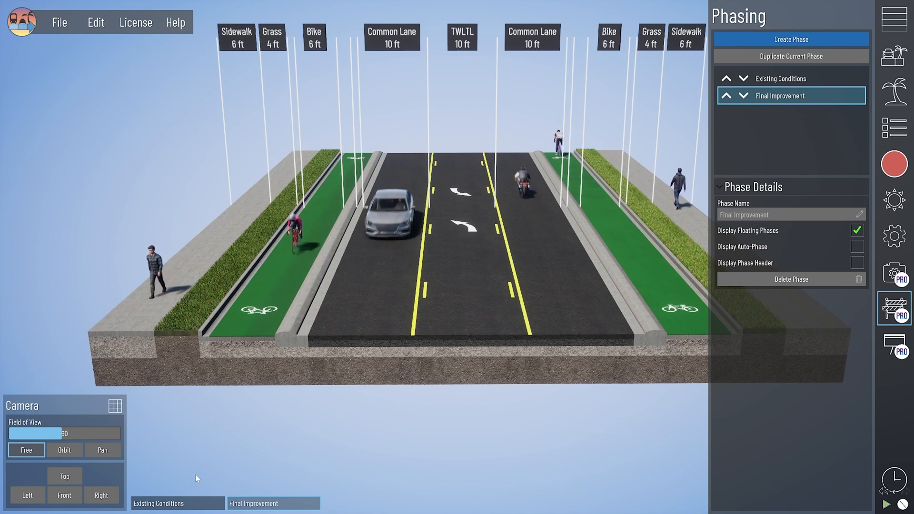
pyautogui.click(200, 502)
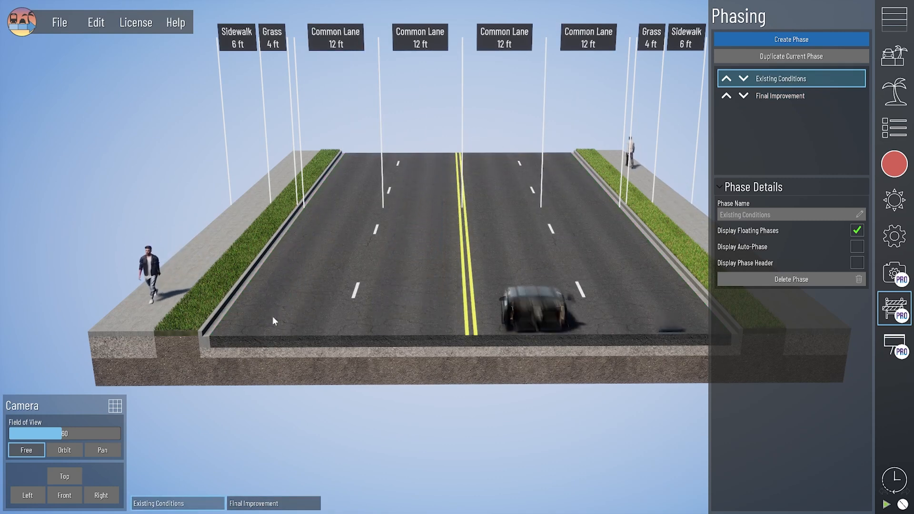
pyautogui.moveTo(282, 342); pyautogui.dragTo(256, 356)
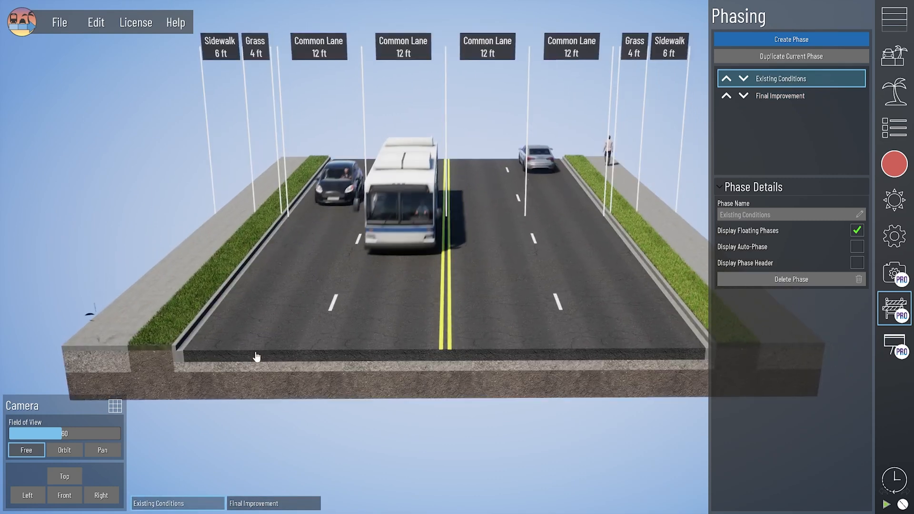
pyautogui.click(216, 361)
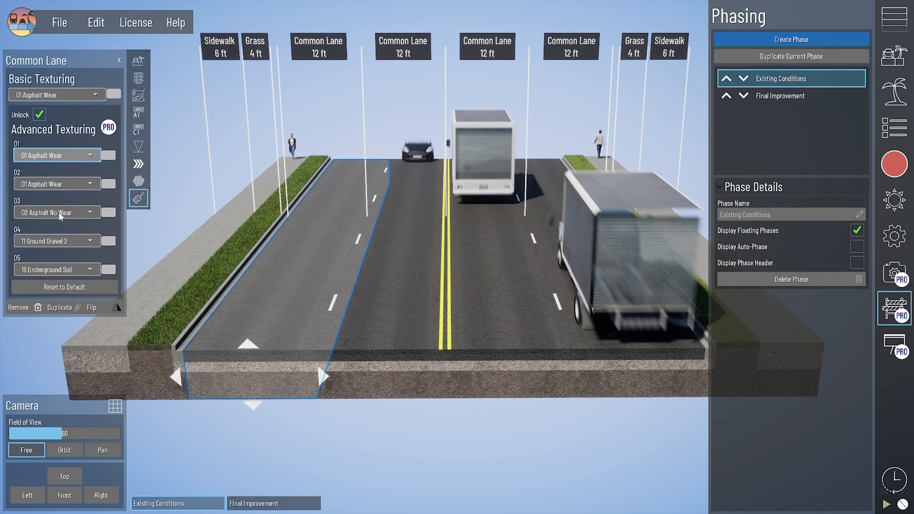
pyautogui.click(393, 426)
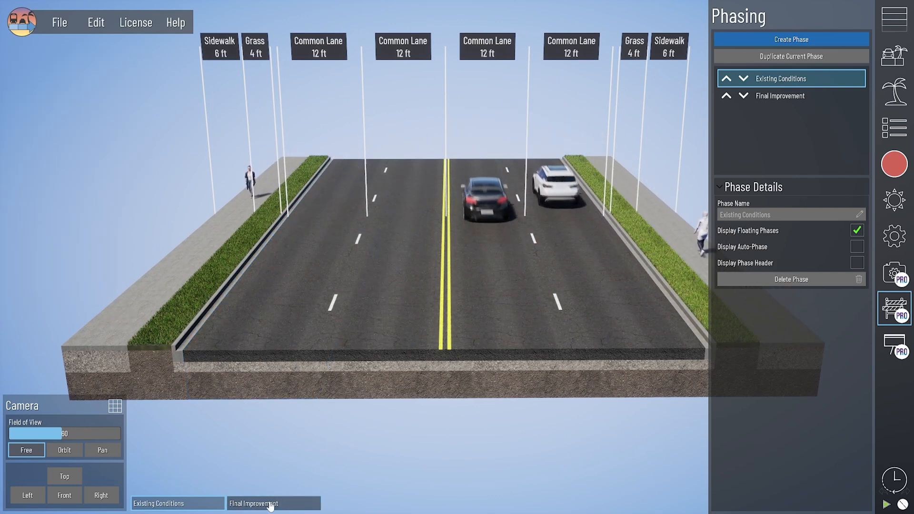
pyautogui.click(255, 503)
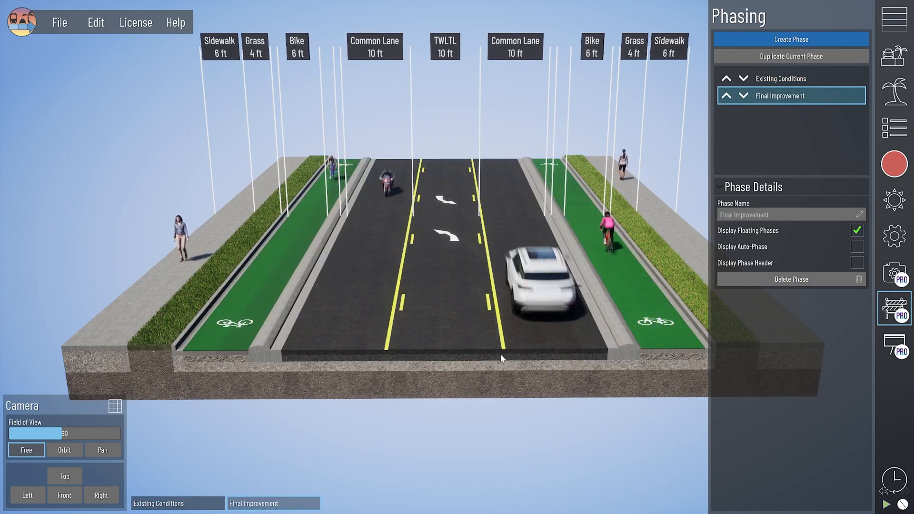
pyautogui.click(220, 501)
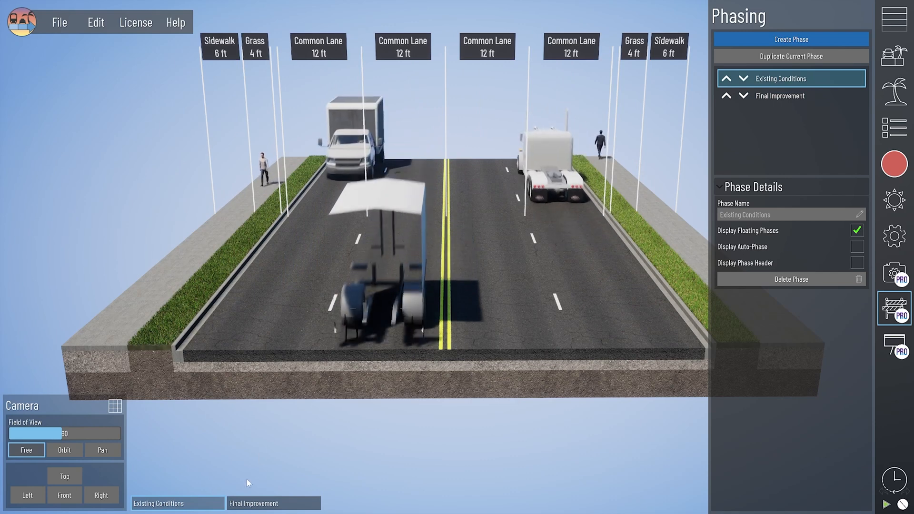
pyautogui.click(252, 503)
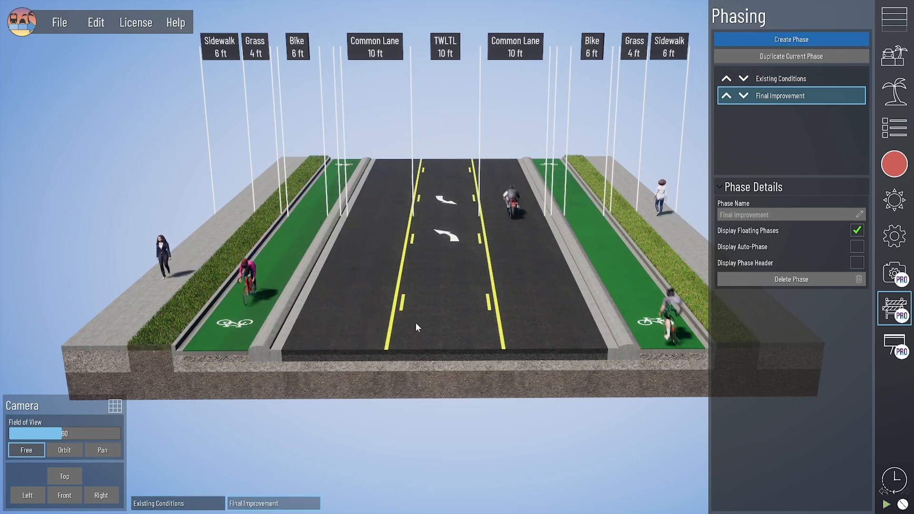
# Step: Duplicate the Existing Conditions phase and move the copy ahead of Final Improvement
pyautogui.click(187, 501)
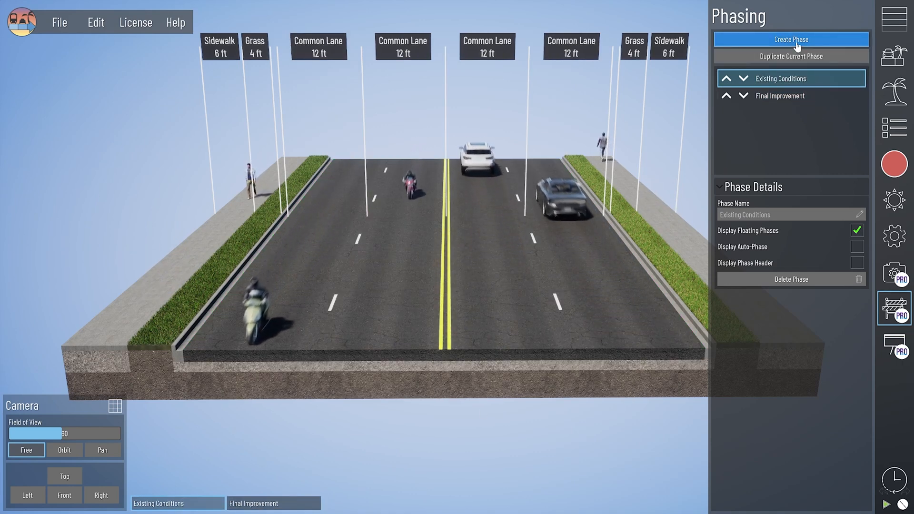
pyautogui.click(815, 57)
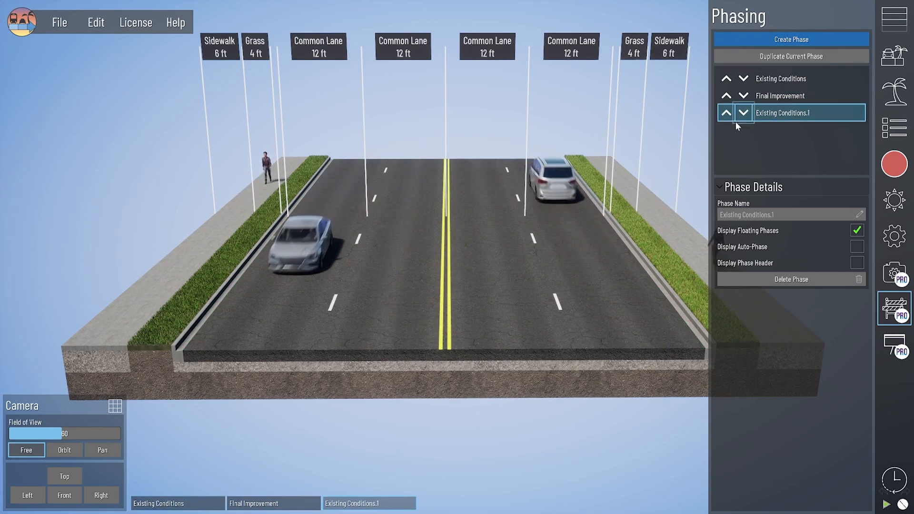
pyautogui.click(726, 113)
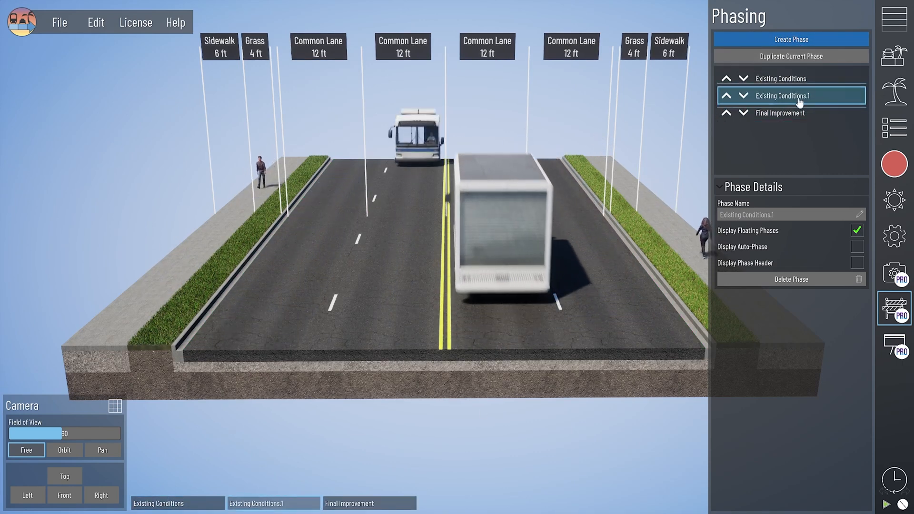
# Step: Rename the duplicated phase to Stage 1 and close the phasing settings
pyautogui.doubleClick(767, 213)
pyautogui.hotkey('ctrl', 'a')
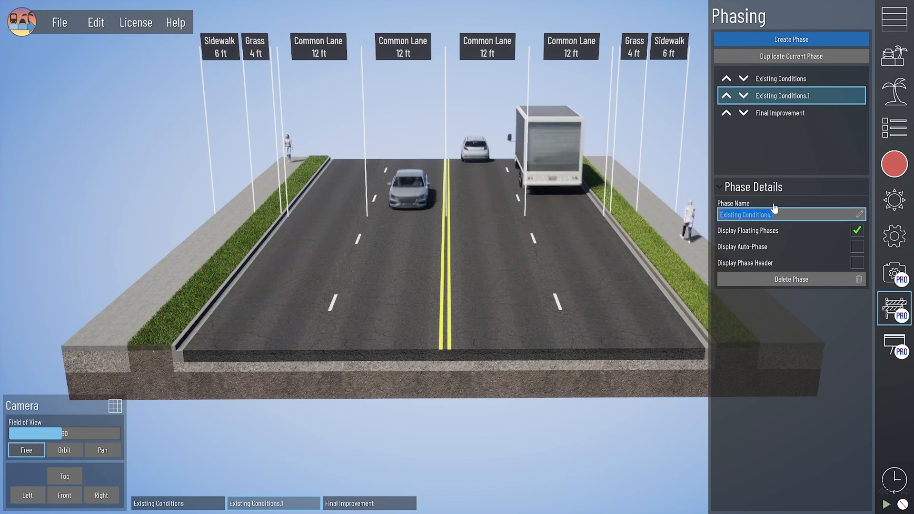
pyautogui.write('Stage 1')
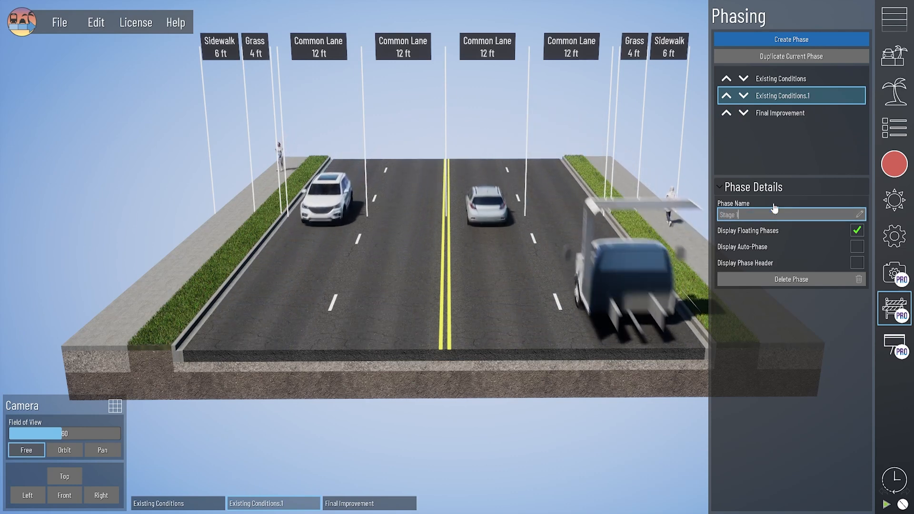
pyautogui.press('Return')
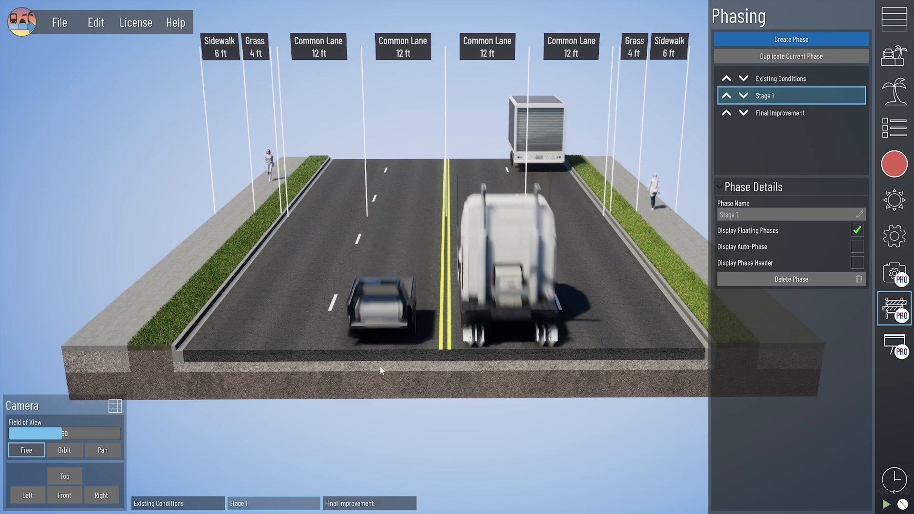
pyautogui.click(898, 305)
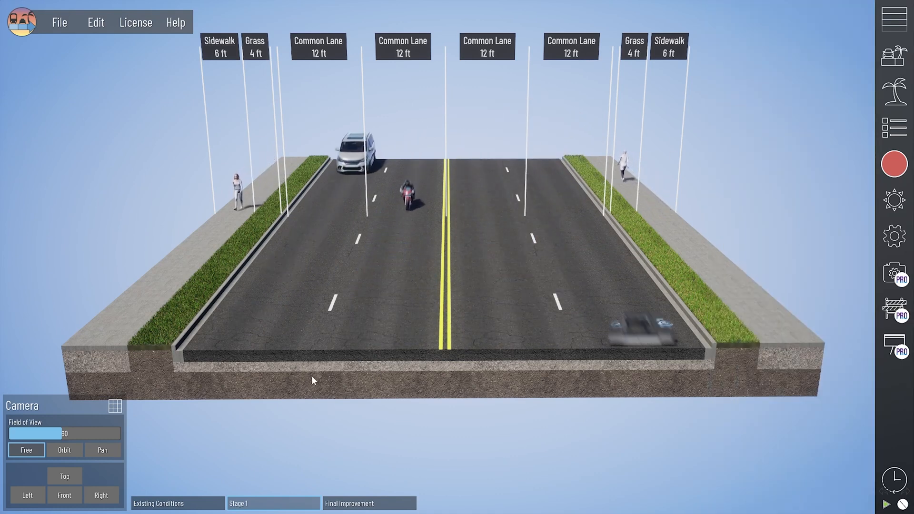
# Step: Set the primary asset to None on the two common lanes right of the double yellow line in Stage 1
pyautogui.click(376, 379)
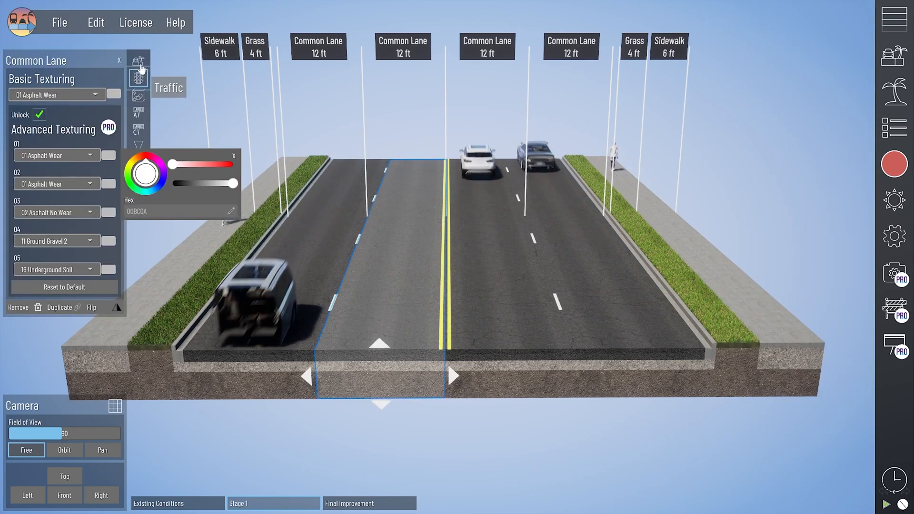
pyautogui.click(138, 61)
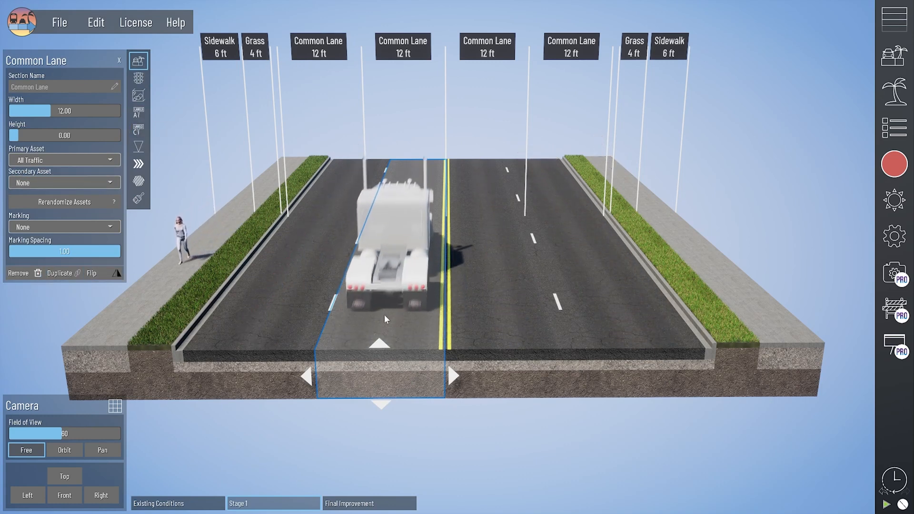
pyautogui.click(537, 371)
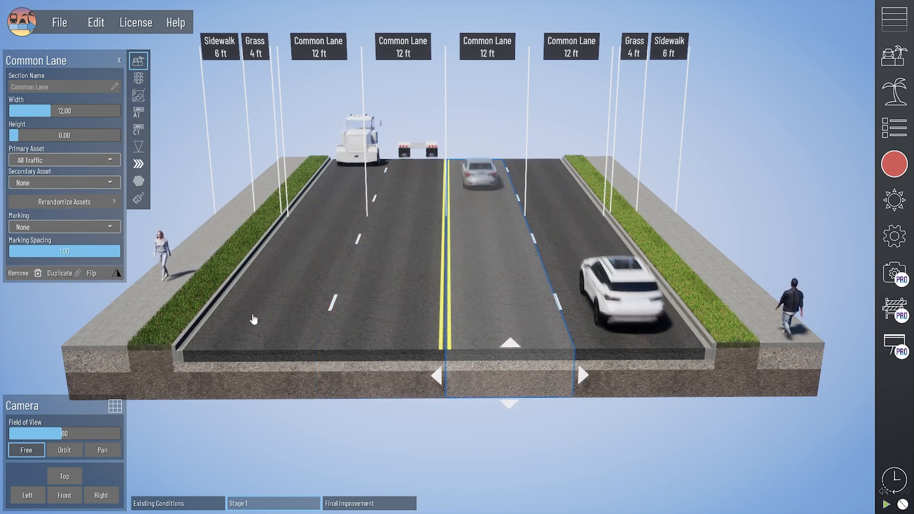
pyautogui.click(62, 159)
pyautogui.click(62, 178)
pyautogui.click(629, 375)
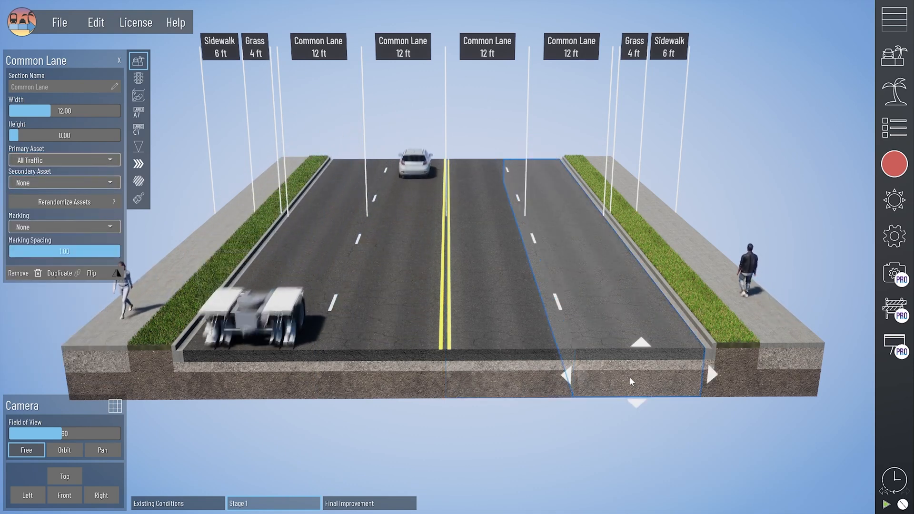
pyautogui.click(47, 161)
pyautogui.click(47, 173)
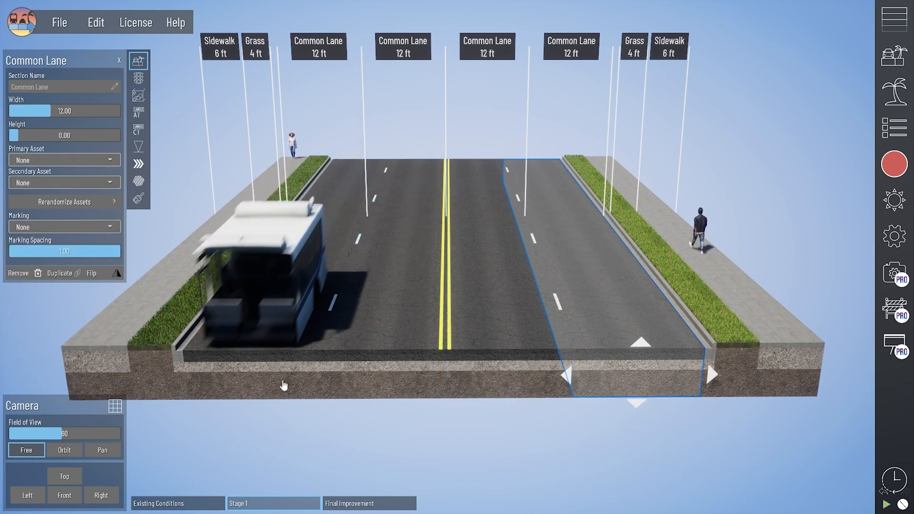
# Step: Set the width of both common lanes left of the double yellow line in Stage 1 to 10 ft
pyautogui.click(313, 355)
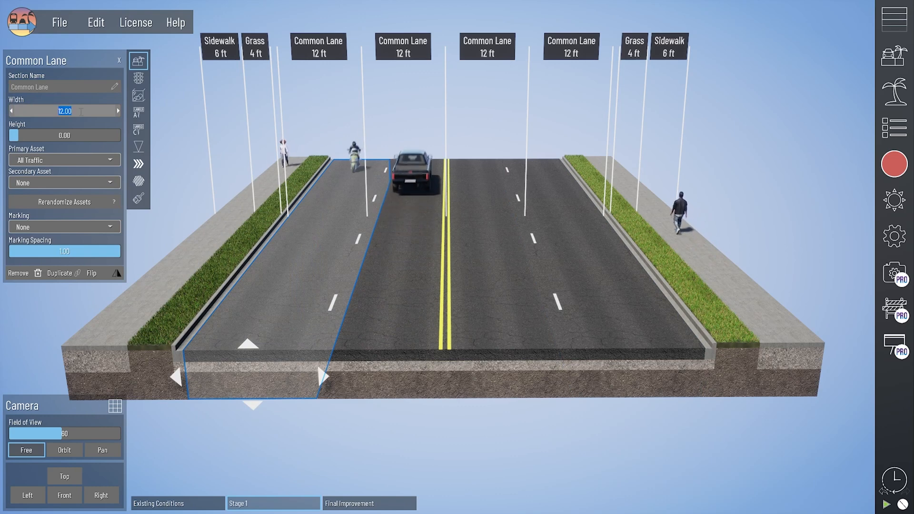
pyautogui.press('Return')
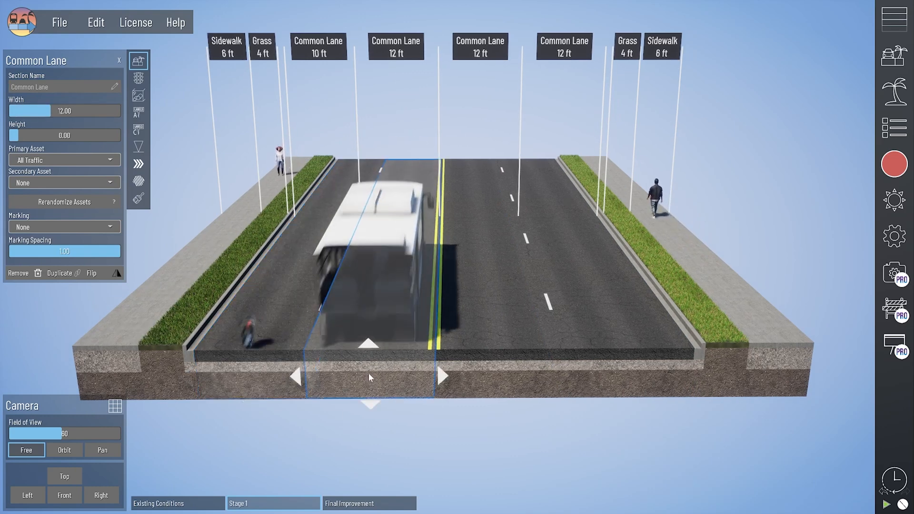
pyautogui.press('Return')
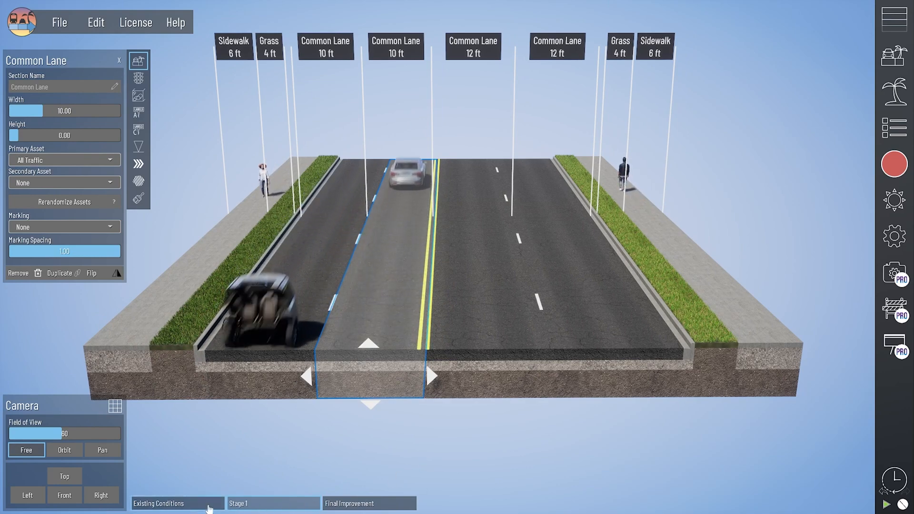
pyautogui.click(208, 507)
pyautogui.click(257, 506)
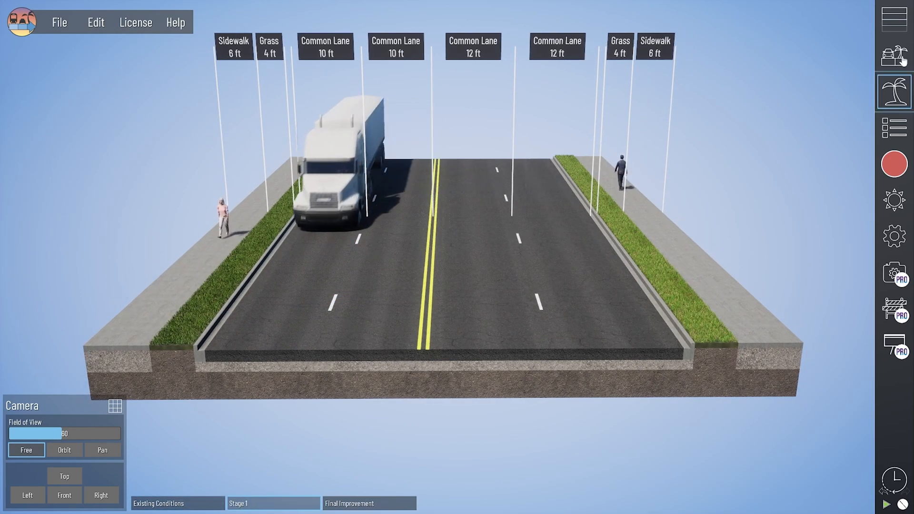
# Step: Insert a 4 ft shoulder between the second 10 ft common lane and the first 12 ft common lane
pyautogui.click(894, 19)
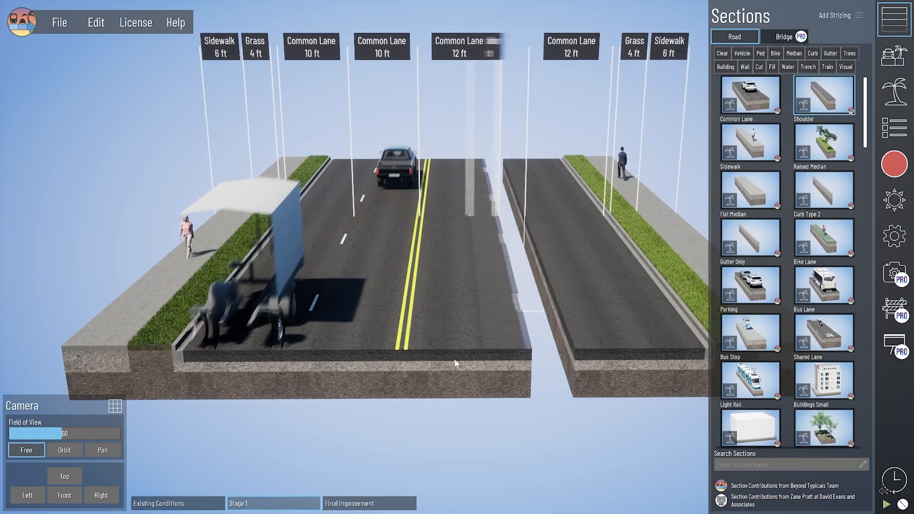
pyautogui.click(422, 385)
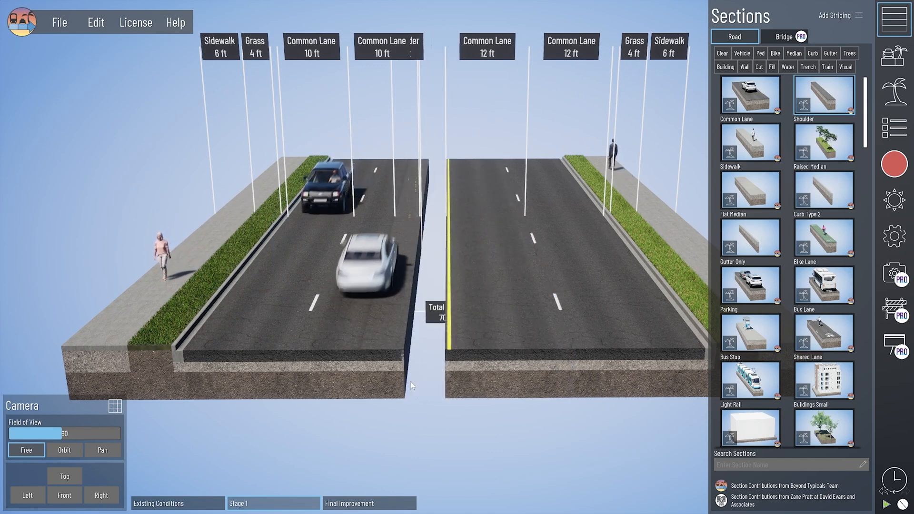
pyautogui.click(445, 364)
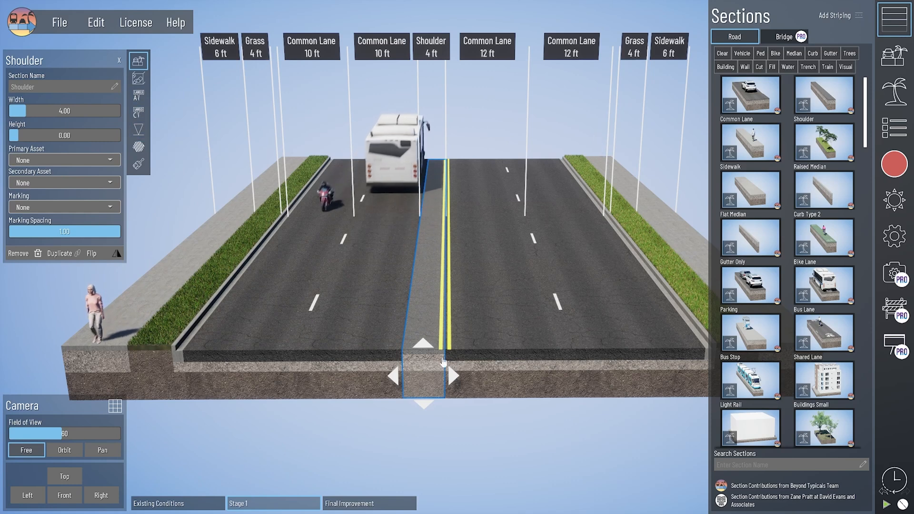
# Step: Set the shoulder's first two texture layers to 01 Asphalt Wear and its third layer to 02 Asphalt No Wear
pyautogui.click(138, 164)
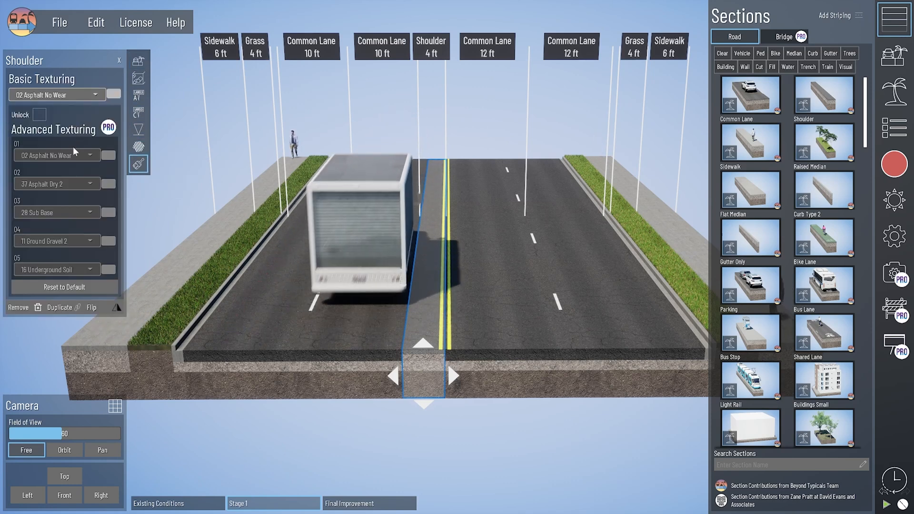
pyautogui.click(39, 114)
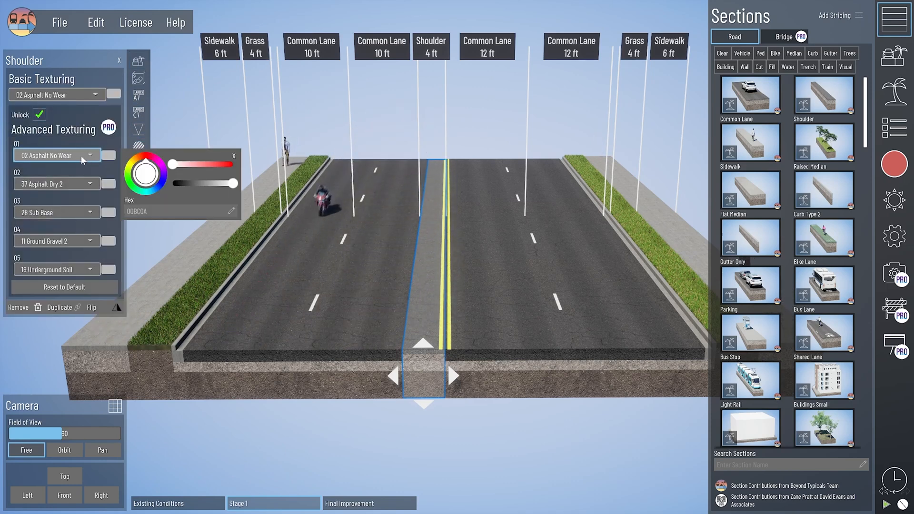
pyautogui.click(83, 155)
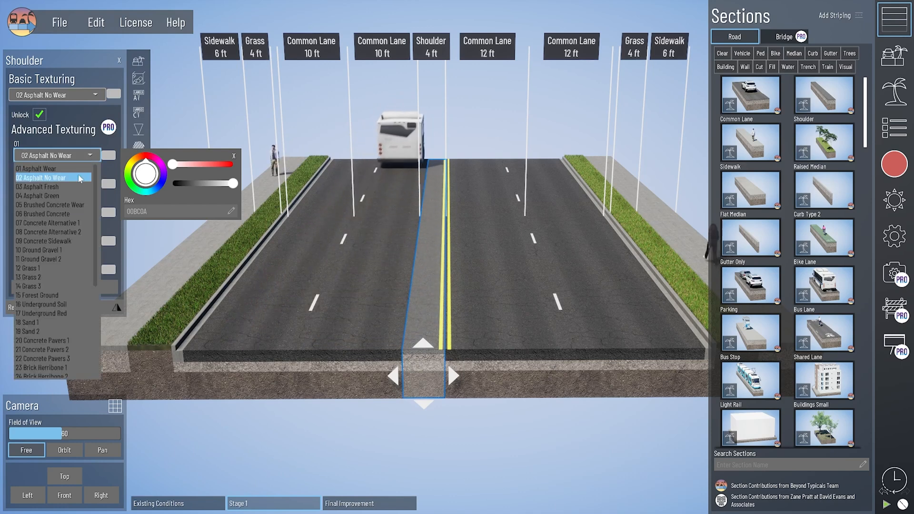
pyautogui.click(38, 169)
pyautogui.click(71, 212)
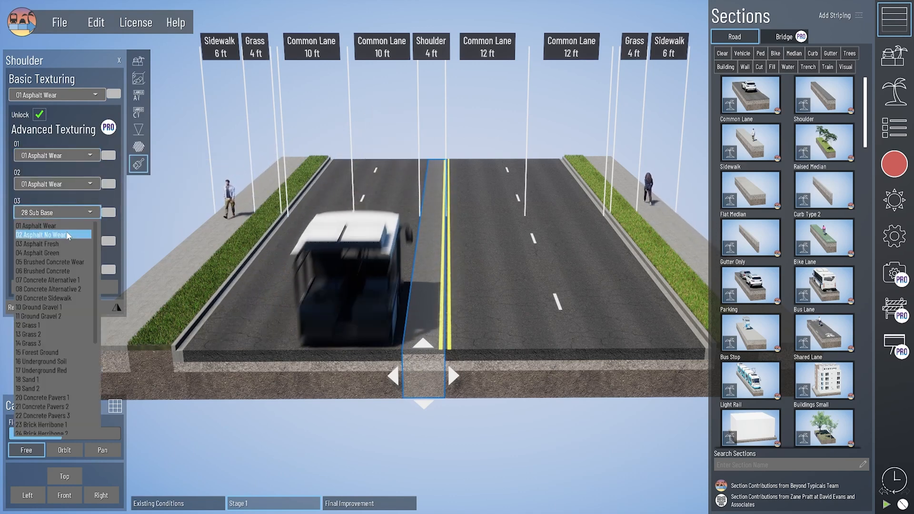
pyautogui.click(67, 236)
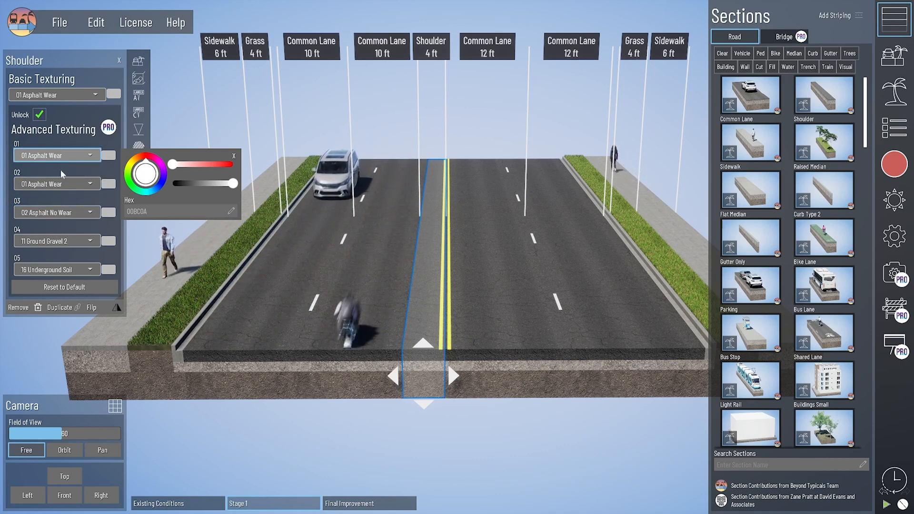
pyautogui.click(448, 438)
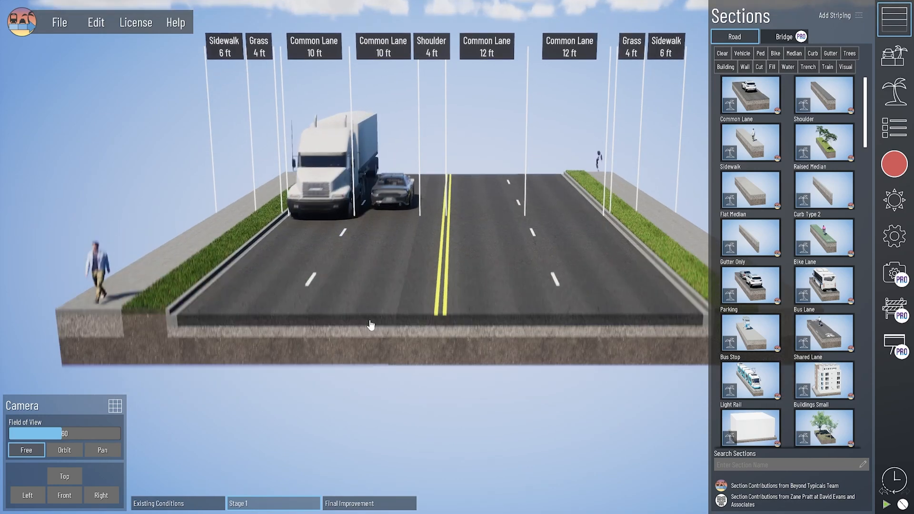
# Step: Delete the double yellow striping beside the shoulder and the dashed white striping between the two 12 ft common lanes
pyautogui.rightClick(371, 322)
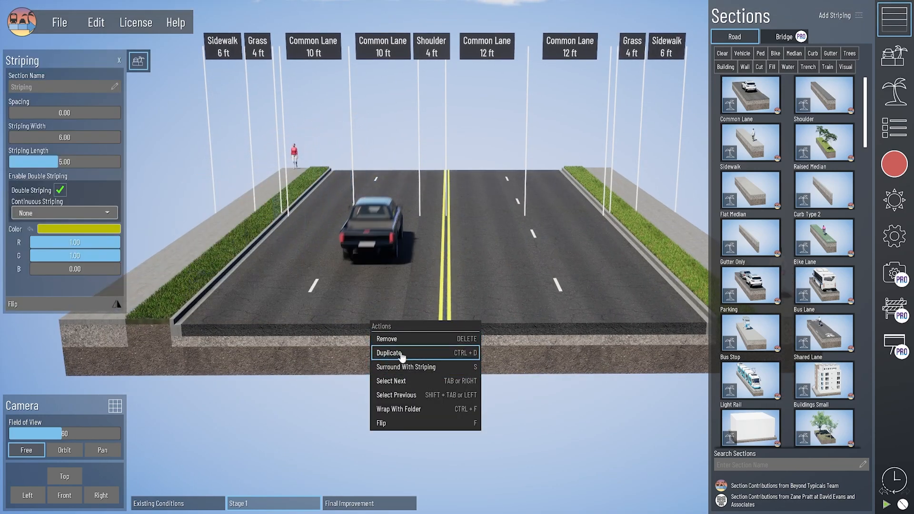
pyautogui.click(337, 349)
pyautogui.click(444, 340)
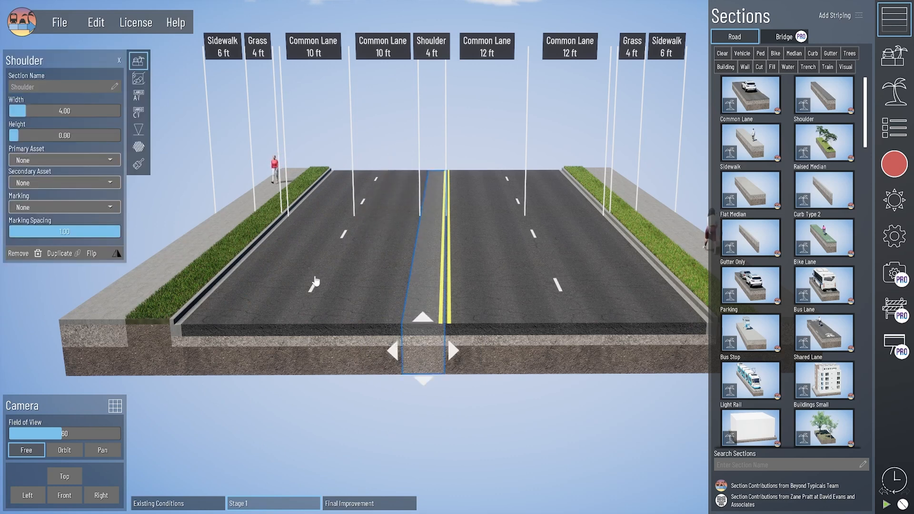
pyautogui.click(351, 298)
pyautogui.press('Delete')
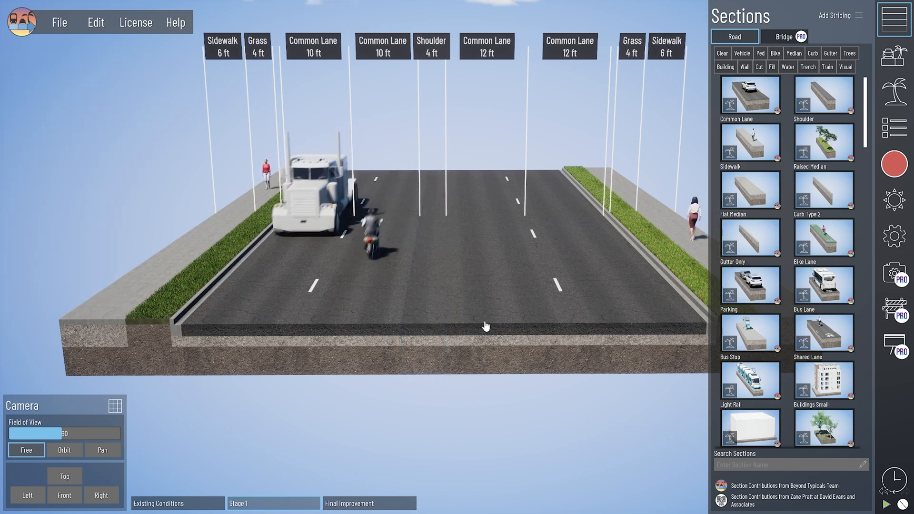
pyautogui.click(545, 350)
pyautogui.click(544, 350)
pyautogui.press('Delete')
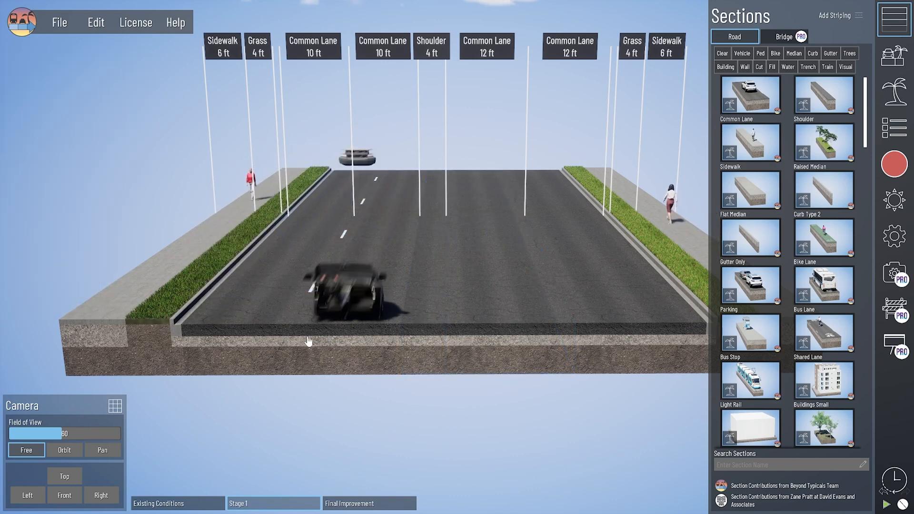
# Step: Turn the dashed white striping between the two 10 ft common lanes into double yellow striping with blue at 0
pyautogui.click(304, 340)
pyautogui.click(313, 286)
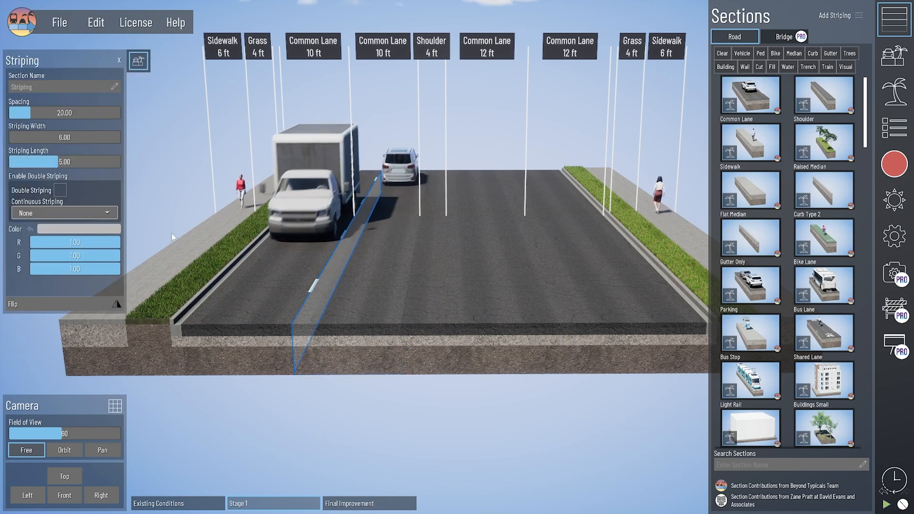
pyautogui.click(60, 190)
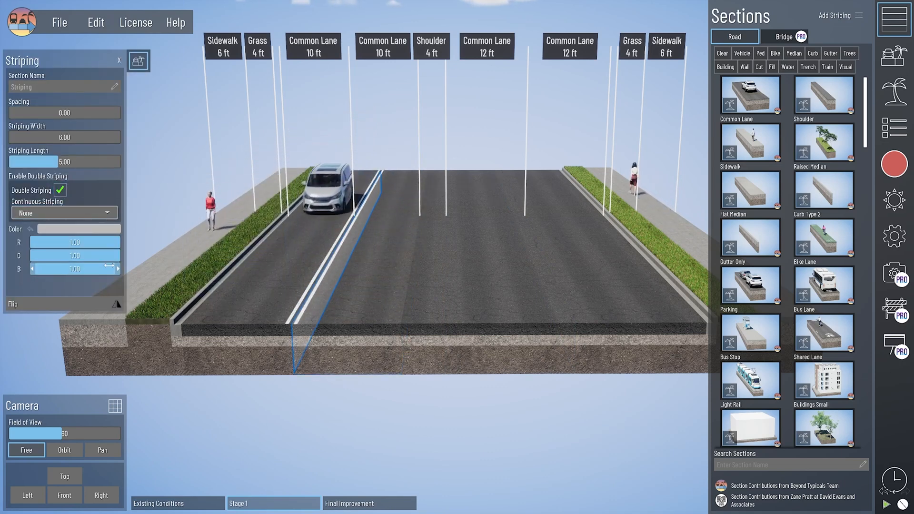
pyautogui.moveTo(110, 266); pyautogui.dragTo(29, 269)
# Step: Add striping between the second 10 ft common lane and the shoulder and set its spacing to 0 for a solid white line
pyautogui.click(419, 346)
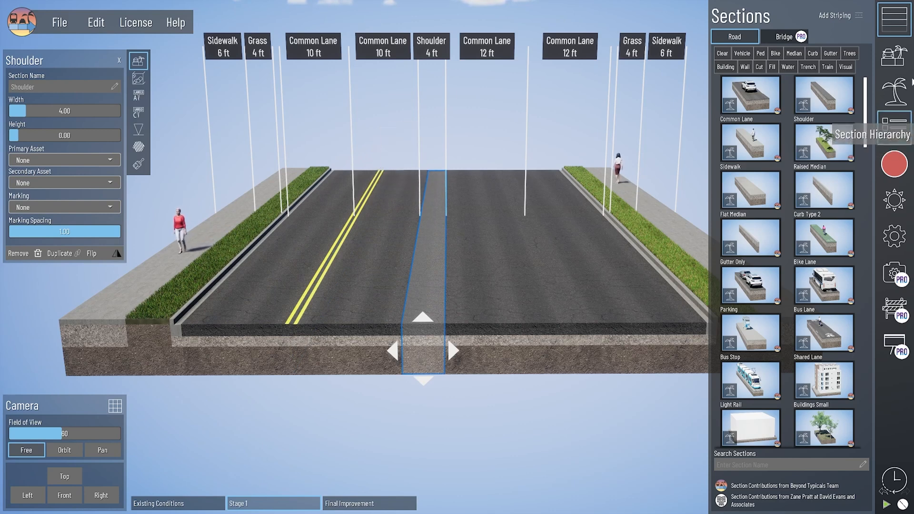
pyautogui.click(857, 22)
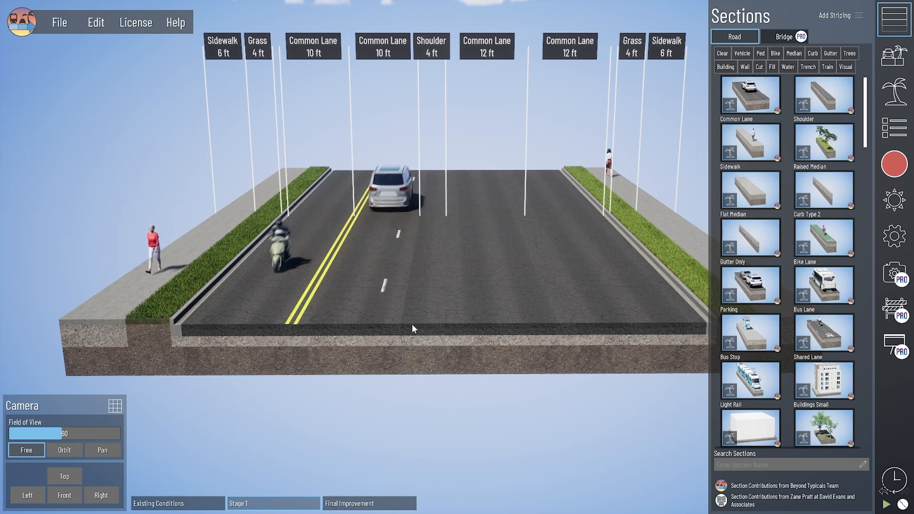
pyautogui.click(409, 344)
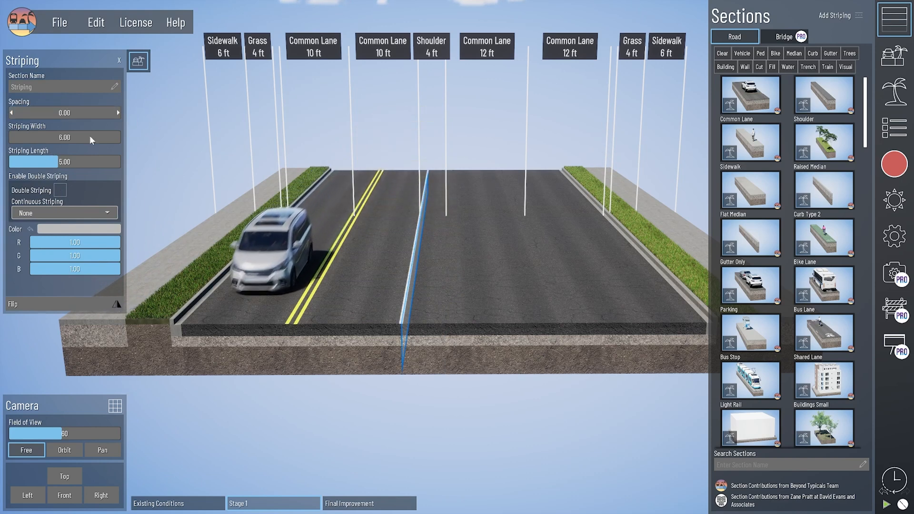
# Step: Set the shoulder's primary asset to Construction Barrel with 15 ft spacing
pyautogui.click(445, 338)
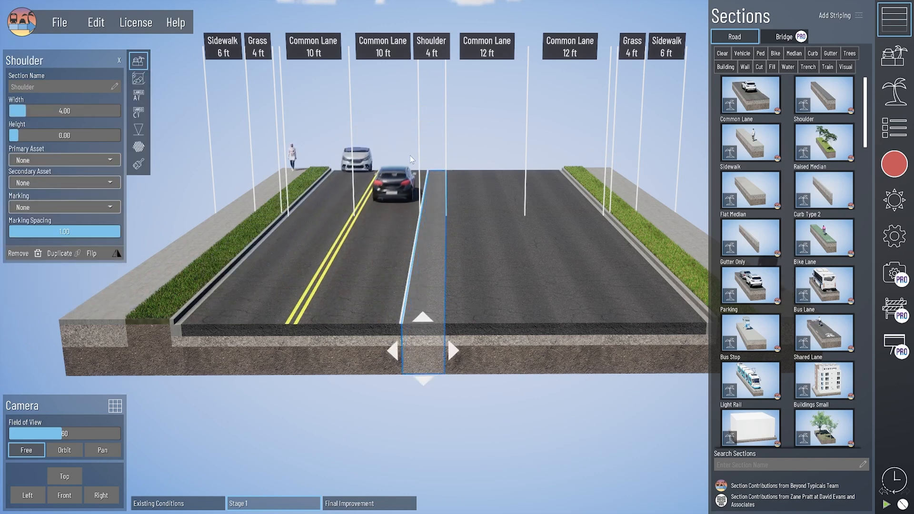
pyautogui.click(51, 160)
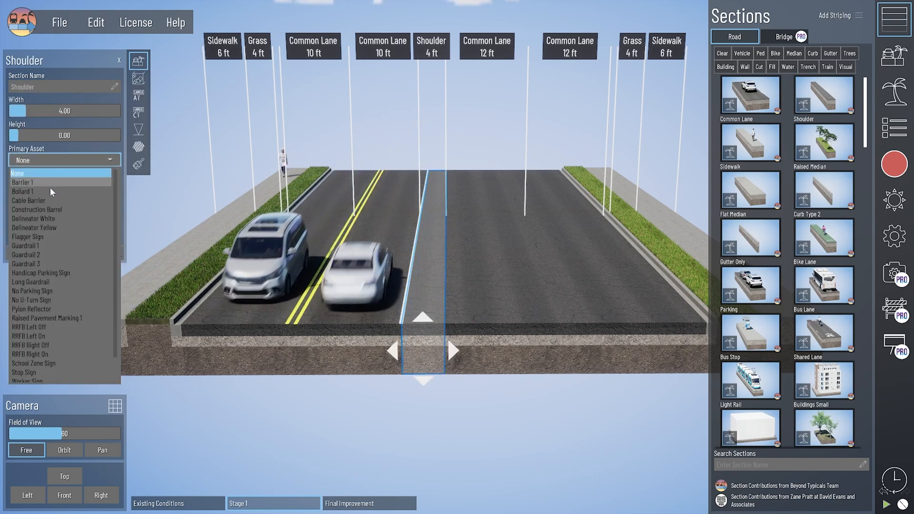
pyautogui.click(61, 209)
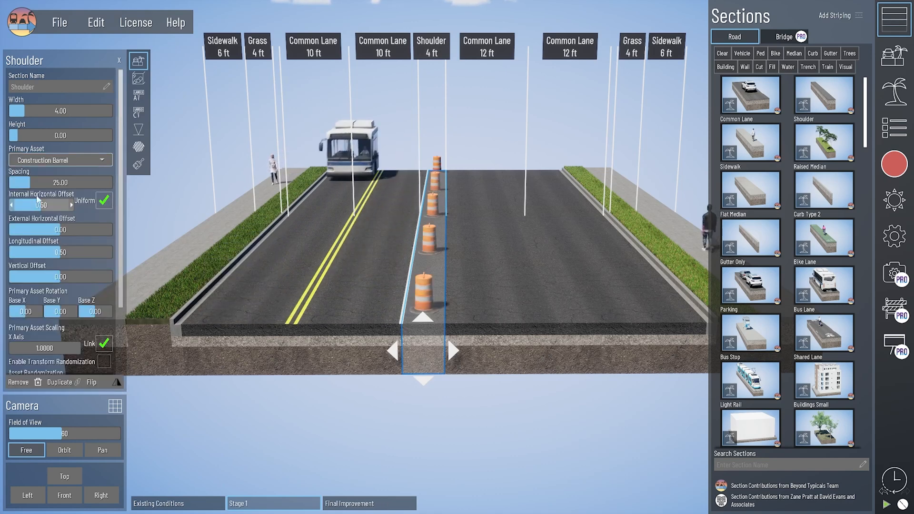
pyautogui.moveTo(31, 182); pyautogui.dragTo(18, 182)
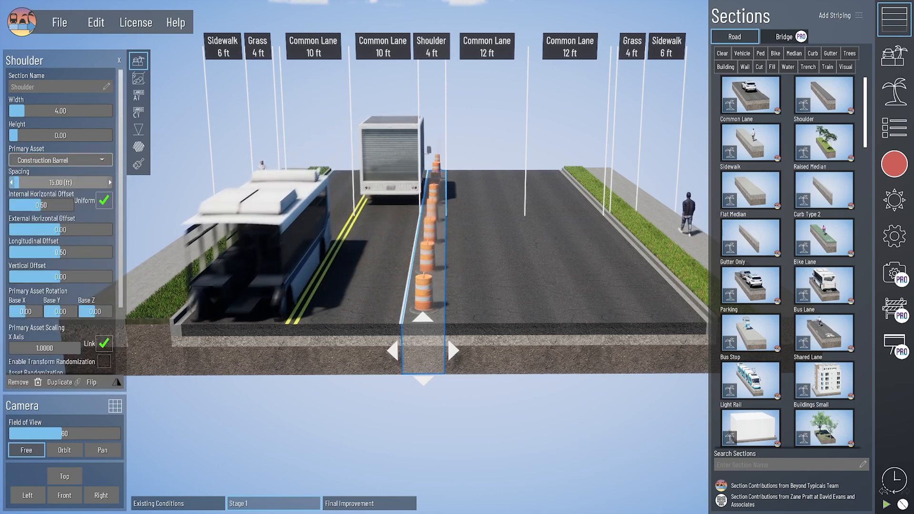
pyautogui.click(480, 148)
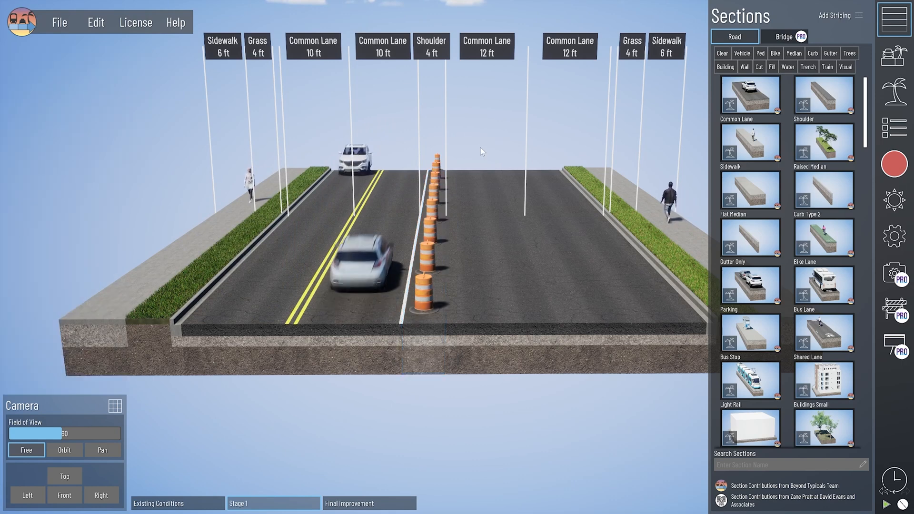
# Step: Set the top two texture layers of the 12 ft common lane beside the shoulder to 41 Transparent
pyautogui.click(516, 345)
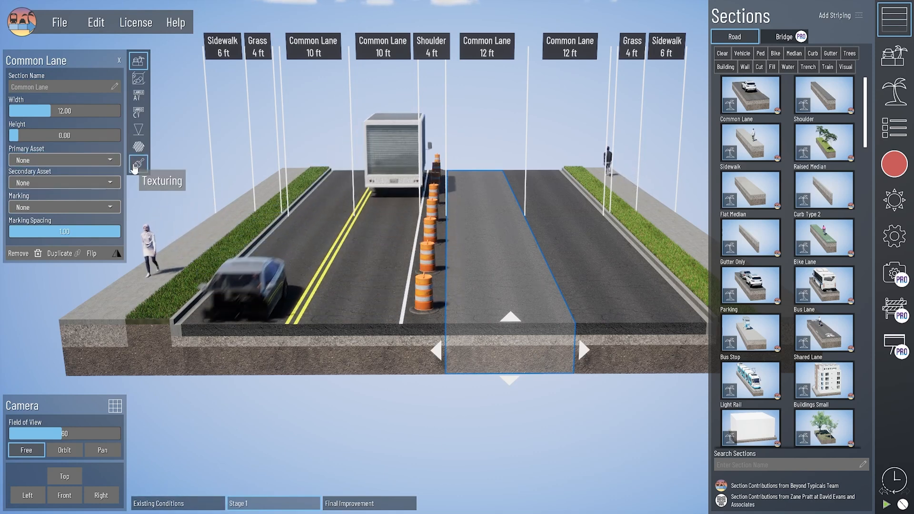
pyautogui.click(137, 165)
pyautogui.click(56, 156)
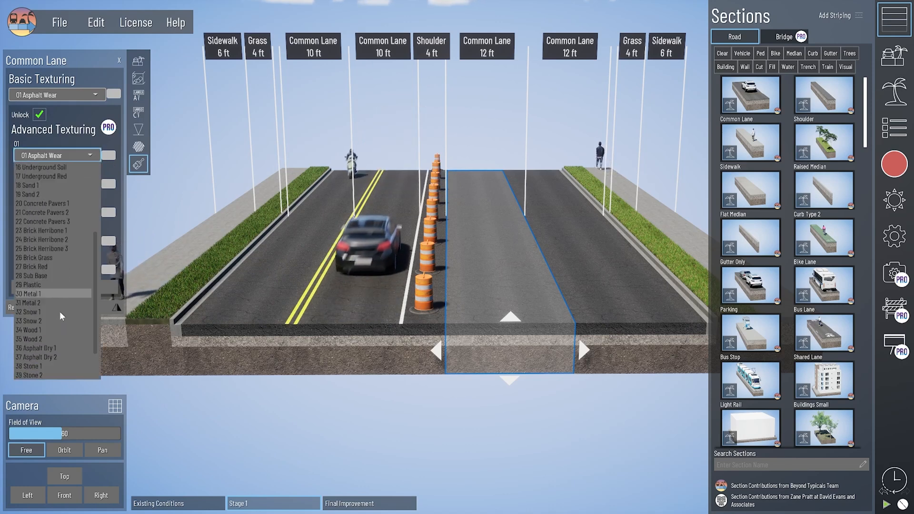
pyautogui.scroll(-5, 62, 352)
pyautogui.click(61, 347)
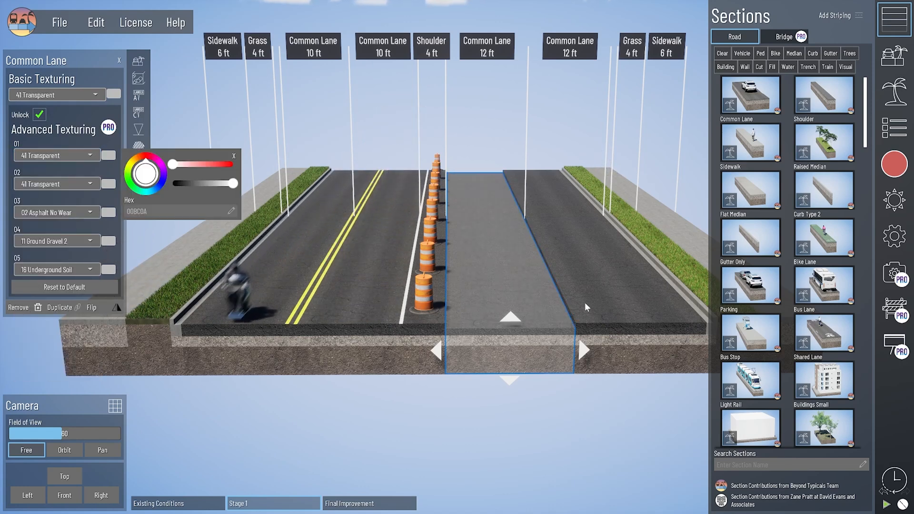
# Step: Set the top three texture layers of the outer 12 ft common lane to 41 Transparent
pyautogui.click(627, 341)
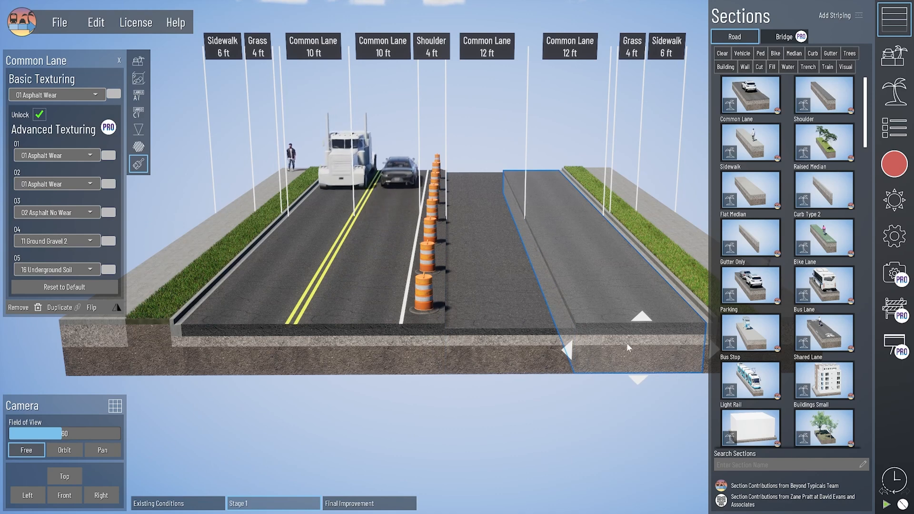
pyautogui.click(64, 155)
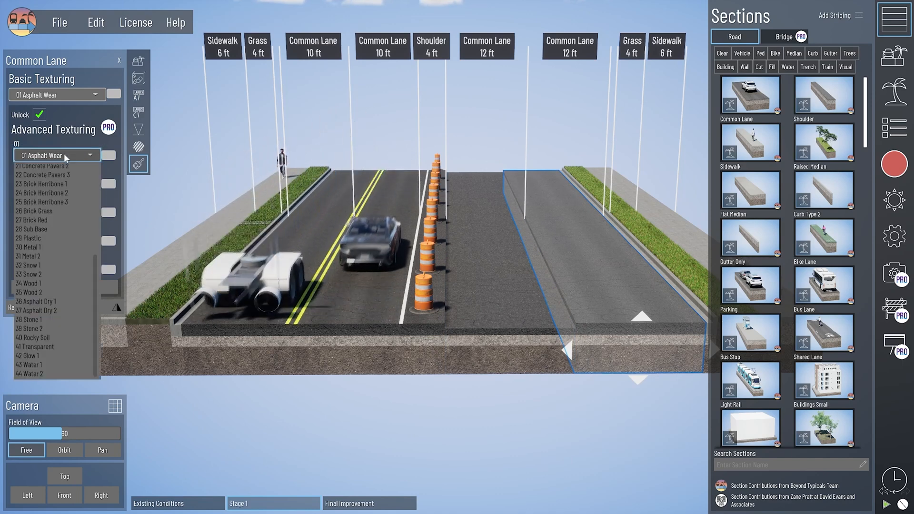
pyautogui.scroll(-6, 70, 292)
pyautogui.click(62, 345)
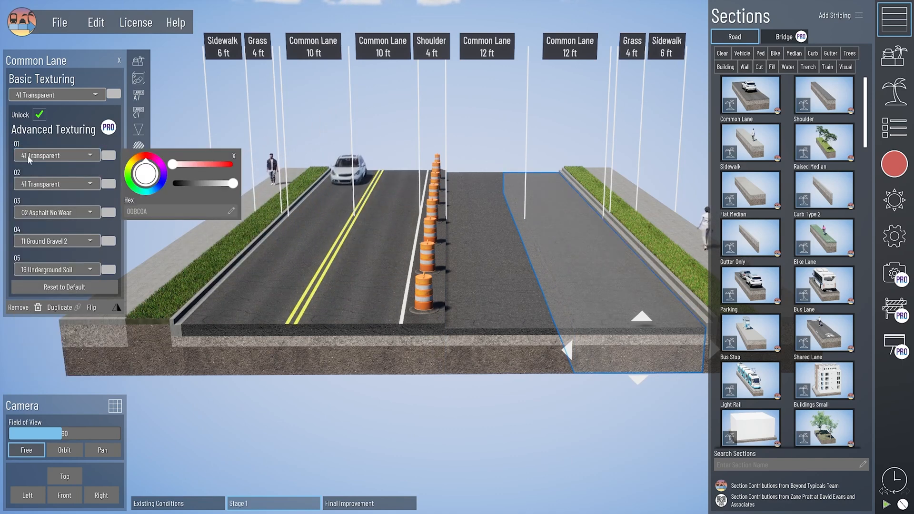
pyautogui.click(61, 213)
pyautogui.scroll(-6, 71, 332)
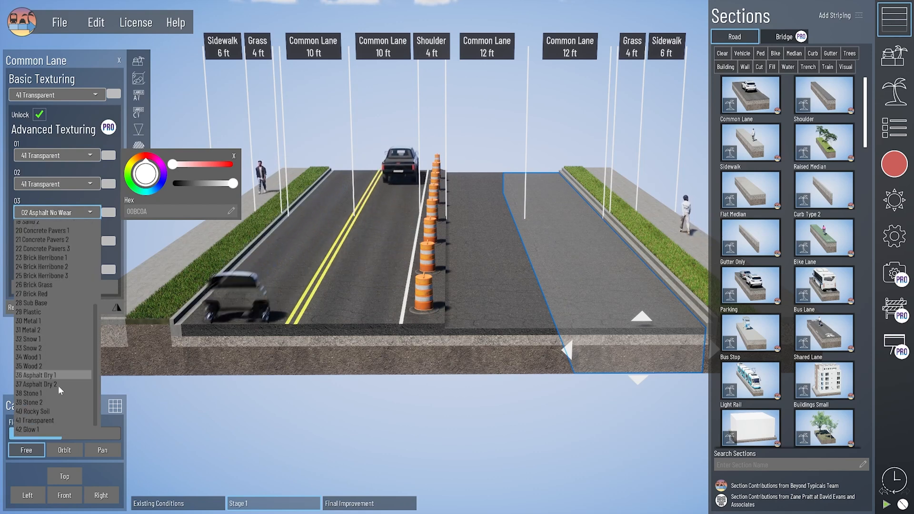
pyautogui.click(62, 404)
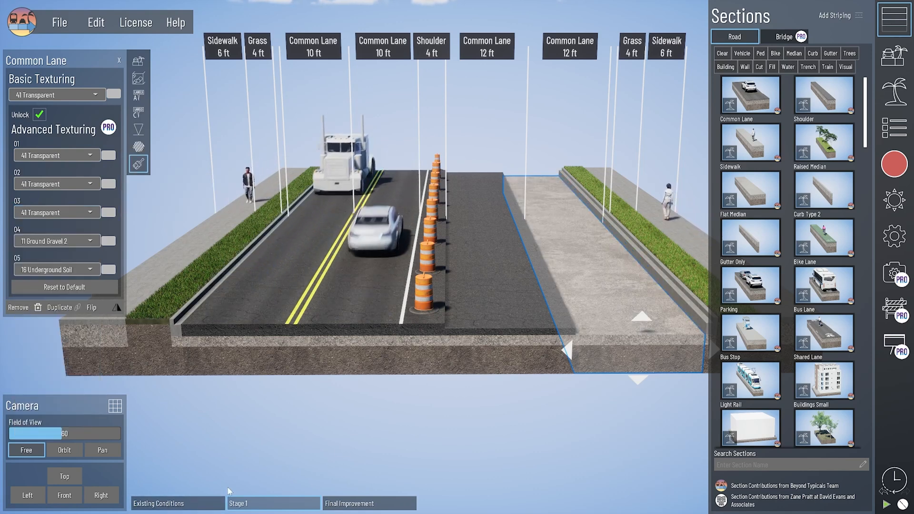
# Step: Compare the Existing Conditions and Final Improvement phases with Stage 1
pyautogui.click(203, 507)
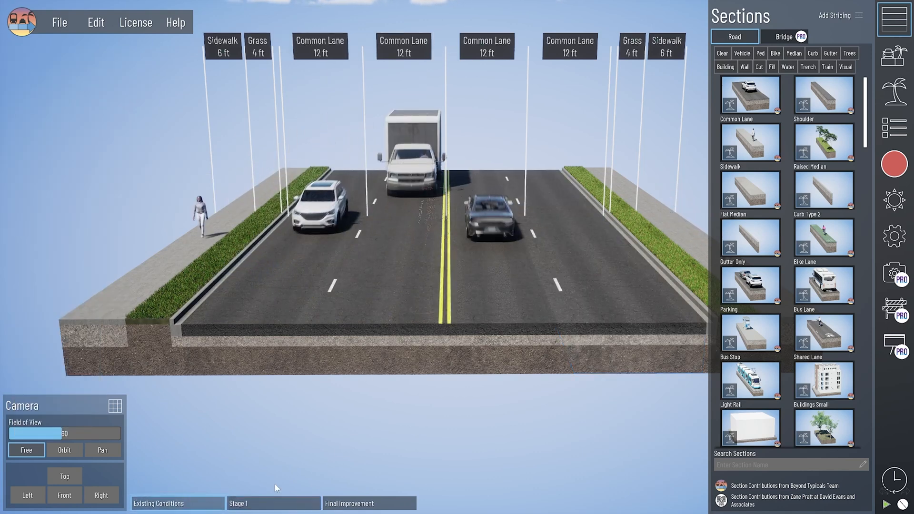
pyautogui.click(365, 504)
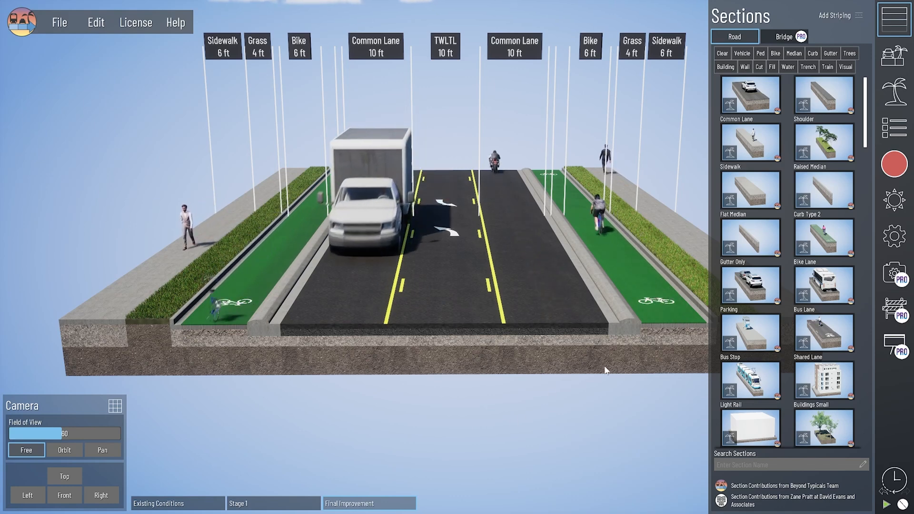
pyautogui.click(287, 504)
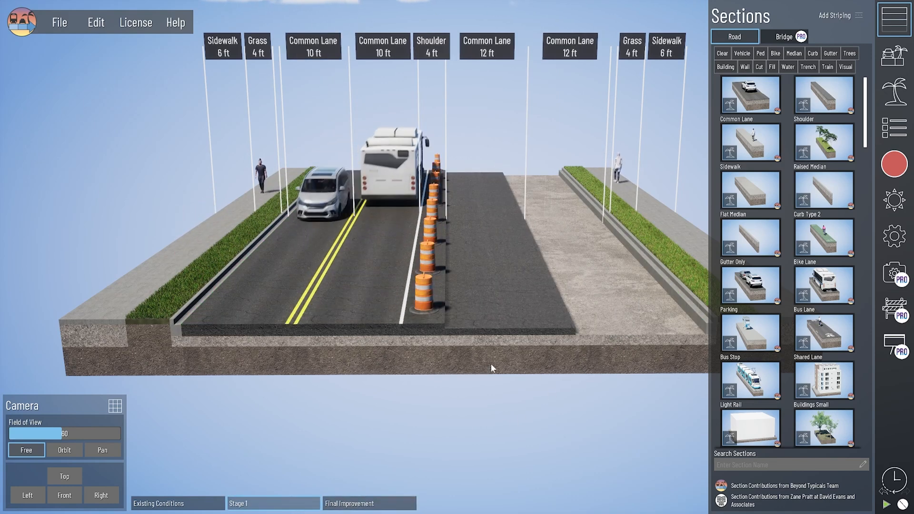
# Step: Inspect the curb and gutter sections between the right common lane and bike lane in the Final Improvement phase
pyautogui.click(386, 506)
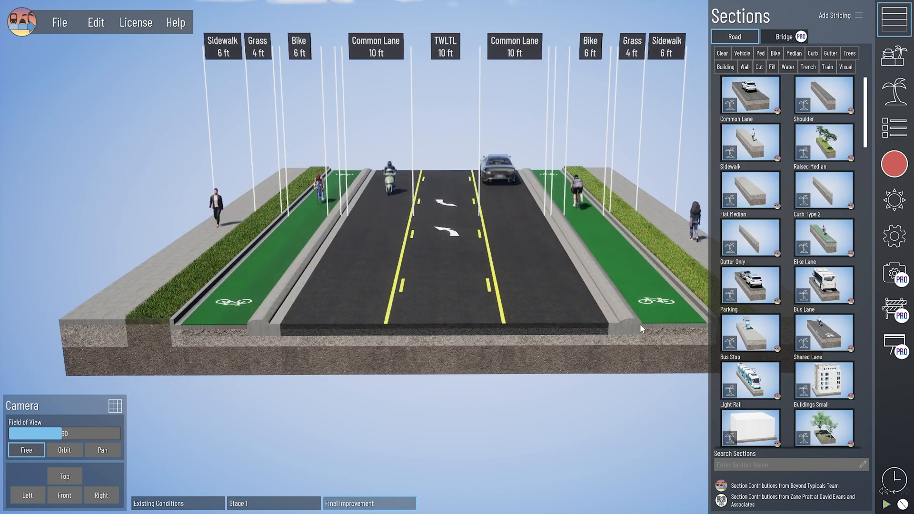
pyautogui.moveTo(640, 324); pyautogui.dragTo(636, 346, button='middle')
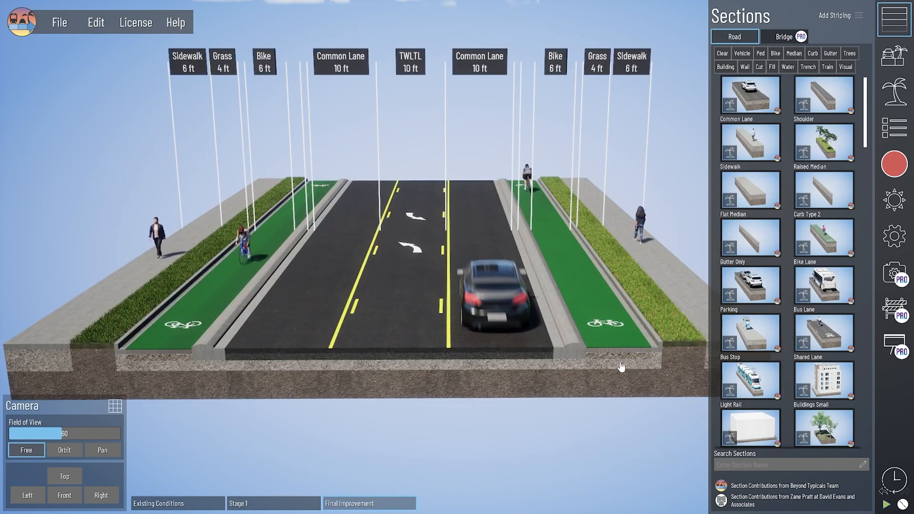
pyautogui.click(583, 373)
pyautogui.click(574, 354)
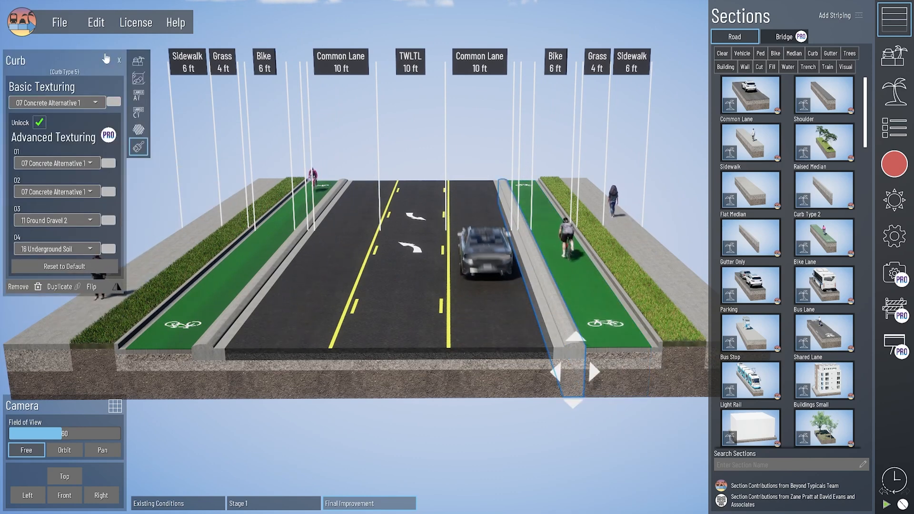
pyautogui.click(559, 359)
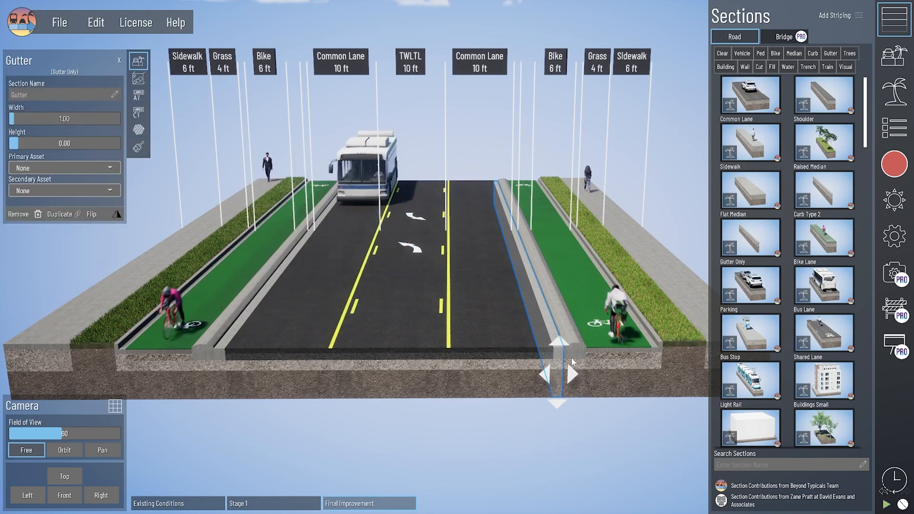
# Step: Set the width of the outer 12 ft common lane in Stage 1 to 9 ft, checking it against the Final Improvement curb and gutter
pyautogui.click(612, 376)
pyautogui.click(575, 378)
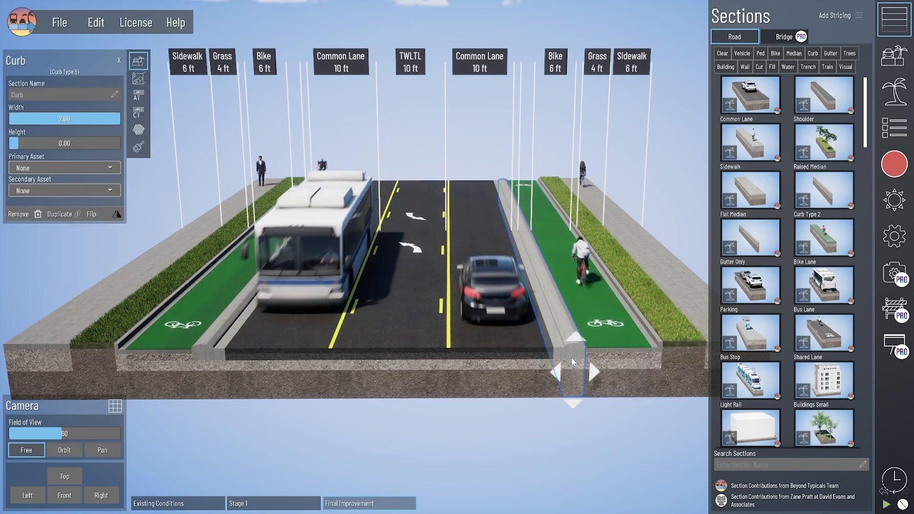
pyautogui.click(556, 381)
pyautogui.click(268, 504)
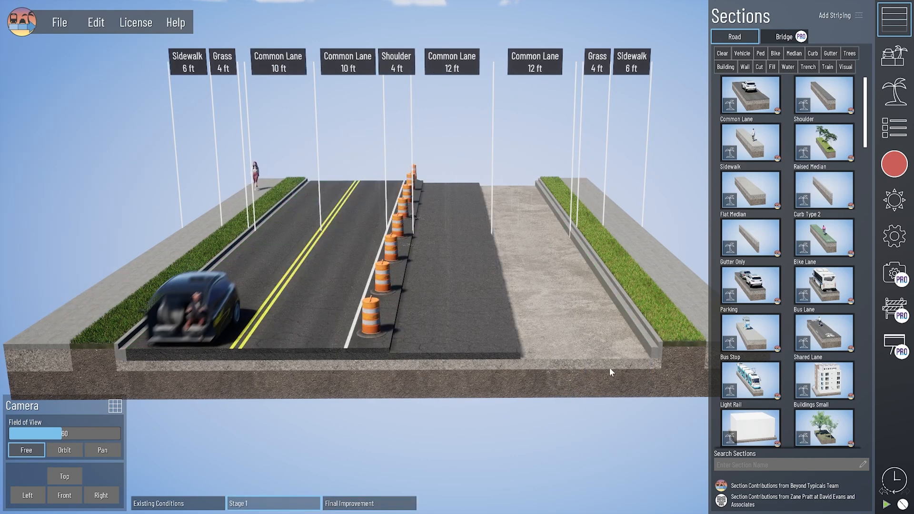
pyautogui.click(605, 374)
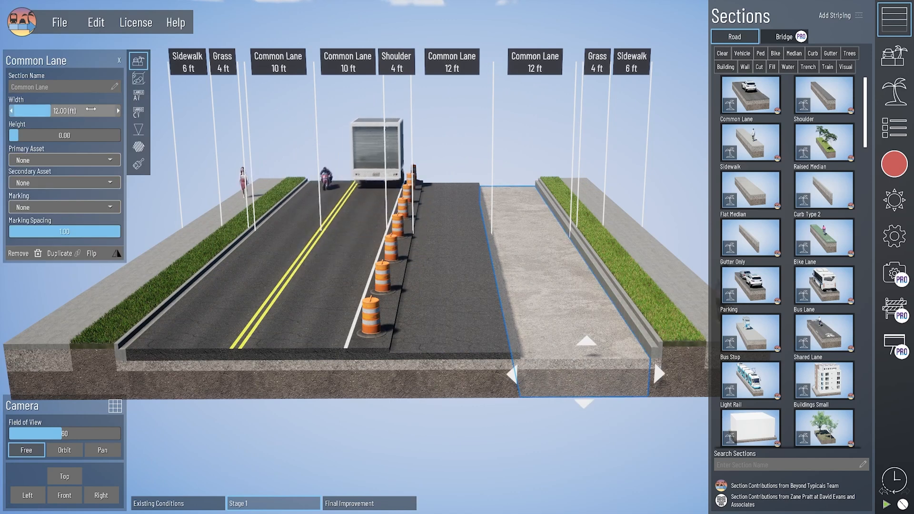
pyautogui.write('9')
pyautogui.press('Return')
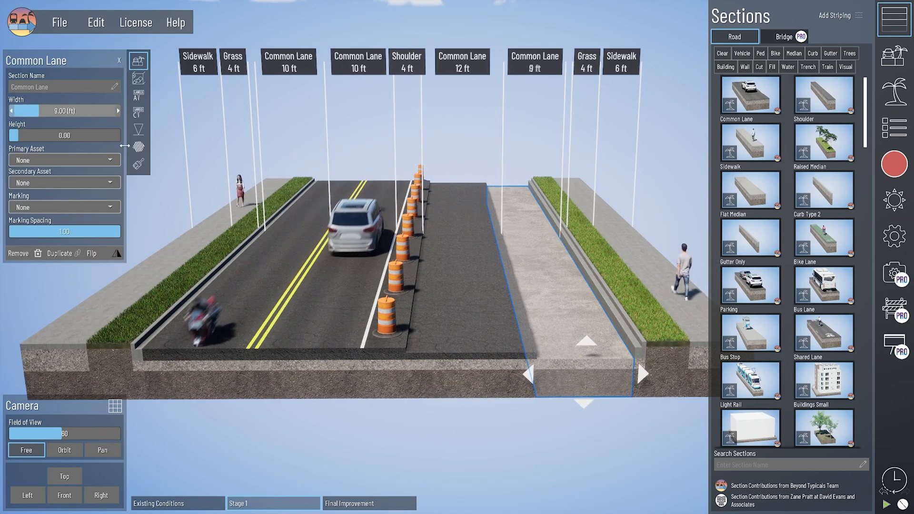
# Step: Set the width of the 12 ft common lane beside the shoulder to 15 ft and compare the layout with Final Improvement
pyautogui.click(492, 378)
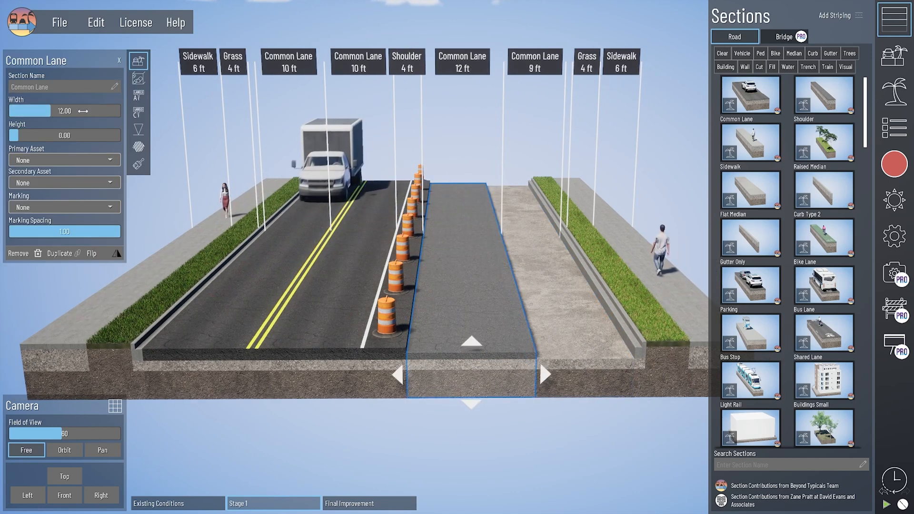
pyautogui.click(82, 111)
pyautogui.write('1')
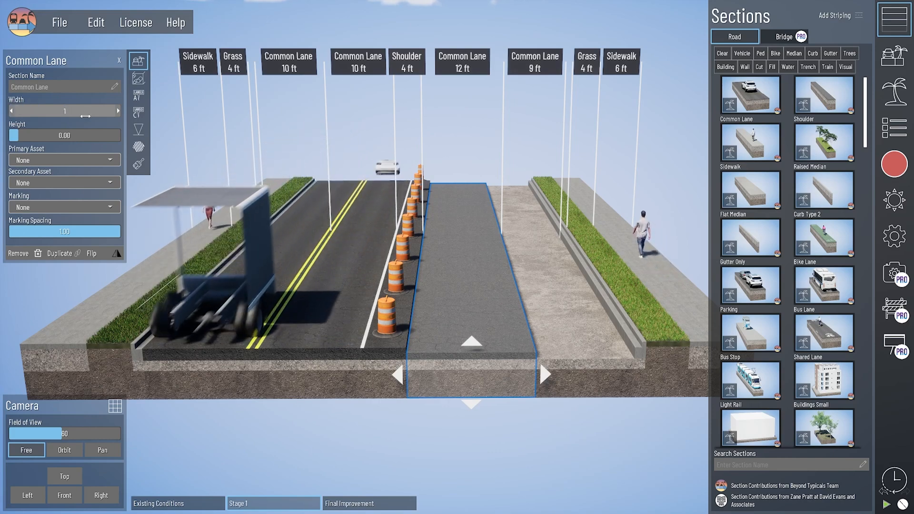
pyautogui.write('5')
pyautogui.press('Return')
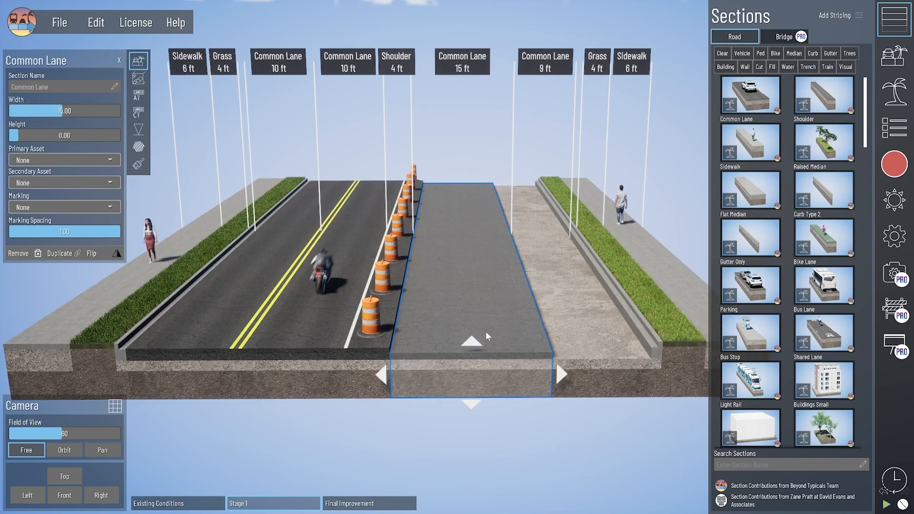
pyautogui.click(350, 503)
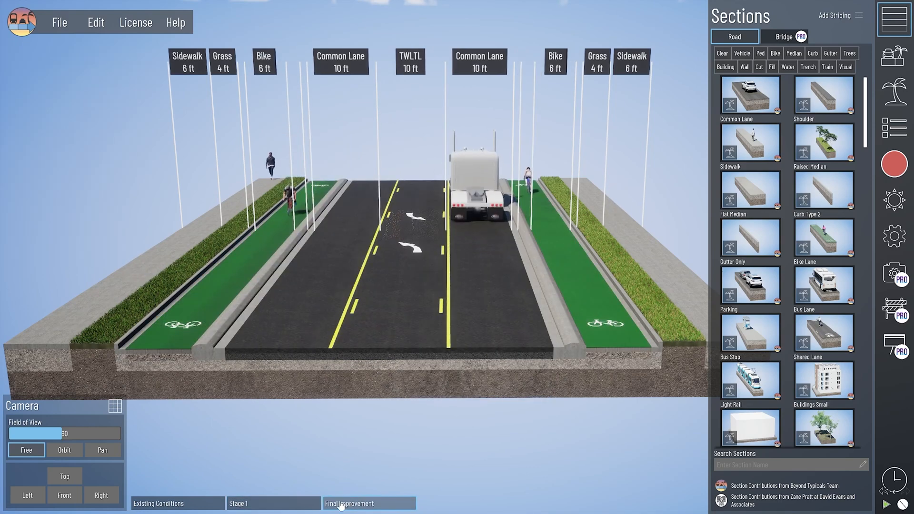
pyautogui.click(303, 504)
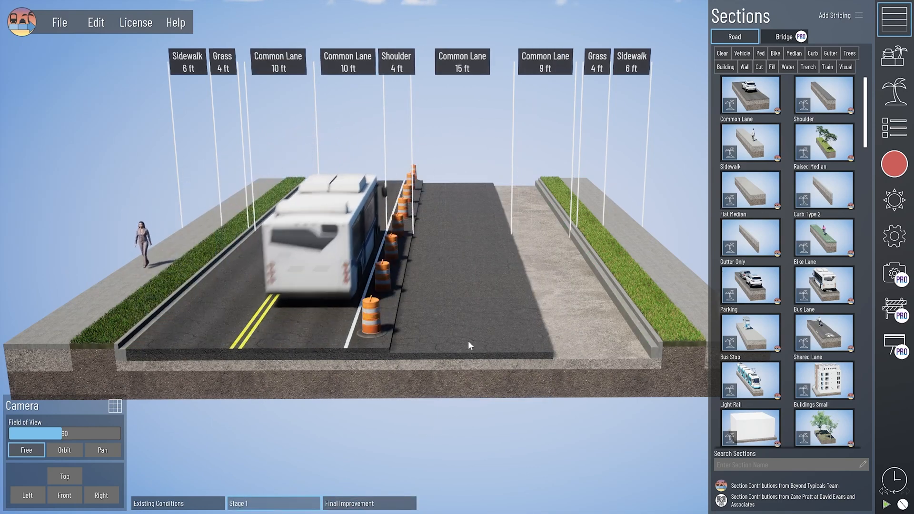
# Step: Enable the red diagonal-stripe highlight on the 15 ft and 9 ft common lanes in Stage 1
pyautogui.click(461, 381)
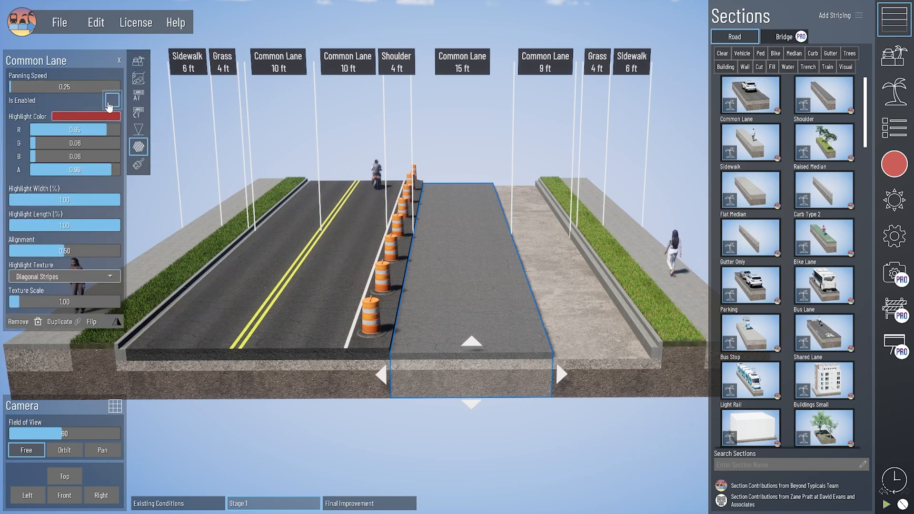
pyautogui.click(113, 100)
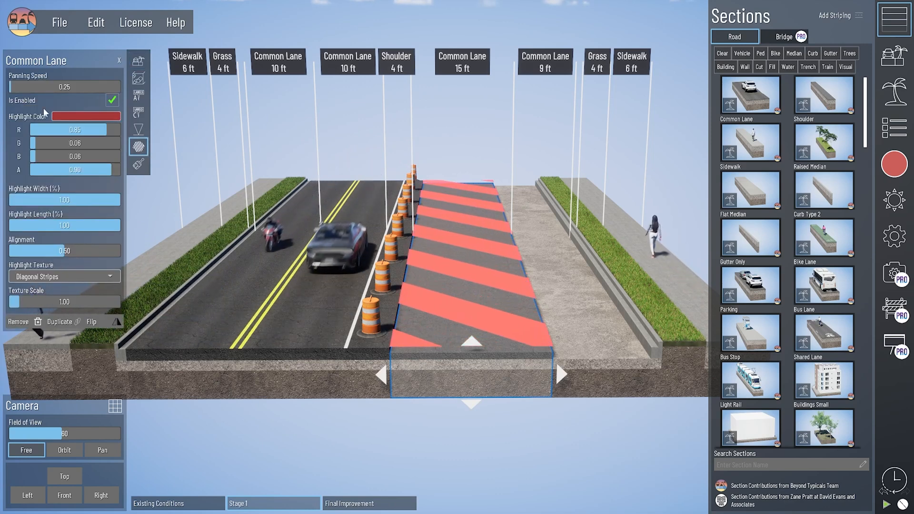
pyautogui.click(590, 383)
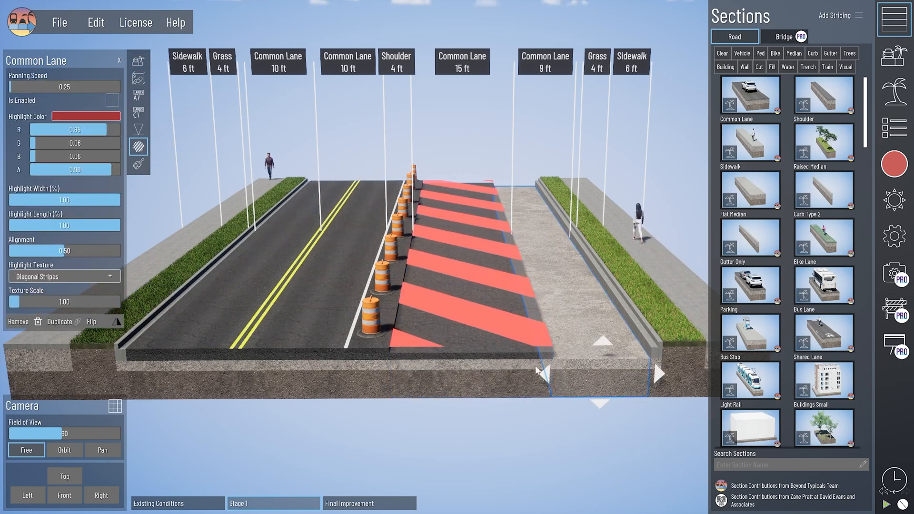
pyautogui.click(112, 102)
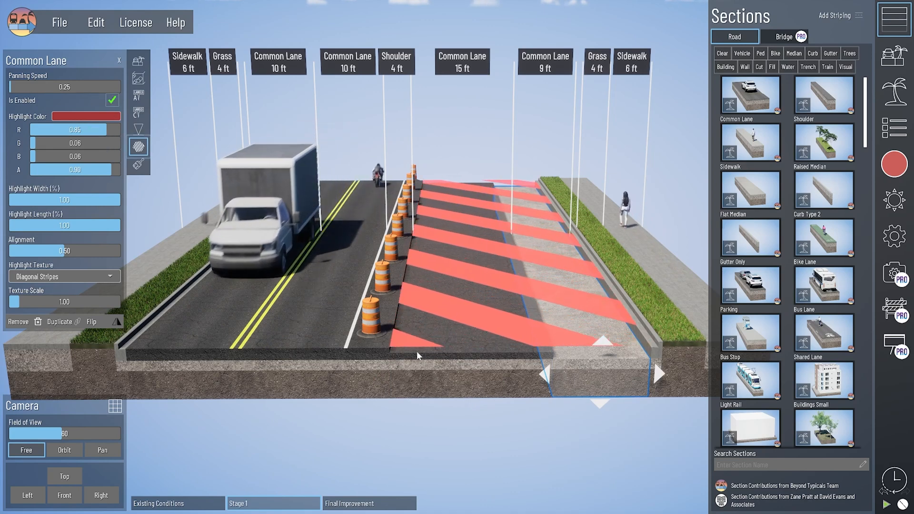
# Step: Rename the highlighted 15 ft common lane as Mill Surface
pyautogui.click(436, 384)
pyautogui.click(119, 60)
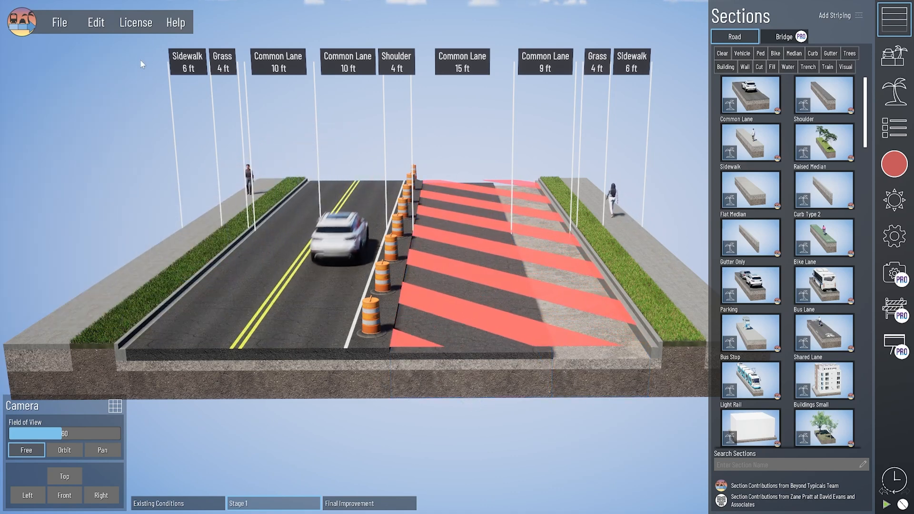
pyautogui.click(446, 380)
pyautogui.click(139, 62)
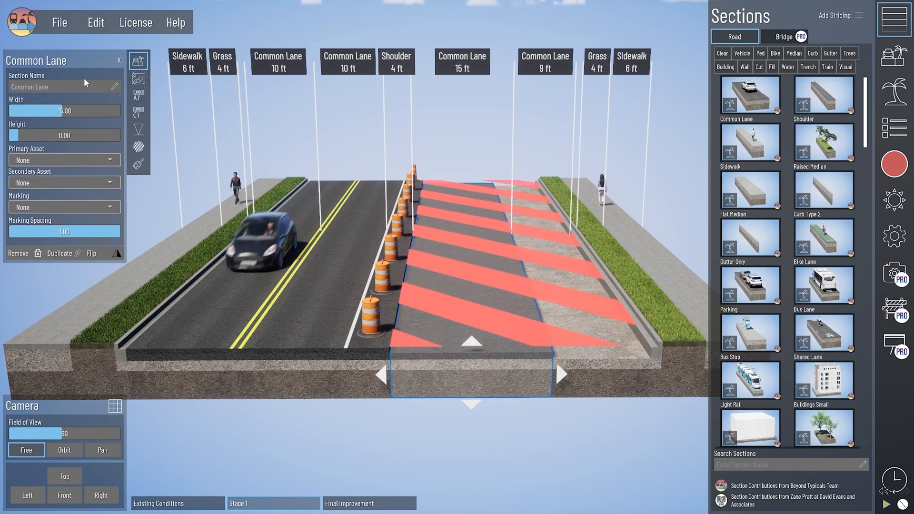
pyautogui.write('Mill')
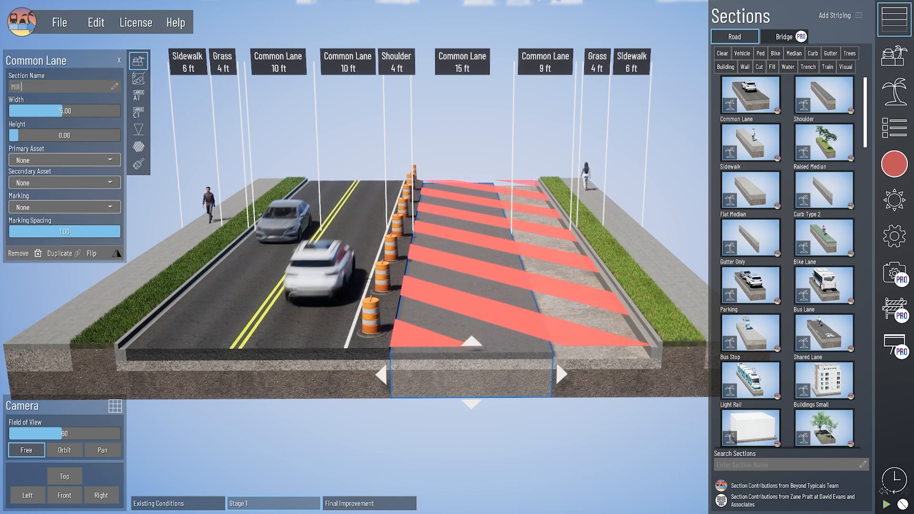
pyautogui.write(' Surface')
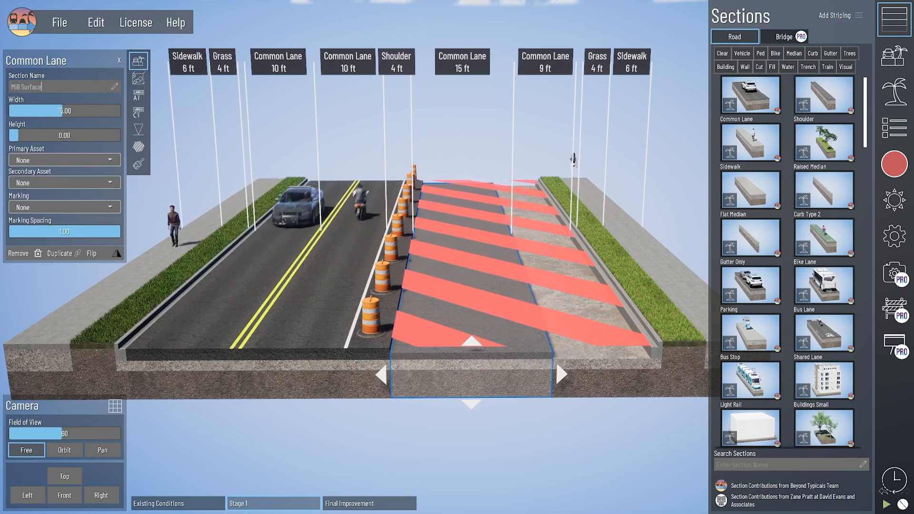
# Step: Rename the highlighted 9 ft common lane as Pavement Removal
pyautogui.click(598, 377)
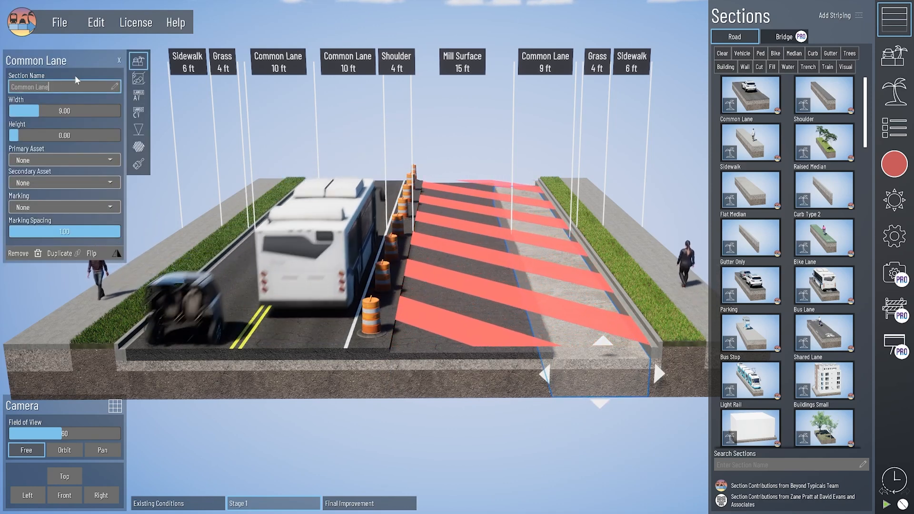
pyautogui.write('Pavement Removal')
pyautogui.press('Return')
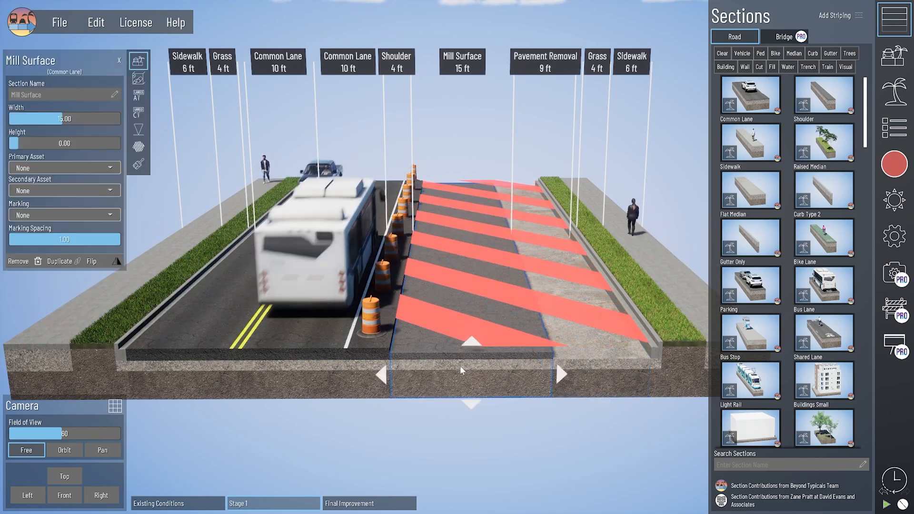
# Step: Set the highlight texture of the Pavement Removal section to Woven
pyautogui.click(139, 148)
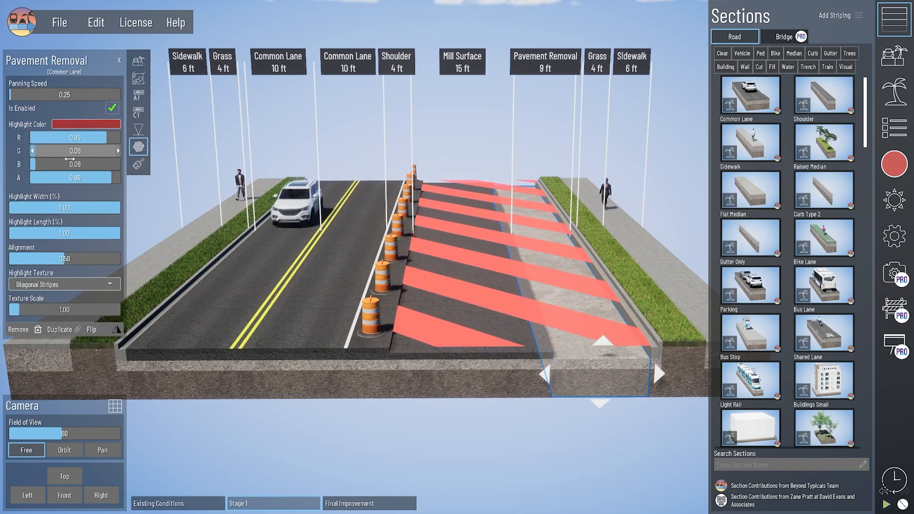
pyautogui.click(81, 284)
pyautogui.click(69, 315)
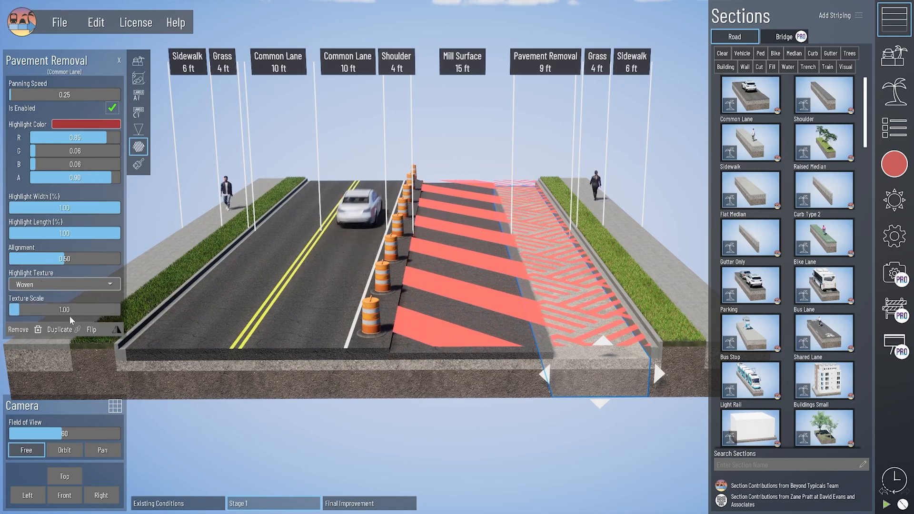
pyautogui.click(520, 435)
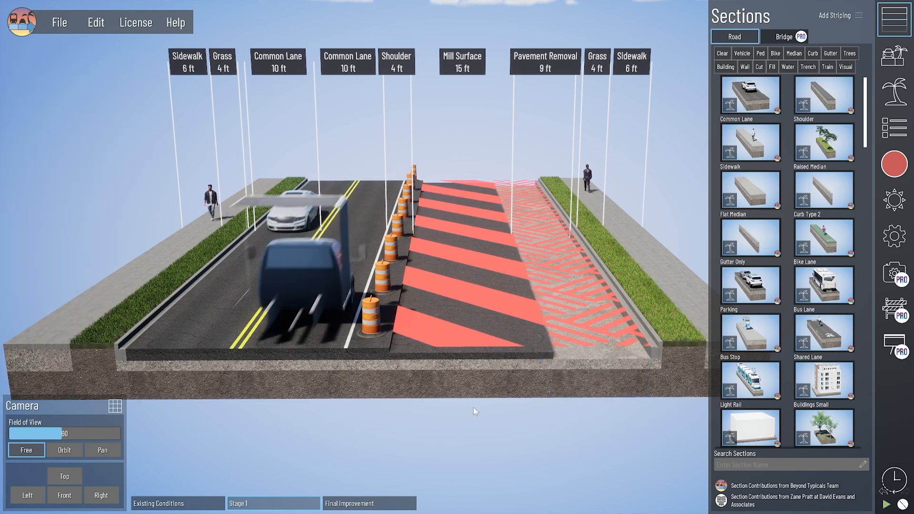
# Step: Change the highlight color of the Mill Surface section to yellow (EDE900)
pyautogui.click(510, 373)
pyautogui.click(86, 124)
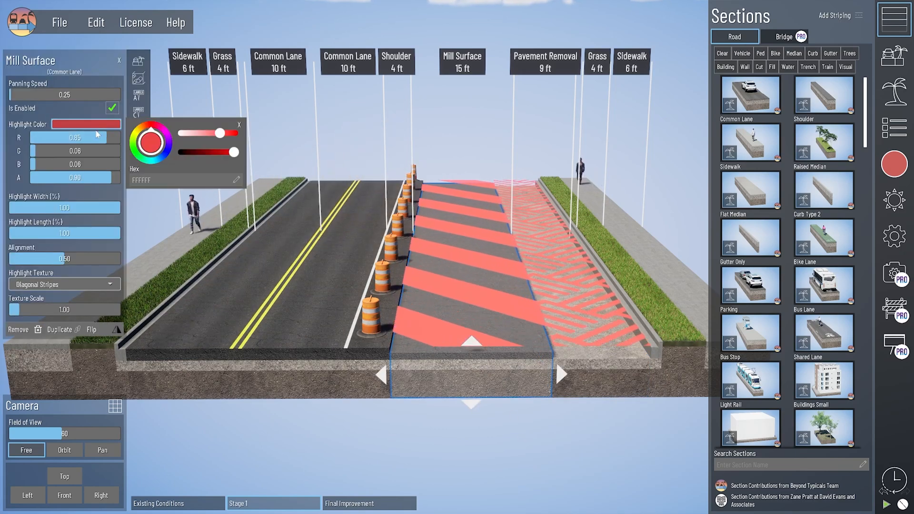
pyautogui.click(168, 152)
pyautogui.moveTo(167, 155); pyautogui.dragTo(134, 134)
pyautogui.click(460, 142)
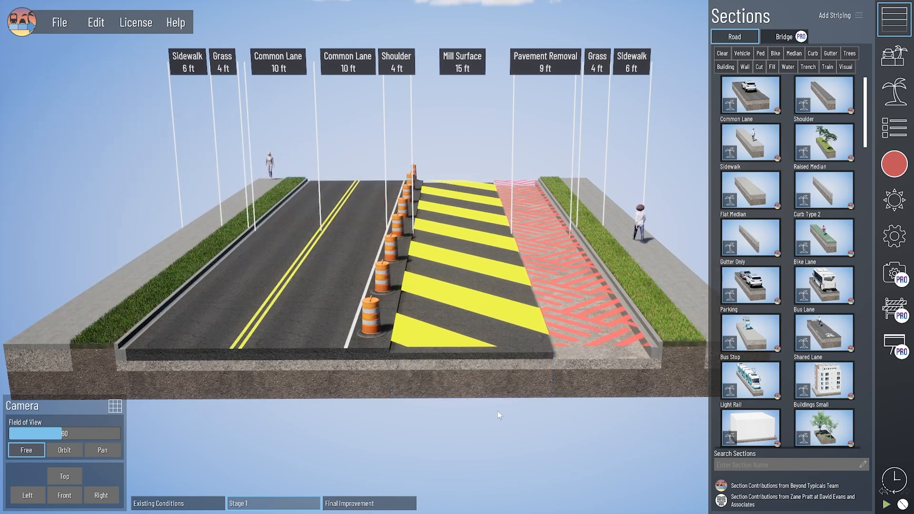
# Step: Duplicate the Stage 1 phase as Stage 2, placed directly before Final Improvement
pyautogui.scroll(-3, 469, 413)
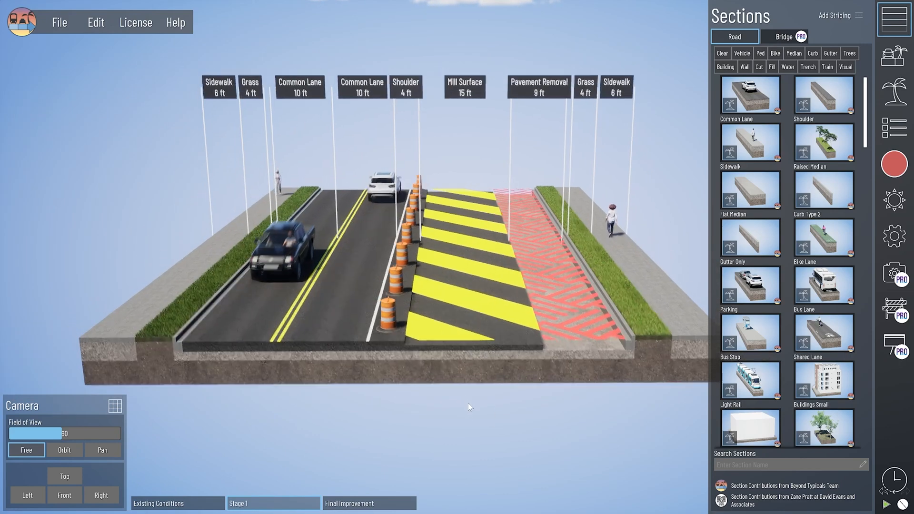
pyautogui.moveTo(467, 403); pyautogui.dragTo(427, 376, button='right')
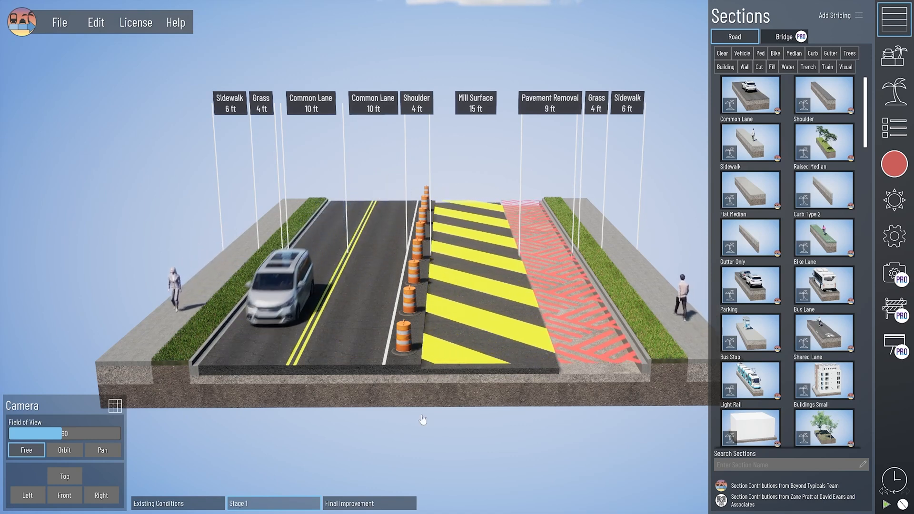
pyautogui.click(894, 310)
pyautogui.click(791, 57)
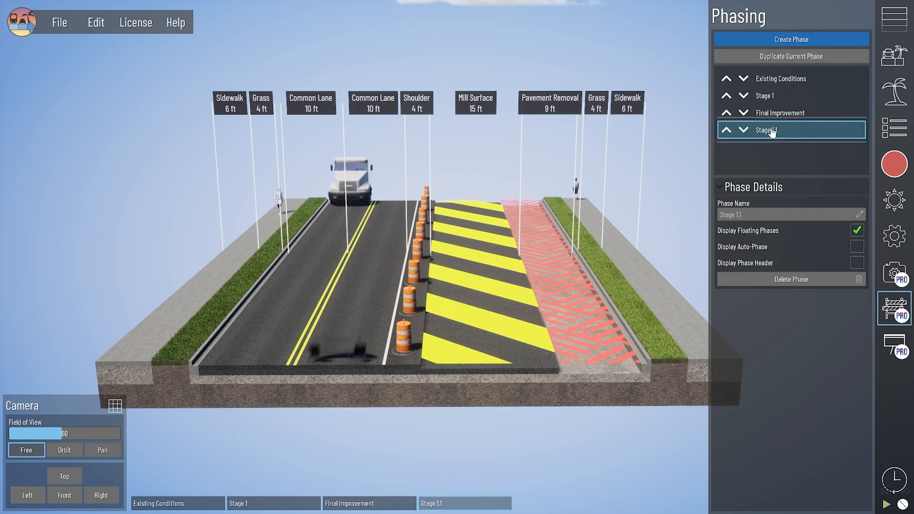
pyautogui.click(726, 130)
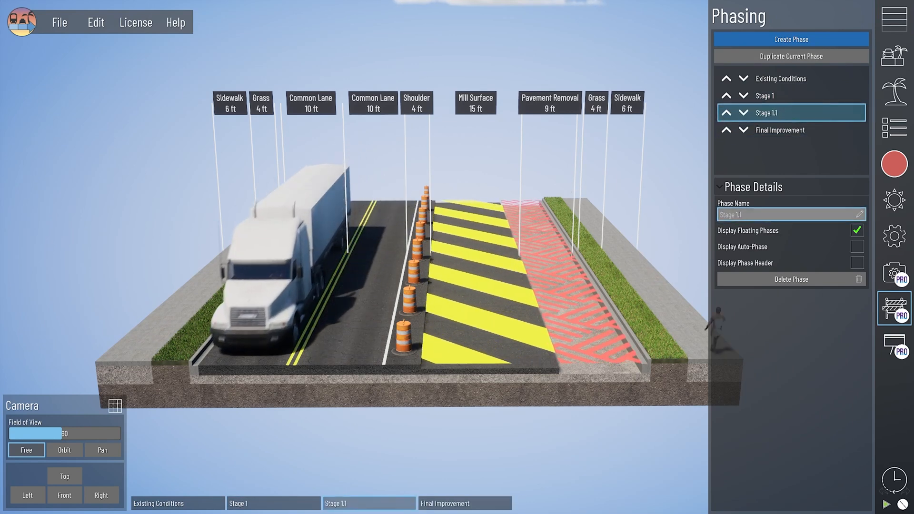
pyautogui.doubleClick(782, 213)
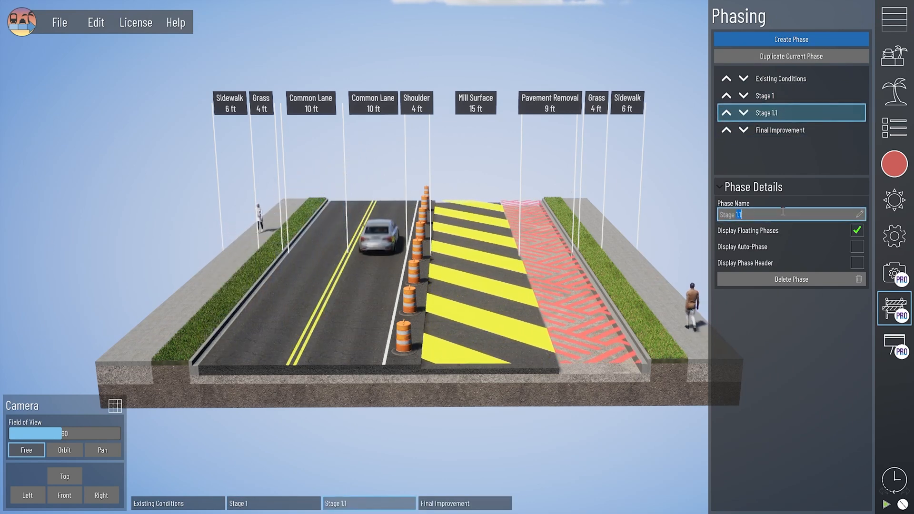
pyautogui.press('Return')
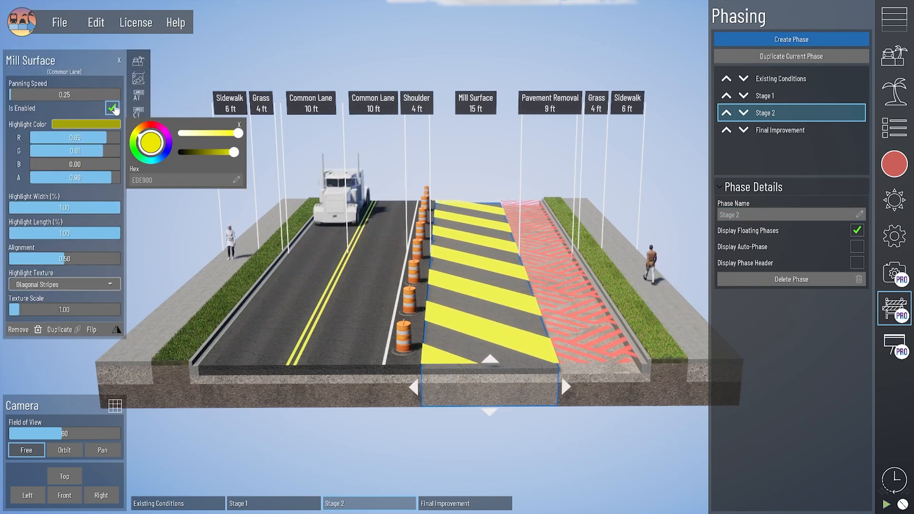
# Step: Disable the highlights on the Mill Surface and Pavement Removal sections in Stage 2
pyautogui.click(114, 109)
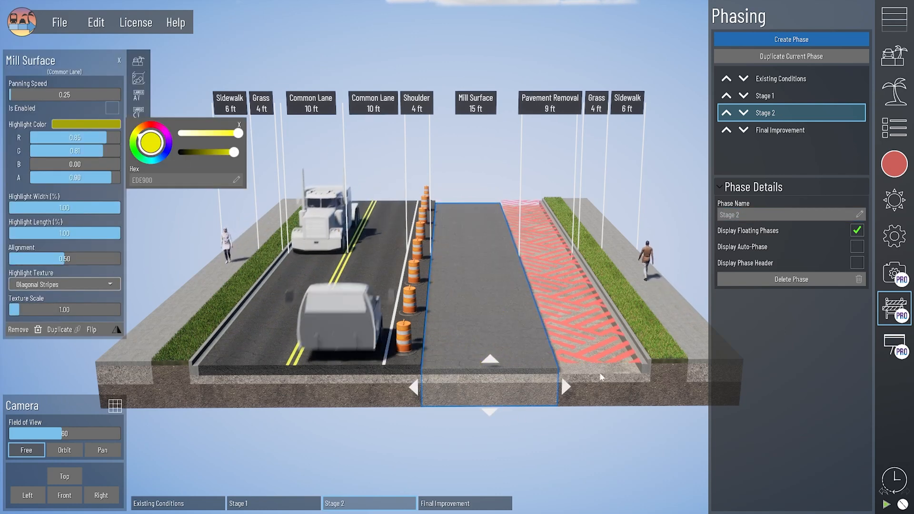
pyautogui.click(601, 376)
pyautogui.click(114, 108)
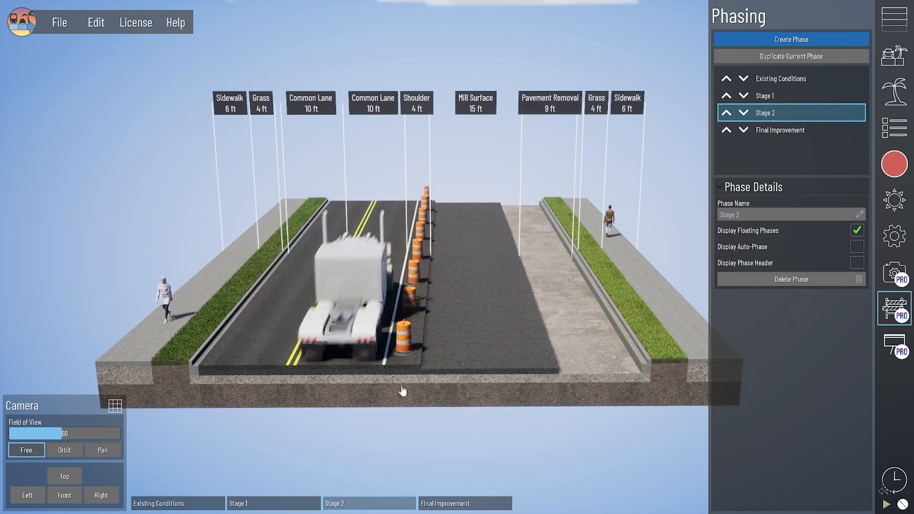
# Step: Replace the Pavement Removal section in Stage 2 with a 5 ft bike lane
pyautogui.click(894, 22)
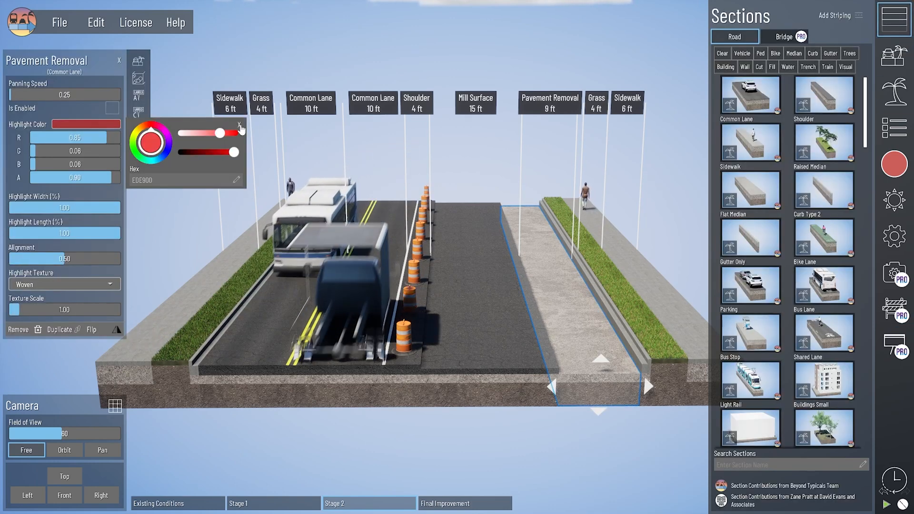
pyautogui.click(240, 125)
pyautogui.click(138, 61)
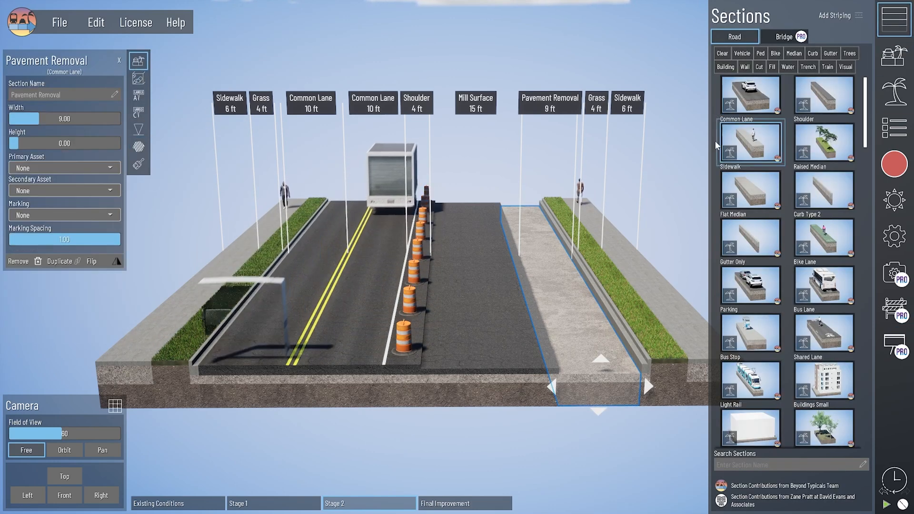
pyautogui.click(817, 257)
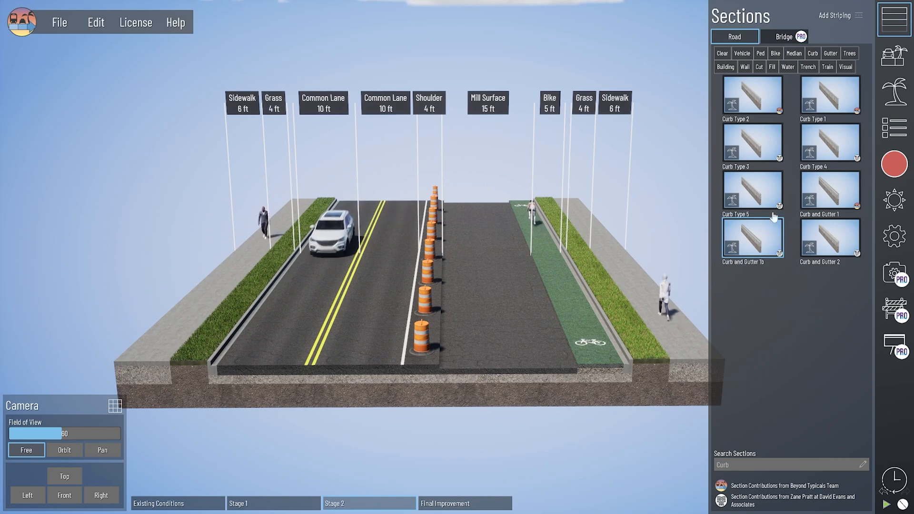
# Step: Insert a 2 ft wide Curb Type 5 section and a Gutter Only section between the Mill Surface and the bike lane
pyautogui.moveTo(750, 212); pyautogui.dragTo(541, 371)
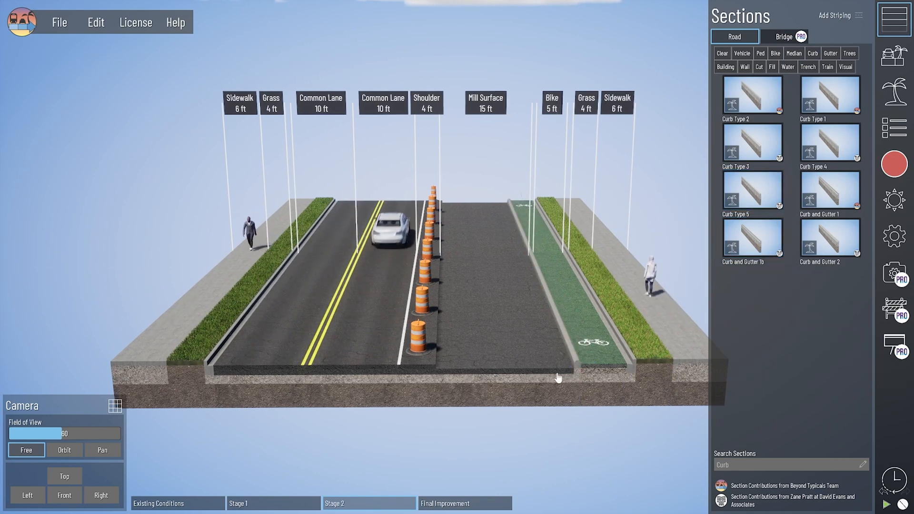
pyautogui.click(581, 374)
pyautogui.click(77, 121)
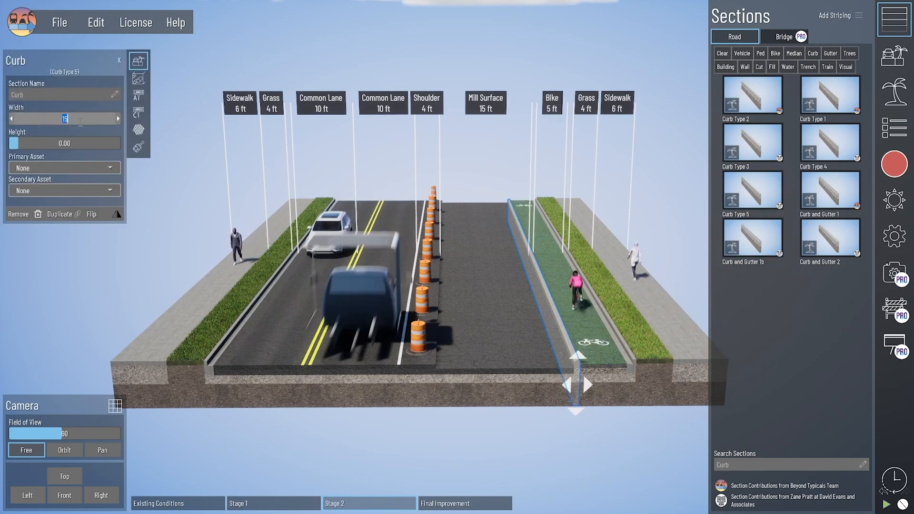
pyautogui.write('2')
pyautogui.press('Return')
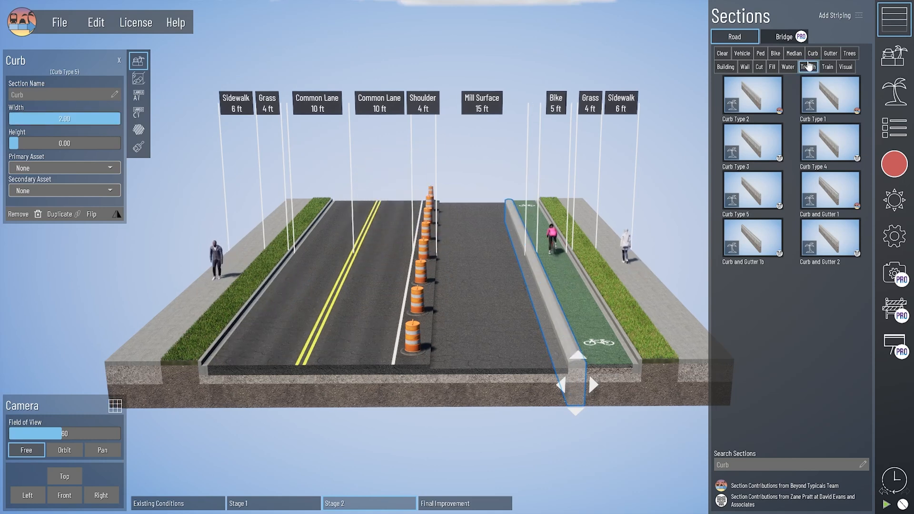
pyautogui.moveTo(752, 98); pyautogui.dragTo(529, 370)
# Step: Retexture the bike lane with 06 Brushed Concrete and tint it with the copied green color
pyautogui.click(609, 371)
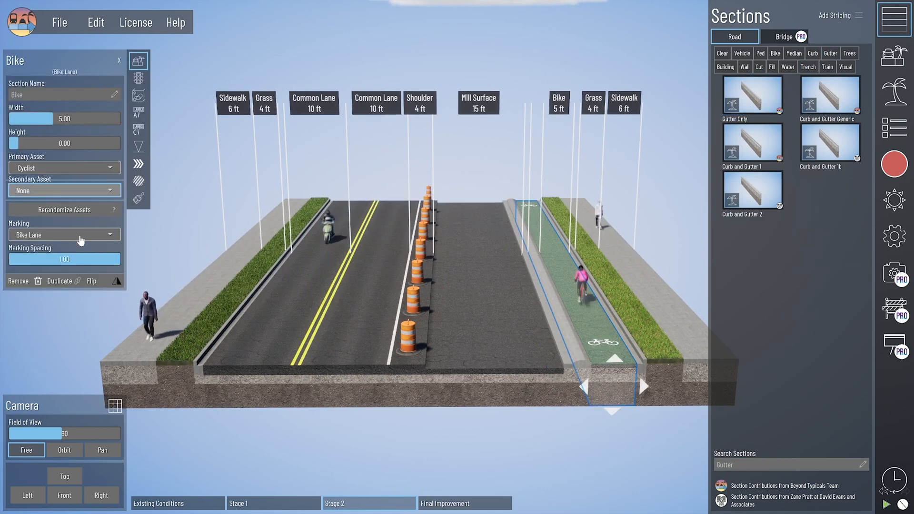
pyautogui.click(142, 205)
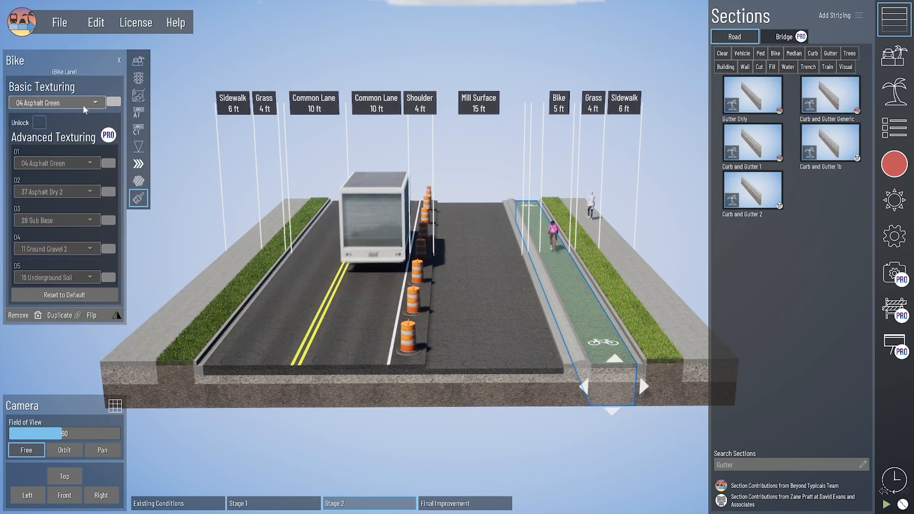
pyautogui.click(71, 107)
pyautogui.click(71, 167)
pyautogui.click(109, 163)
pyautogui.click(114, 102)
pyautogui.click(150, 157)
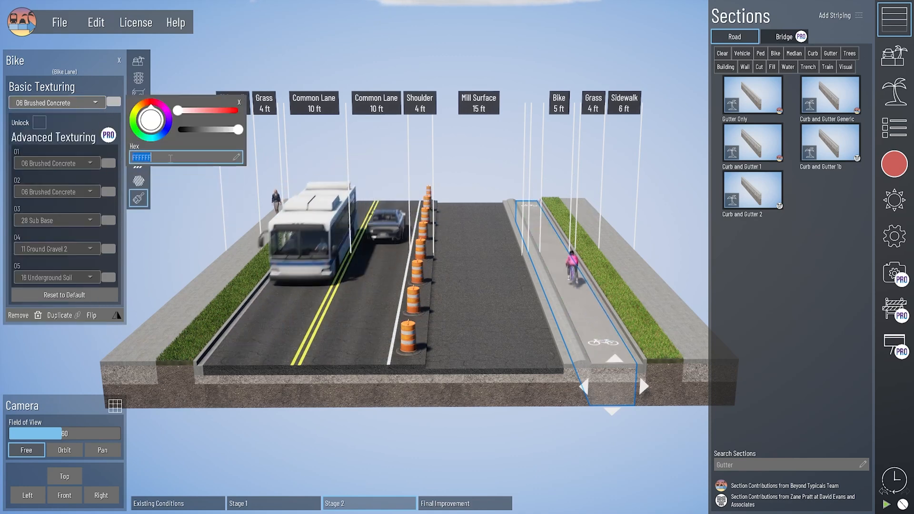
pyautogui.hotkey('ctrl', 'v')
pyautogui.press('Return')
# Step: Set the bike lane's width to 6 ft and deepen the green of its surface texture
pyautogui.click(590, 408)
pyautogui.click(594, 381)
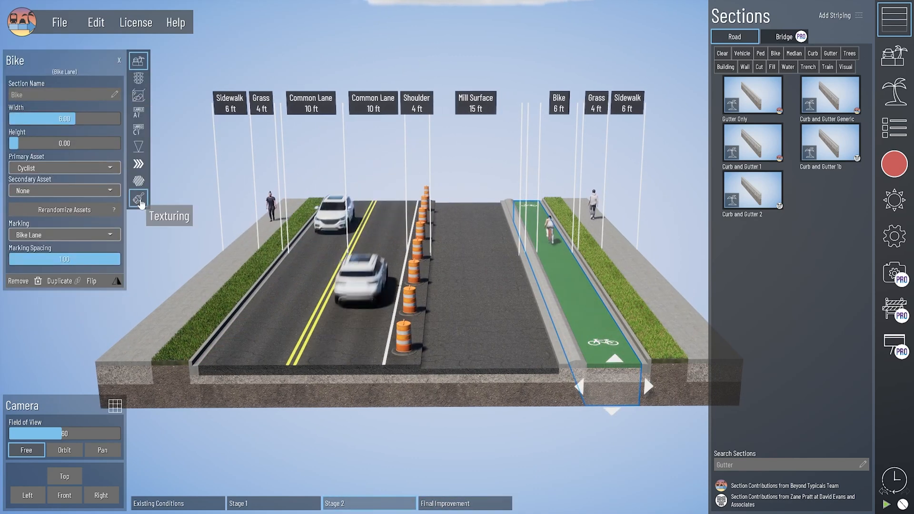
pyautogui.click(138, 198)
pyautogui.click(109, 191)
pyautogui.click(109, 193)
pyautogui.click(483, 179)
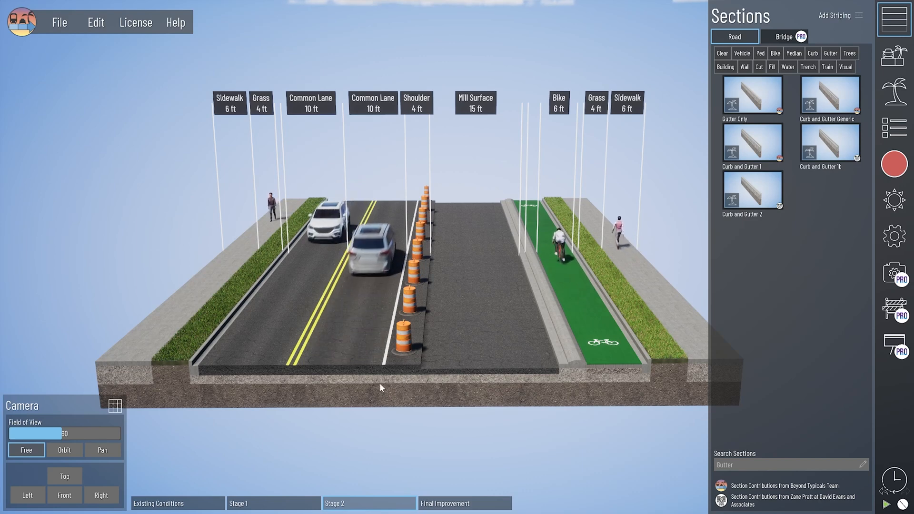
# Step: Delete the 4 ft Shoulder section with its traffic barrels from Stage 2
pyautogui.click(408, 378)
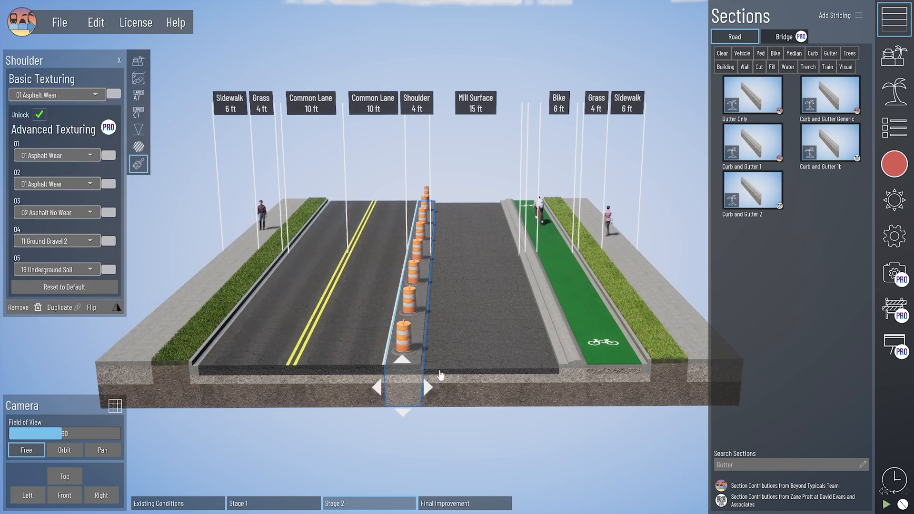
pyautogui.press('Delete')
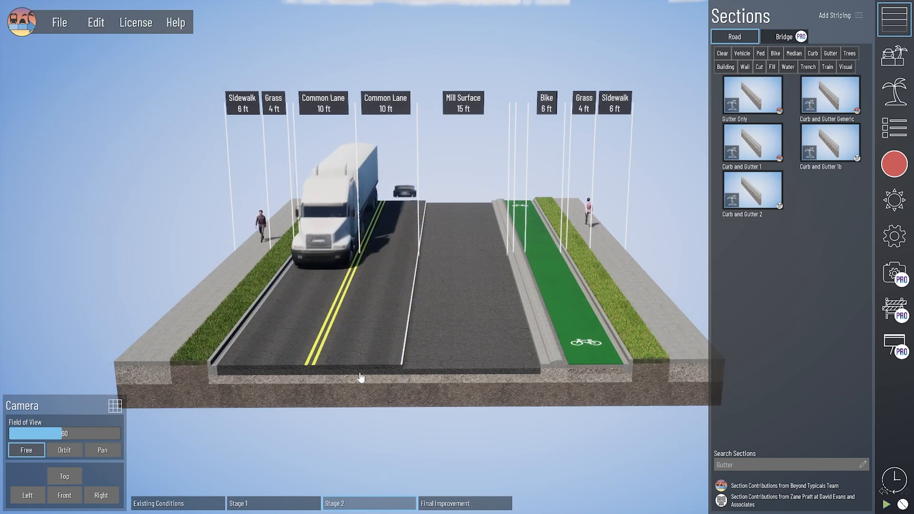
# Step: Set the first advanced texture layer of both Common Lanes to 41 Transparent
pyautogui.click(367, 383)
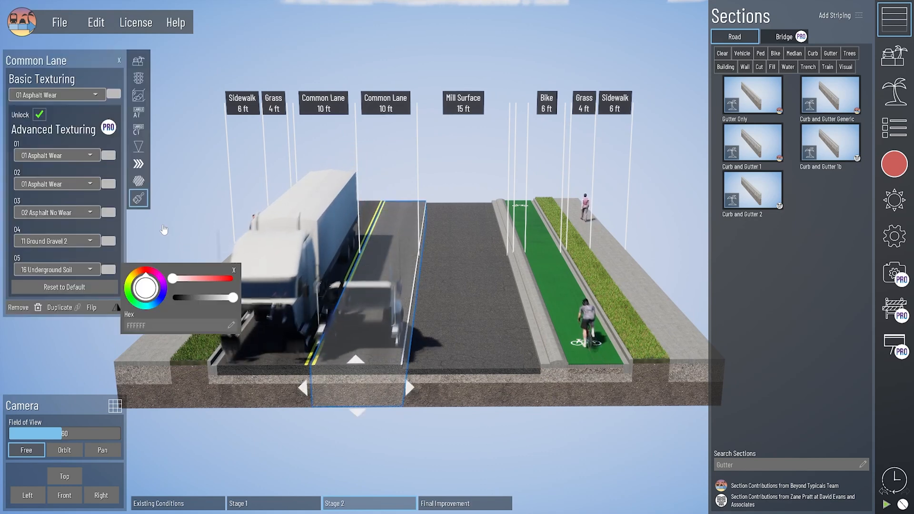
pyautogui.click(81, 157)
pyautogui.scroll(-7, 60, 304)
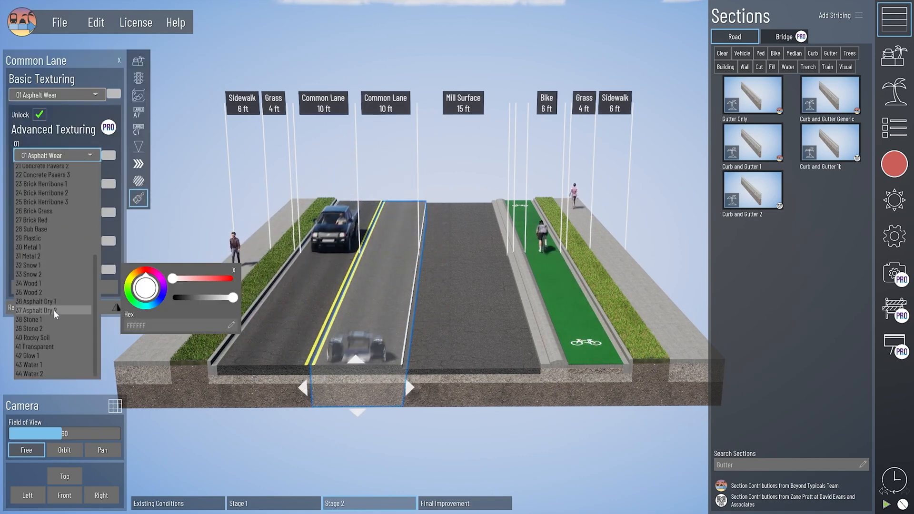
pyautogui.click(59, 347)
pyautogui.click(229, 383)
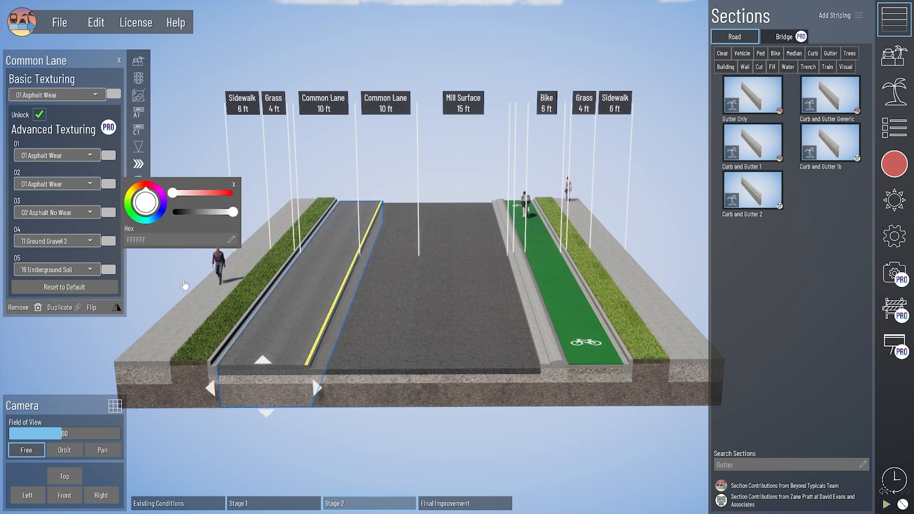
pyautogui.click(74, 158)
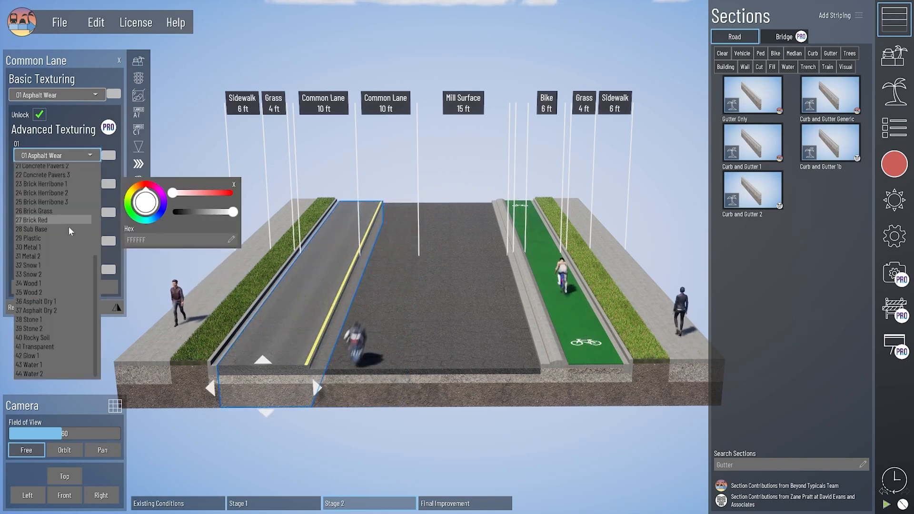
pyautogui.scroll(-7, 66, 305)
pyautogui.click(67, 347)
pyautogui.click(325, 427)
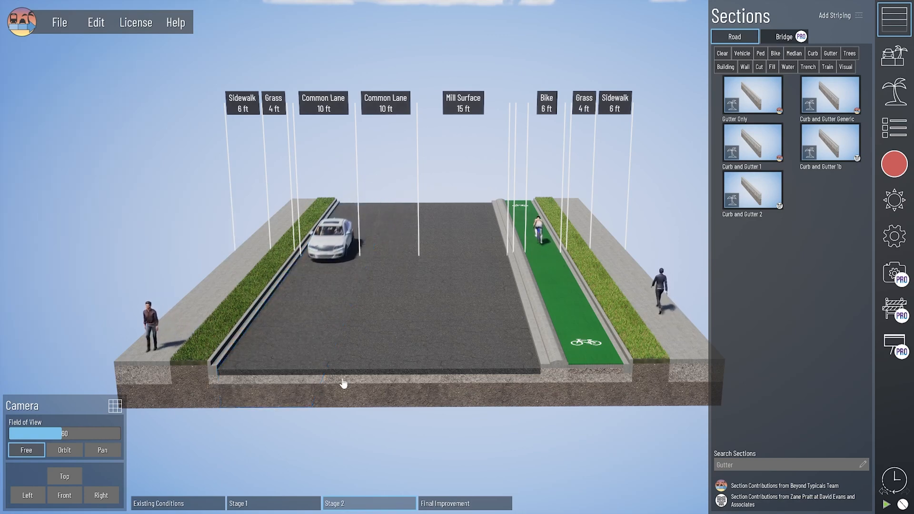
pyautogui.click(343, 382)
pyautogui.click(321, 374)
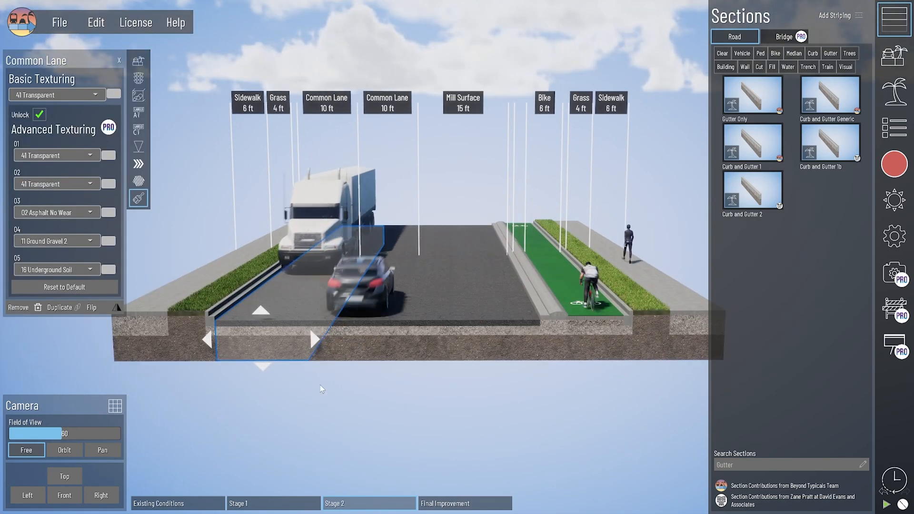
pyautogui.click(321, 389)
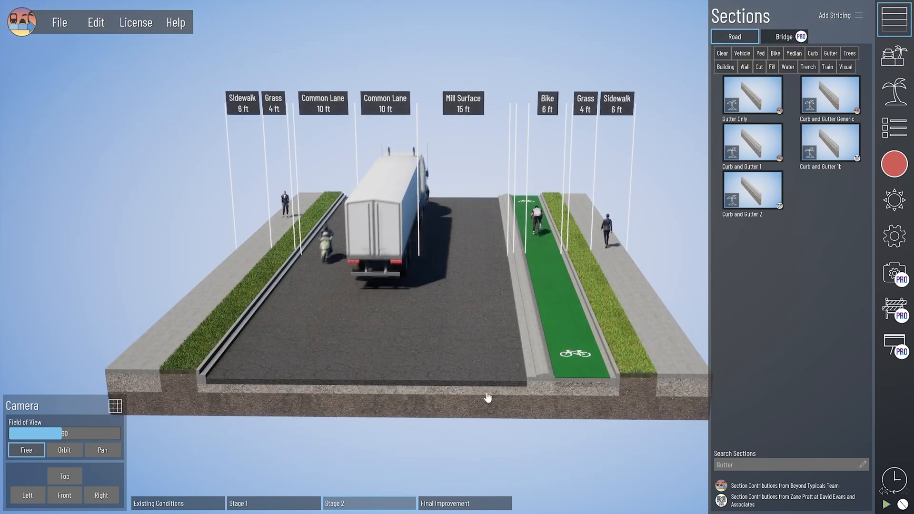
pyautogui.click(244, 404)
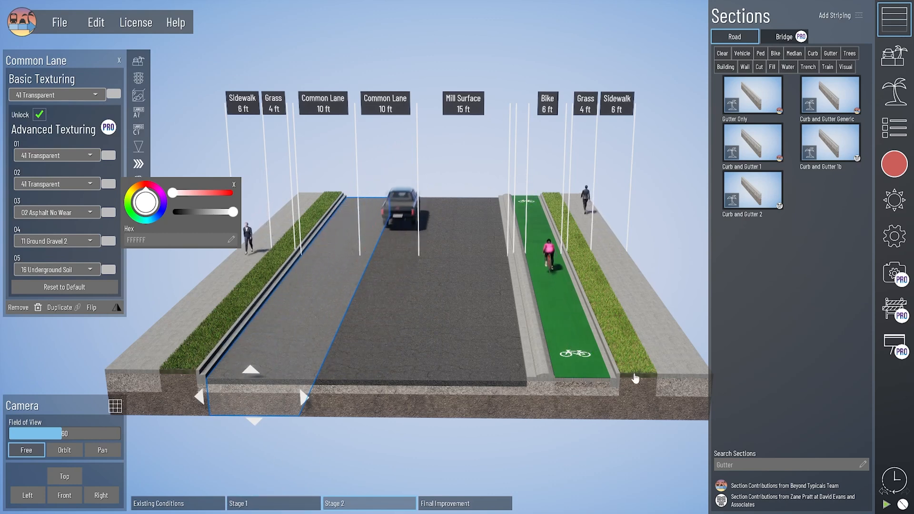
pyautogui.click(244, 415)
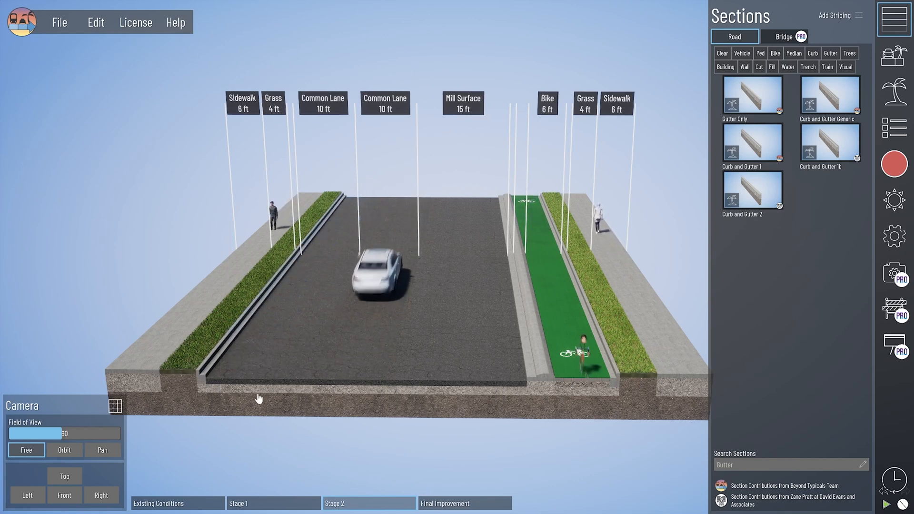
# Step: Set the first advanced texture layer of both Common Lanes and the Mill Surface to 02 Asphalt No Wear
pyautogui.click(233, 406)
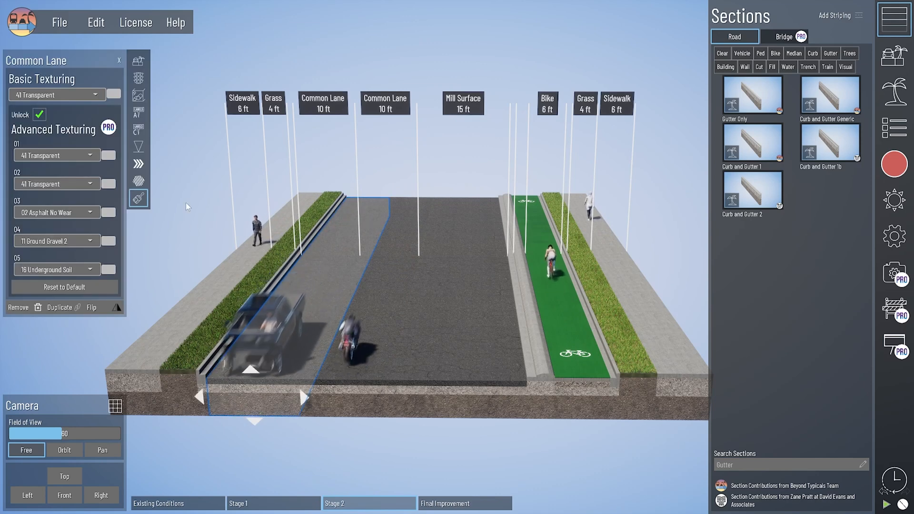
pyautogui.click(74, 157)
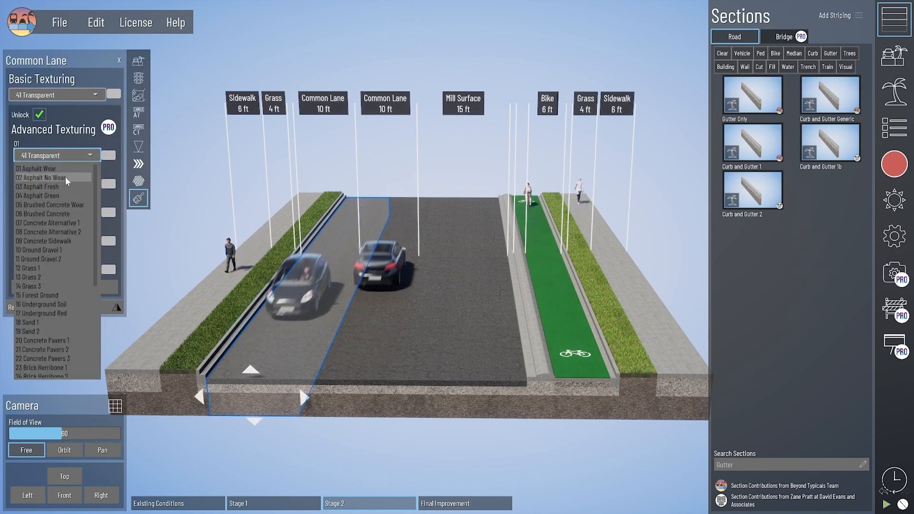
pyautogui.click(66, 176)
pyautogui.click(343, 405)
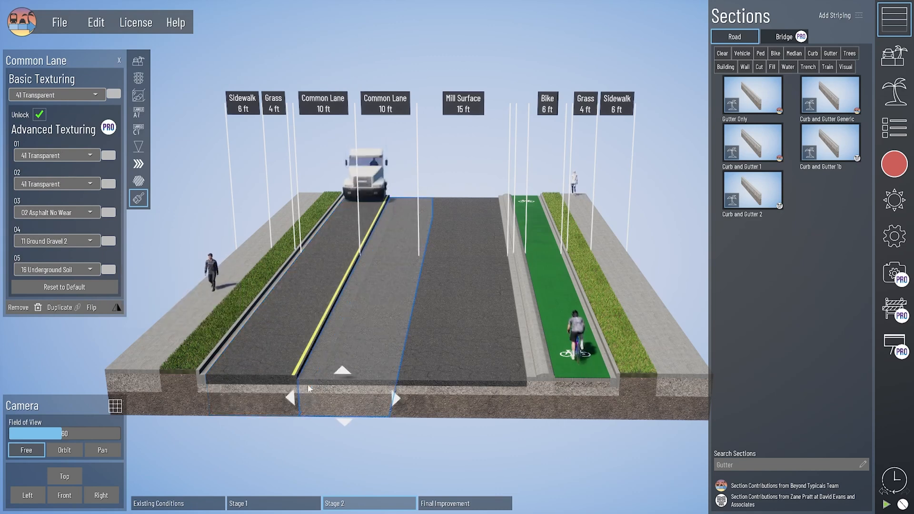
pyautogui.click(62, 156)
pyautogui.click(59, 179)
pyautogui.click(437, 400)
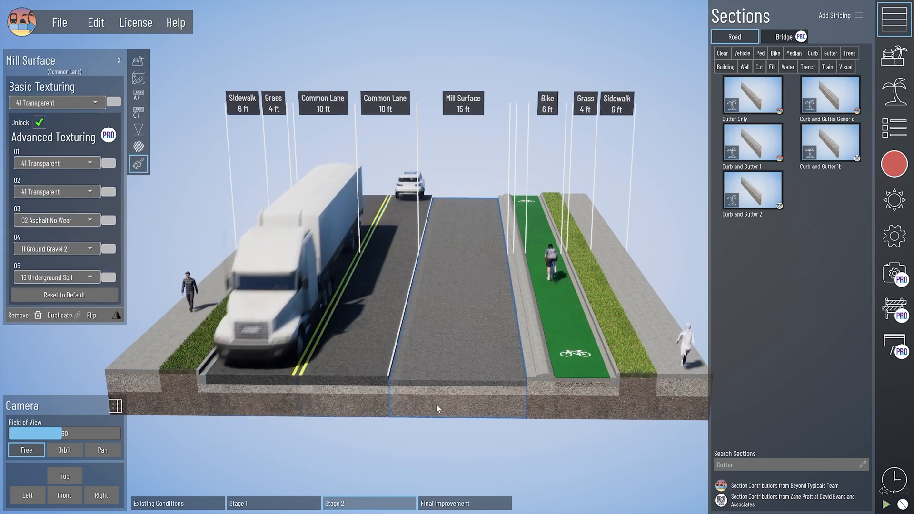
pyautogui.click(57, 156)
pyautogui.click(58, 186)
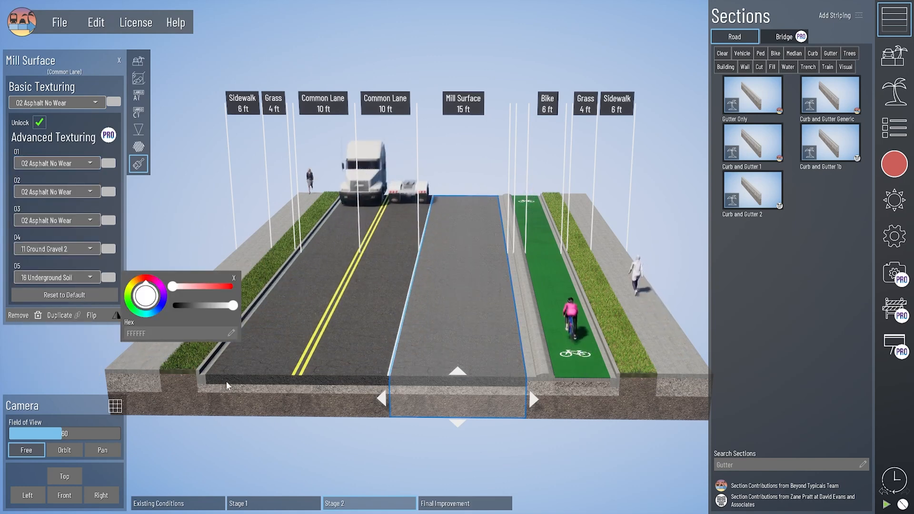
# Step: Set the third advanced texture layer of the Mill Surface and both Common Lanes to 28 Sub Base
pyautogui.click(76, 223)
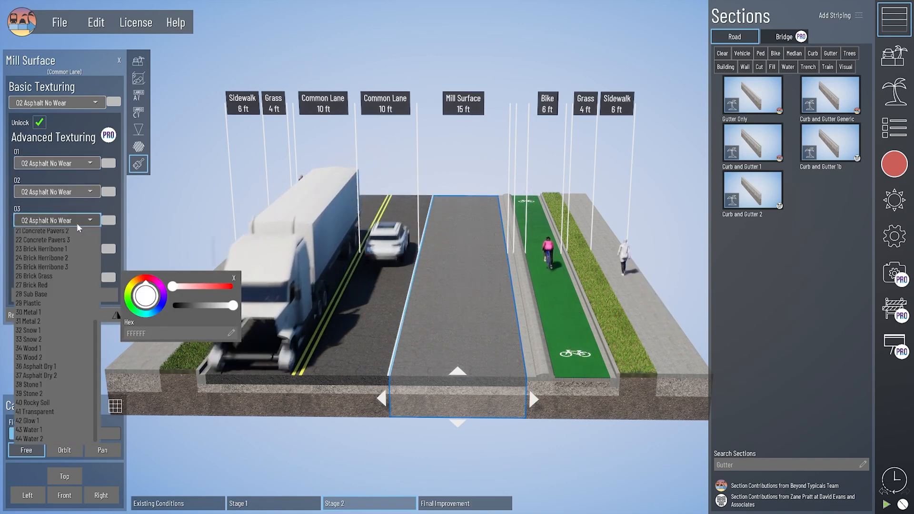
pyautogui.scroll(-5, 65, 257)
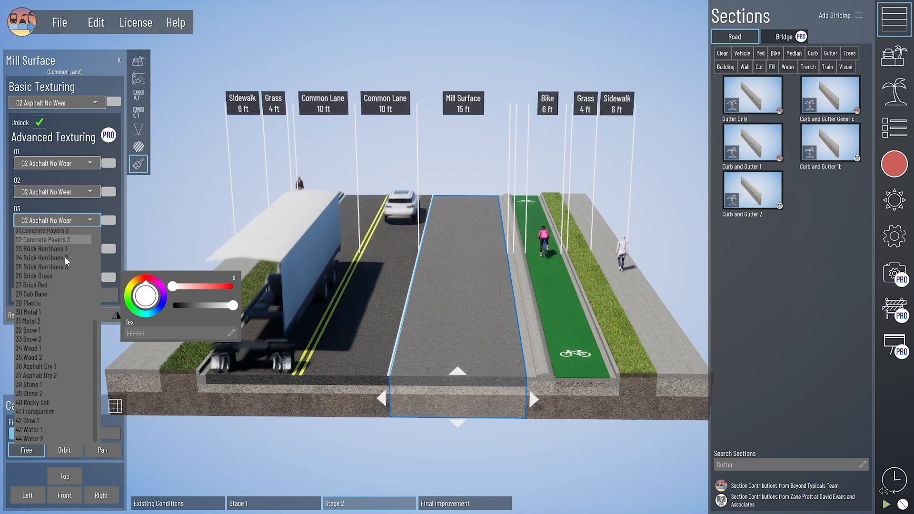
pyautogui.click(68, 295)
pyautogui.click(338, 390)
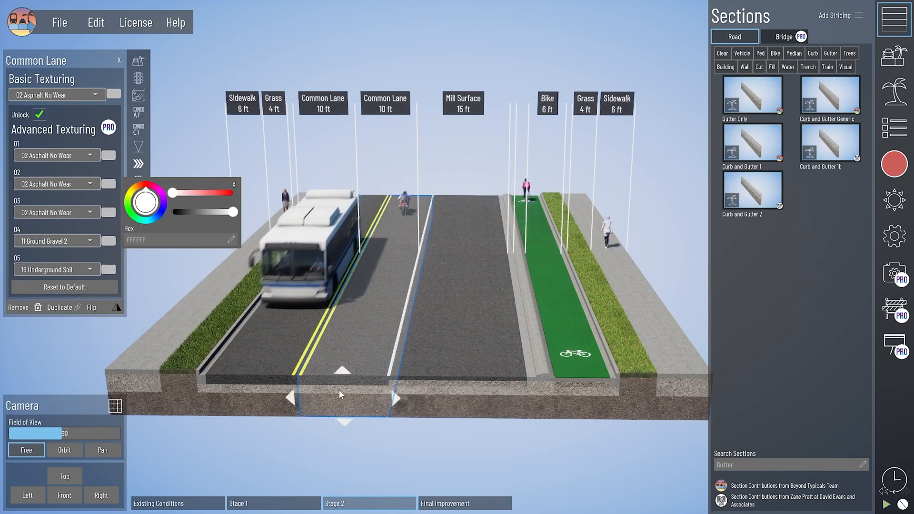
pyautogui.click(43, 216)
pyautogui.scroll(-5, 60, 328)
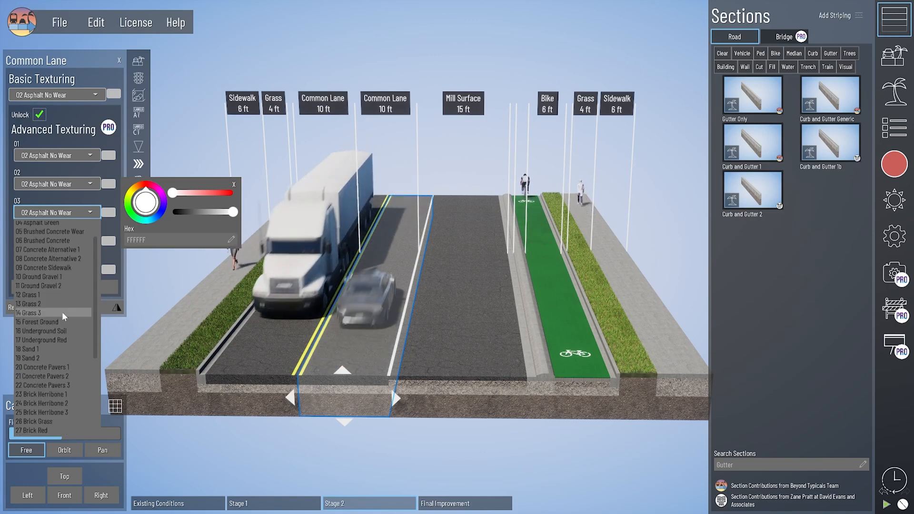
pyautogui.click(63, 288)
pyautogui.click(214, 397)
pyautogui.click(66, 215)
pyautogui.scroll(-5, 65, 221)
pyautogui.click(59, 285)
pyautogui.click(319, 420)
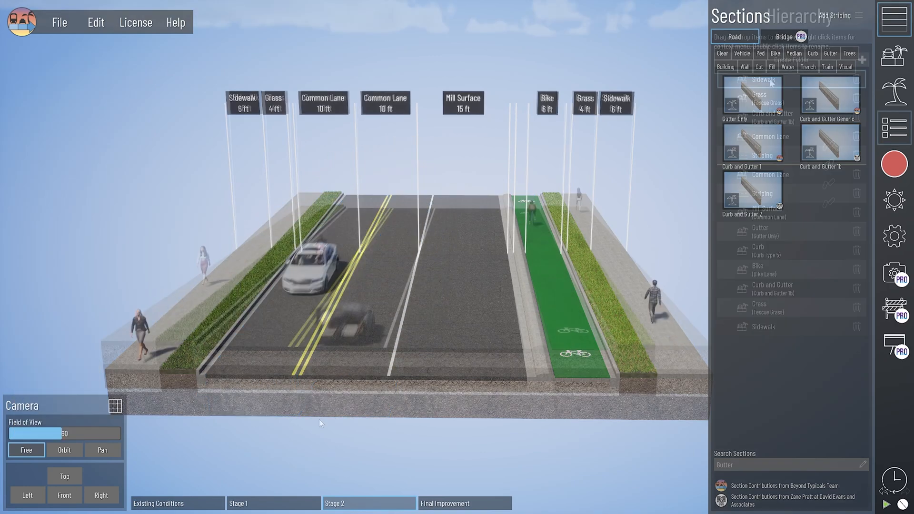
# Step: Raise the height of the sidewalks, grass strips, curbs, gutters and bike lane together, excluding the Common Lanes, striping and Mill Surface
pyautogui.click(771, 80)
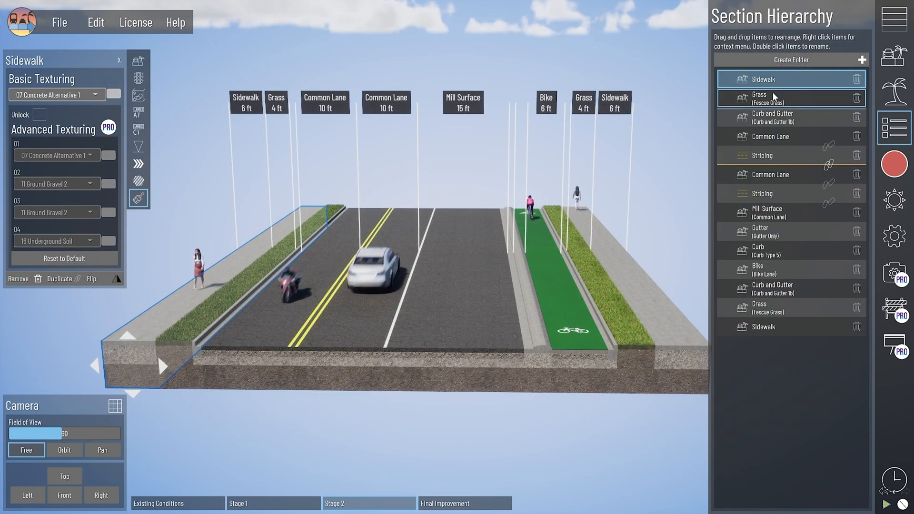
pyautogui.keyDown('ctrl'); pyautogui.click(773, 96); pyautogui.keyUp('ctrl')
pyautogui.keyDown('ctrl'); pyautogui.click(779, 120); pyautogui.keyUp('ctrl')
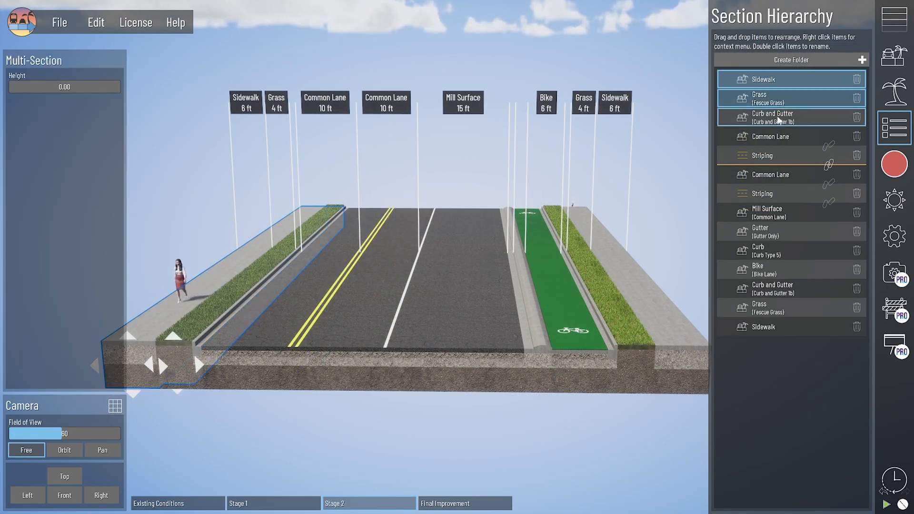
pyautogui.keyDown('ctrl'); pyautogui.click(769, 213); pyautogui.keyUp('ctrl')
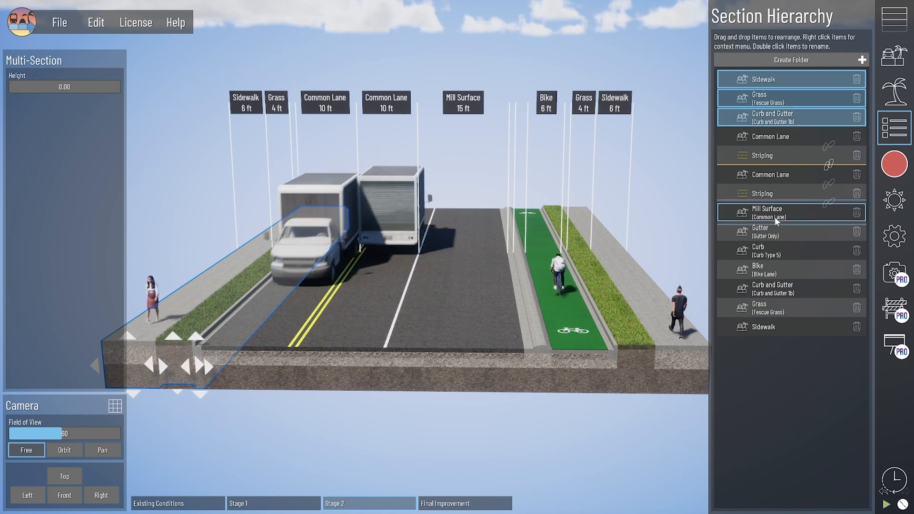
pyautogui.keyDown('ctrl'); pyautogui.click(769, 235); pyautogui.keyUp('ctrl')
pyautogui.keyDown('ctrl'); pyautogui.click(770, 250); pyautogui.keyUp('ctrl')
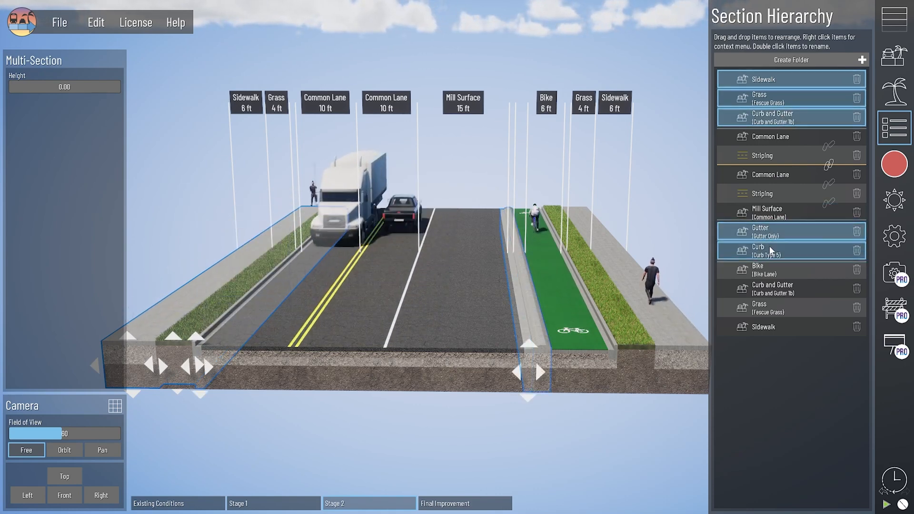
pyautogui.keyDown('ctrl'); pyautogui.click(770, 270); pyautogui.keyUp('ctrl')
pyautogui.keyDown('ctrl'); pyautogui.click(769, 289); pyautogui.keyUp('ctrl')
pyautogui.keyDown('ctrl'); pyautogui.click(767, 308); pyautogui.keyUp('ctrl')
pyautogui.keyDown('ctrl'); pyautogui.click(767, 326); pyautogui.keyUp('ctrl')
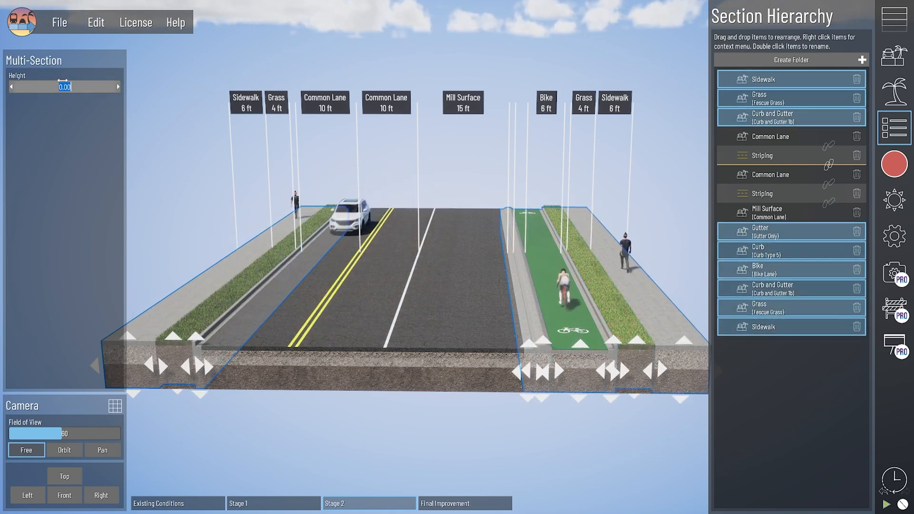
pyautogui.click(186, 395)
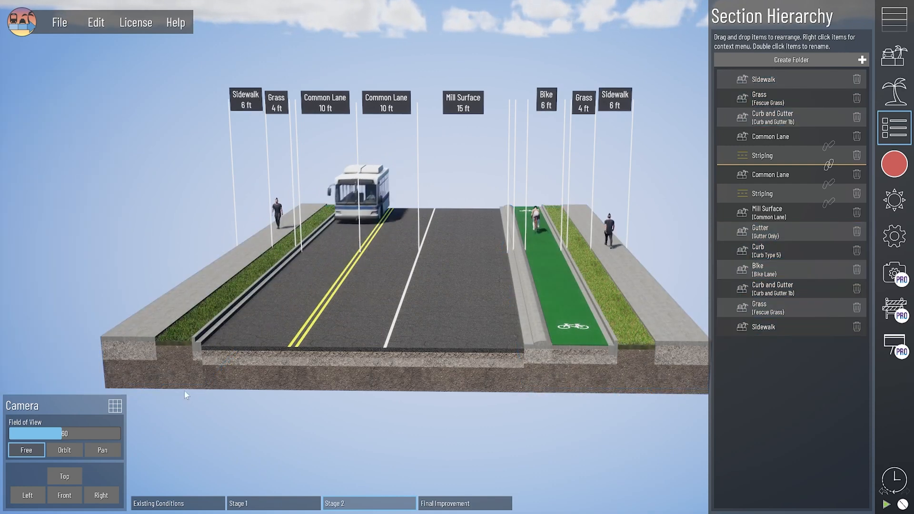
# Step: Set the height of both Fescue Grass strips in Stage 2 to 1 ft
pyautogui.click(137, 370)
pyautogui.click(176, 353)
pyautogui.click(134, 70)
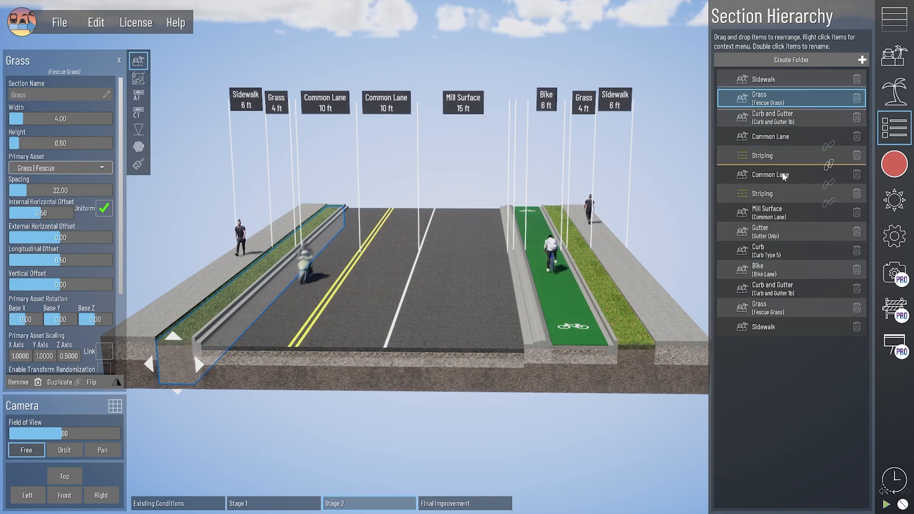
pyautogui.keyDown('ctrl'); pyautogui.click(771, 314); pyautogui.keyUp('ctrl')
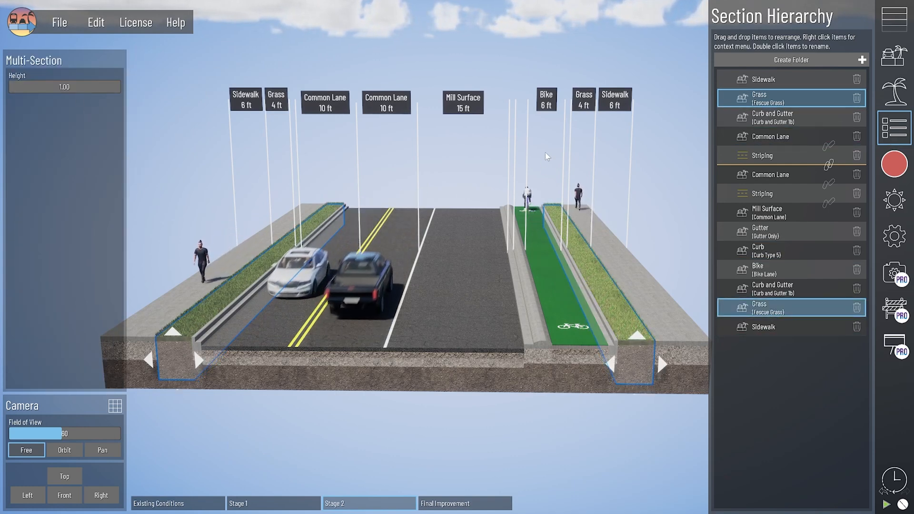
pyautogui.click(430, 145)
# Step: Set the height of the sidewalks, curbs and gutters, Common Lanes and second grass strip in Existing Conditions to 0.5 ft
pyautogui.click(268, 508)
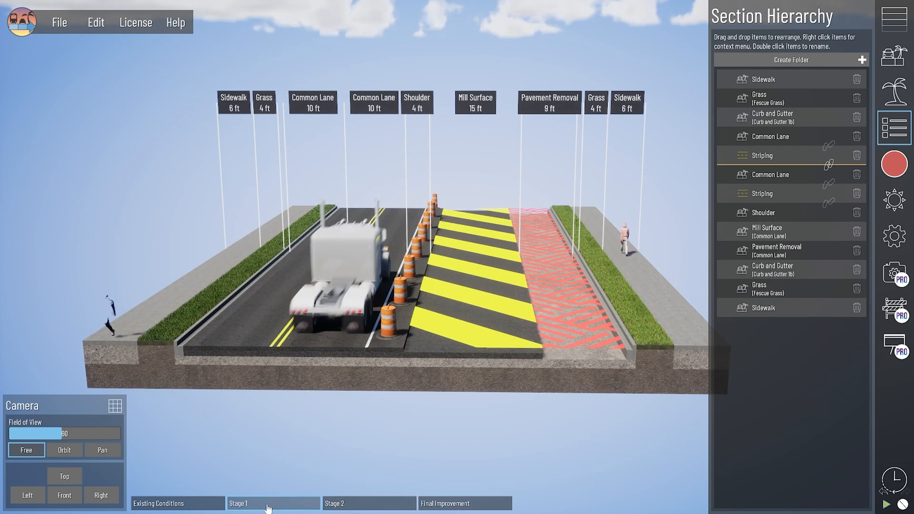
pyautogui.click(213, 505)
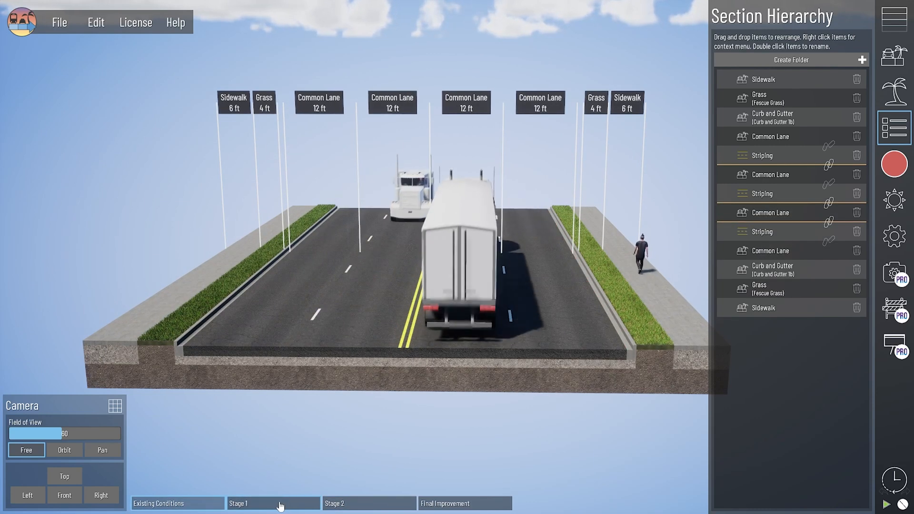
pyautogui.click(762, 82)
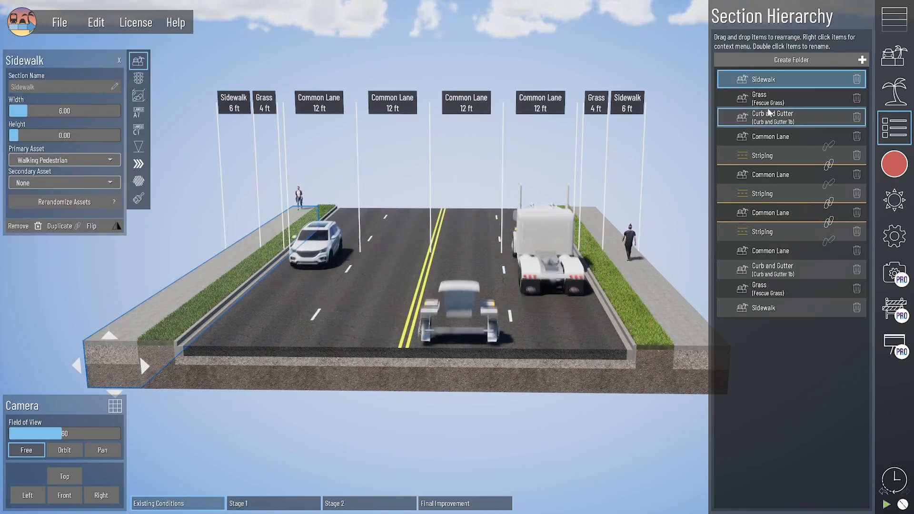
pyautogui.keyDown('ctrl'); pyautogui.click(768, 96); pyautogui.keyUp('ctrl')
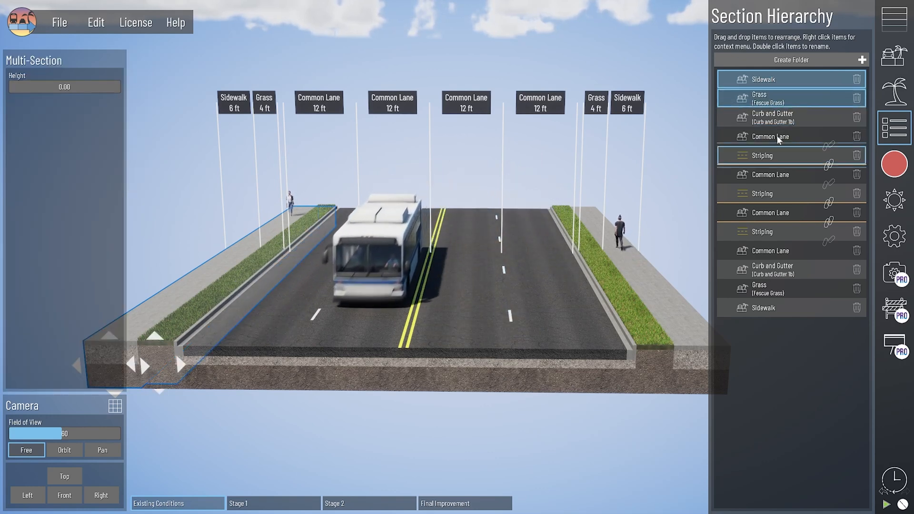
pyautogui.click(774, 118)
pyautogui.click(772, 82)
pyautogui.keyDown('ctrl'); pyautogui.click(772, 120); pyautogui.keyUp('ctrl')
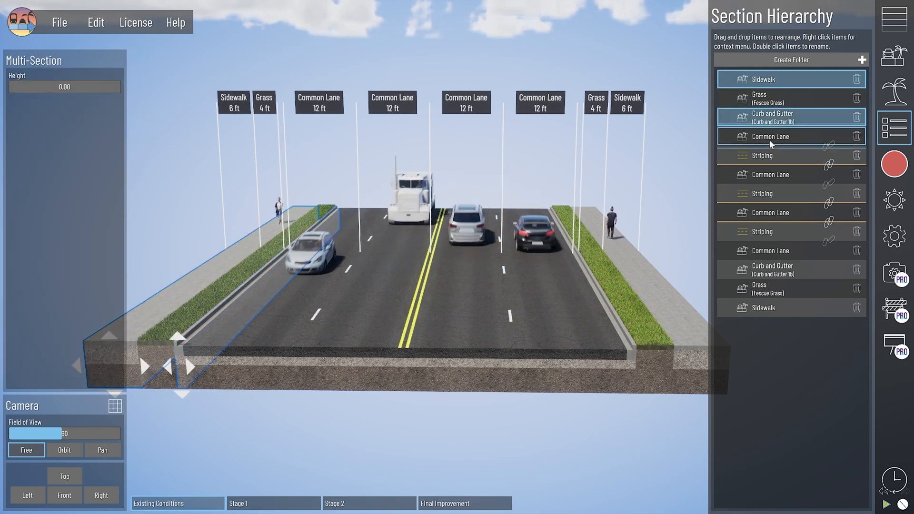
pyautogui.keyDown('ctrl'); pyautogui.click(770, 138); pyautogui.keyUp('ctrl')
pyautogui.keyDown('ctrl'); pyautogui.click(770, 175); pyautogui.keyUp('ctrl')
pyautogui.keyDown('ctrl'); pyautogui.click(770, 214); pyautogui.keyUp('ctrl')
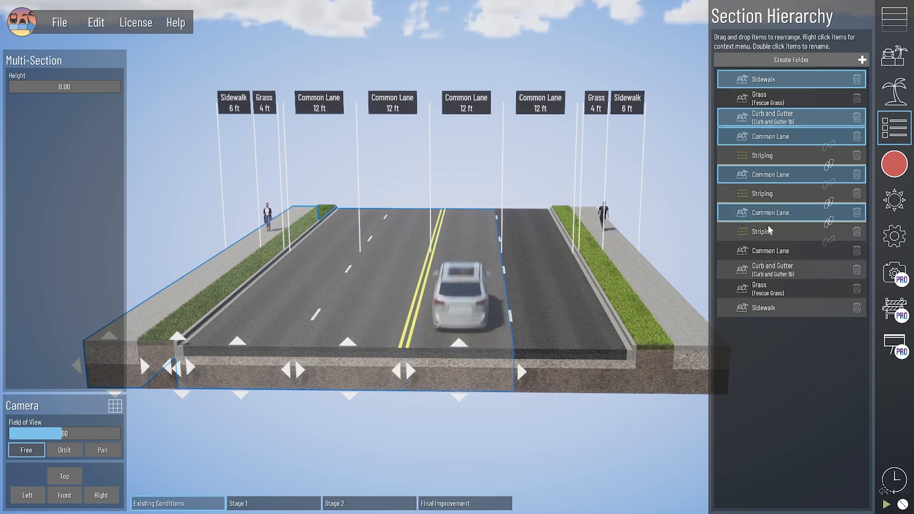
pyautogui.keyDown('ctrl'); pyautogui.click(766, 252); pyautogui.keyUp('ctrl')
pyautogui.keyDown('ctrl'); pyautogui.click(763, 269); pyautogui.keyUp('ctrl')
pyautogui.keyDown('ctrl'); pyautogui.click(760, 288); pyautogui.keyUp('ctrl')
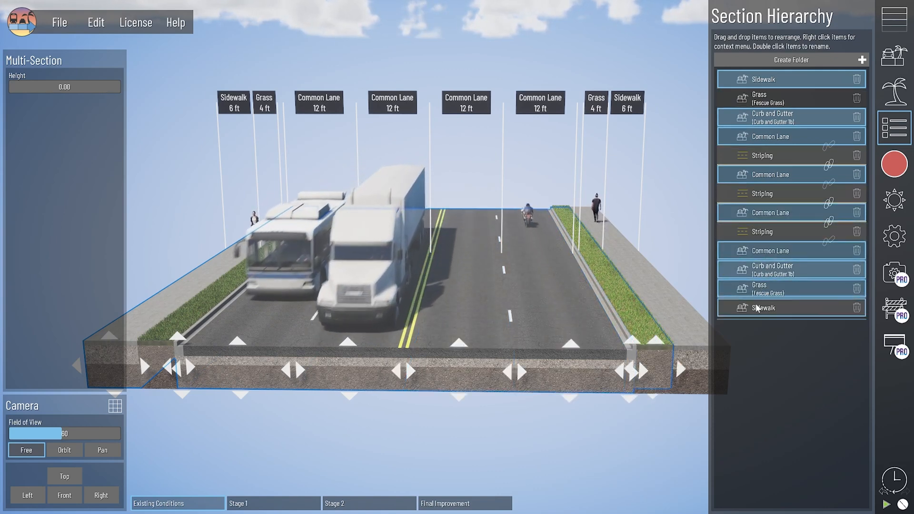
pyautogui.keyDown('ctrl'); pyautogui.click(755, 309); pyautogui.keyUp('ctrl')
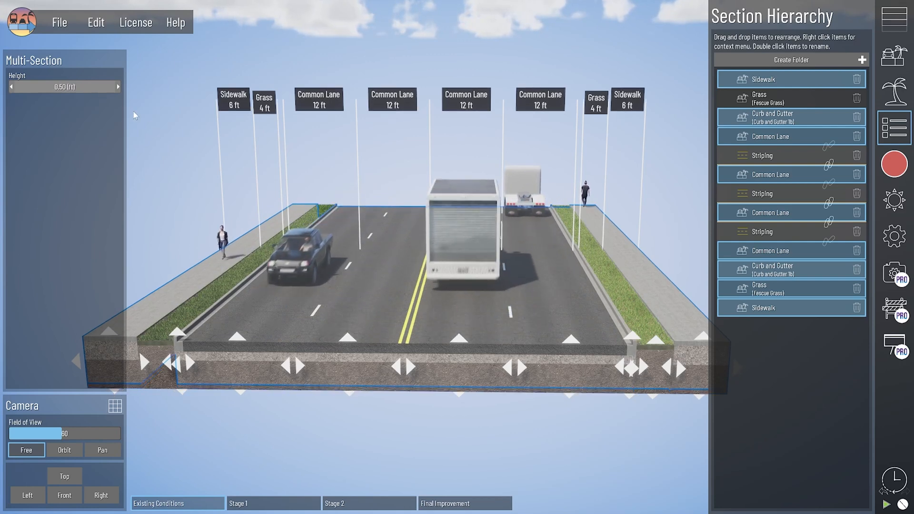
# Step: Set the height of both Fescue Grass strips in Existing Conditions to 1 ft
pyautogui.click(139, 350)
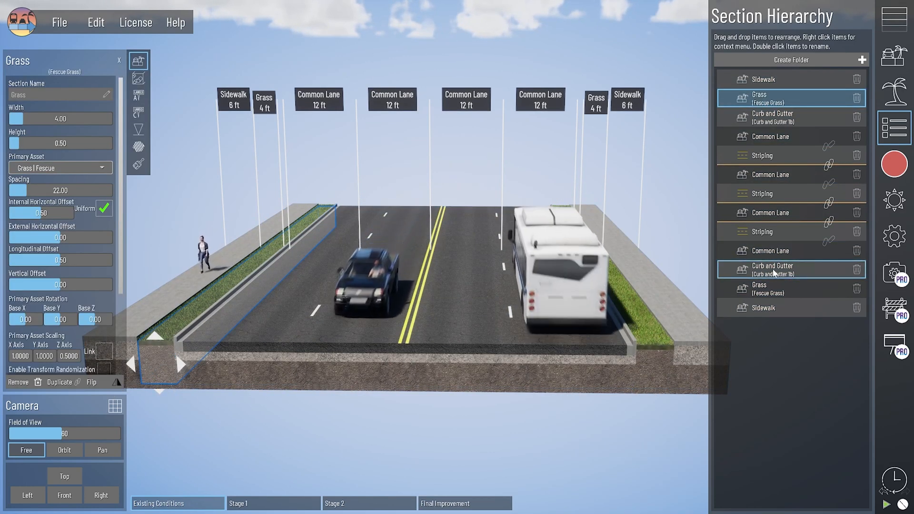
pyautogui.keyDown('ctrl'); pyautogui.click(761, 289); pyautogui.keyUp('ctrl')
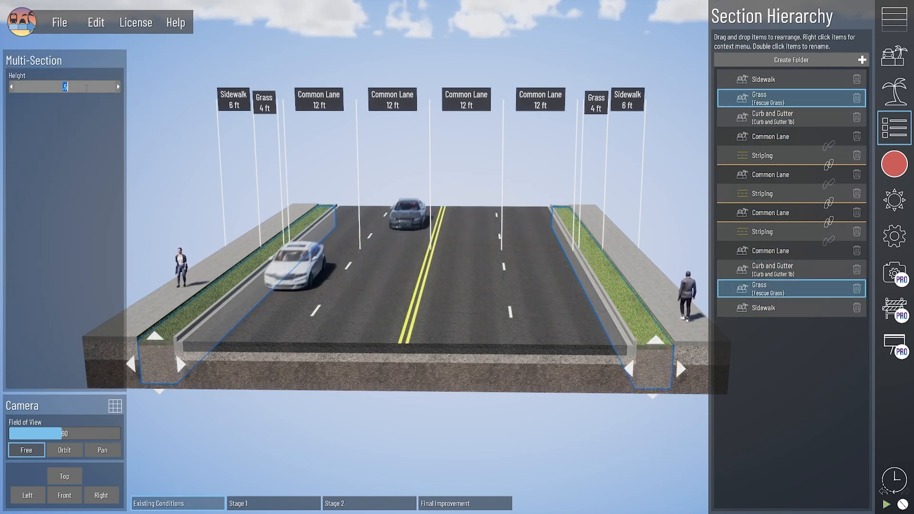
pyautogui.write('1')
pyautogui.press('Return')
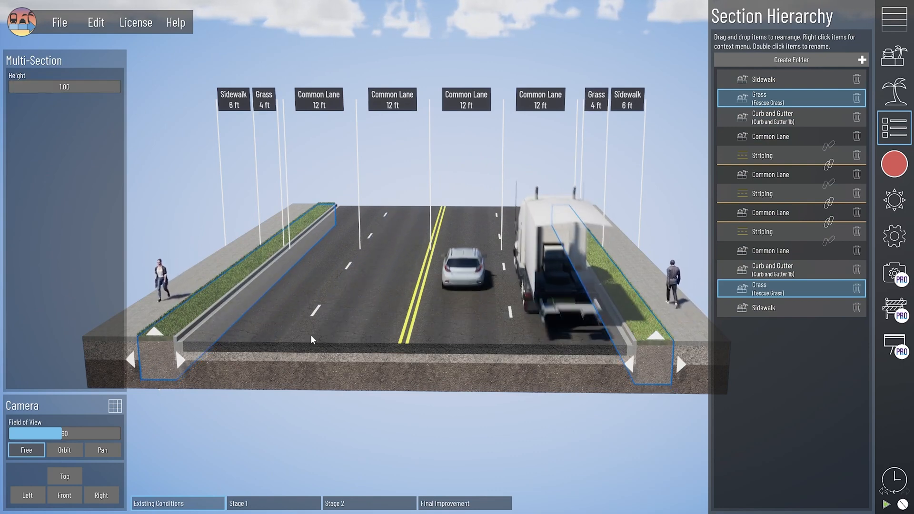
# Step: Raise the Stage 1 sidewalks, curbs and gutters, Common Lanes, Shoulder, Mill Surface and Pavement Removal together, and raise the grass strips as well
pyautogui.click(282, 503)
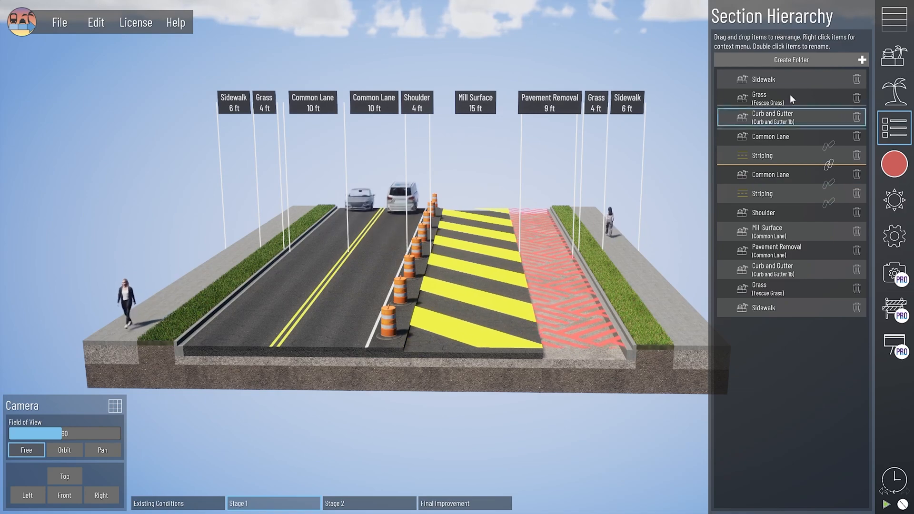
pyautogui.click(789, 80)
pyautogui.keyDown('ctrl'); pyautogui.click(788, 118); pyautogui.keyUp('ctrl')
pyautogui.keyDown('ctrl'); pyautogui.click(789, 138); pyautogui.keyUp('ctrl')
pyautogui.keyDown('ctrl'); pyautogui.click(788, 175); pyautogui.keyUp('ctrl')
pyautogui.keyDown('ctrl'); pyautogui.click(787, 213); pyautogui.keyUp('ctrl')
pyautogui.keyDown('ctrl'); pyautogui.click(787, 231); pyautogui.keyUp('ctrl')
pyautogui.keyDown('ctrl'); pyautogui.click(786, 251); pyautogui.keyUp('ctrl')
pyautogui.click(773, 98)
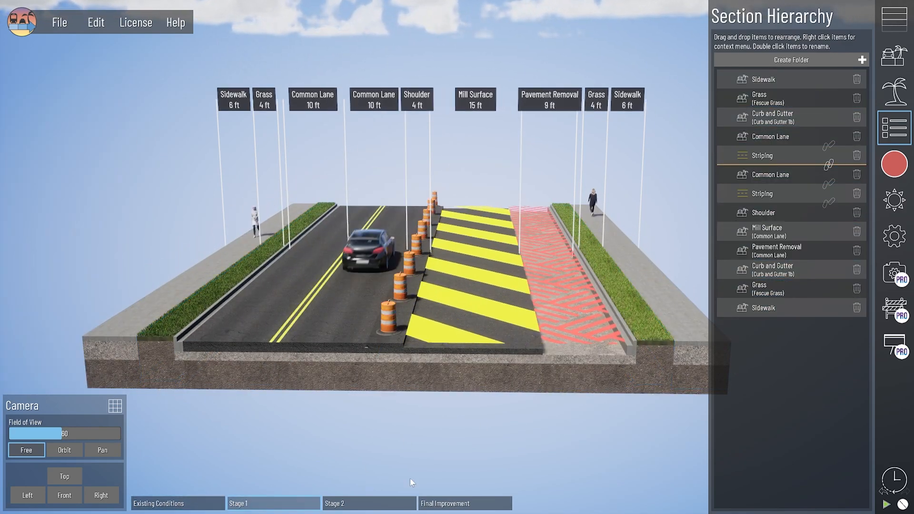
# Step: Raise the height of both Fescue Grass strips in Final Improvement and check the result against Stage 1
pyautogui.click(357, 502)
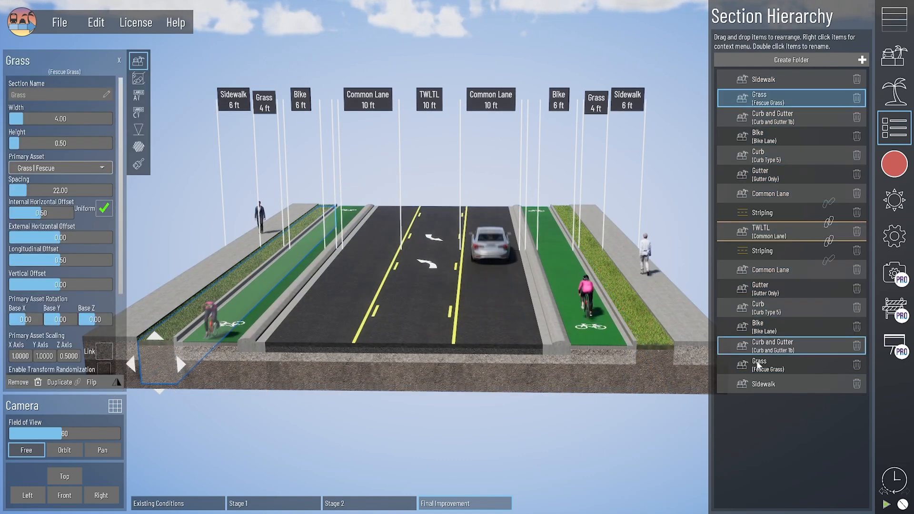
pyautogui.click(477, 160)
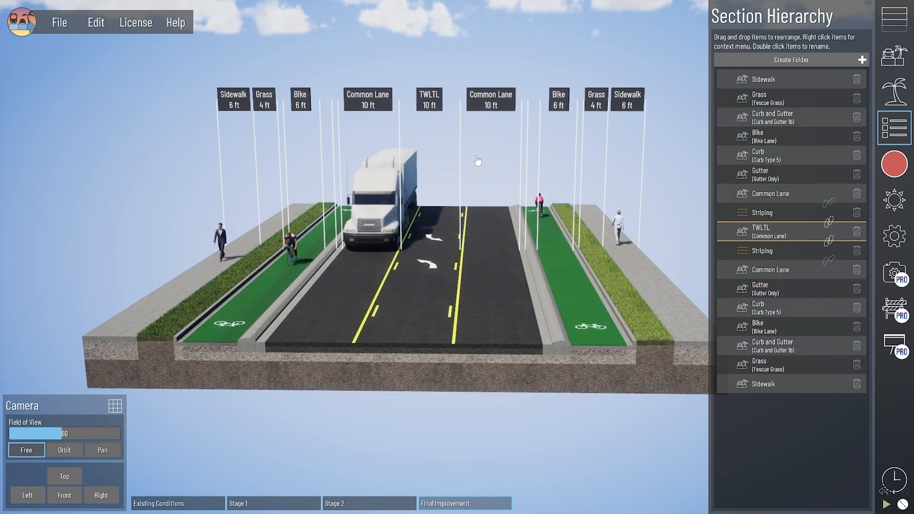
pyautogui.click(274, 503)
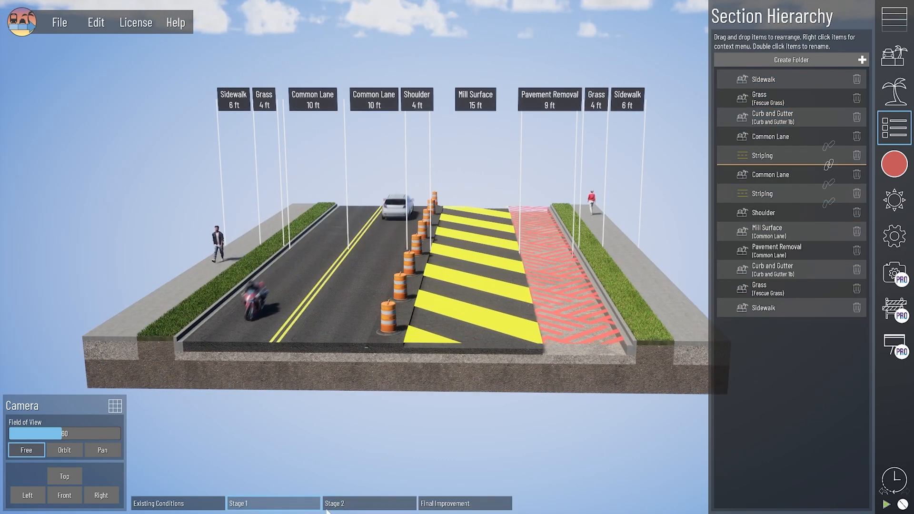
# Step: Move the Mill Surface in Stage 2 between the left curb and gutter and the Common Lanes, and compare it with Stage 1
pyautogui.click(328, 504)
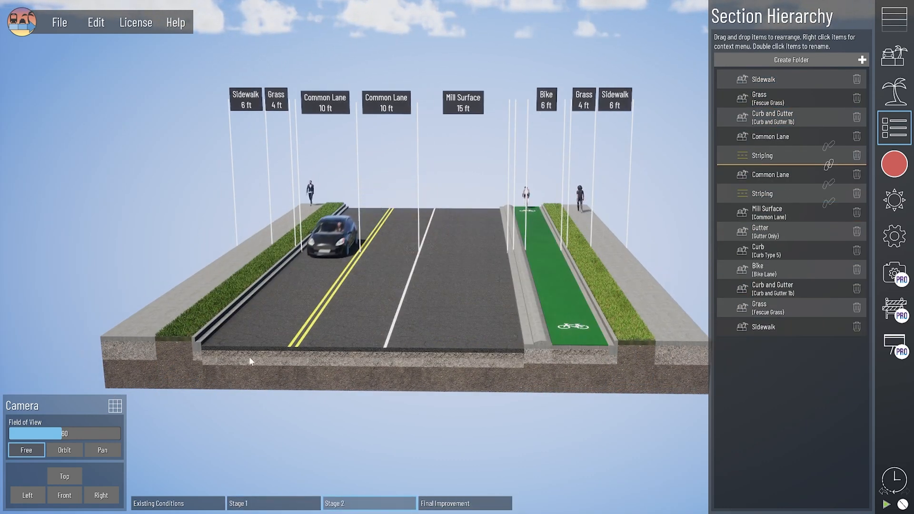
pyautogui.moveTo(202, 353); pyautogui.dragTo(221, 385)
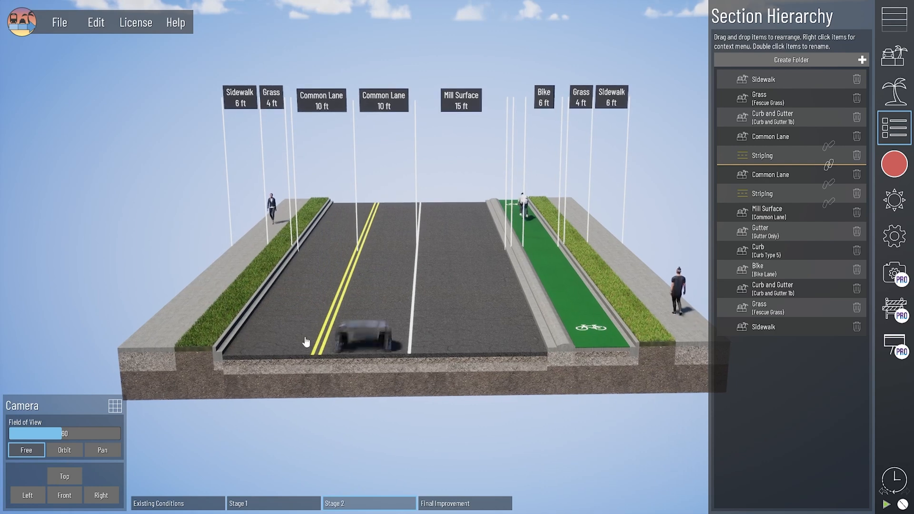
pyautogui.moveTo(367, 378); pyautogui.dragTo(346, 389)
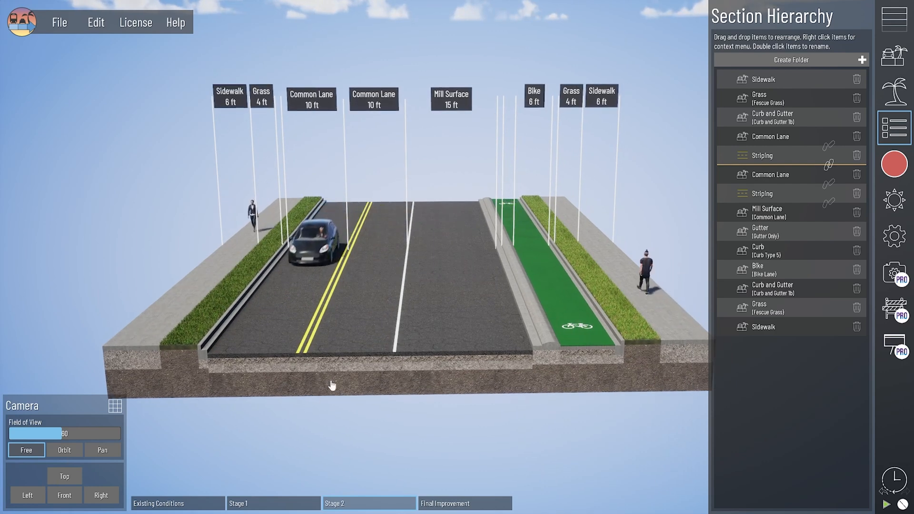
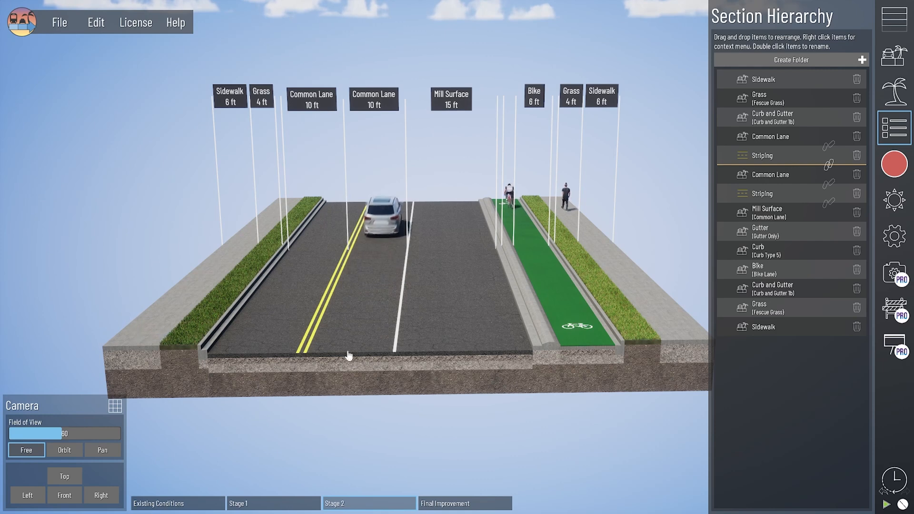
pyautogui.click(443, 374)
pyautogui.moveTo(443, 373); pyautogui.dragTo(301, 380)
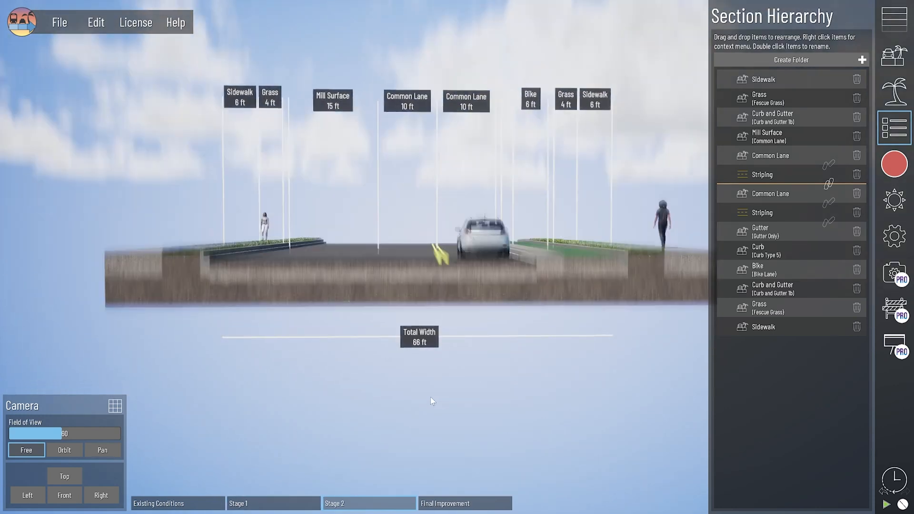
pyautogui.click(323, 504)
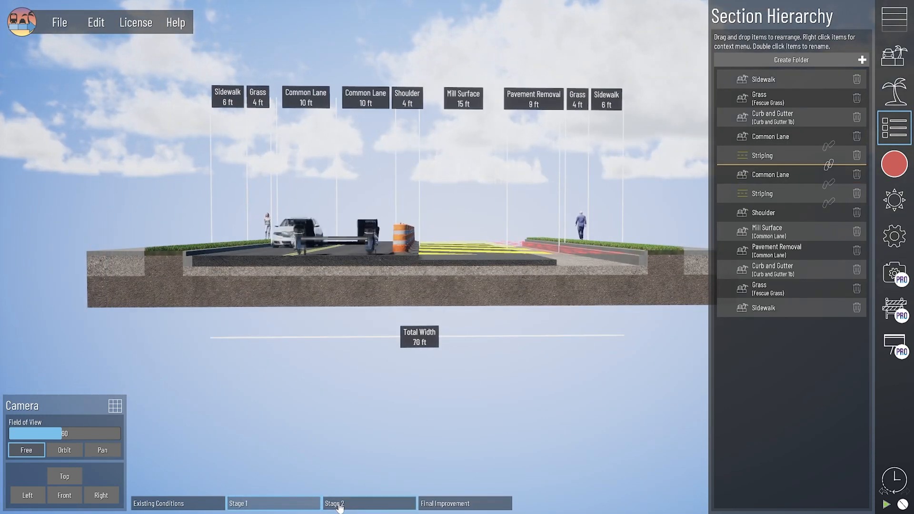
pyautogui.click(339, 504)
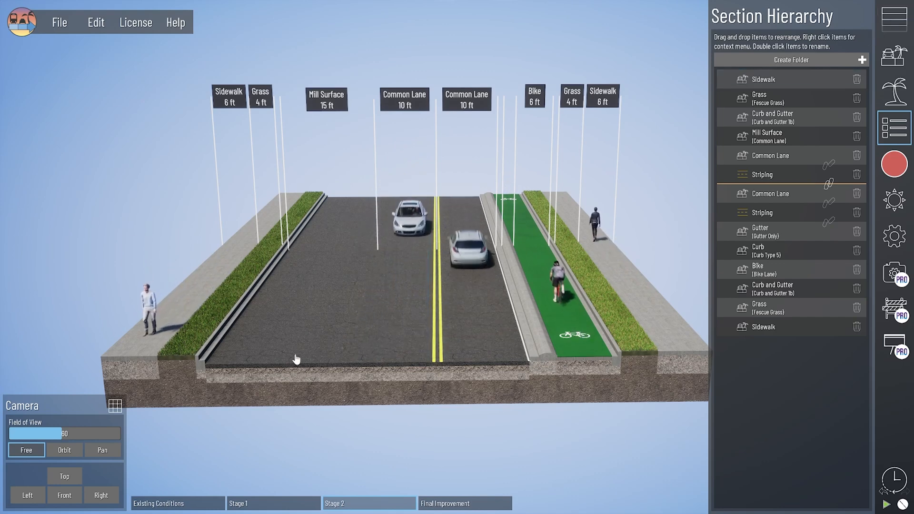
# Step: Duplicate the Mill Surface in Stage 2, set the copy's width to 9 ft and rename it Pavement Removal
pyautogui.click(372, 312)
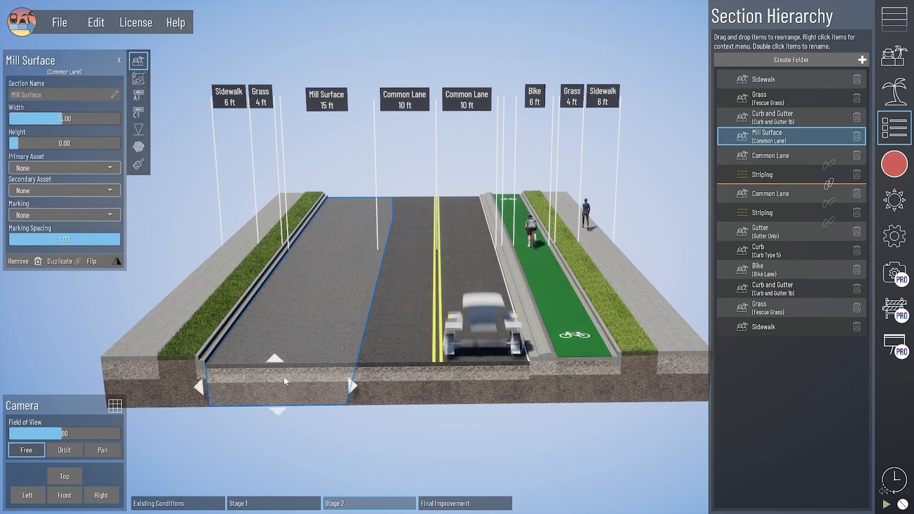
pyautogui.hotkey('ctrl', 'd')
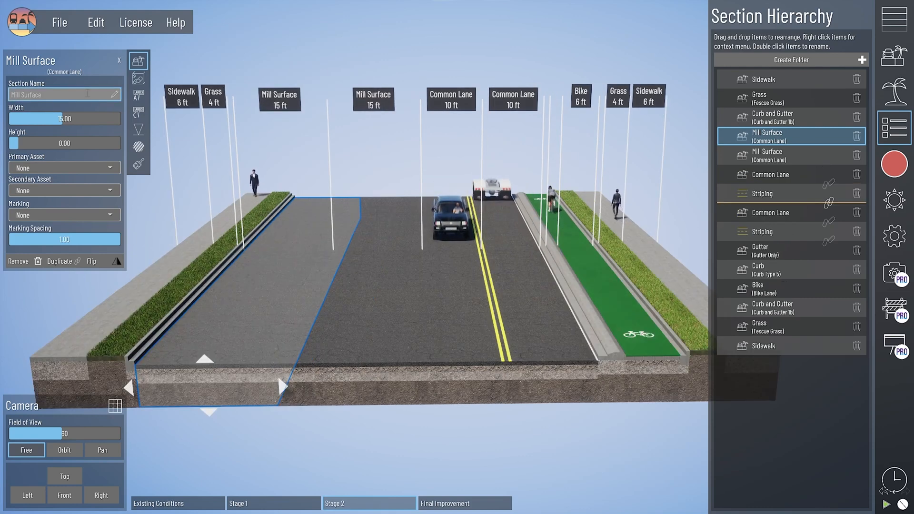
pyautogui.click(70, 118)
pyautogui.write('6')
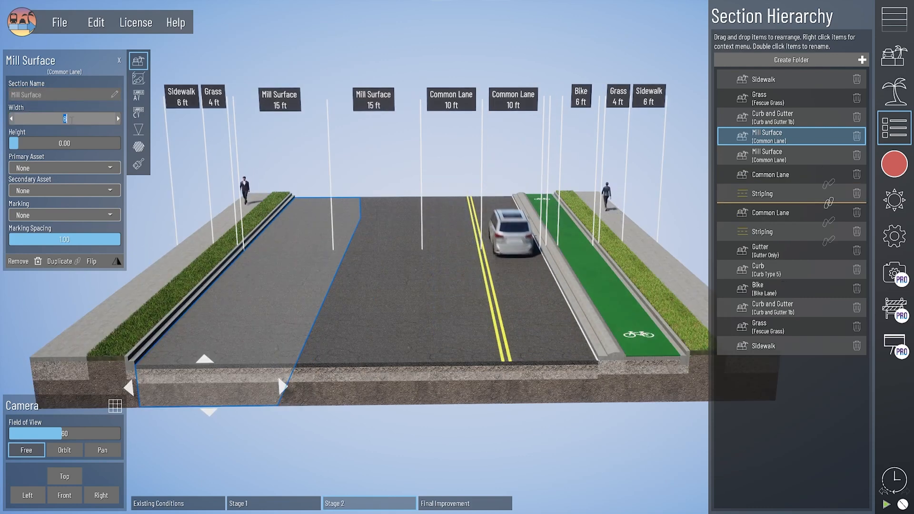
pyautogui.write('9')
pyautogui.press('Return')
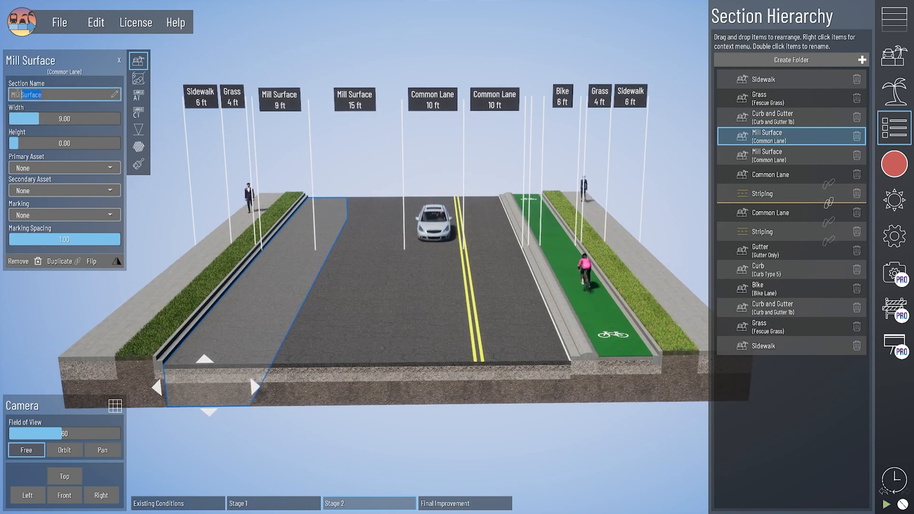
pyautogui.write('Pavement Removal')
pyautogui.press('Return')
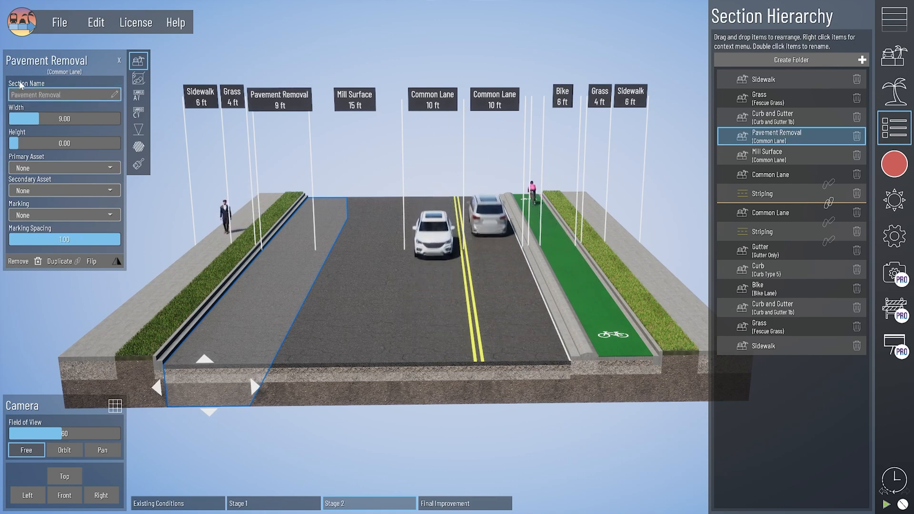
# Step: Set the width of the remaining Mill Surface in Stage 2 to 6 ft
pyautogui.click(301, 389)
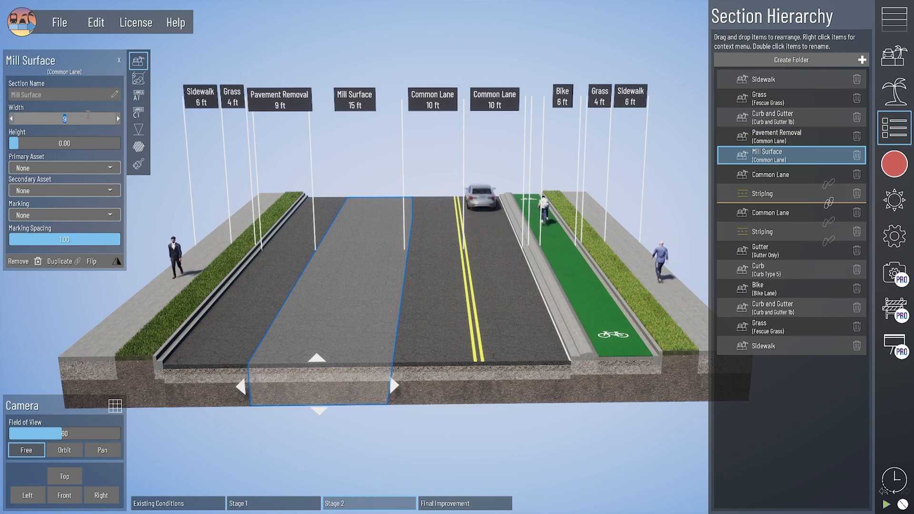
pyautogui.press('Return')
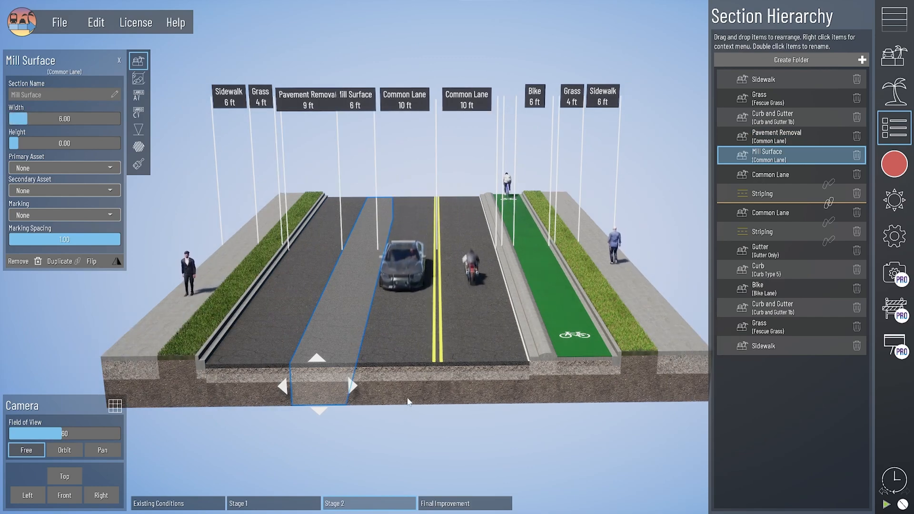
# Step: Add a Shoulder section between the Mill Surface and the adjacent Common Lane in Stage 2
pyautogui.moveTo(407, 398); pyautogui.dragTo(405, 391, button='right')
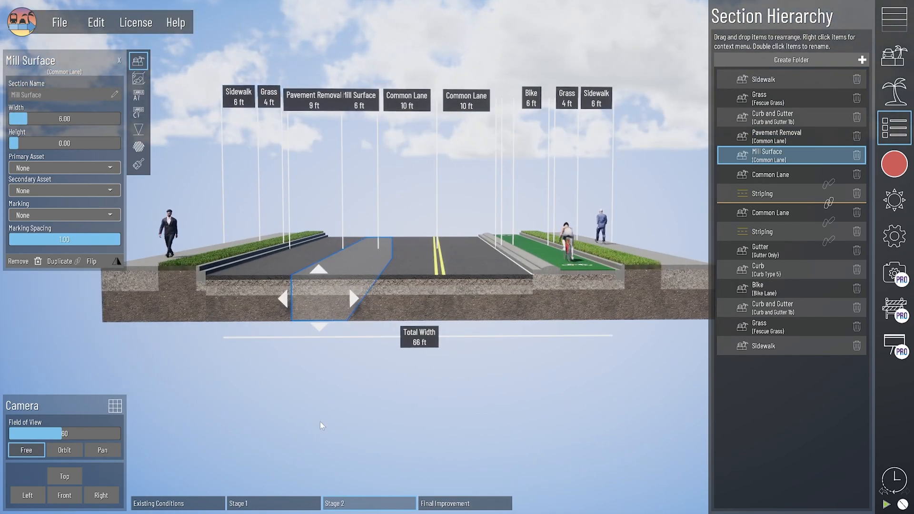
pyautogui.click(888, 25)
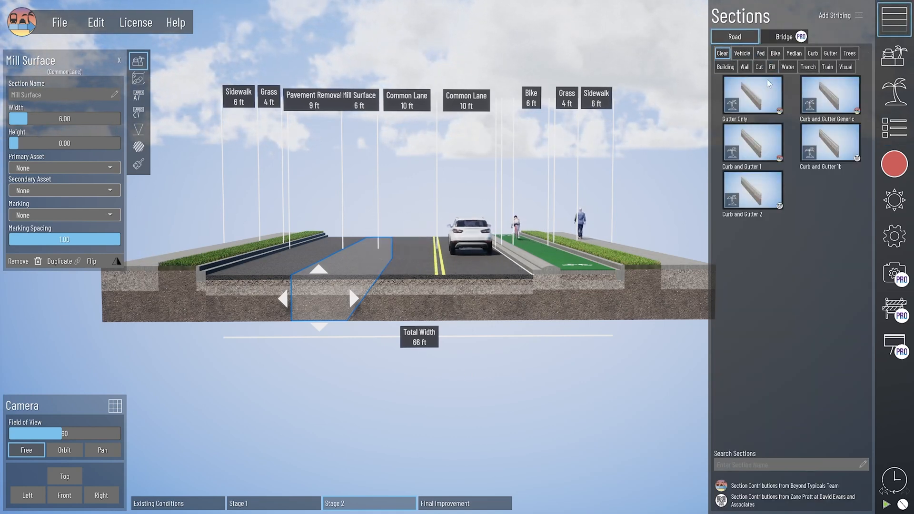
pyautogui.click(721, 54)
pyautogui.moveTo(823, 104); pyautogui.dragTo(354, 294)
# Step: Texture the Stage 2 Shoulder with 02 Asphalt No Wear and place orange traffic drums along it
pyautogui.click(353, 295)
pyautogui.click(138, 164)
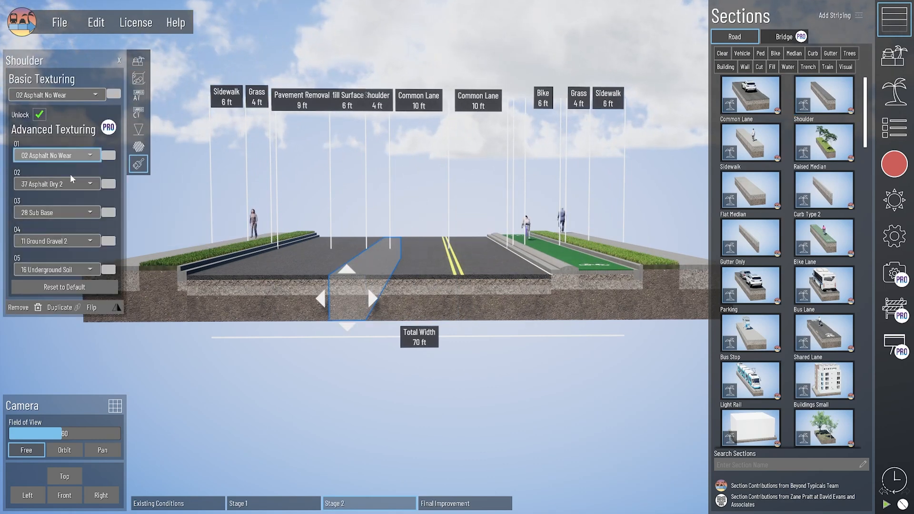
pyautogui.click(71, 183)
pyautogui.click(138, 60)
pyautogui.click(65, 160)
pyautogui.click(77, 208)
# Step: Reduce the spacing of the striping between the Shoulder and Common Lane to make a solid line, and compare Stage 2 with Stage 1
pyautogui.click(379, 312)
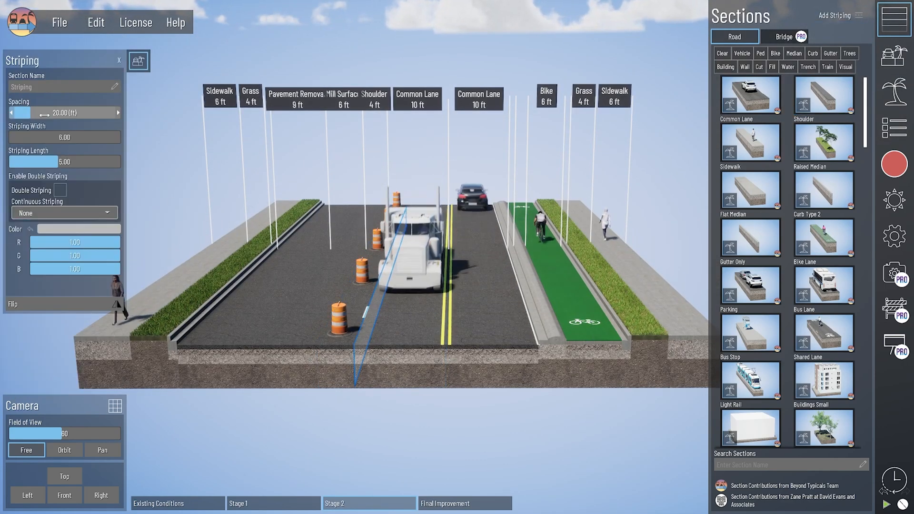
pyautogui.moveTo(41, 112); pyautogui.dragTo(10, 112)
pyautogui.click(119, 60)
pyautogui.click(273, 503)
pyautogui.click(356, 506)
# Step: Set the Pavement Removal section's first advanced texture layer in Stage 2 to 41 Transparent
pyautogui.click(276, 291)
pyautogui.click(138, 165)
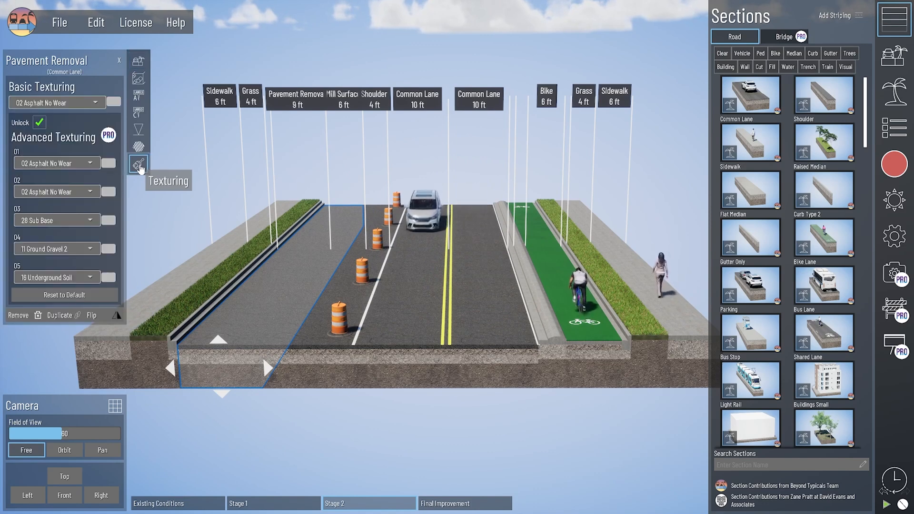
pyautogui.click(80, 164)
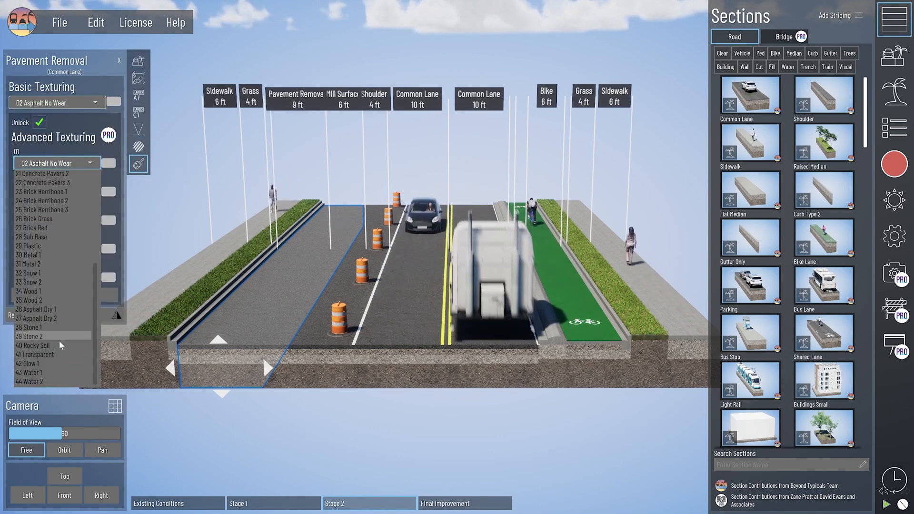
pyautogui.click(35, 354)
pyautogui.click(430, 164)
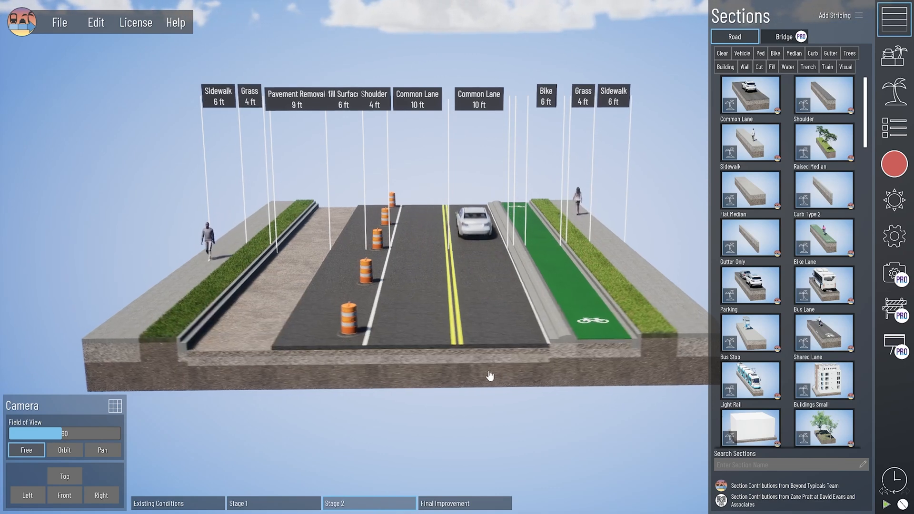
# Step: Enable orange pathway arrows along both Common Lanes in Stage 2
pyautogui.rightClick(488, 375)
pyautogui.click(275, 394)
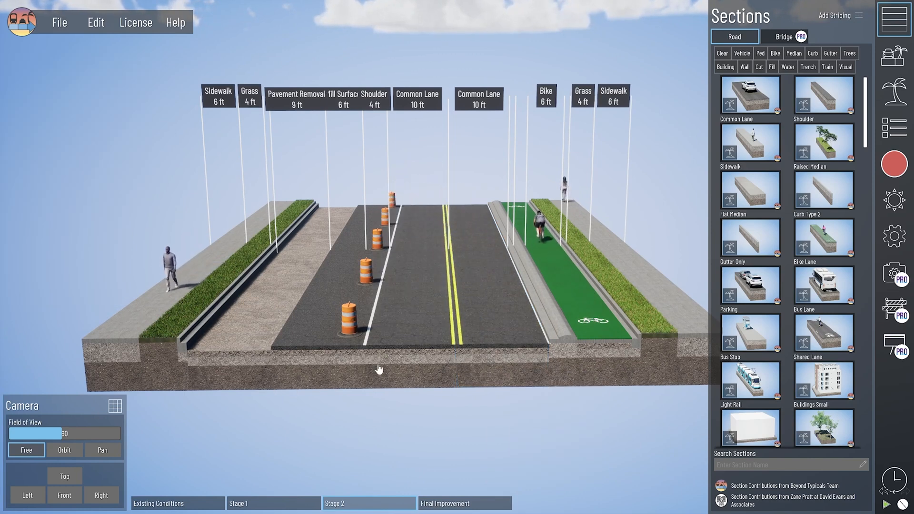
pyautogui.click(408, 368)
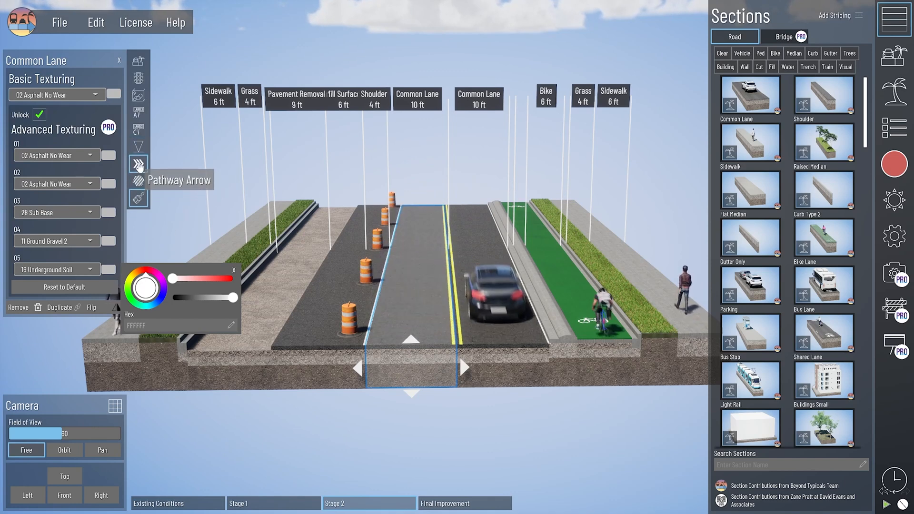
pyautogui.click(138, 164)
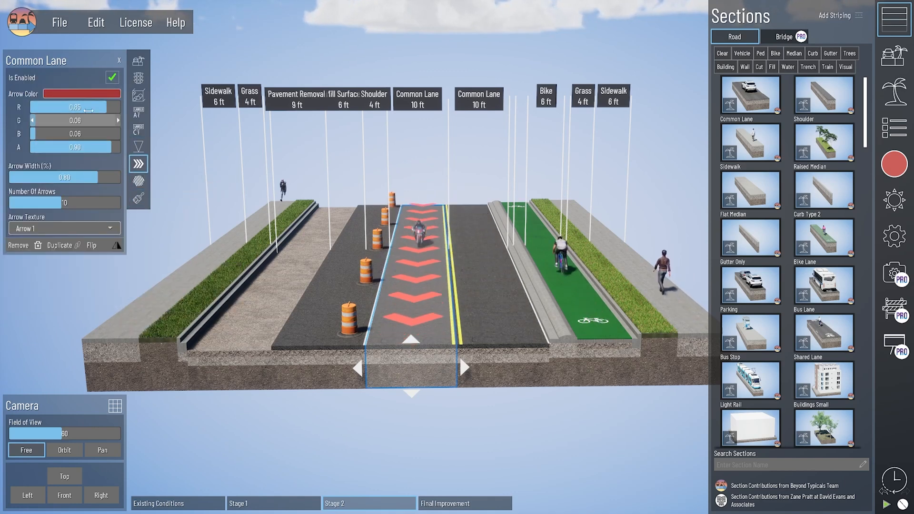
pyautogui.moveTo(53, 121); pyautogui.dragTo(81, 121)
pyautogui.click(114, 79)
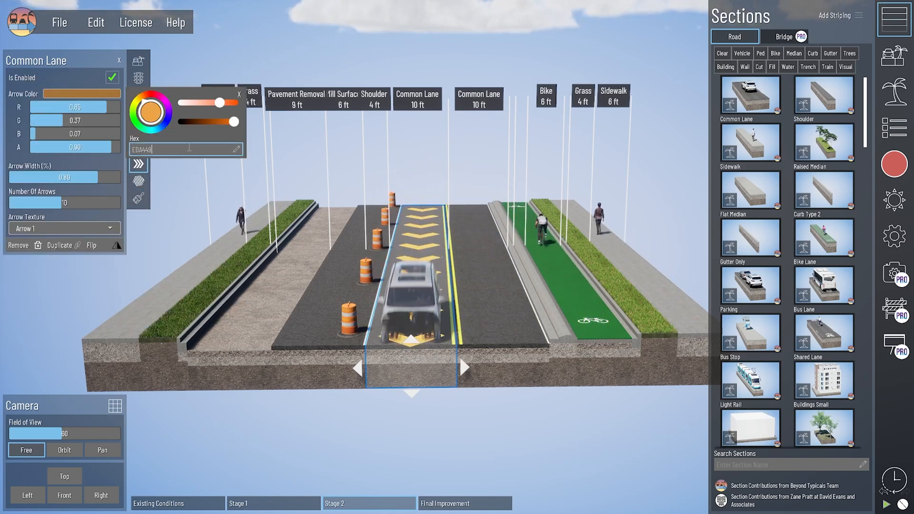
pyautogui.click(373, 449)
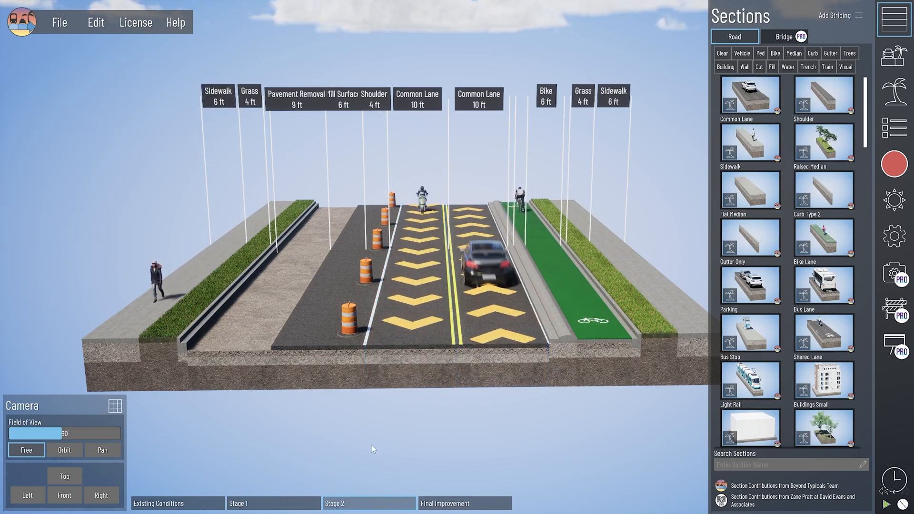
# Step: Recolor the outer Common Lane's pathway arrows in Stage 1 to orange, matching the Stage 2 arrows
pyautogui.click(282, 502)
pyautogui.click(316, 367)
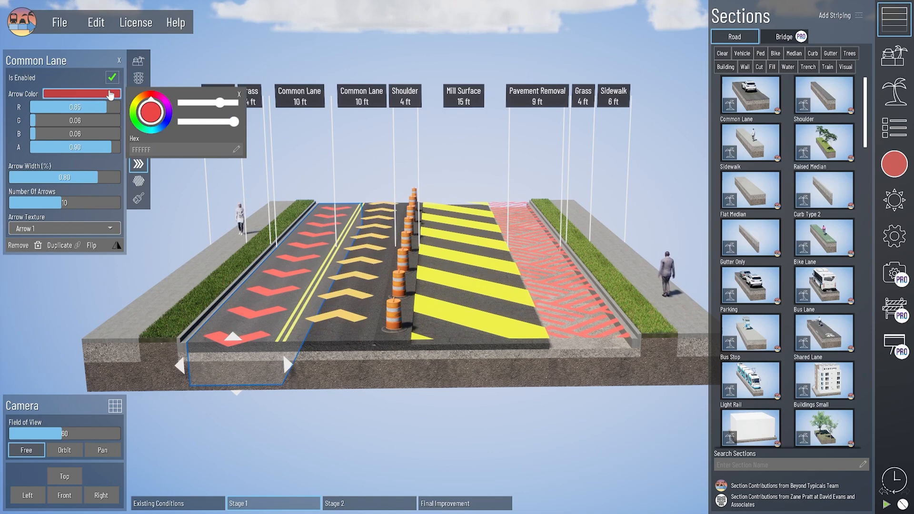
pyautogui.click(342, 503)
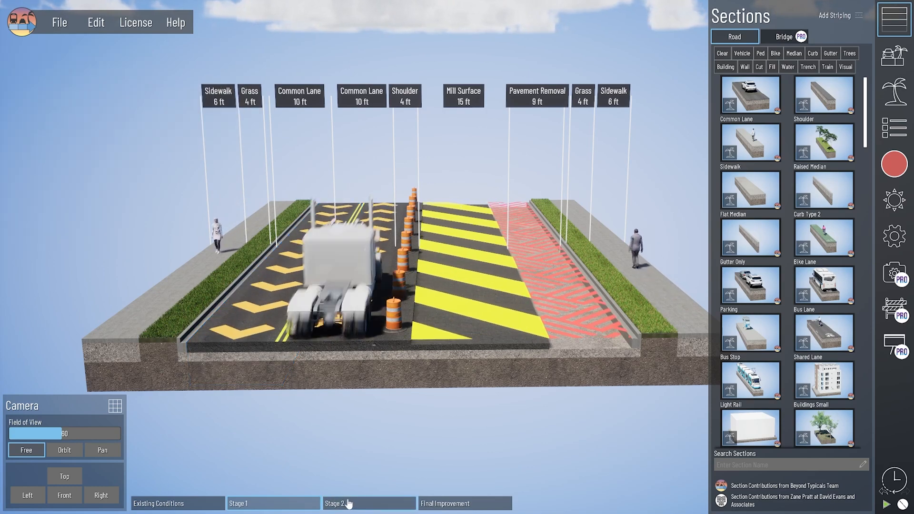
# Step: Copy the Stage 1 Mill Surface's yellow highlight color and apply a yellow Diagonal Stripes highlight to the Stage 2 Mill Surface
pyautogui.click(441, 503)
pyautogui.click(304, 362)
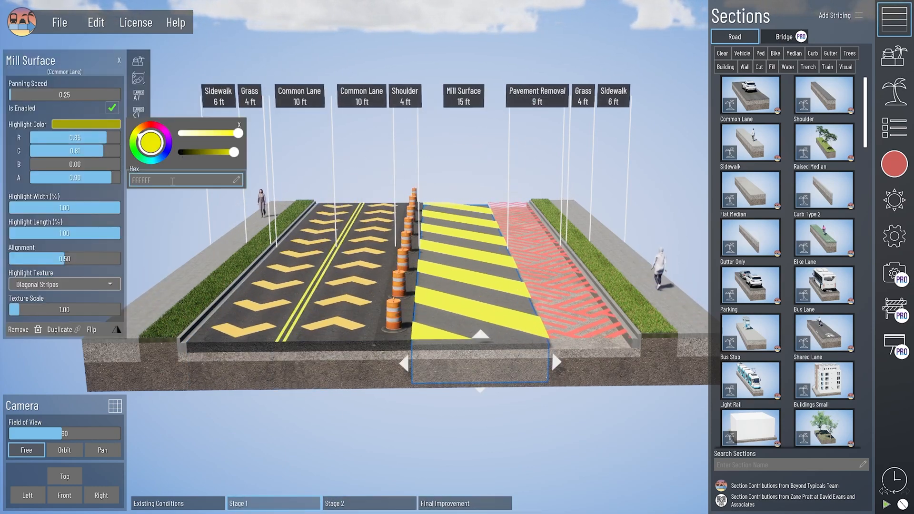
pyautogui.click(365, 503)
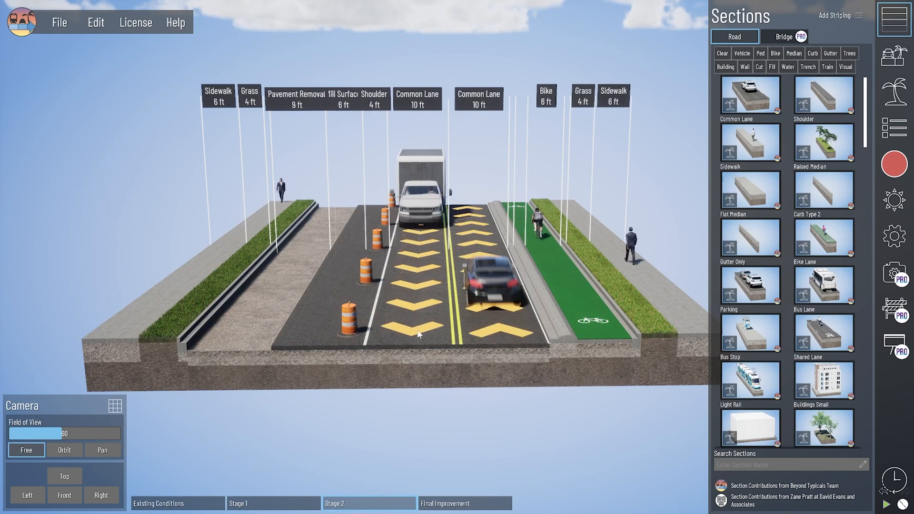
pyautogui.click(295, 361)
pyautogui.click(113, 108)
# Step: Enable a yellow Diagonal Stripes highlight on the Stage 2 Shoulder
pyautogui.click(347, 367)
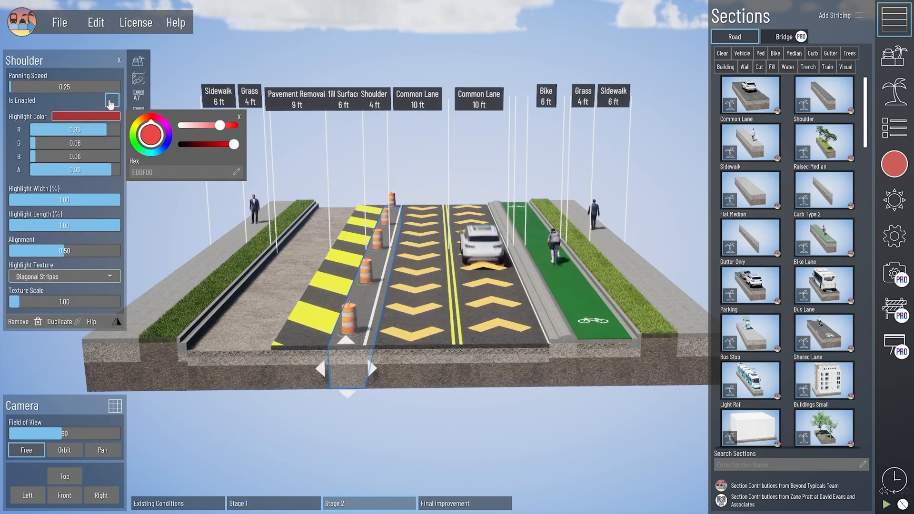
pyautogui.click(112, 108)
pyautogui.click(74, 124)
pyautogui.click(74, 124)
pyautogui.click(139, 135)
# Step: Highlight the Stage 2 Pavement Removal in red with the Woven texture, copying the Stage 1 color, and compare both stages
pyautogui.click(301, 369)
pyautogui.click(407, 470)
pyautogui.click(441, 503)
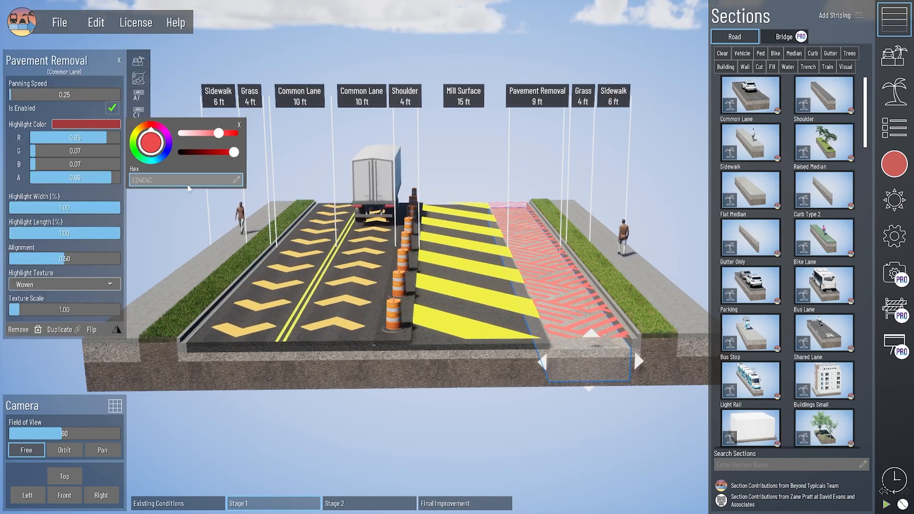
pyautogui.click(139, 152)
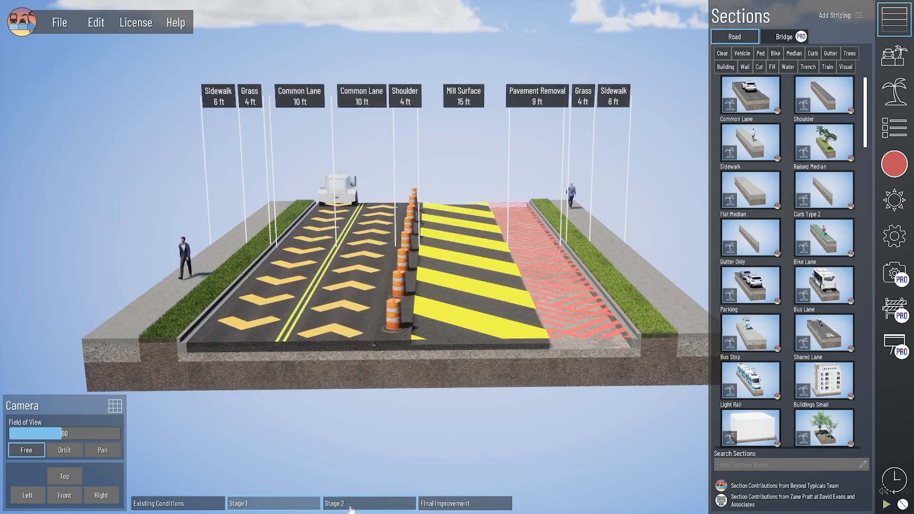
pyautogui.click(309, 504)
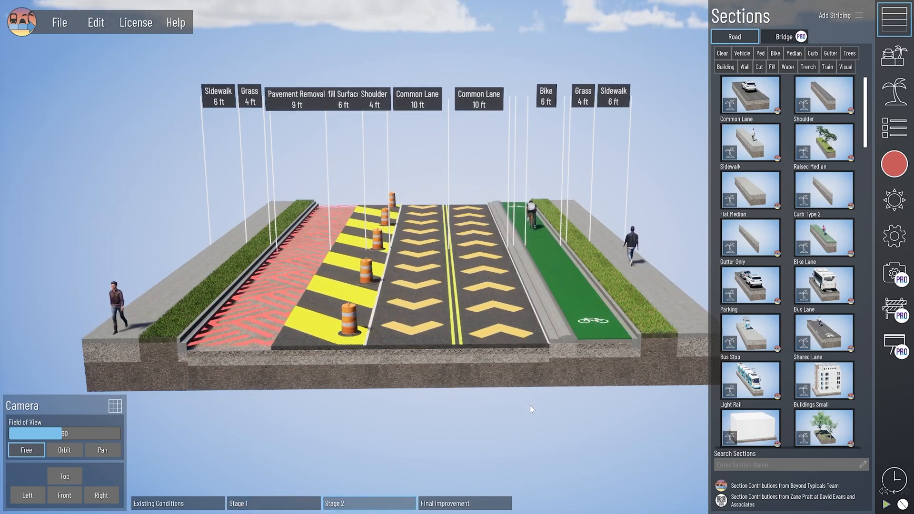
pyautogui.moveTo(531, 406); pyautogui.dragTo(446, 356, button='middle')
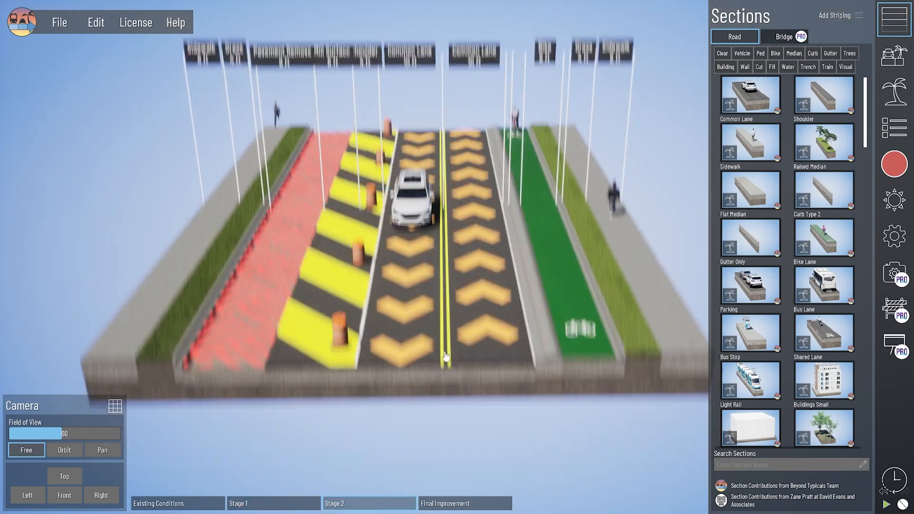
pyautogui.click(292, 506)
pyautogui.click(342, 504)
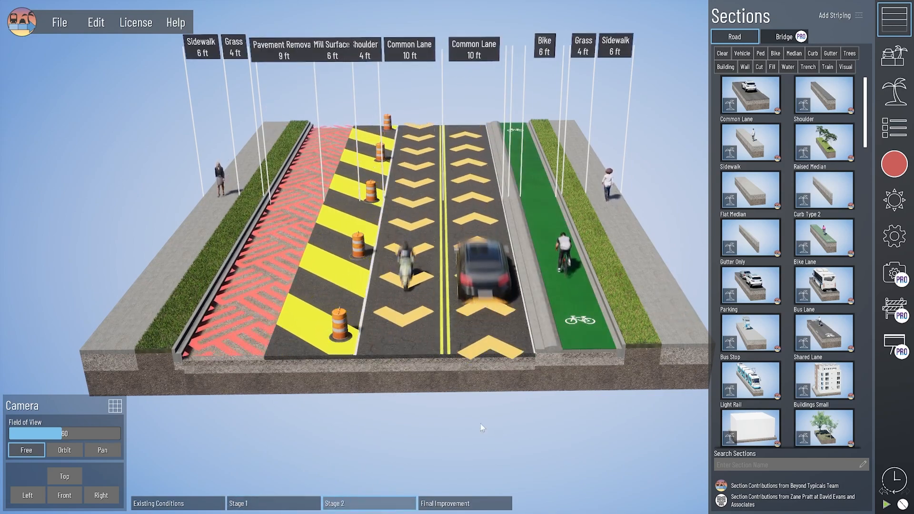
pyautogui.moveTo(485, 425); pyautogui.dragTo(460, 420, button='middle')
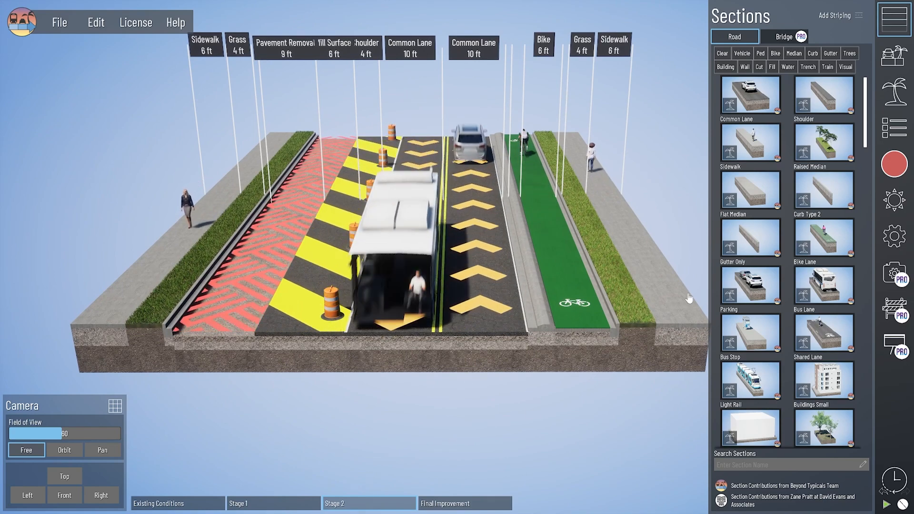
# Step: Duplicate the Stage 2 phase and rename the copy Stage 3
pyautogui.click(895, 310)
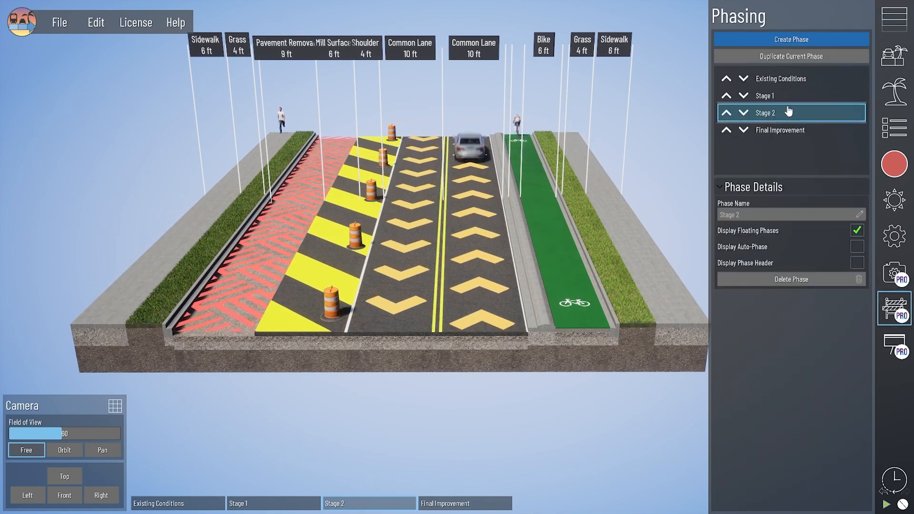
pyautogui.click(775, 59)
pyautogui.click(750, 135)
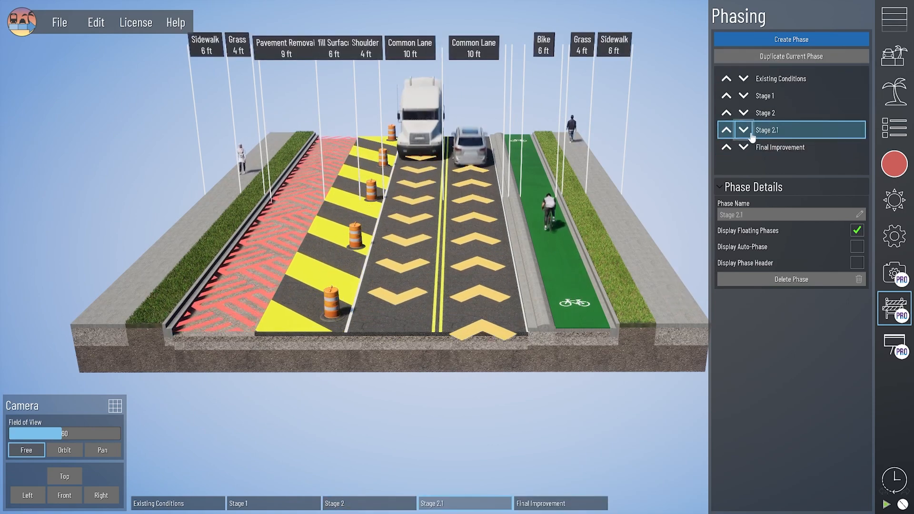
pyautogui.doubleClick(756, 215)
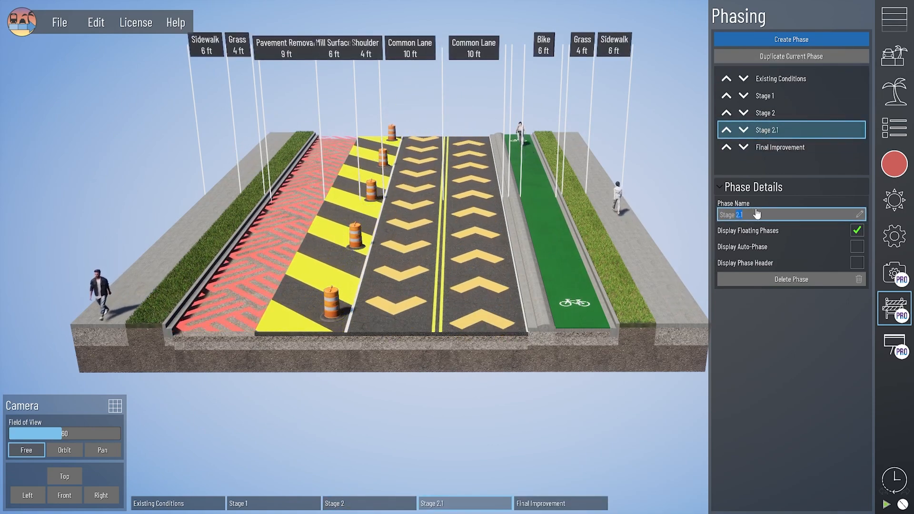
pyautogui.write('3')
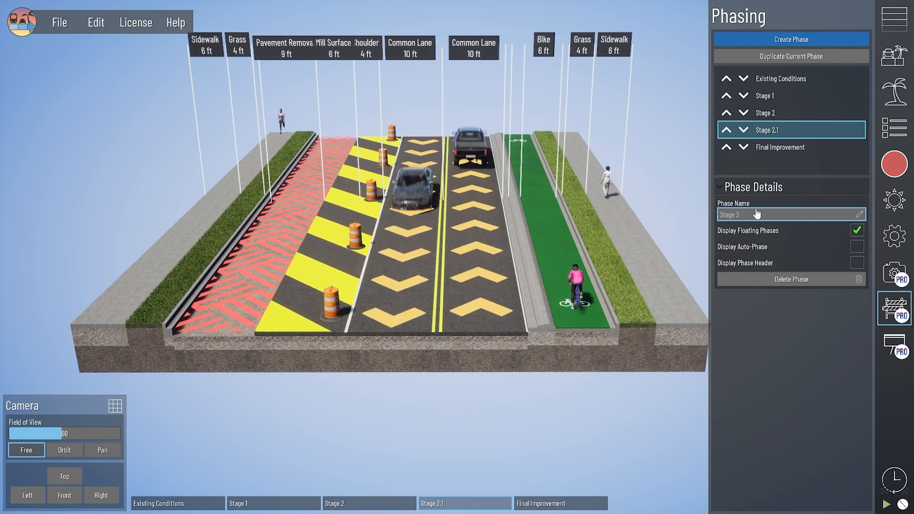
pyautogui.press('Return')
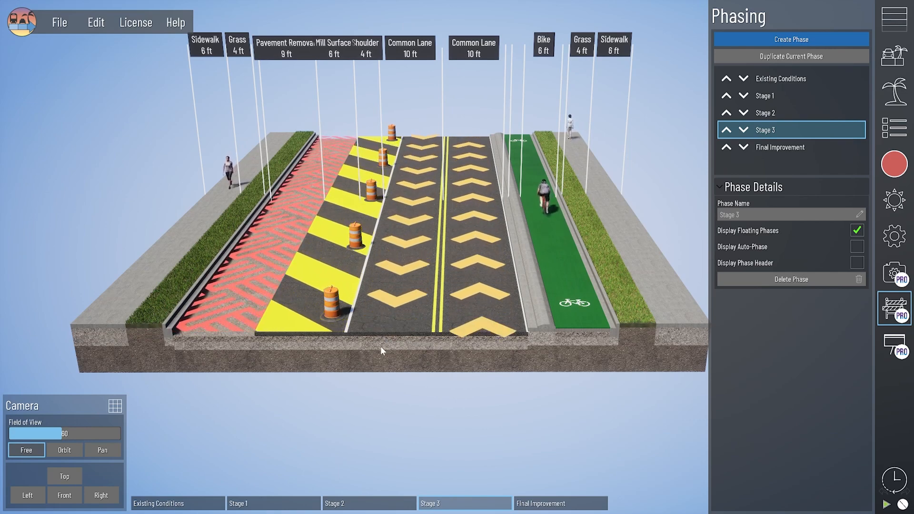
# Step: Replace the Pavement Removal section in Stage 3 with a duplicate of the Bike section, placed beside the opposite curb and gutter
pyautogui.click(212, 353)
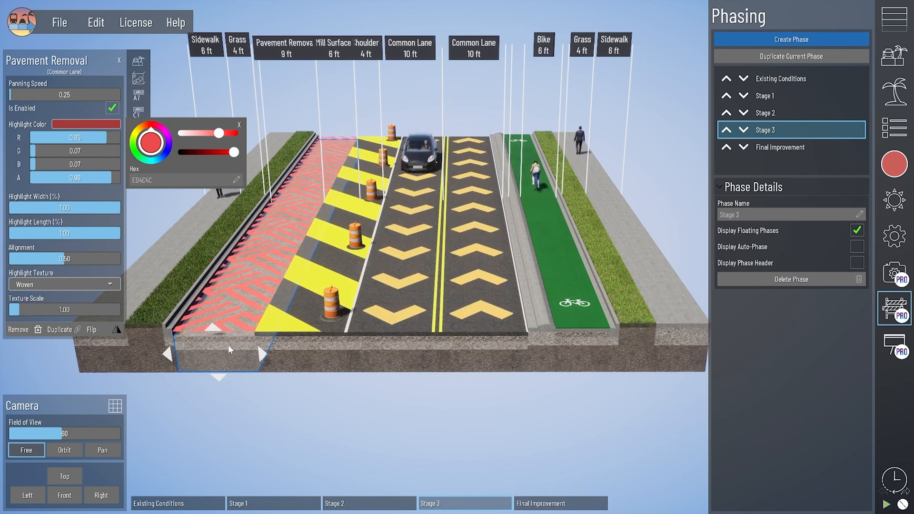
pyautogui.press('Delete')
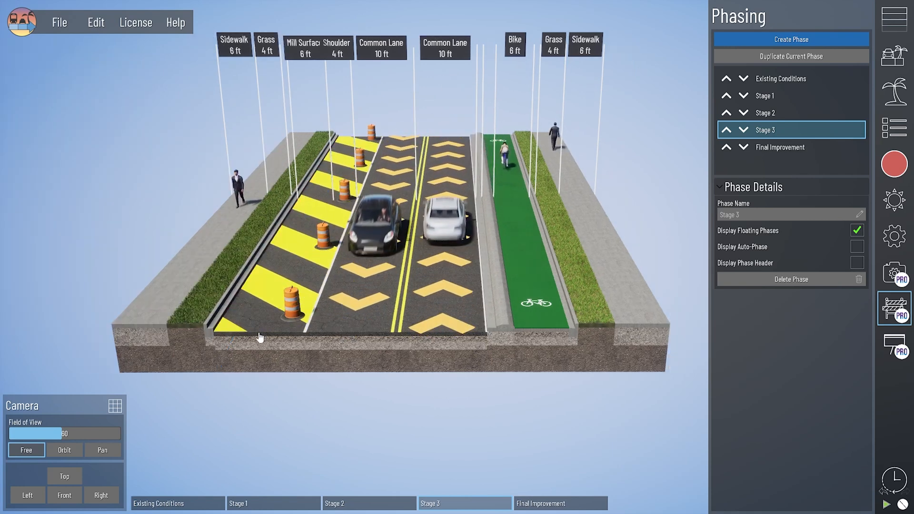
pyautogui.click(549, 352)
pyautogui.hotkey('ctrl', 'd')
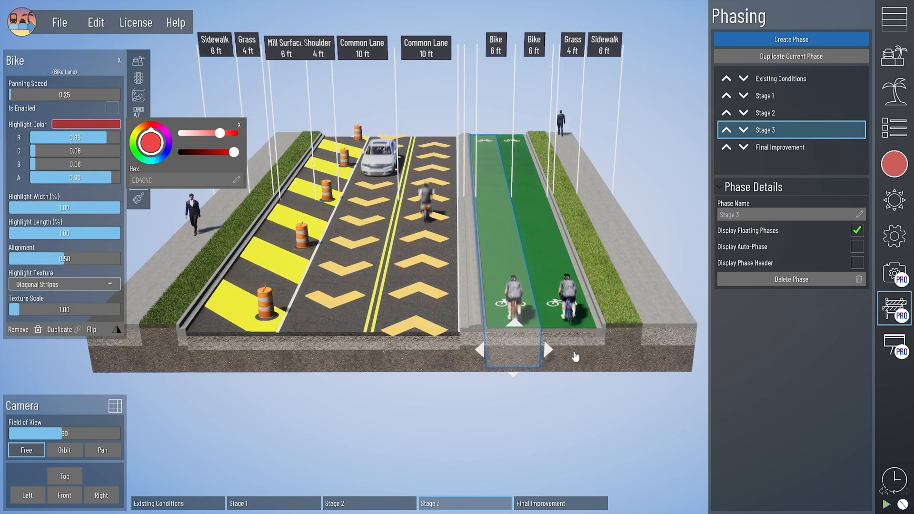
pyautogui.moveTo(575, 357); pyautogui.dragTo(314, 373)
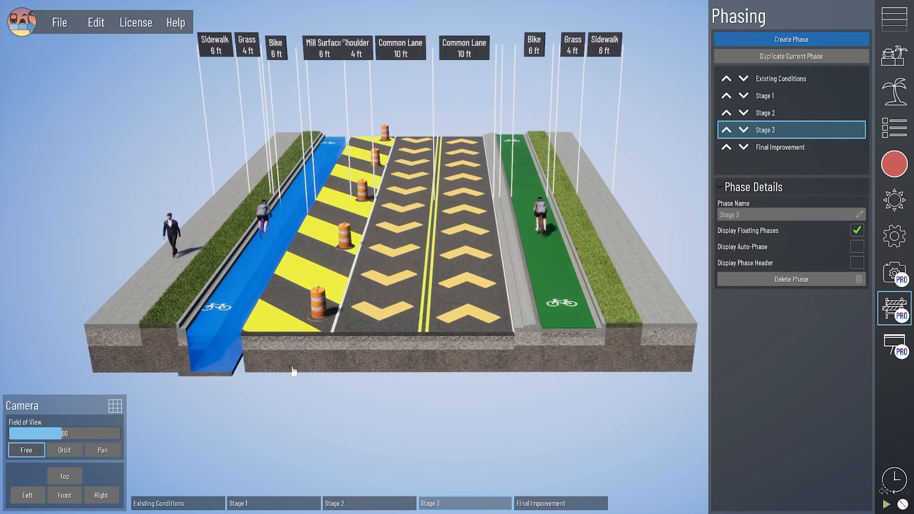
pyautogui.click(209, 341)
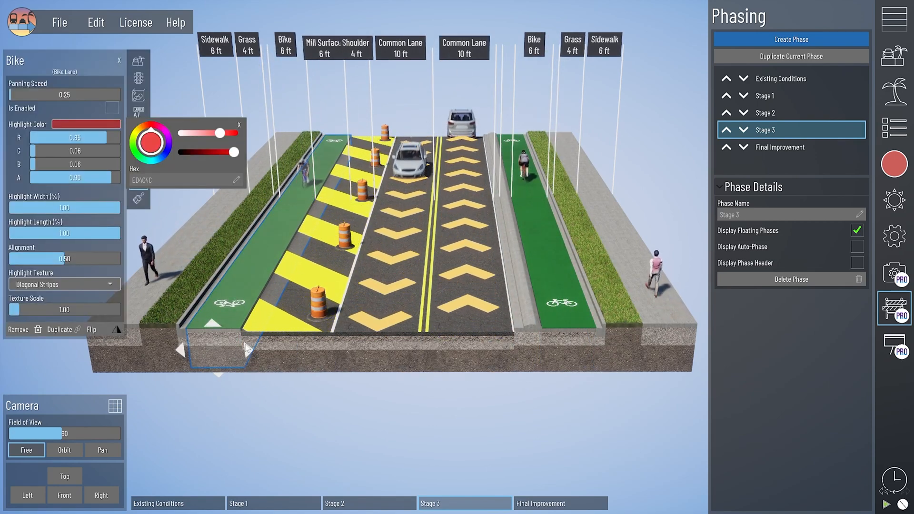
# Step: Duplicate the curb sections separating the existing Bike lane from traffic and place the copies between the new Bike lane and Mill Surface
pyautogui.click(526, 351)
pyautogui.hotkey('ctrl', 'd')
pyautogui.moveTo(526, 351); pyautogui.dragTo(324, 363)
pyautogui.click(530, 350)
pyautogui.hotkey('ctrl', 'd')
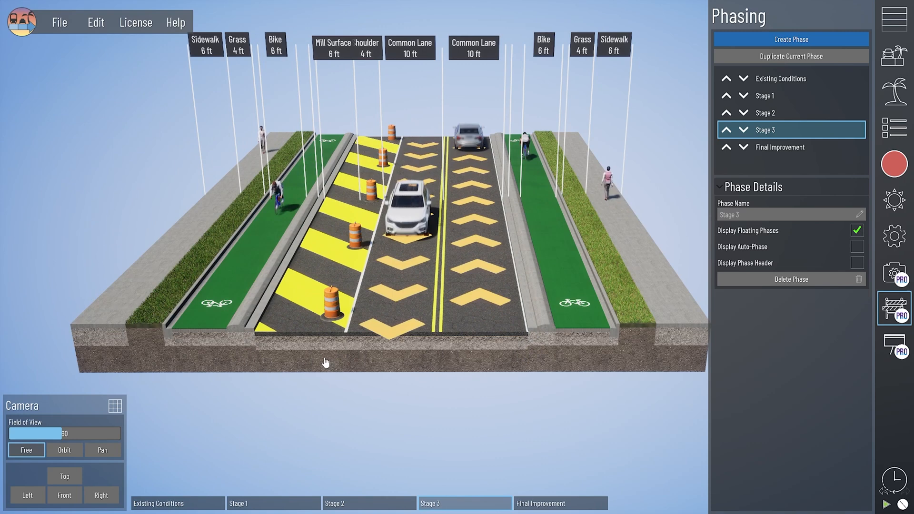
# Step: Delete the Mill Surface and Shoulder sections from Stage 3, and check the layout of the Final Improvement phase
pyautogui.click(280, 352)
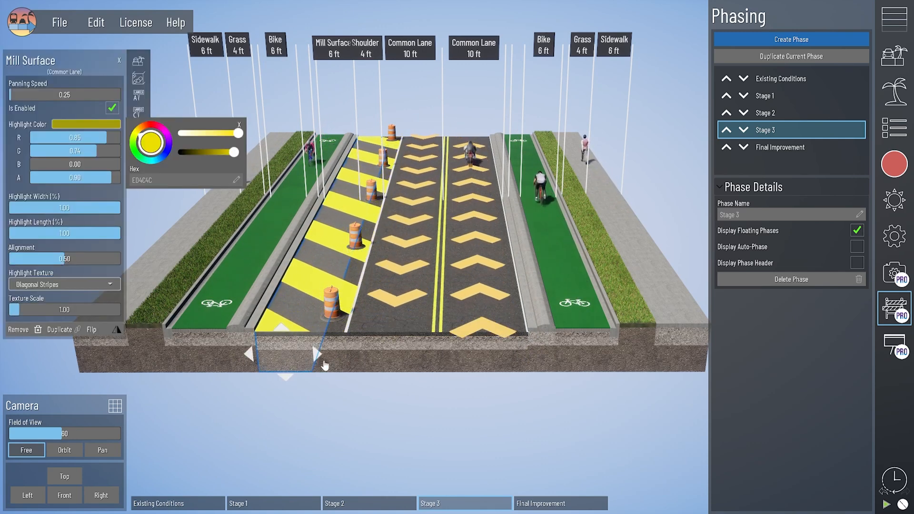
pyautogui.press('Delete')
pyautogui.click(304, 350)
pyautogui.press('Delete')
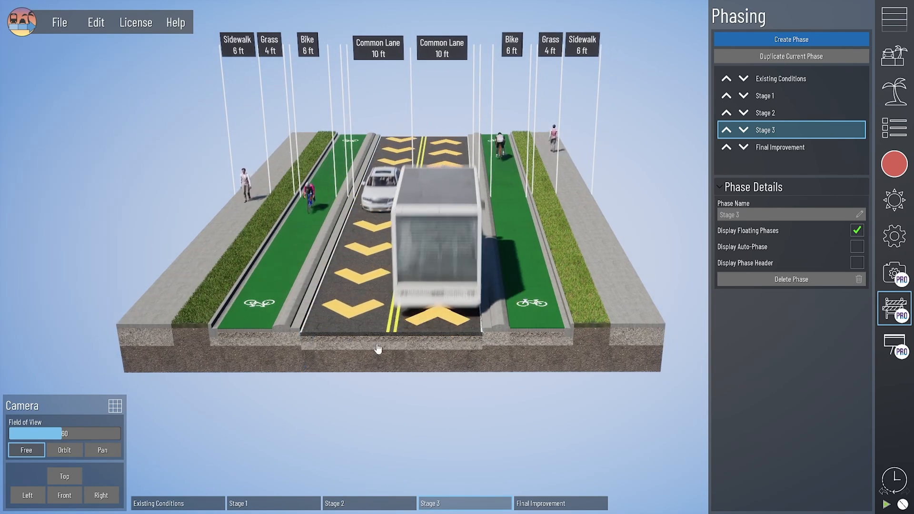
pyautogui.click(542, 504)
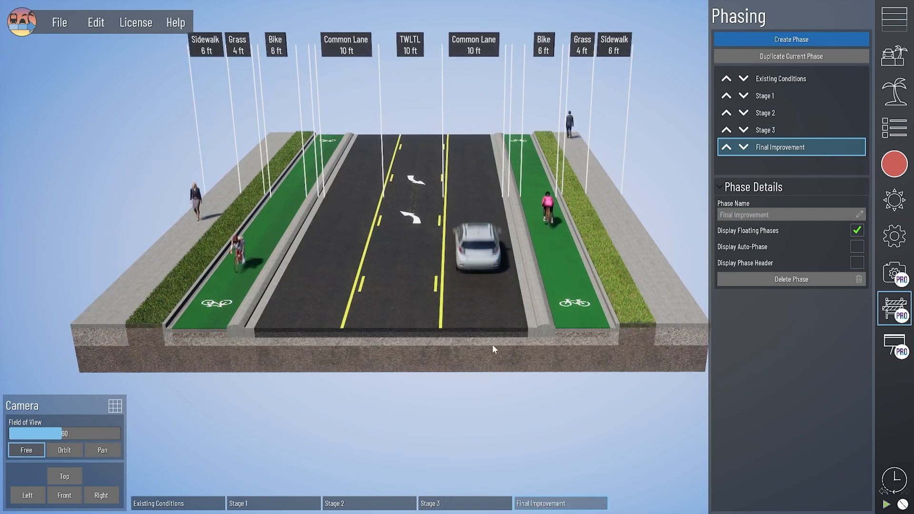
# Step: Duplicate a Common Lane in Stage 3 to create a third lane in the middle of the road
pyautogui.click(456, 505)
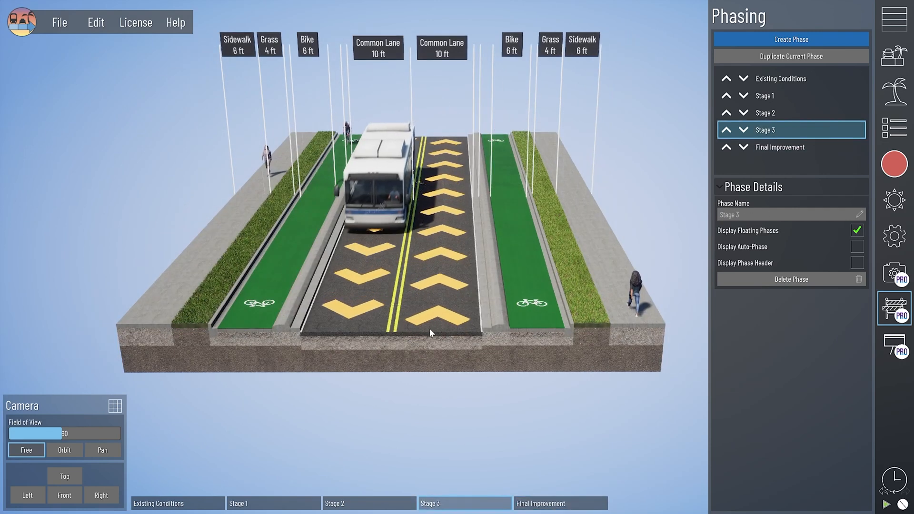
pyautogui.click(435, 348)
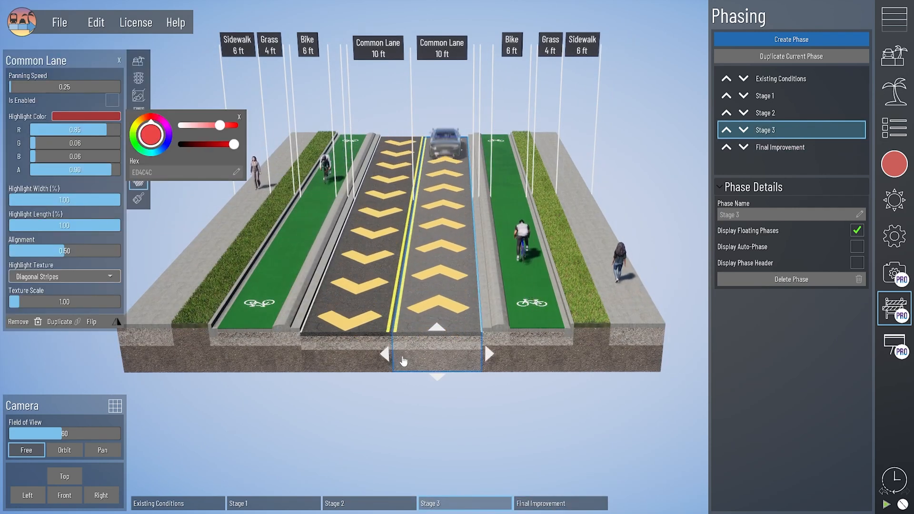
pyautogui.hotkey('ctrl', 'd')
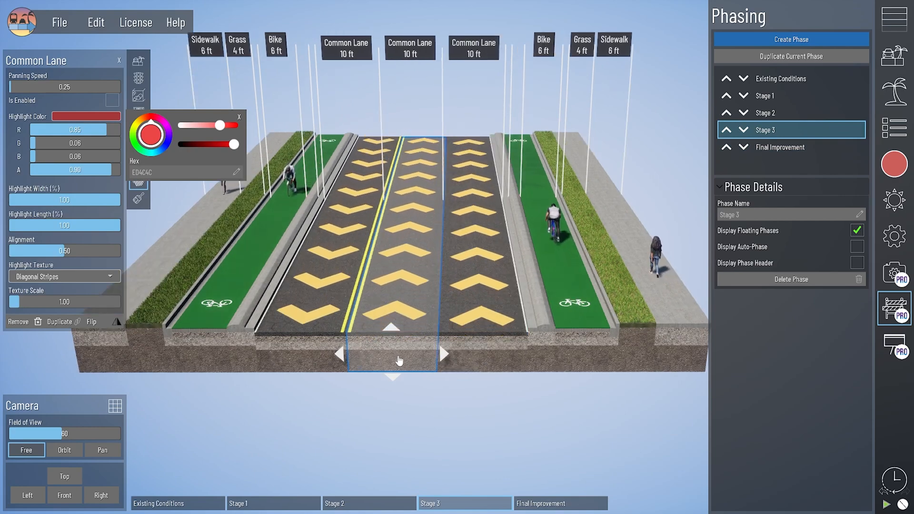
# Step: Disable the traffic arrows on the middle Common Lane and set its primary asset to None
pyautogui.click(146, 58)
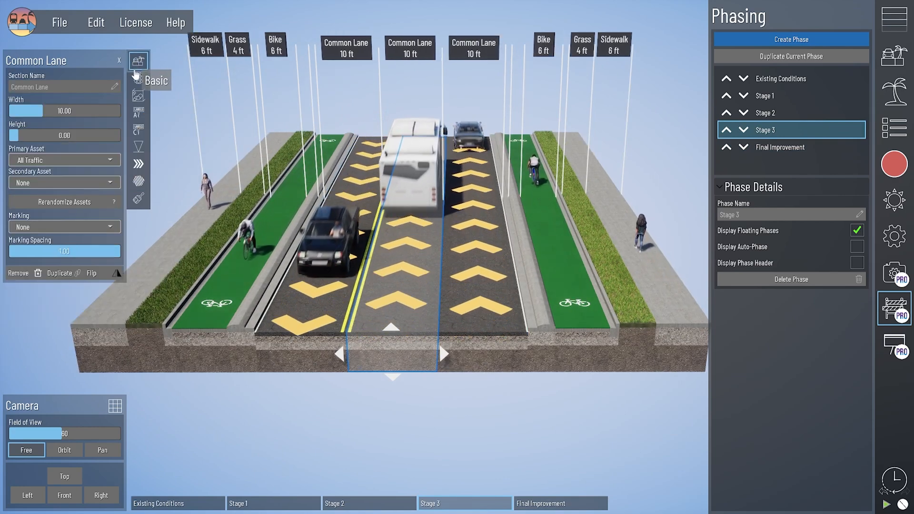
pyautogui.click(138, 164)
pyautogui.click(114, 76)
pyautogui.click(119, 60)
pyautogui.click(395, 351)
pyautogui.click(138, 78)
pyautogui.click(138, 61)
pyautogui.click(64, 160)
pyautogui.click(41, 172)
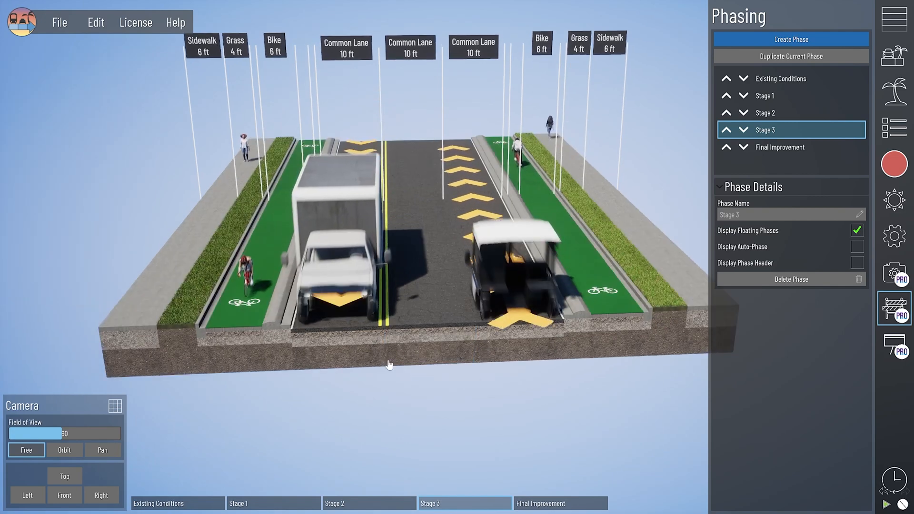
# Step: Make the double yellow striping beside the empty middle lane dashed by setting continuous striping to None, with 20 ft spacing
pyautogui.moveTo(389, 365)
pyautogui.mouseDown(button='middle')
pyautogui.moveTo(373, 366)
pyautogui.moveTo(399, 367)
pyautogui.mouseUp(button='middle')
pyautogui.click(355, 506)
pyautogui.click(444, 505)
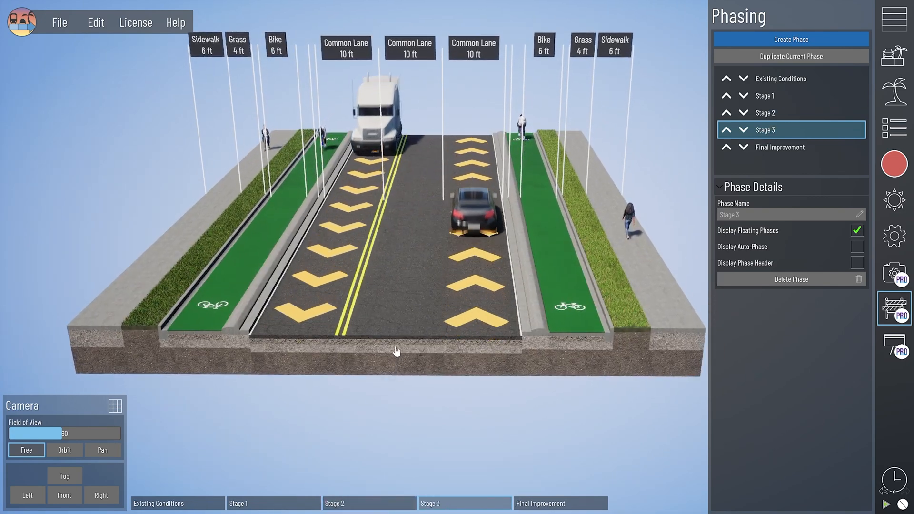
pyautogui.click(397, 351)
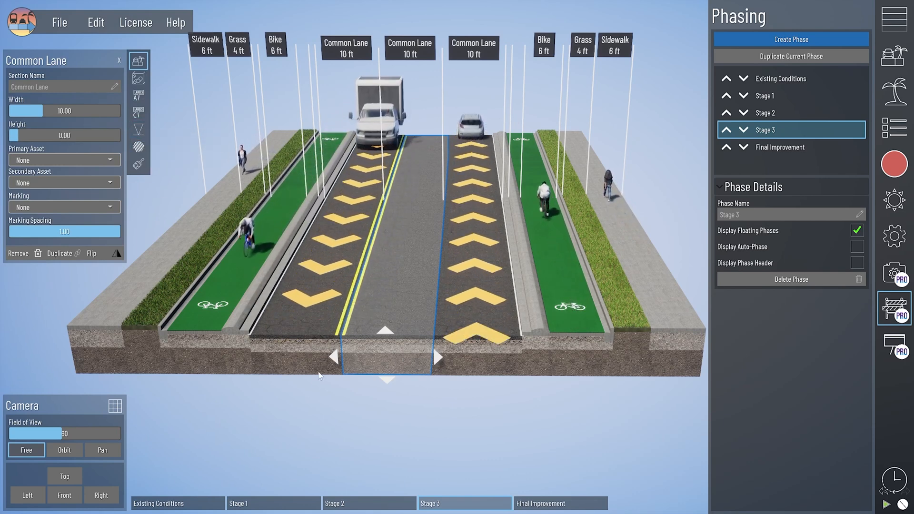
pyautogui.press('Left')
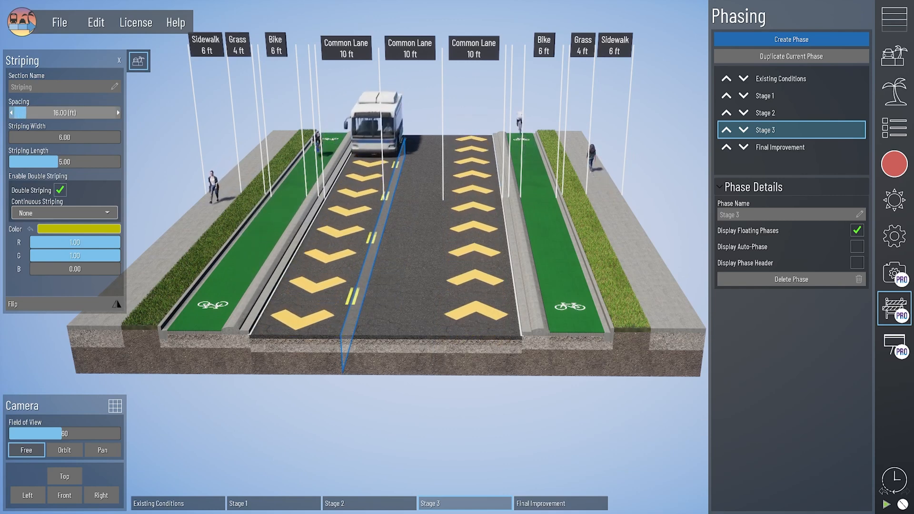
pyautogui.moveTo(27, 113); pyautogui.dragTo(31, 113)
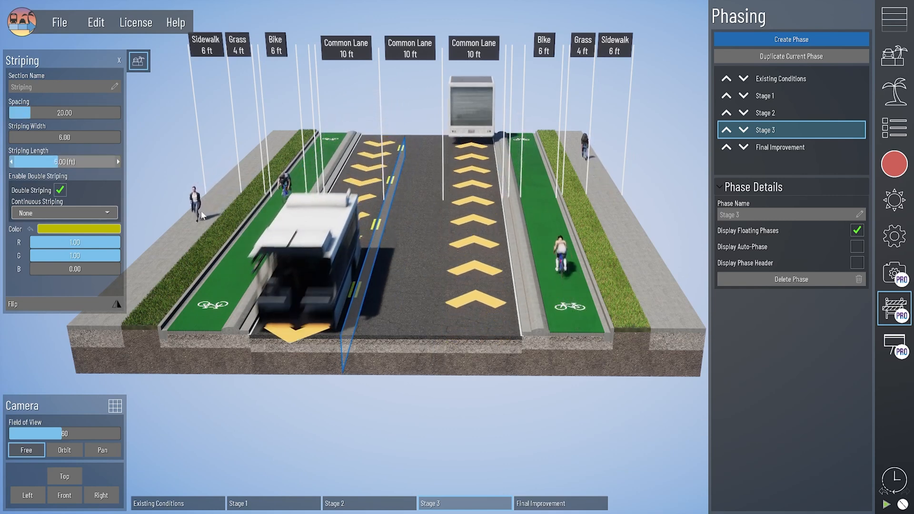
# Step: Add matching dashed double yellow striping with 20 ft spacing on the middle lane's other edge, and rename the lane TWLTL
pyautogui.click(890, 20)
pyautogui.click(666, 129)
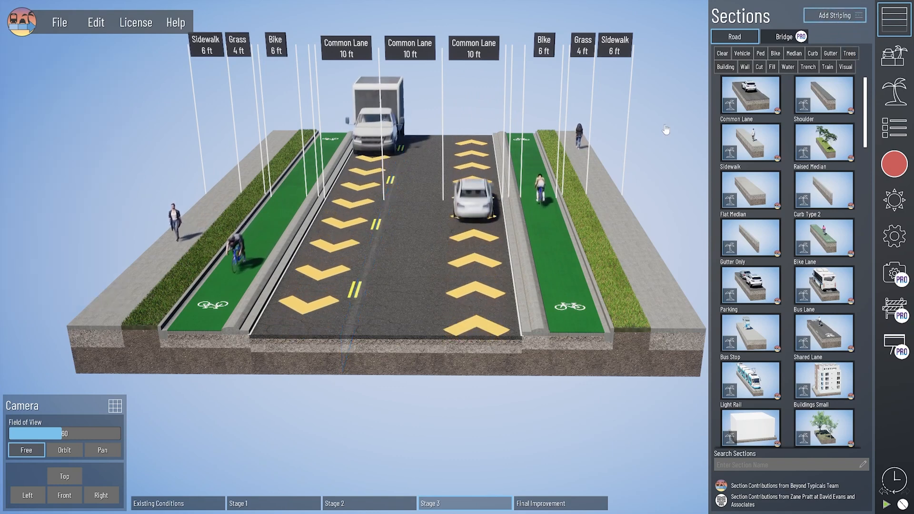
pyautogui.click(405, 336)
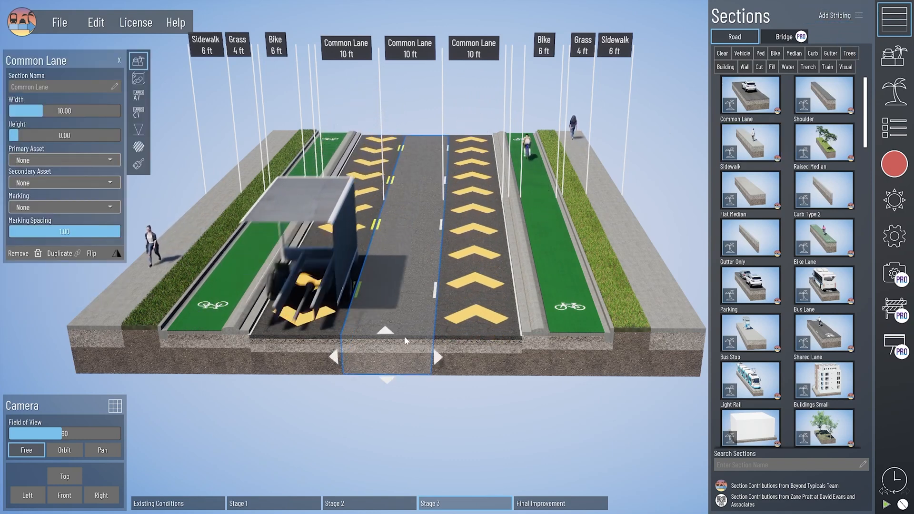
pyautogui.press('s')
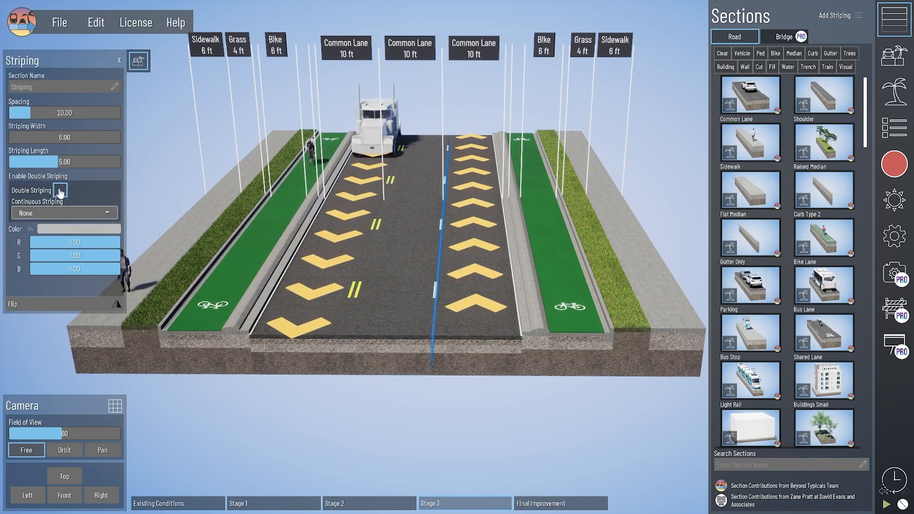
pyautogui.moveTo(110, 268); pyautogui.dragTo(31, 269)
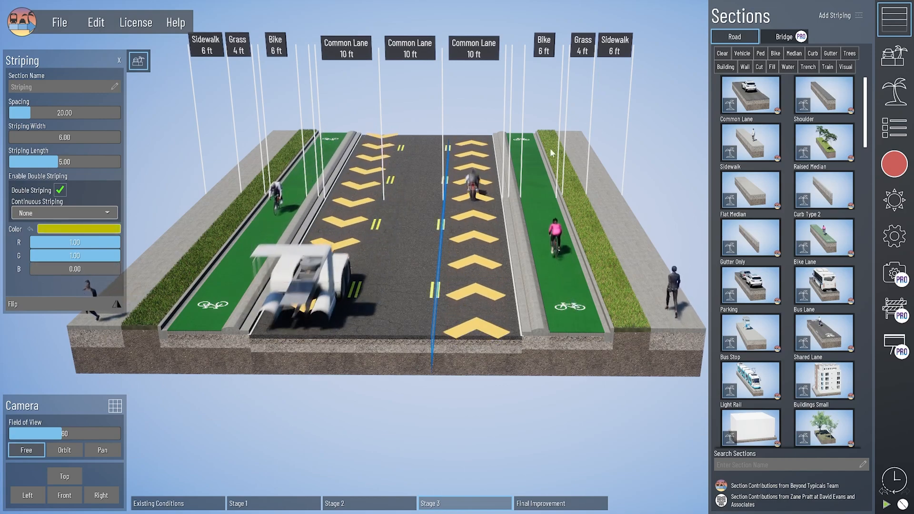
pyautogui.click(473, 110)
pyautogui.moveTo(419, 321); pyautogui.dragTo(424, 320, button='middle')
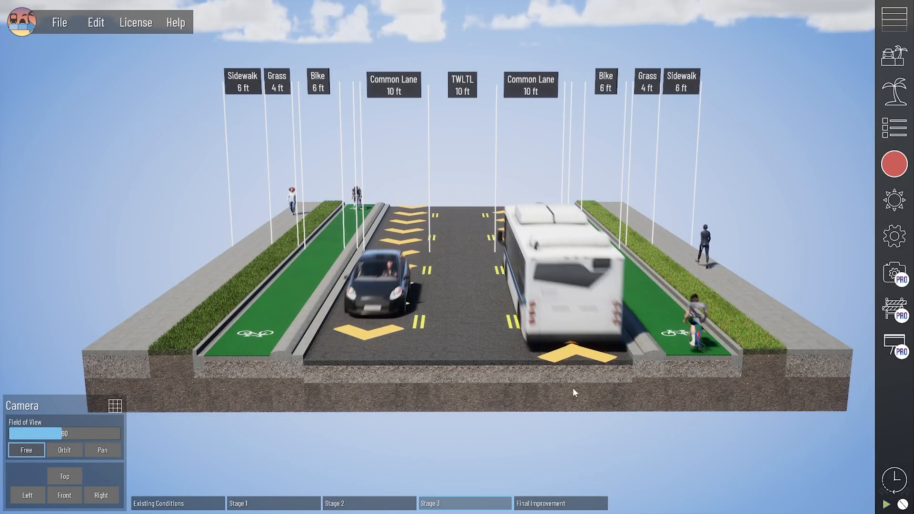
# Step: Set the traffic speed of both outer Common Lanes in Stage 3 to 20
pyautogui.click(573, 378)
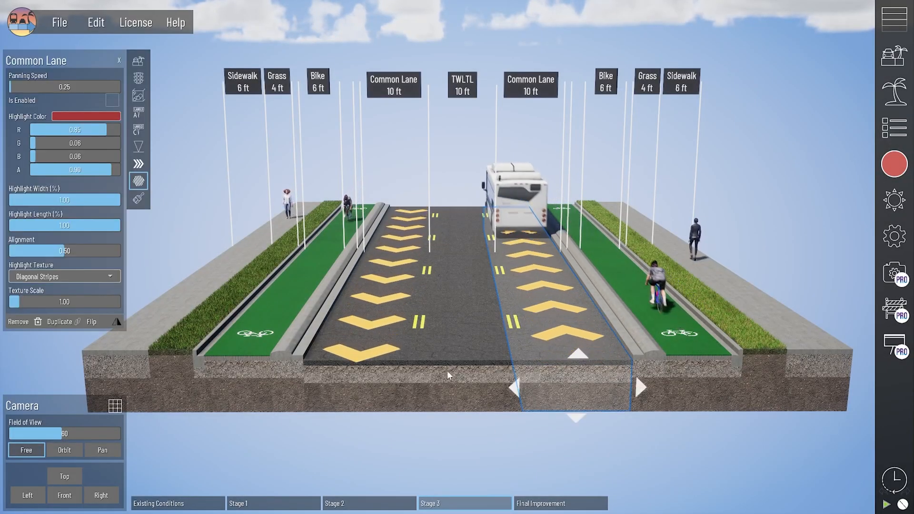
pyautogui.click(138, 78)
pyautogui.click(66, 119)
pyautogui.write('20')
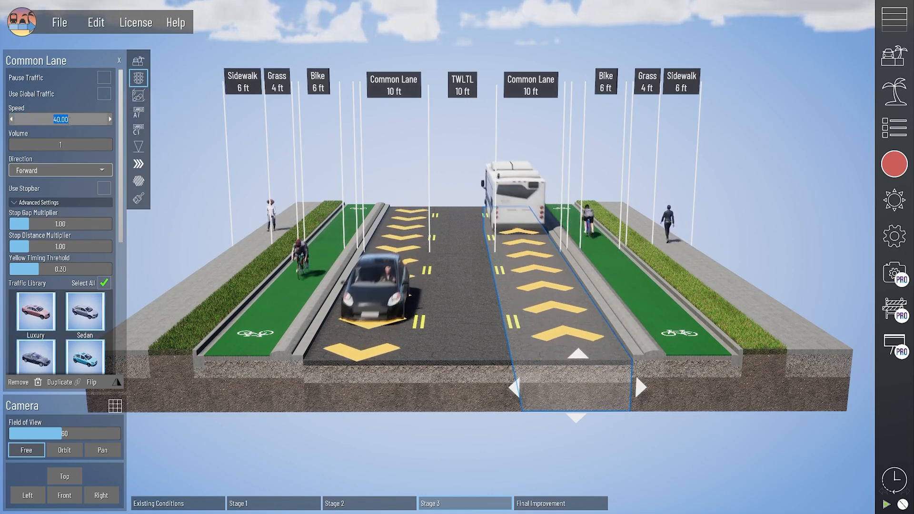
pyautogui.press('Return')
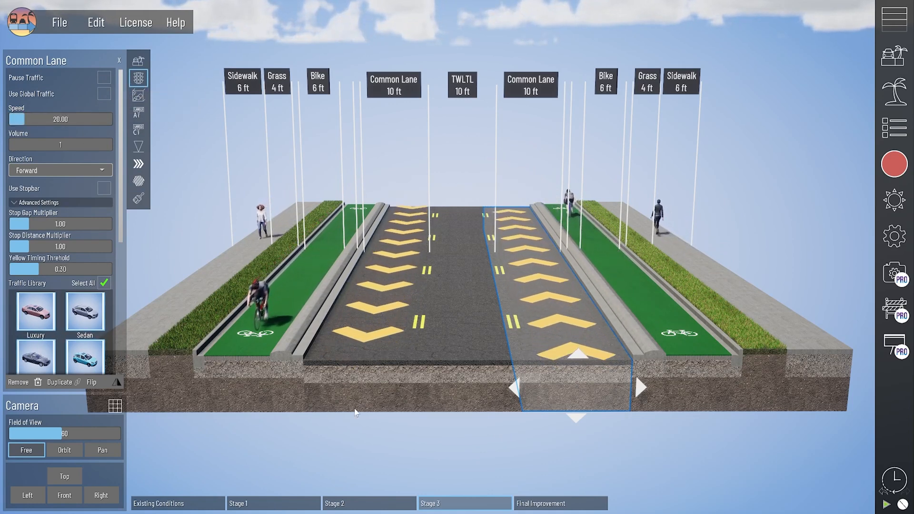
pyautogui.click(365, 386)
pyautogui.click(60, 119)
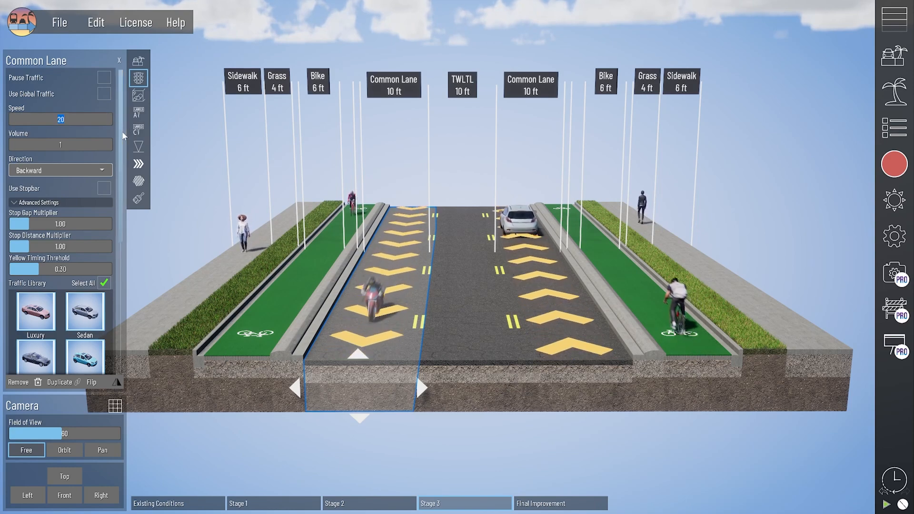
pyautogui.write('20')
pyautogui.press('Return')
# Step: Set the traffic speed of the Common Lanes in Stage 2 and Stage 1 to 20
pyautogui.click(369, 503)
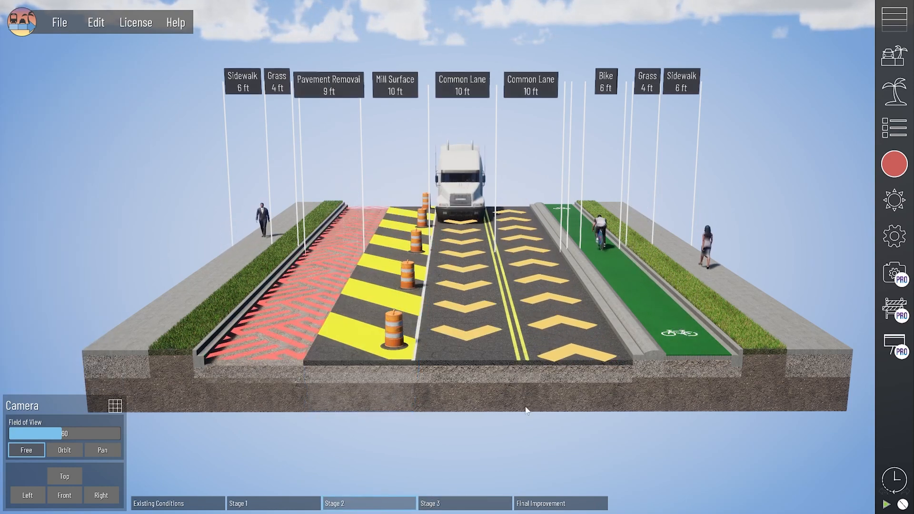
pyautogui.click(571, 365)
pyautogui.click(62, 120)
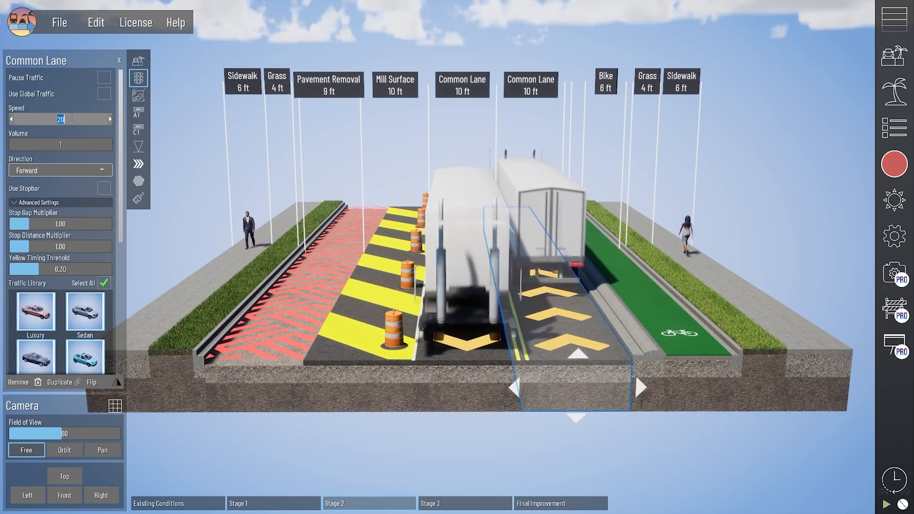
pyautogui.write('20')
pyautogui.press('Return')
pyautogui.click(273, 503)
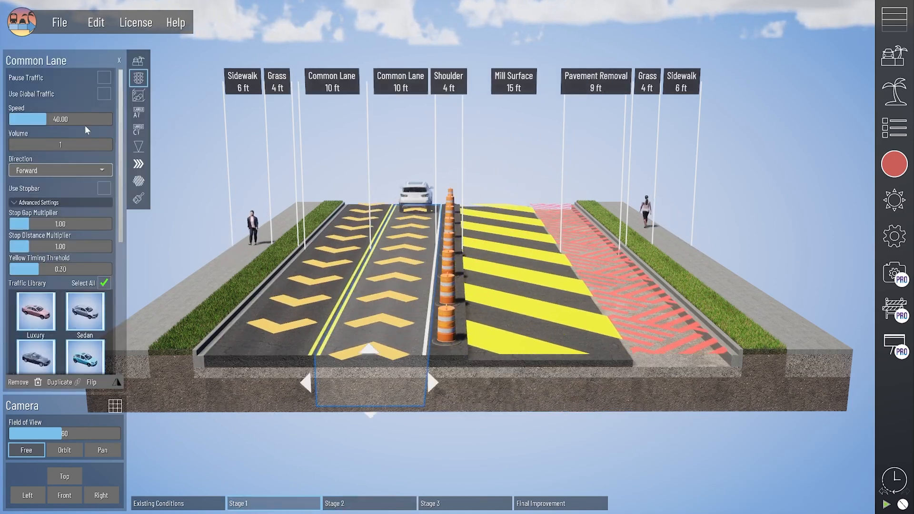
pyautogui.click(266, 381)
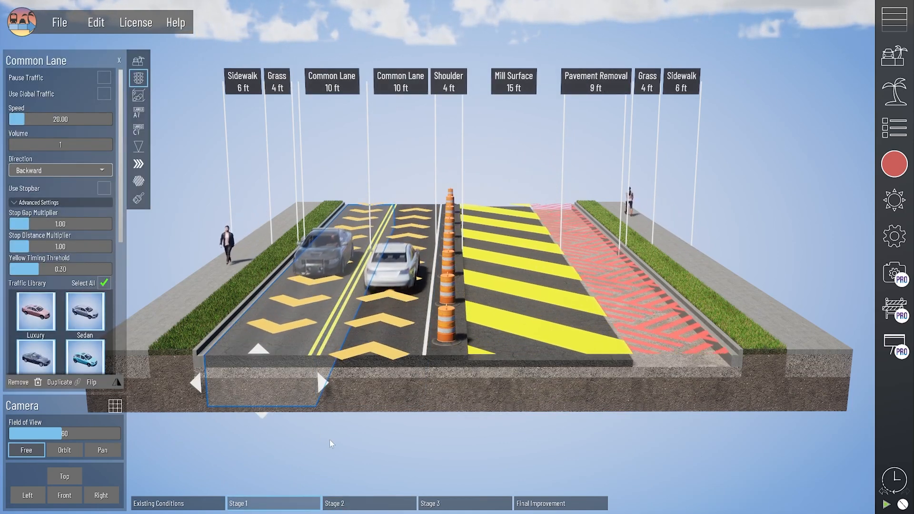
# Step: Compare the road layouts of the Existing Conditions, Stage 1, Stage 2 and Final Improvement phases
pyautogui.click(203, 503)
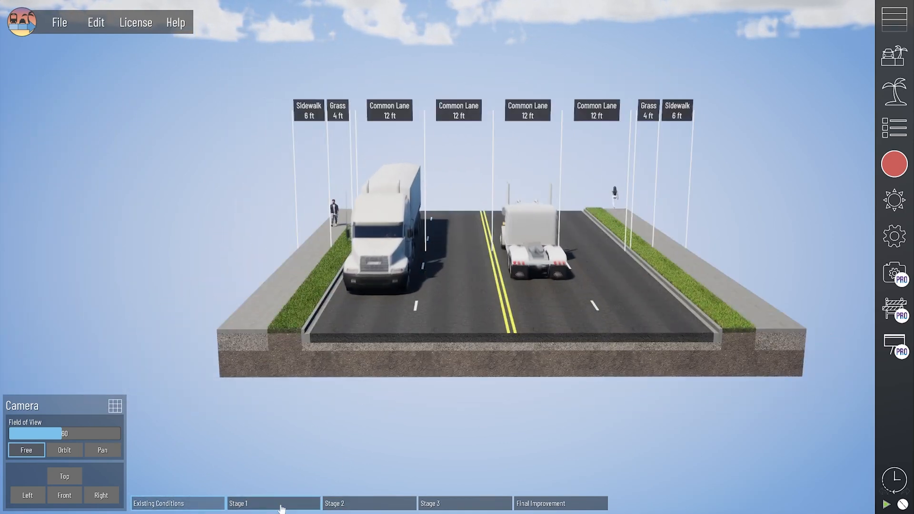
pyautogui.click(274, 502)
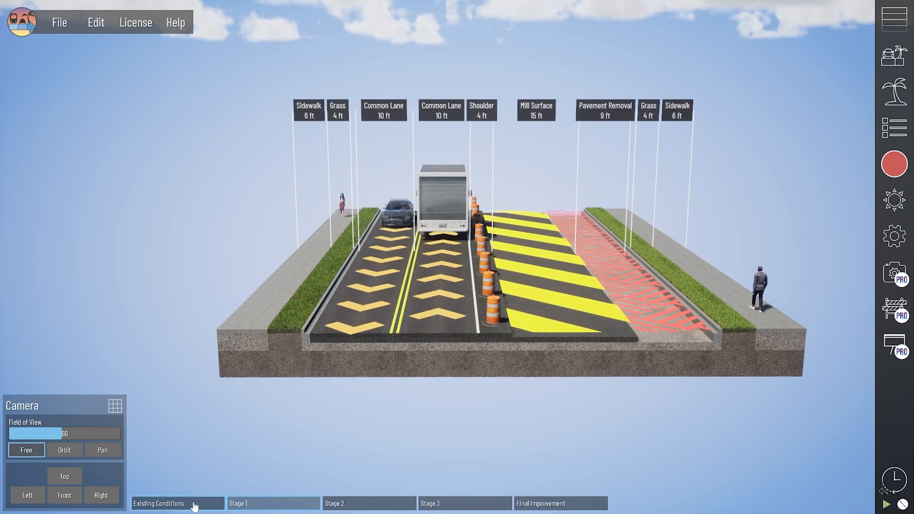
pyautogui.click(179, 504)
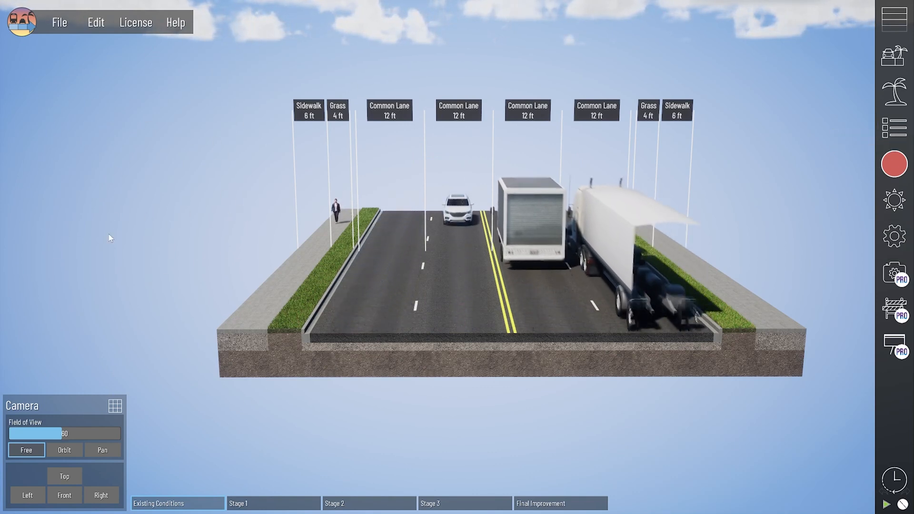
pyautogui.click(278, 504)
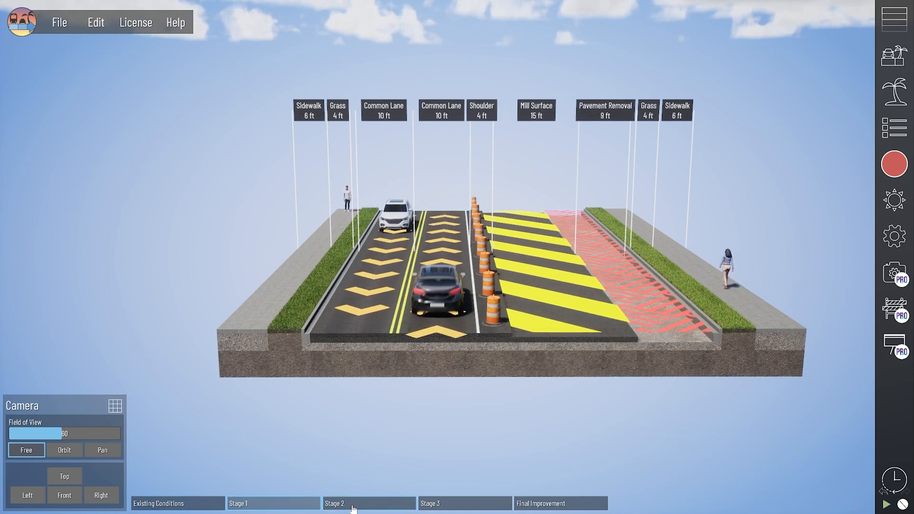
pyautogui.click(353, 503)
pyautogui.click(560, 504)
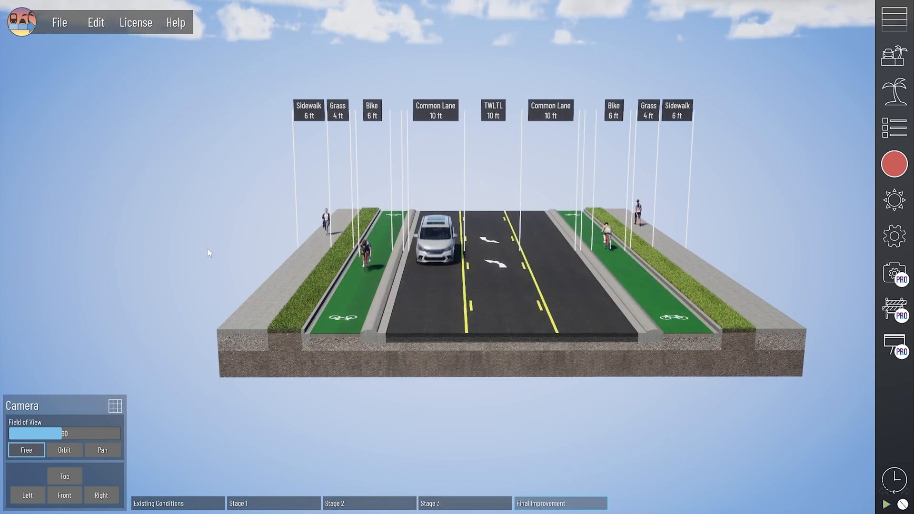
pyautogui.moveTo(243, 212); pyautogui.dragTo(169, 156)
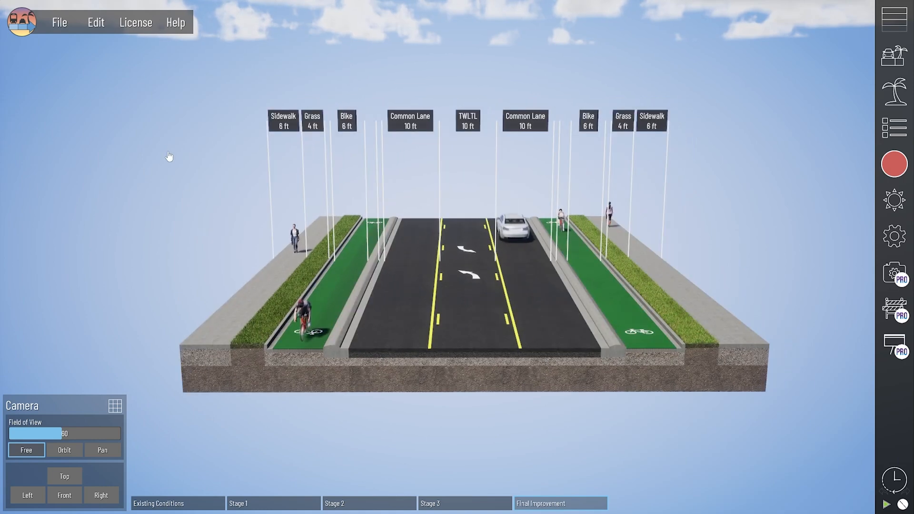
# Step: Place a custom label on the sidewalk beside the oncoming lanes in the Existing Conditions phase and enable its editing
pyautogui.click(189, 506)
pyautogui.click(207, 359)
pyautogui.click(138, 129)
pyautogui.click(112, 78)
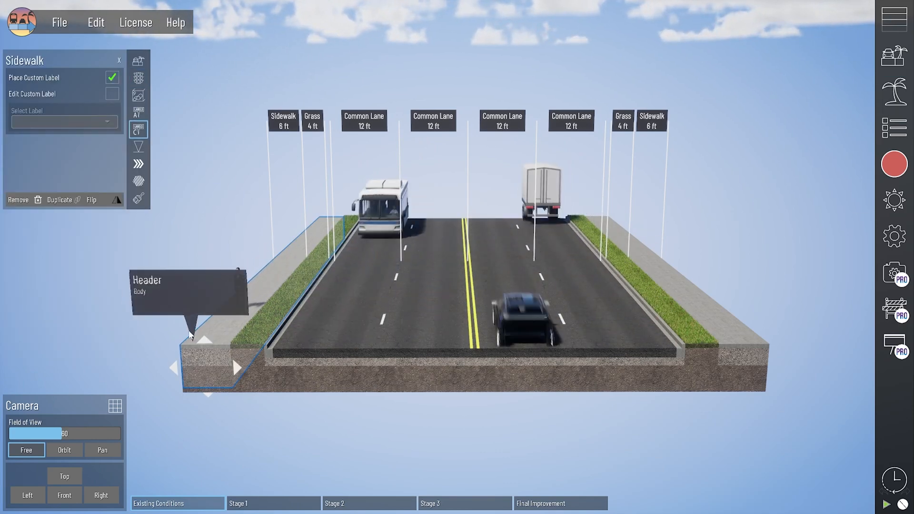
pyautogui.click(112, 95)
pyautogui.moveTo(205, 228); pyautogui.dragTo(314, 236, button='middle')
# Step: Set the label's header to "Existing Conditions" and its body to "2-12' Lanes Each Direction", with a larger header and body size 30
pyautogui.click(44, 146)
pyautogui.write('Existing Conditions')
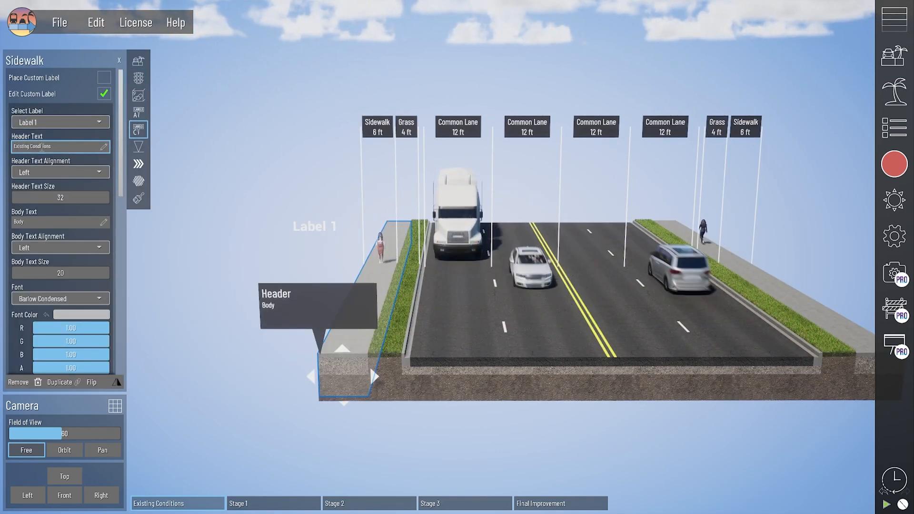
pyautogui.click(34, 223)
pyautogui.write("2-12' Lanes Each Direction")
pyautogui.press('Return')
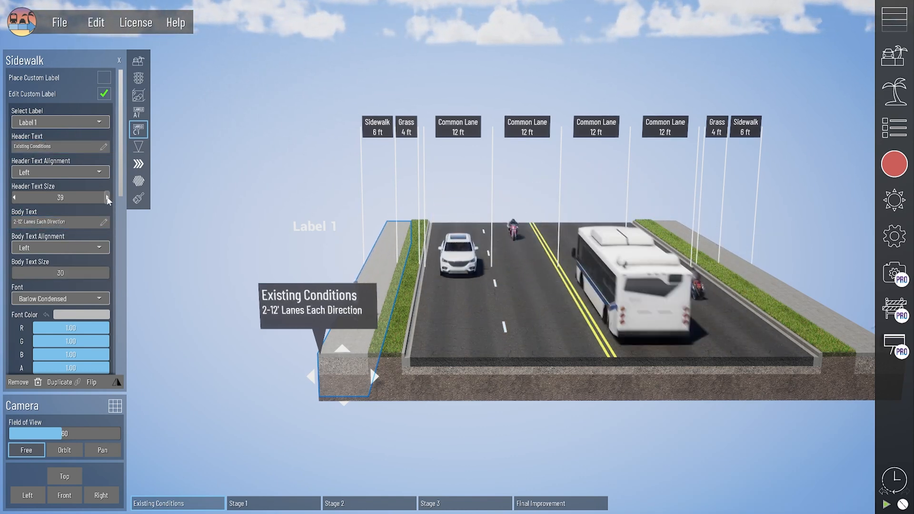
# Step: Set the label's top leader line width to 0 and its location to X -2000 and Z 800
pyautogui.scroll(-10, 76, 190)
pyautogui.scroll(-3, 75, 316)
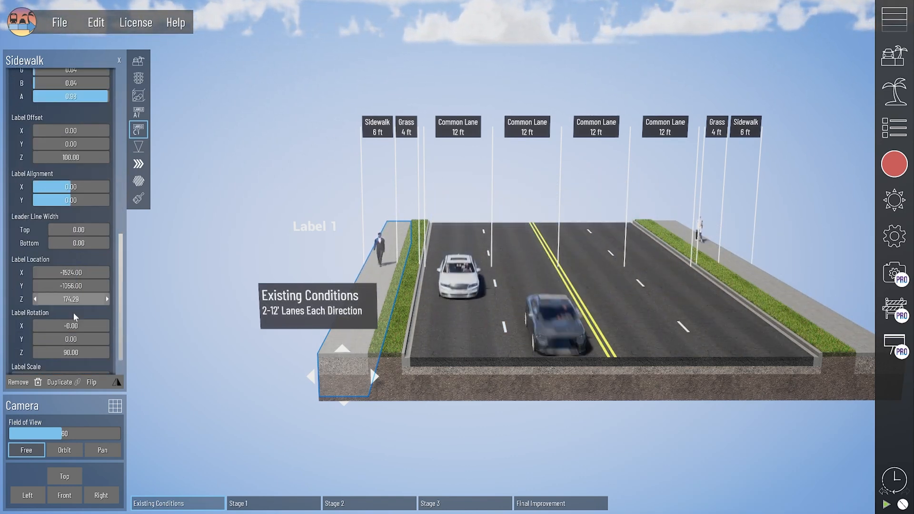
pyautogui.write('0')
pyautogui.press('Return')
pyautogui.click(89, 273)
pyautogui.write('-2000')
pyautogui.press('Return')
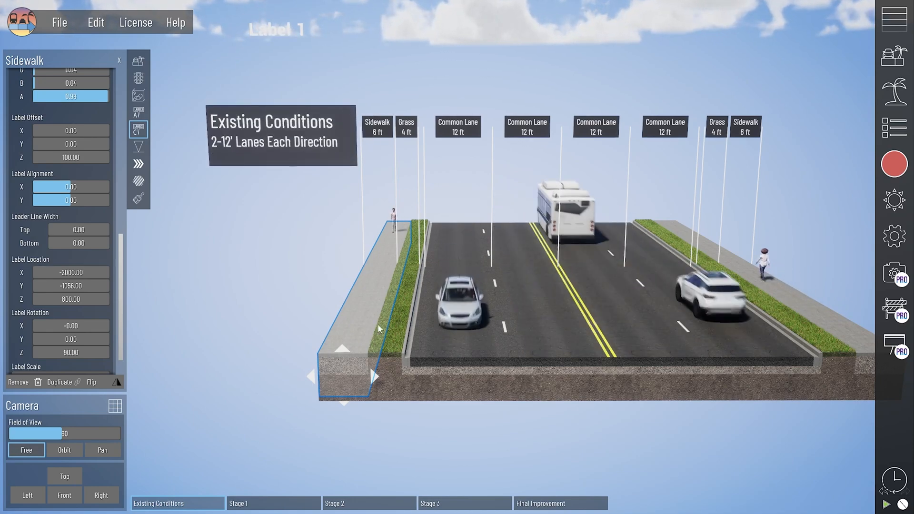
# Step: Set the X location of the Existing Conditions label to -1000
pyautogui.moveTo(428, 238); pyautogui.dragTo(476, 276, button='right')
pyautogui.click(89, 272)
pyautogui.write('-1000')
pyautogui.press('Return')
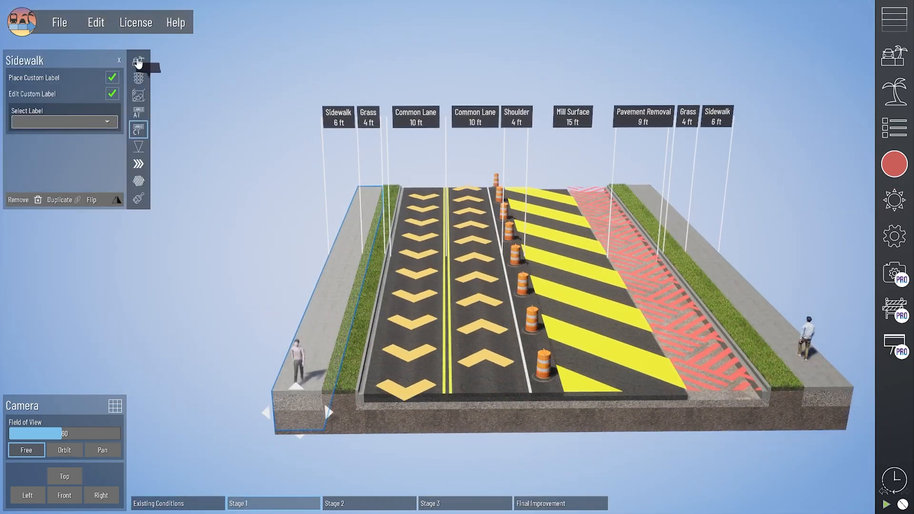
# Step: Place a custom label on the Stage 1 sidewalk at X -1000, Y -1200, Z 800 and head it "Stage 1" in size 40
pyautogui.click(139, 129)
pyautogui.click(90, 252)
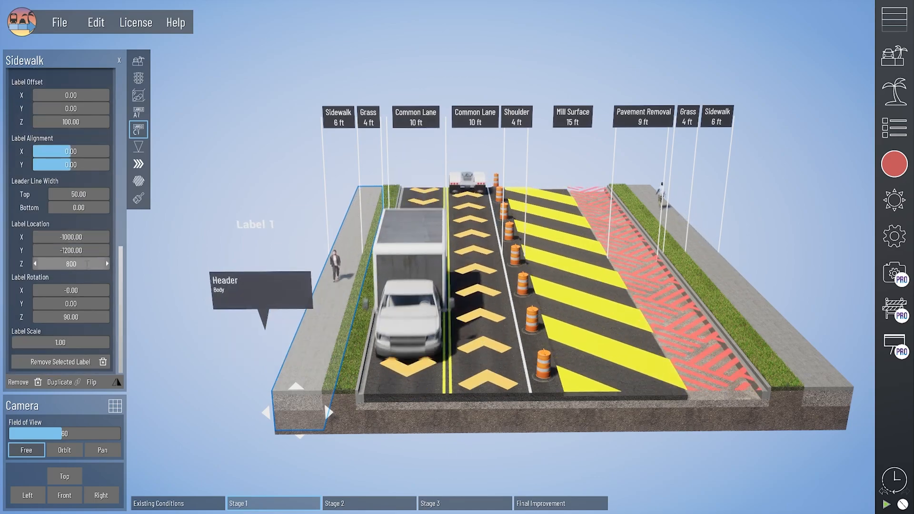
pyautogui.press('Return')
pyautogui.scroll(10, 82, 200)
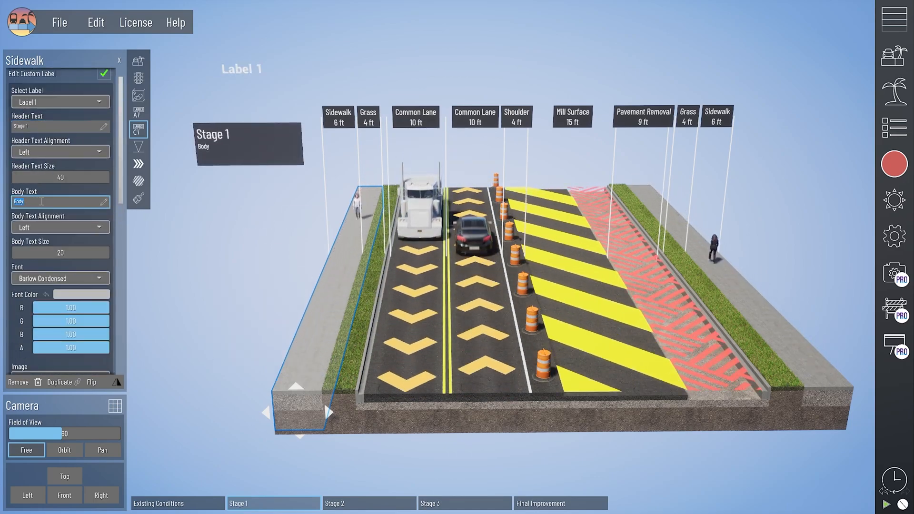
# Step: Fill the label's body with "Maintain 1 Lane Each Direction", "Reduce Lanes to 10'", "Remove Pavement for Bike Lane" and "Mill East Asphalt Surface Course"
pyautogui.hotkey('shift', 'Return')
pyautogui.write("Reduce Lanes to 10' ")
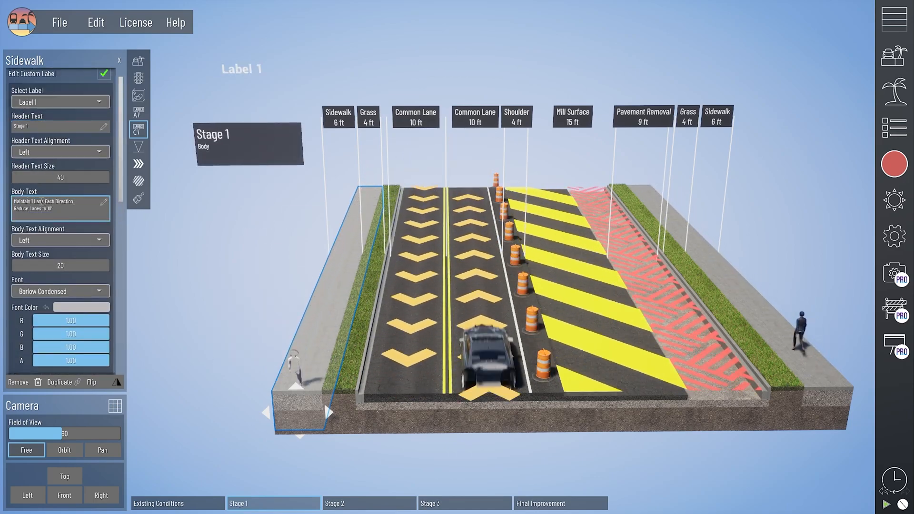
pyautogui.write('Remove Pavement for Bike Lane')
pyautogui.hotkey('shift', 'Return')
pyautogui.write('Mill East Asphalt Surface Course')
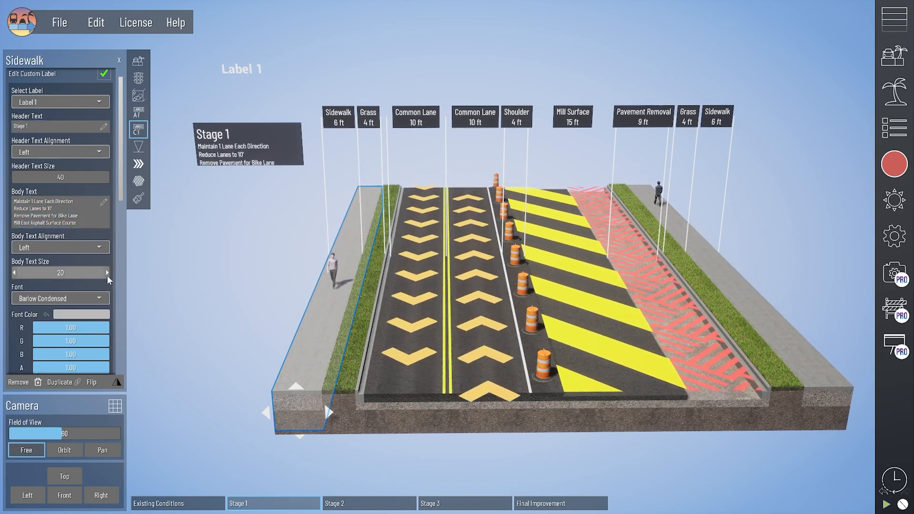
# Step: Set the Stage 1 label's body text size to 24 and its label size to X 387.70 and Y 232.70
pyautogui.scroll(-10, 60, 275)
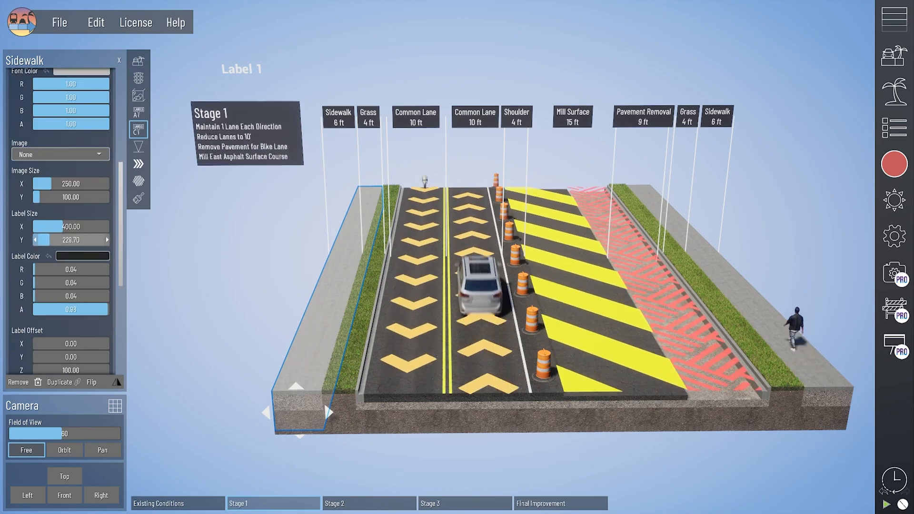
pyautogui.moveTo(64, 226); pyautogui.dragTo(62, 226)
pyautogui.scroll(-4, 69, 226)
# Step: Change the Stage 1 label's background color to a bright, saturated orange
pyautogui.click(79, 196)
pyautogui.moveTo(171, 204); pyautogui.dragTo(227, 203)
pyautogui.click(131, 198)
pyautogui.moveTo(180, 223); pyautogui.dragTo(225, 222)
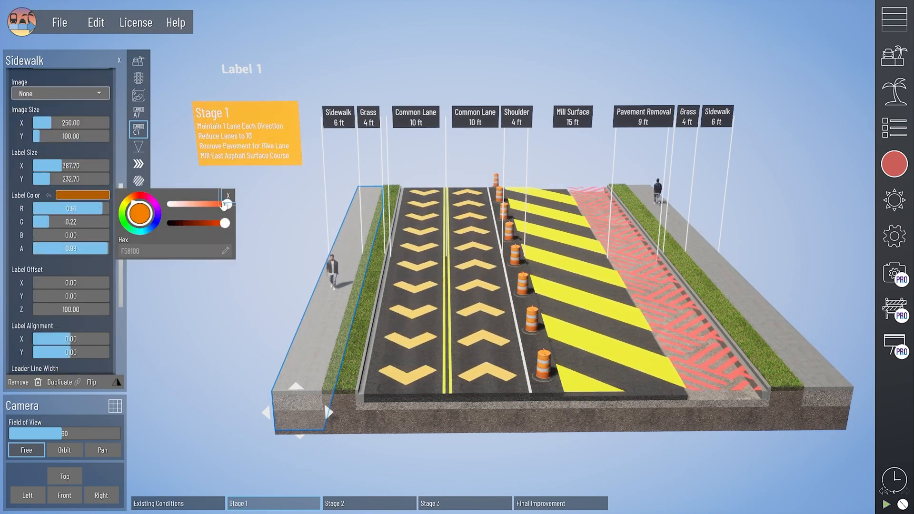
# Step: Change the Stage 1 label's font color to black
pyautogui.scroll(-5, 85, 238)
pyautogui.scroll(14, 85, 238)
pyautogui.click(82, 146)
pyautogui.moveTo(225, 174); pyautogui.dragTo(167, 174)
pyautogui.click(78, 145)
# Step: Soften the Stage 1 label's orange background to the paler shade F58E53
pyautogui.click(84, 333)
pyautogui.moveTo(227, 341); pyautogui.dragTo(208, 340)
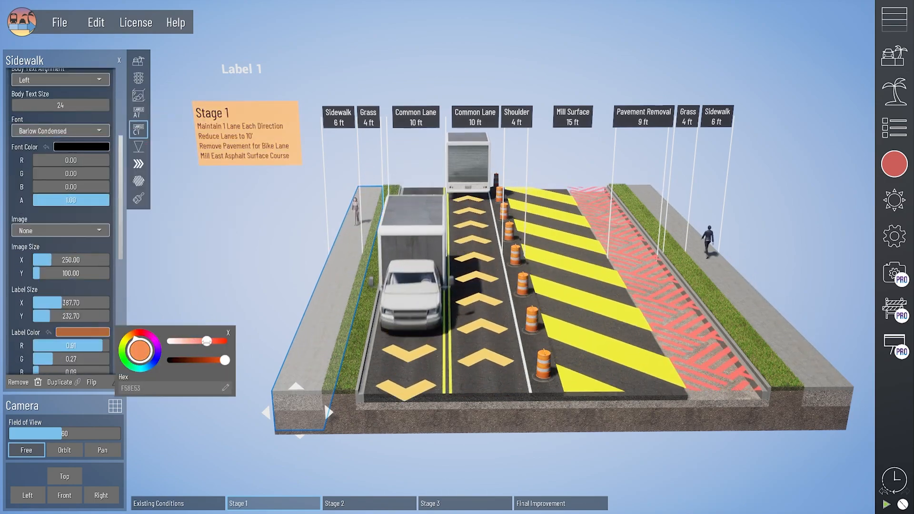
pyautogui.click(82, 332)
pyautogui.scroll(-9, 61, 265)
# Step: Place a custom label on the sidewalk beside the pavement removal in the Stage 2 phase and set its header to "Stage 2"
pyautogui.click(263, 503)
pyautogui.click(369, 506)
pyautogui.click(305, 352)
pyautogui.click(112, 78)
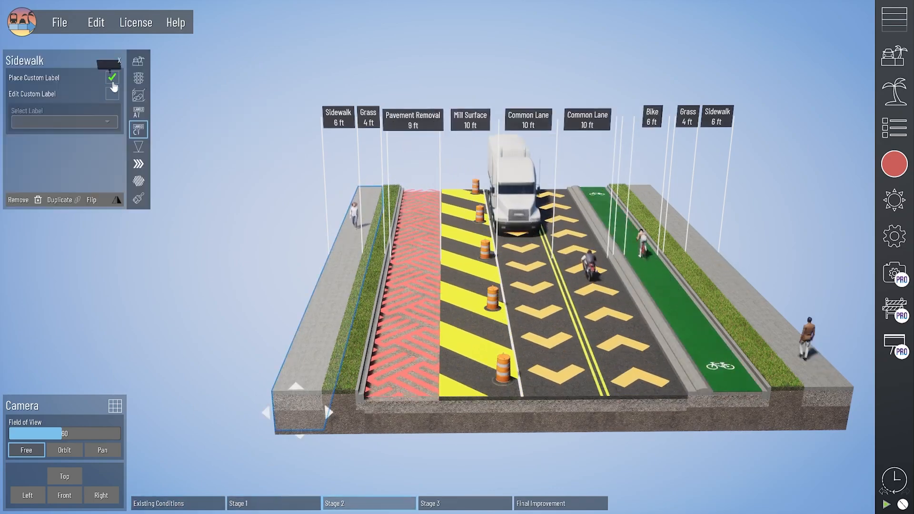
pyautogui.click(62, 111)
pyautogui.click(112, 92)
pyautogui.scroll(-12, 78, 259)
pyautogui.scroll(12, 77, 259)
pyautogui.click(43, 141)
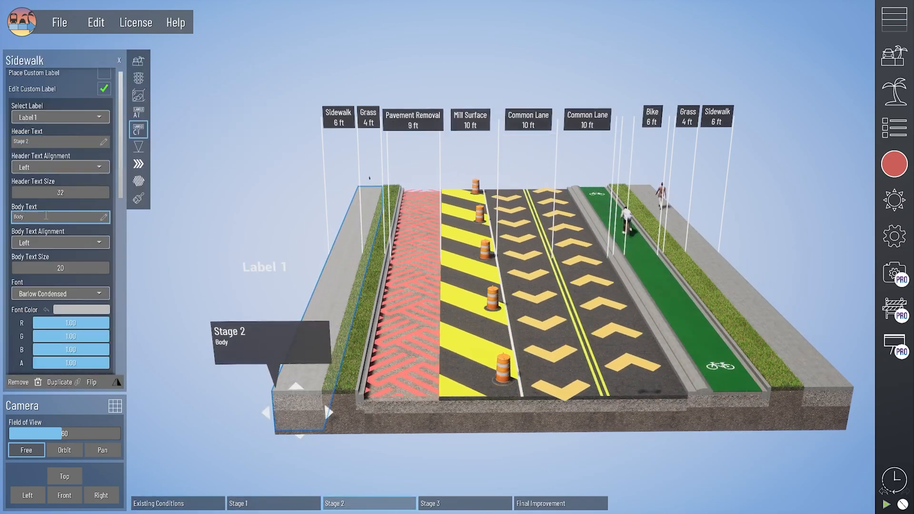
# Step: Add the line "Build Concrete Bike Lane and Curb" to the end of the Stage 1 label's body text
pyautogui.click(306, 505)
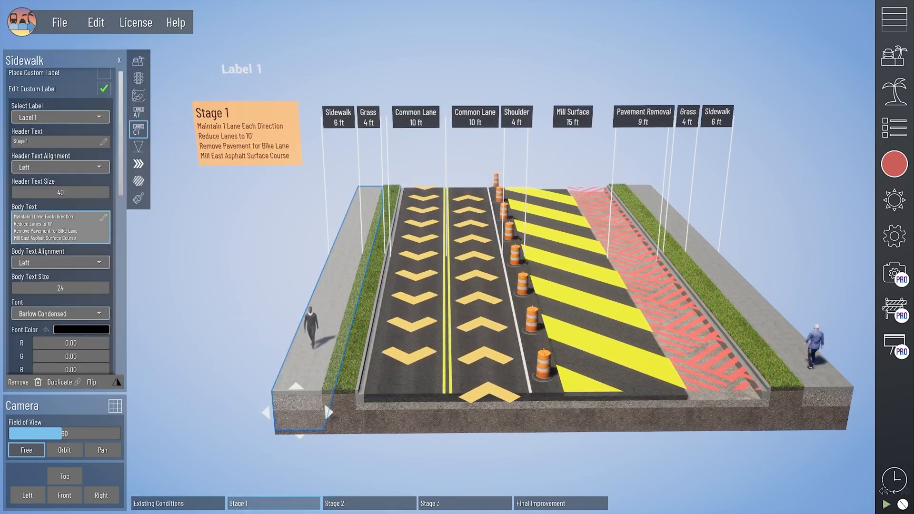
pyautogui.scroll(-8, 86, 237)
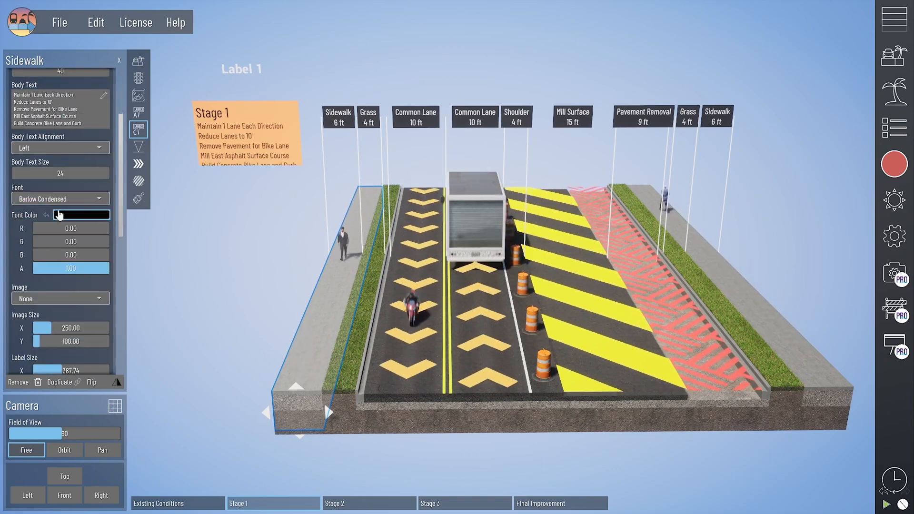
pyautogui.scroll(8, 86, 238)
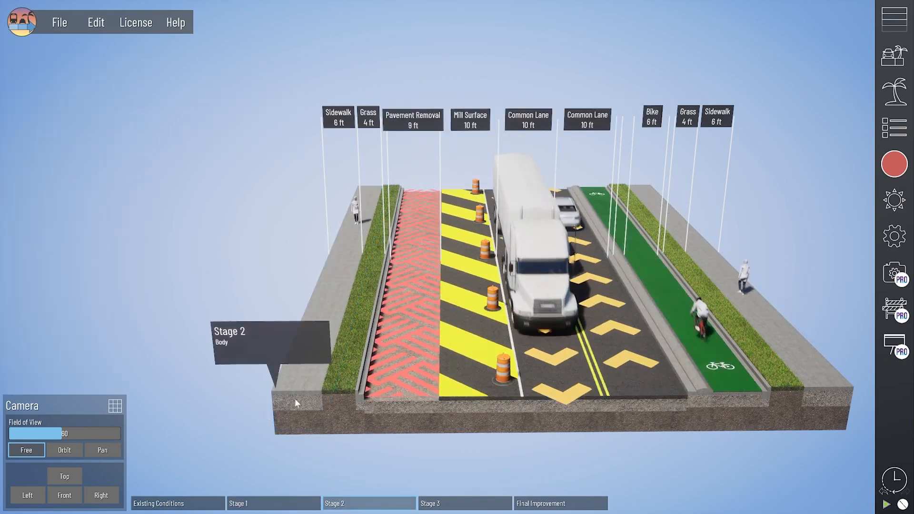
# Step: Copy the Stage 1 body text into the Stage 2 label and set its header size to 40 and body size to 24
pyautogui.click(296, 403)
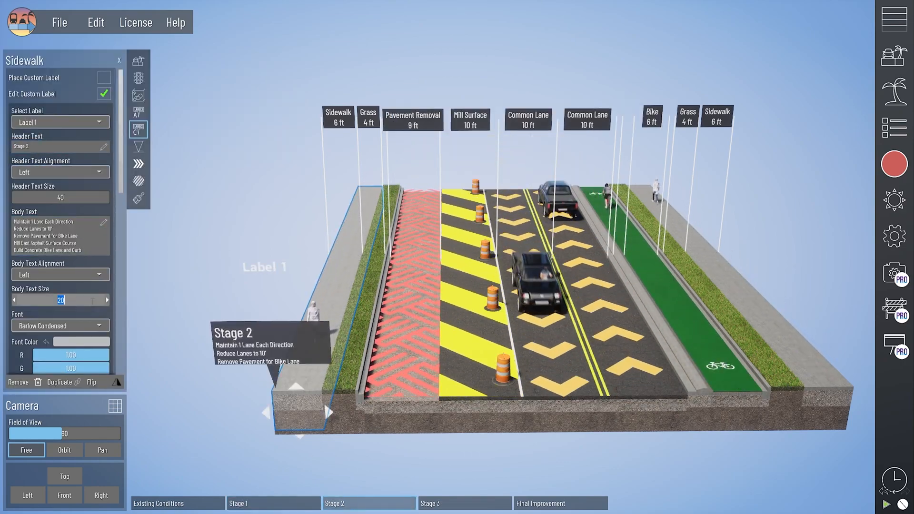
pyautogui.scroll(-3, 66, 184)
pyautogui.scroll(1, 67, 184)
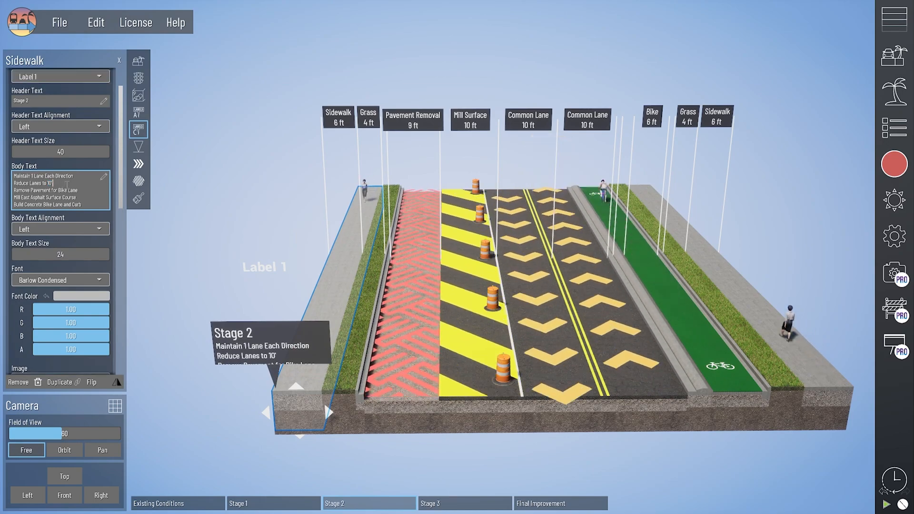
# Step: Begin the Stage 2 label's body with "Shift Traffic To East Side", drop the lane reduction line and name the West side in the work lines
pyautogui.press('Left')
pyautogui.press('Left')
pyautogui.press('Left')
pyautogui.press('Left')
pyautogui.press('Left')
pyautogui.press('Left')
pyautogui.press('Left')
pyautogui.press('Left')
pyautogui.press('Left')
pyautogui.press('Left')
pyautogui.press('Left')
pyautogui.press('Return')
pyautogui.press('Up')
pyautogui.write('Shi')
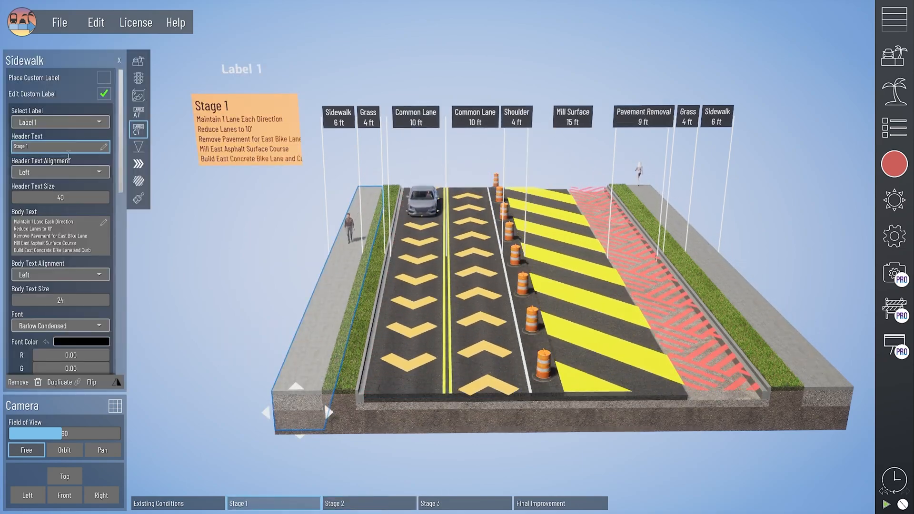
# Step: Enlarge the Stage 1 label to fit its body text and move the Stage 2 label to the matching location
pyautogui.scroll(-5, 61, 214)
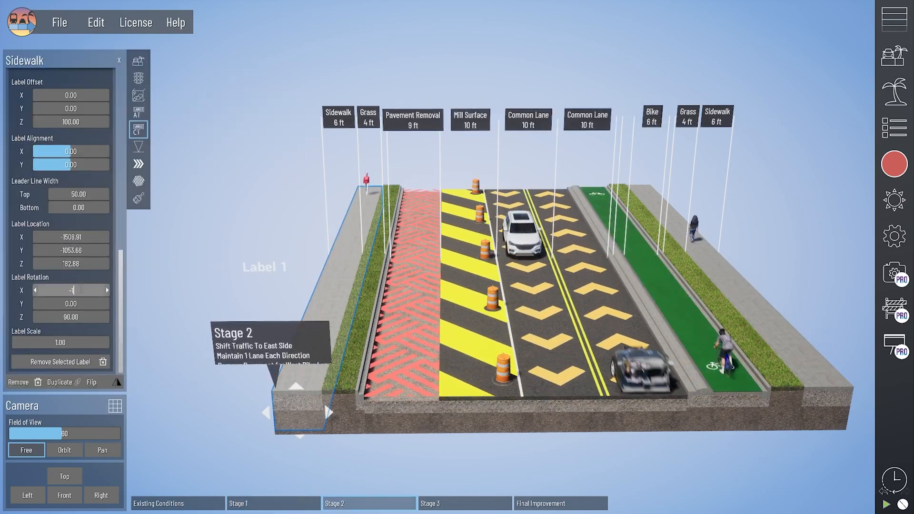
pyautogui.click(71, 250)
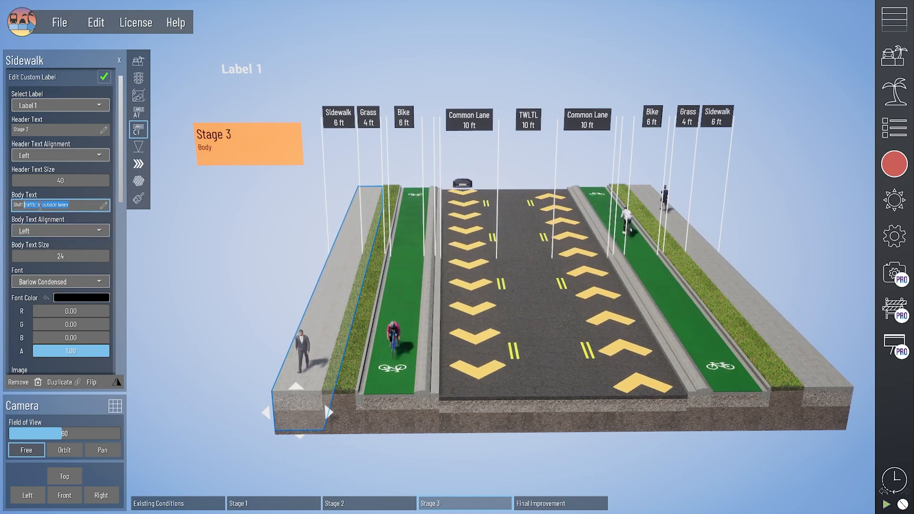
# Step: Write the Stage 3 label's body as "Shift Traffic to Outside Lanes", "Place New Asphalt Surface Course" and "Place Final Pavement Markings"
pyautogui.press('Return')
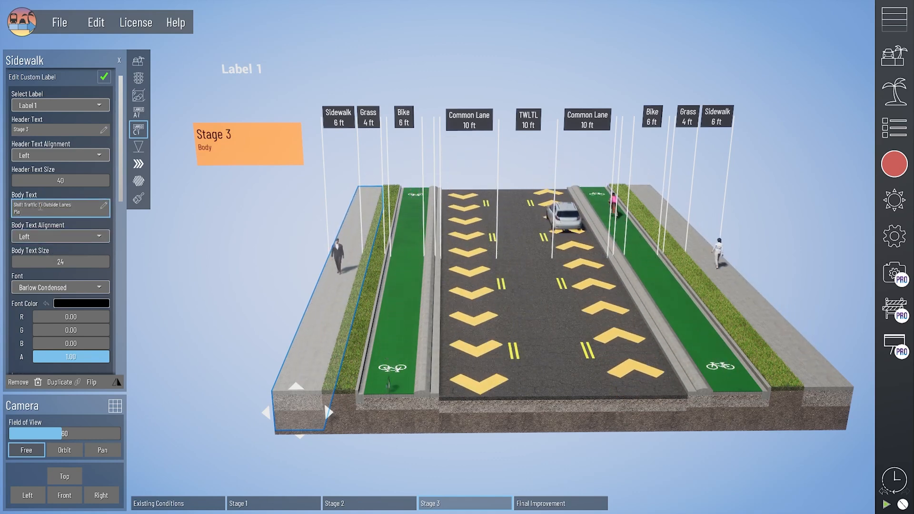
pyautogui.write('Place New Asphalt Surface Course')
pyautogui.press('Return')
pyautogui.write('Place Final Pavement Markings')
pyautogui.click(59, 232)
pyautogui.scroll(-8, 58, 232)
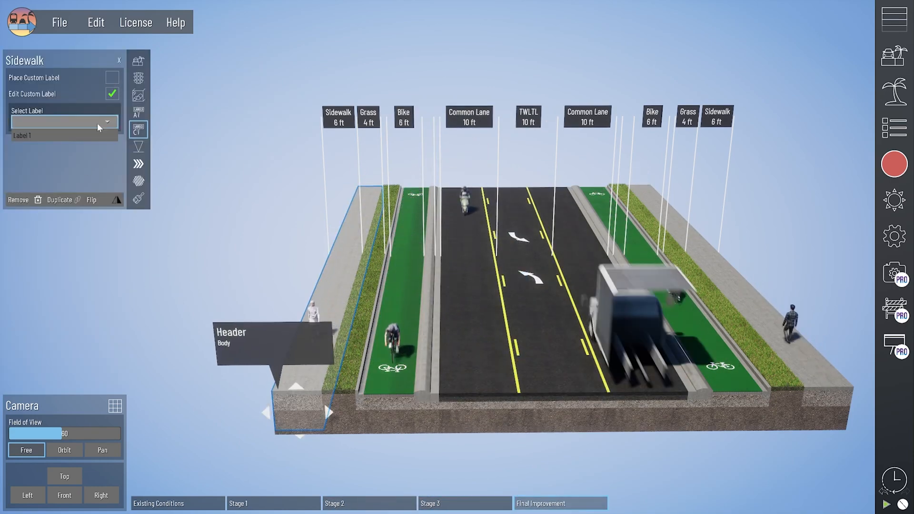
# Step: Set the header of the last phase's custom label to "Final Improvement", with header size 40 and body size 24
pyautogui.click(90, 135)
pyautogui.click(67, 183)
pyautogui.click(41, 204)
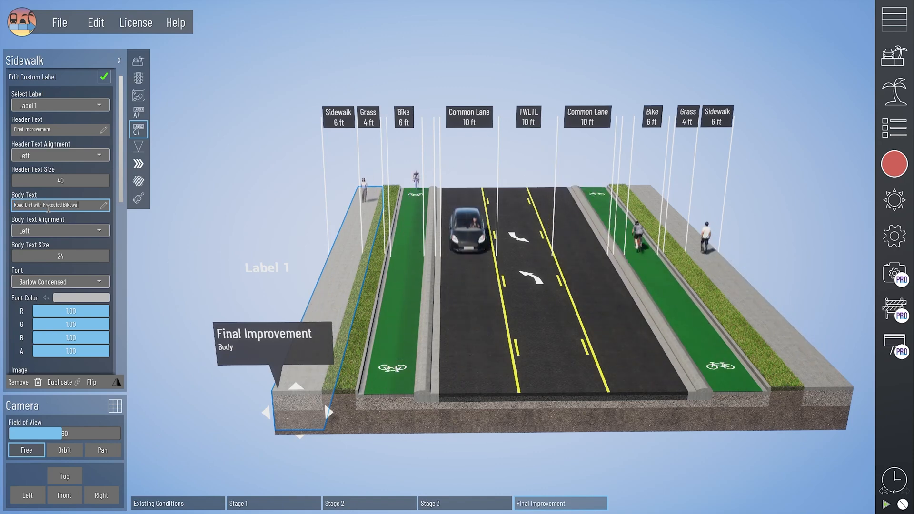
# Step: Write the label's body as "Road Diet with Protected Bikeways", "1-10' Lane in Each Direction", "With Center Two-Way Left Turn Lane" and "New Curb-Protected Bike Lanes"
pyautogui.write('ys')
pyautogui.press('Return')
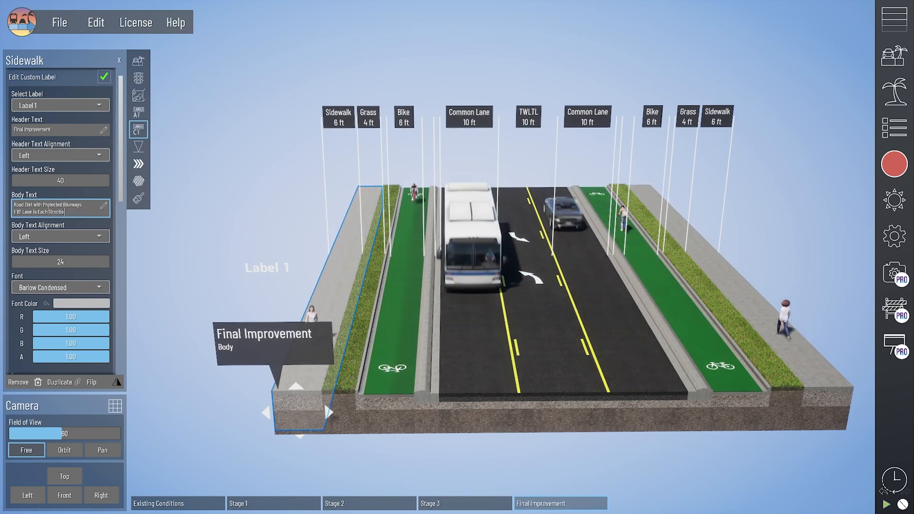
pyautogui.write('n')
pyautogui.press('Return')
pyautogui.write('With Center Two-Way Left Turn Lane')
pyautogui.press('Return')
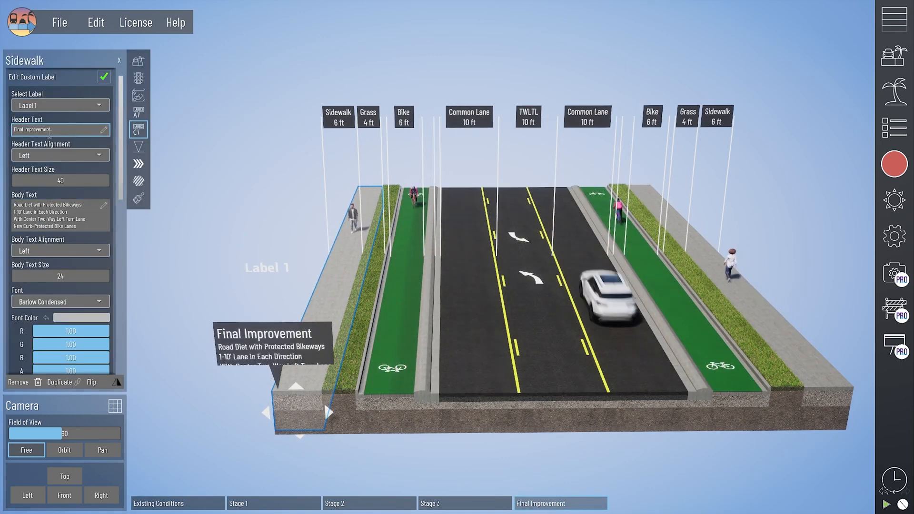
# Step: Hide the Final Improvement label's leader line and move the label to X -1000, matching the location of the other phase labels
pyautogui.scroll(-10, 64, 223)
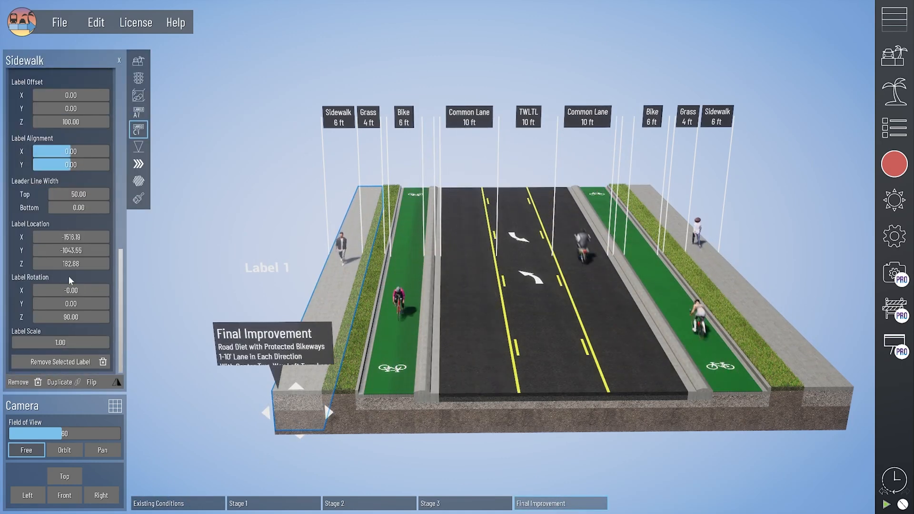
pyautogui.click(71, 263)
pyautogui.write('200')
pyautogui.click(88, 195)
pyautogui.click(72, 236)
pyautogui.write('-1000')
pyautogui.click(71, 249)
# Step: Color the Final Improvement label's background blue and set its size to X 418.40 and Y 220.50
pyautogui.scroll(3, 83, 157)
pyautogui.click(82, 145)
pyautogui.click(132, 173)
pyautogui.moveTo(167, 153); pyautogui.dragTo(226, 153)
pyautogui.moveTo(179, 172); pyautogui.dragTo(206, 171)
pyautogui.click(224, 145)
pyautogui.scroll(5, 71, 204)
pyautogui.moveTo(72, 204); pyautogui.dragTo(77, 204)
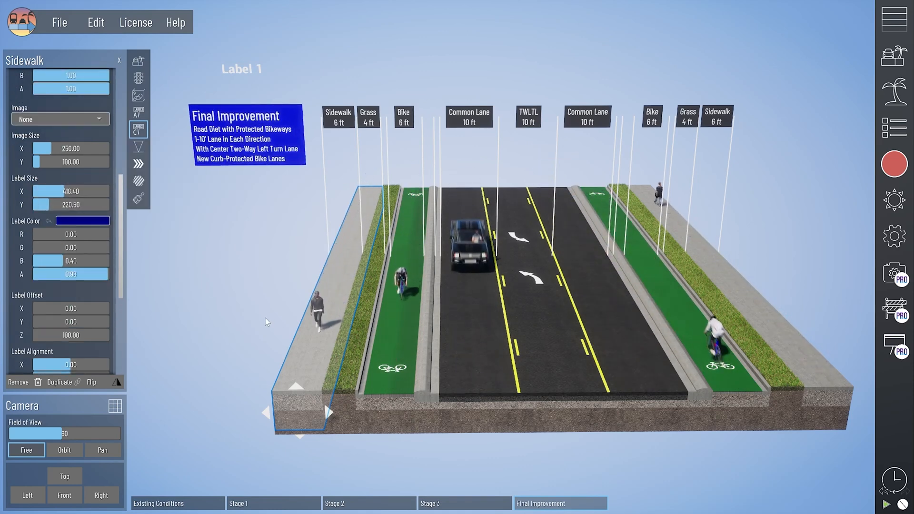
pyautogui.click(247, 316)
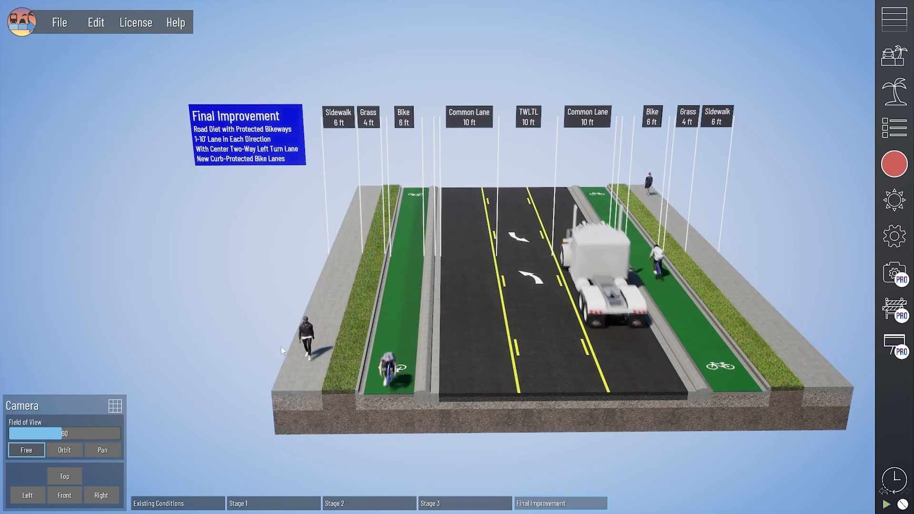
# Step: Review the labels and layout of every phase from Existing Conditions through Stages 1 to 3 and Final Improvement
pyautogui.click(190, 504)
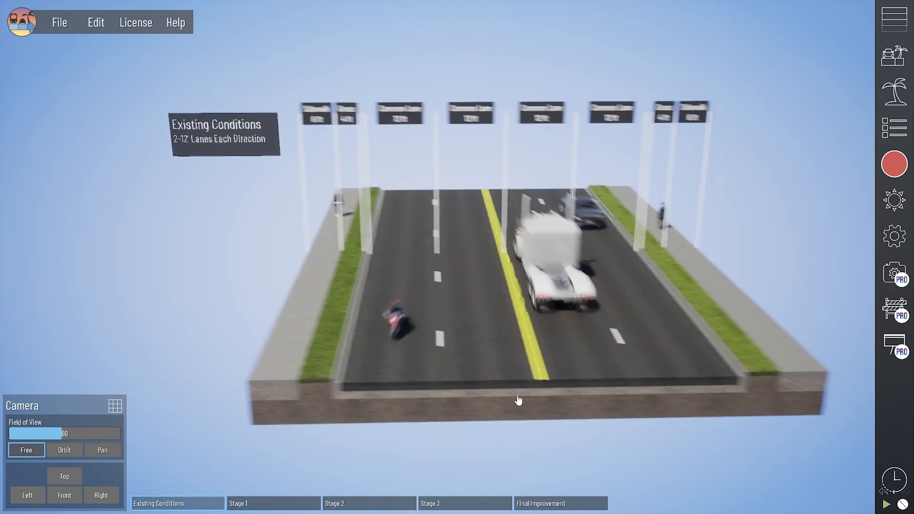
pyautogui.click(301, 503)
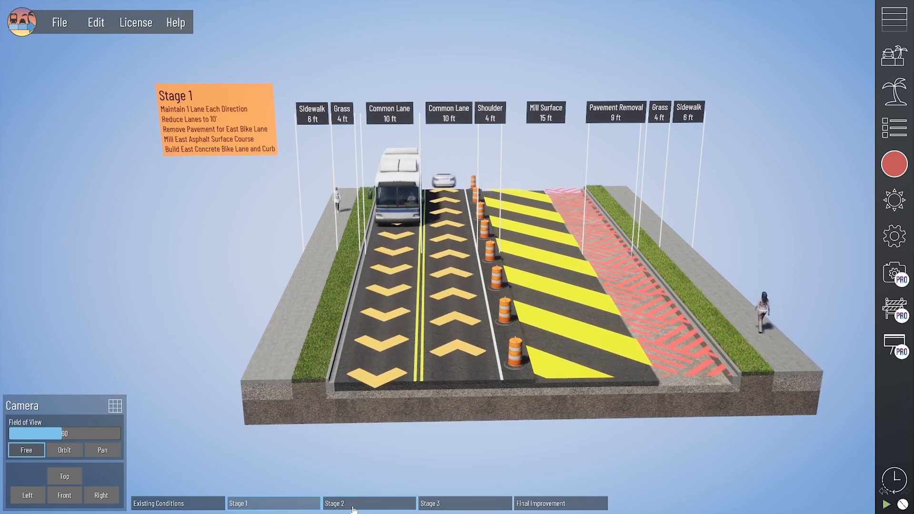
pyautogui.click(385, 506)
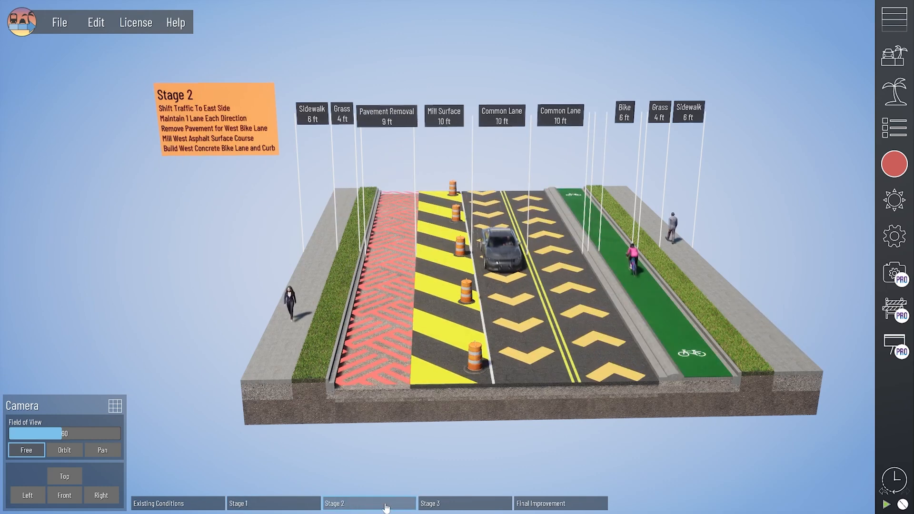
pyautogui.click(464, 504)
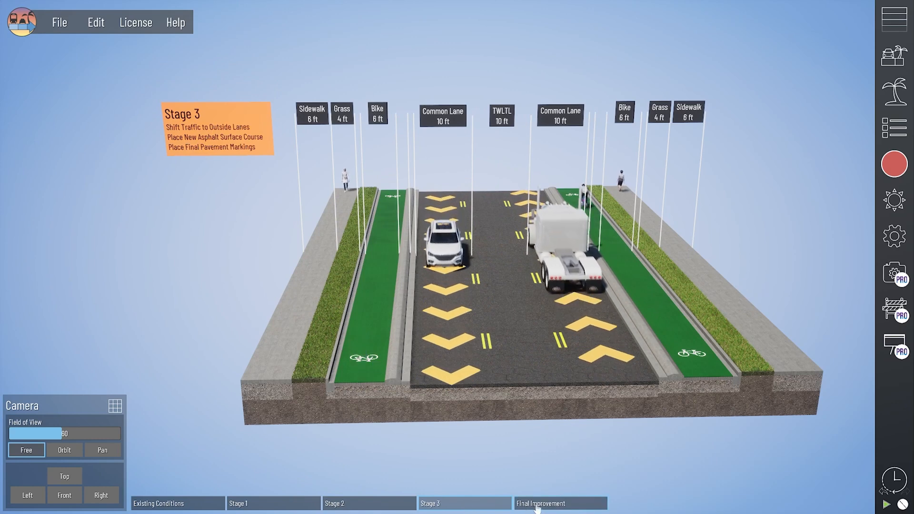
pyautogui.click(537, 505)
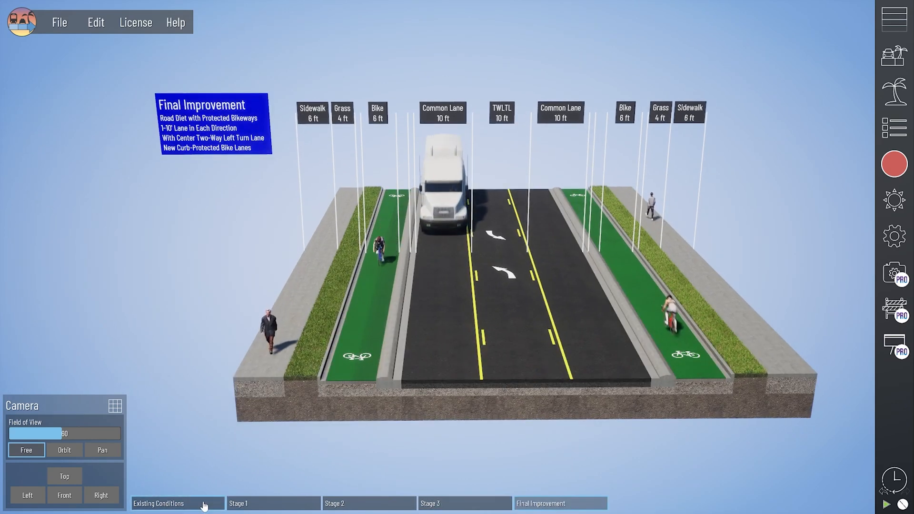
pyautogui.click(204, 505)
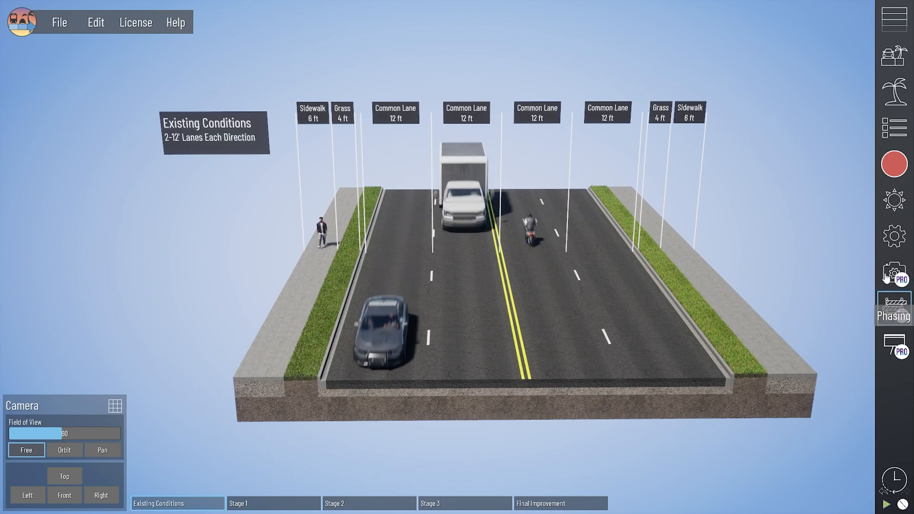
# Step: Enable the auto-phase display in the phasing settings and set the autophase interval to 10 seconds
pyautogui.click(894, 308)
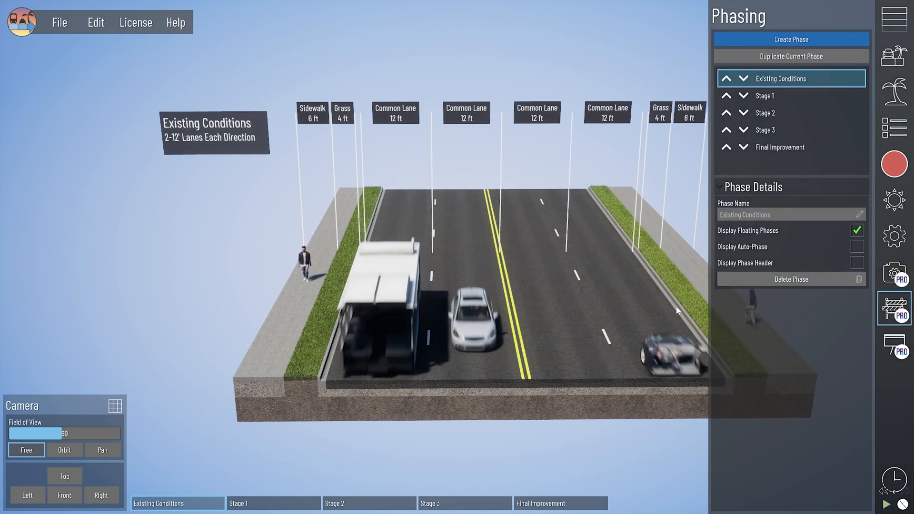
pyautogui.moveTo(678, 310); pyautogui.dragTo(561, 322, button='middle')
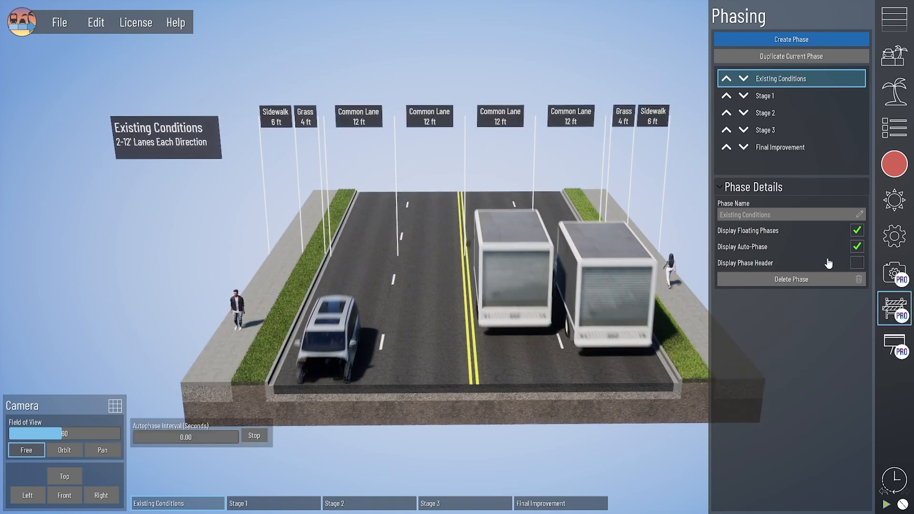
pyautogui.click(891, 309)
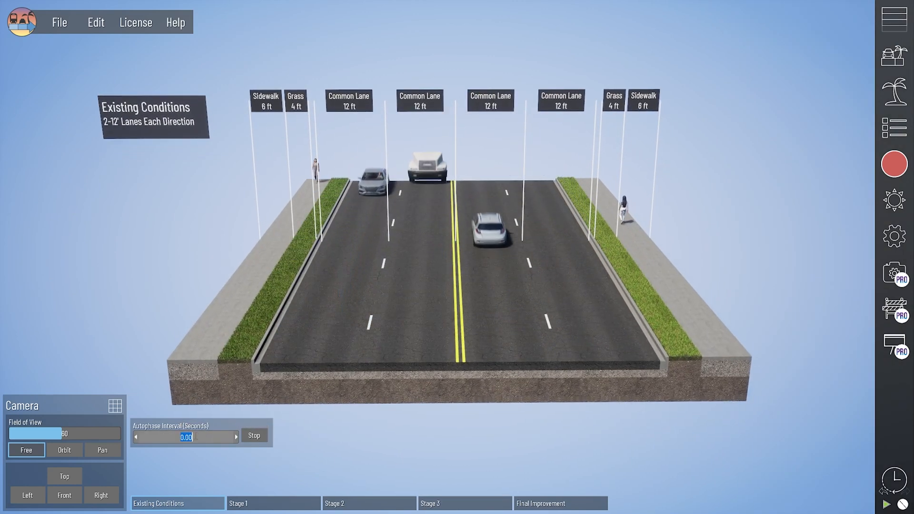
pyautogui.write('10')
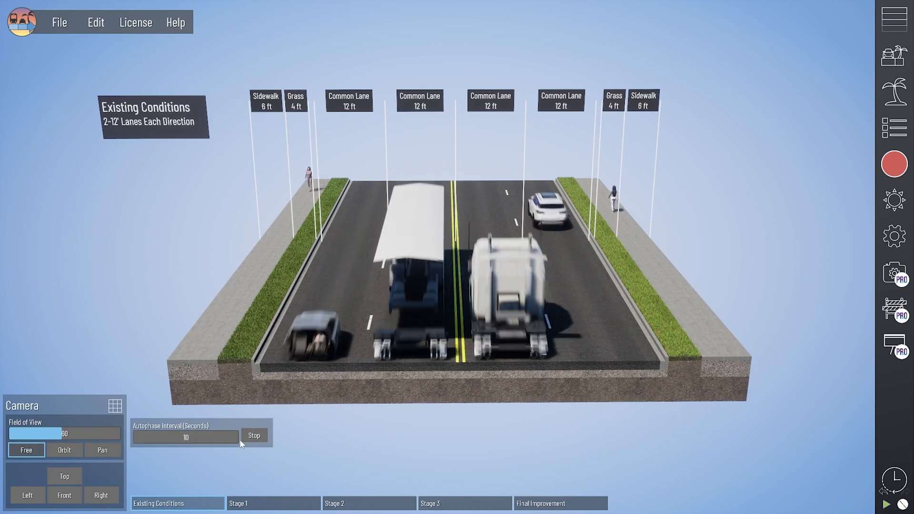
pyautogui.press('Return')
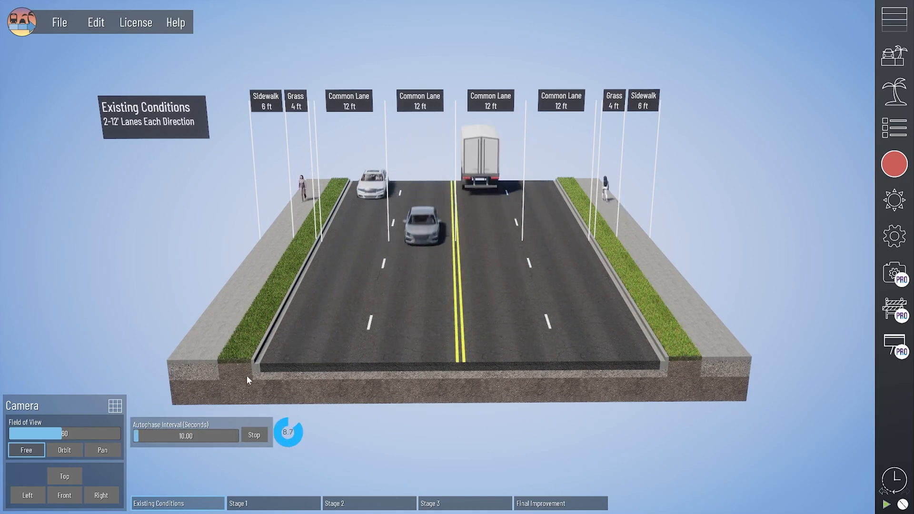